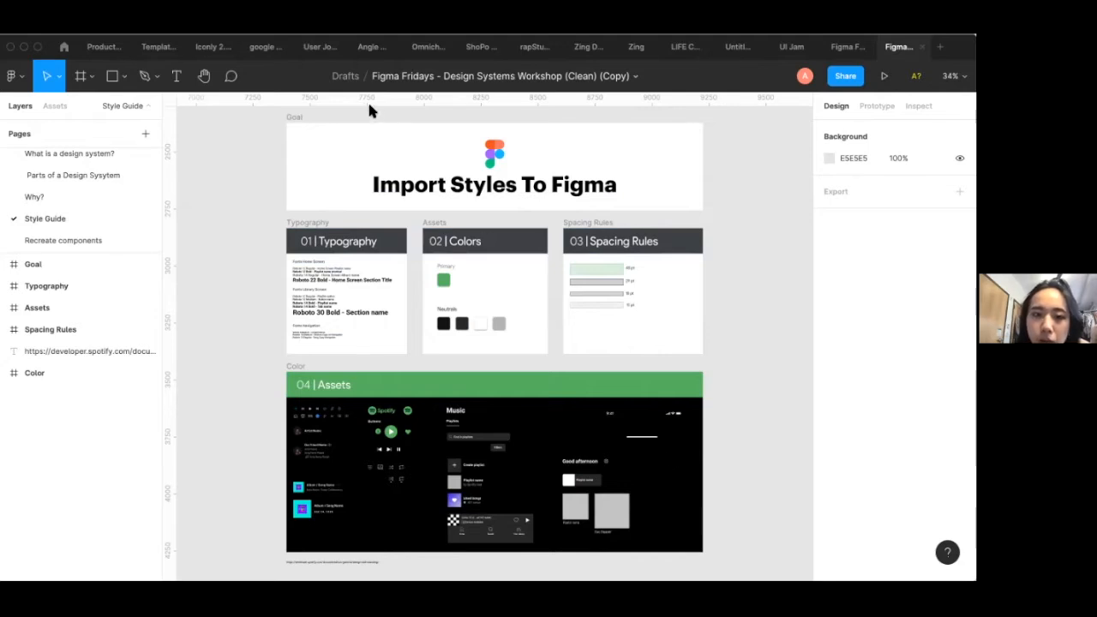
Examine the font styles listed in the Typography frame of the Style Guide page
scroll(322, 298, "up", 1)
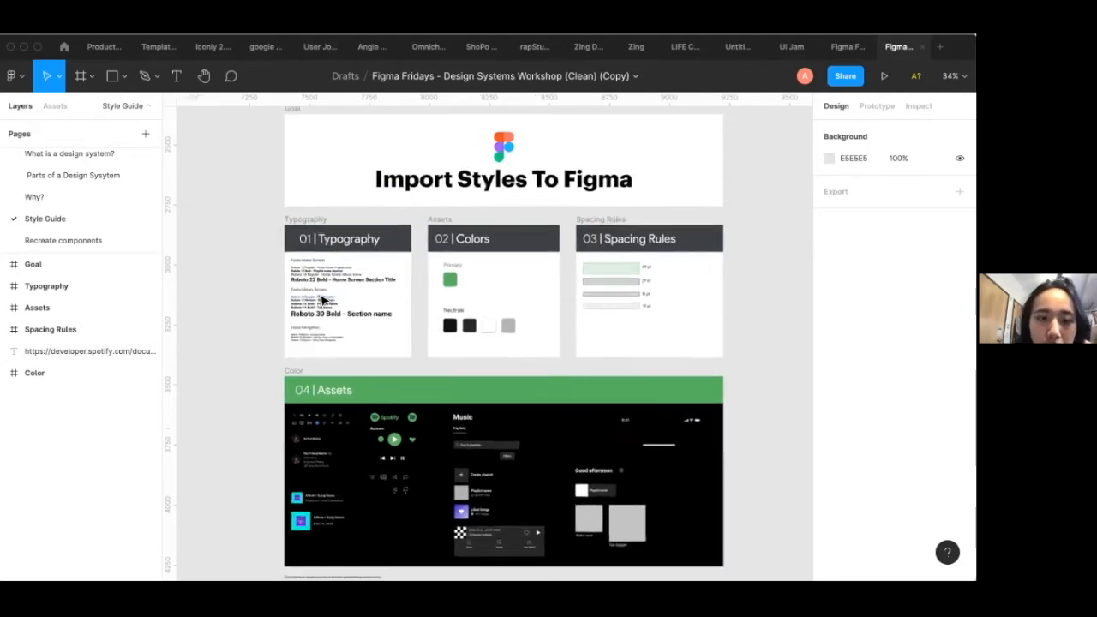
scroll(325, 300, "up", 3)
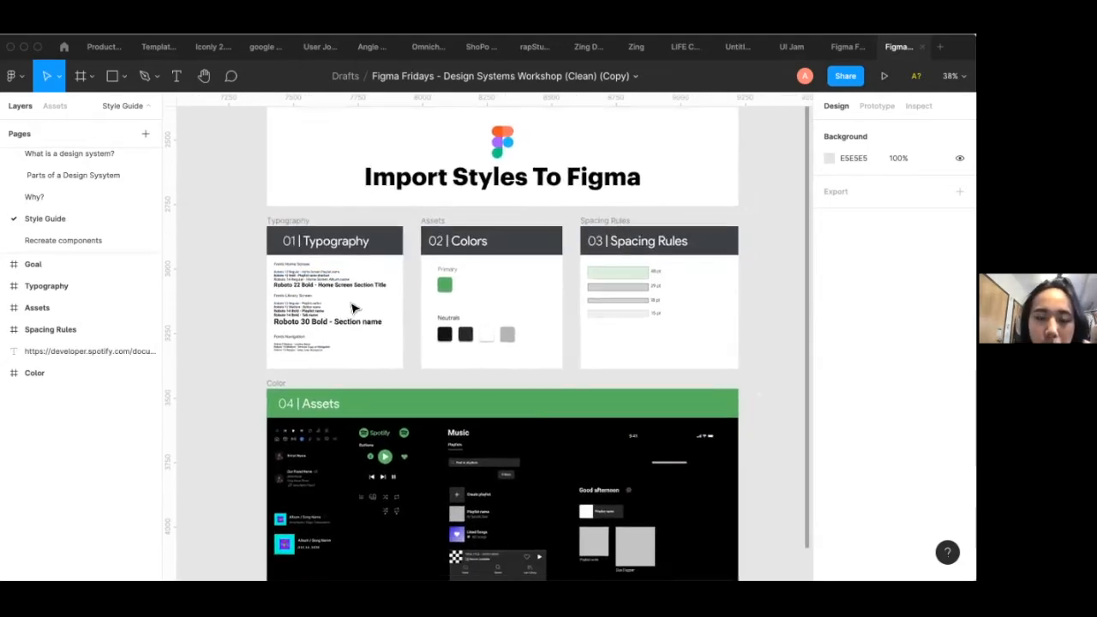
scroll(352, 309, "down", 3)
scroll(317, 283, "up", 5)
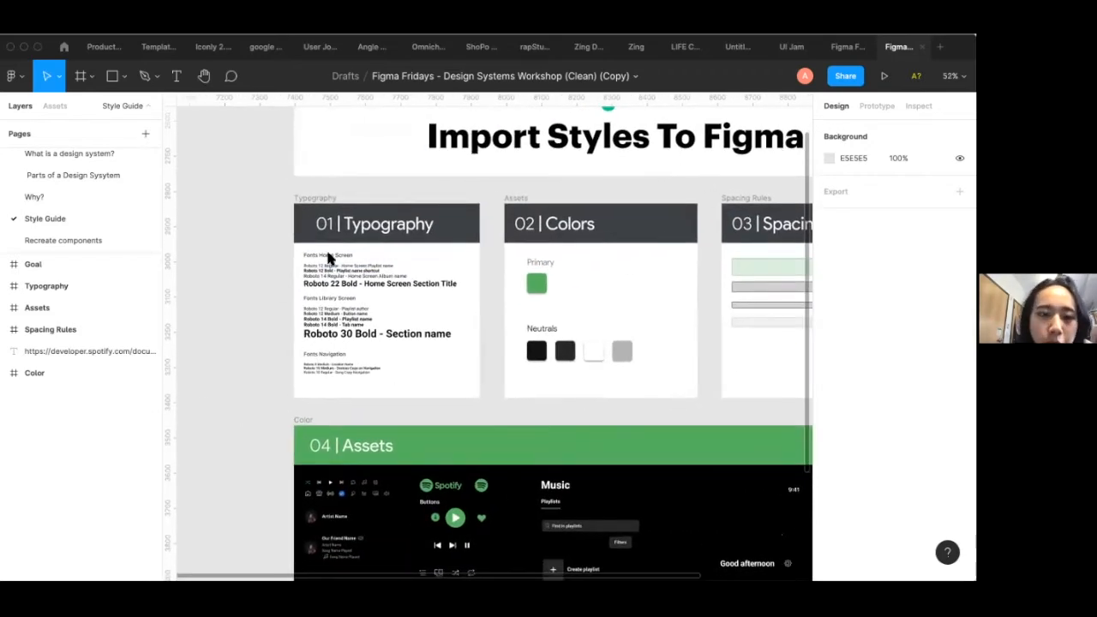
scroll(356, 291, "up", 3)
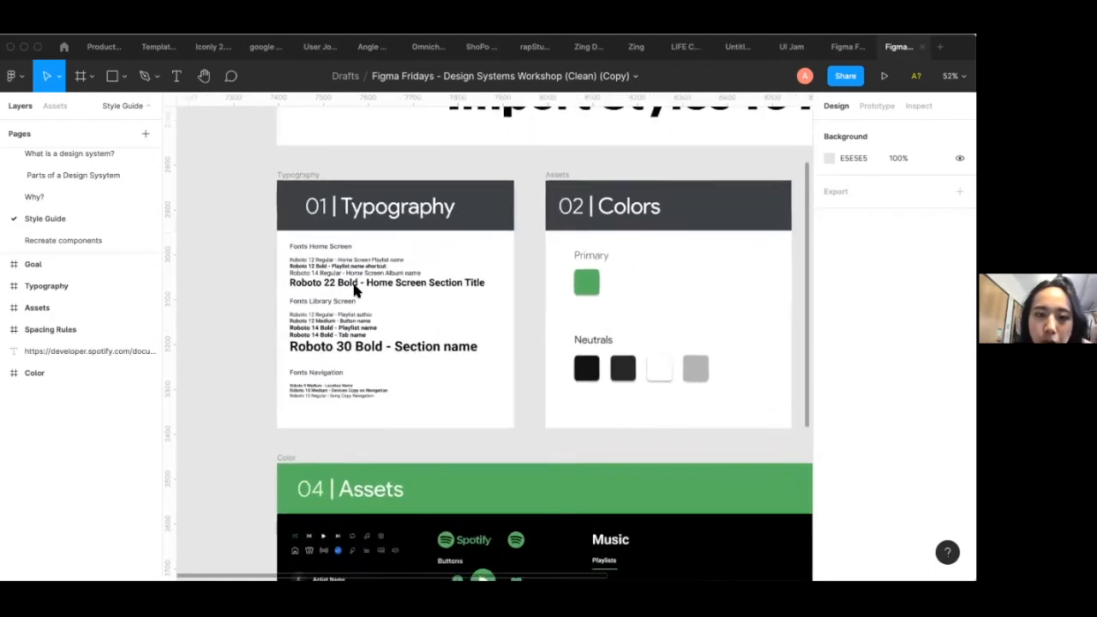
scroll(438, 294, "up", 4)
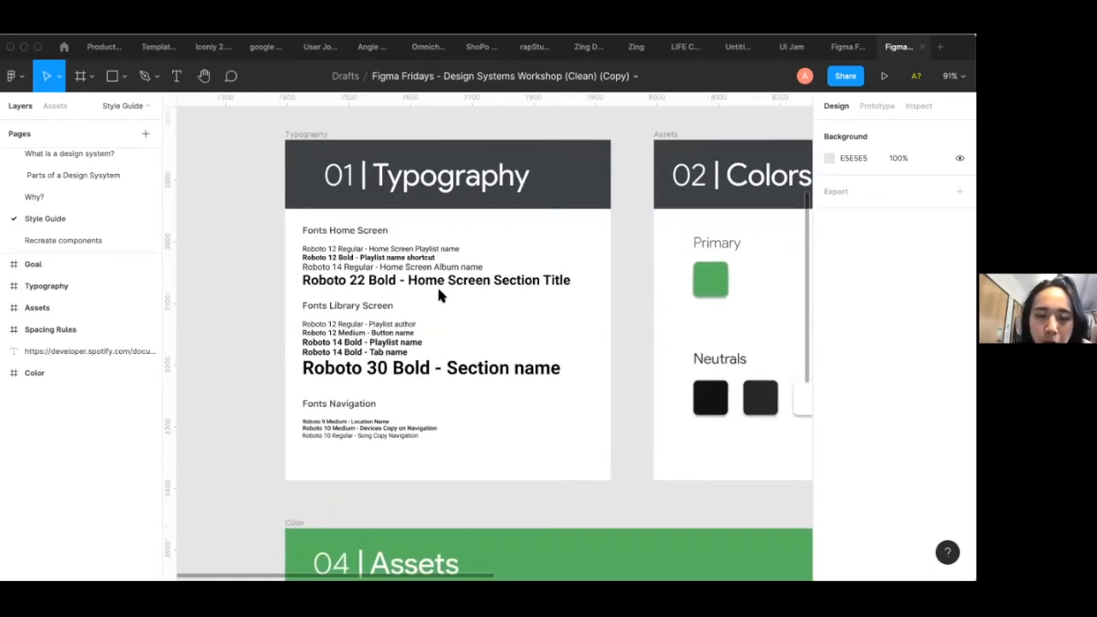
scroll(409, 295, "up", 2)
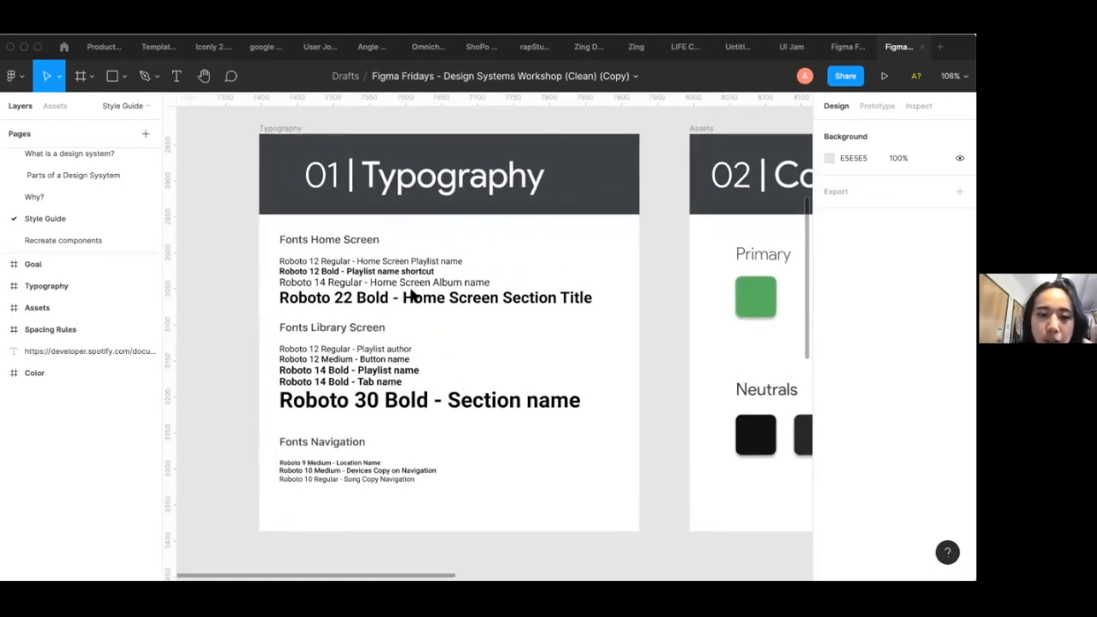
left_click(395, 304)
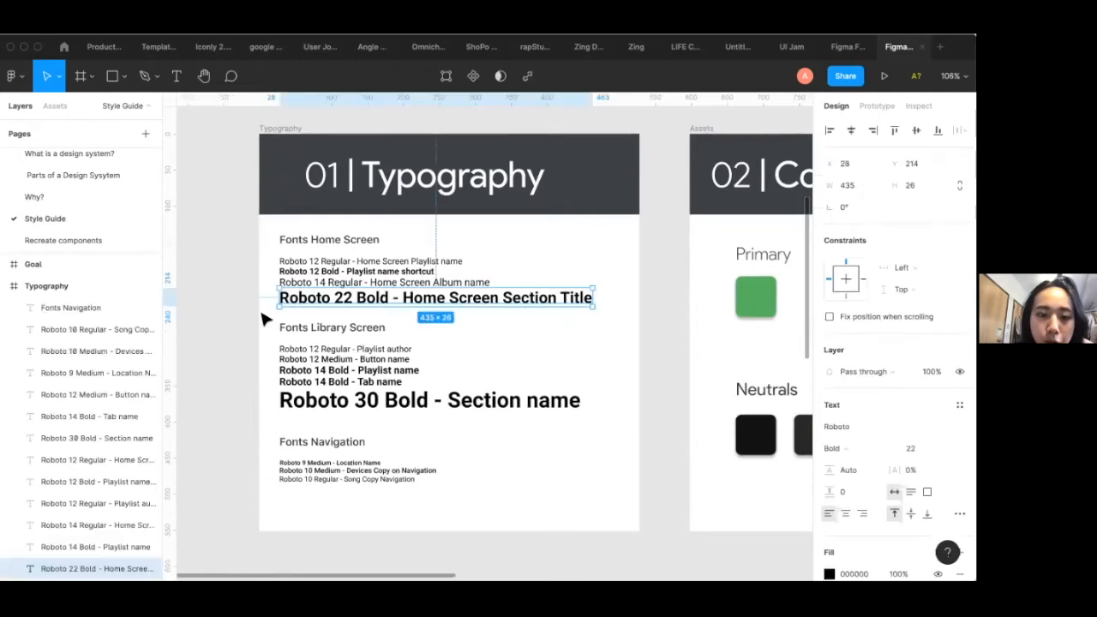
left_click(243, 339)
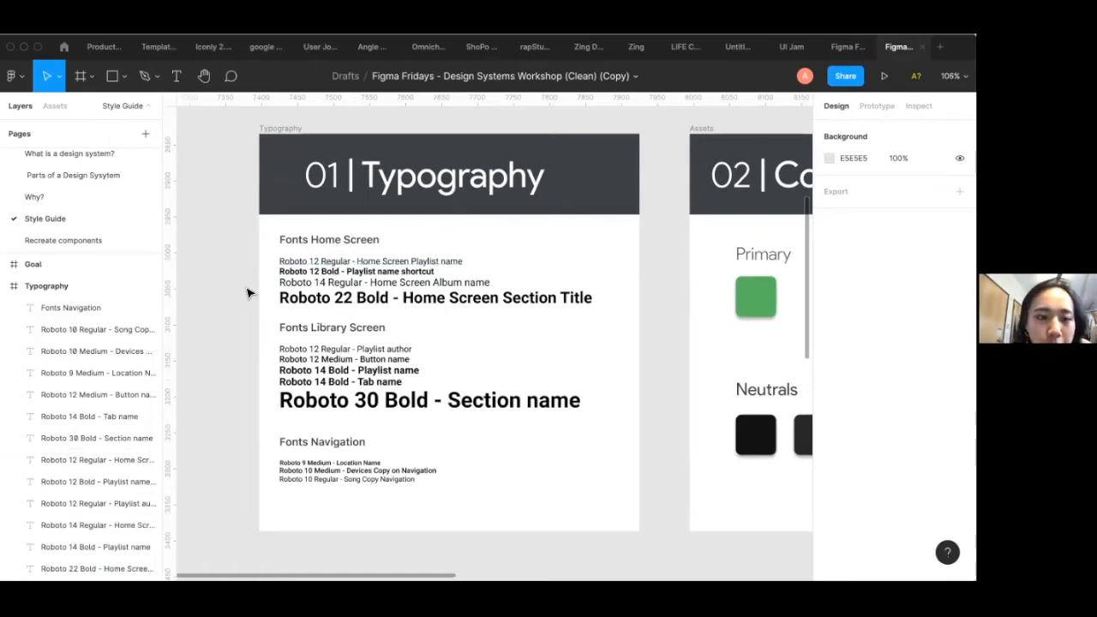
Open the text styles for the "Roboto 12 Regular - Home Screen Playlist name" line in the Typography frame
left_click(298, 268)
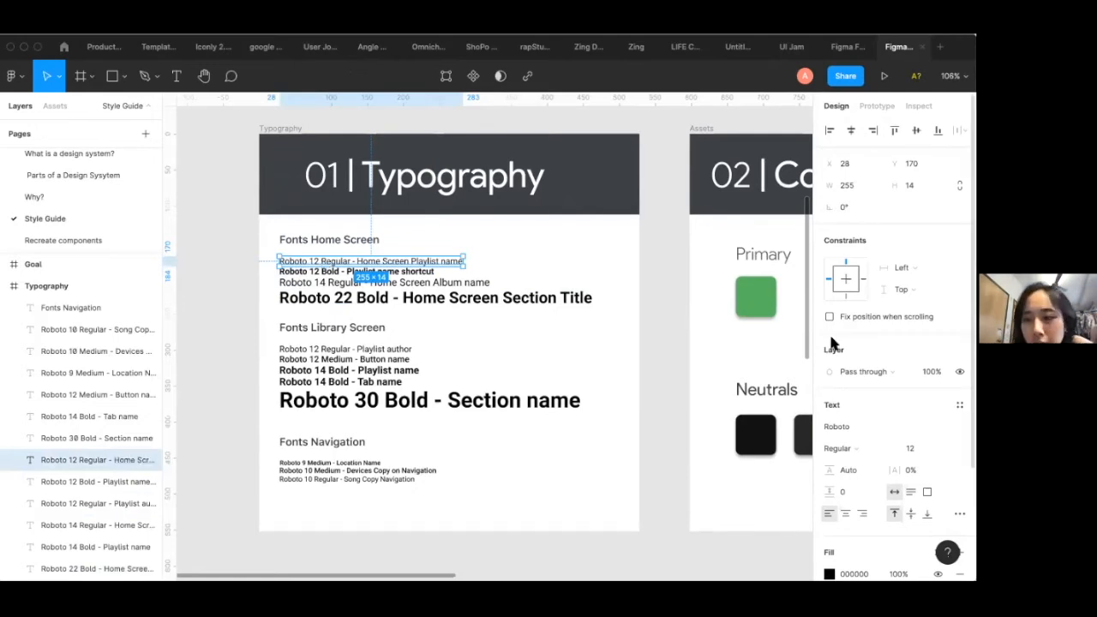
scroll(898, 337, "down", 2)
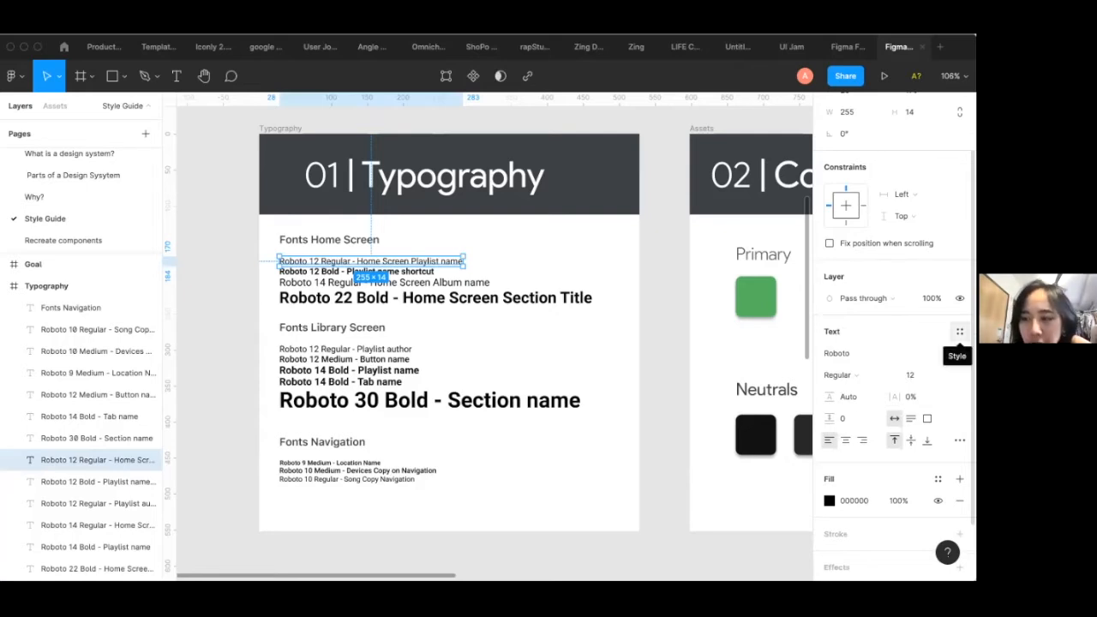
left_click(960, 331)
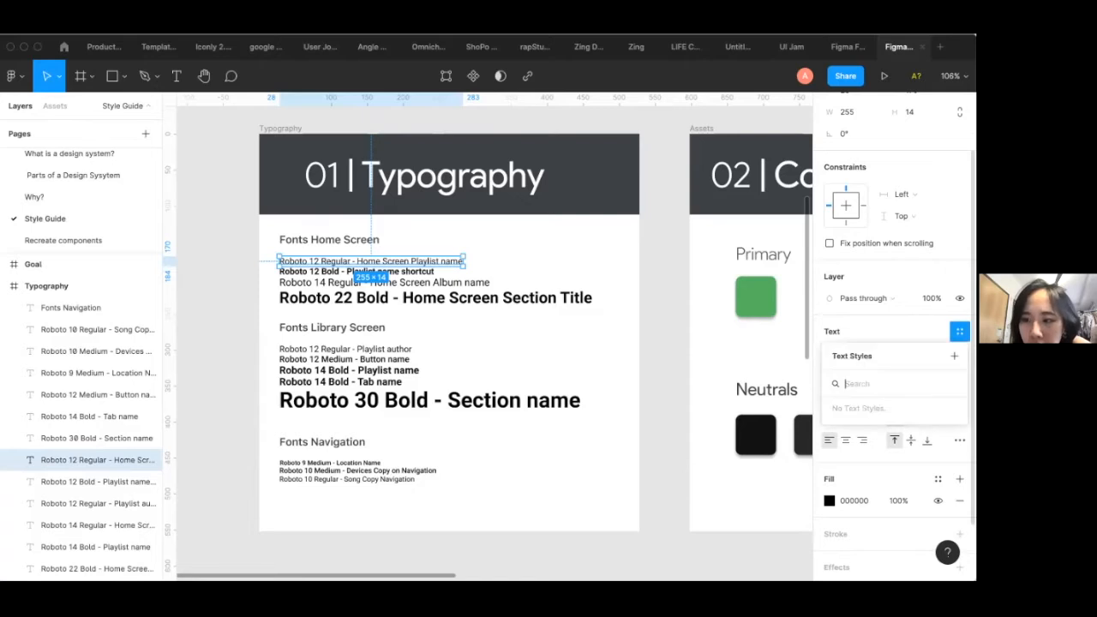
left_click(953, 355)
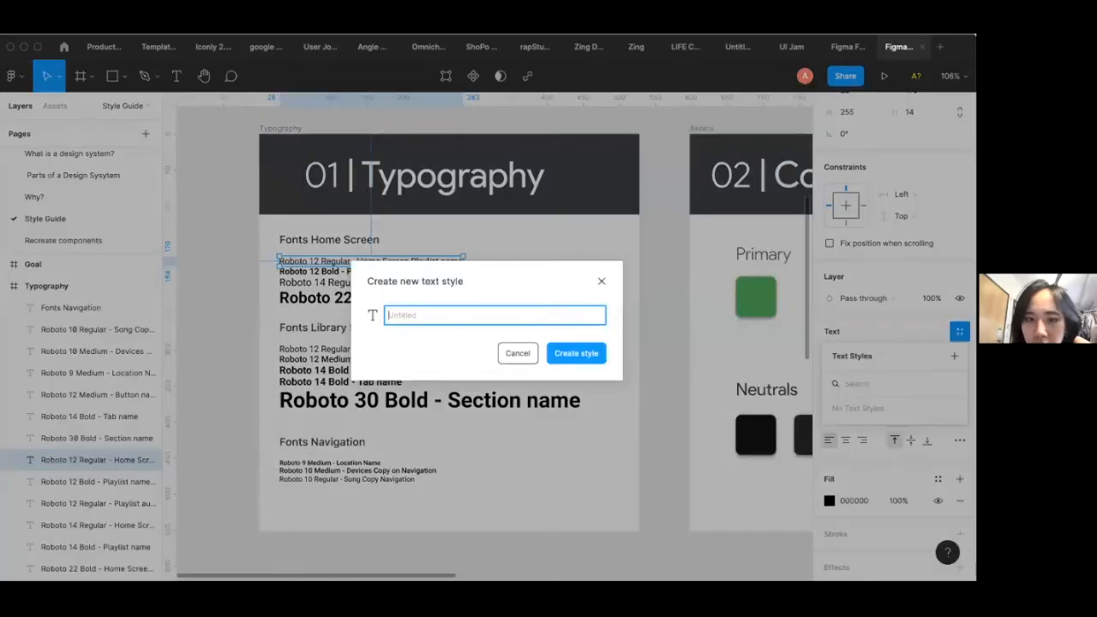
left_click(532, 285)
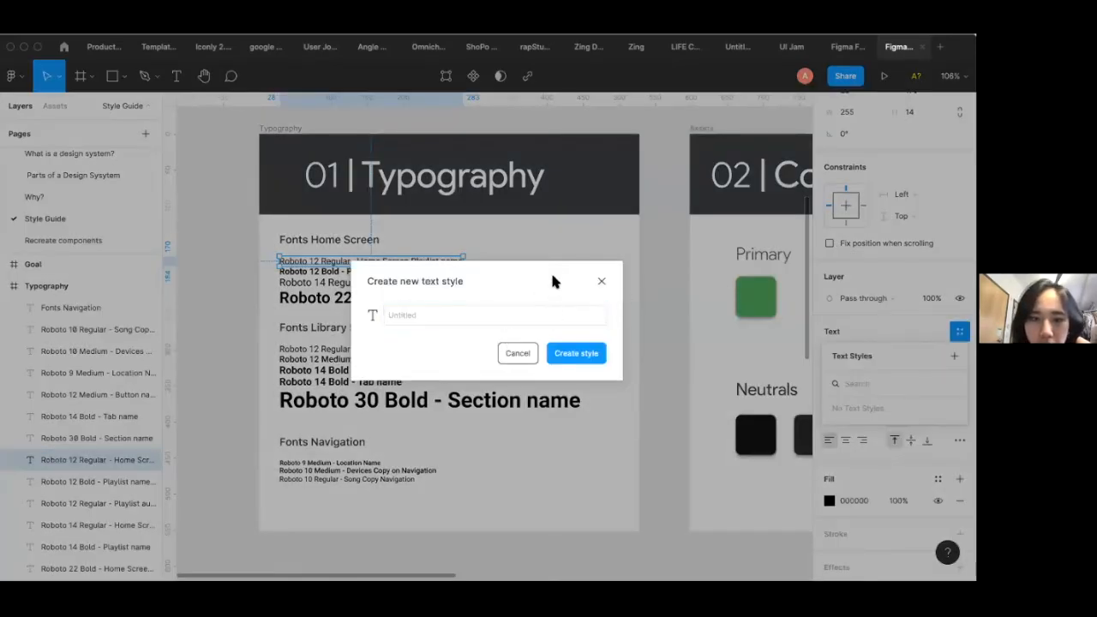
left_click(444, 311)
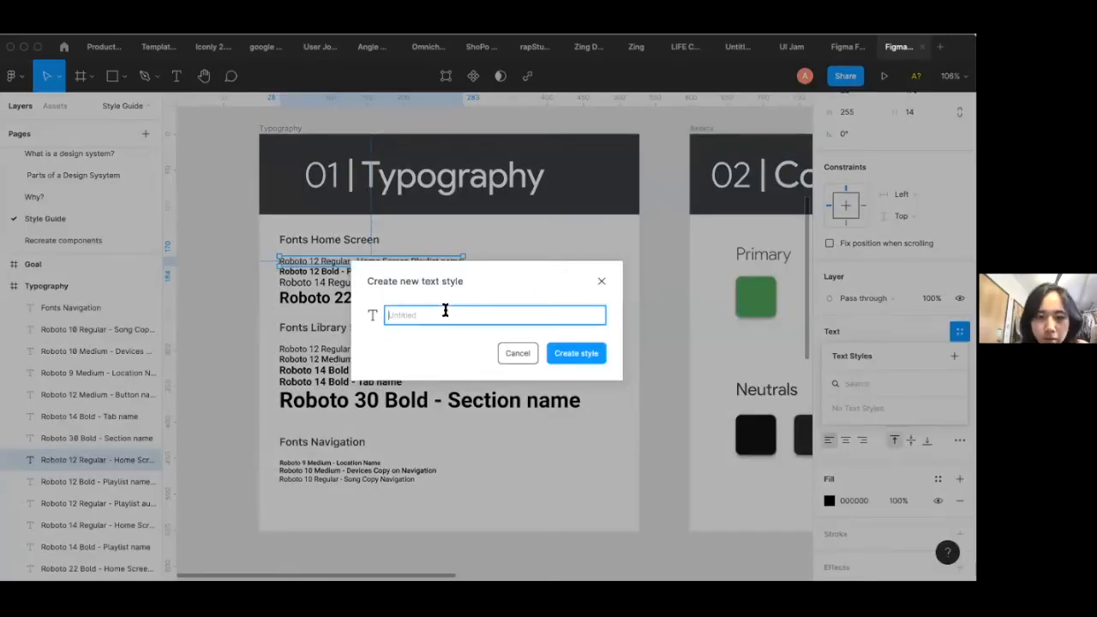
left_click(602, 282)
Create a text style from the Roboto 12 Regular line under Fonts Home Screen, named with its copied description "Home Screen Playlist name"
double_click(403, 261)
left_click(360, 260)
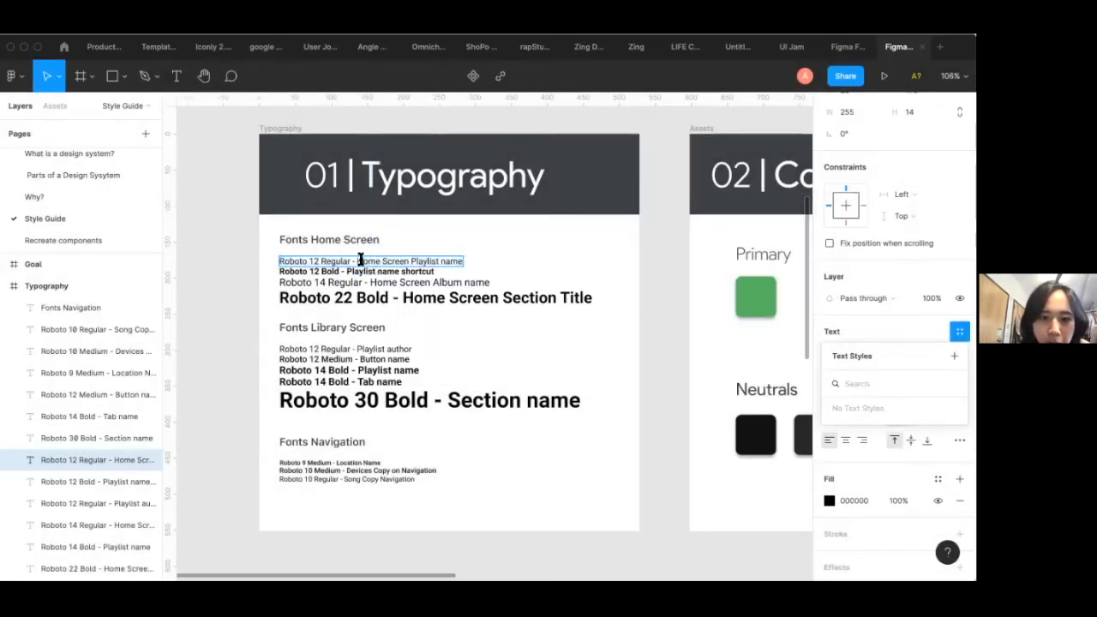
left_click_drag(358, 261, 463, 260)
key("super+c")
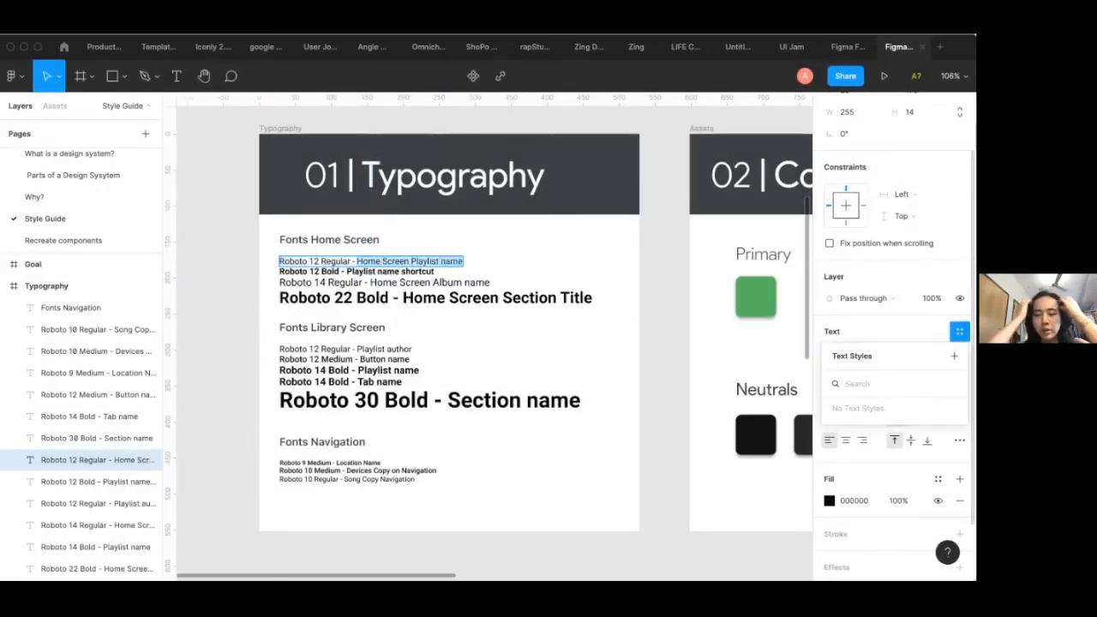
left_click(954, 355)
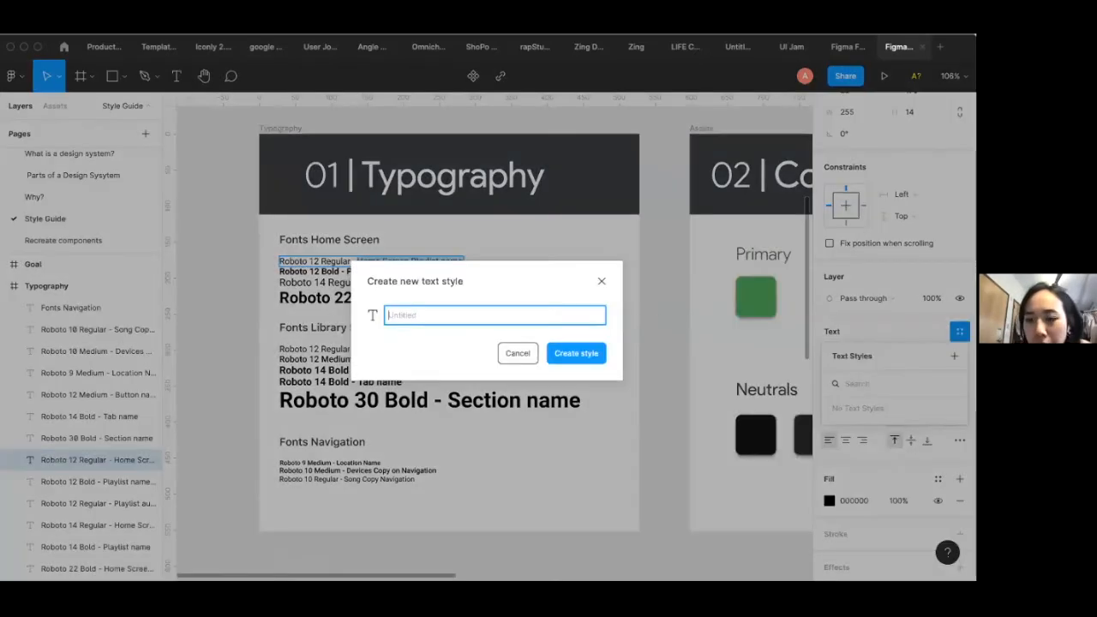
key("super+v")
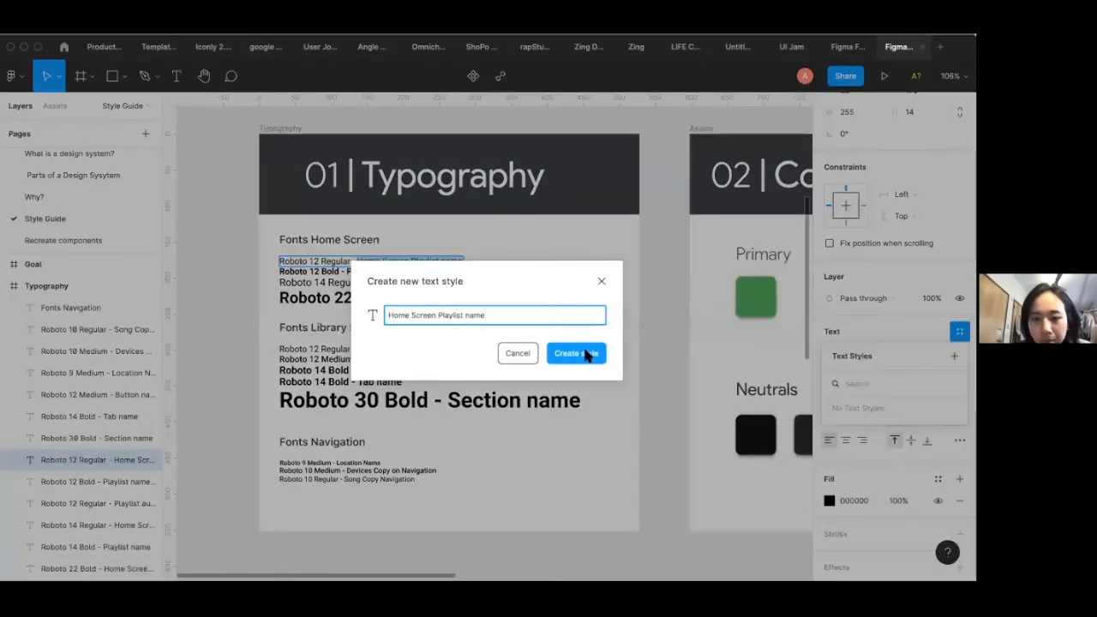
left_click(585, 355)
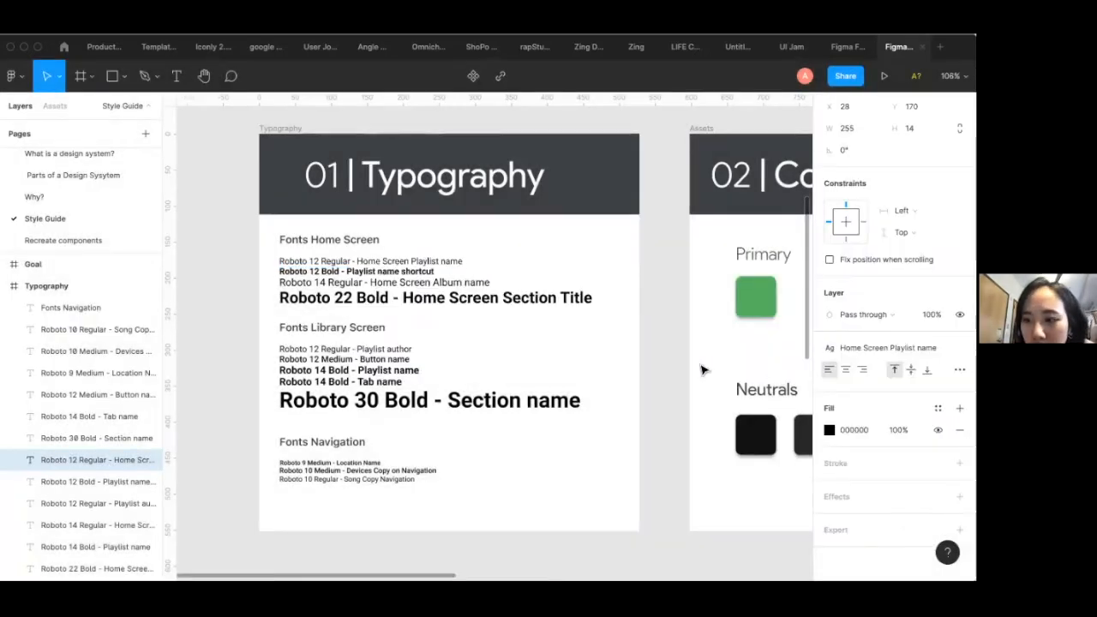
left_click(666, 343)
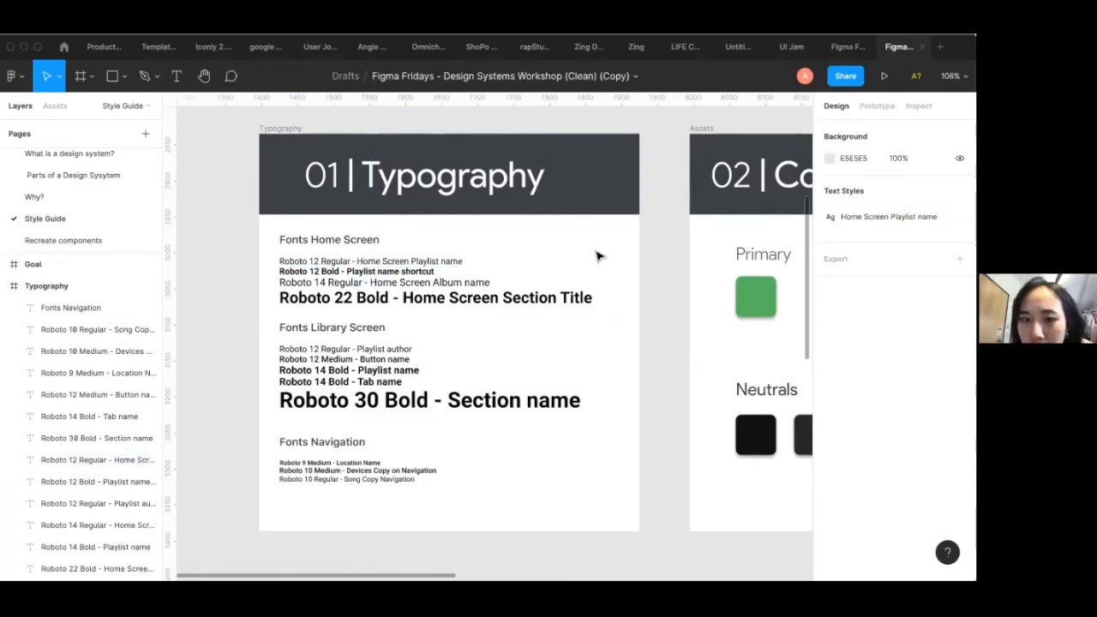
Add a sample text box about 333 × 131 reading "uiohjidjs" beside the Typography frame and apply the Home Screen Playlist name style
scroll(564, 317, "down", 6)
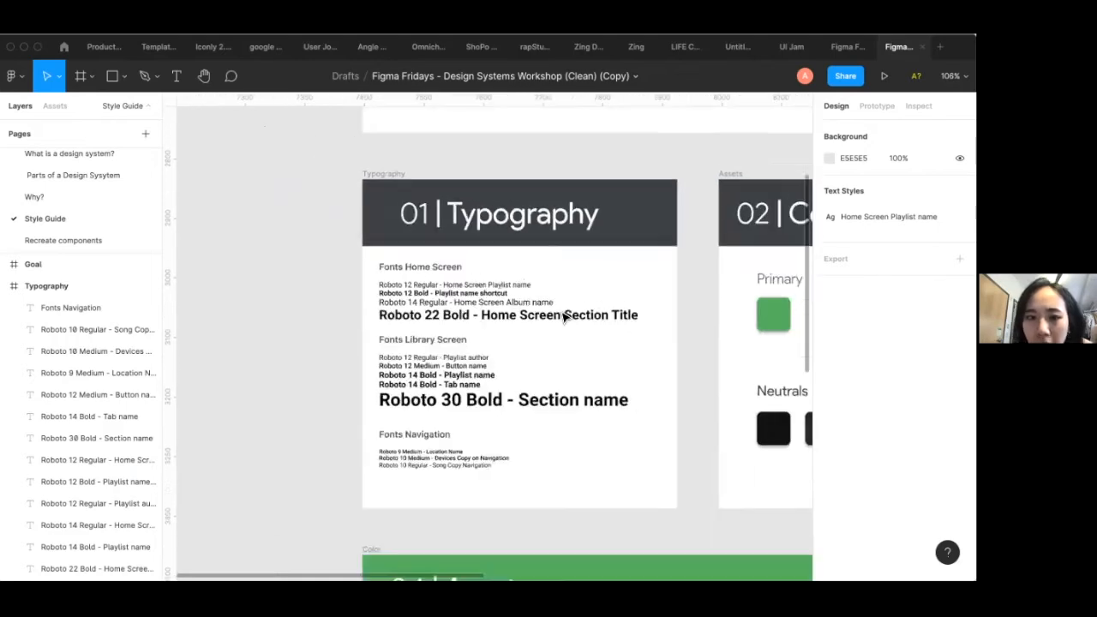
key("t")
left_click_drag(293, 306, 442, 366)
type("ulohj")
key("Escape")
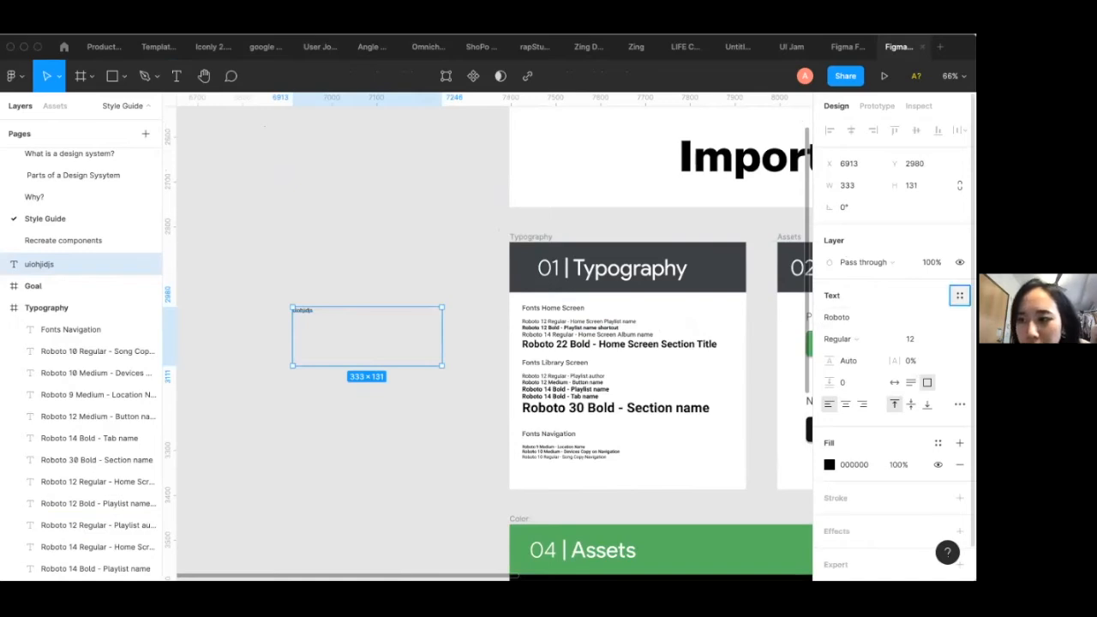
left_click(959, 295)
left_click(875, 377)
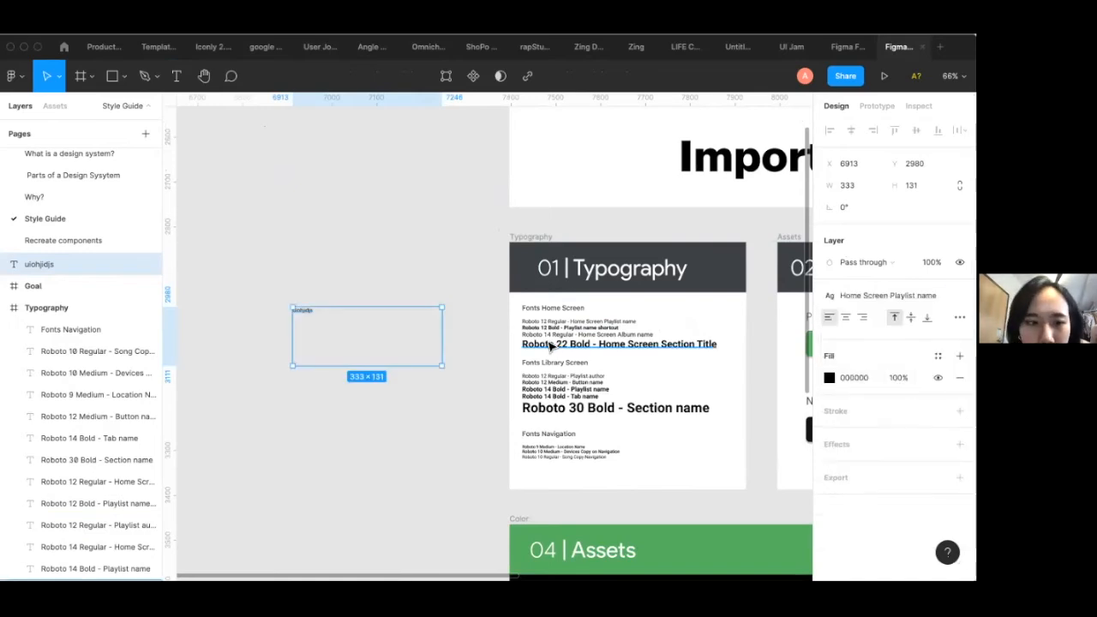
Shrink the sample text box to about 83 × 35 and delete it
left_click_drag(377, 364, 332, 315)
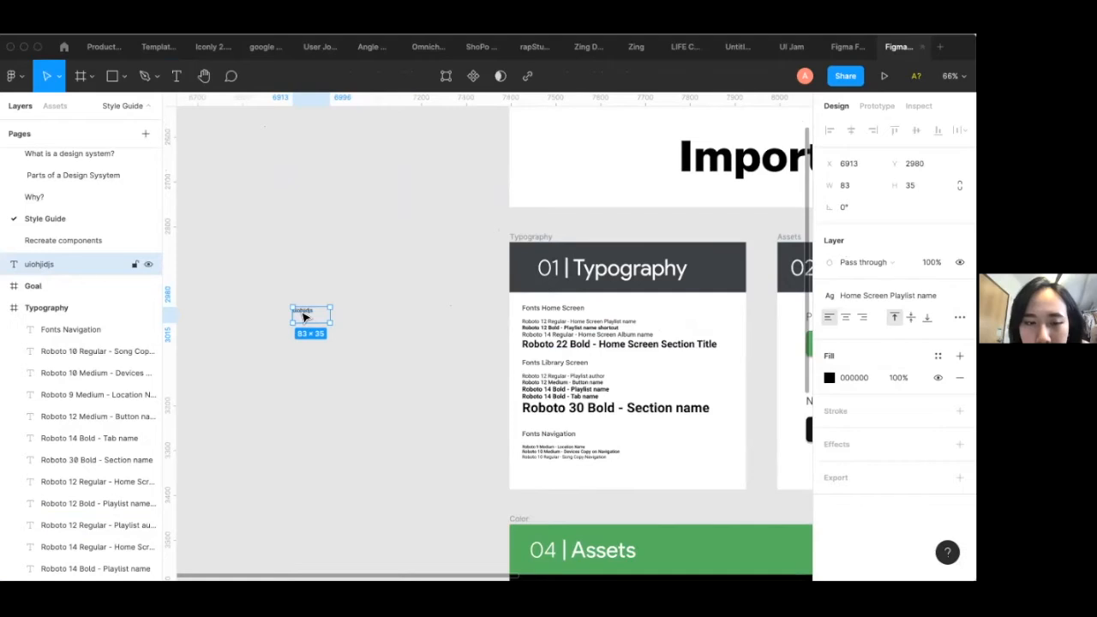
key("Delete")
Create a text style from the Roboto 12 Bold line under Fonts Home Screen, named with its copied description "Playlist name shortcut"
scroll(521, 289, "right", 2)
scroll(520, 294, "up", 3)
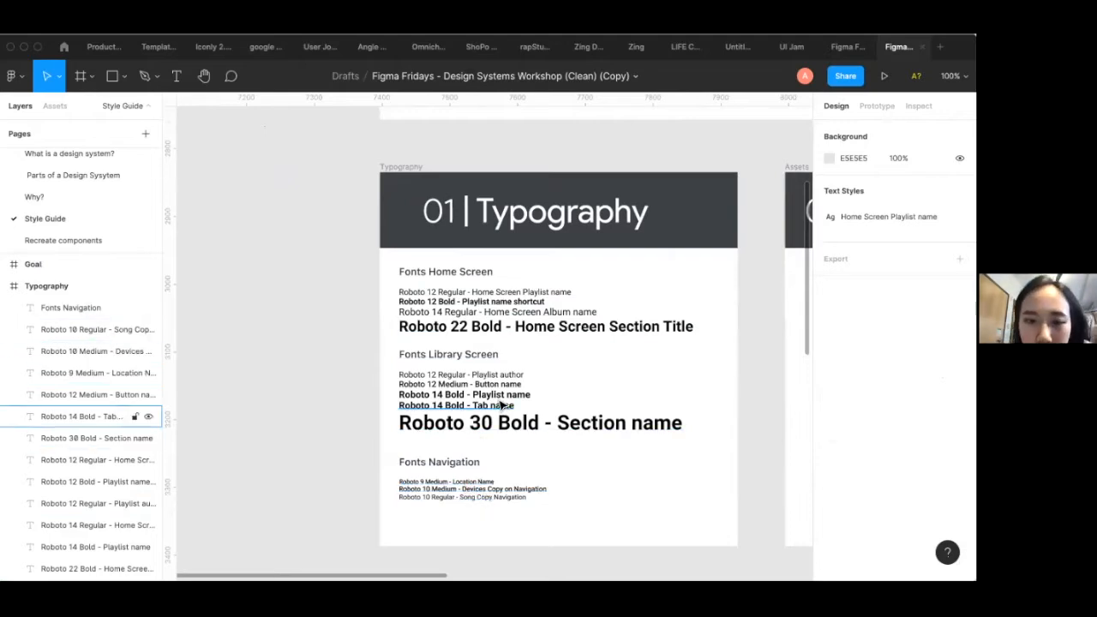
scroll(502, 385, "right", 2)
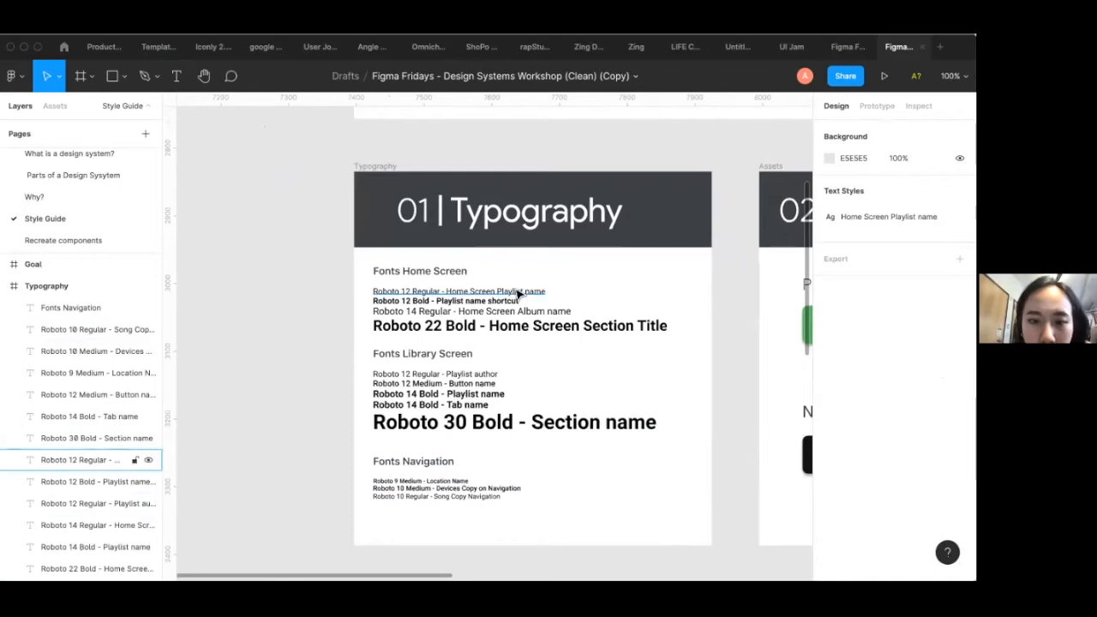
scroll(472, 305, "right", 2)
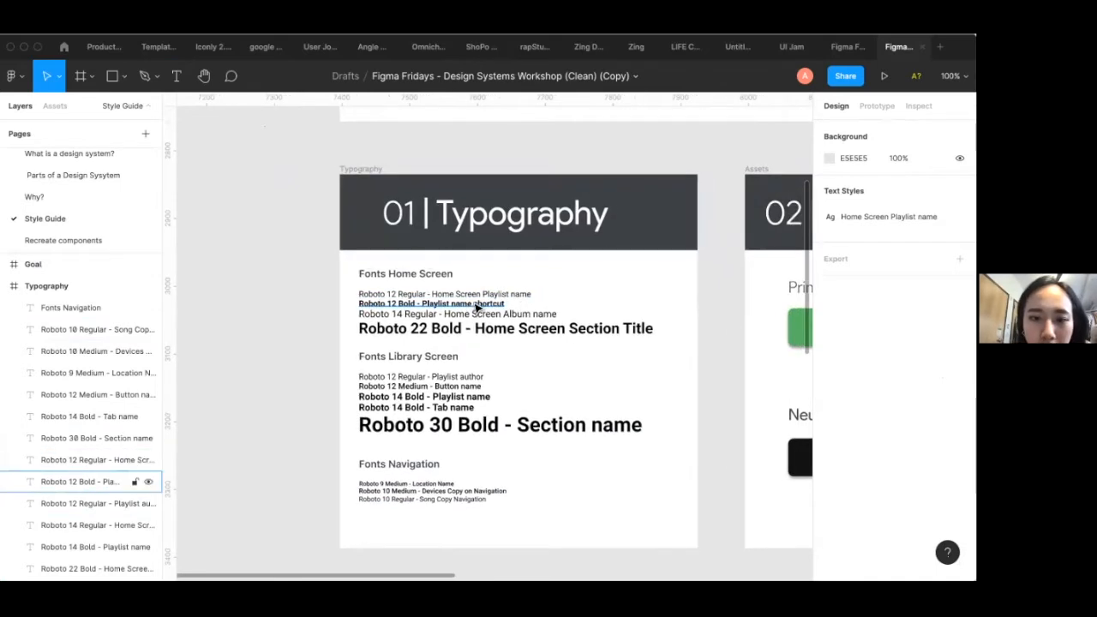
double_click(473, 305)
left_click(439, 303)
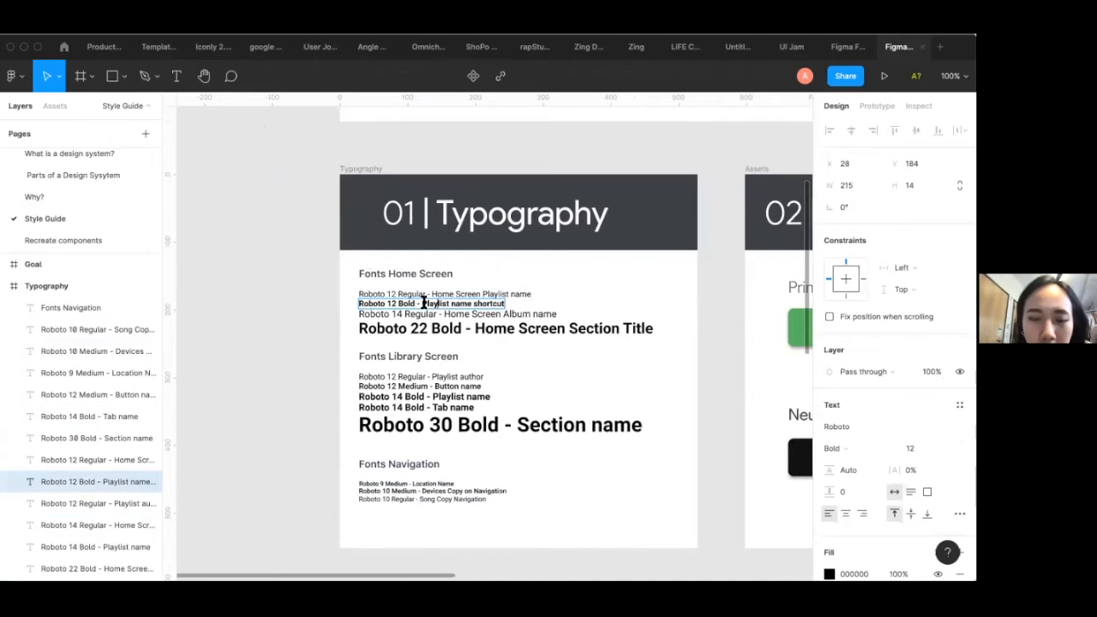
left_click_drag(423, 304, 505, 305)
key("super+c")
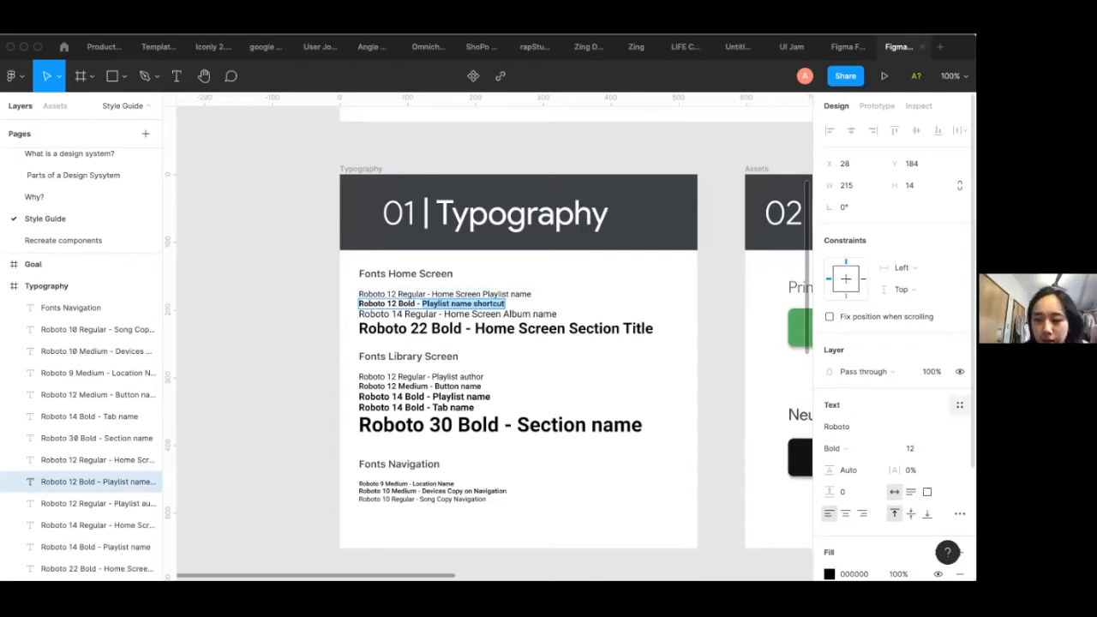
left_click(958, 405)
left_click(954, 428)
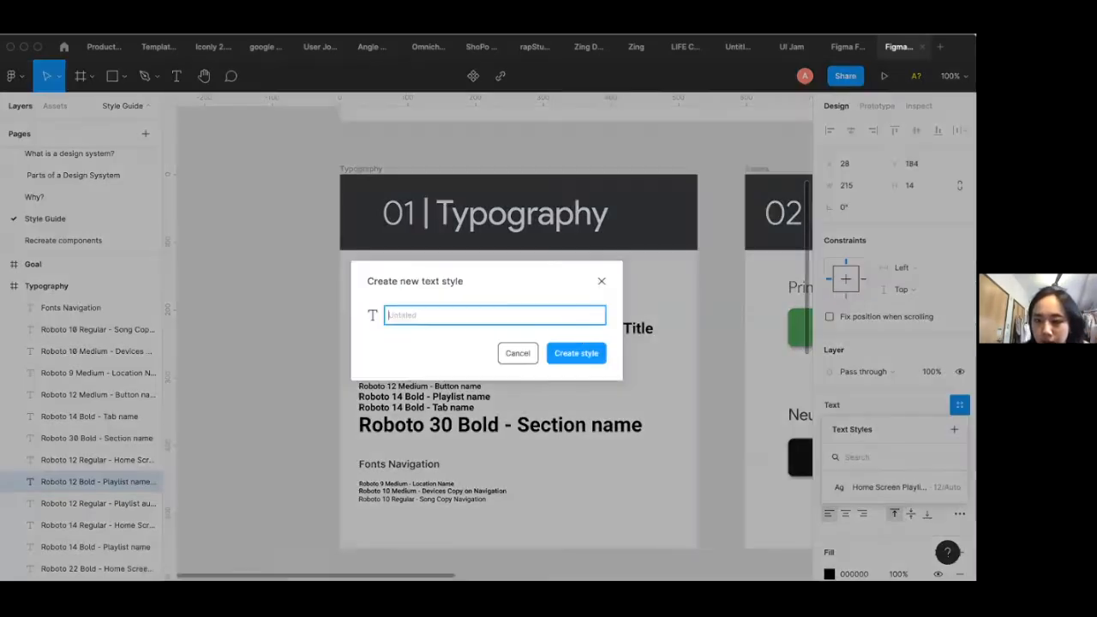
key("super+v")
left_click(578, 353)
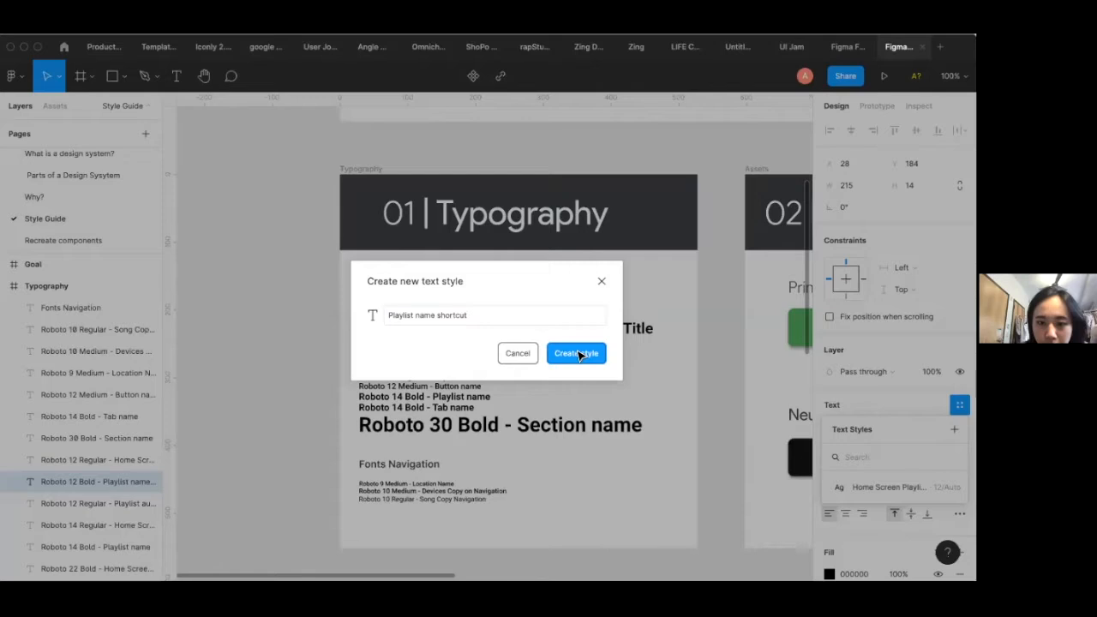
Create a text style from the Roboto 14 Regular line under Fonts Home Screen, named with its copied description "Home Screen Album name"
left_click(455, 314)
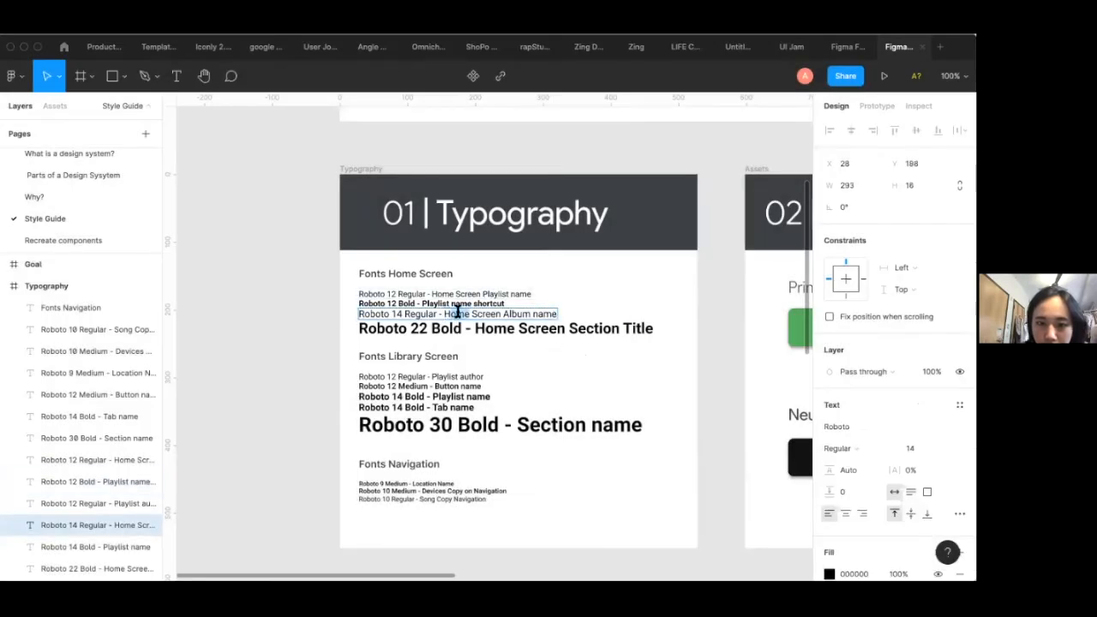
left_click_drag(444, 312, 555, 312)
key("ctrl+c")
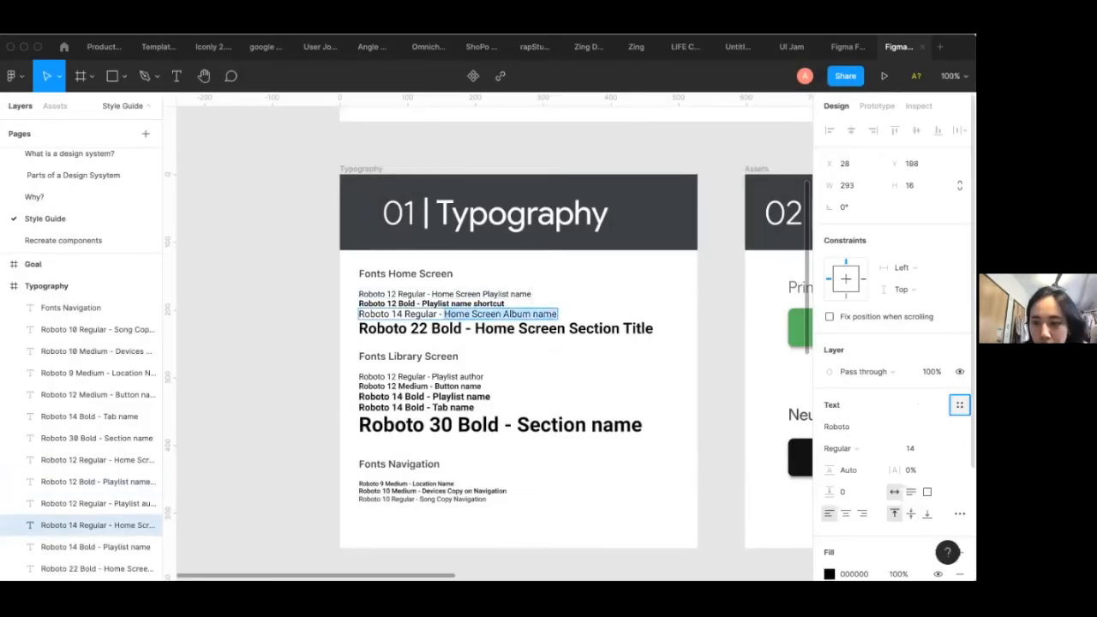
left_click(959, 404)
left_click(954, 429)
key("ctrl+v")
left_click(574, 353)
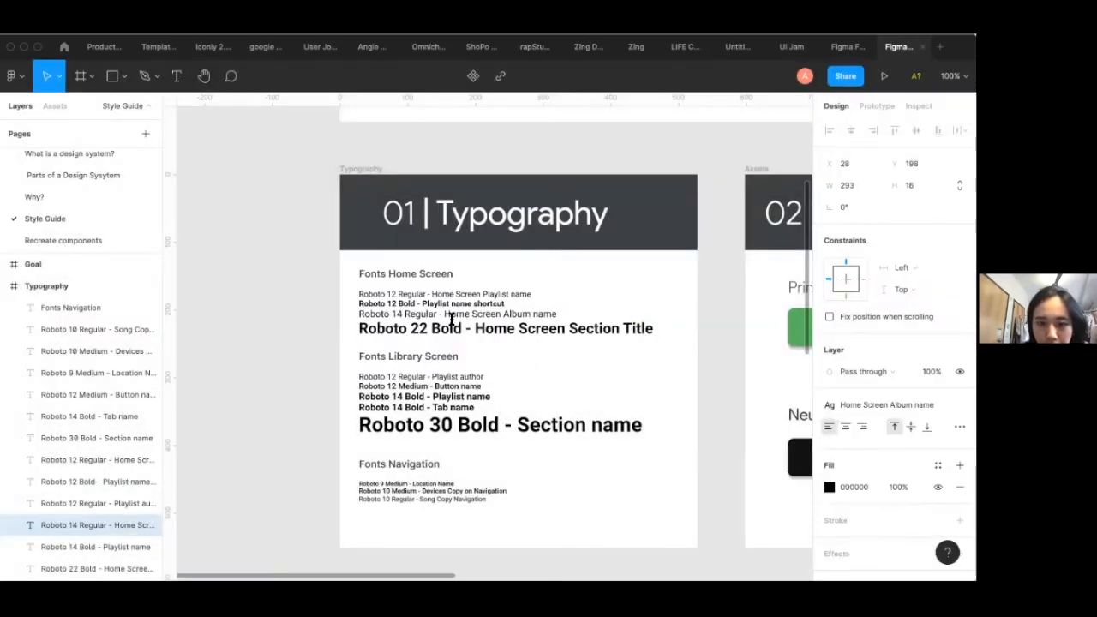
key("Escape")
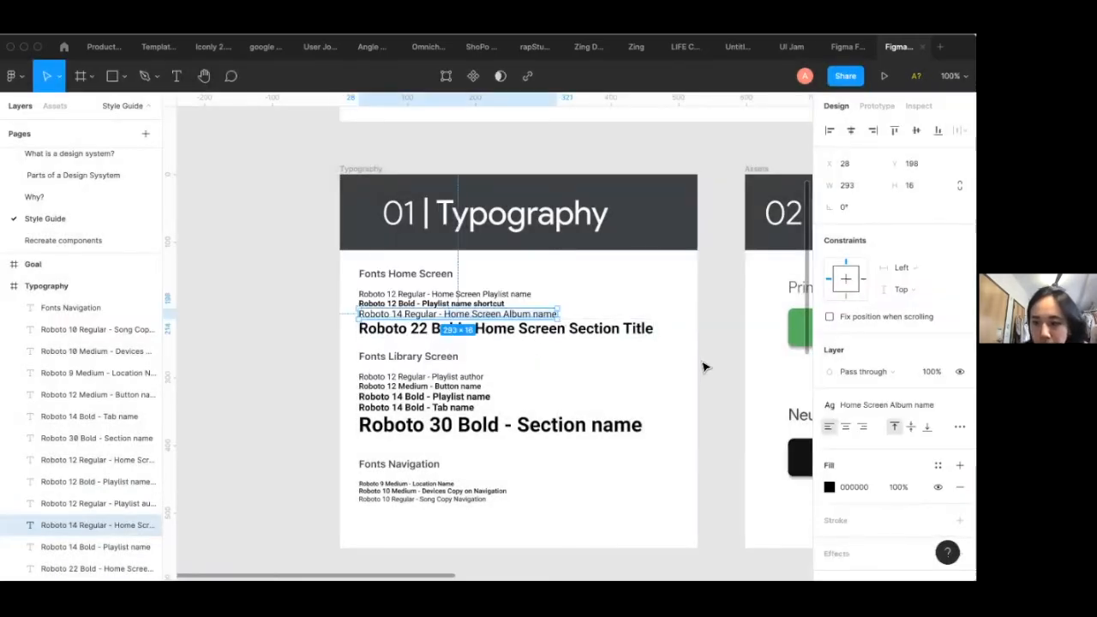
Create a text style from the Roboto 22 Bold line under Fonts Home Screen, named with its copied description "Home Screen Section Title"
double_click(568, 332)
left_click_drag(477, 330, 657, 329)
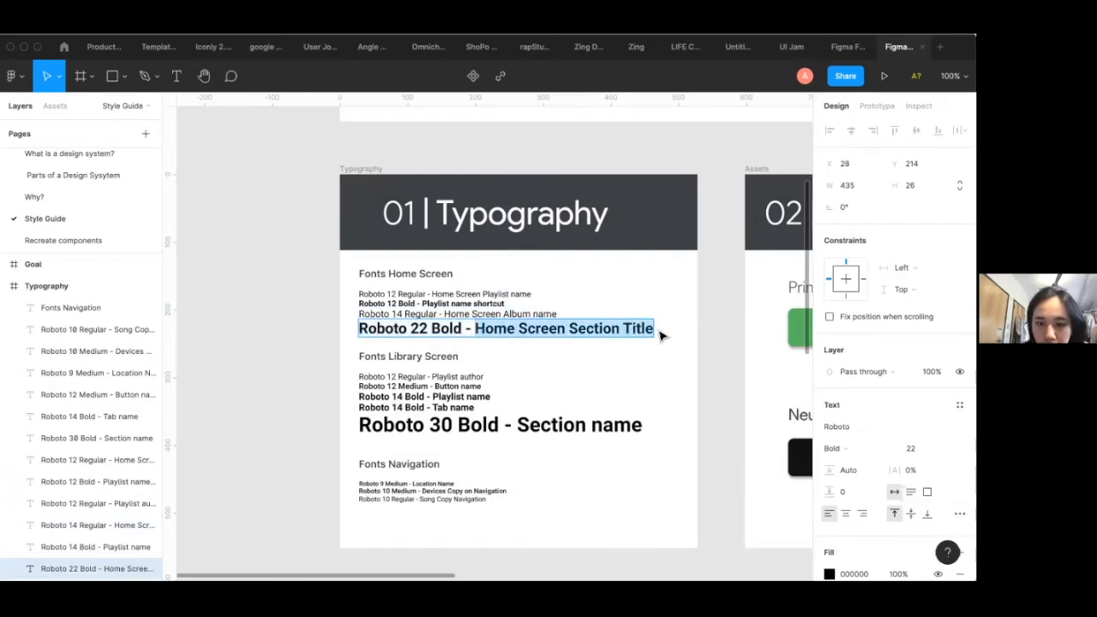
left_click(958, 404)
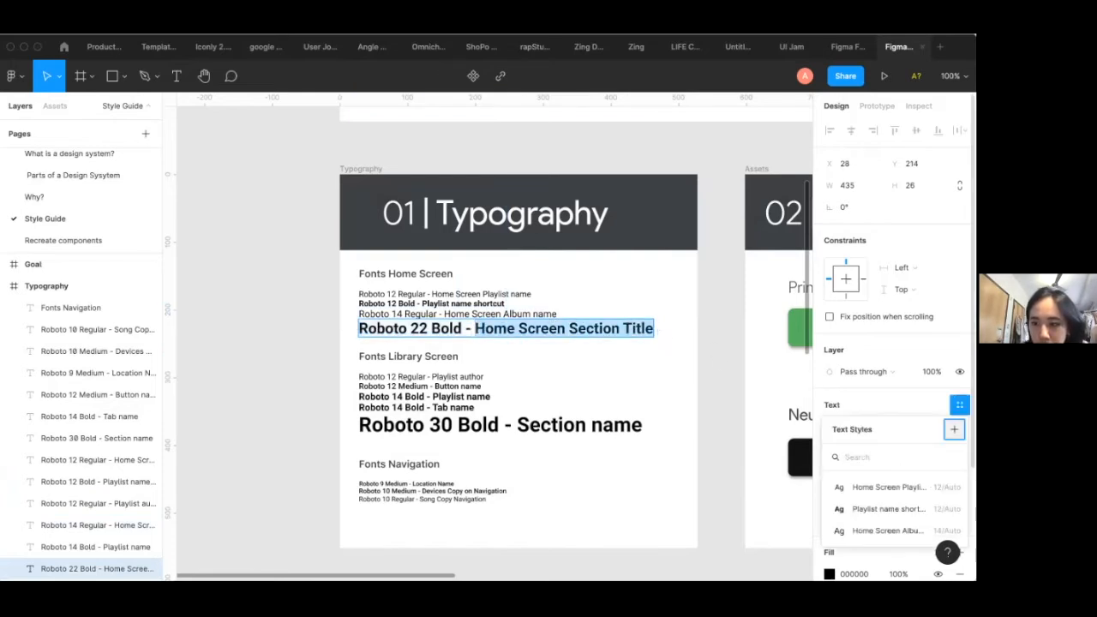
left_click(953, 428)
left_click(580, 352)
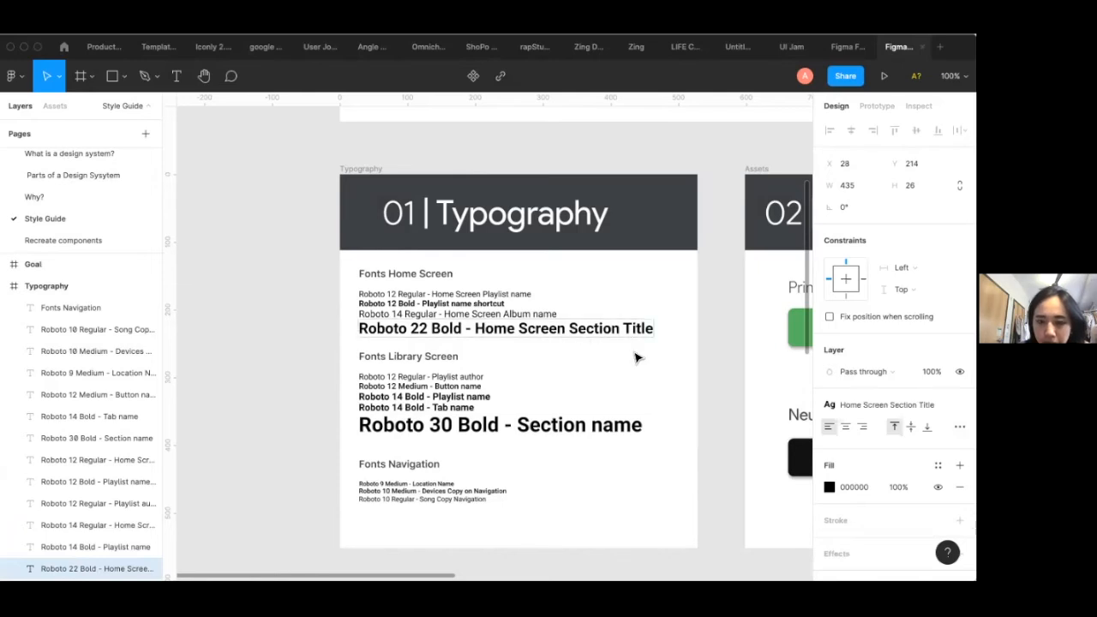
left_click(683, 424)
left_click(700, 423)
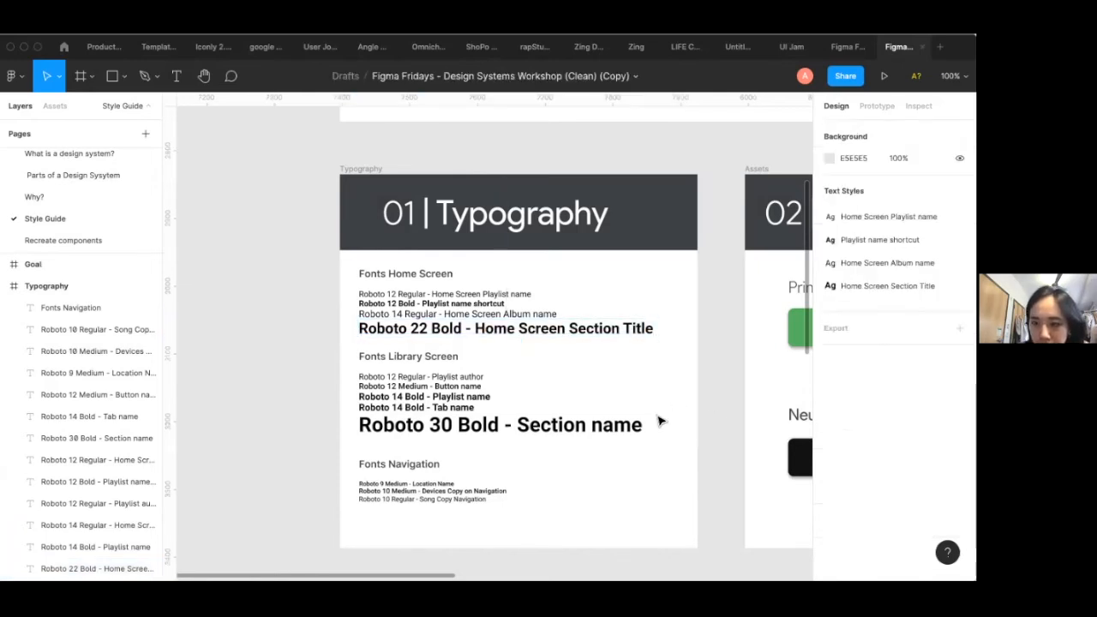
Create a text style from the Roboto 12 Regular line under Fonts Library Screen, named with its copied description "Playlist author"
left_click(420, 376)
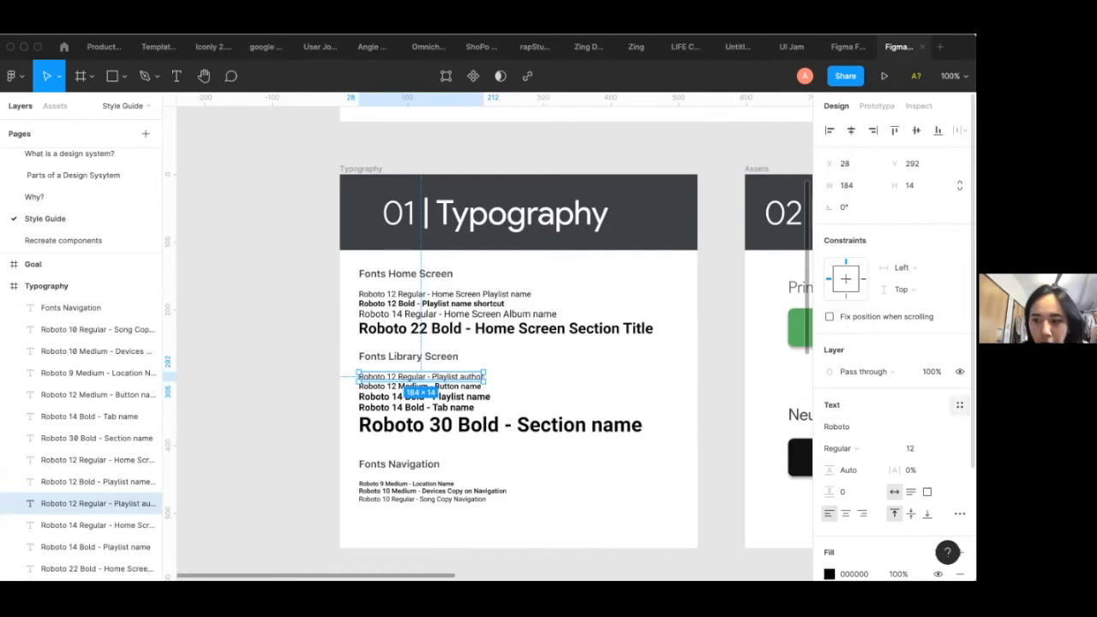
scroll(891, 411, "down", 1)
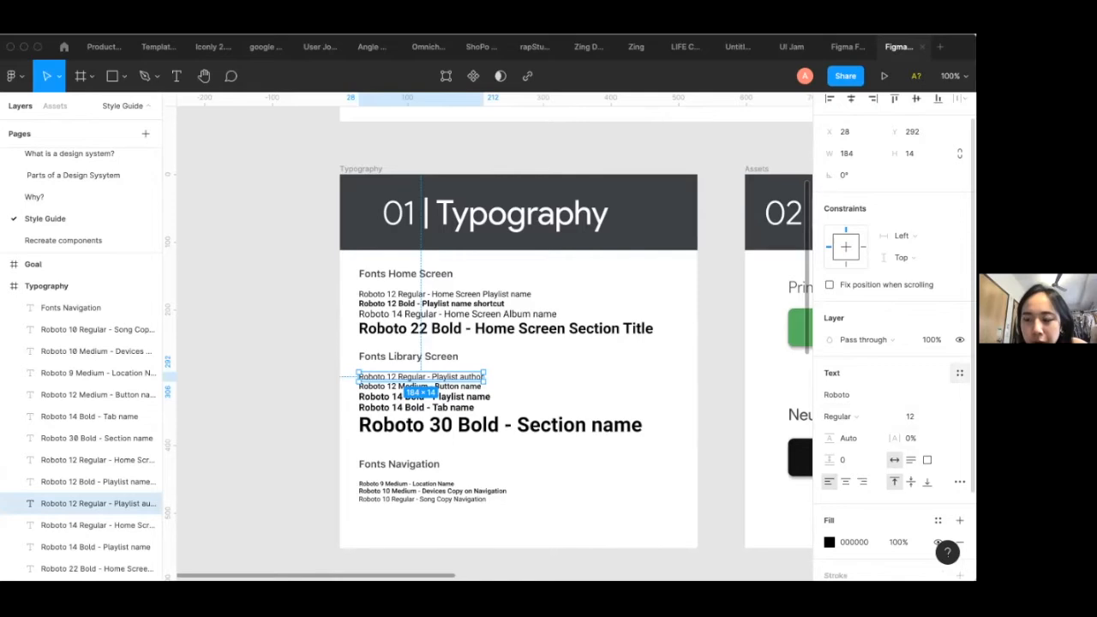
scroll(958, 374, "down", 1)
left_click(958, 351)
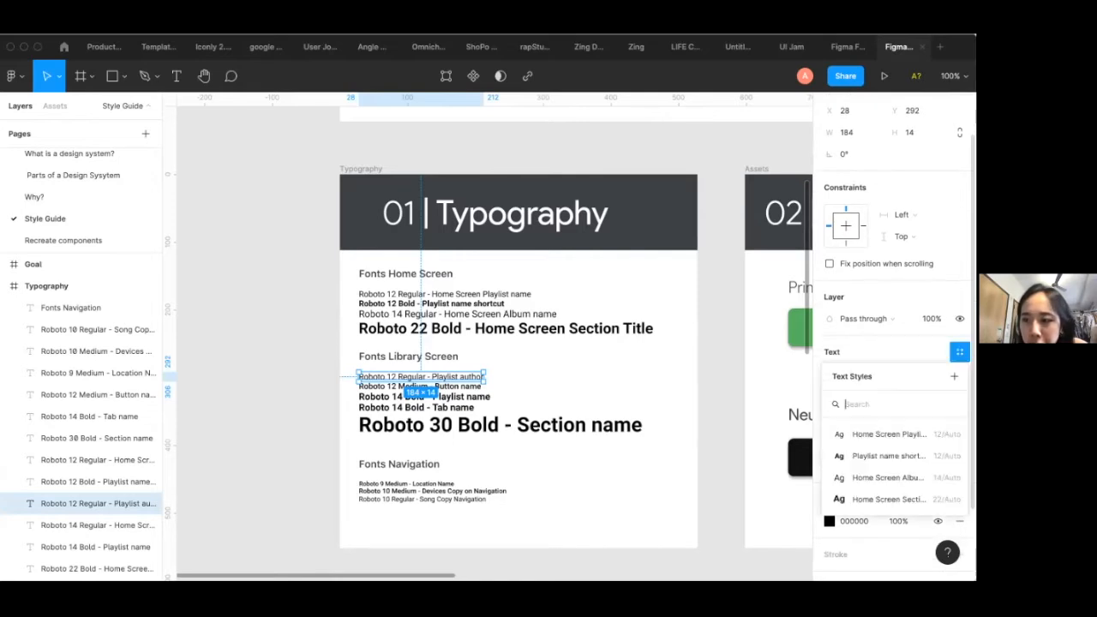
left_click(953, 376)
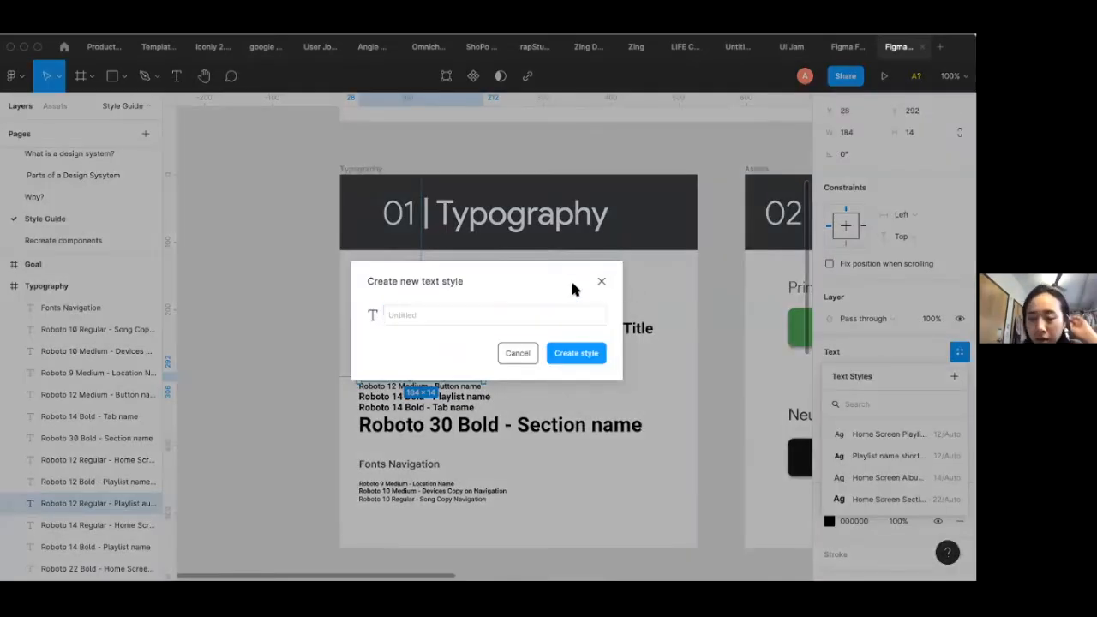
left_click(600, 281)
double_click(445, 378)
left_click(432, 377)
left_click_drag(432, 377, 493, 377)
key("ctrl+c")
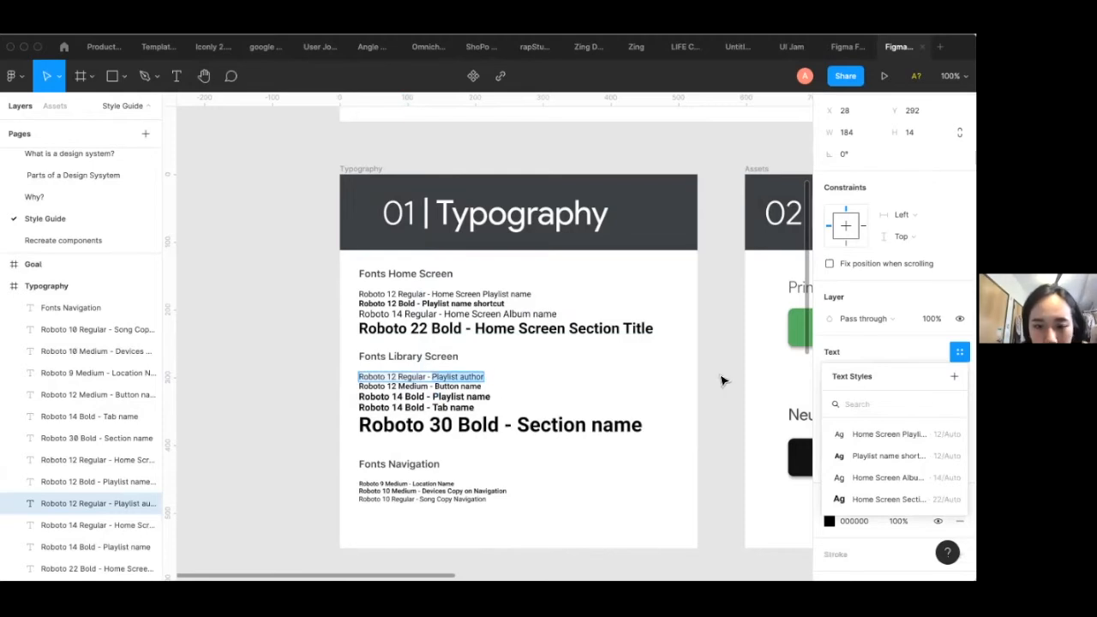
key("Escape")
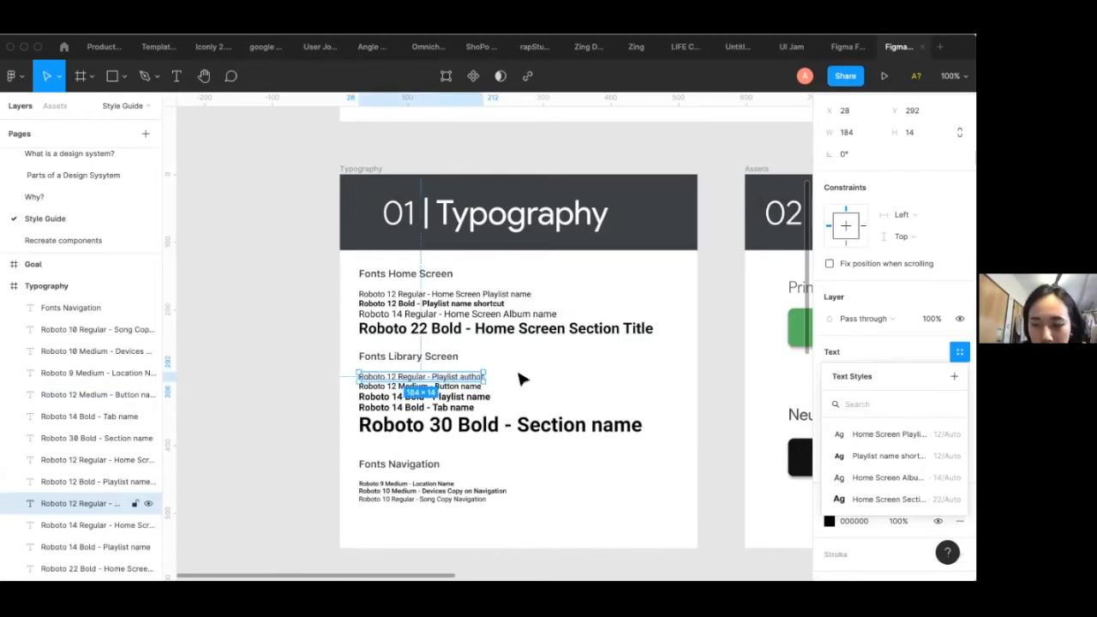
left_click(953, 376)
key("ctrl+v")
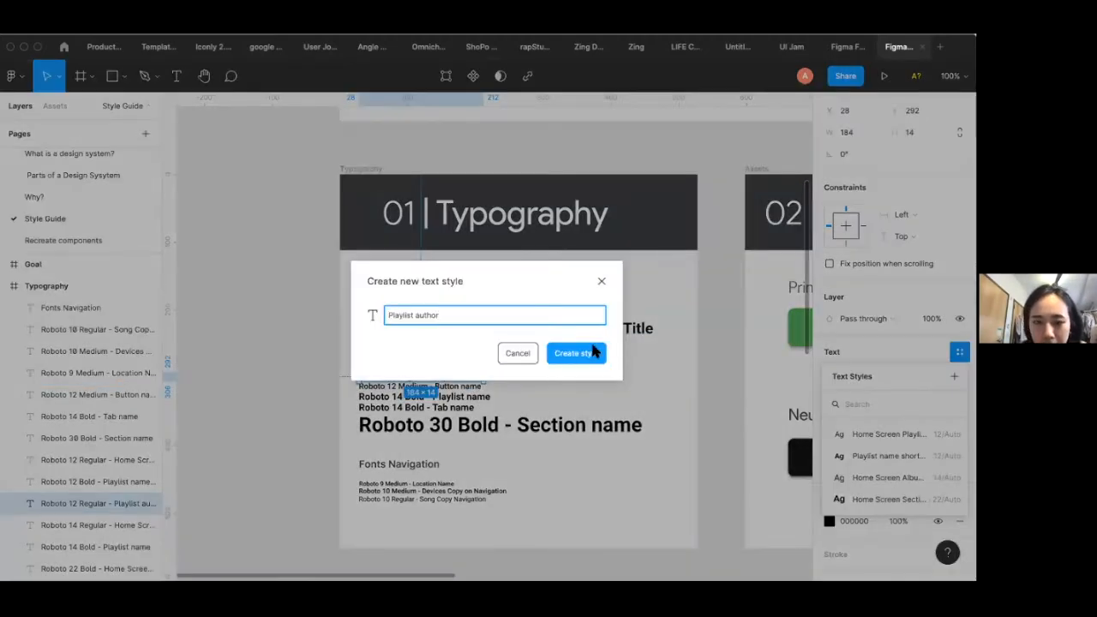
left_click(587, 352)
Create a text style from the Roboto 12 Medium line under Fonts Library Screen, named with its copied description "Button name"
left_click(444, 386)
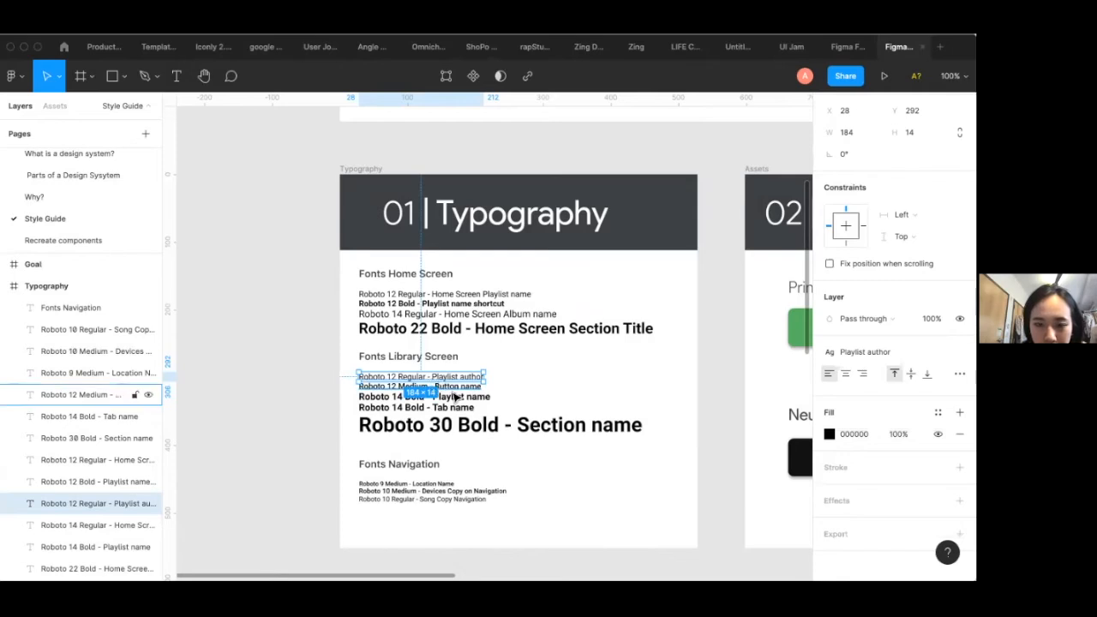
double_click(434, 388)
left_click_drag(434, 387, 489, 391)
key("ctrl+c")
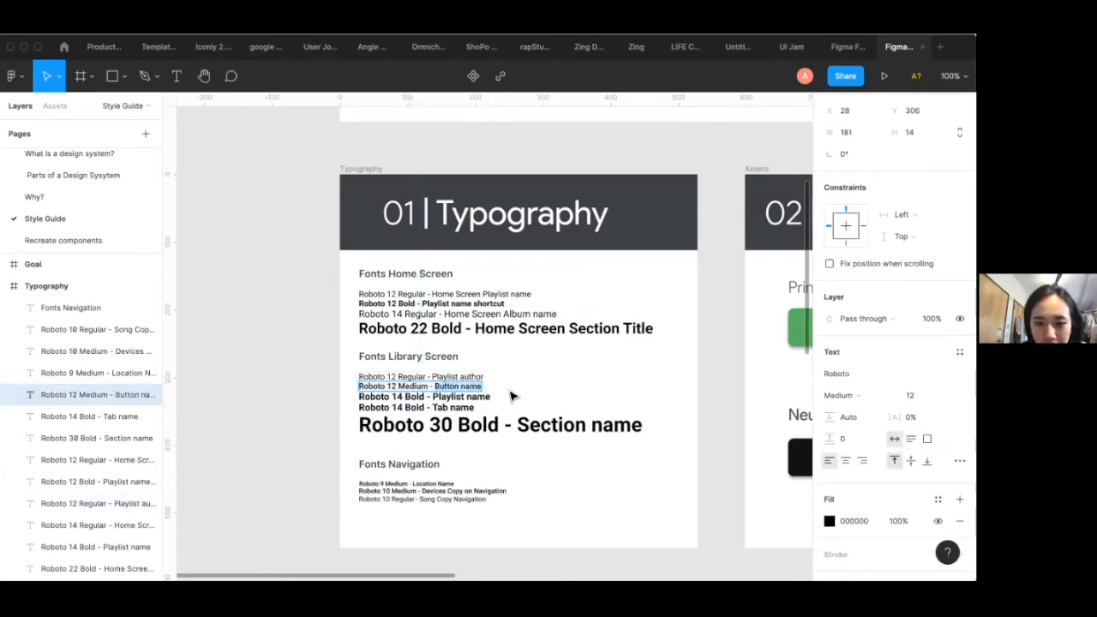
key("Escape")
left_click(960, 351)
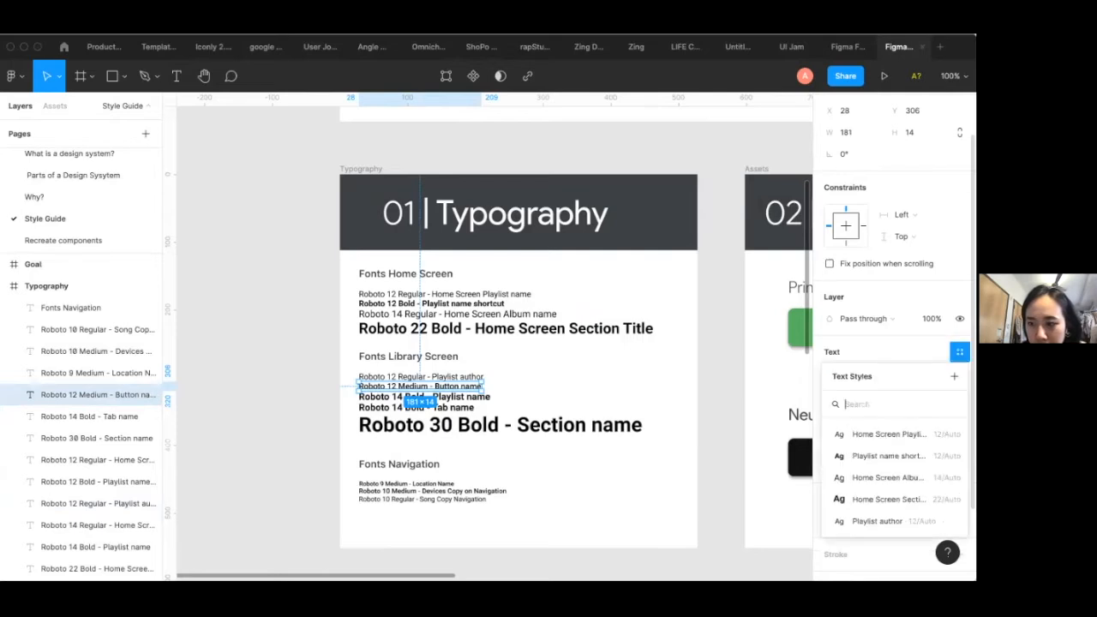
left_click(953, 376)
key("ctrl+v")
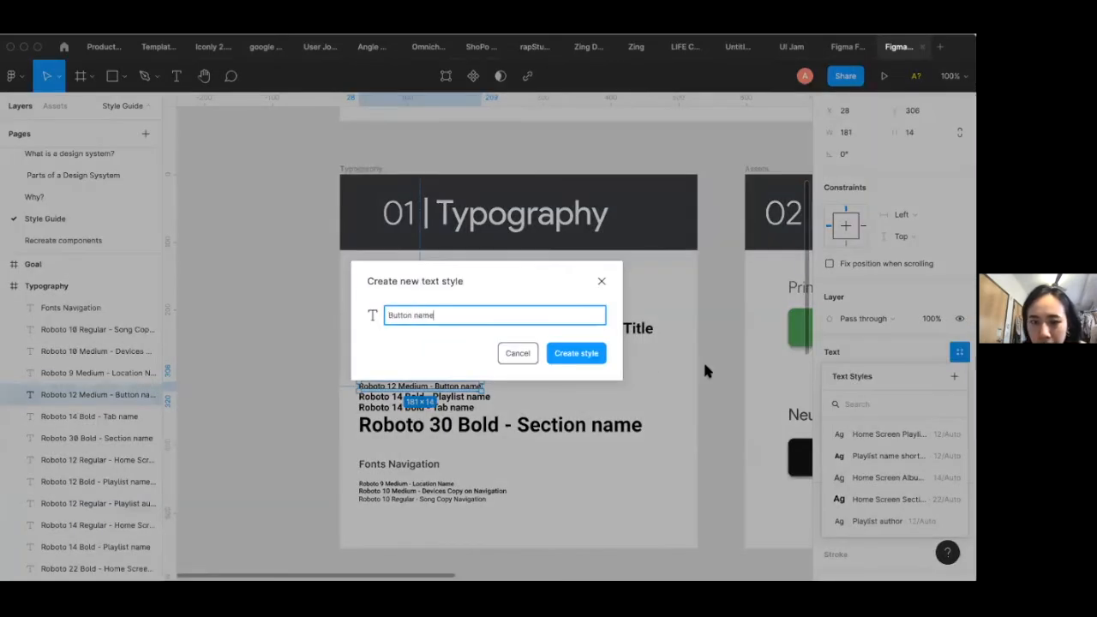
left_click(575, 353)
Create a text style from the first Roboto 14 Bold line under Fonts Library Screen, named with its copied description "Playlist name"
left_click(441, 397)
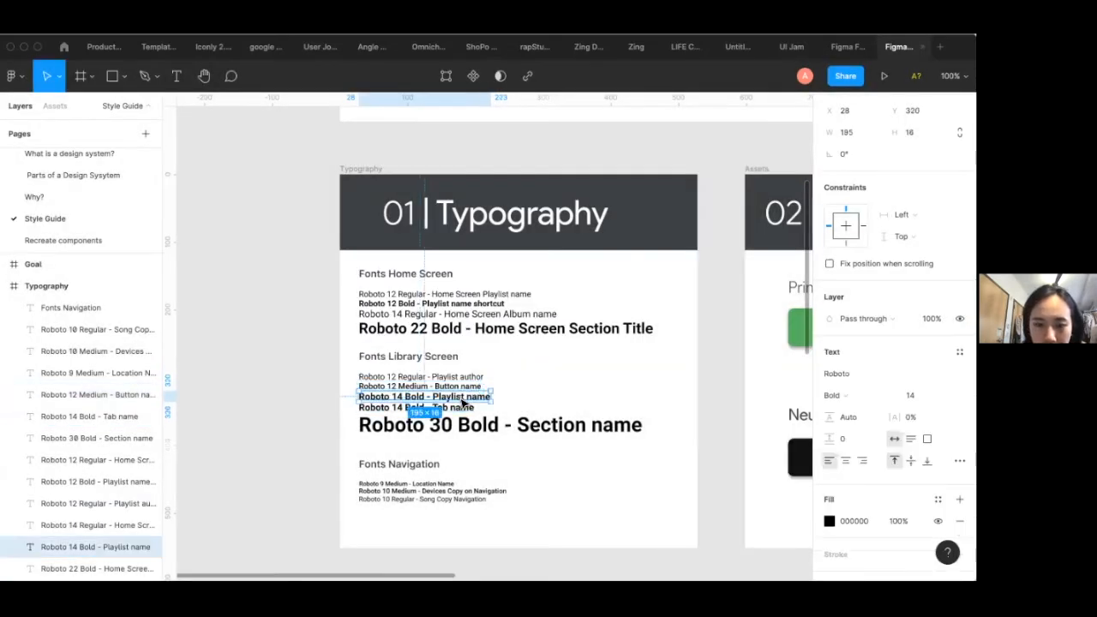
left_click_drag(434, 397, 636, 404)
key("ctrl+c")
left_click(959, 352)
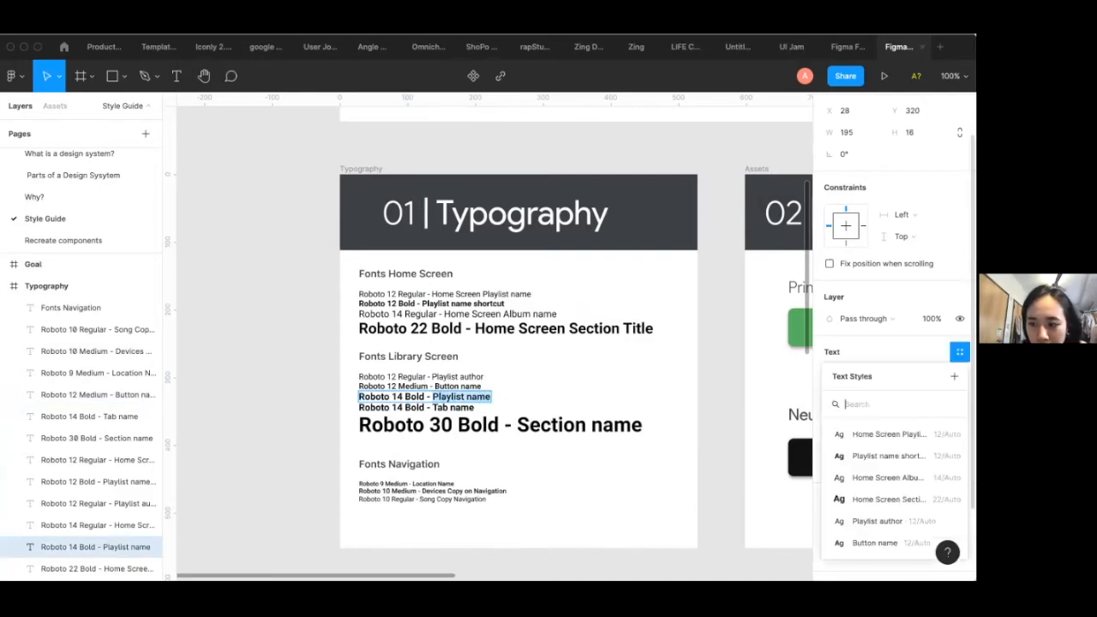
left_click(953, 376)
key("ctrl+v")
left_click(588, 355)
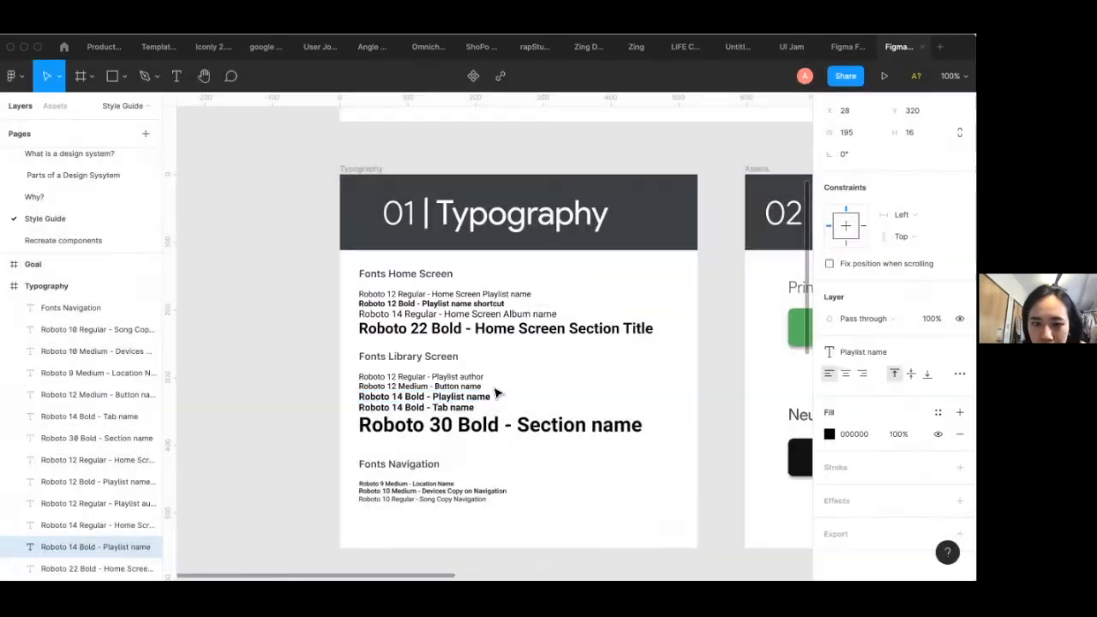
Create a text style from the second Roboto 14 Bold line under Fonts Library Screen, named with its copied description "Tab name"
double_click(431, 407)
left_click_drag(431, 407, 492, 406)
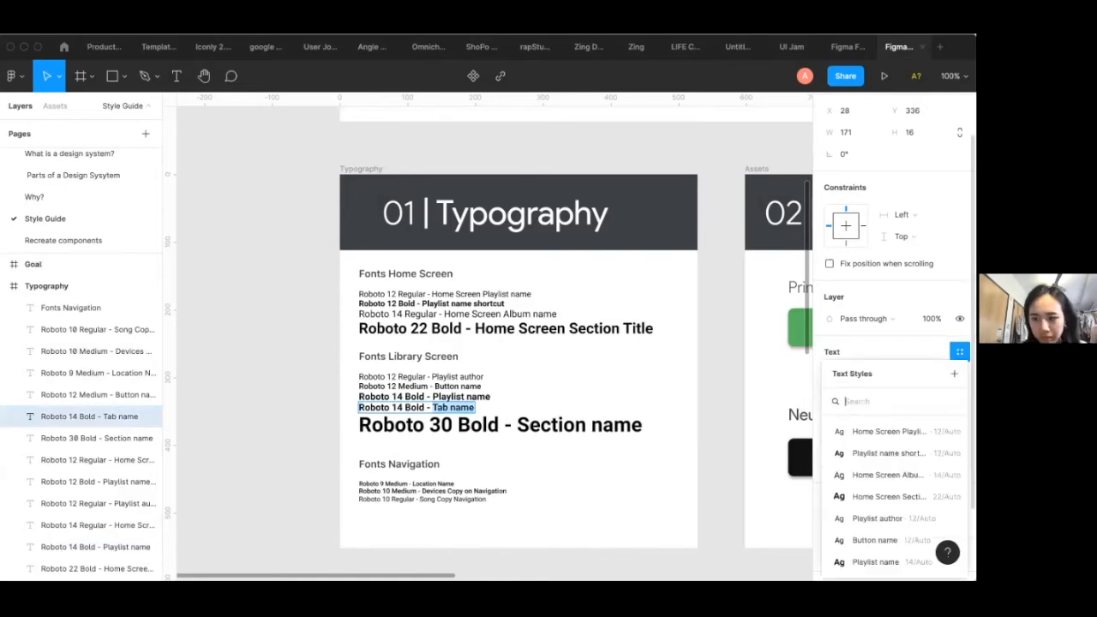
left_click(953, 373)
left_click(575, 354)
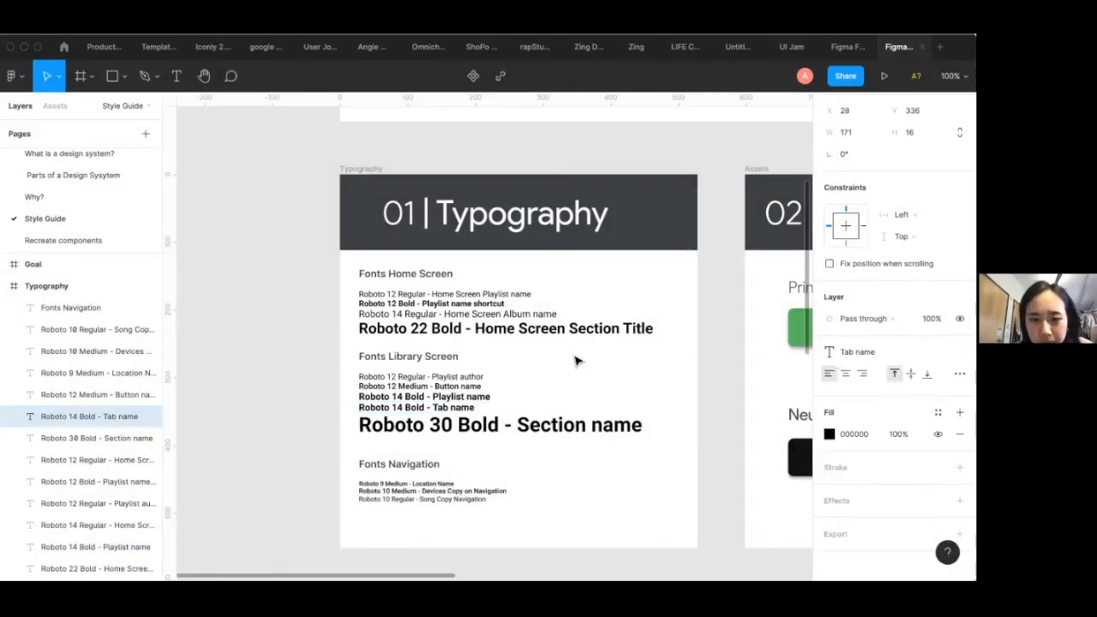
Create a text style from the Roboto 30 Bold line under Fonts Library Screen, named "Section name"
double_click(614, 425)
left_click_drag(517, 425, 645, 424)
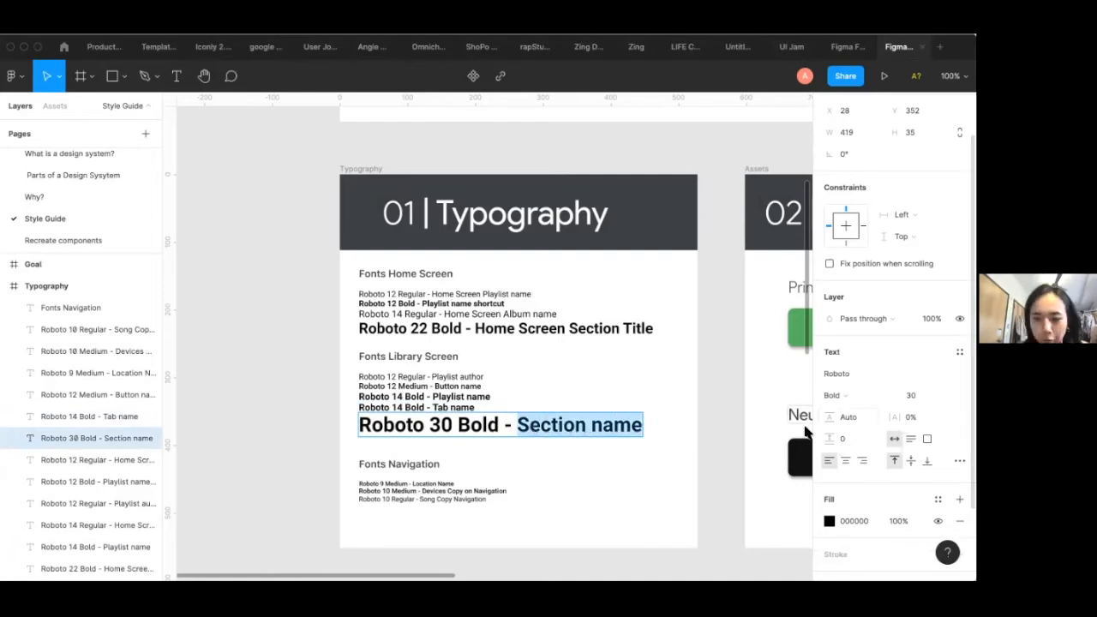
left_click(959, 351)
left_click(954, 352)
type("Section name")
left_click(590, 353)
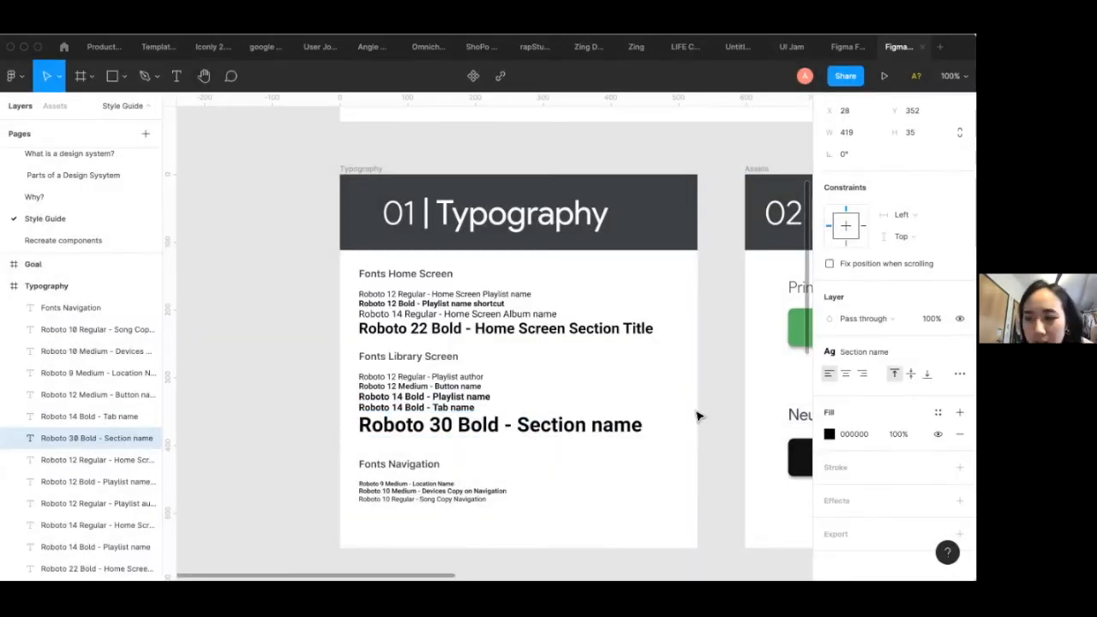
left_click(716, 419)
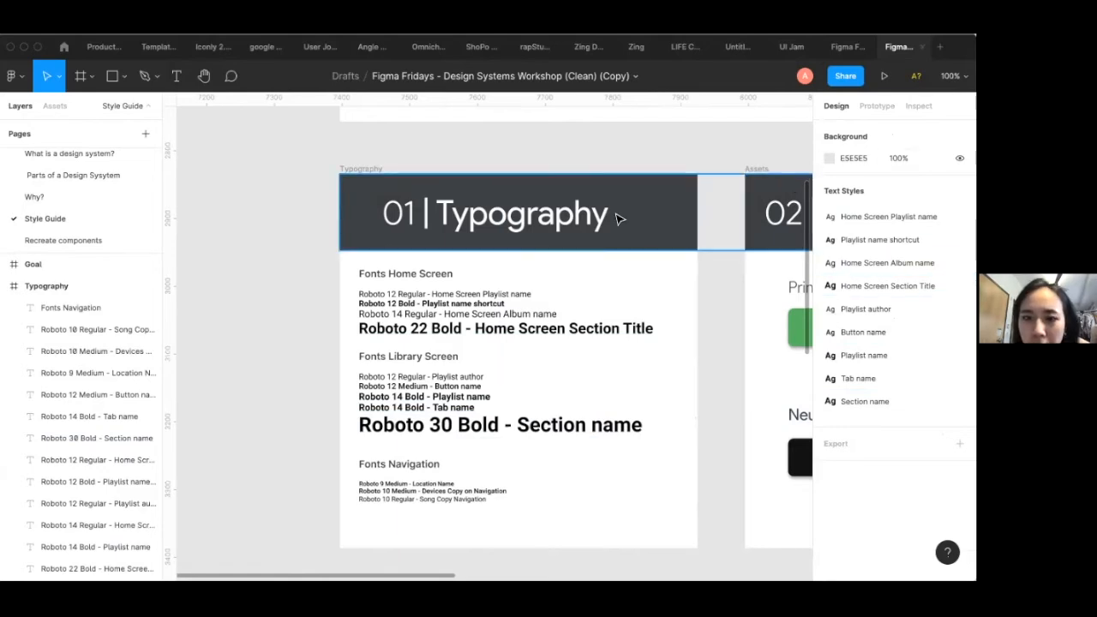
scroll(506, 371, "right", 2)
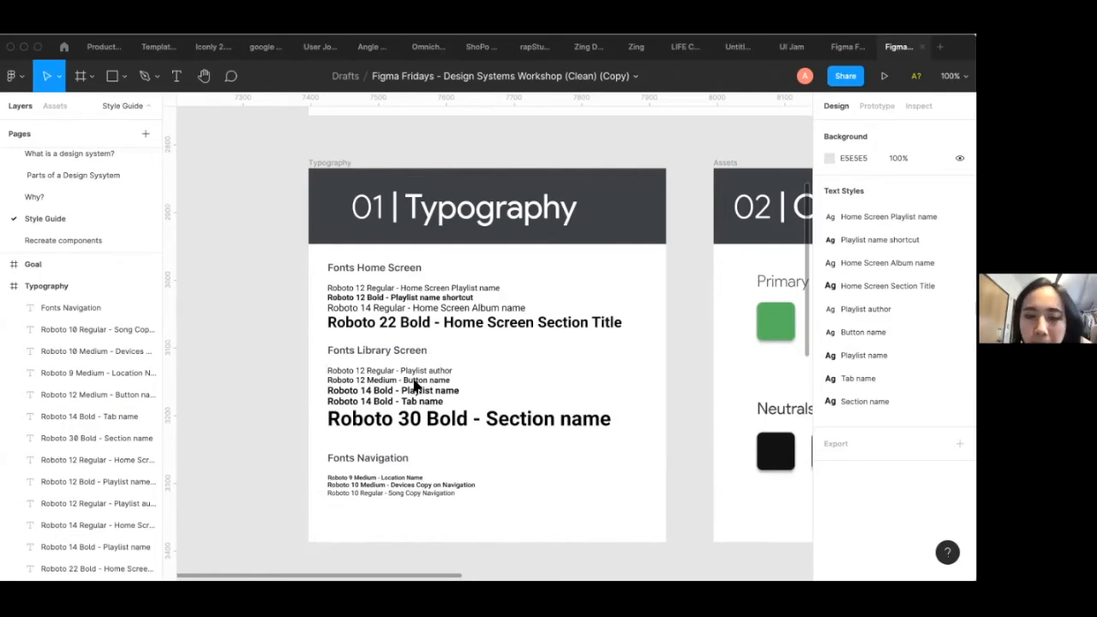
scroll(414, 386, "down", 3)
scroll(414, 386, "right", 2)
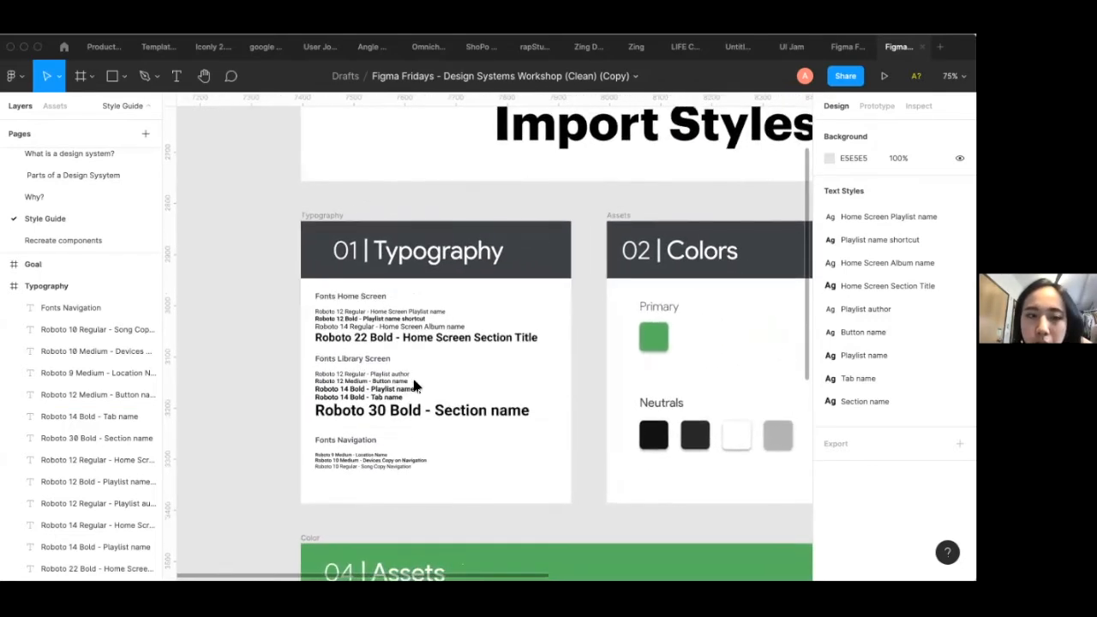
scroll(414, 385, "right", 6)
scroll(414, 385, "up", 1)
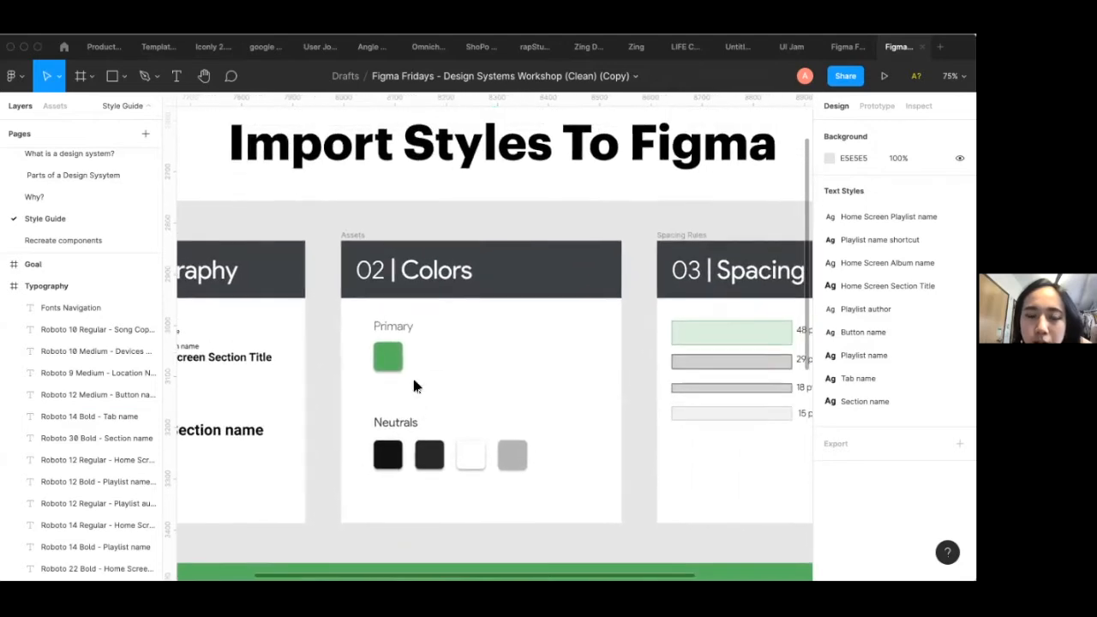
scroll(414, 385, "up", 5)
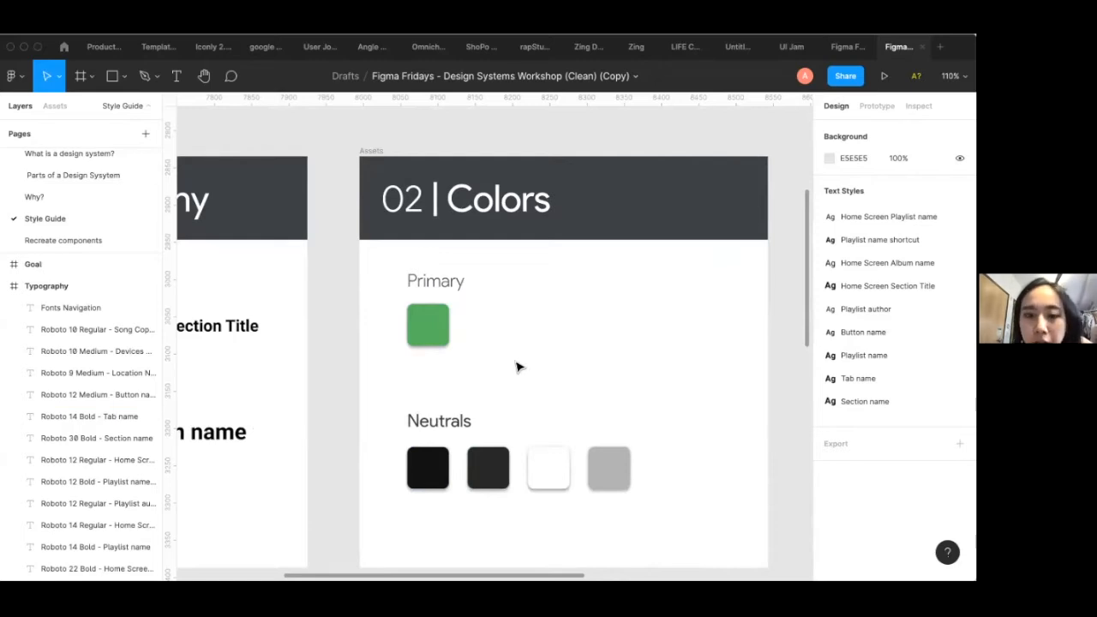
left_click(420, 318)
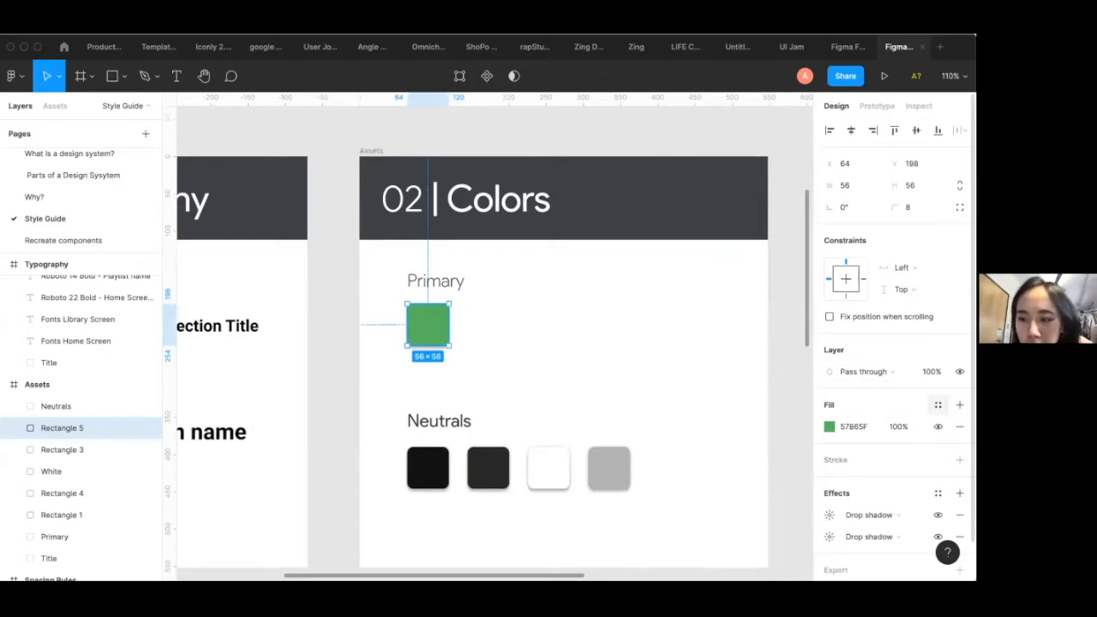
left_click(937, 405)
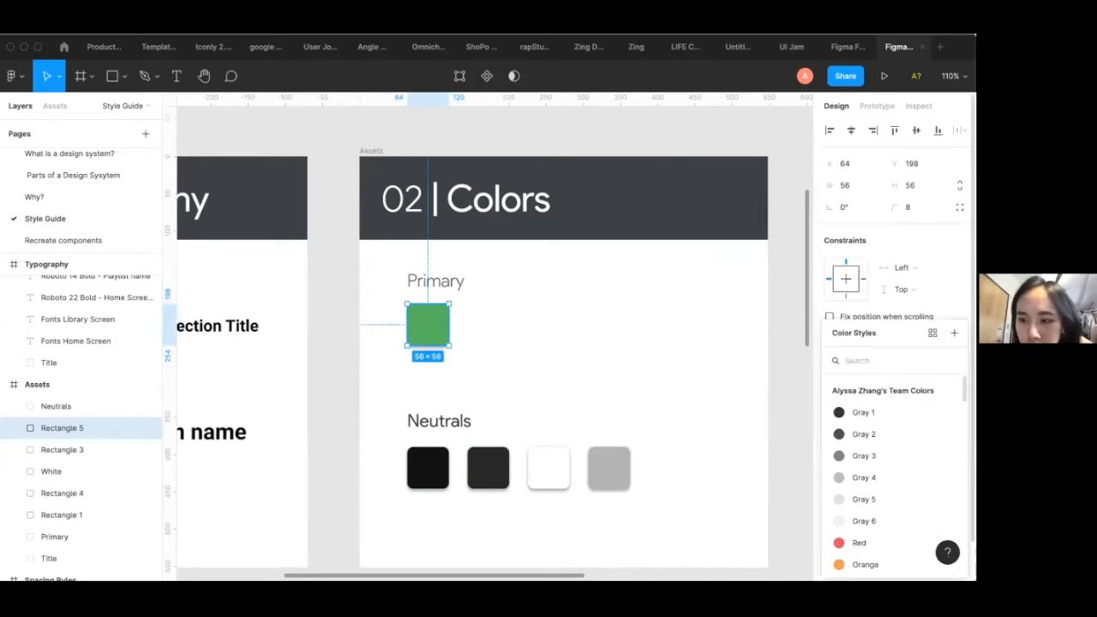
left_click(953, 332)
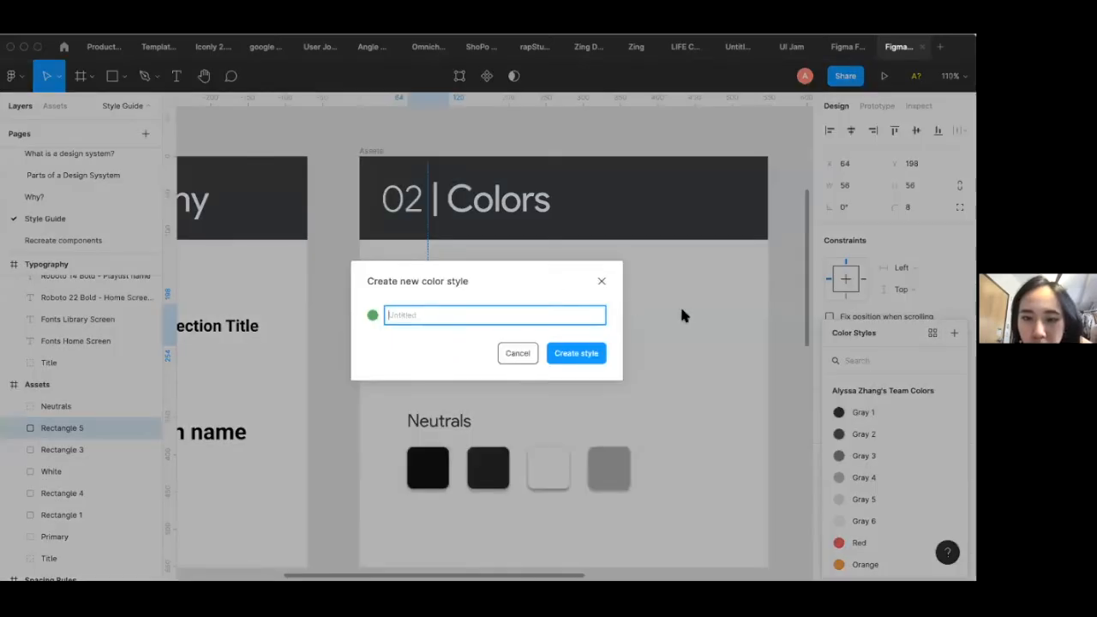
left_click(602, 281)
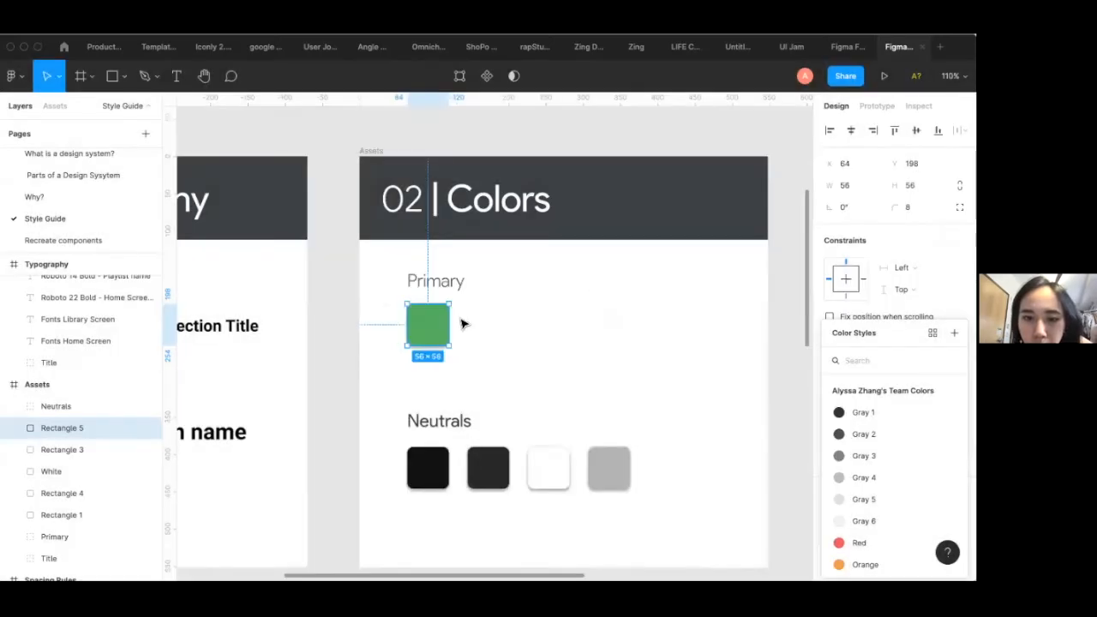
scroll(460, 321, "up", 2)
scroll(435, 330, "up", 1)
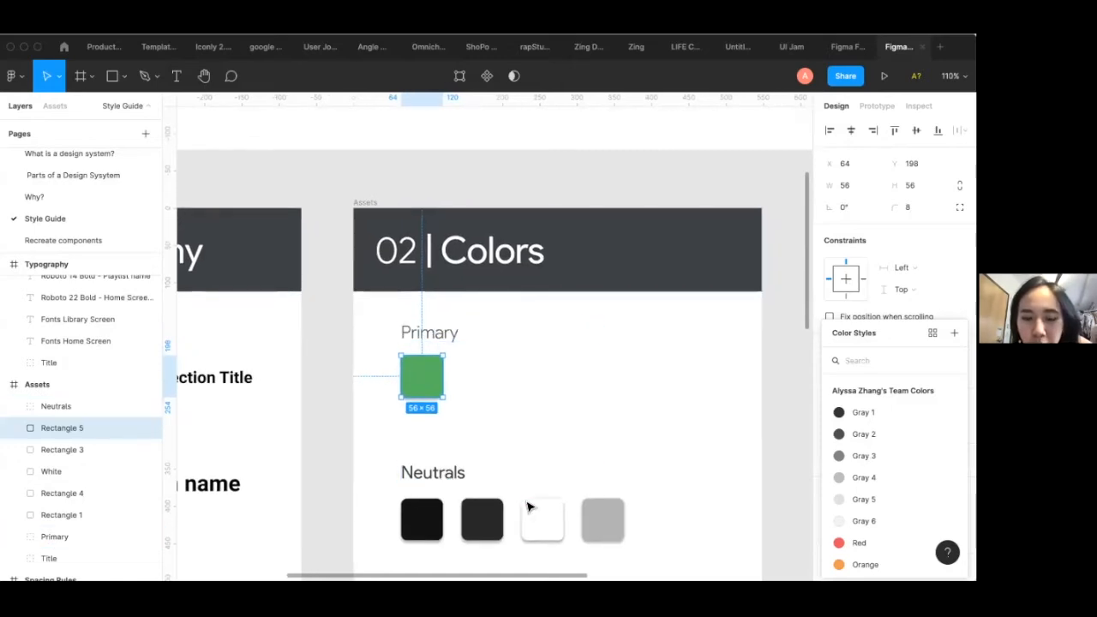
left_click(503, 390)
Create a color style named "Primary" from the fill of the green swatch under Primary
left_click(421, 382)
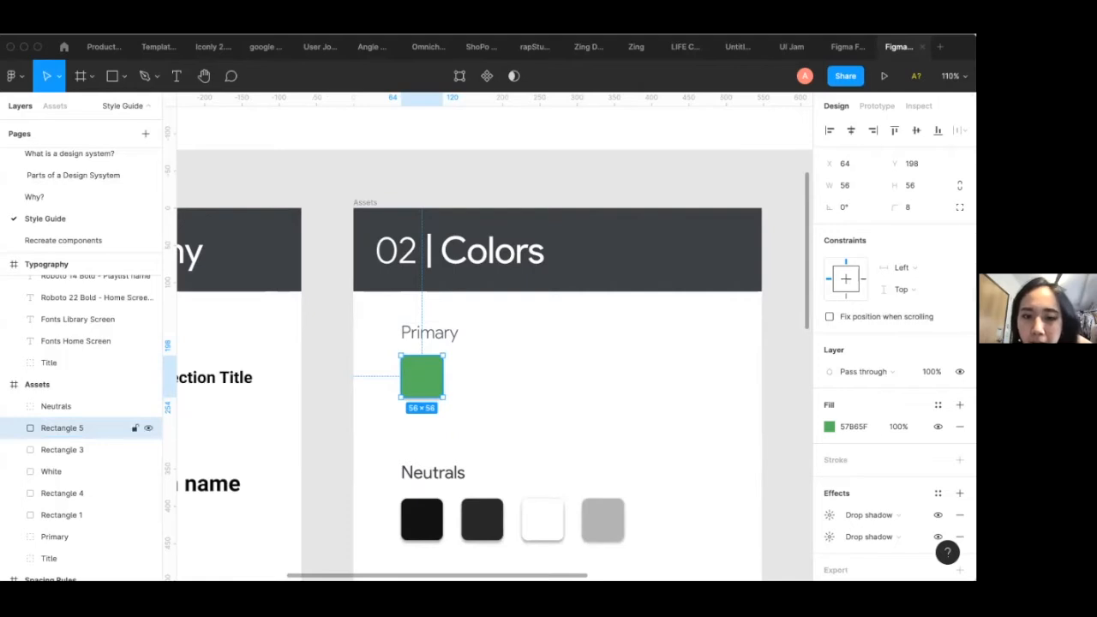
left_click(937, 404)
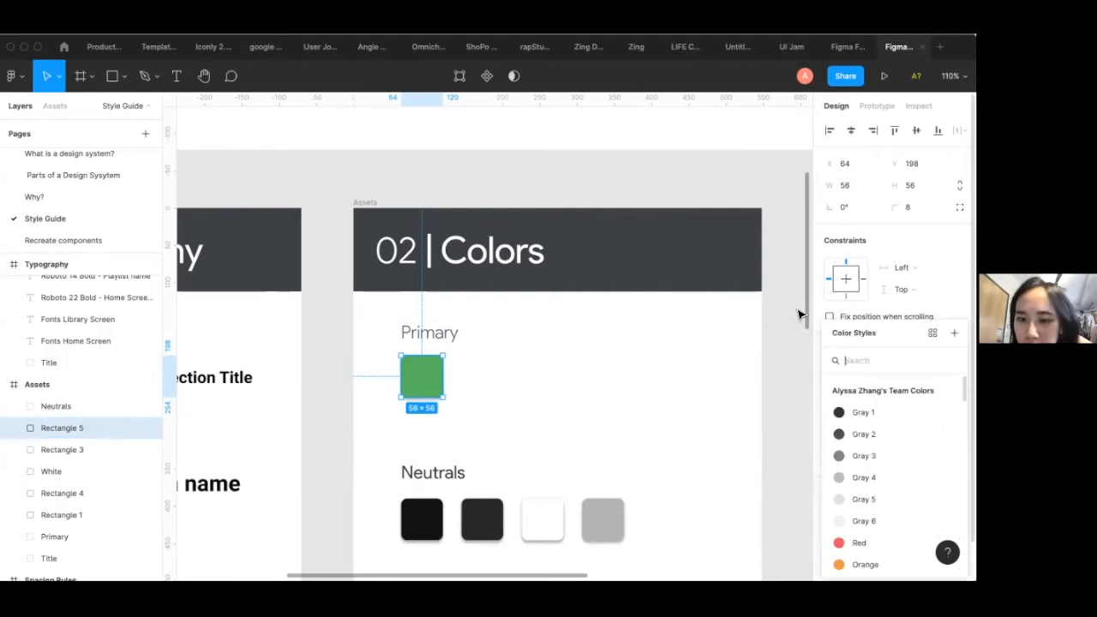
left_click(954, 332)
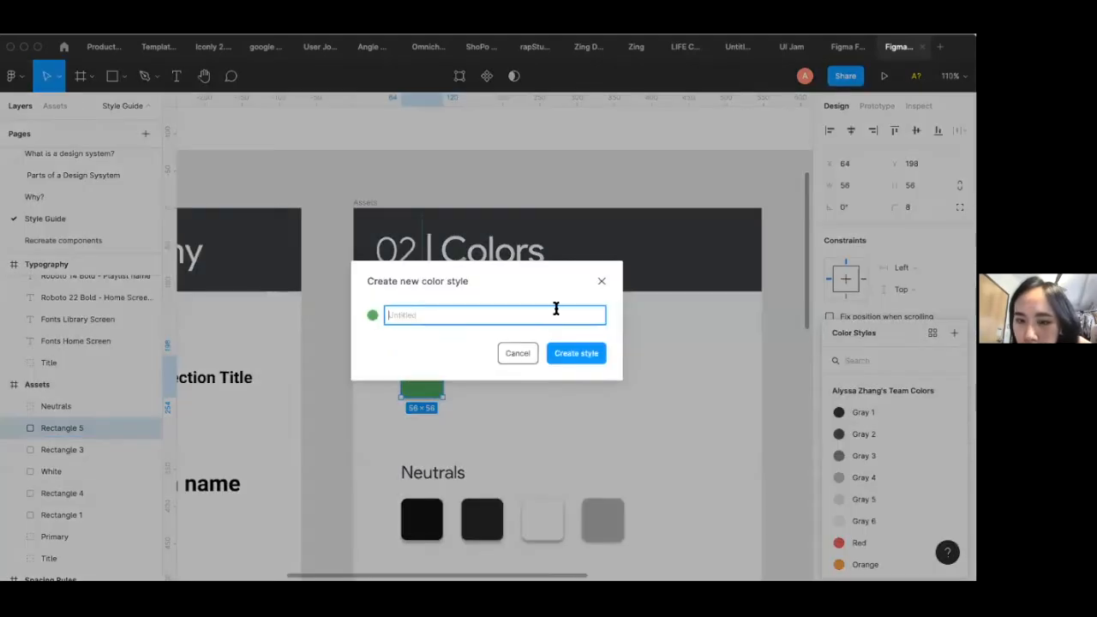
type("Primary")
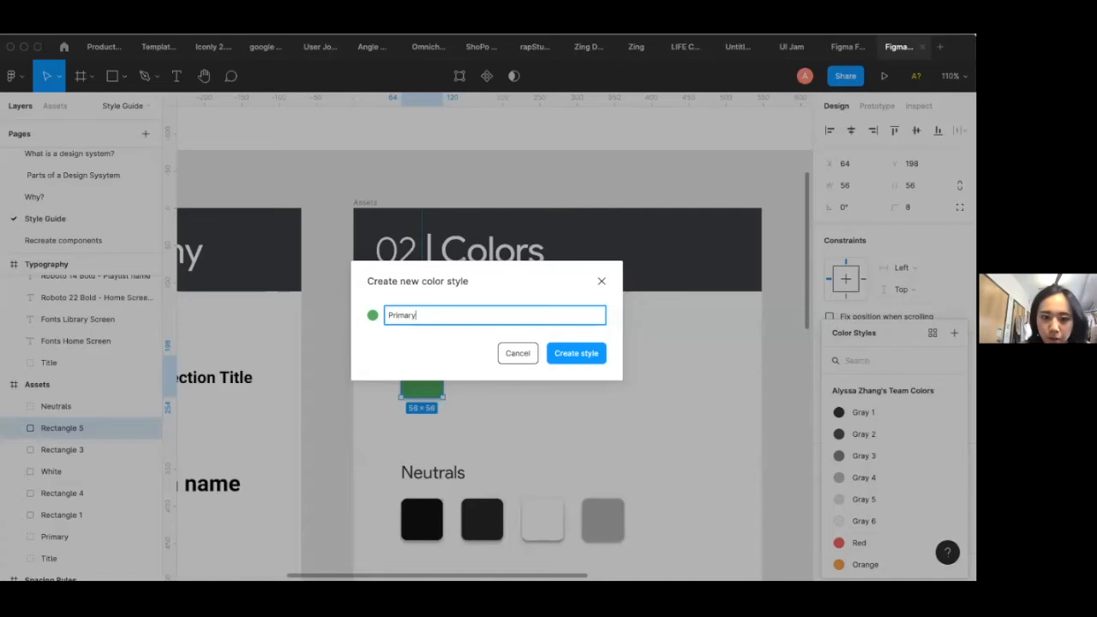
left_click(572, 353)
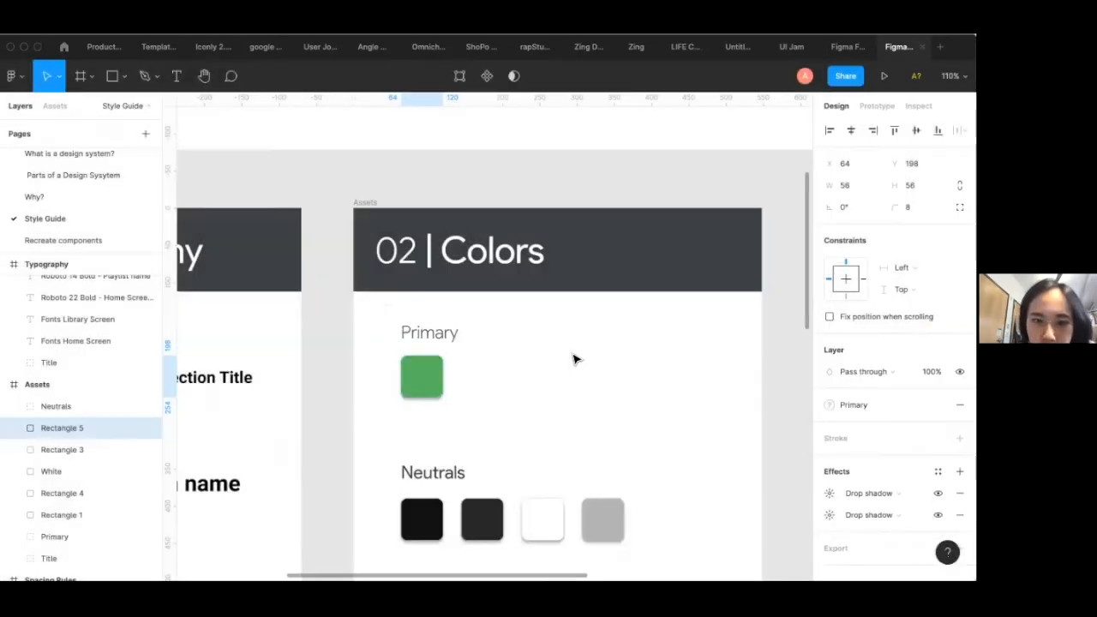
left_click(775, 396)
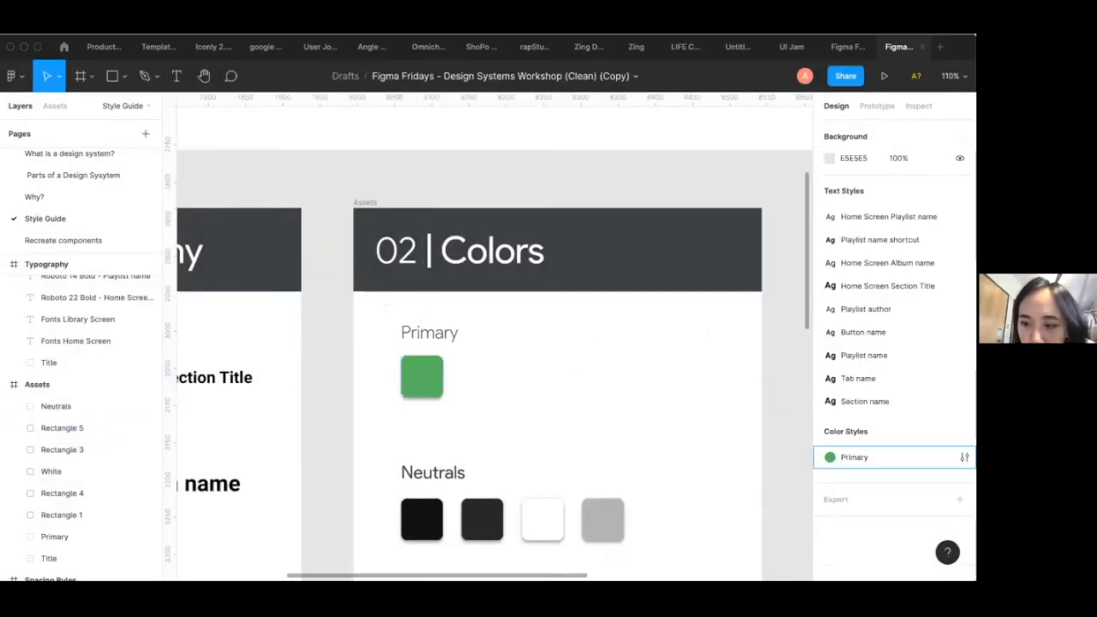
scroll(674, 461, "up", 1)
scroll(675, 461, "right", 1)
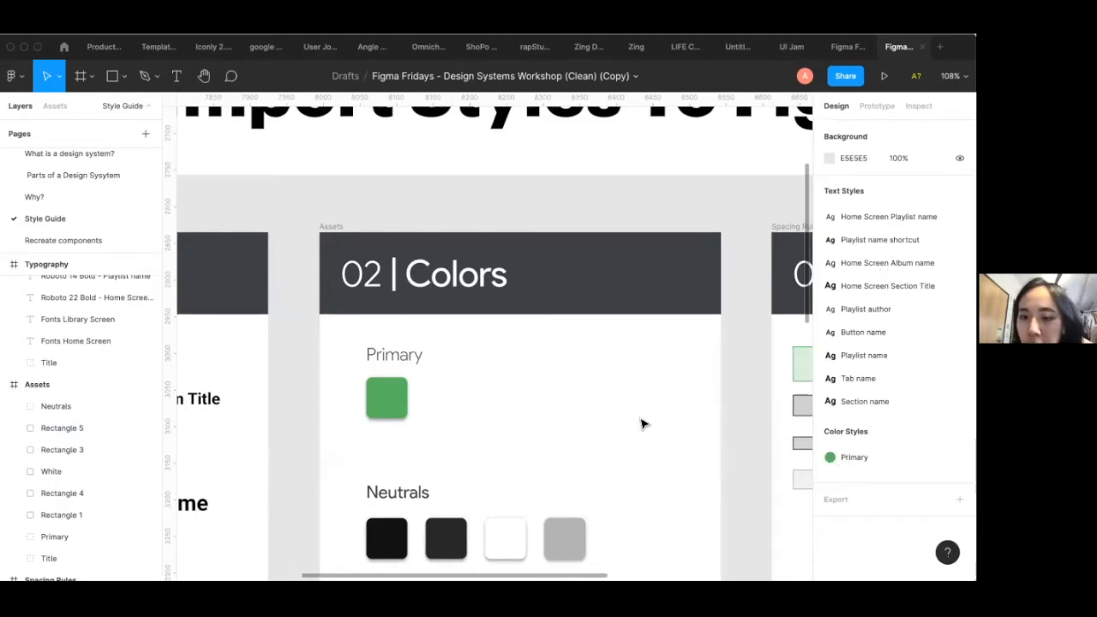
scroll(644, 424, "down", 1)
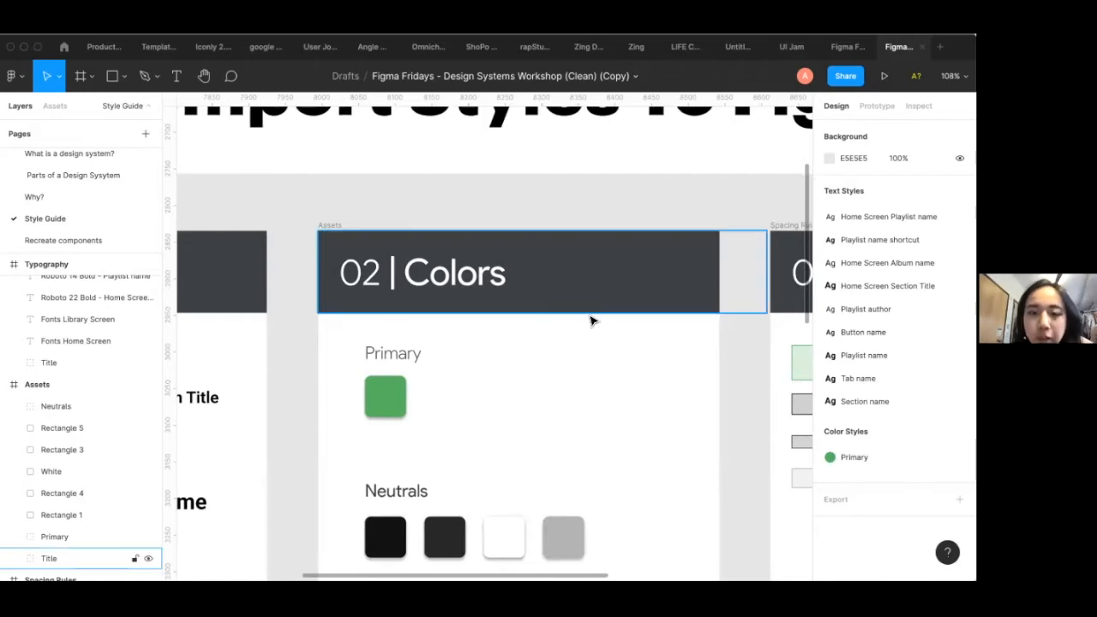
scroll(593, 324, "up", 1)
scroll(619, 428, "down", 1)
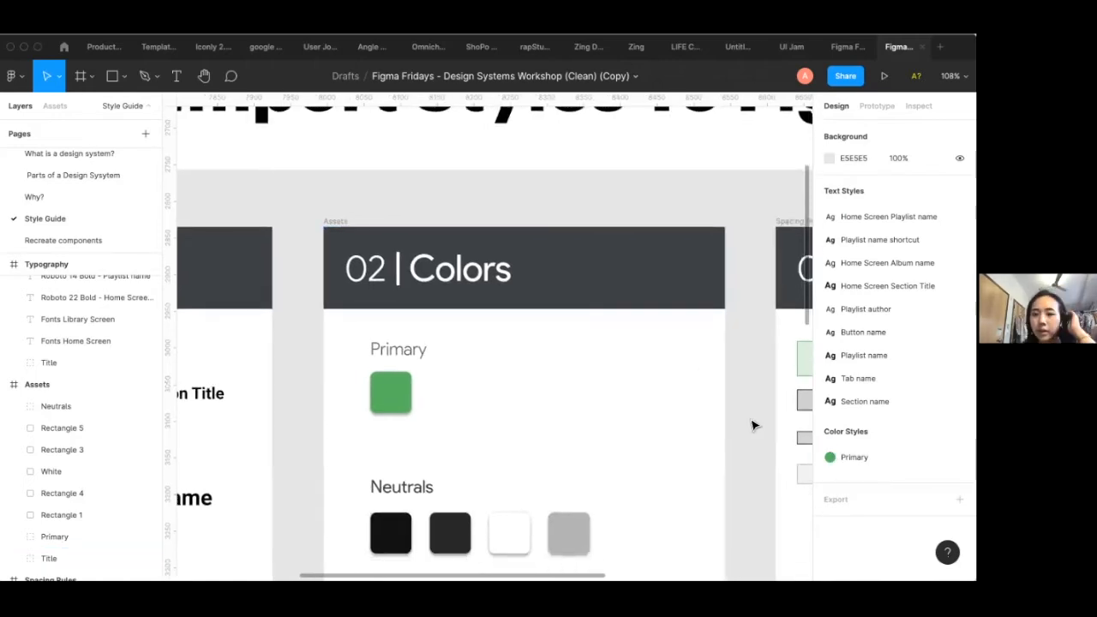
scroll(751, 425, "up", 1)
scroll(751, 425, "up", 1)
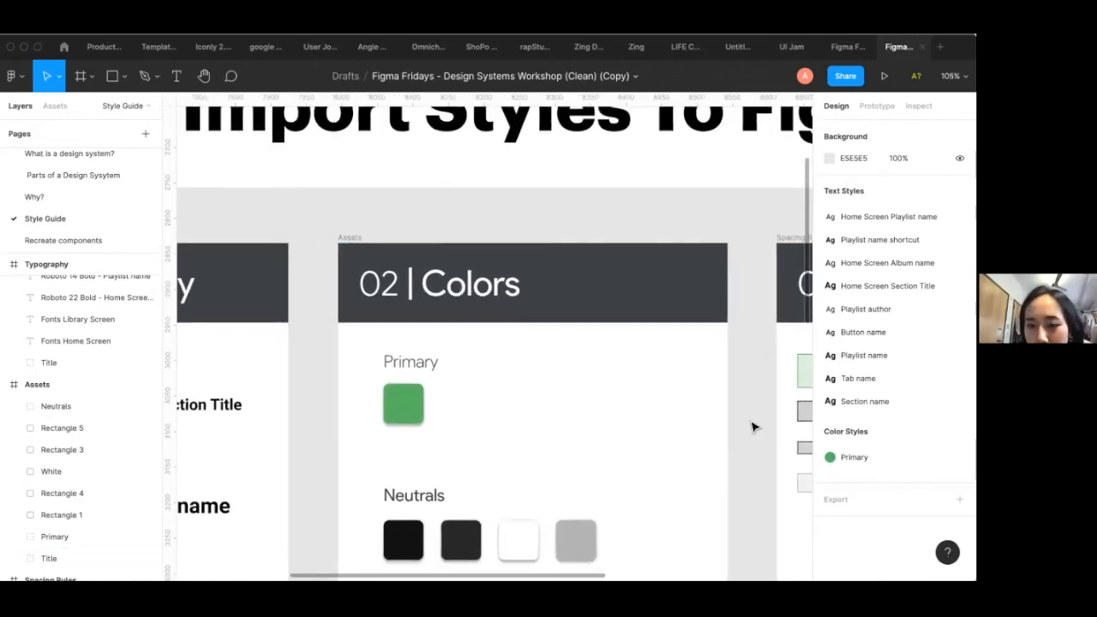
scroll(644, 327, "down", 1)
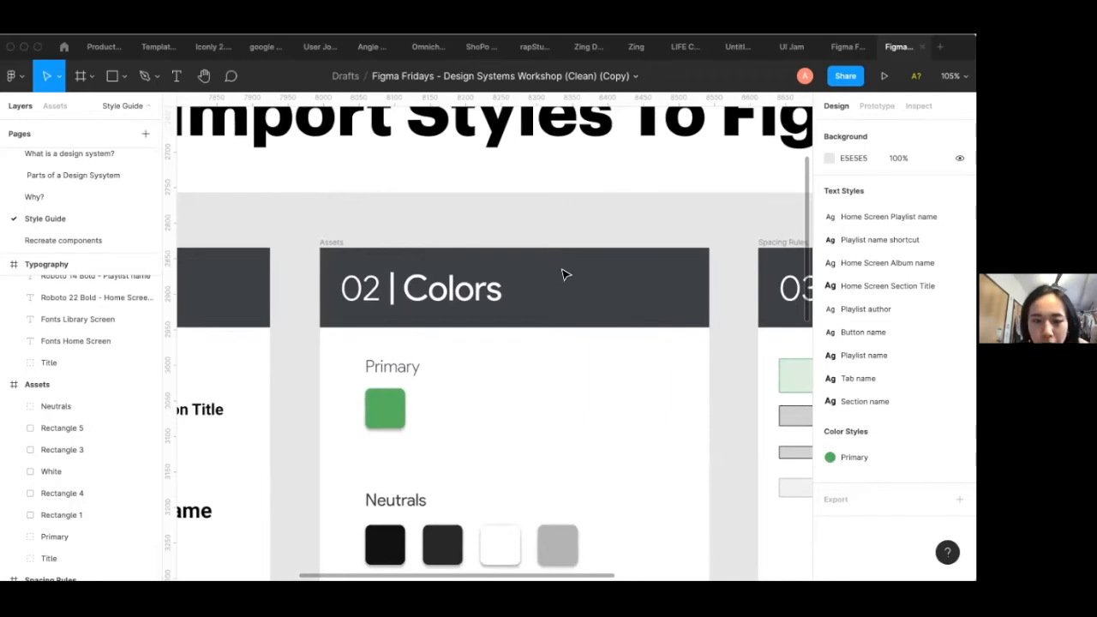
Try the Primary color style on a temporary rectangle of about 69 × 27 above the Colors frame, and delete the rectangle
key("r")
left_click_drag(563, 232, 514, 211)
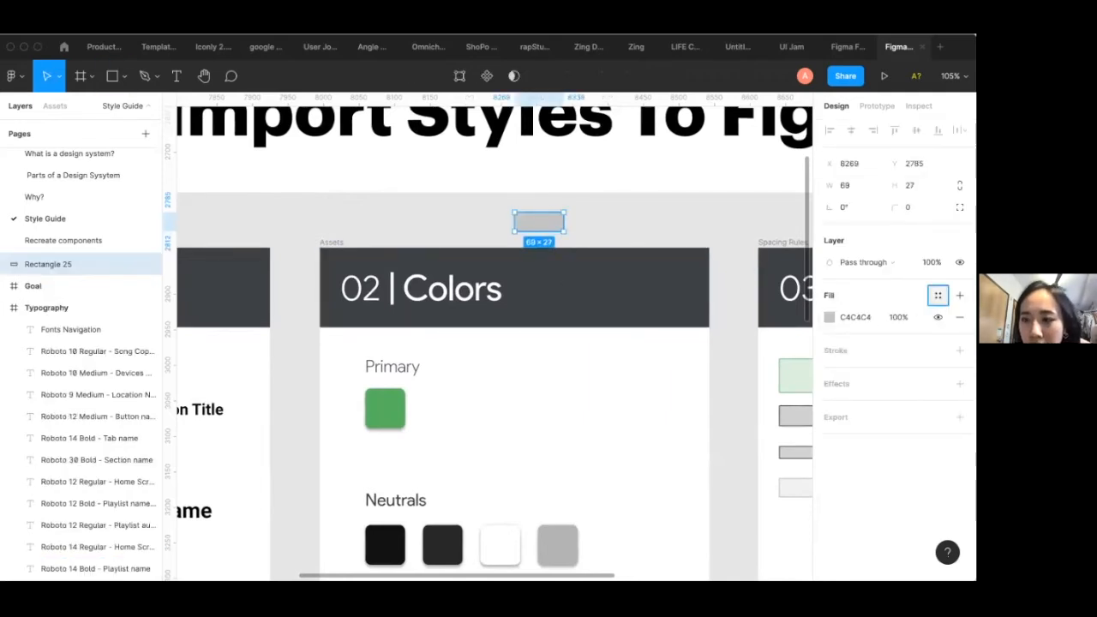
left_click(938, 295)
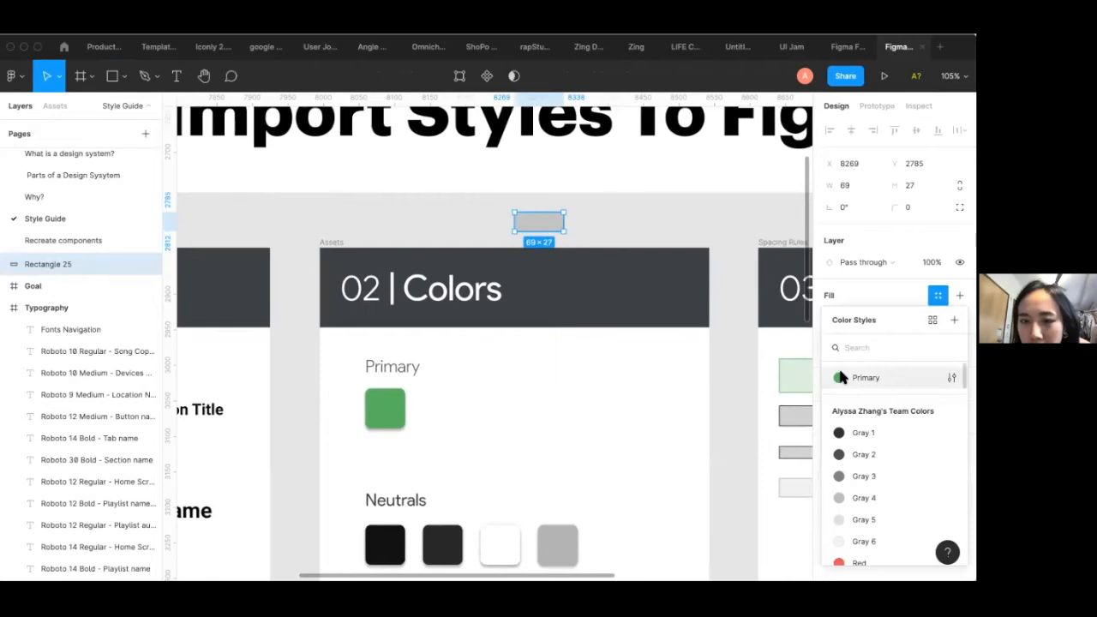
left_click(864, 377)
left_click_drag(534, 228, 603, 228)
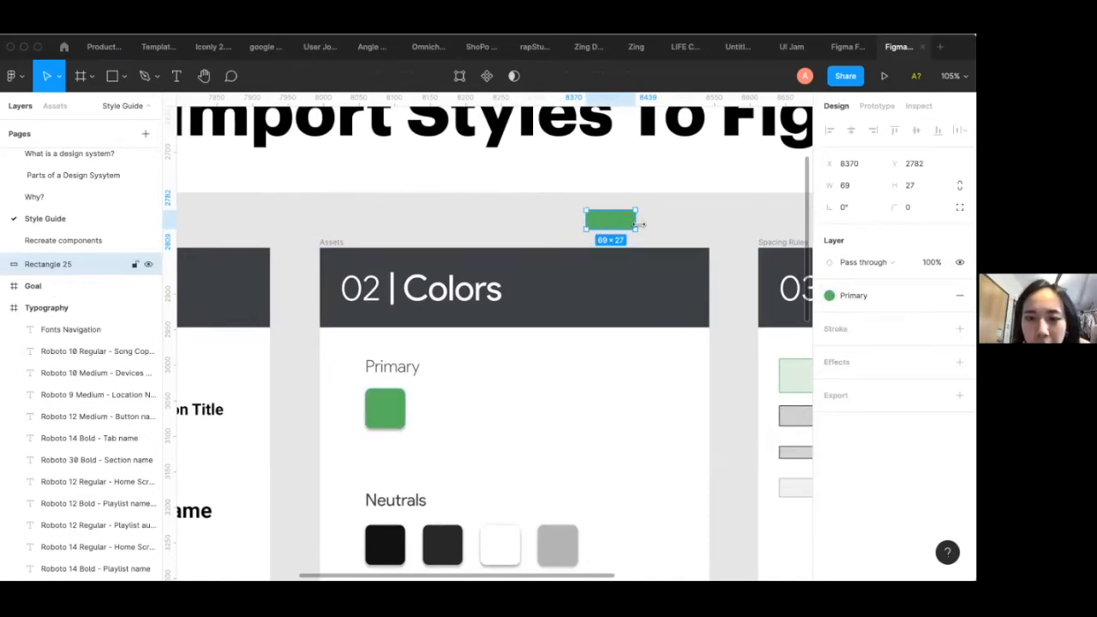
key("Delete")
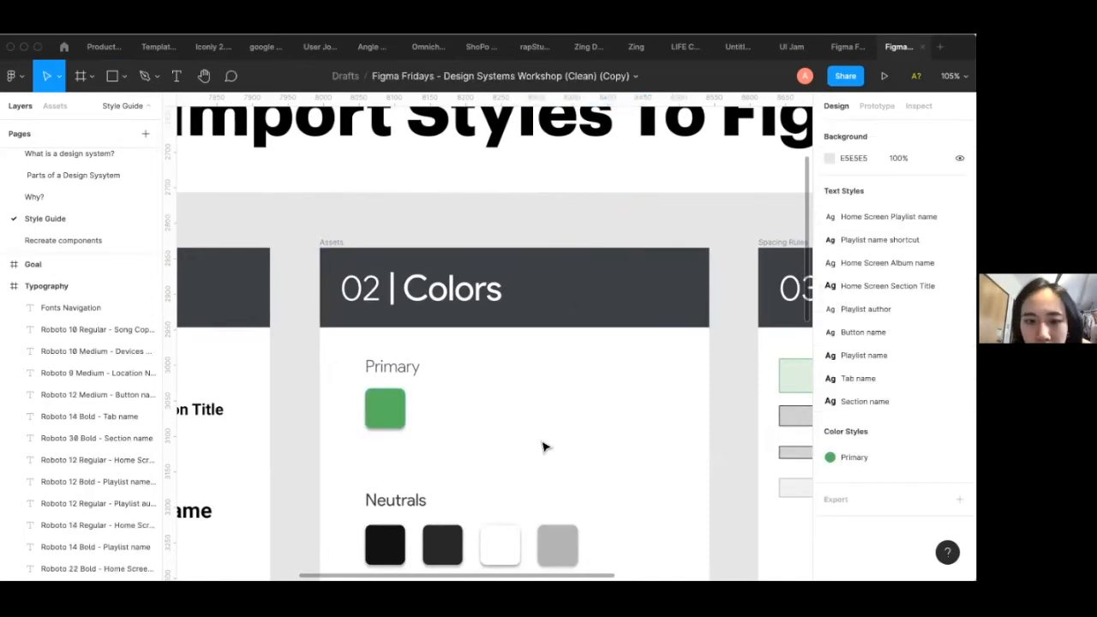
Examine the fill colors of the four swatches under Neutrals, comparing the two black ones
scroll(543, 447, "down", 3)
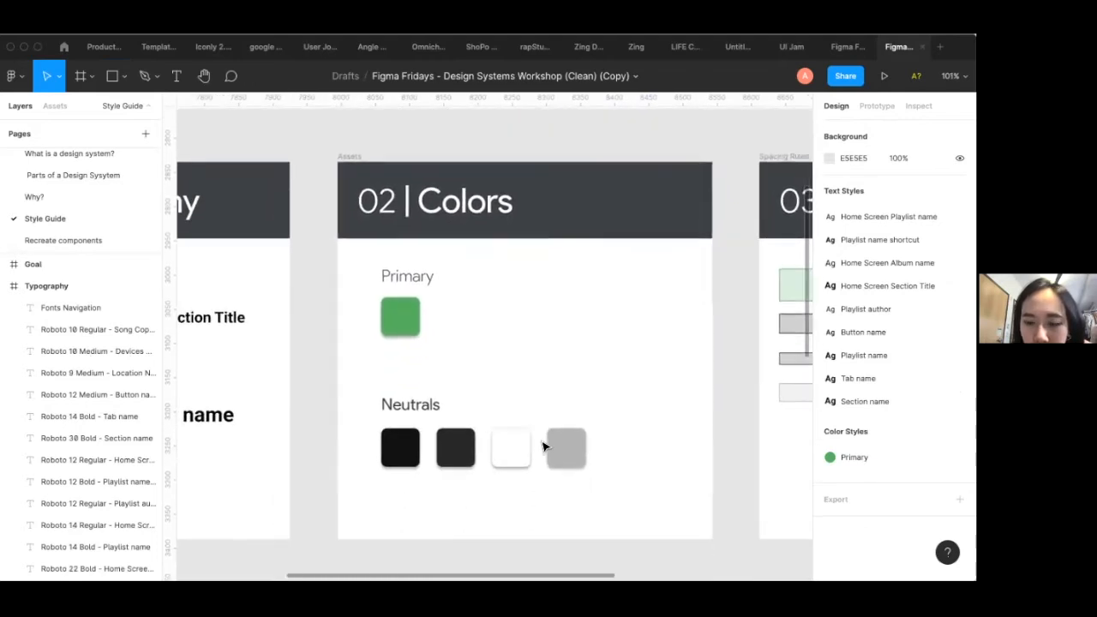
scroll(407, 446, "up", 2)
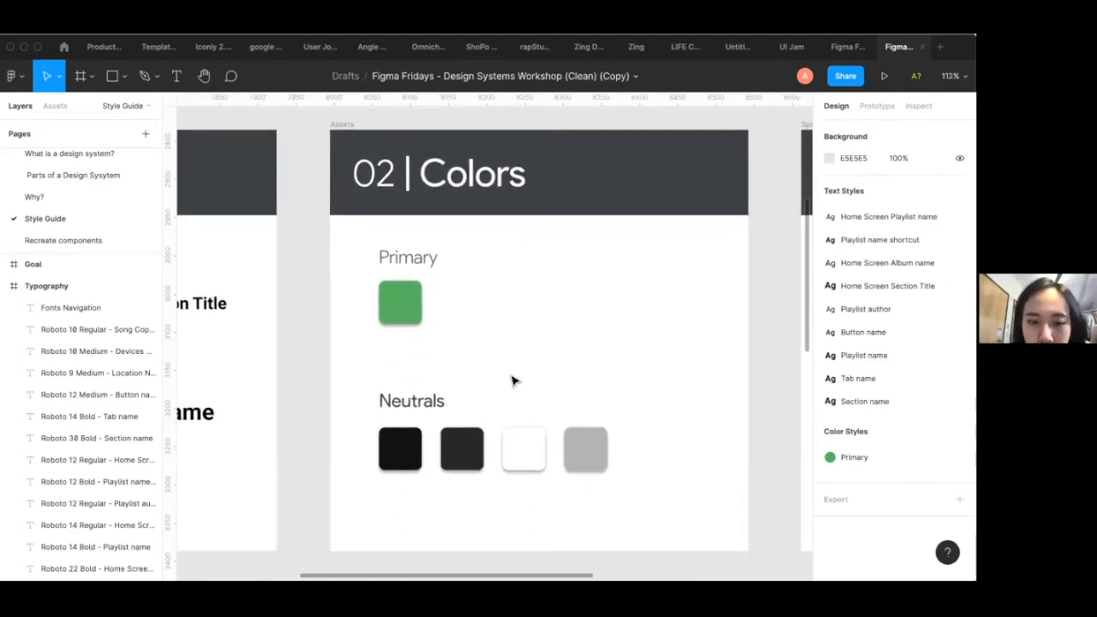
left_click(411, 453)
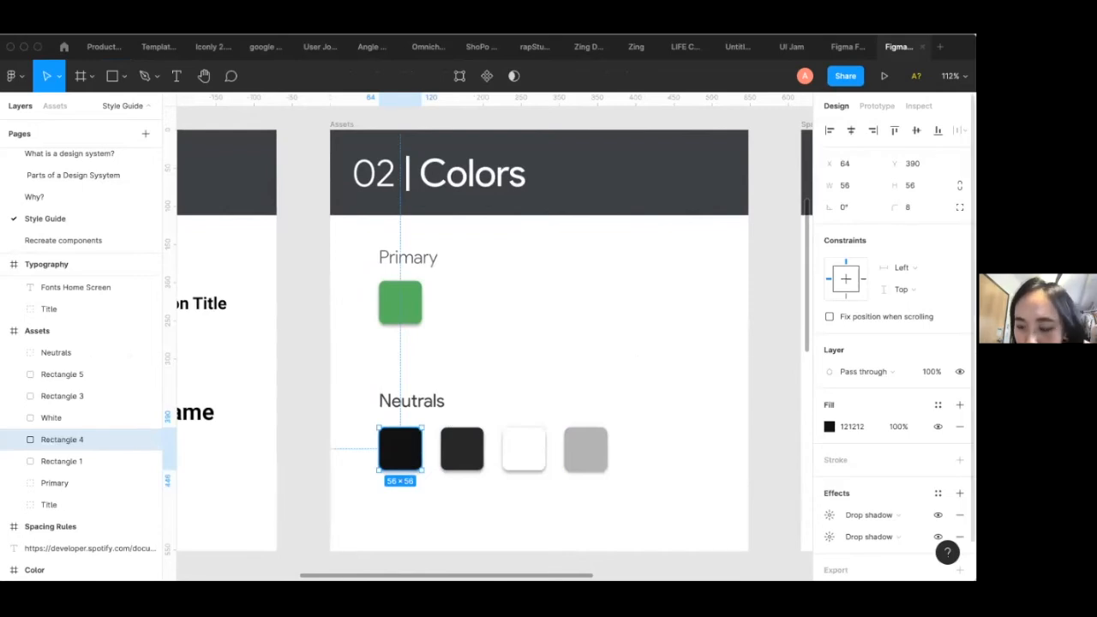
left_click(540, 519)
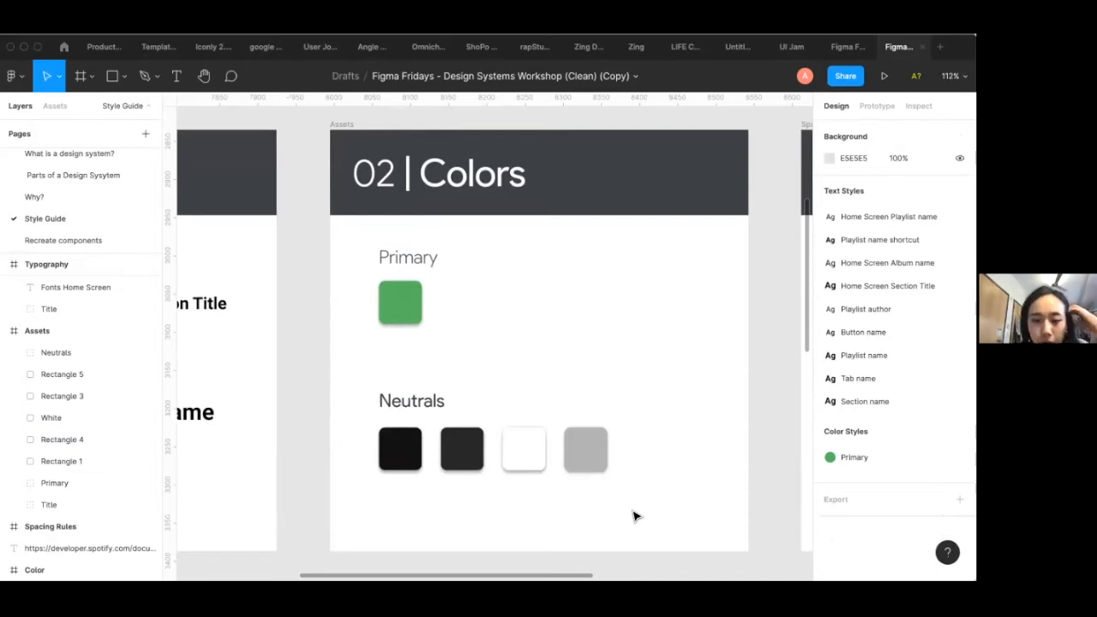
left_click(466, 454)
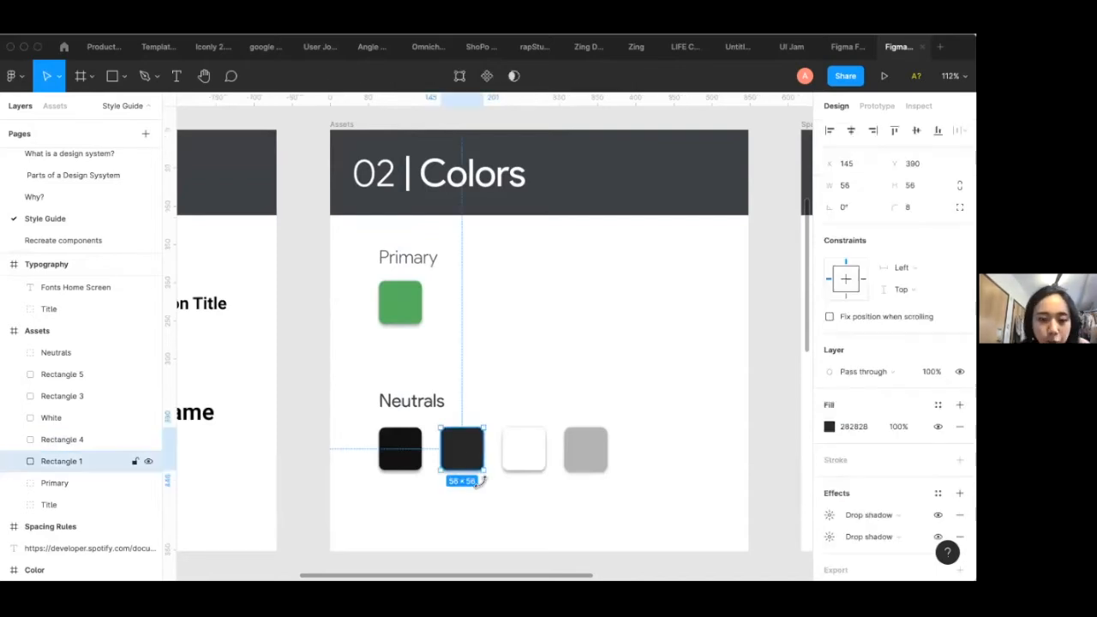
left_click(483, 488)
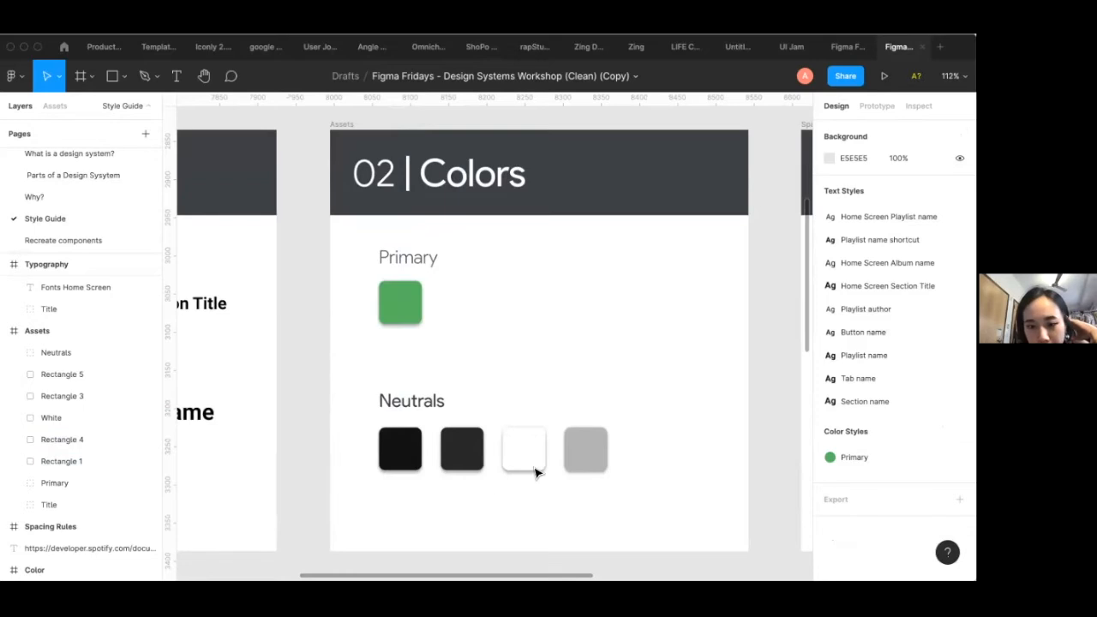
left_click(591, 463)
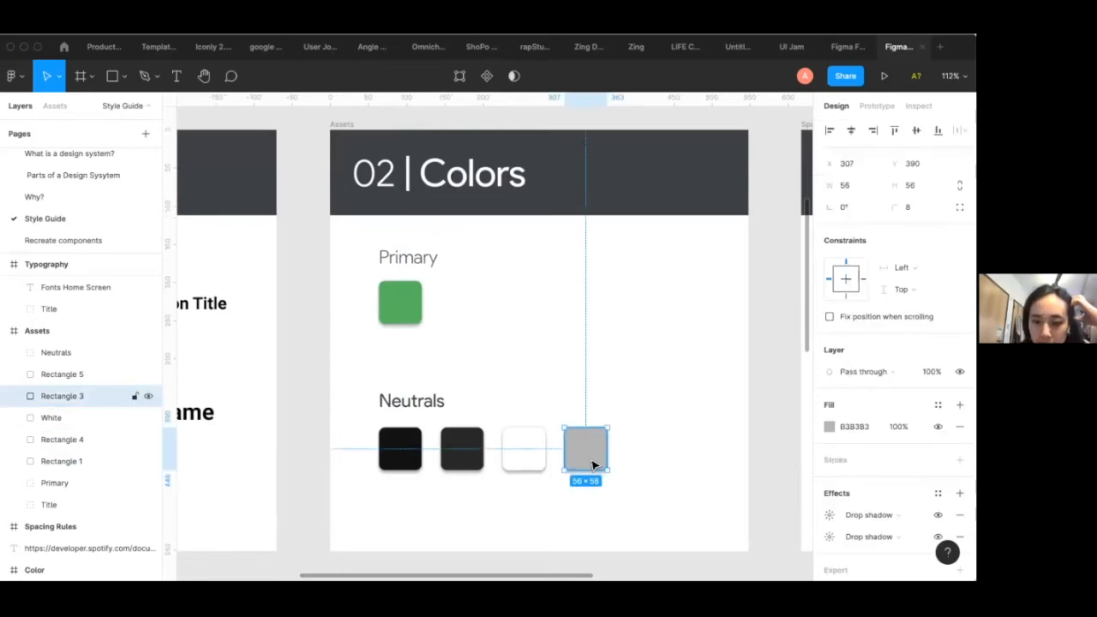
left_click(525, 450)
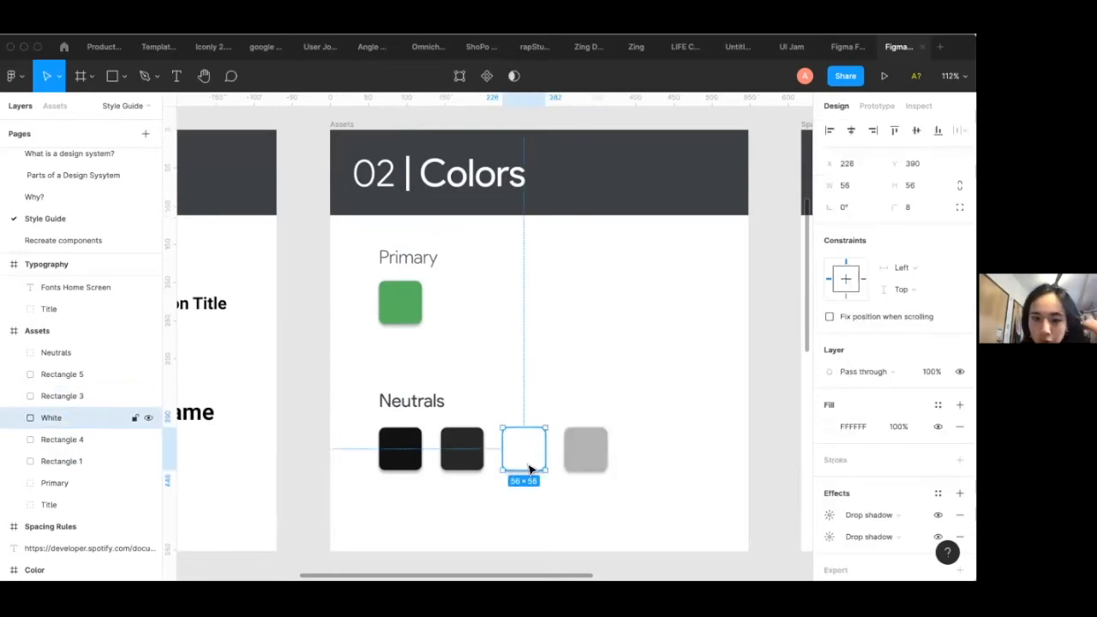
left_click(560, 519)
left_click(401, 462)
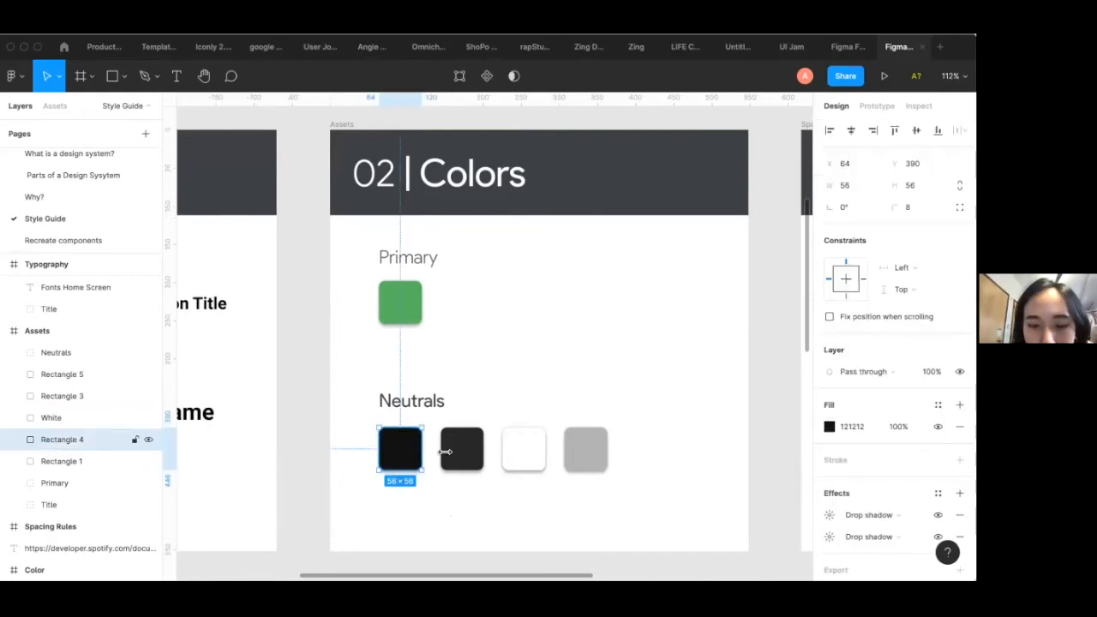
left_click(463, 456)
left_click(406, 455)
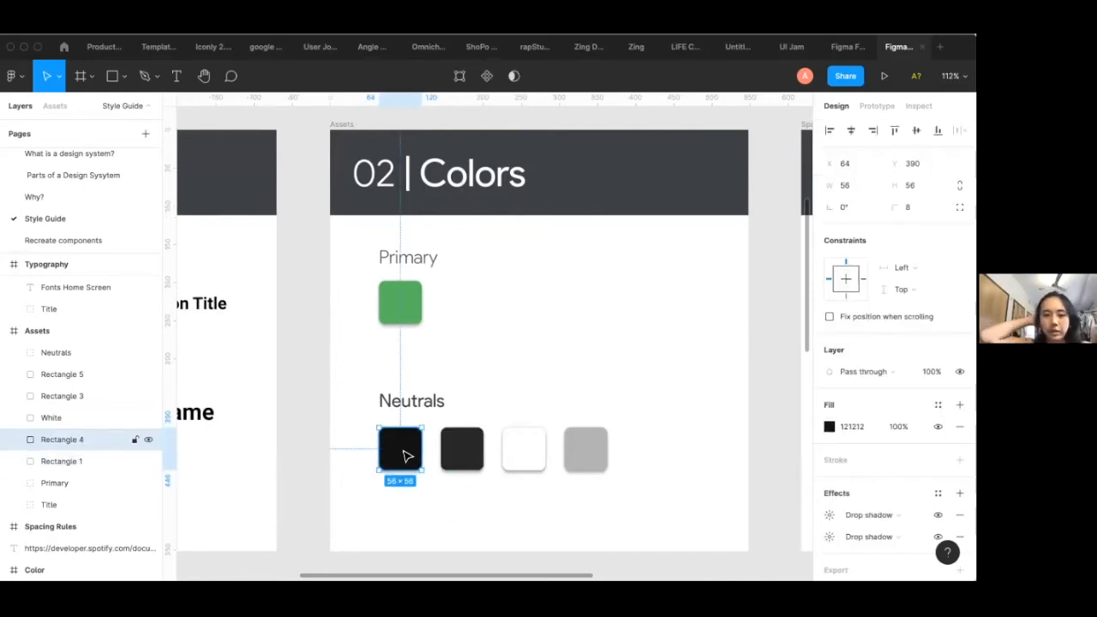
left_click(468, 528)
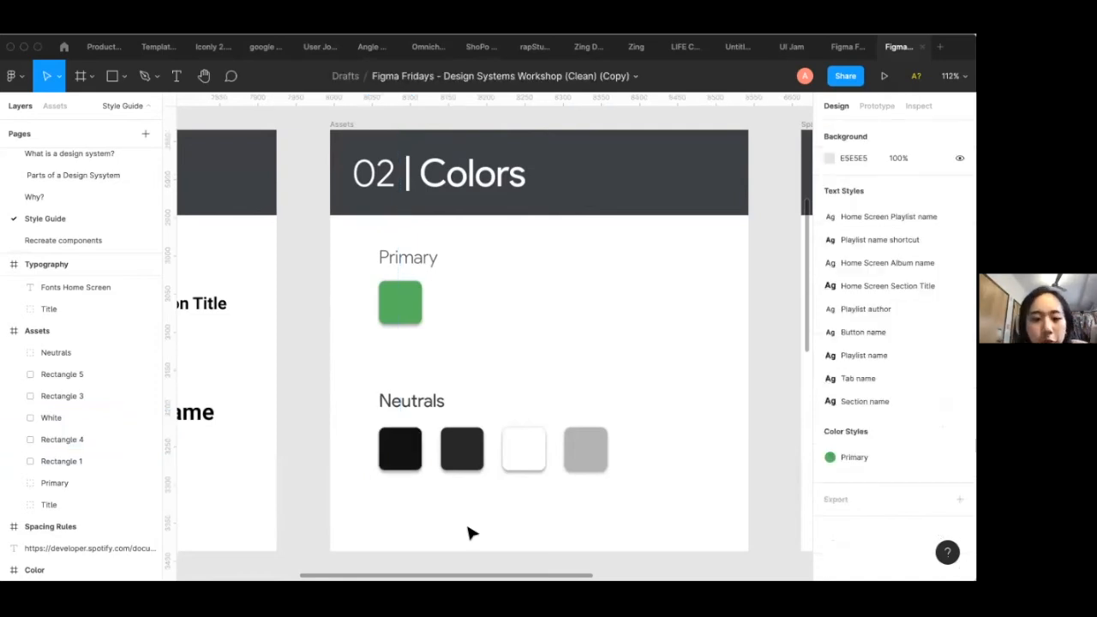
Create a color style named "Black 100%" from the fill of the darkest swatch under Neutrals
left_click(406, 463)
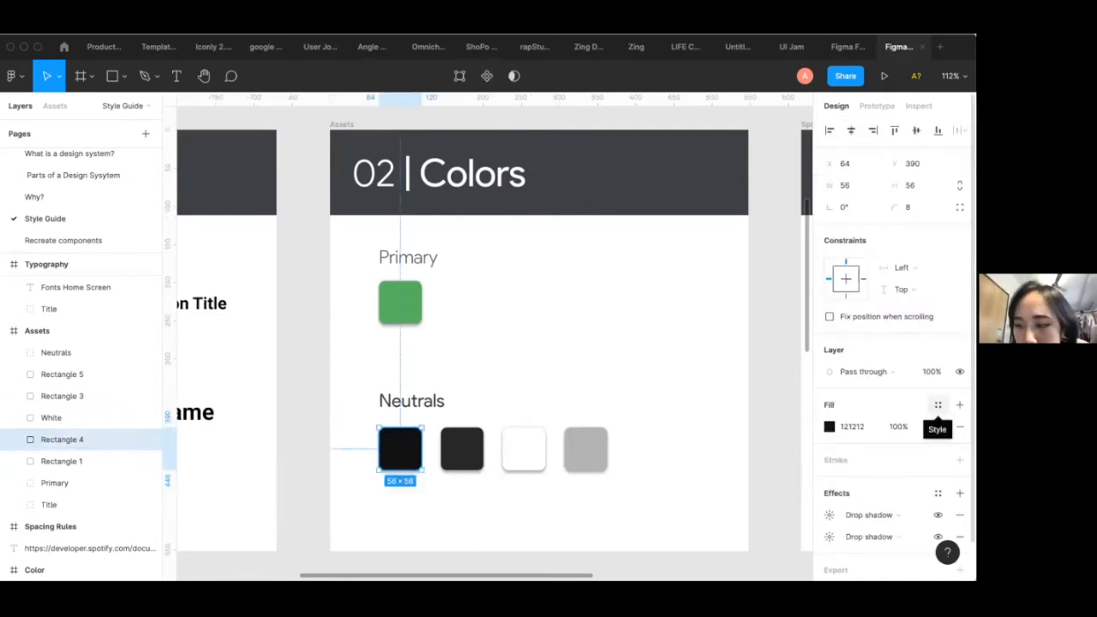
left_click(938, 404)
left_click(953, 332)
type("Black 100%")
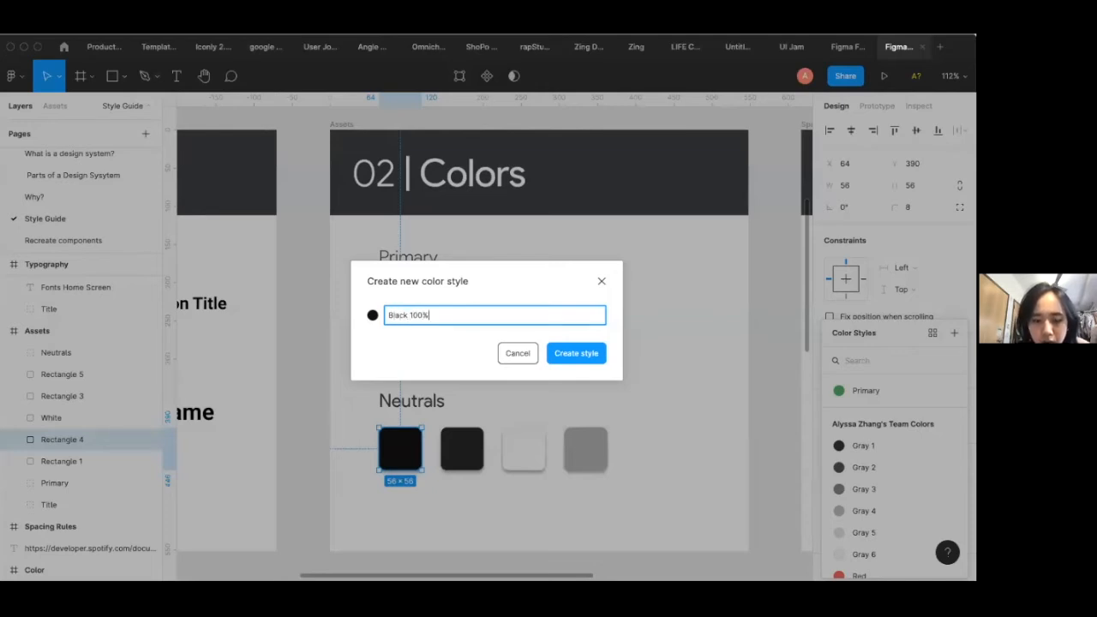
left_click(589, 353)
Create a color style named "Black 75%" from the fill of the second, slightly lighter black swatch under Neutrals
left_click(462, 454)
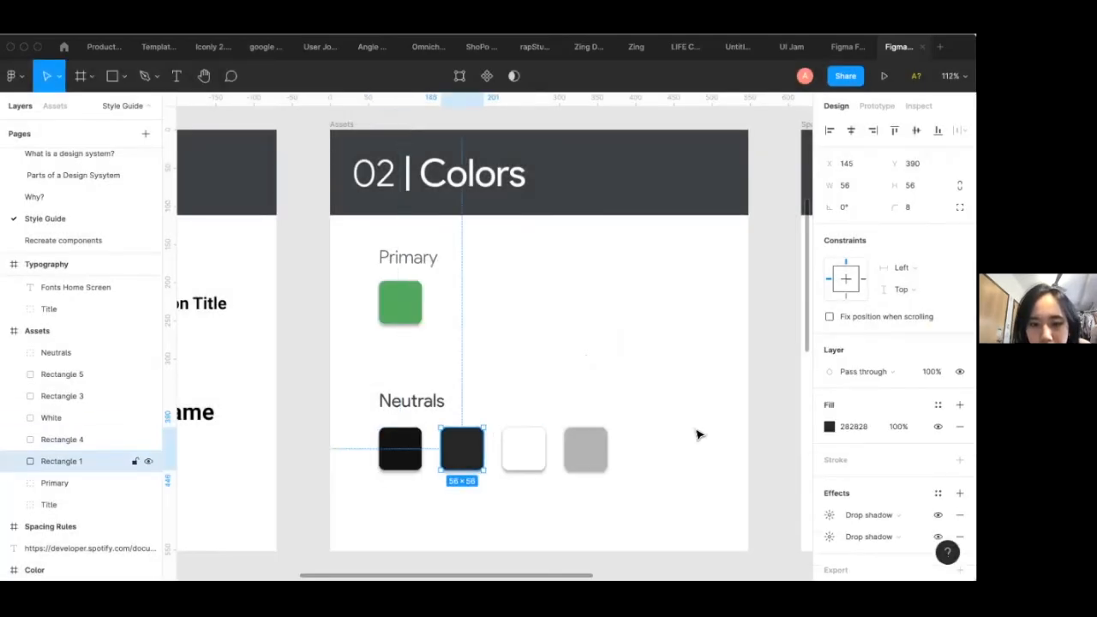
left_click(937, 404)
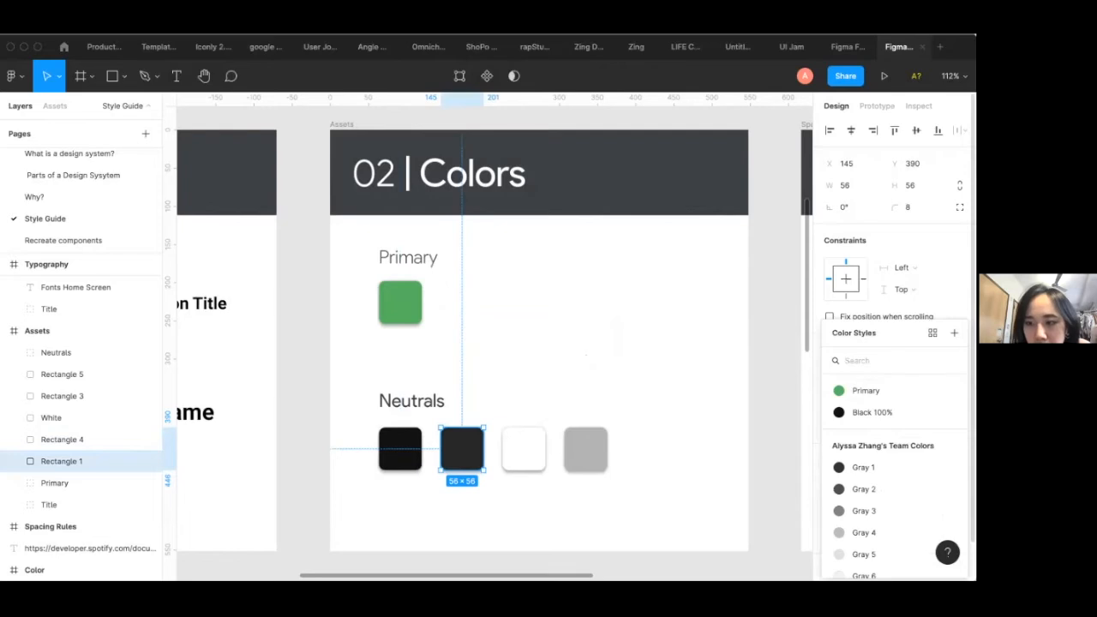
left_click(954, 332)
type("Black 75")
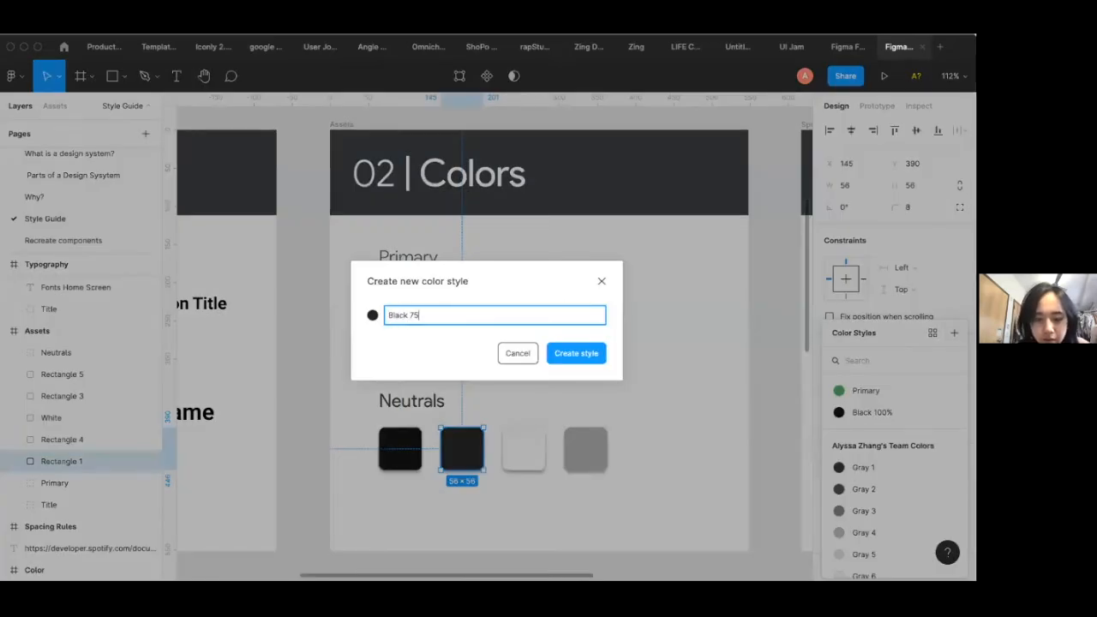
left_click(590, 353)
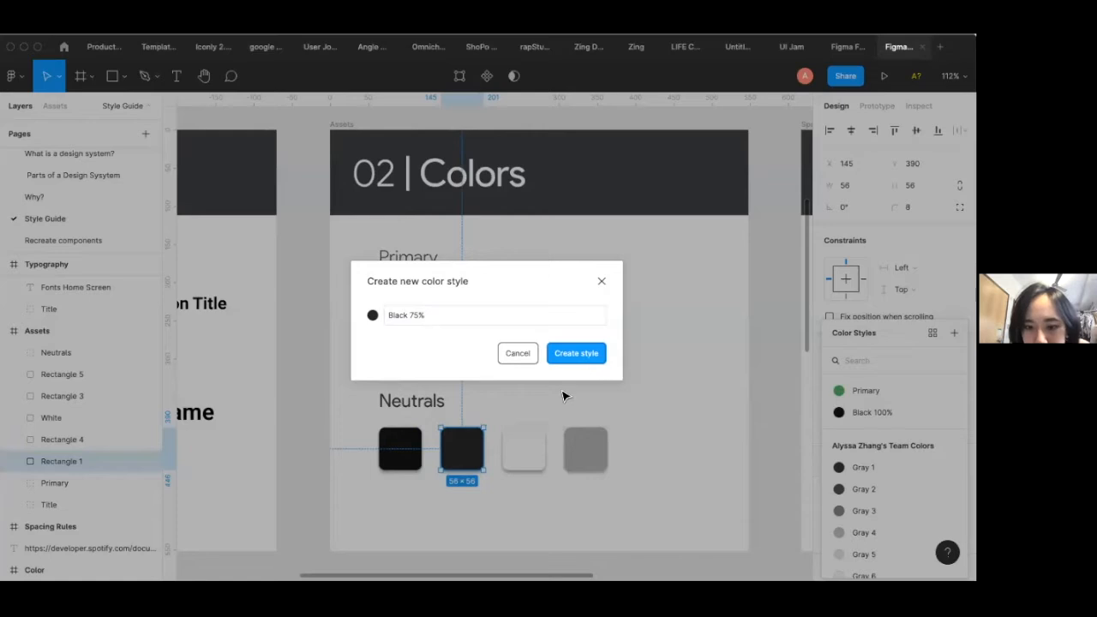
Create a color style named "White" from the fill of the white swatch under Neutrals
left_click(526, 451)
left_click(937, 404)
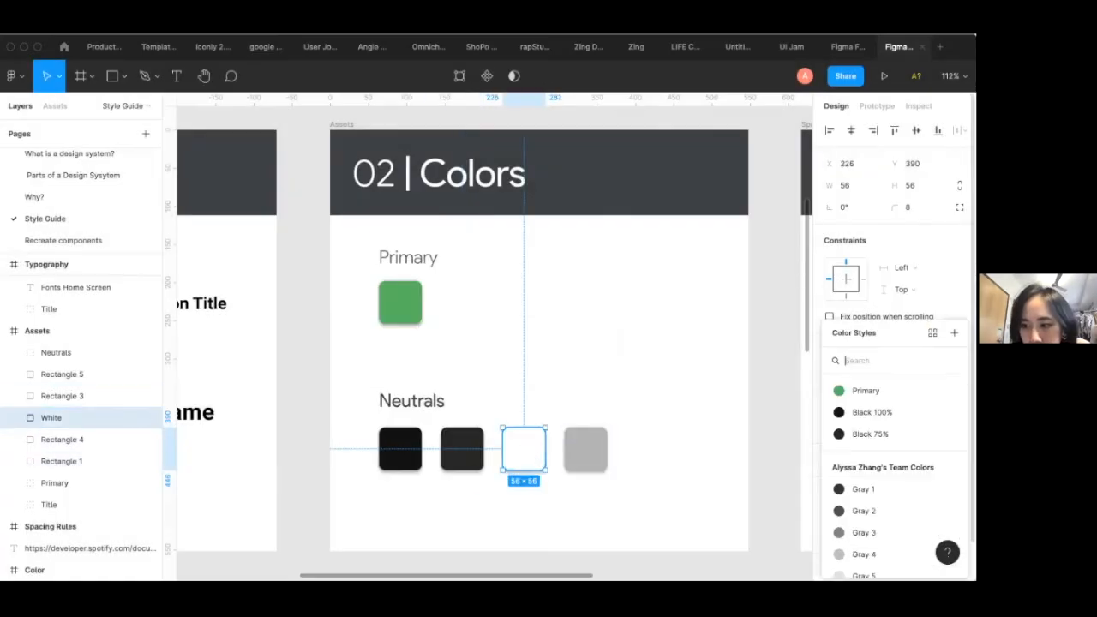
left_click(952, 333)
type("White")
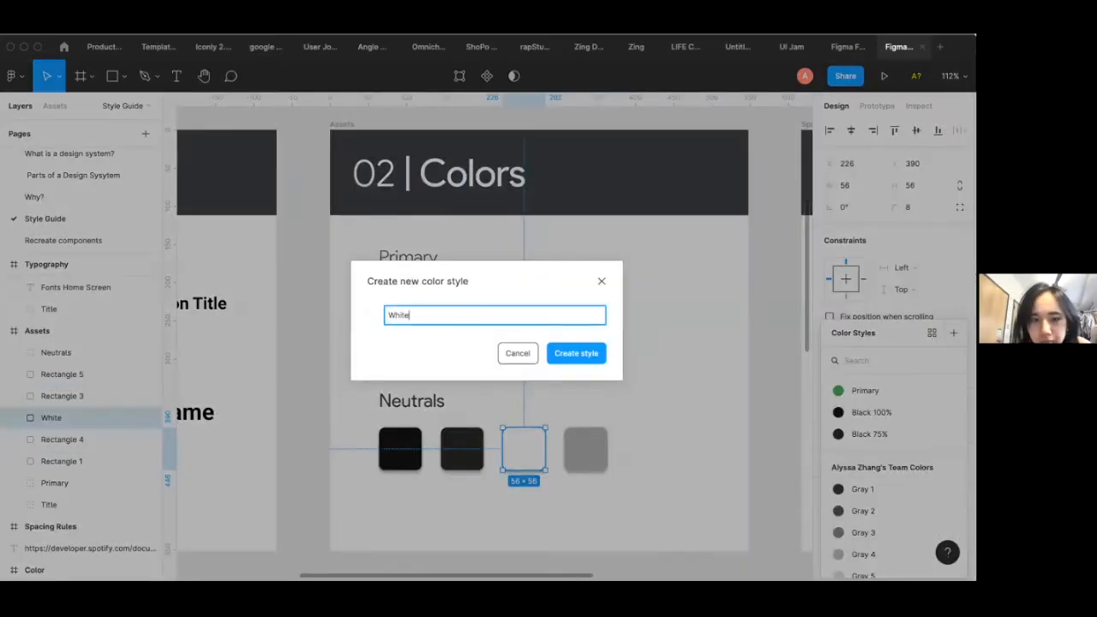
key("Return")
Create a color style named "Gray" from the fill of the gray swatch under Neutrals
left_click(594, 461)
left_click(937, 404)
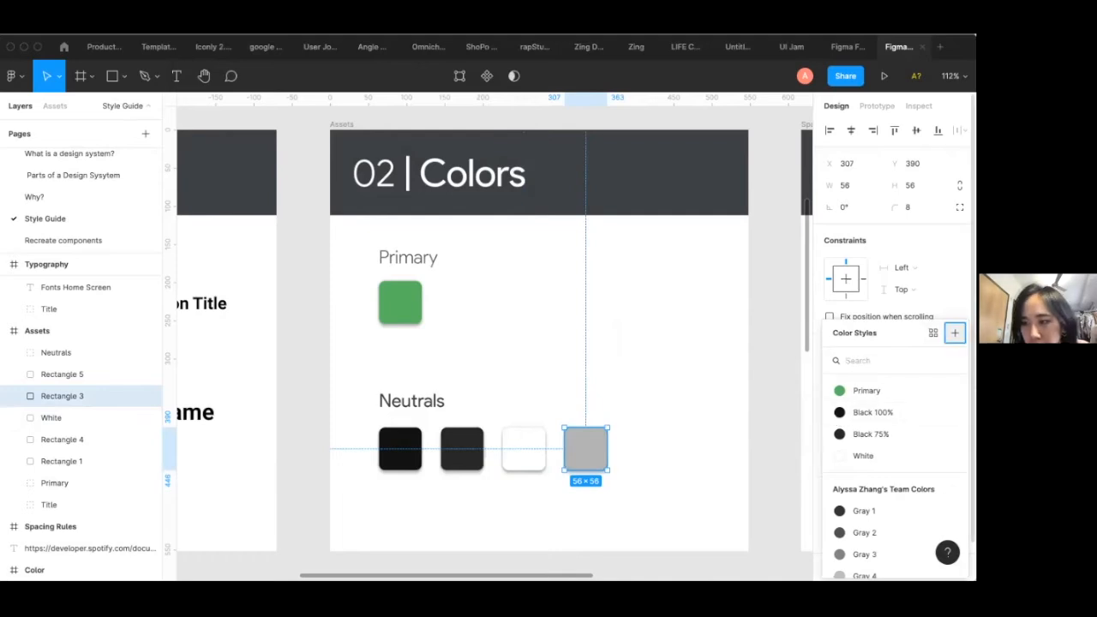
left_click(954, 332)
type("Gray")
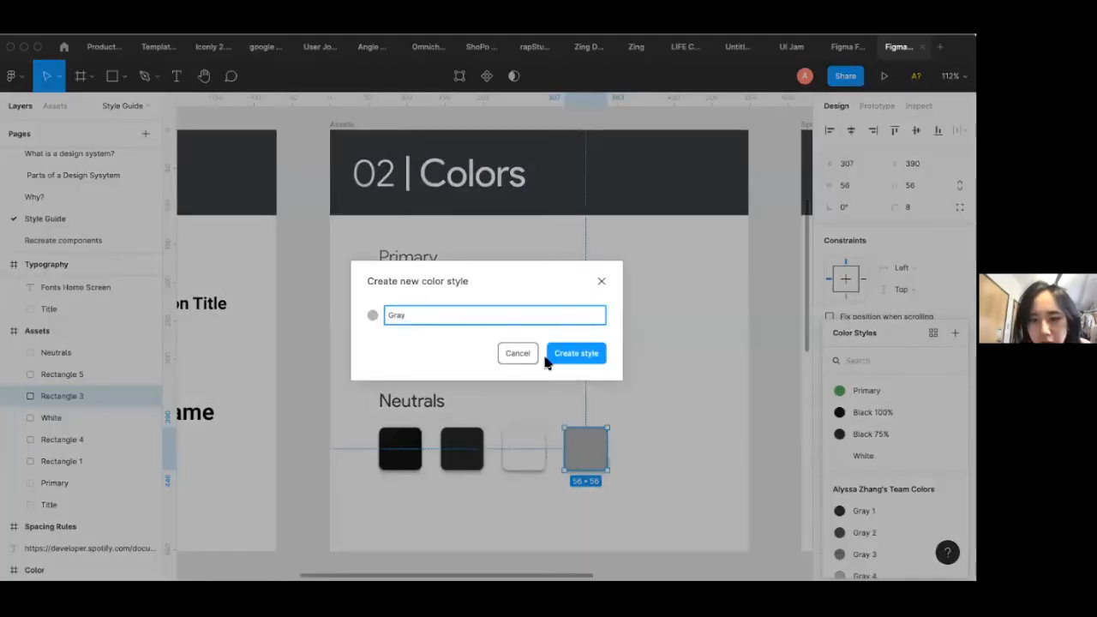
left_click(593, 358)
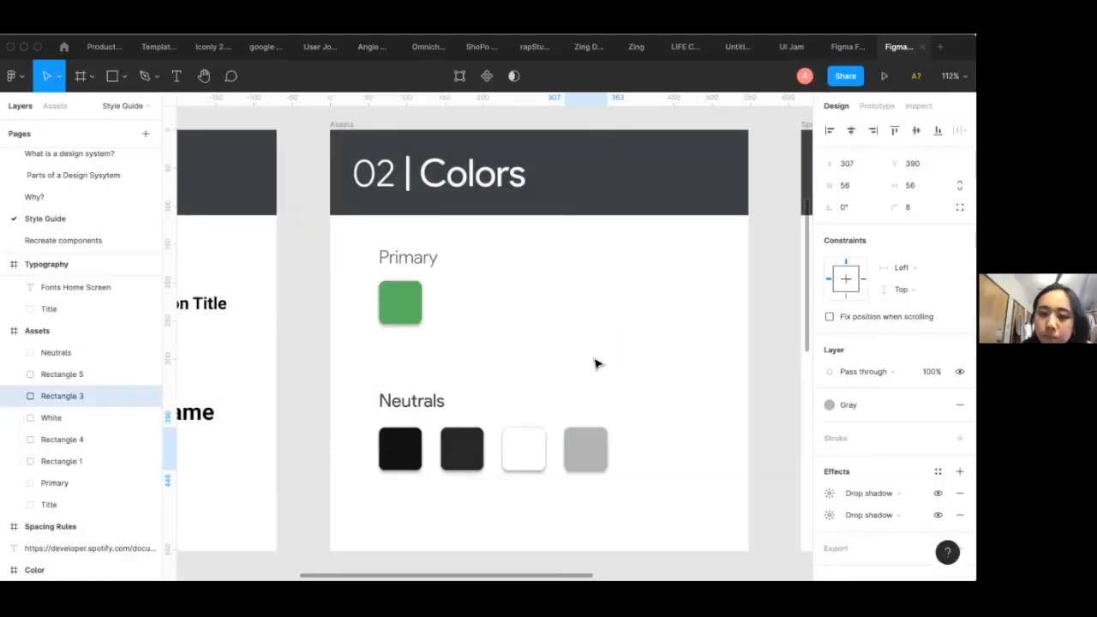
scroll(597, 360, "down", 3)
left_click(661, 440)
scroll(660, 440, "right", 2)
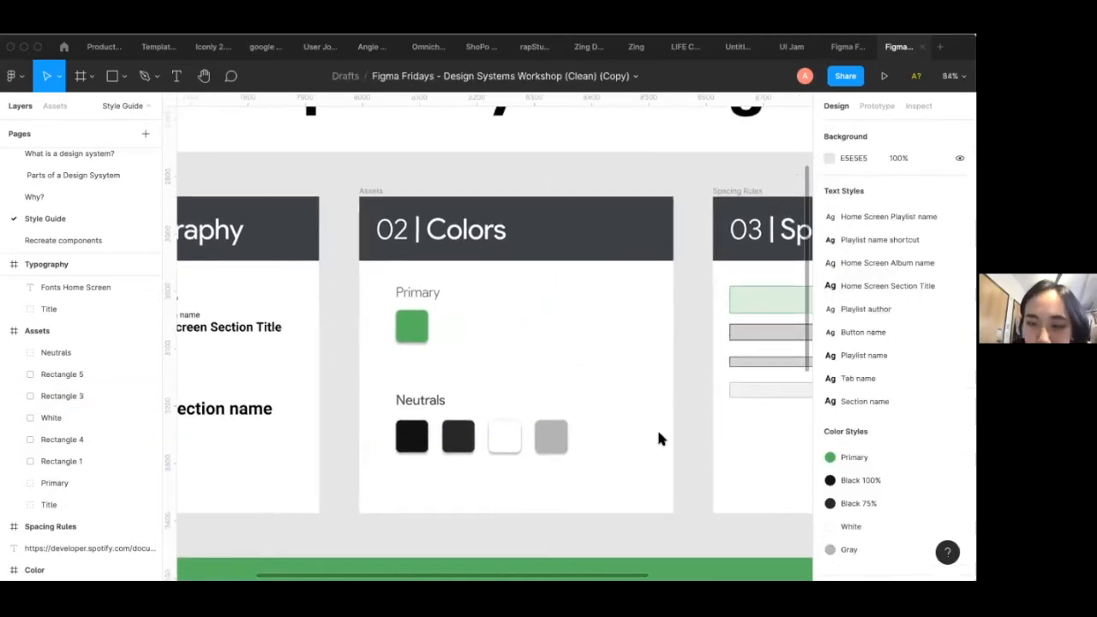
scroll(658, 439, "right", 2)
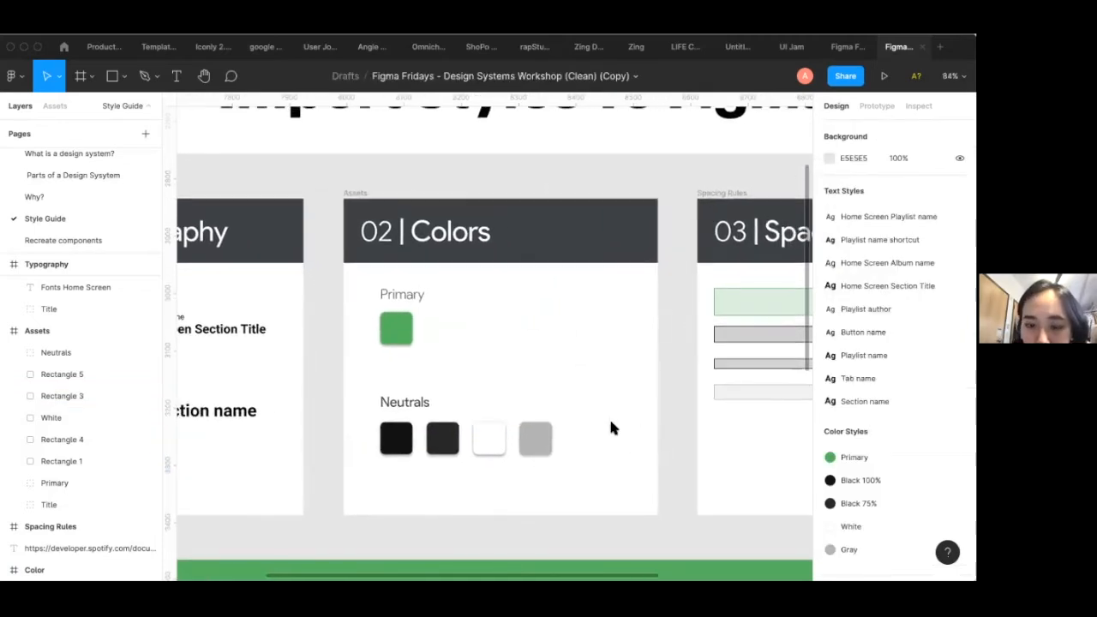
scroll(611, 426, "right", 2)
scroll(611, 425, "left", 3)
scroll(492, 400, "up", 3)
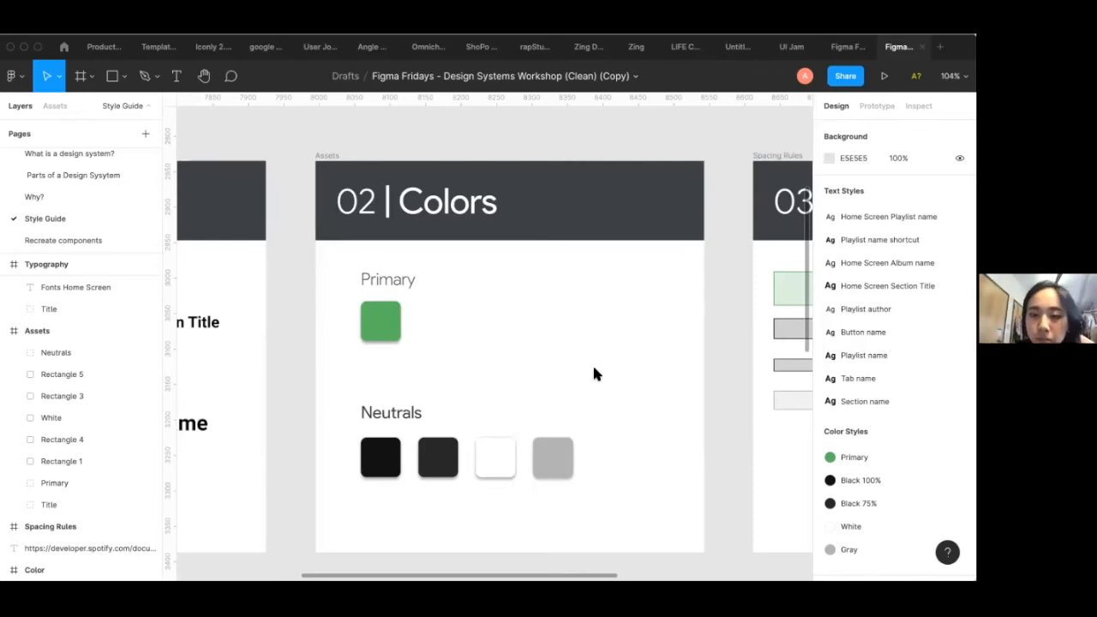
scroll(593, 374, "down", 1)
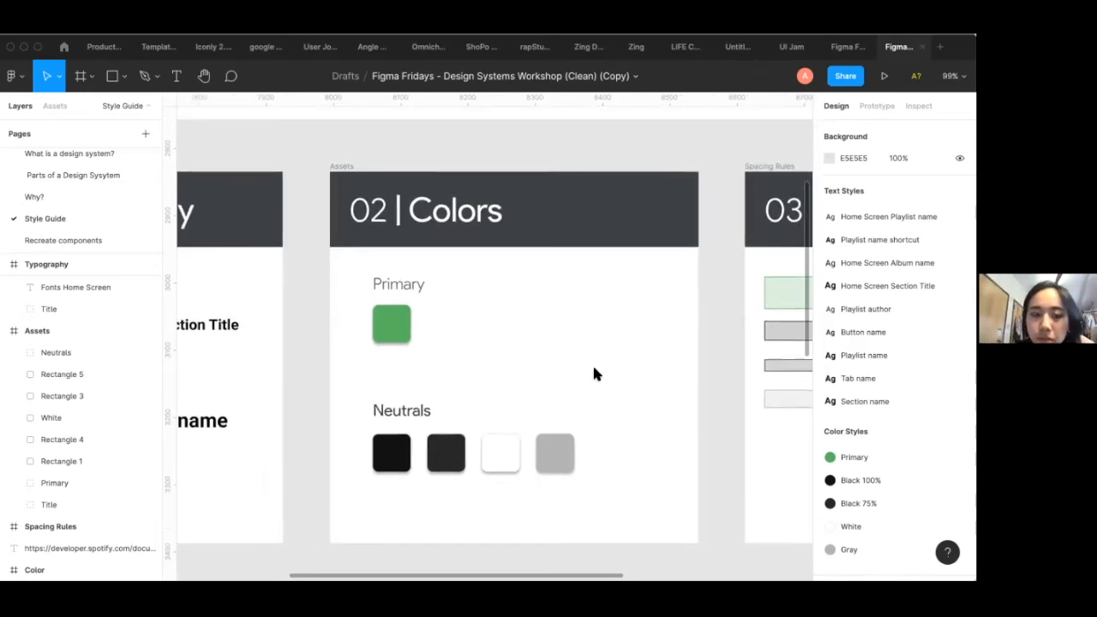
scroll(596, 374, "down", 2)
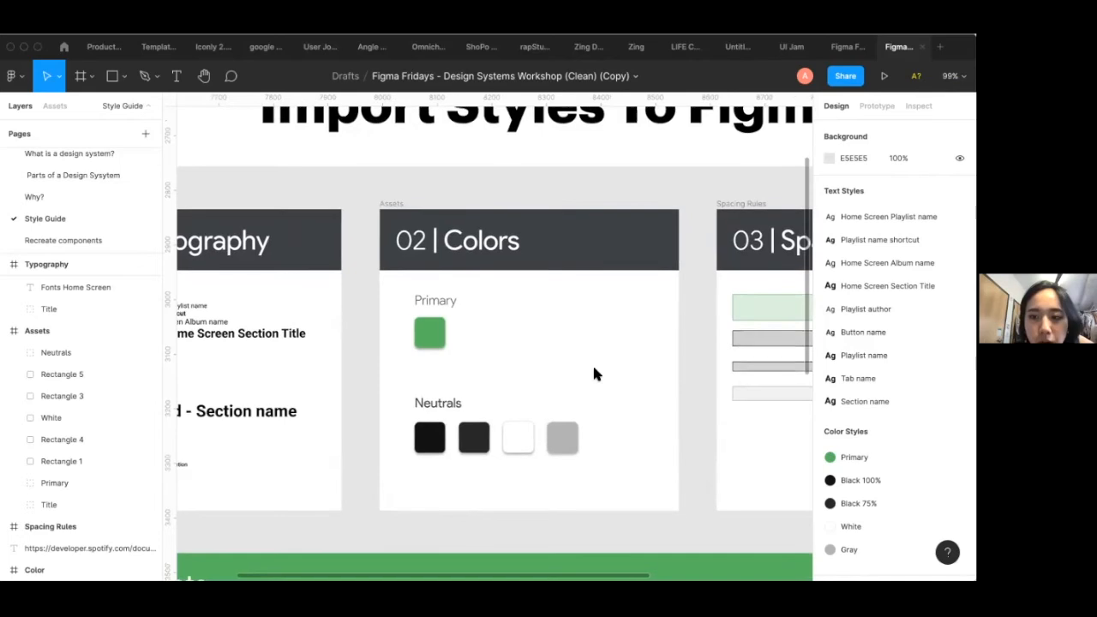
Examine the spacing bars and their point values in the Spacing Rules frame
scroll(594, 374, "right", 5)
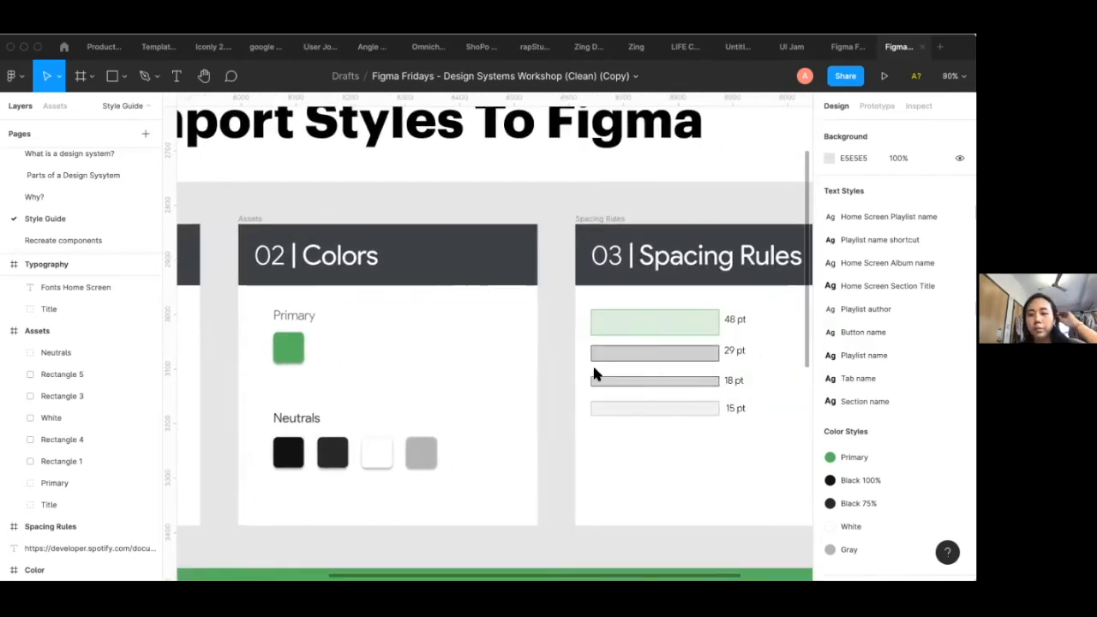
scroll(593, 373, "down", 2)
scroll(594, 374, "up", 3)
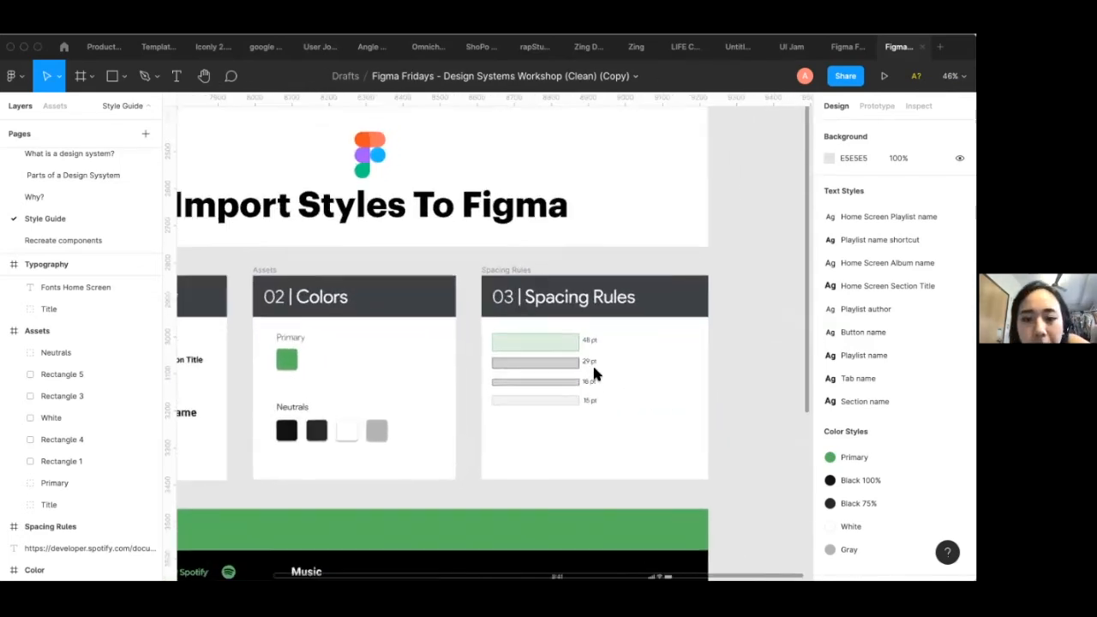
scroll(596, 374, "right", 1)
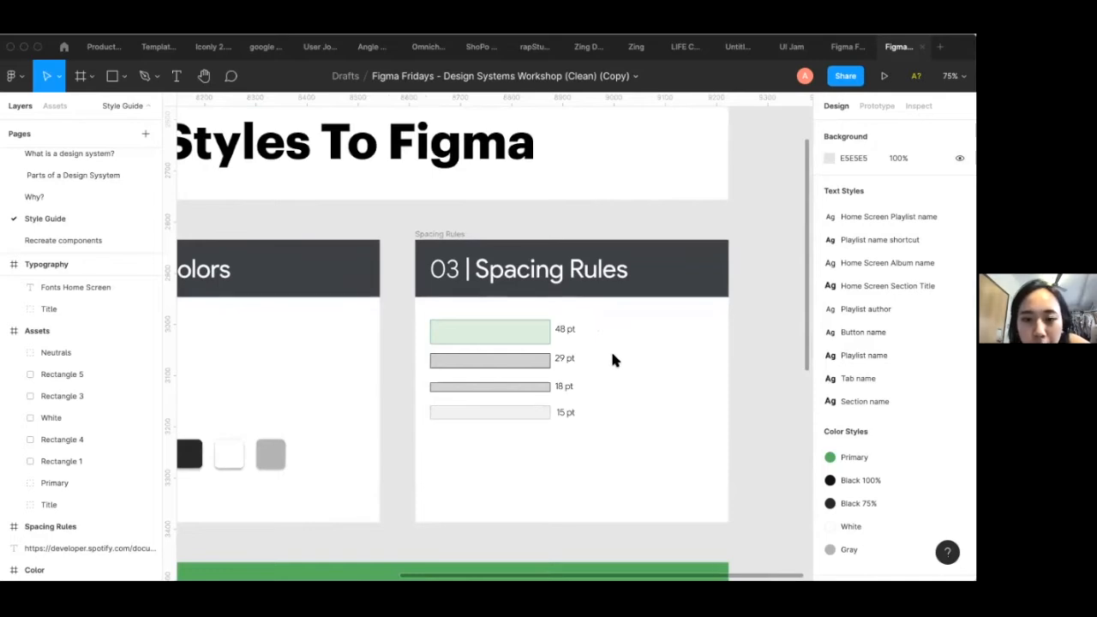
scroll(611, 360, "up", 2)
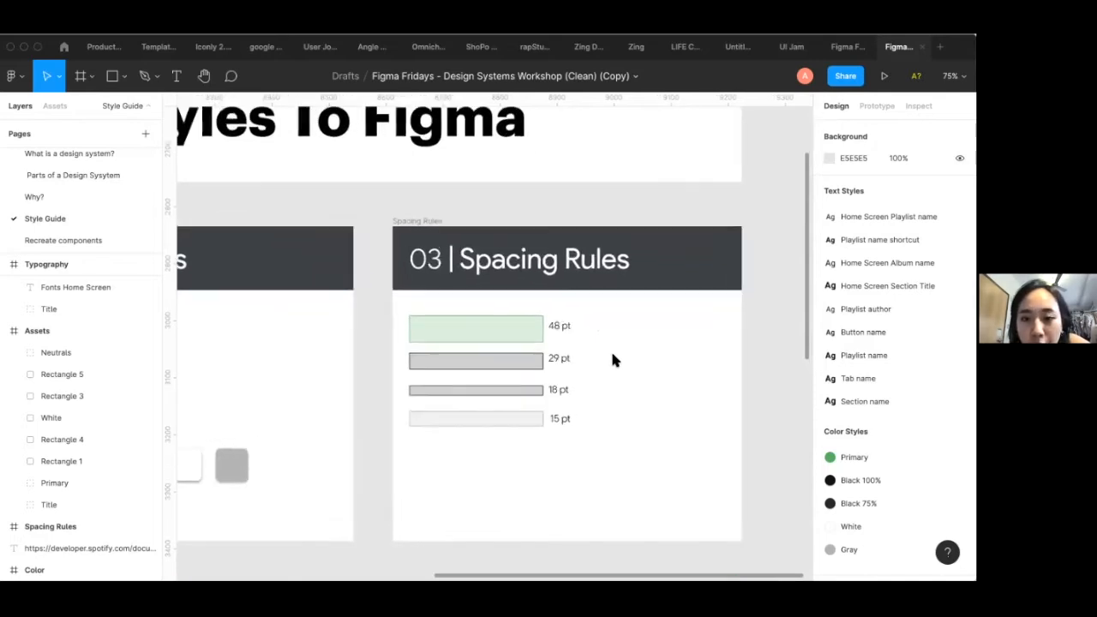
left_click(424, 219)
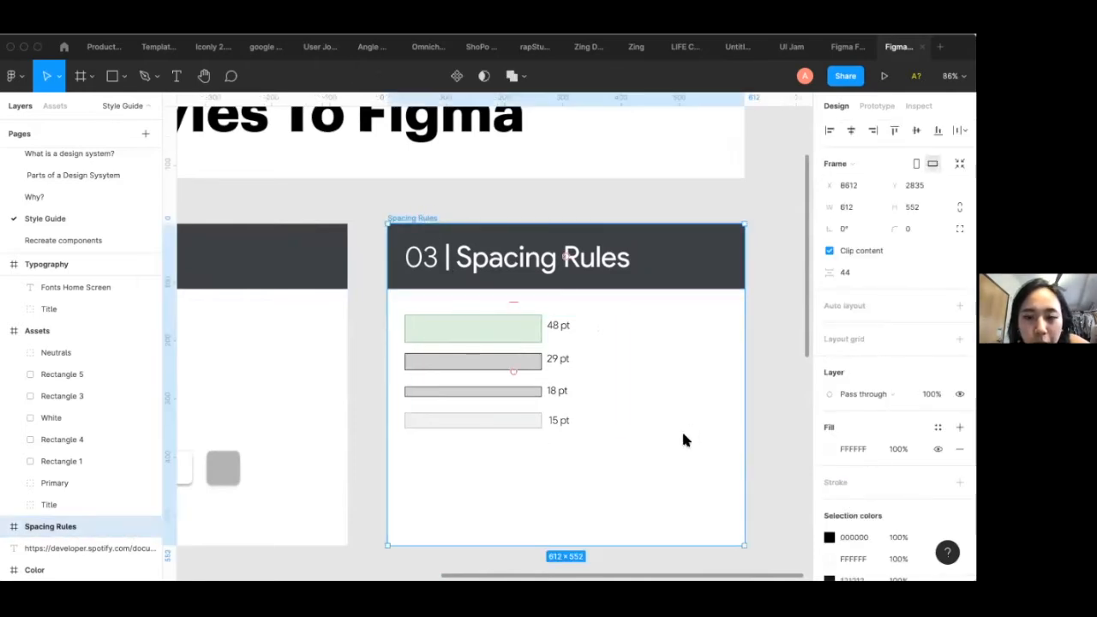
left_click(649, 394)
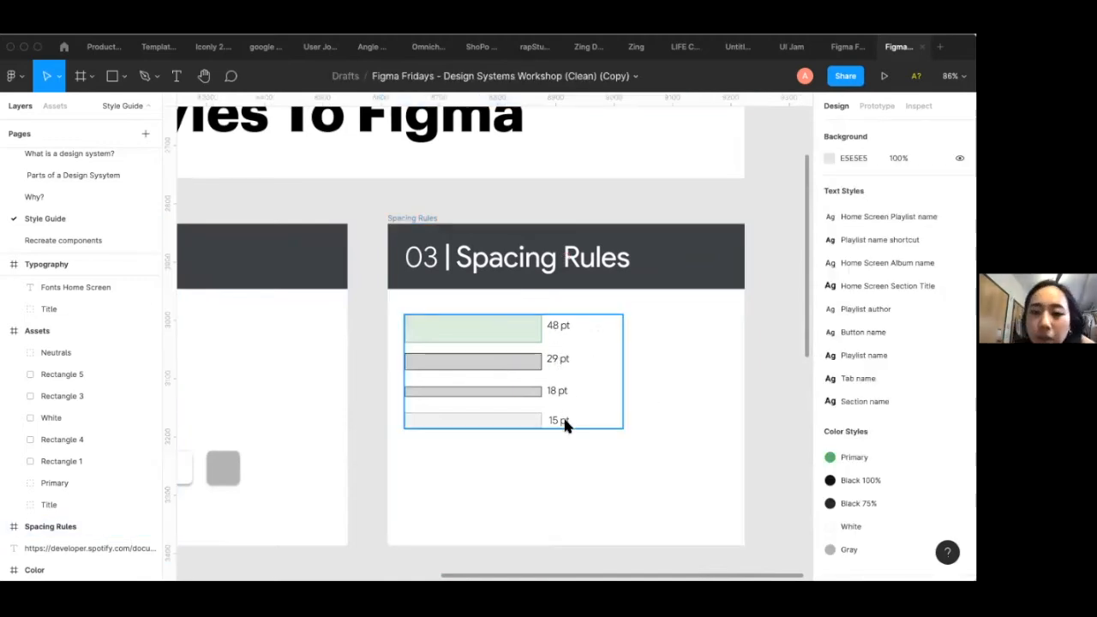
scroll(564, 426, "down", 2)
scroll(534, 391, "down", 1)
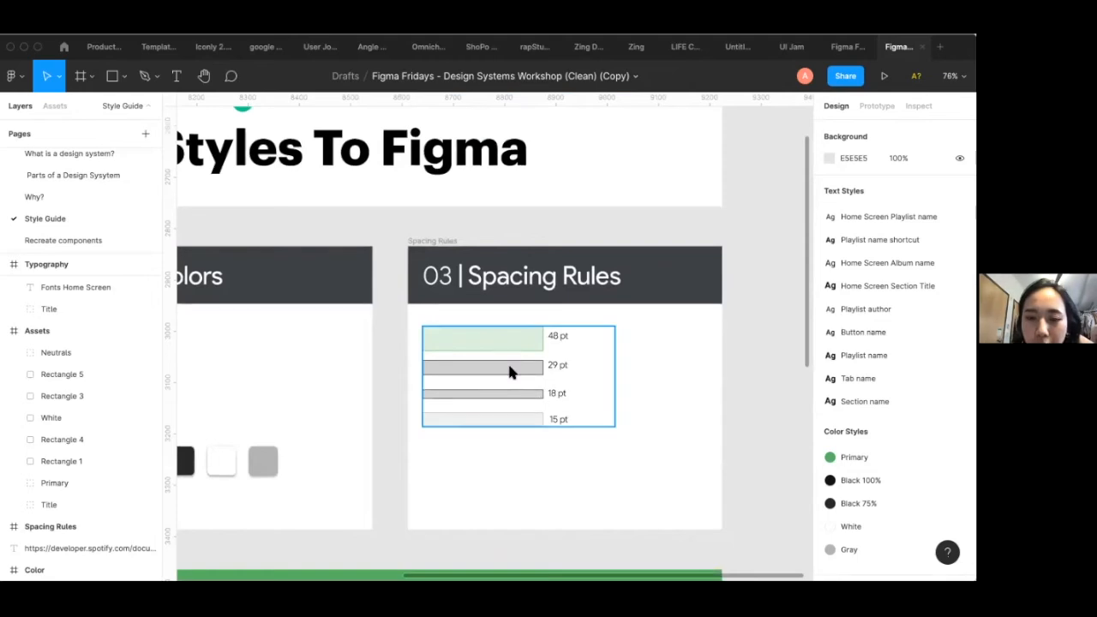
scroll(510, 371, "down", 3)
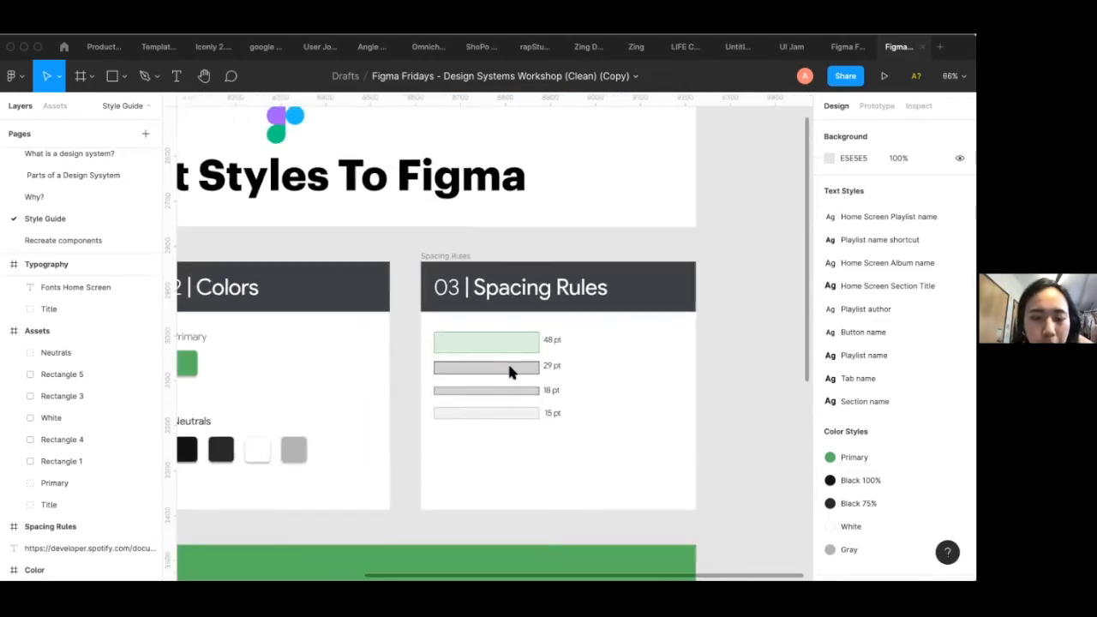
Look over the icons, buttons, and music items collected in the 04 Assets section of the style guide
scroll(509, 367, "down", 4)
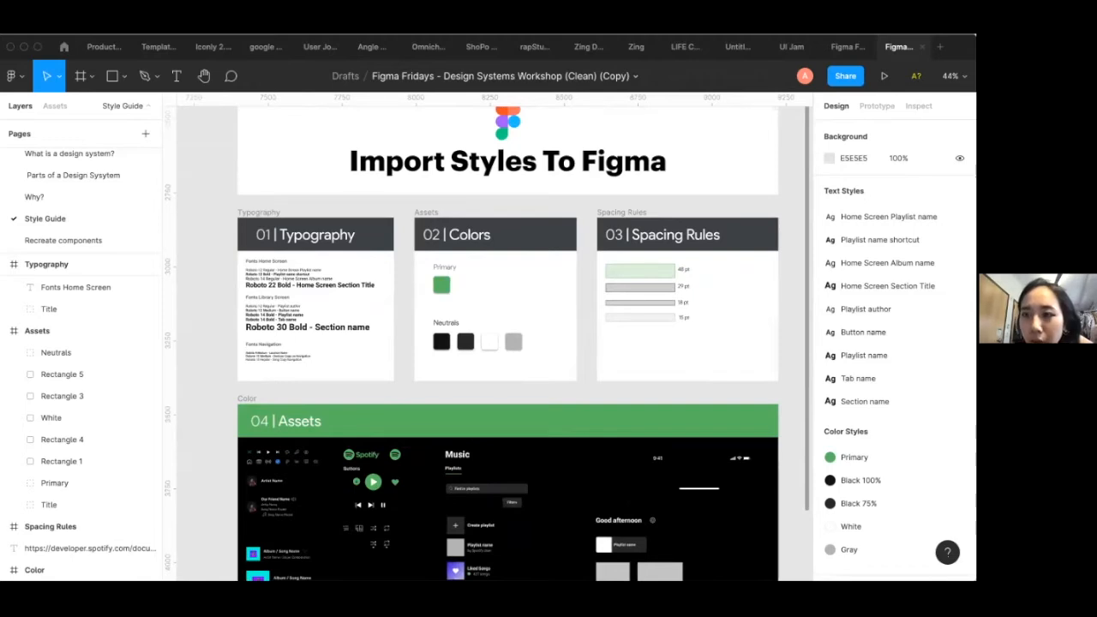
scroll(676, 269, "down", 1)
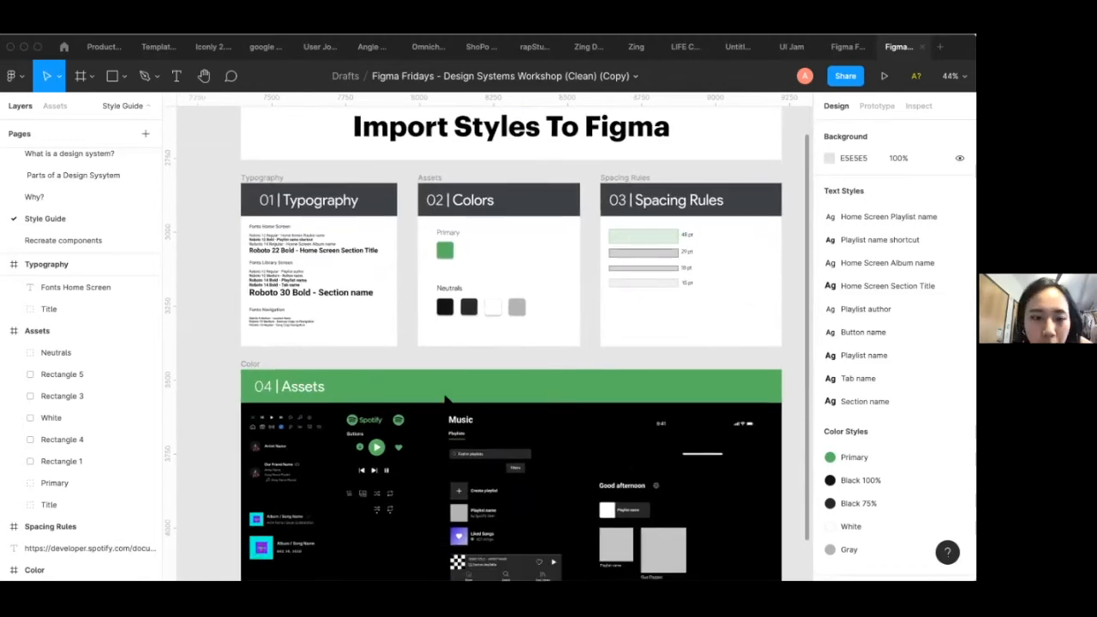
scroll(446, 399, "down", 1)
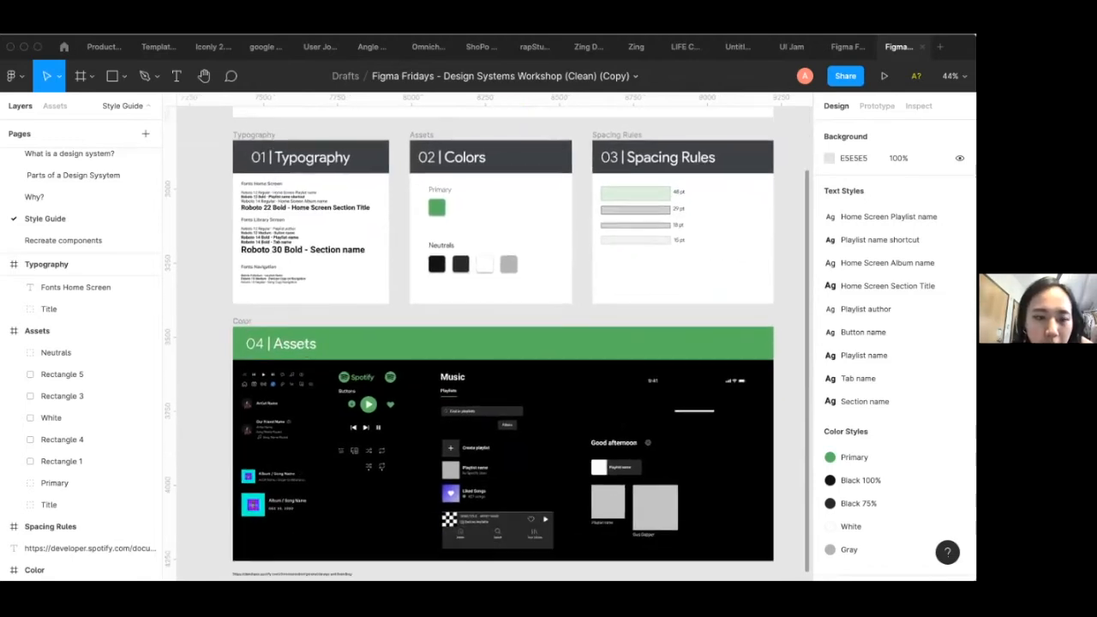
scroll(231, 435, "up", 5)
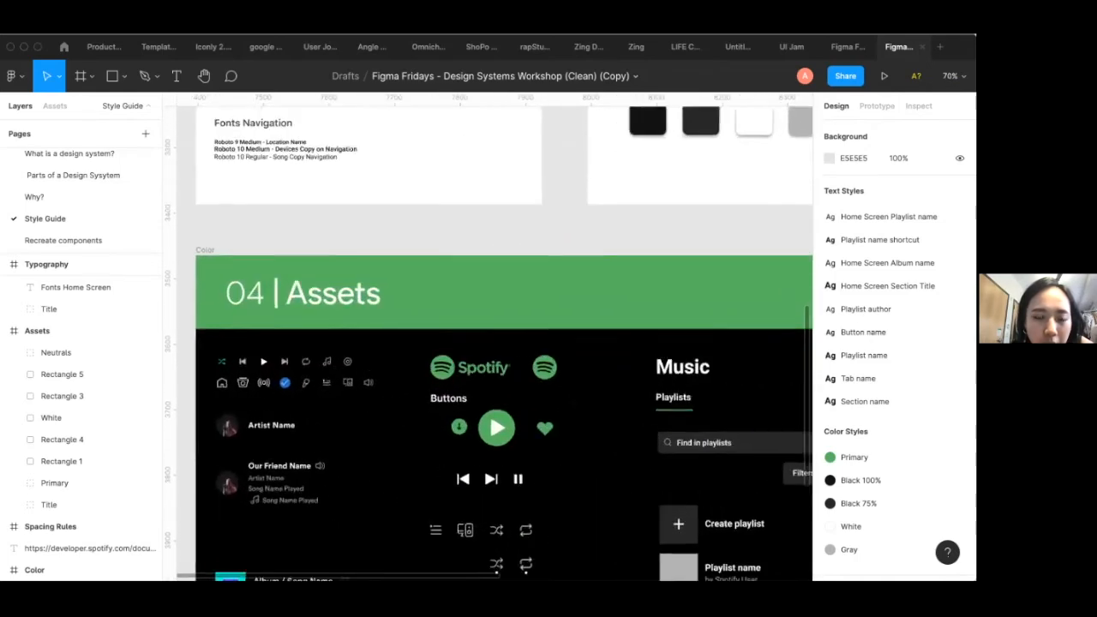
scroll(312, 358, "down", 1)
scroll(311, 359, "right", 1)
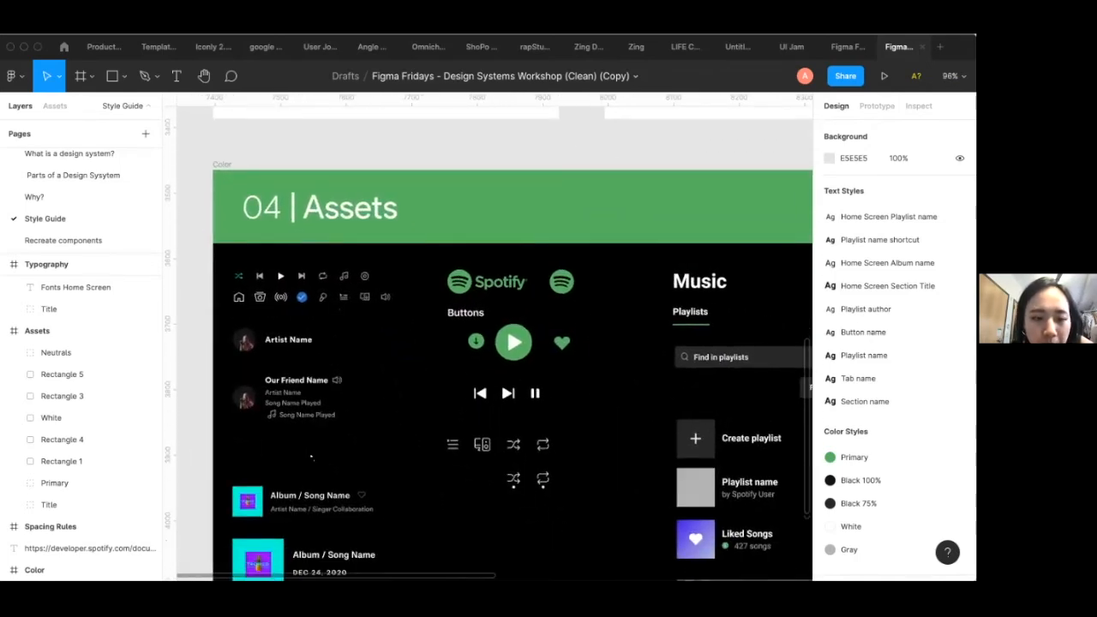
scroll(311, 457, "down", 1)
scroll(310, 457, "right", 1)
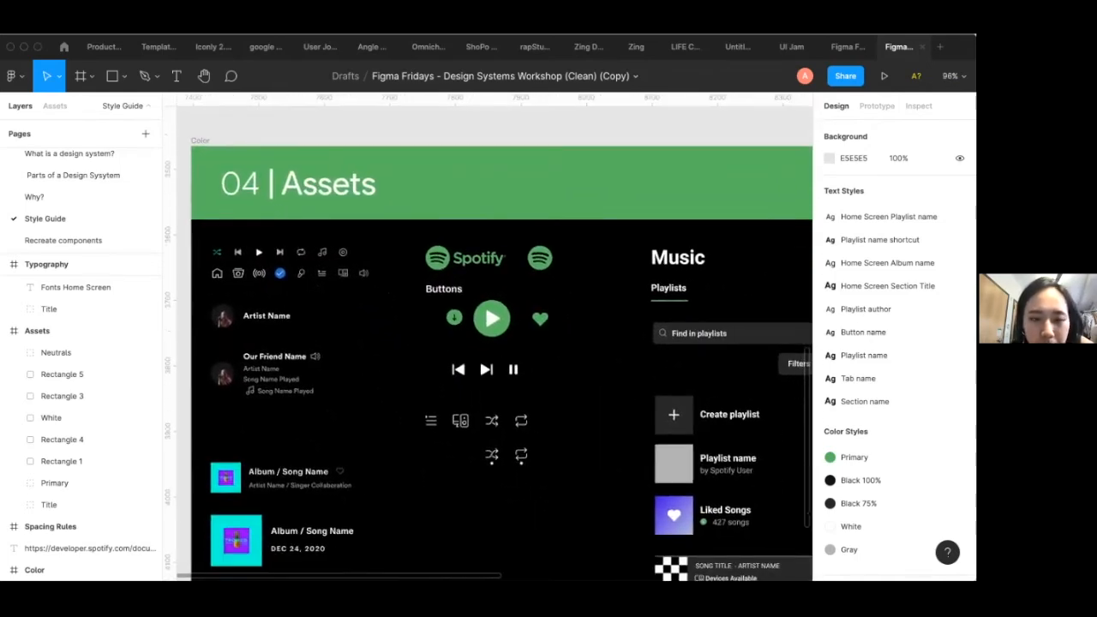
scroll(501, 356, "down", 1)
Inspect the Friends Item and Artist Item components in the Assets section
left_click(263, 363)
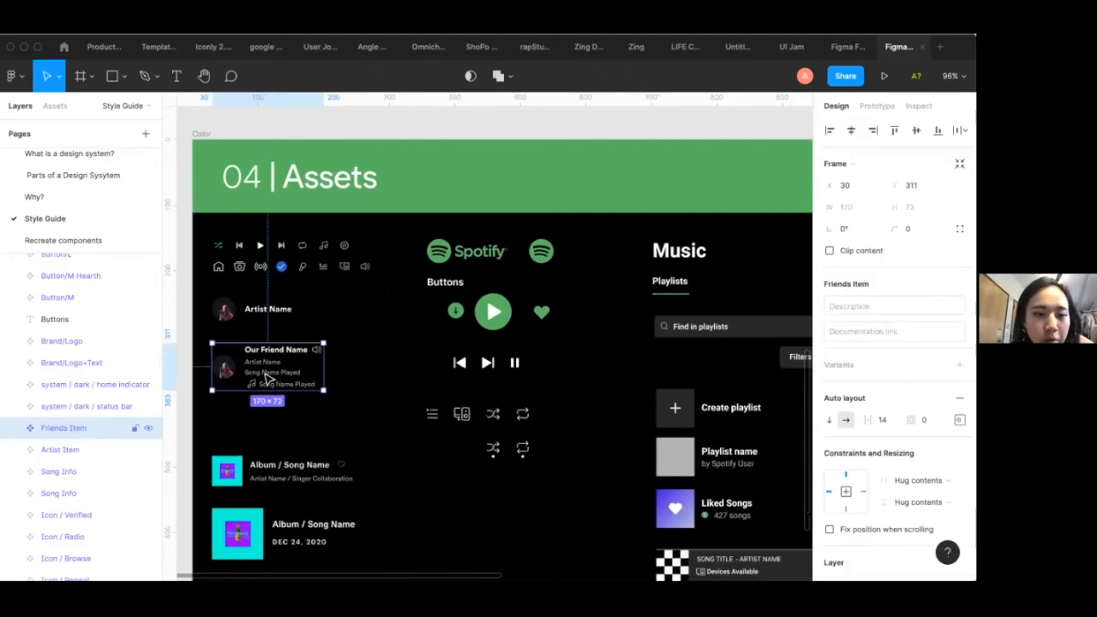
scroll(343, 393, "down", 3)
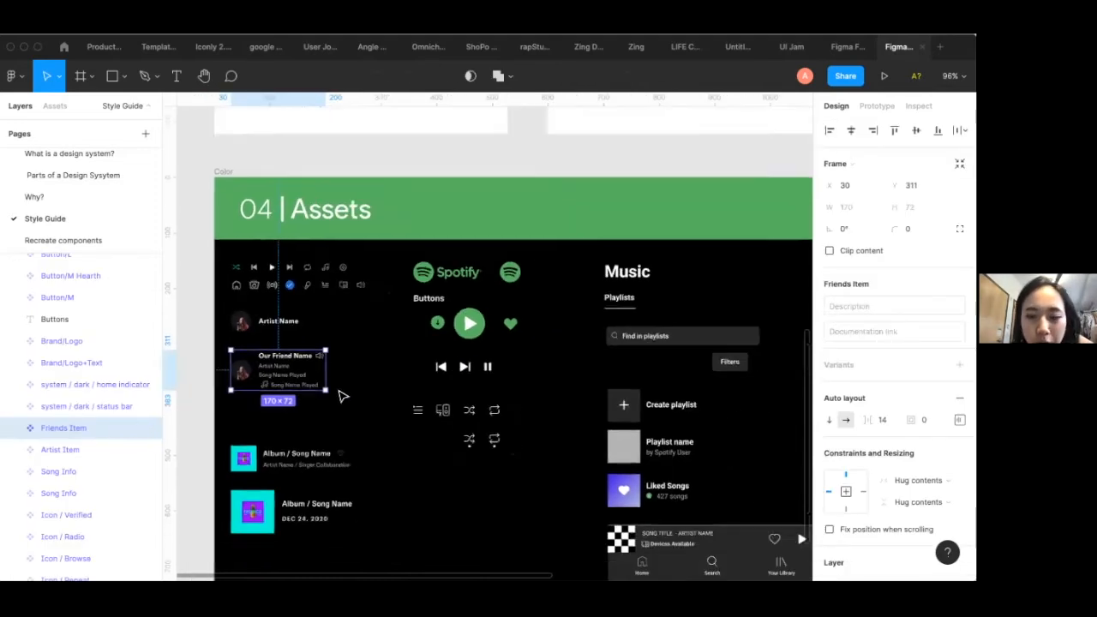
scroll(284, 349, "left", 2)
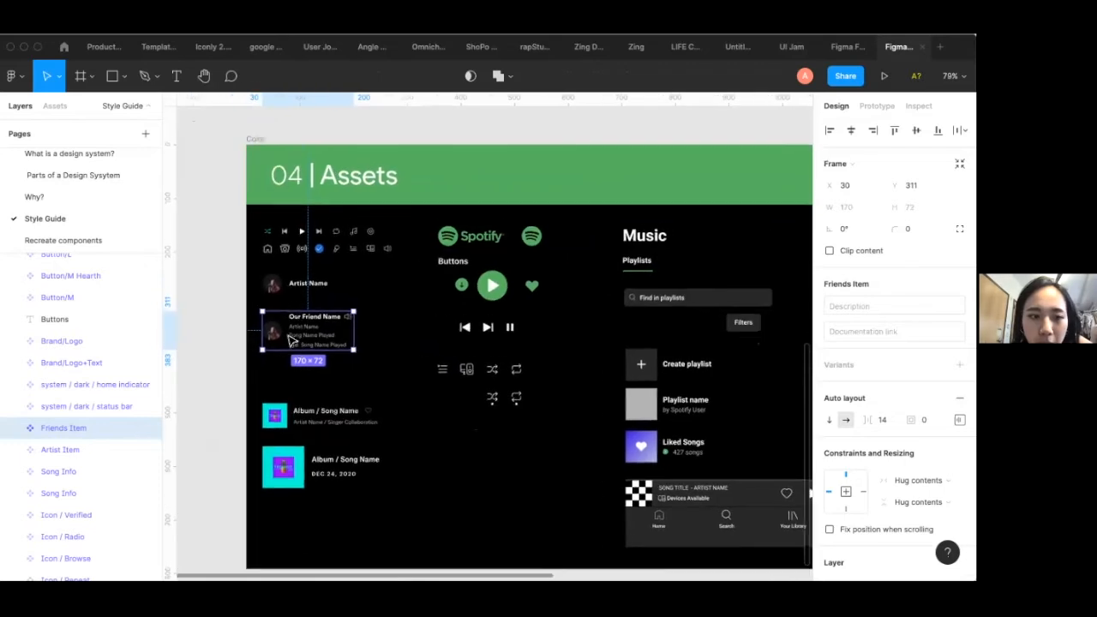
left_click(276, 288)
scroll(283, 321, "up", 5)
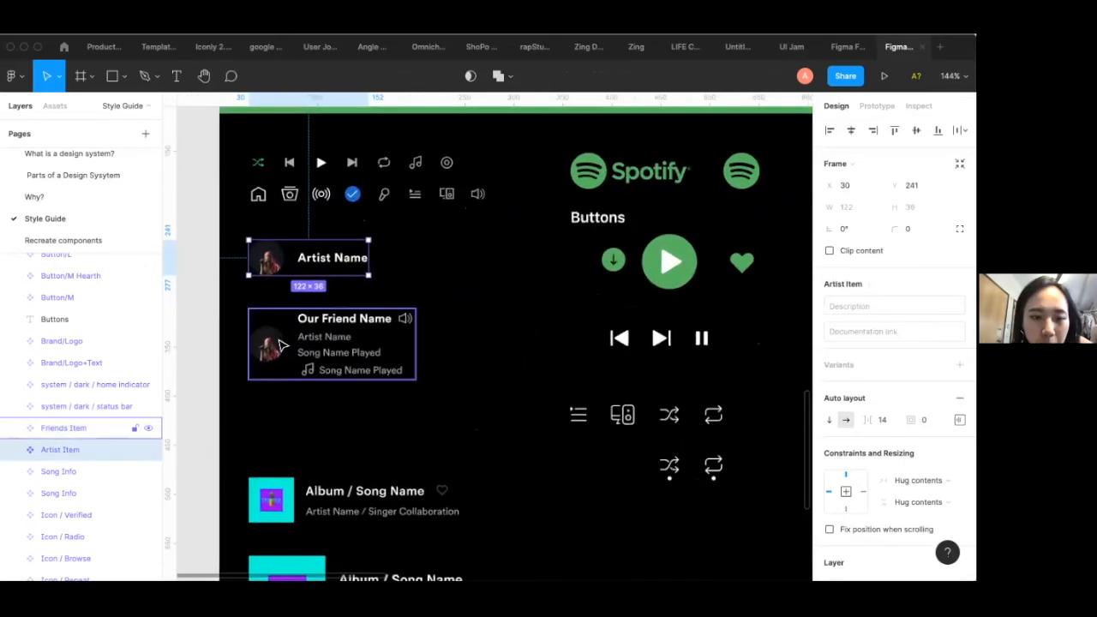
left_click(291, 338)
scroll(310, 349, "down", 3)
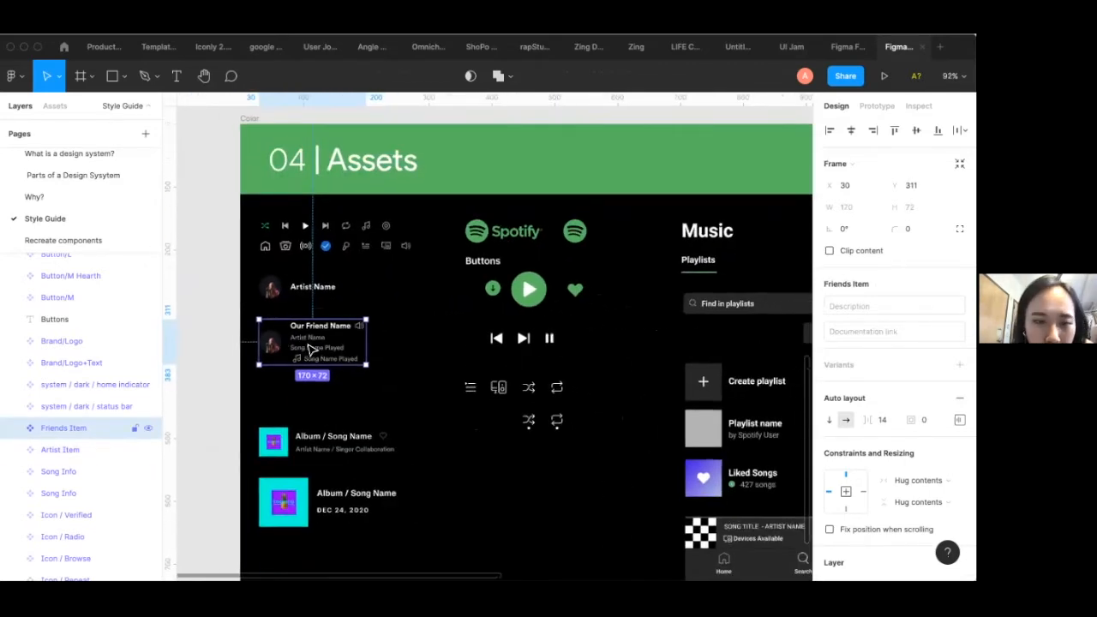
scroll(310, 350, "down", 3)
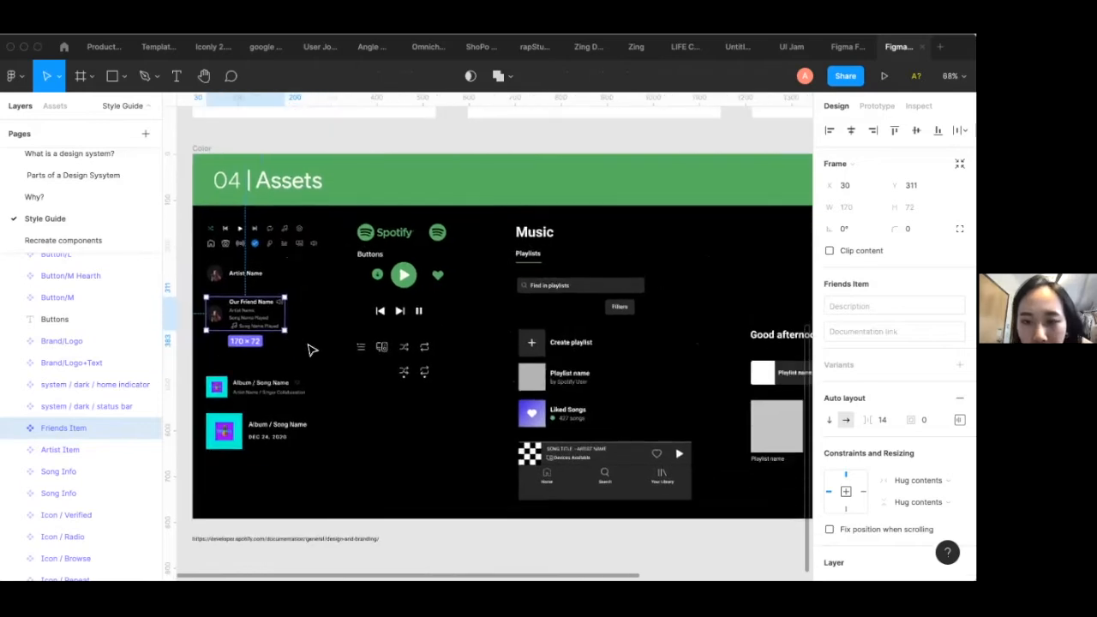
Inspect the Find in playlists search bar and the neighbouring playlist and home screen elements in the Assets section
left_click(555, 292)
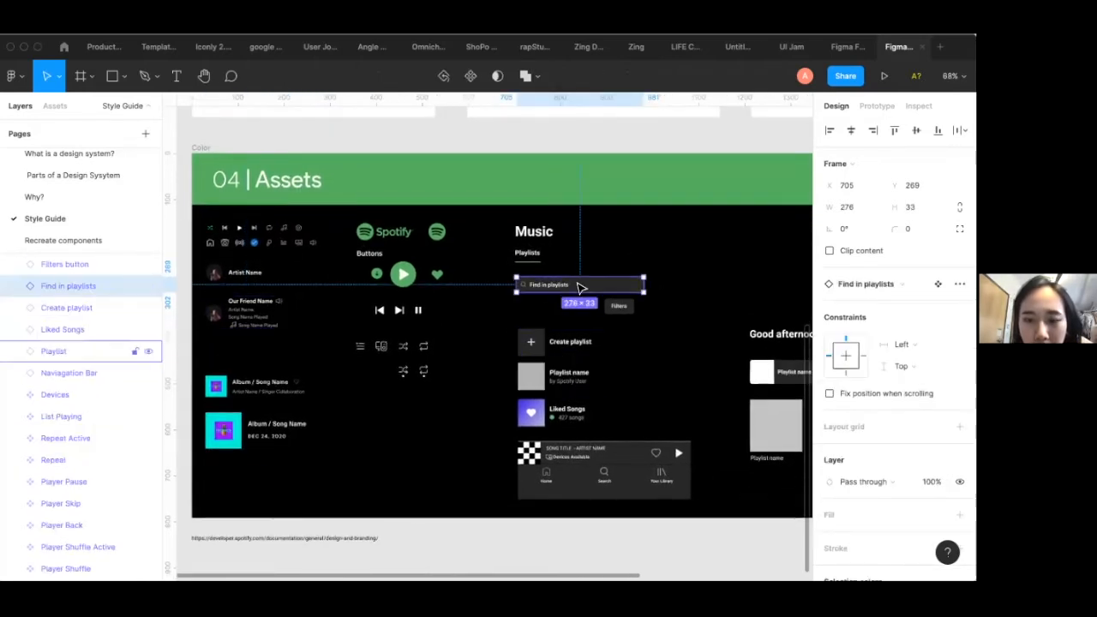
scroll(581, 291, "down", 5)
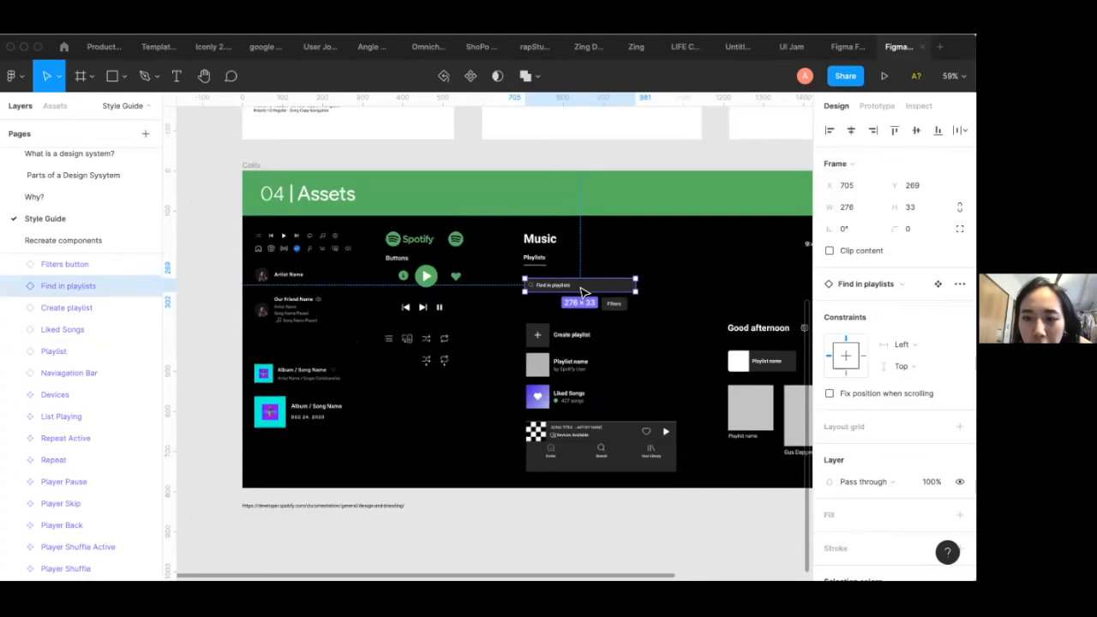
scroll(651, 280, "up", 5)
left_click(715, 303)
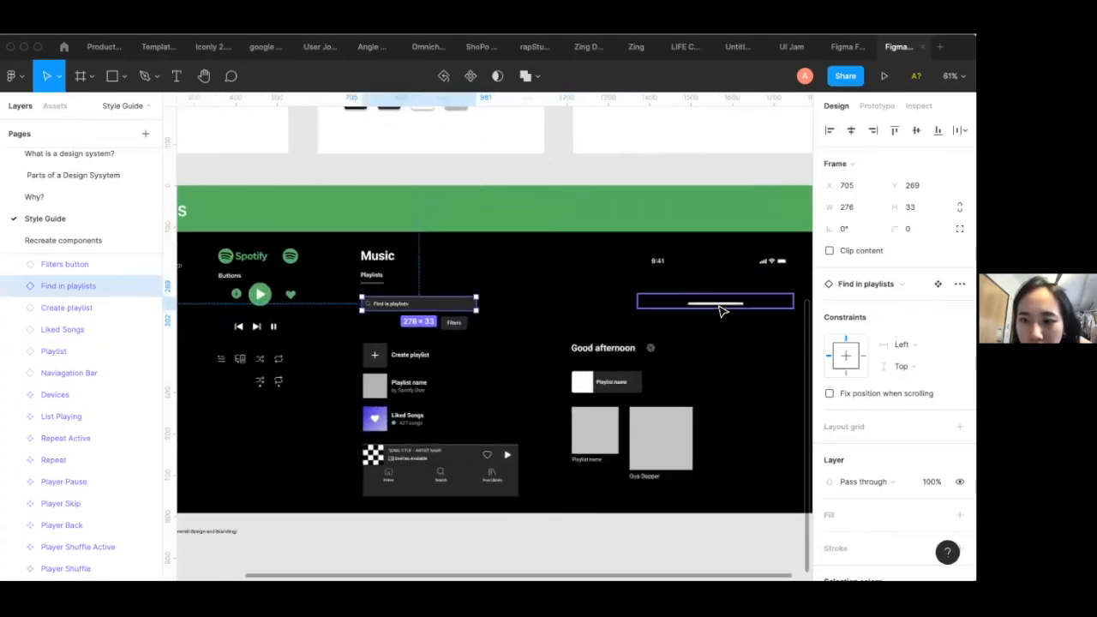
left_click(557, 329)
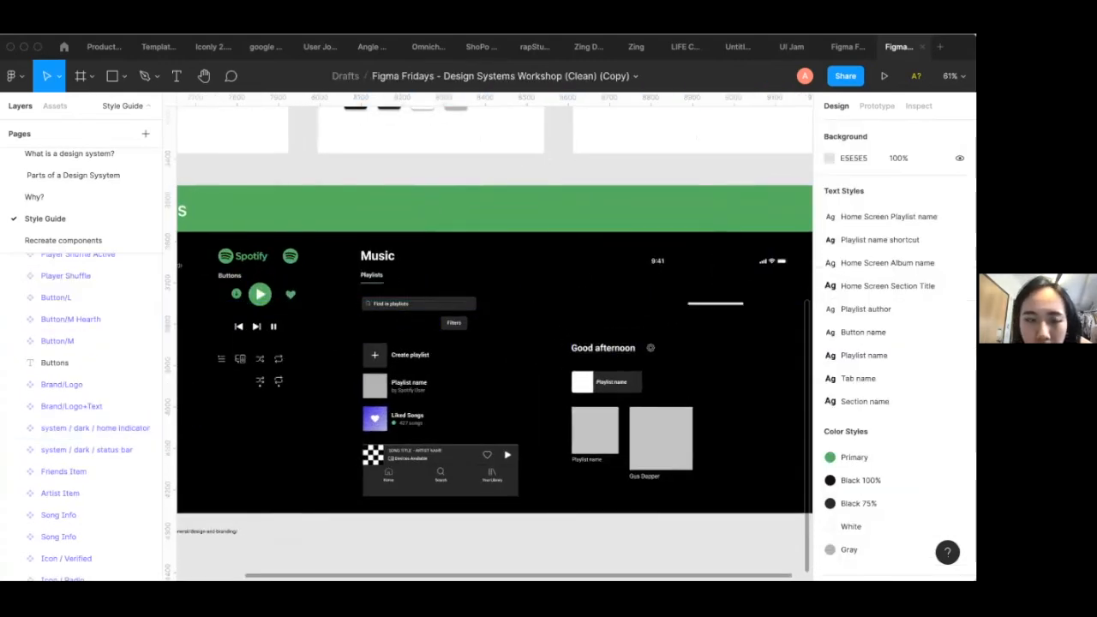
Examine the small icon components in the Assets section and view the style guide as a whole
scroll(557, 328, "down", 2)
scroll(224, 242, "left", 1)
left_click(225, 227)
left_click(252, 227)
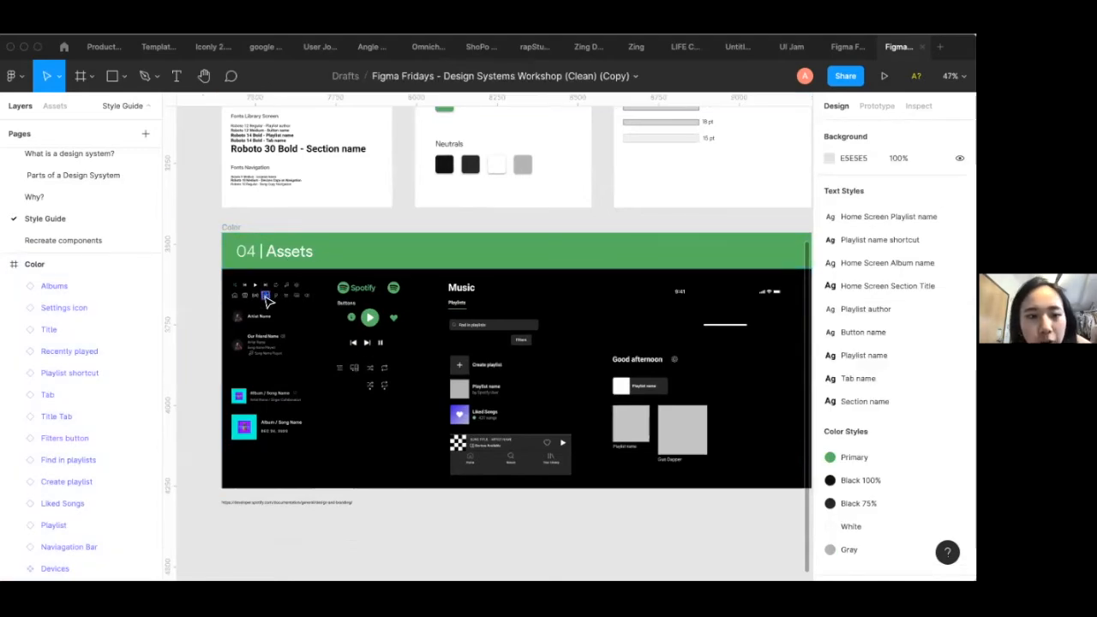
scroll(269, 300, "up", 1)
scroll(269, 300, "up", 3)
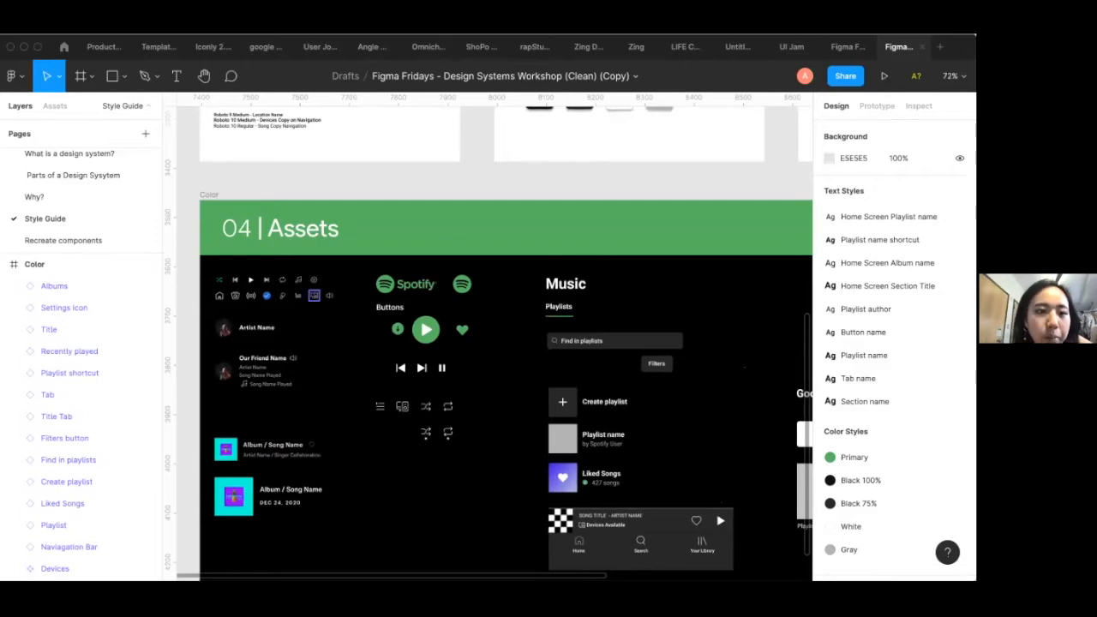
scroll(313, 251, "down", 5)
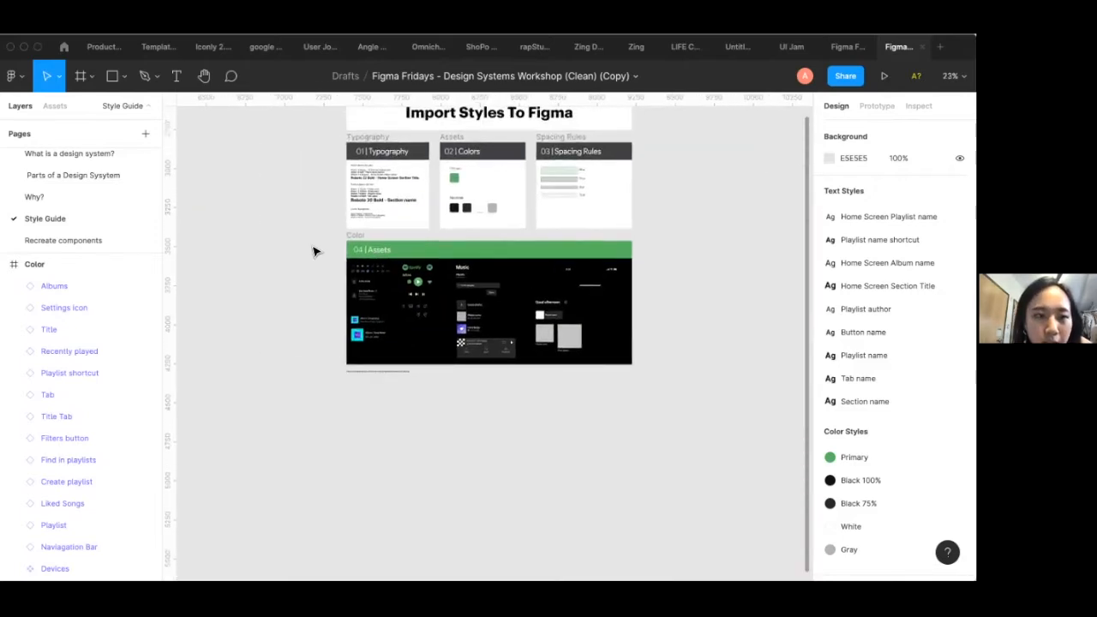
Browse the local components grouped under Style Guide / Color
left_click(55, 106)
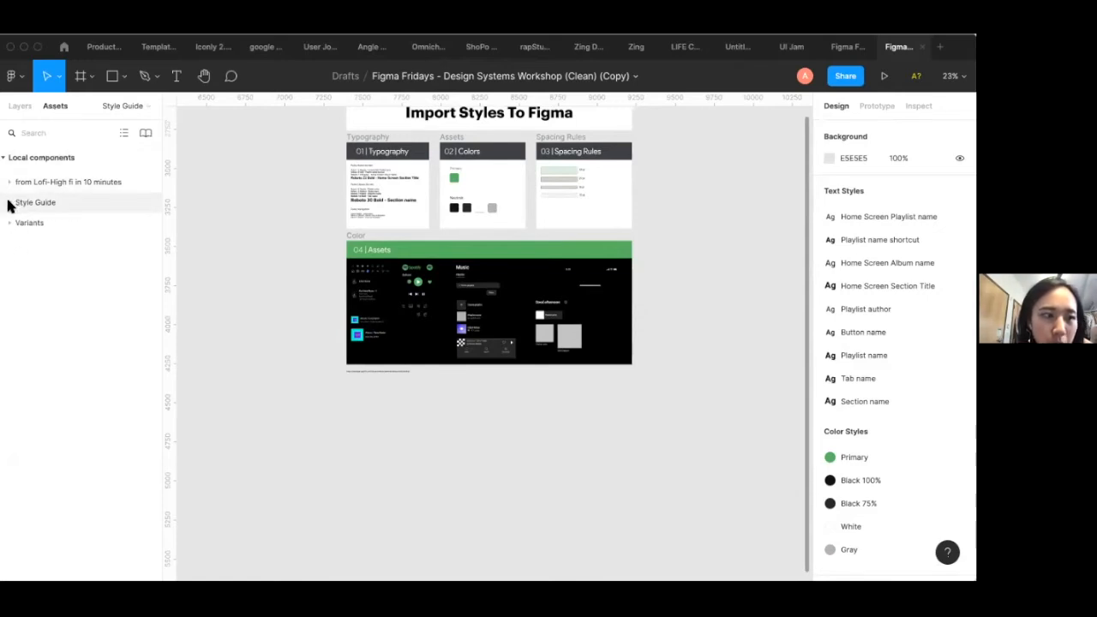
left_click(10, 224)
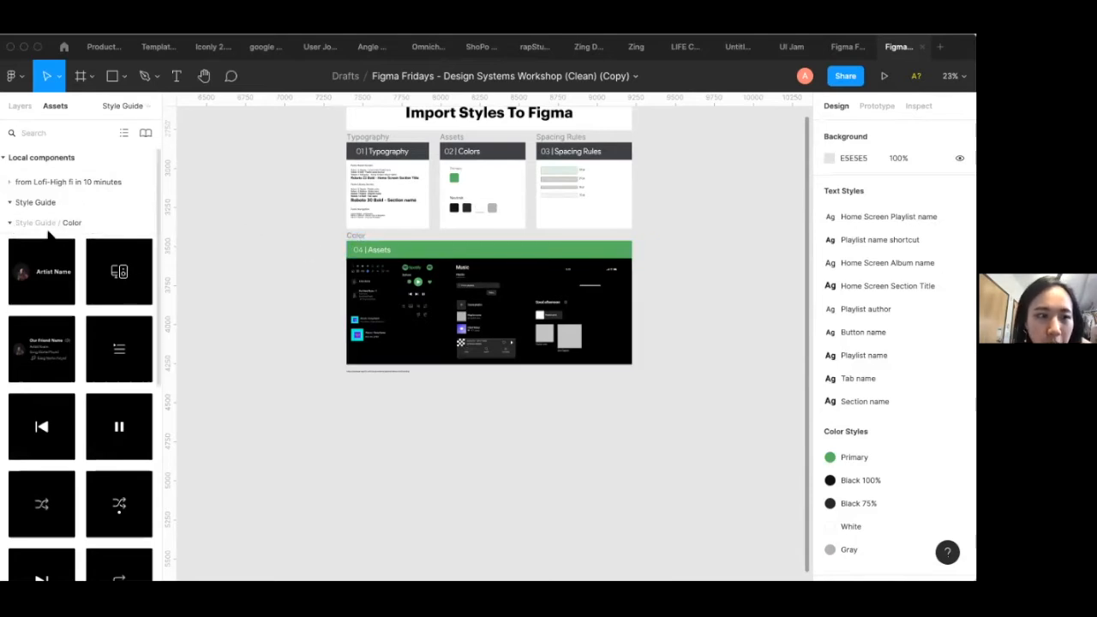
scroll(74, 244, "down", 2)
scroll(73, 246, "down", 2)
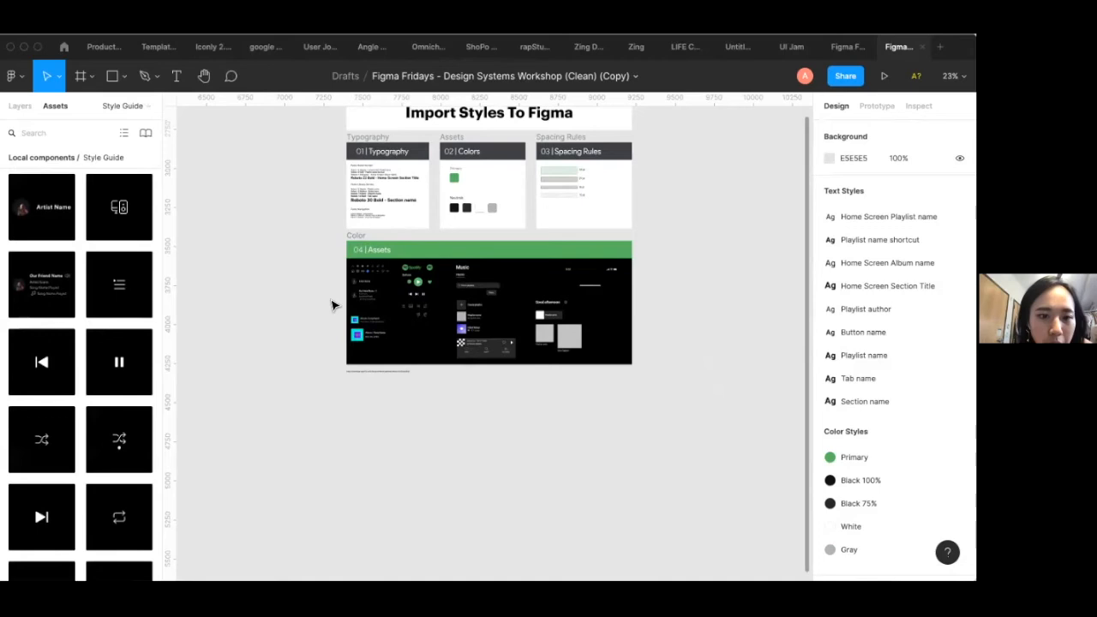
Place an instance of the Friends Item component on the empty canvas beside the style guide and zoom to it
scroll(334, 304, "left", 3)
scroll(349, 271, "down", 5)
scroll(349, 269, "left", 3)
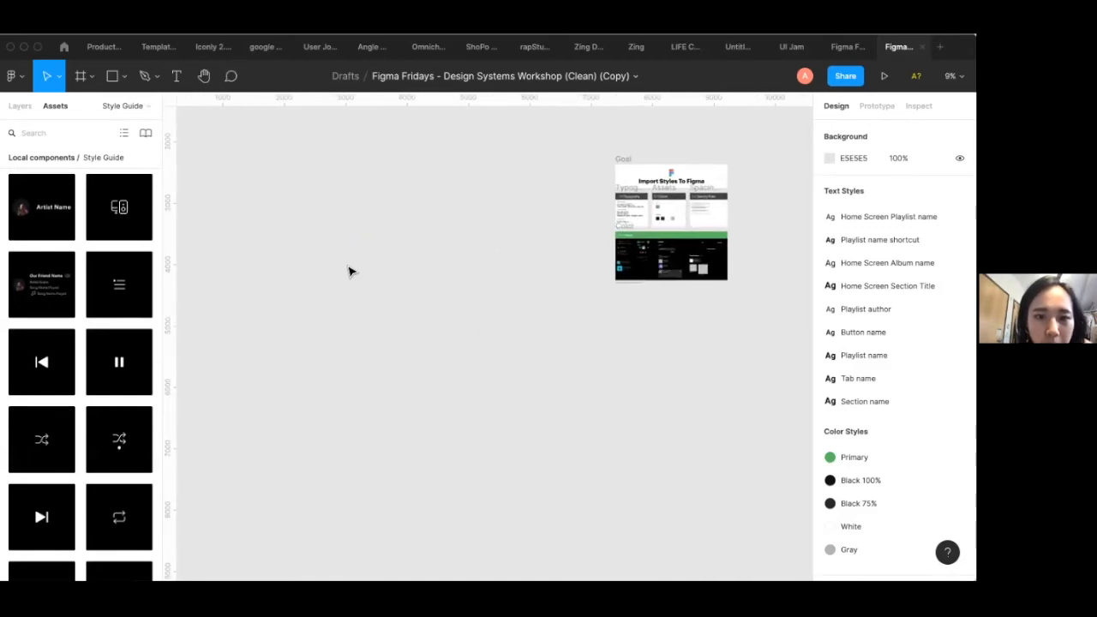
left_click_drag(41, 283, 399, 337)
key("shift+2")
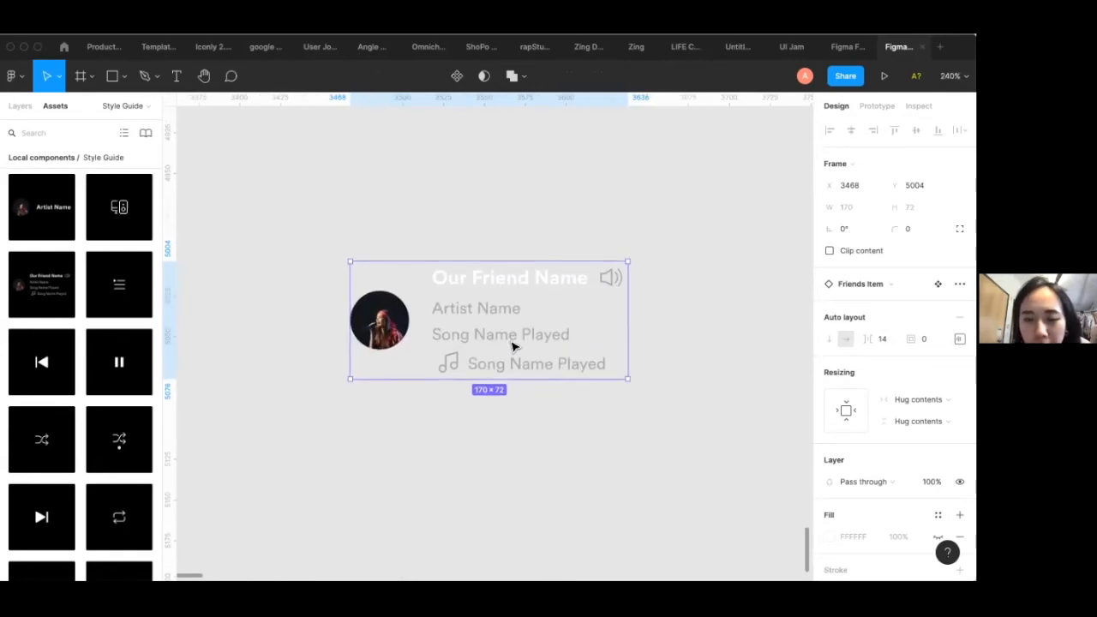
Delete the Friends Item instance from the canvas
scroll(512, 345, "down", 10)
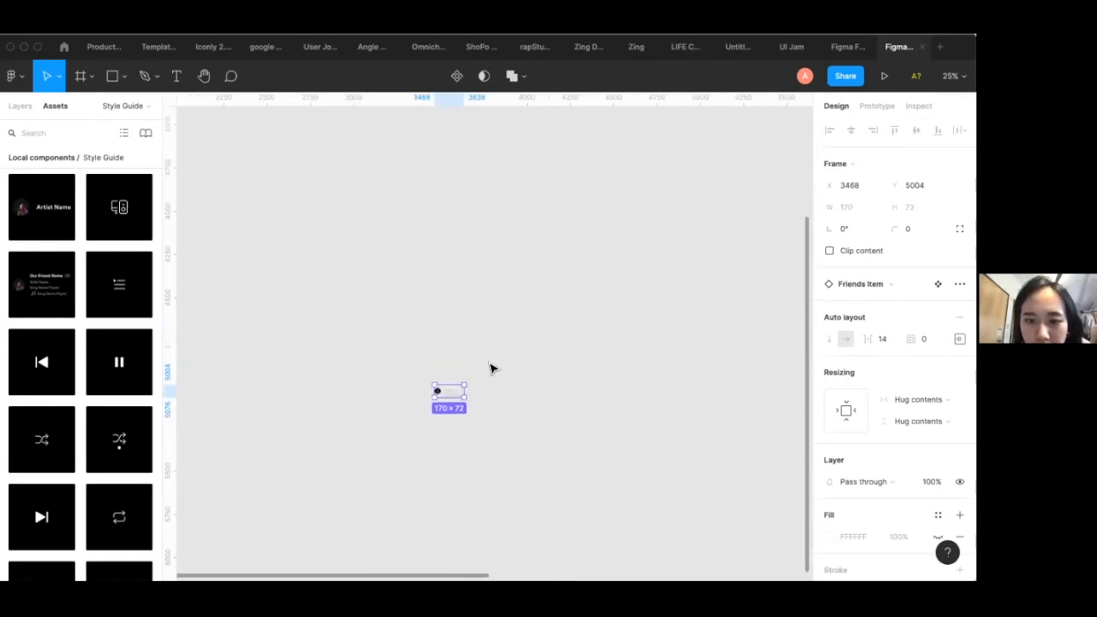
left_click_drag(455, 394, 632, 219)
key("Delete")
Look over the style guide sections and the rest of its local component list, down to the Brand, Button and Icon groups
scroll(633, 219, "down", 5)
scroll(632, 220, "right", 3)
scroll(633, 219, "up", 2)
scroll(557, 292, "up", 5)
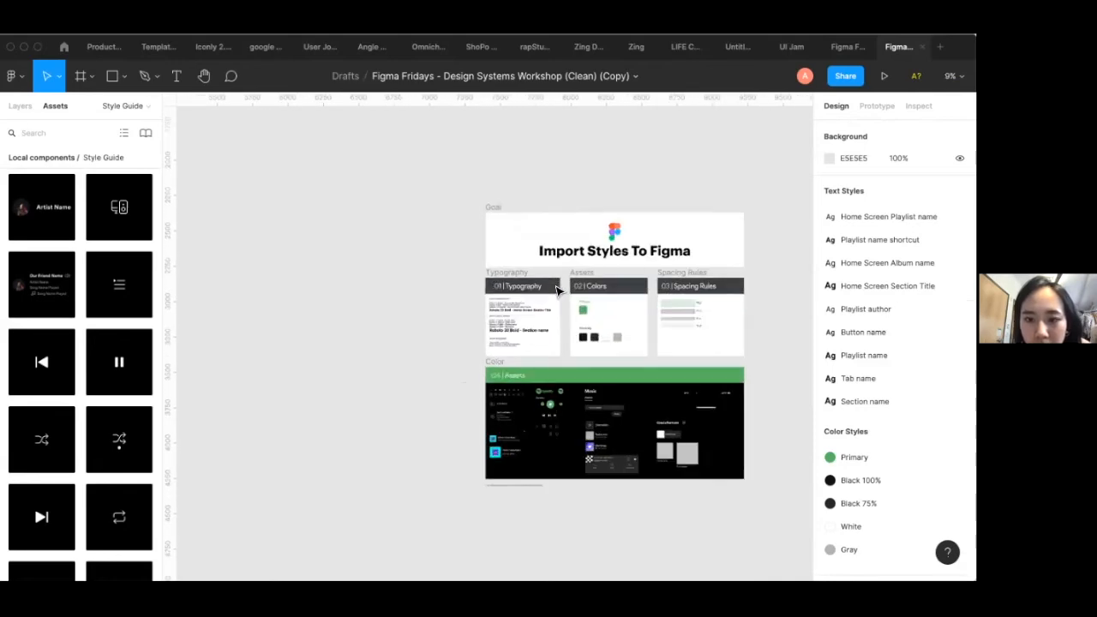
scroll(557, 292, "right", 1)
scroll(512, 419, "up", 4)
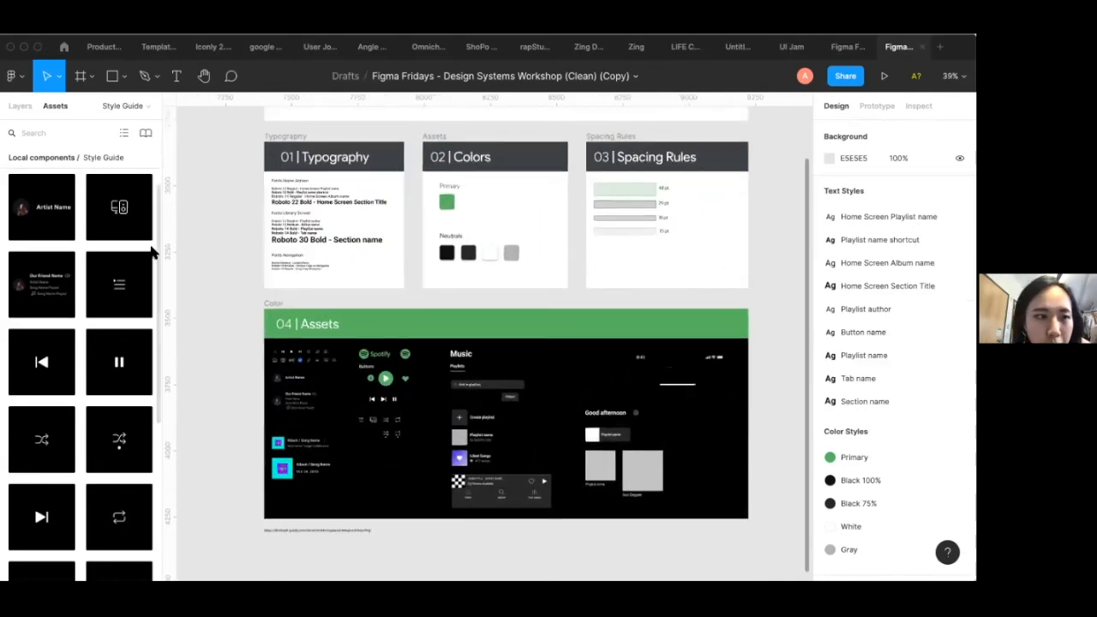
scroll(85, 291, "down", 3)
scroll(86, 289, "down", 2)
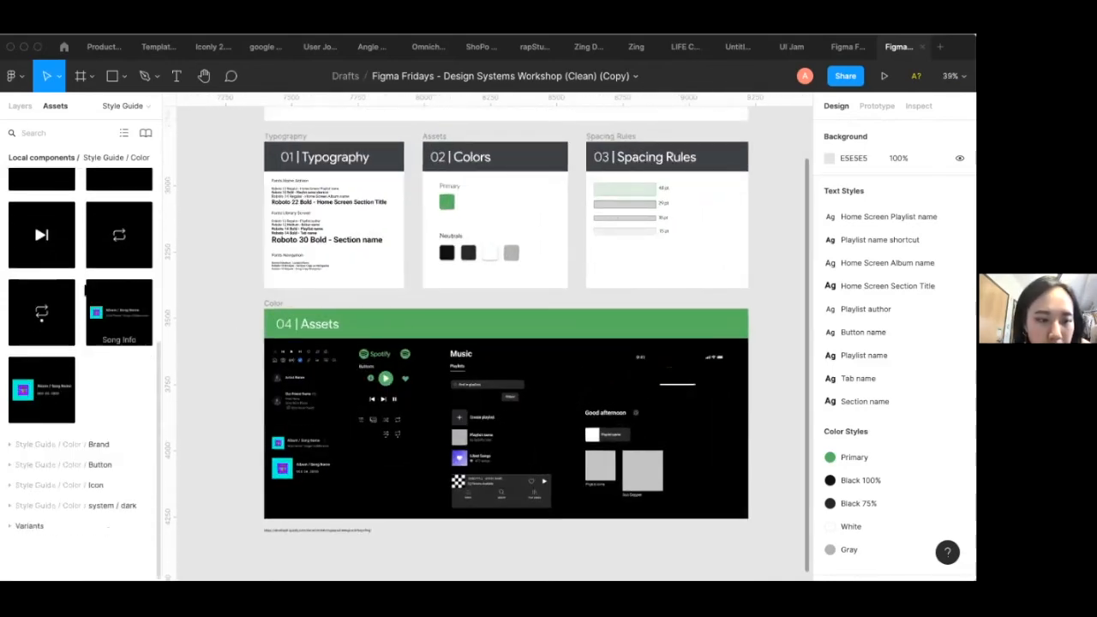
scroll(82, 343, "up", 10)
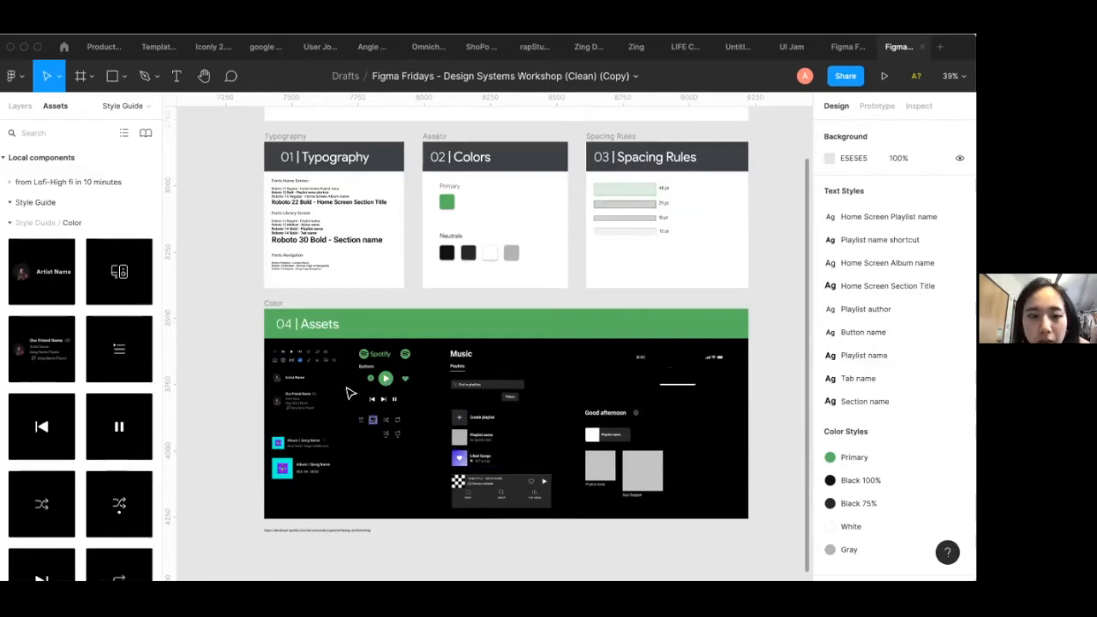
Enlarge the page list in the layers view and open the Recreate components page
left_click(20, 106)
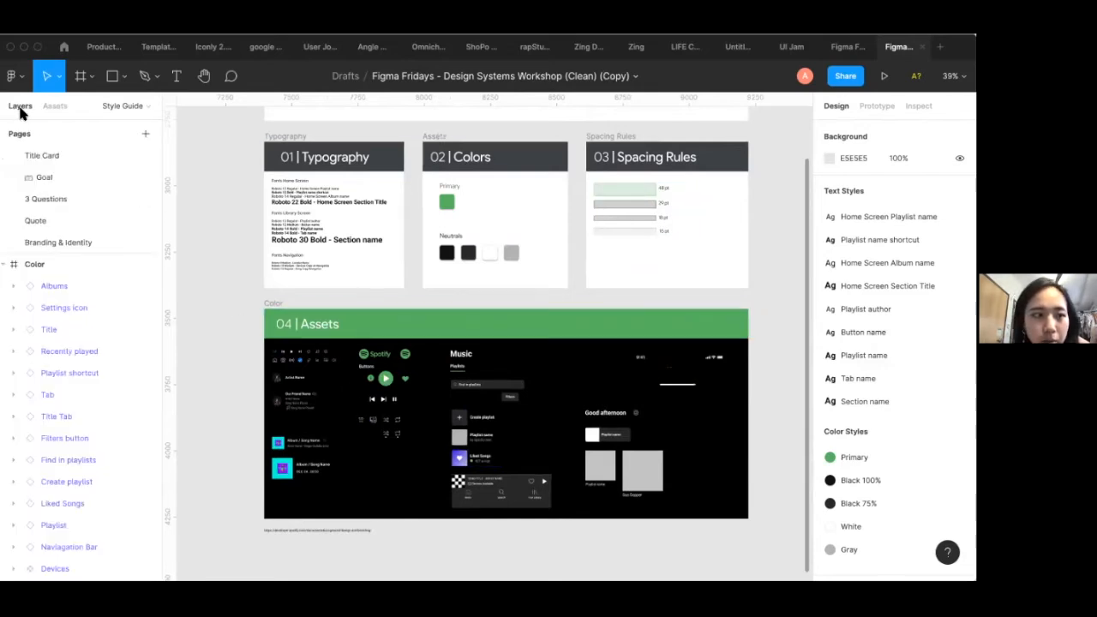
left_click_drag(78, 253, 79, 363)
scroll(68, 269, "down", 2)
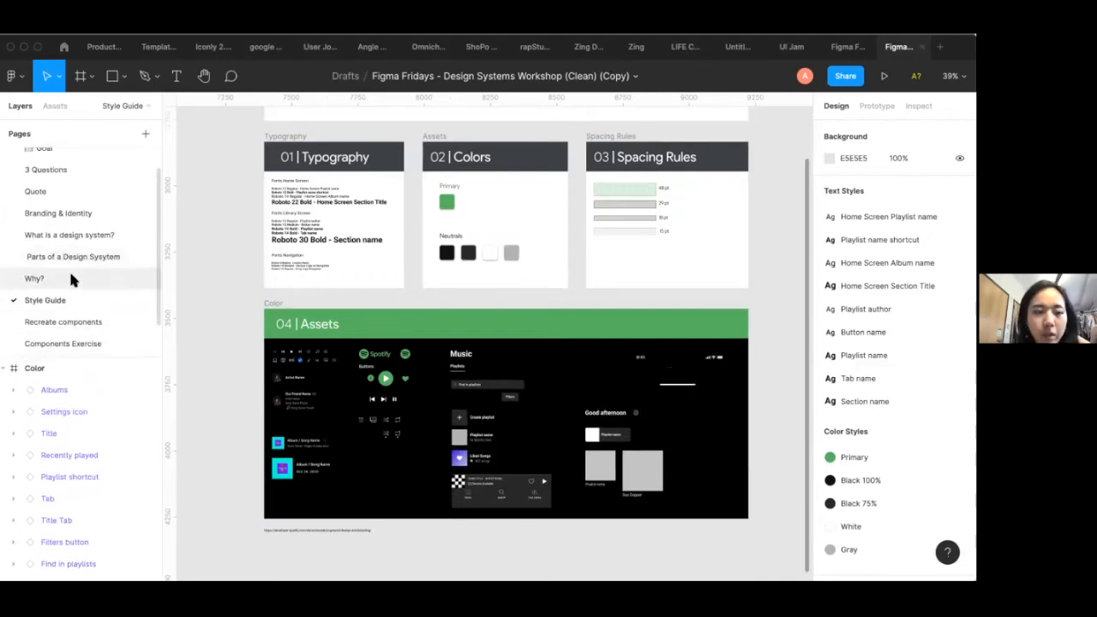
left_click(86, 322)
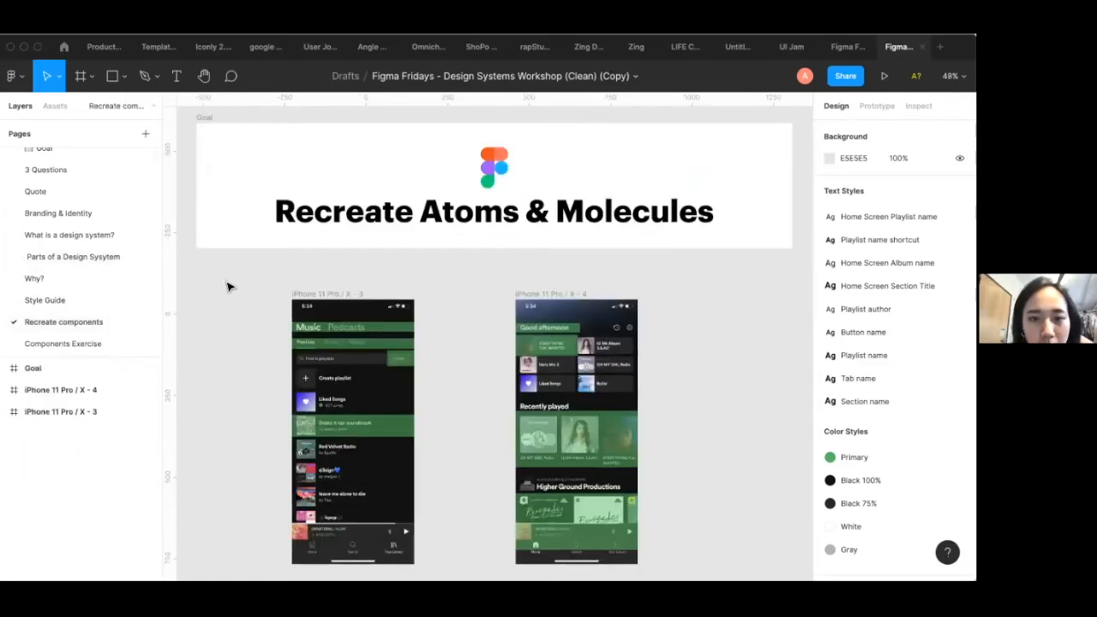
Examine the green-highlighted interface elements on the iPhone 11 Pro / X - 3 playlist screen
key("minus")
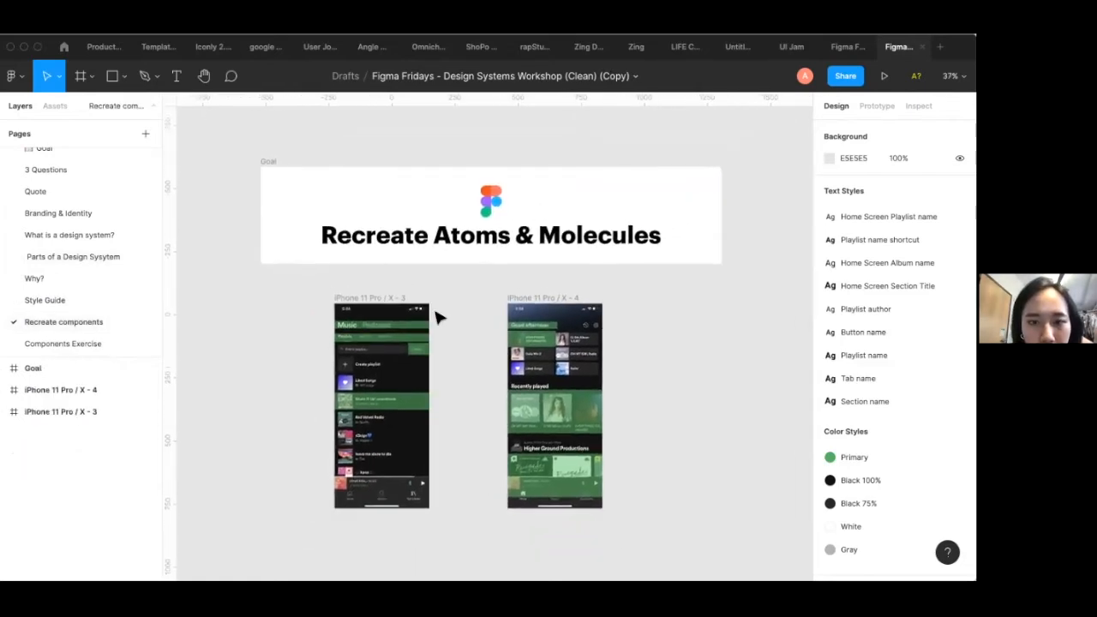
scroll(435, 317, "up", 5)
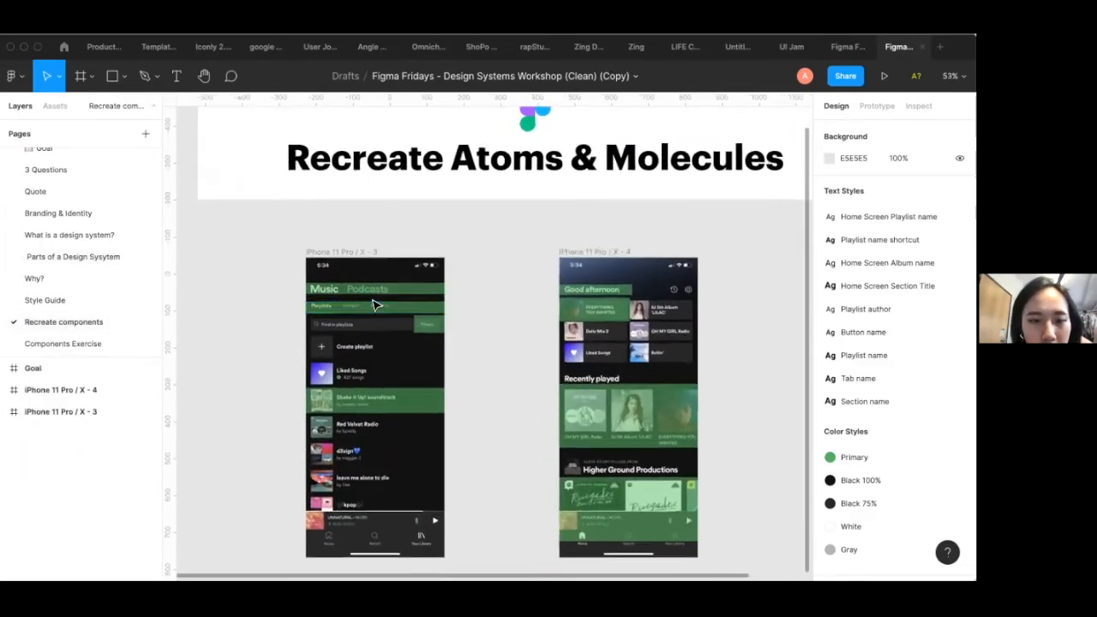
scroll(373, 304, "up", 5)
scroll(375, 304, "down", 2)
scroll(375, 304, "left", 2)
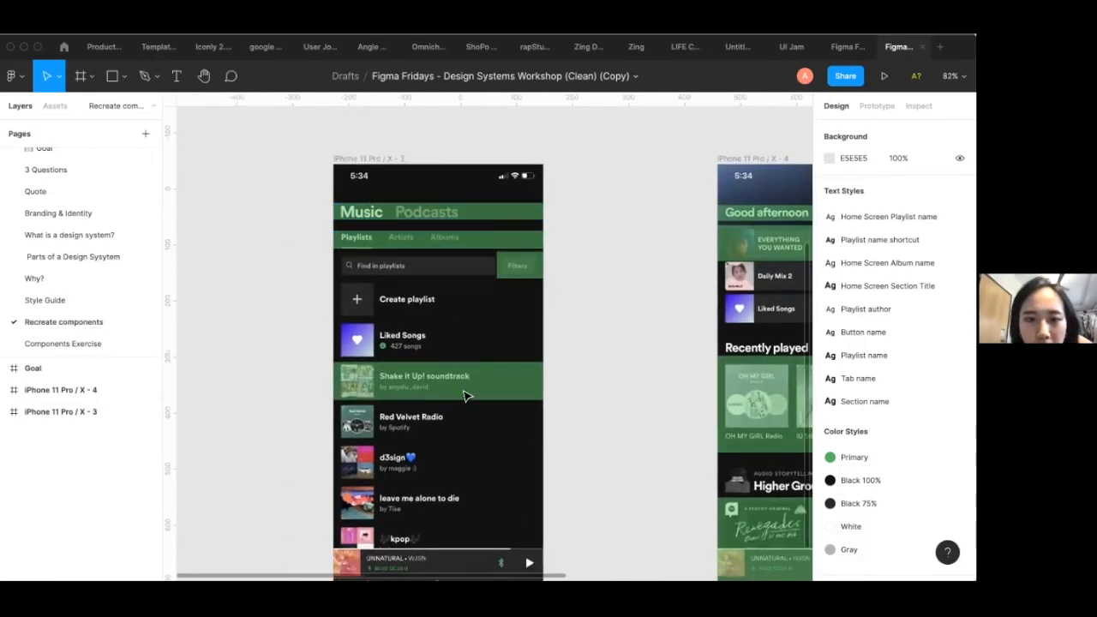
scroll(451, 403, "down", 2)
scroll(452, 403, "right", 3)
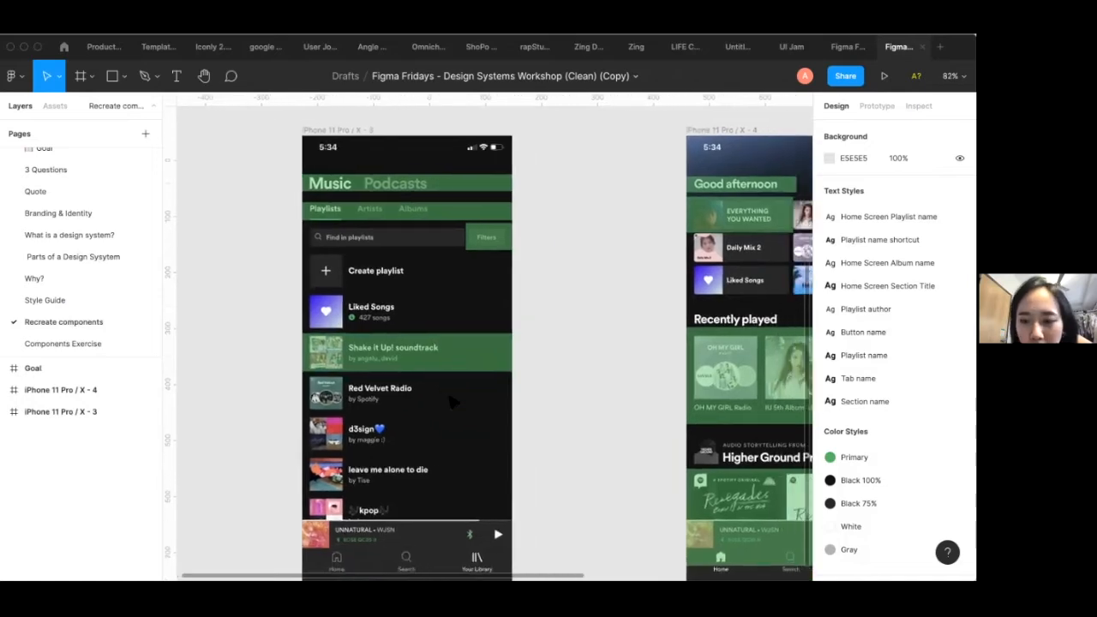
scroll(451, 403, "up", 2)
scroll(452, 402, "left", 3)
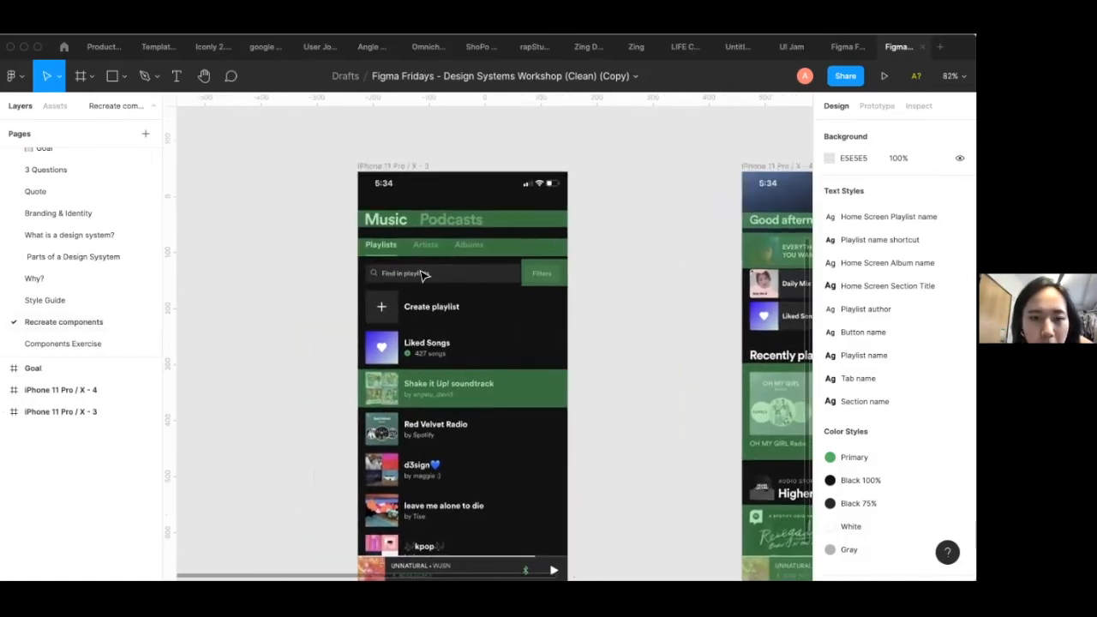
scroll(58, 324, "down", 1)
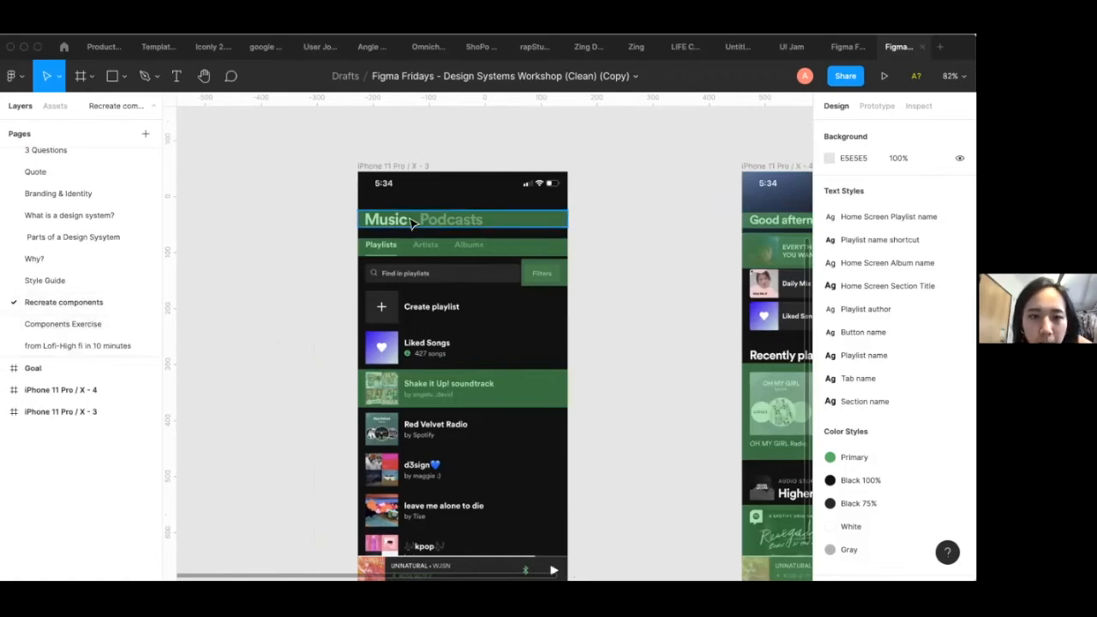
Add a "Music" text layer, set it to auto width, and place it over the Music heading in iPhone 11 Pro / X - 3
scroll(412, 223, "up", 5)
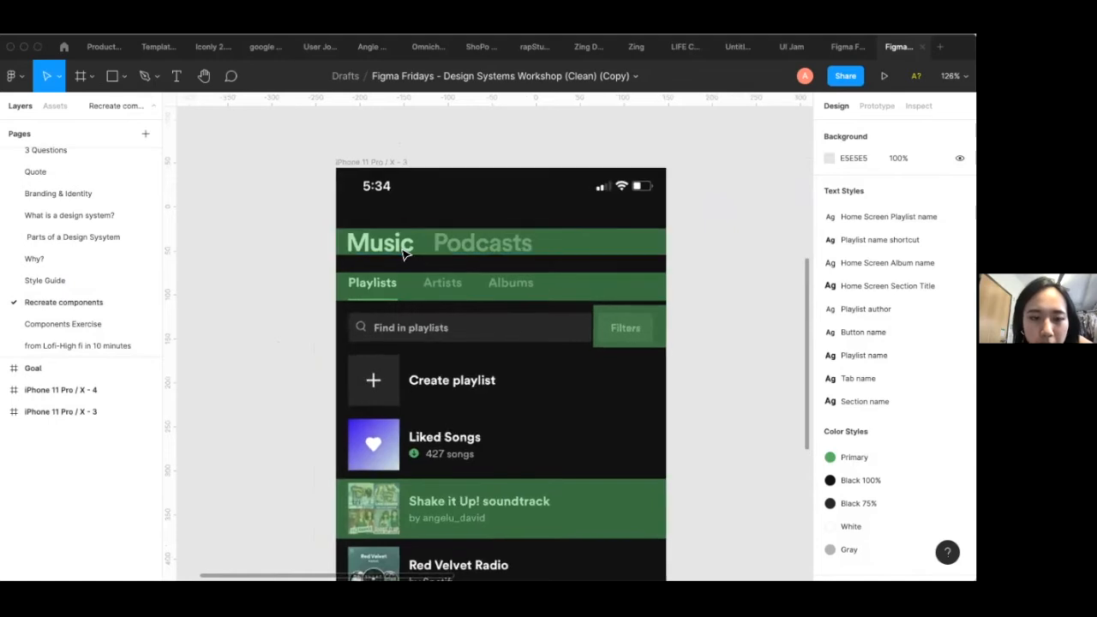
scroll(406, 250, "up", 2)
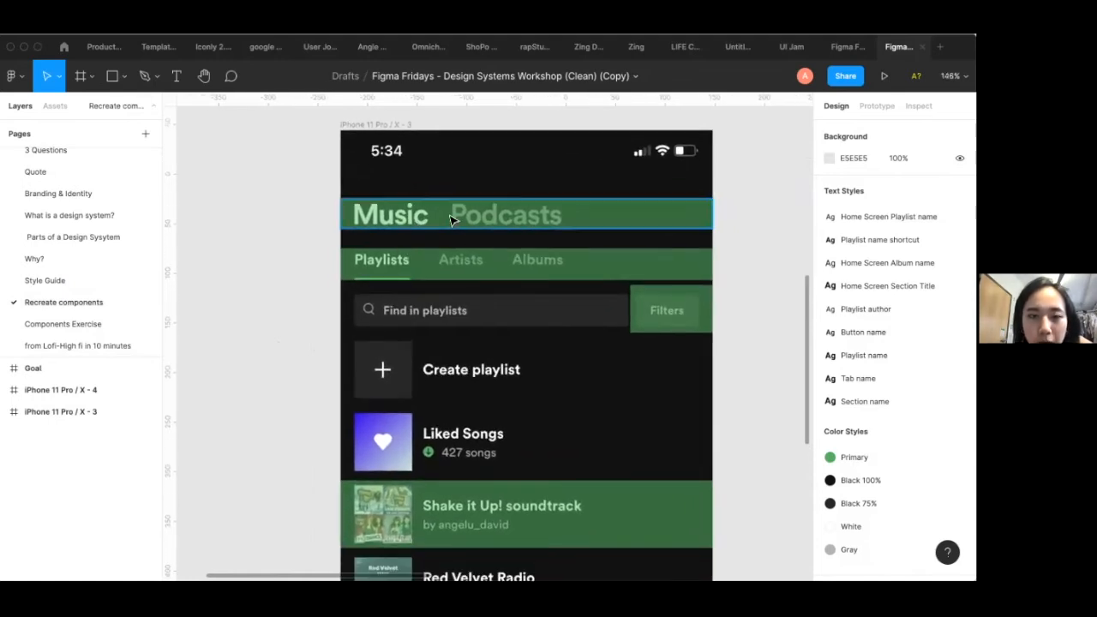
scroll(451, 220, "up", 3)
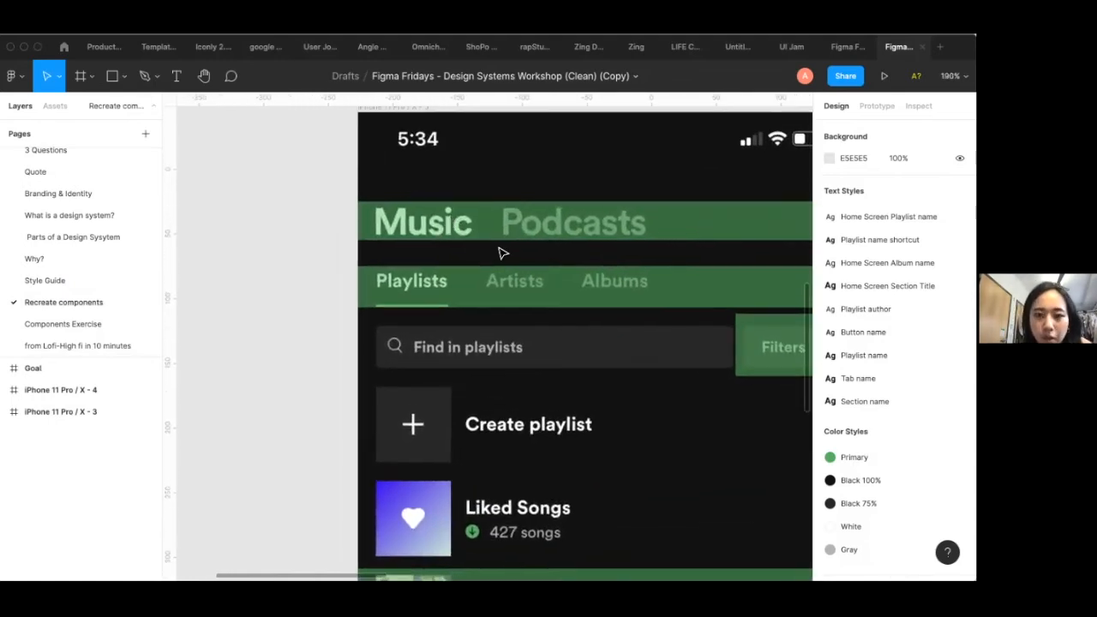
scroll(364, 247, "right", 3)
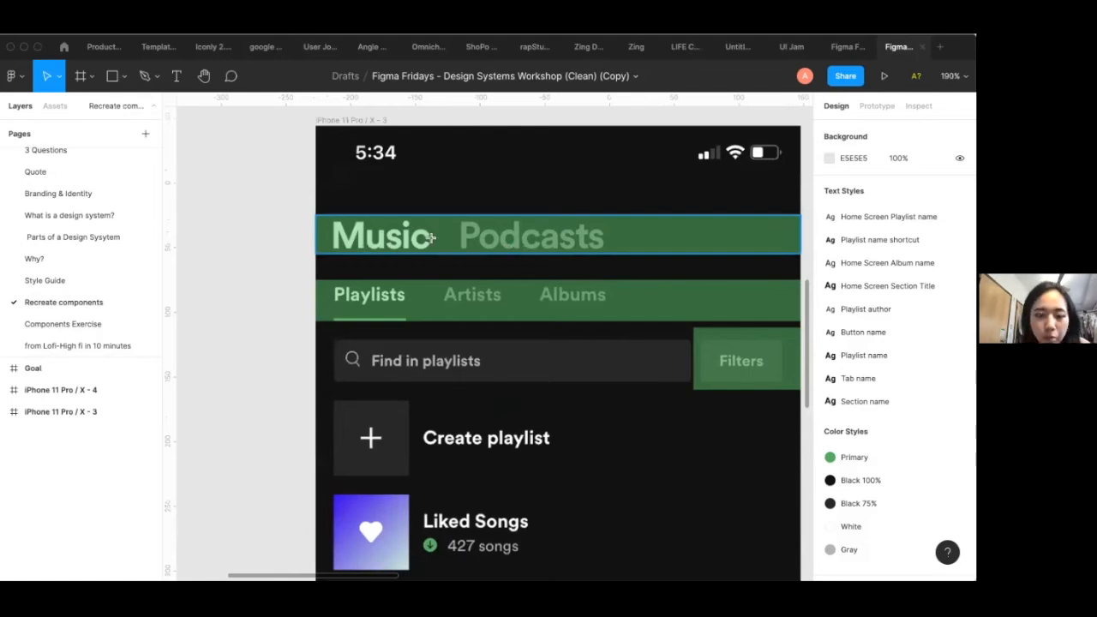
key("t")
left_click_drag(229, 198, 295, 223)
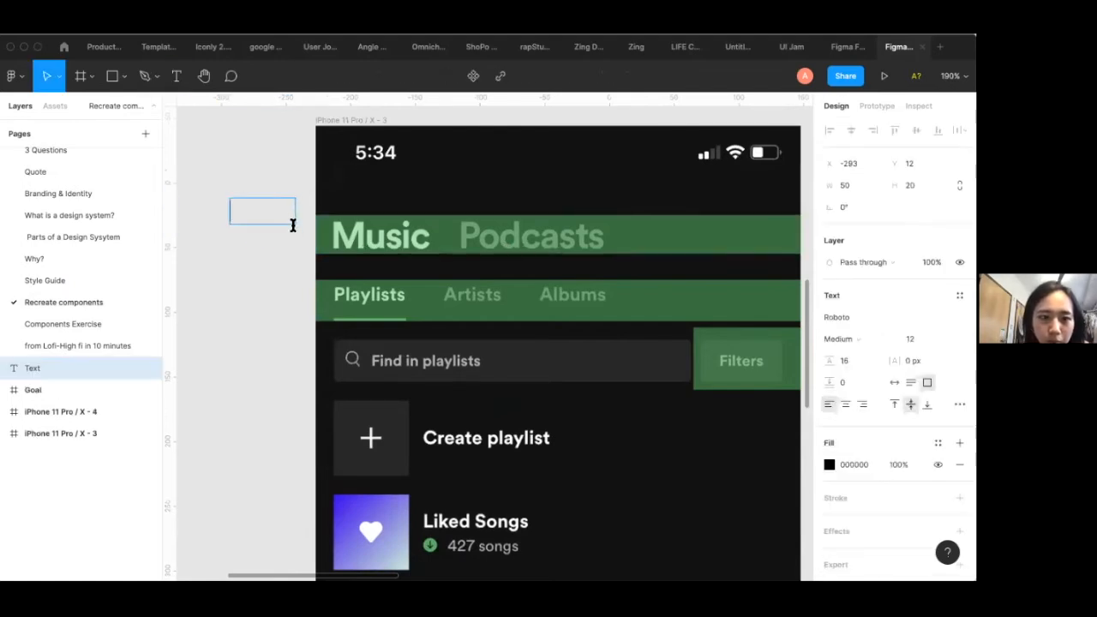
type("Music")
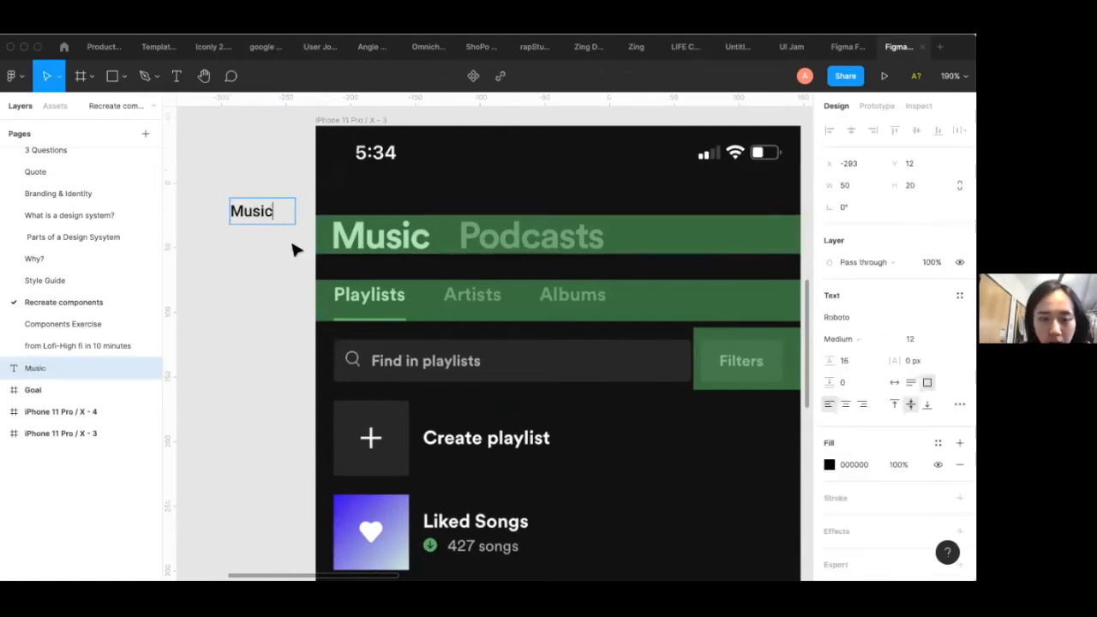
key("Escape")
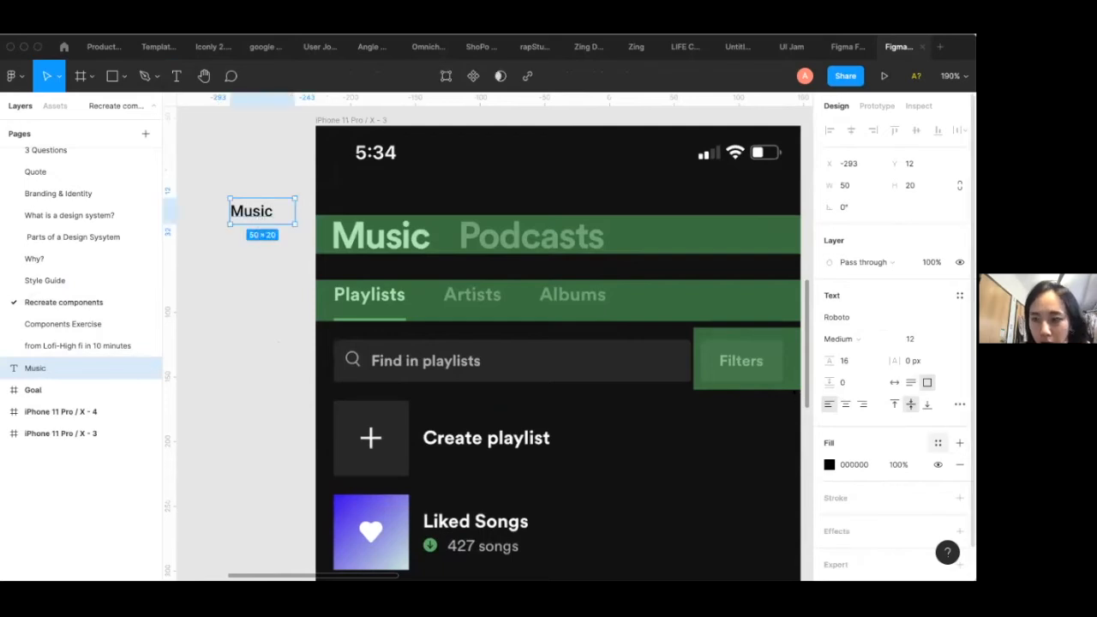
left_click(893, 382)
left_click_drag(247, 215, 349, 245)
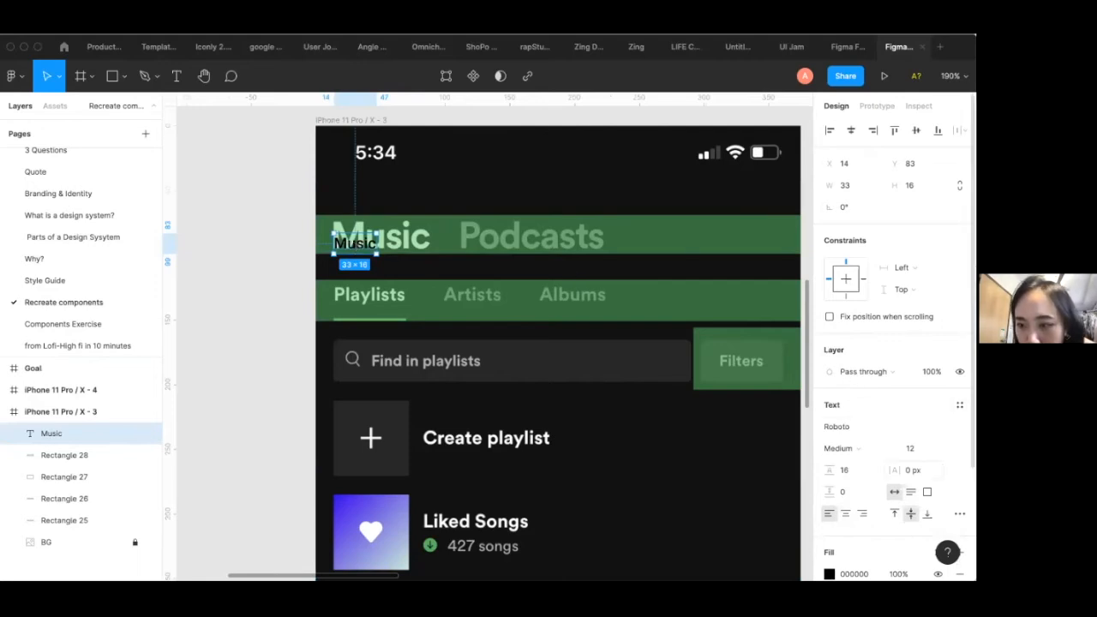
Try the Home Screen Section Title text style on the Music text, then detach it
left_click(945, 448)
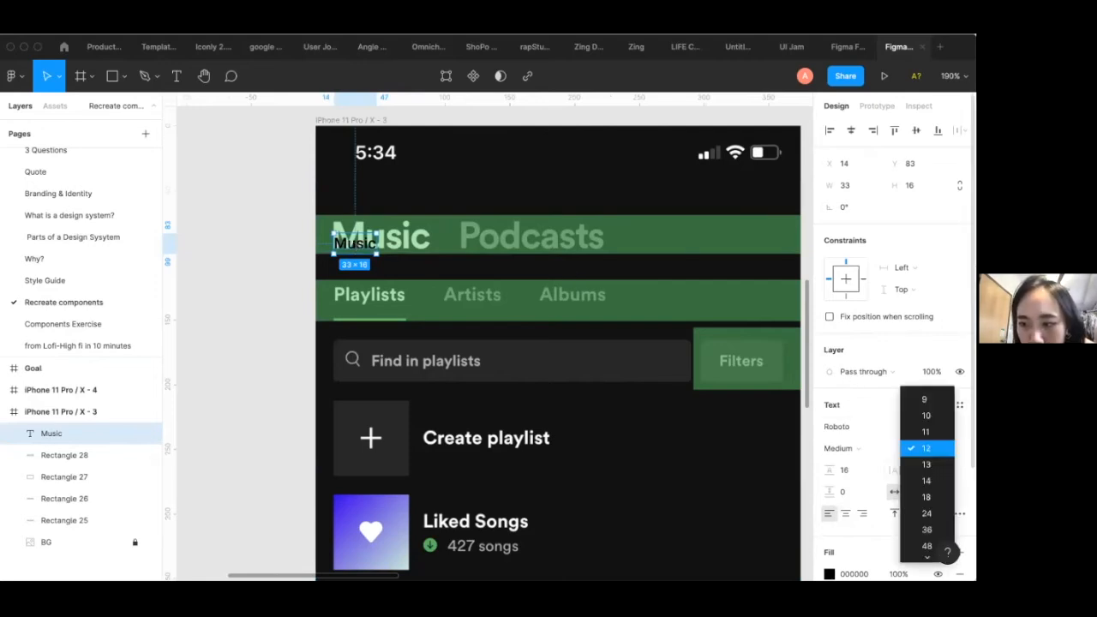
left_click(944, 448)
left_click(959, 404)
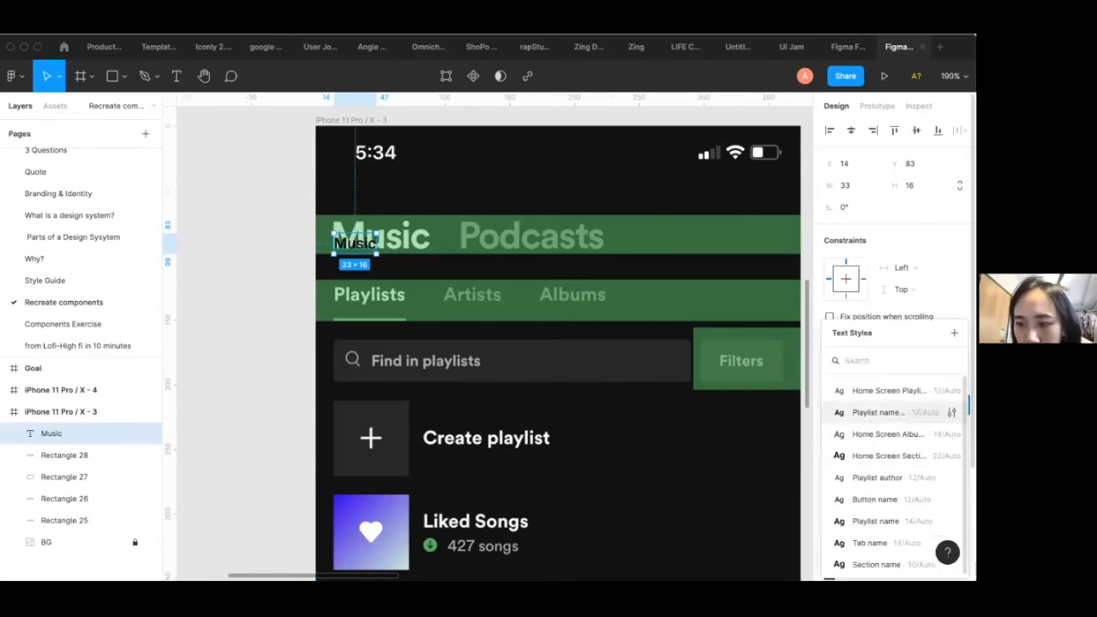
left_click(875, 455)
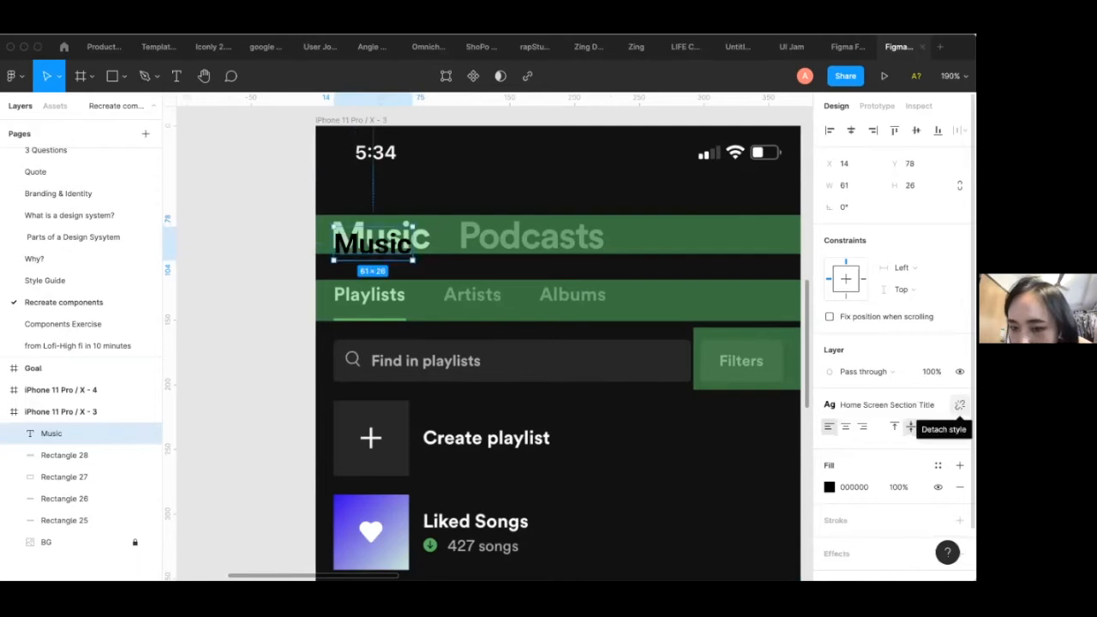
left_click(959, 405)
left_click(958, 404)
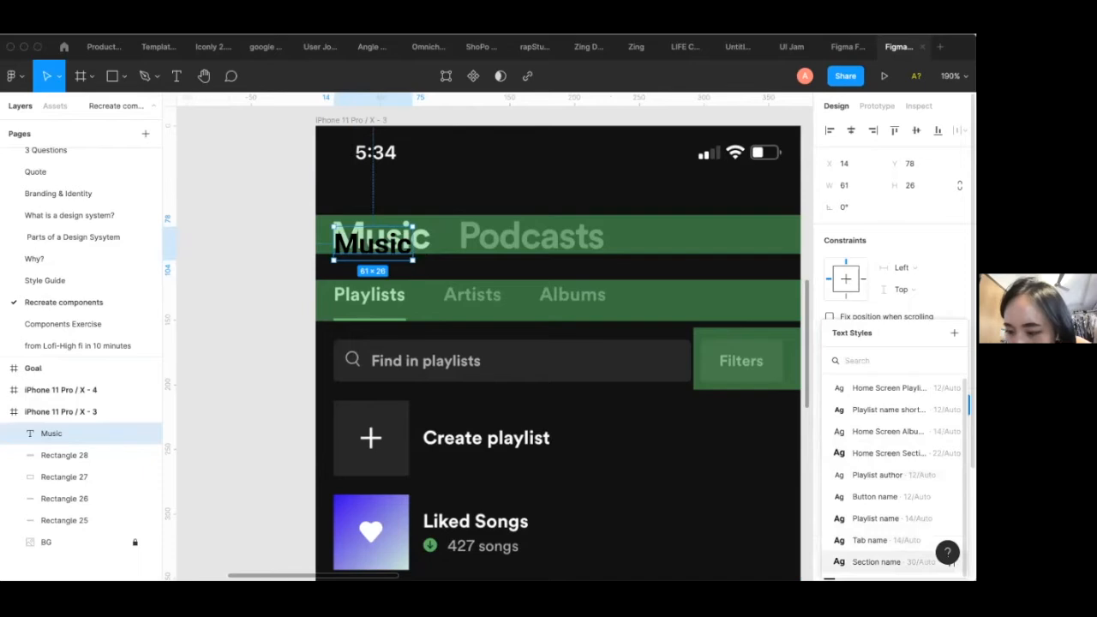
Apply the Section name text style to the Music text and nudge it to X 12, Y 68 over the original heading
left_click(875, 561)
key("Up")
key("Up")
key("Up")
key("Up")
key("Up")
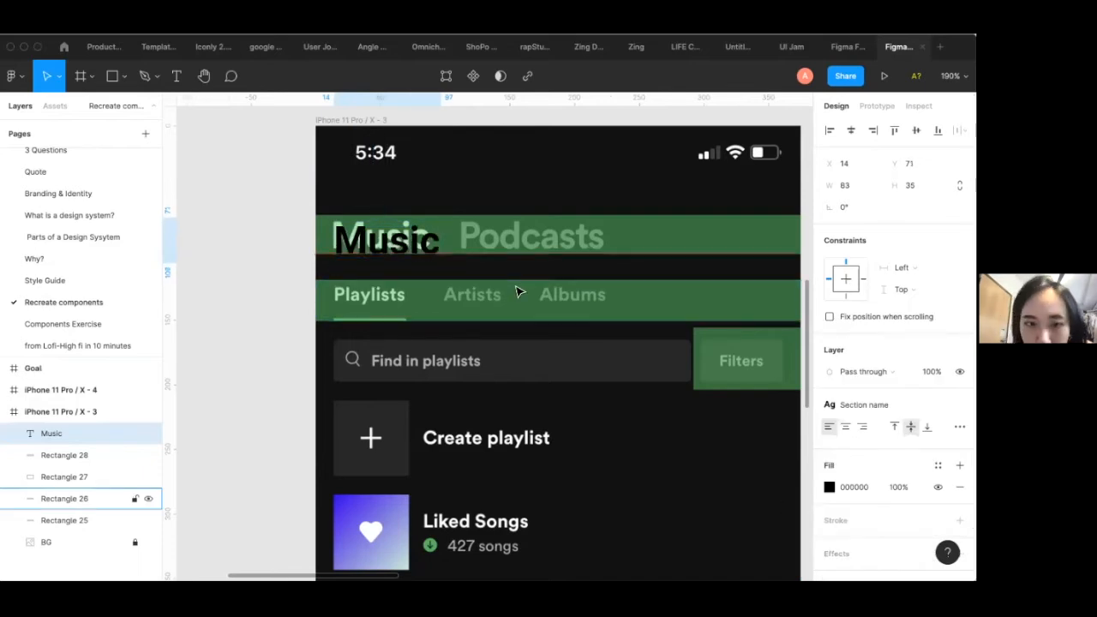
key("Left")
key("Left")
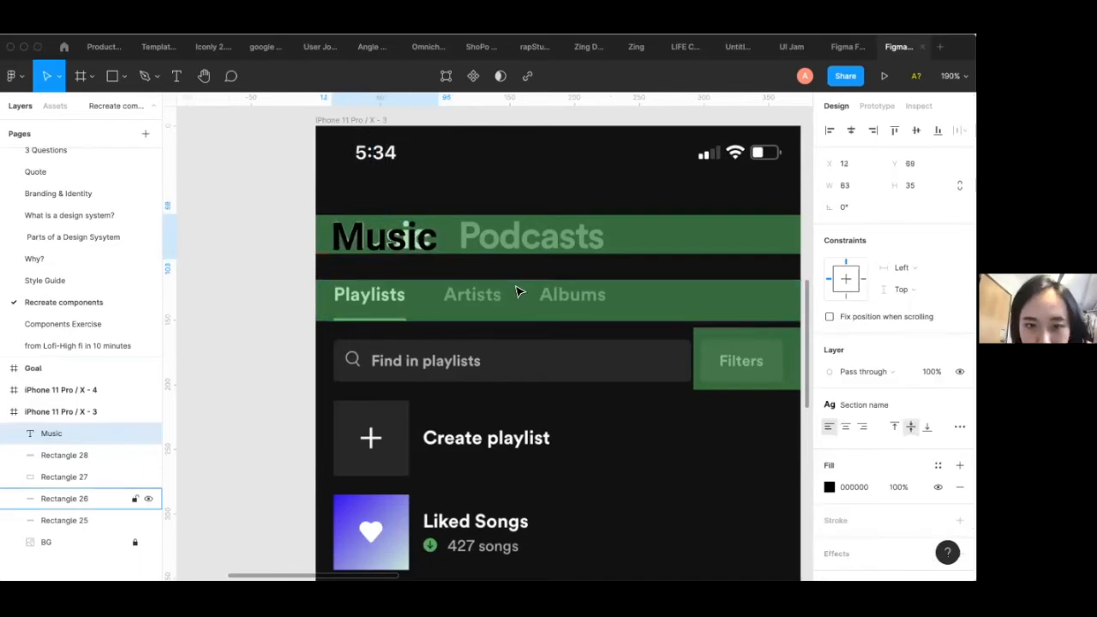
Duplicate the Music text over the Podcasts heading in iPhone 11 Pro / X - 3 and change the copy's wording to "Podcasts"
left_click_drag(426, 245, 528, 248)
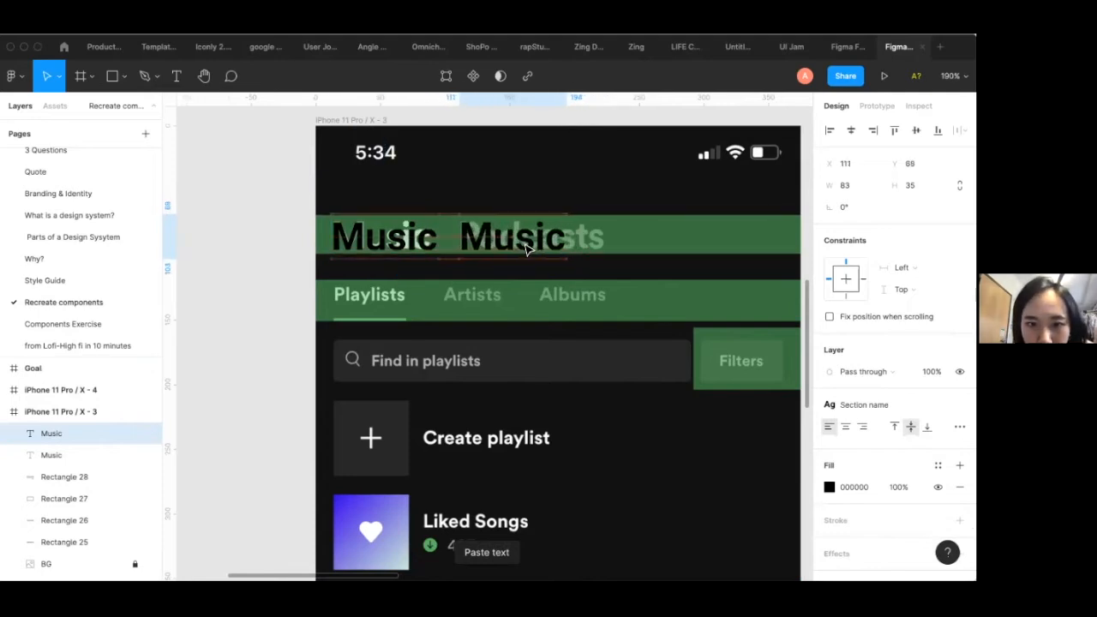
double_click(528, 248)
type("Podc")
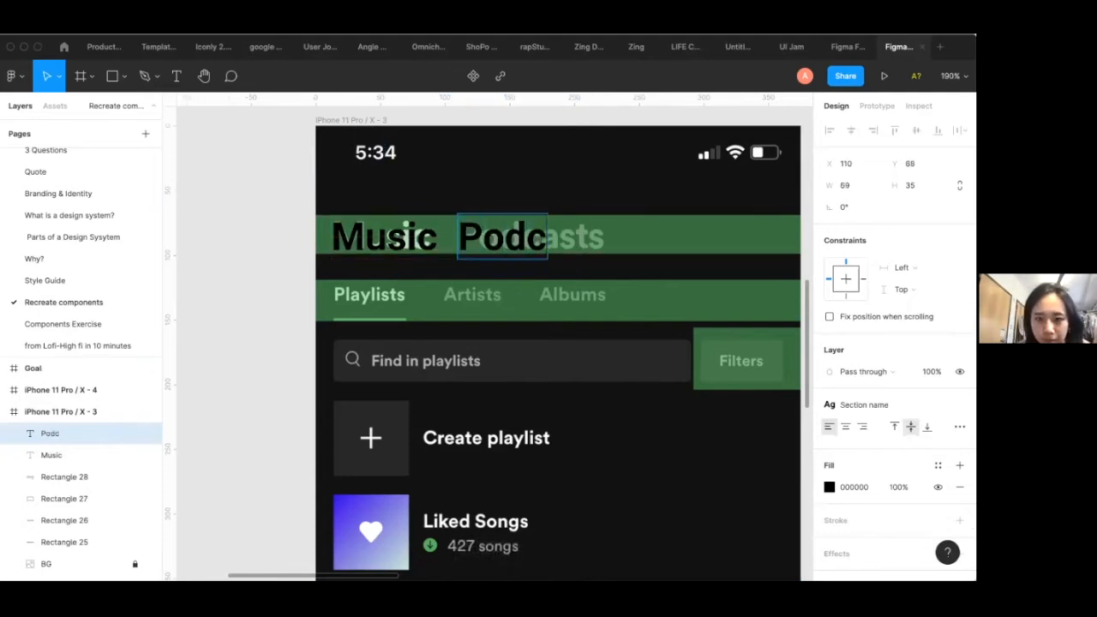
type("asts")
key("Escape")
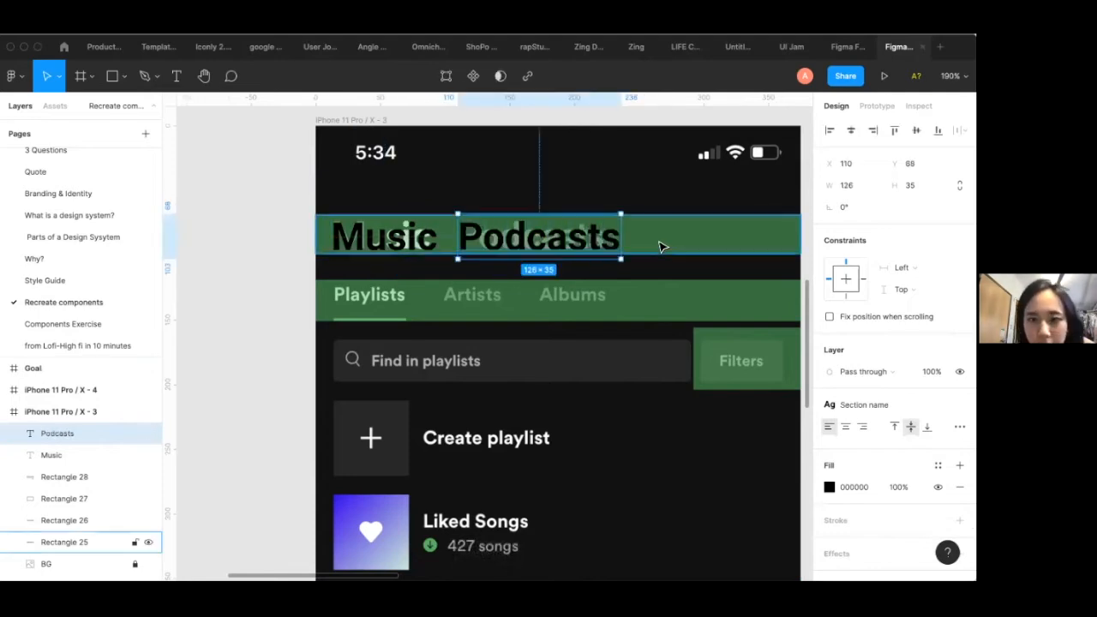
scroll(252, 303, "down", 3)
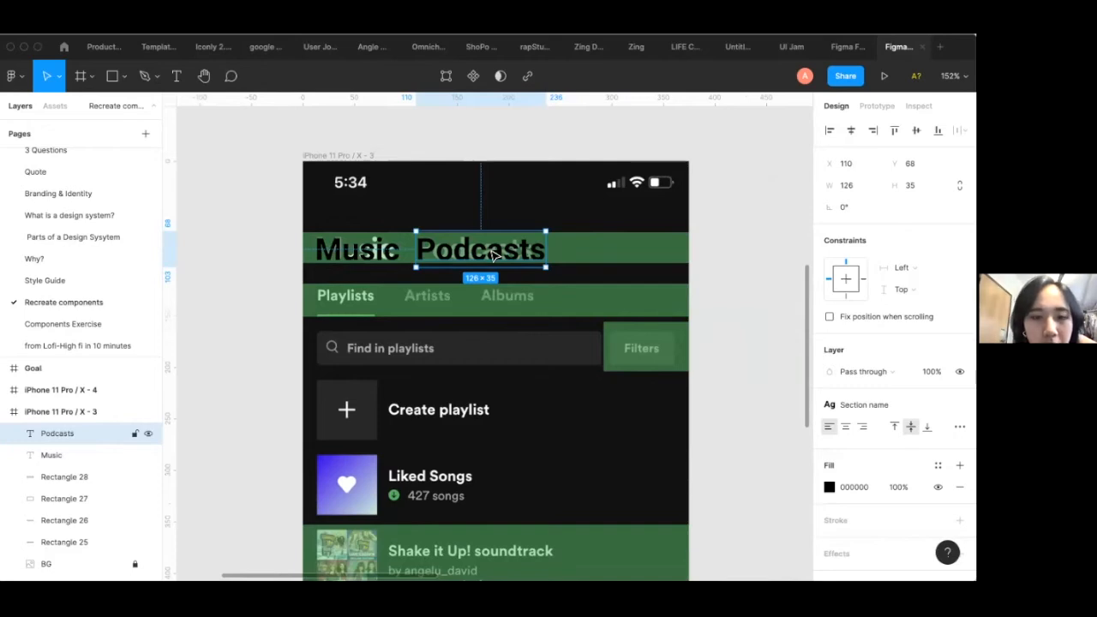
Check the Components Exercise page for reference and return to the Recreate components page
left_click(364, 257)
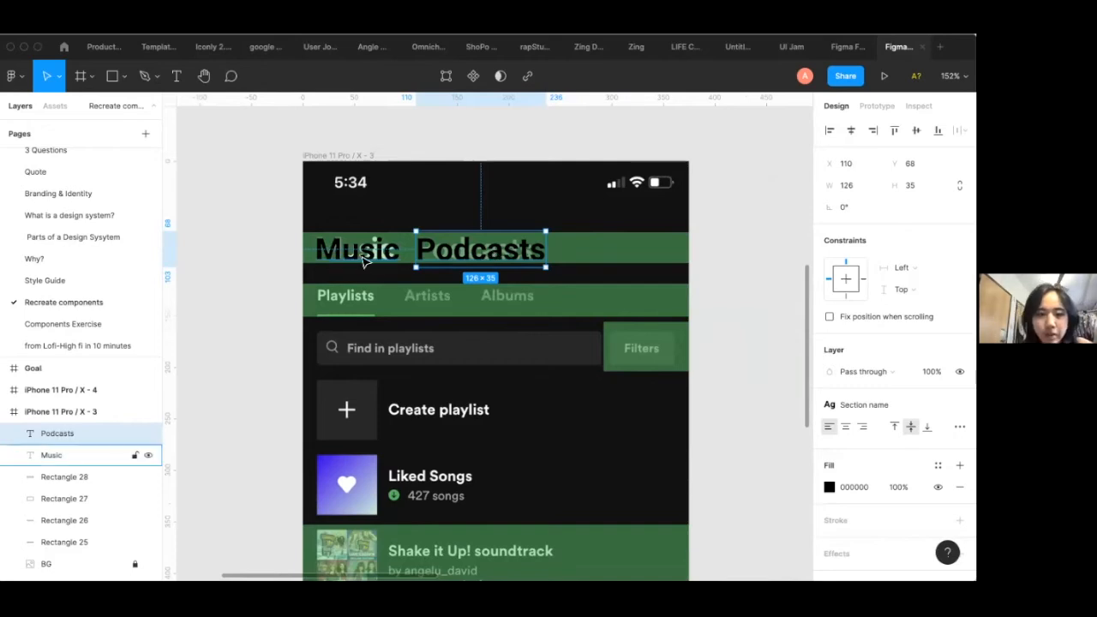
left_click(88, 326)
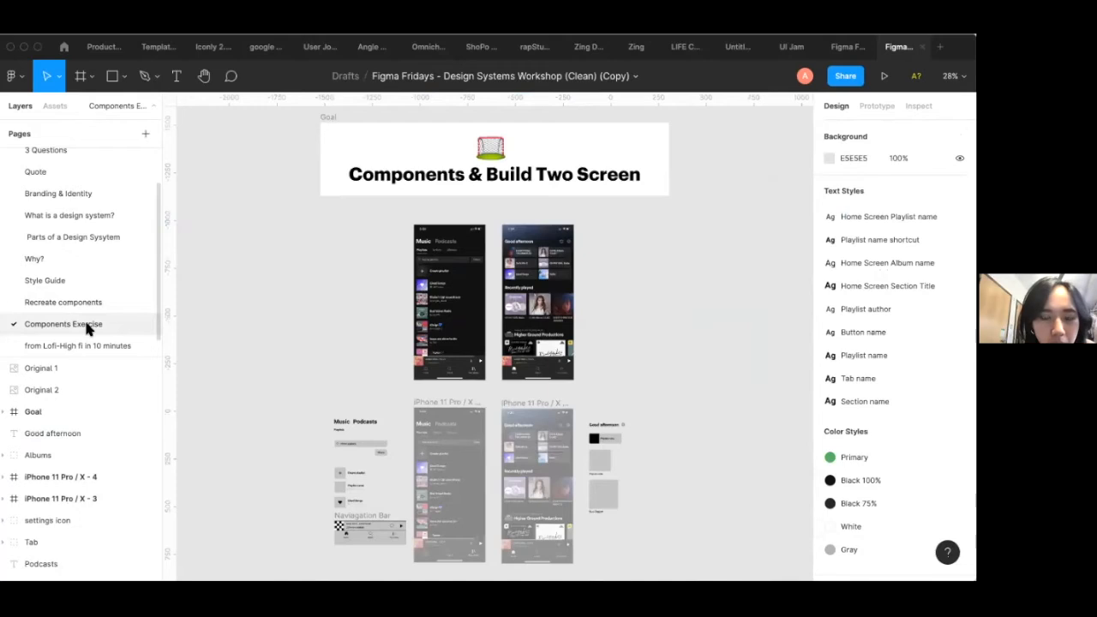
left_click(66, 296)
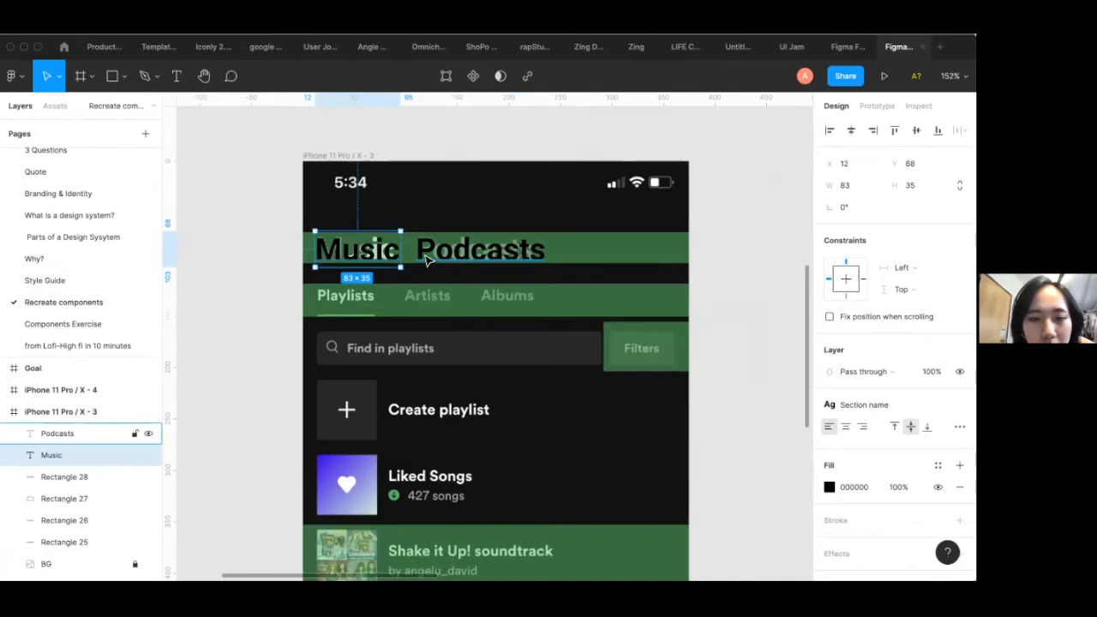
Apply the White color style to the fill of the Music text
scroll(456, 257, "down", 1)
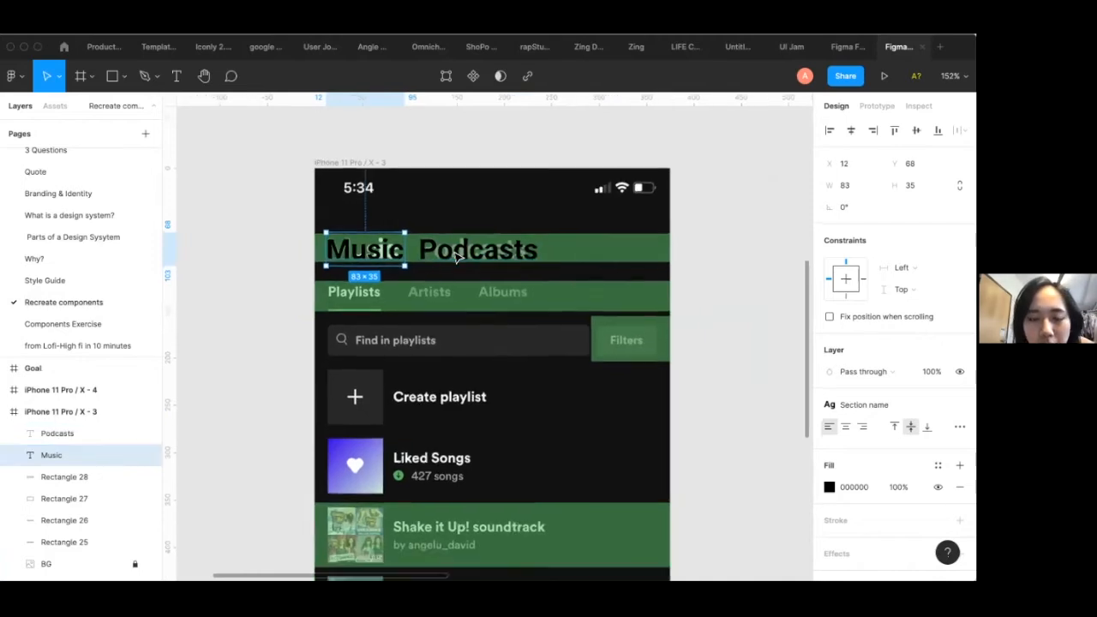
scroll(456, 257, "down", 1)
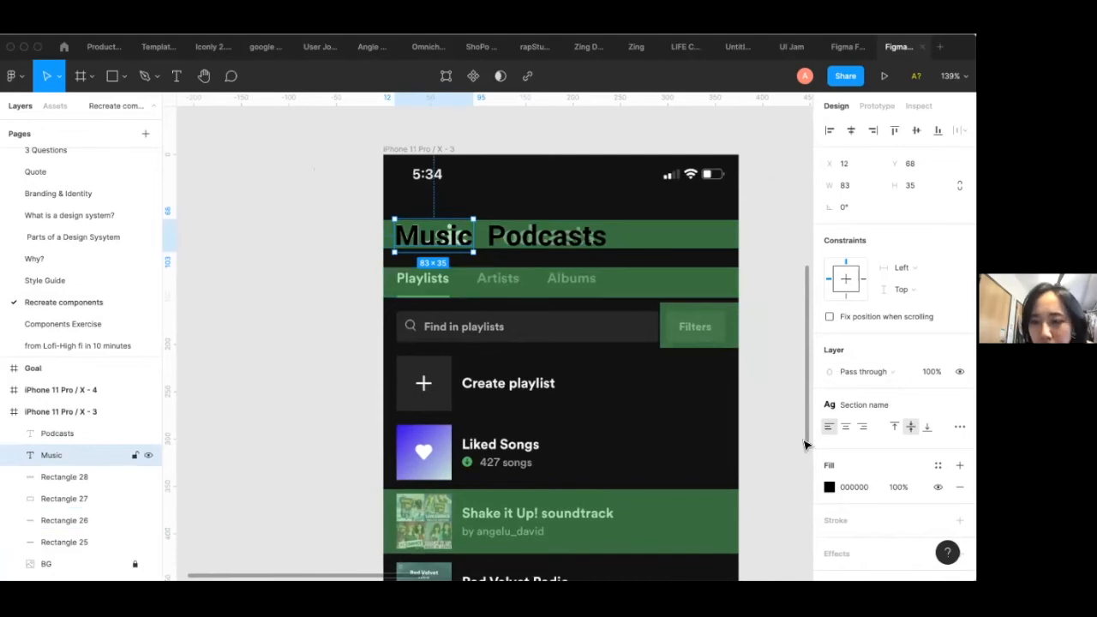
left_click(937, 466)
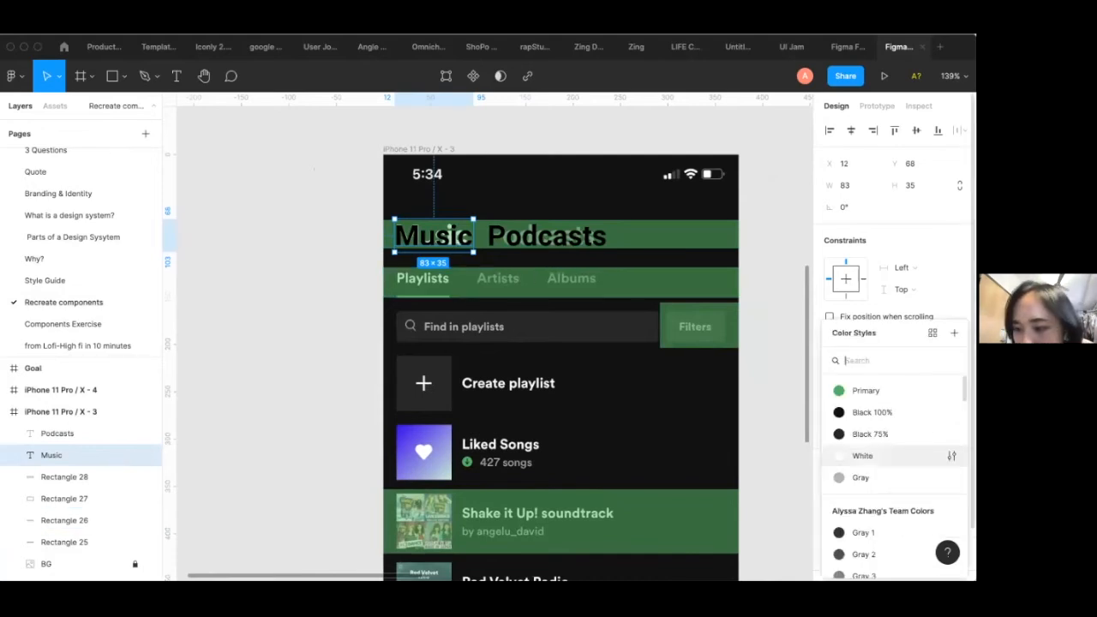
key("Escape")
left_click(536, 236)
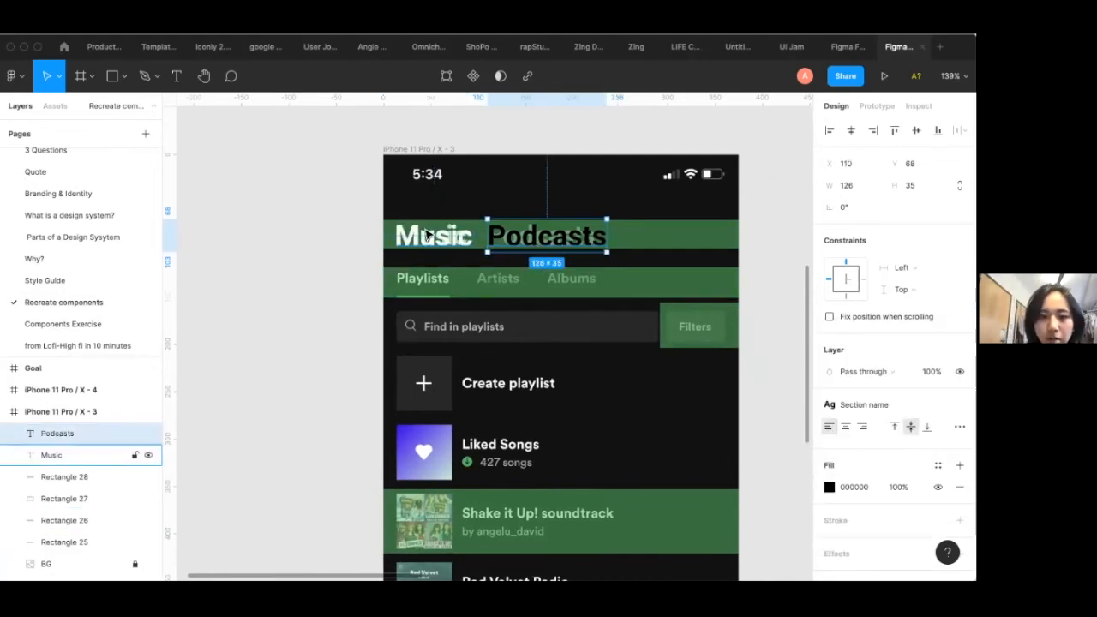
left_click(425, 234, "shift")
left_click(565, 246)
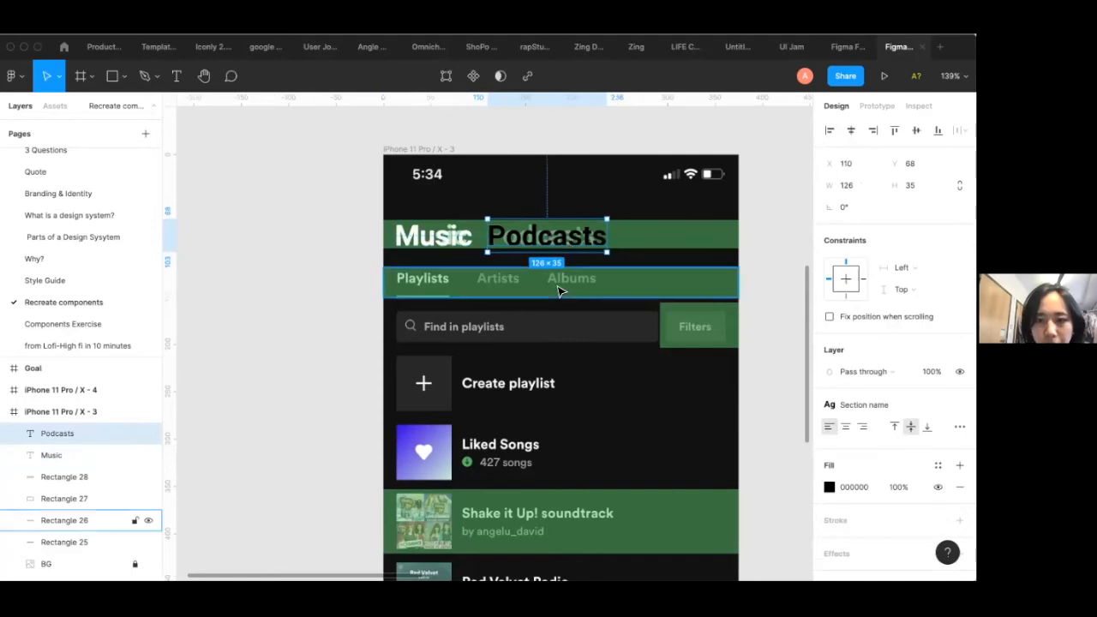
left_click(324, 314)
Add a "Playlists" text layer on the empty canvas beside iPhone 11 Pro / X - 3
scroll(574, 277, "down", 2)
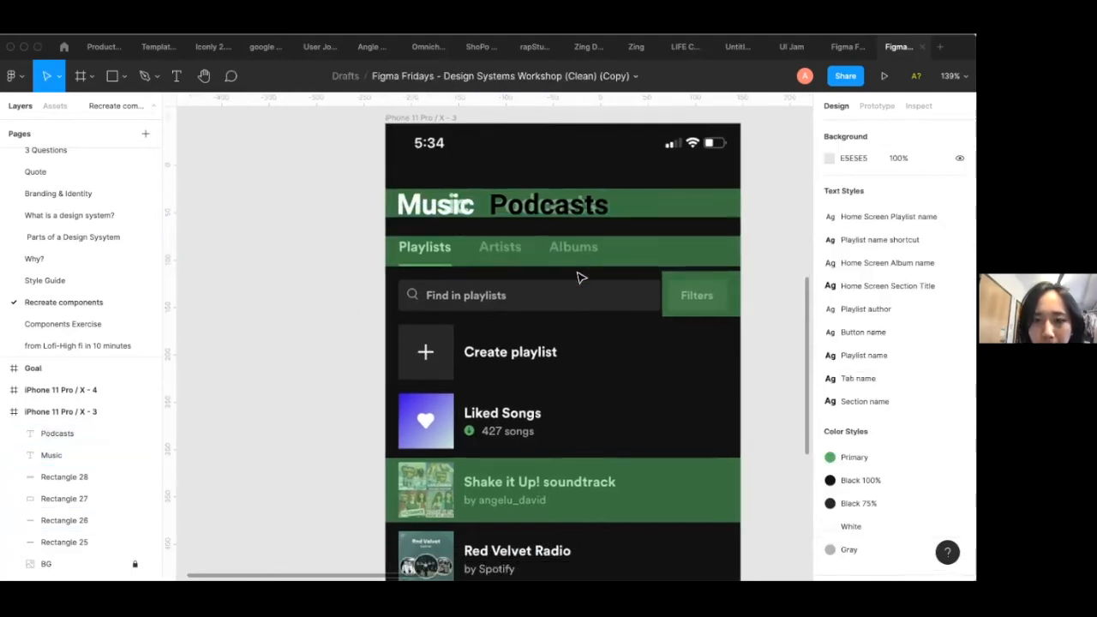
scroll(432, 249, "up", 3)
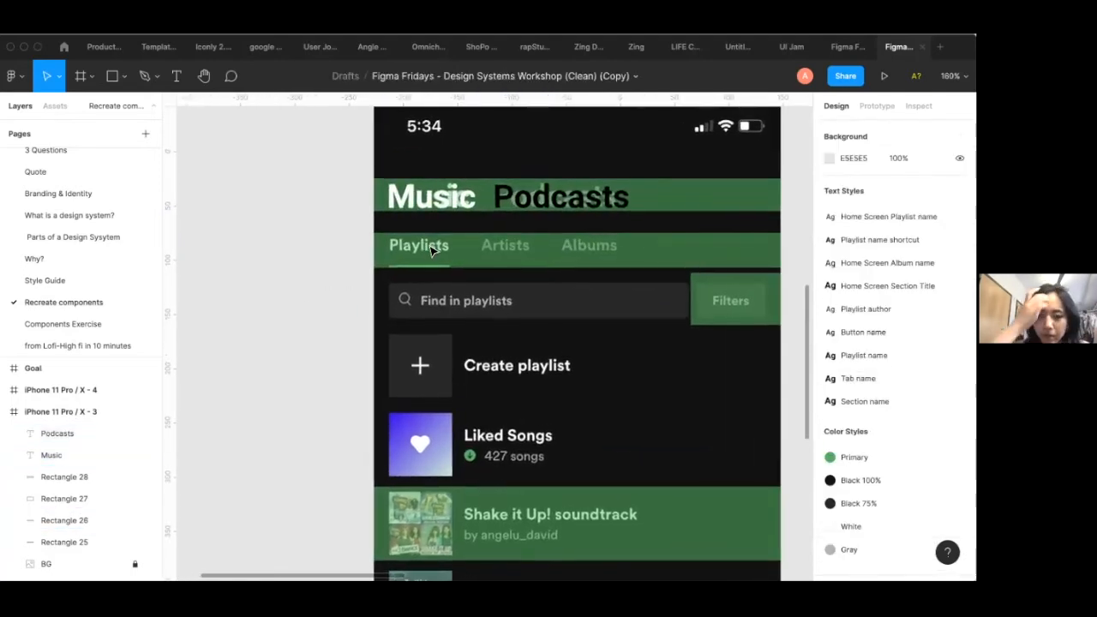
key("t")
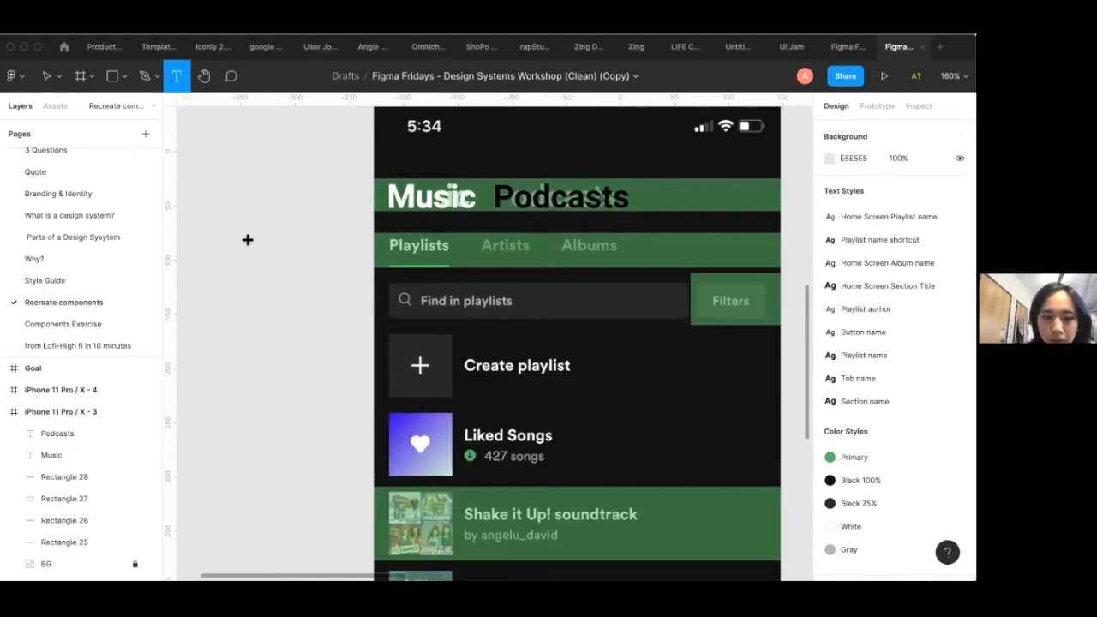
left_click_drag(234, 234, 319, 272)
type("Playlists")
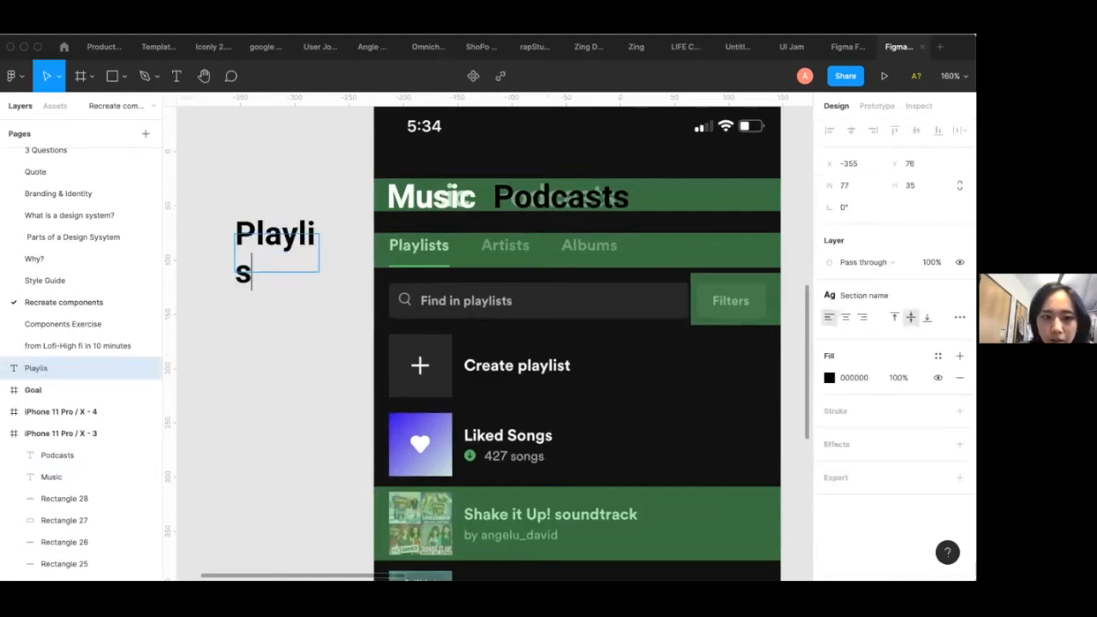
key("Escape")
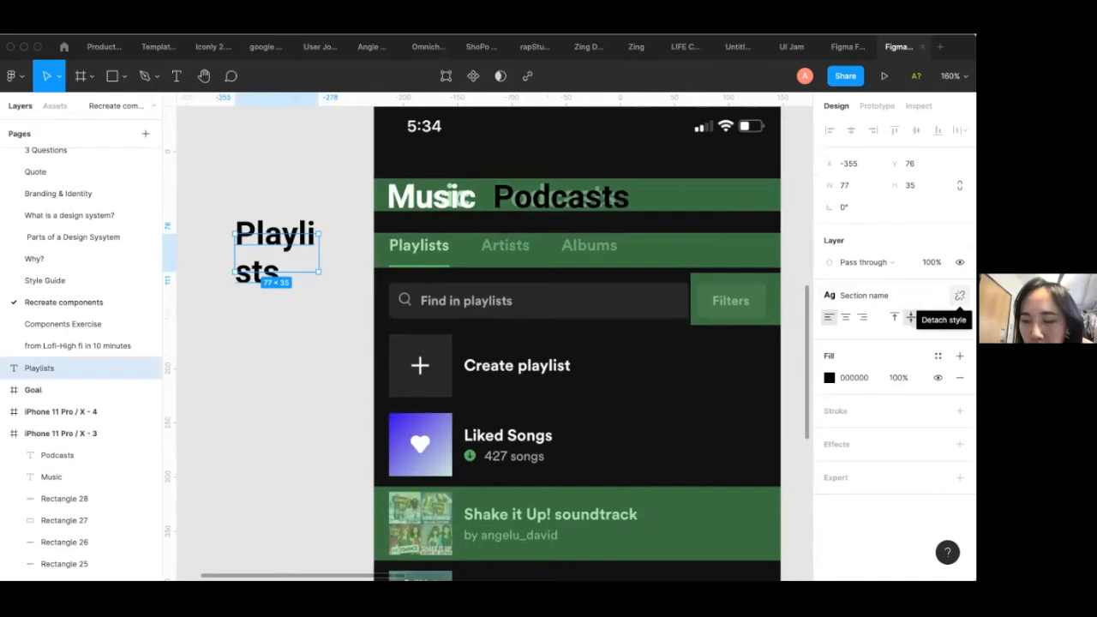
Replace the Playlists text's Section name style with the Tab name text style and set its resizing to auto width
left_click(959, 294)
left_click(959, 295)
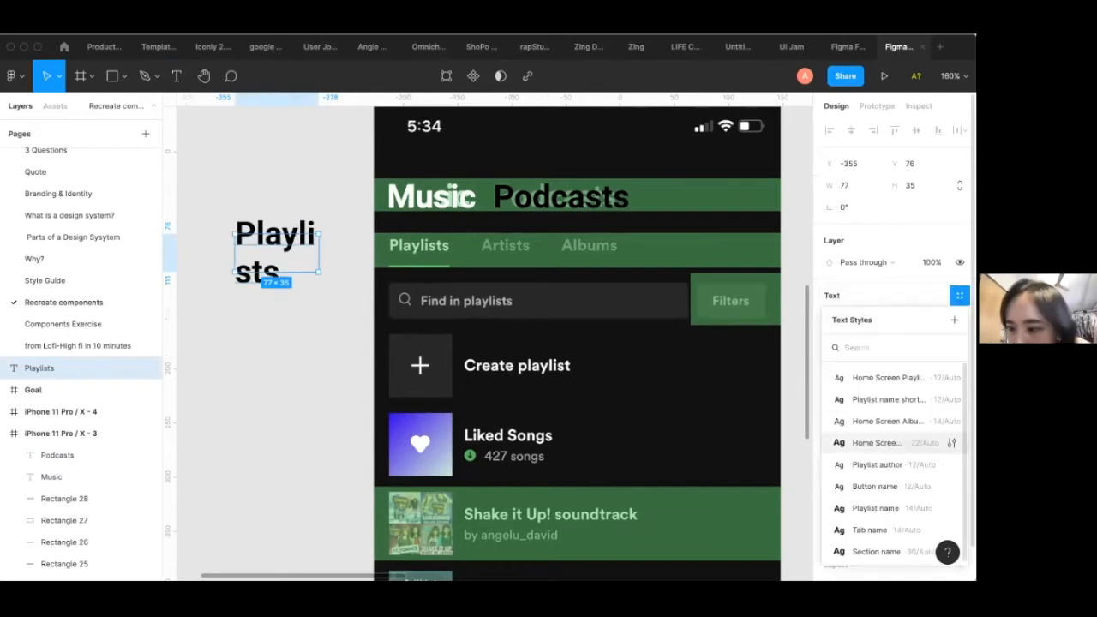
scroll(895, 447, "down", 1)
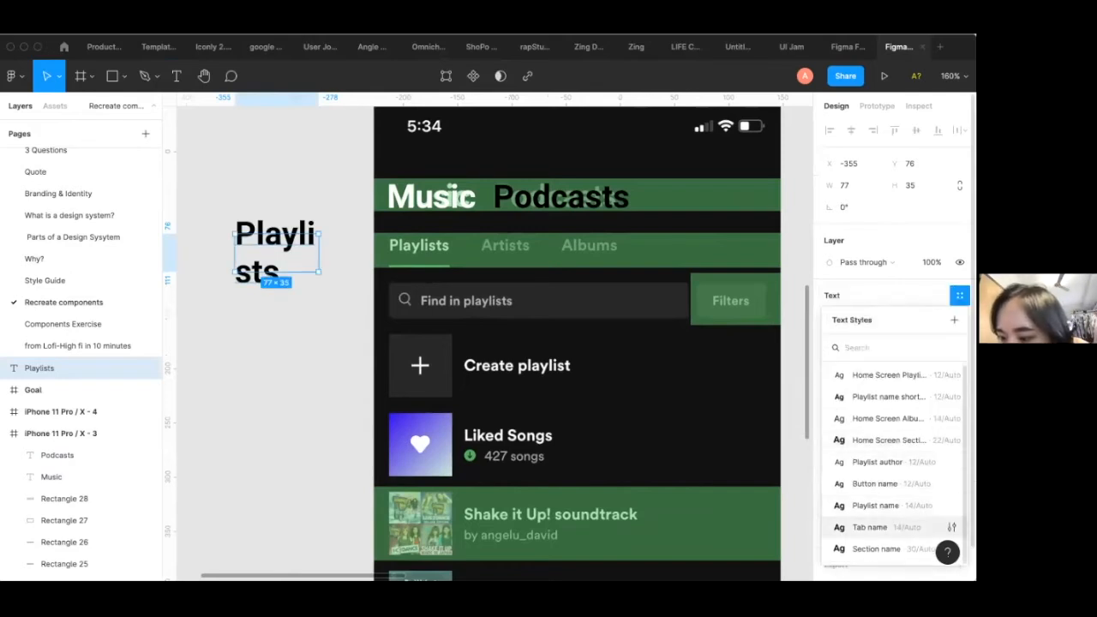
left_click(869, 527)
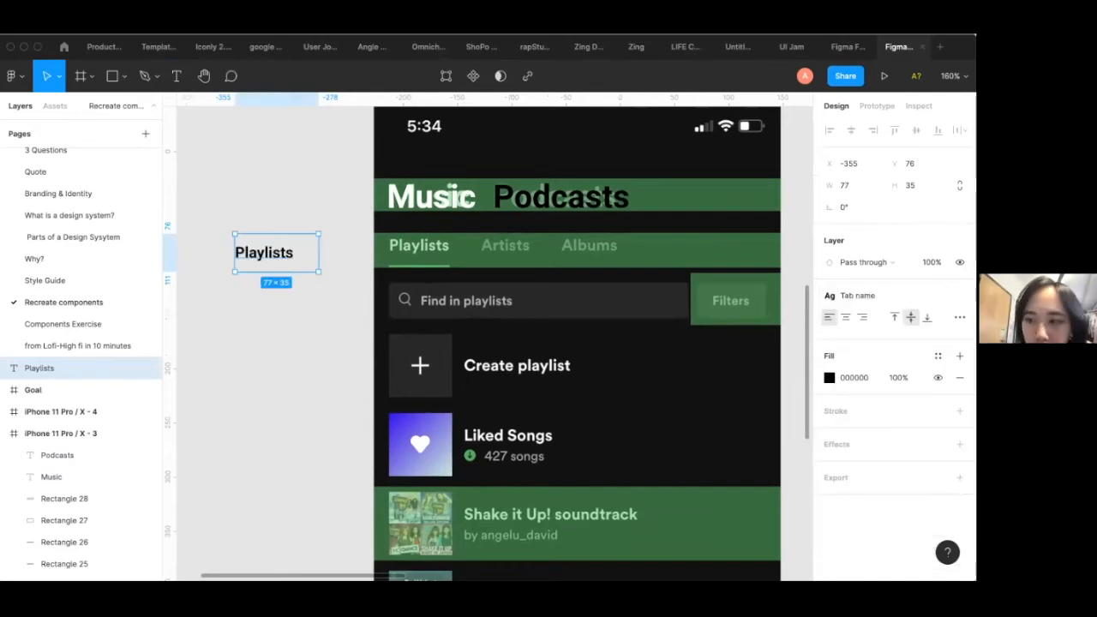
left_click(959, 317)
left_click(764, 439)
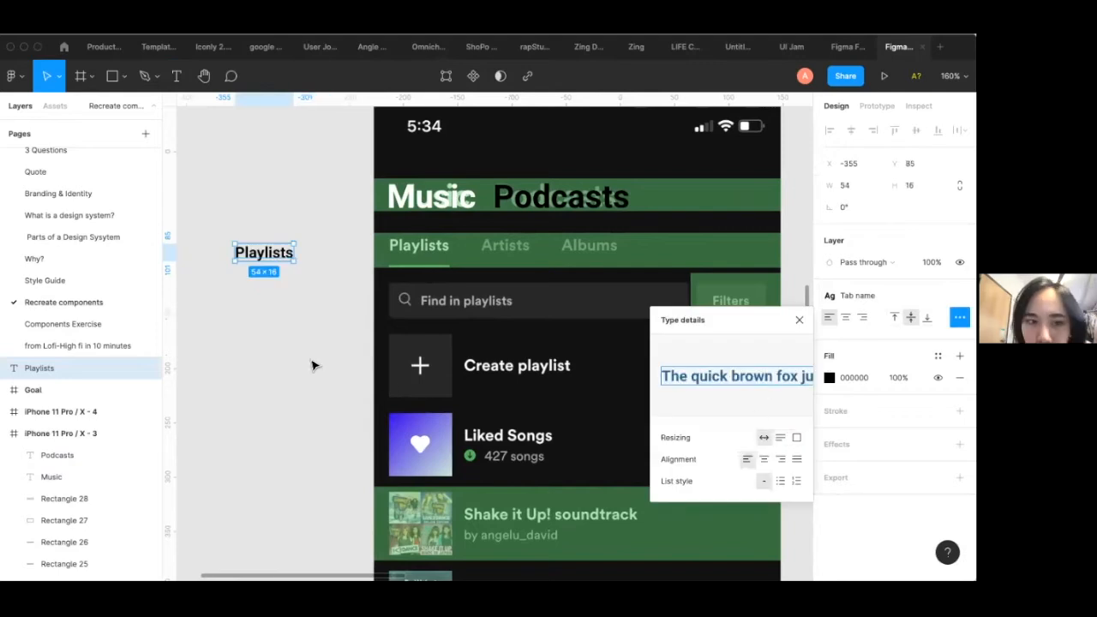
left_click(314, 365)
Place the Playlists text over the original Playlists tab in iPhone 11 Pro / X - 3, nudged to X 15, Y 122
left_click_drag(265, 255, 418, 247)
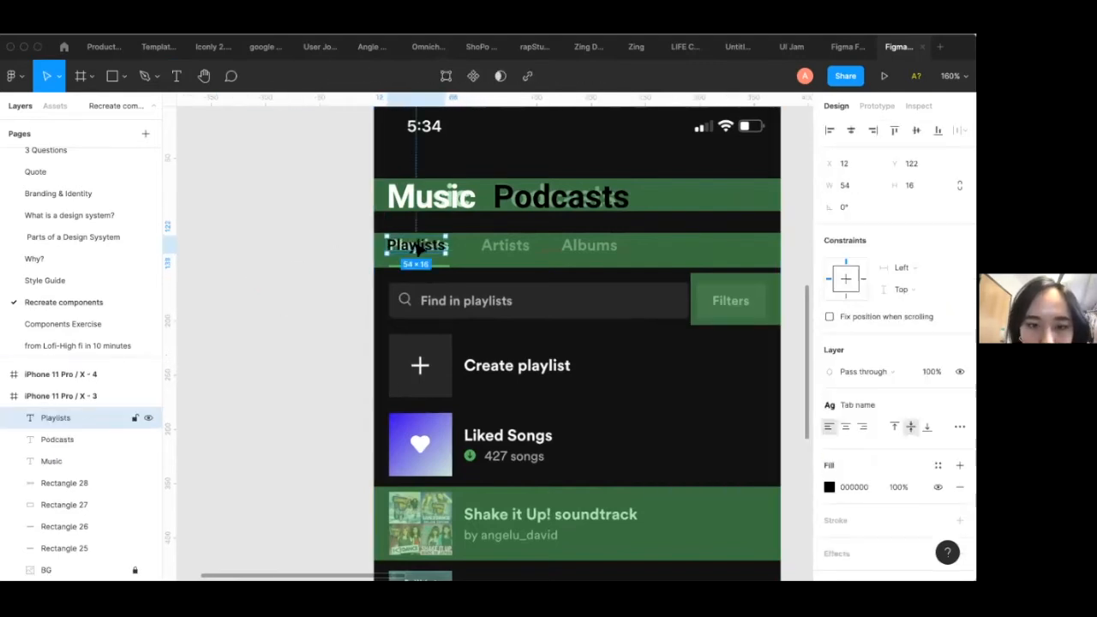
scroll(418, 246, "up", 1)
key("Right")
key("Right")
key("Right")
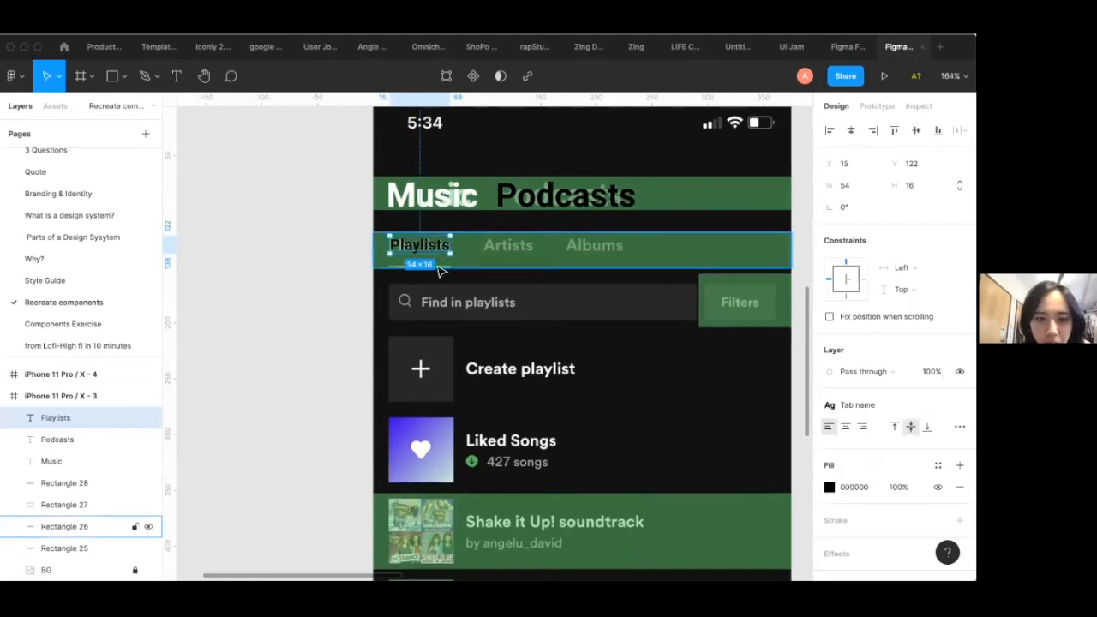
Draw a horizontal line about 55 px wide over the original underline of the Playlists tab
scroll(434, 294, "up", 3)
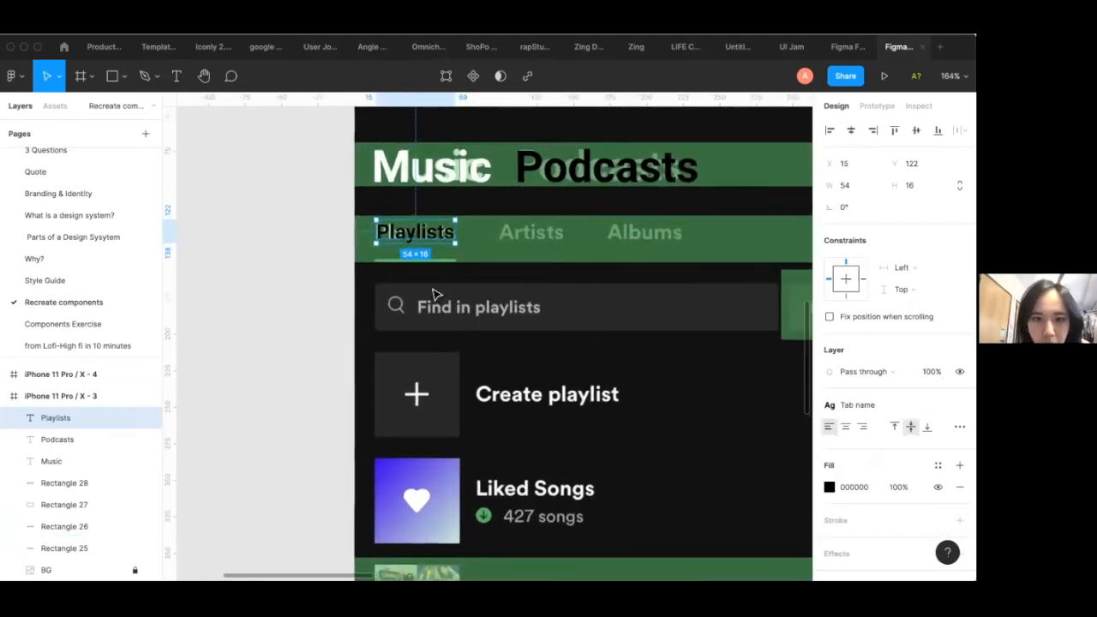
key("Escape")
key("l")
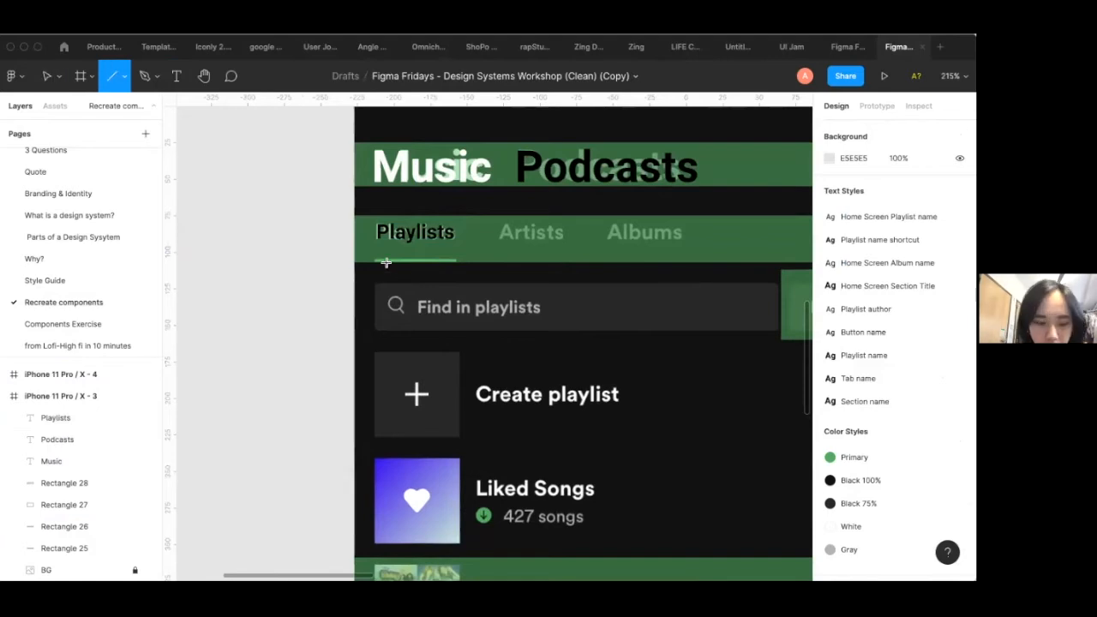
left_click_drag(381, 264, 454, 261)
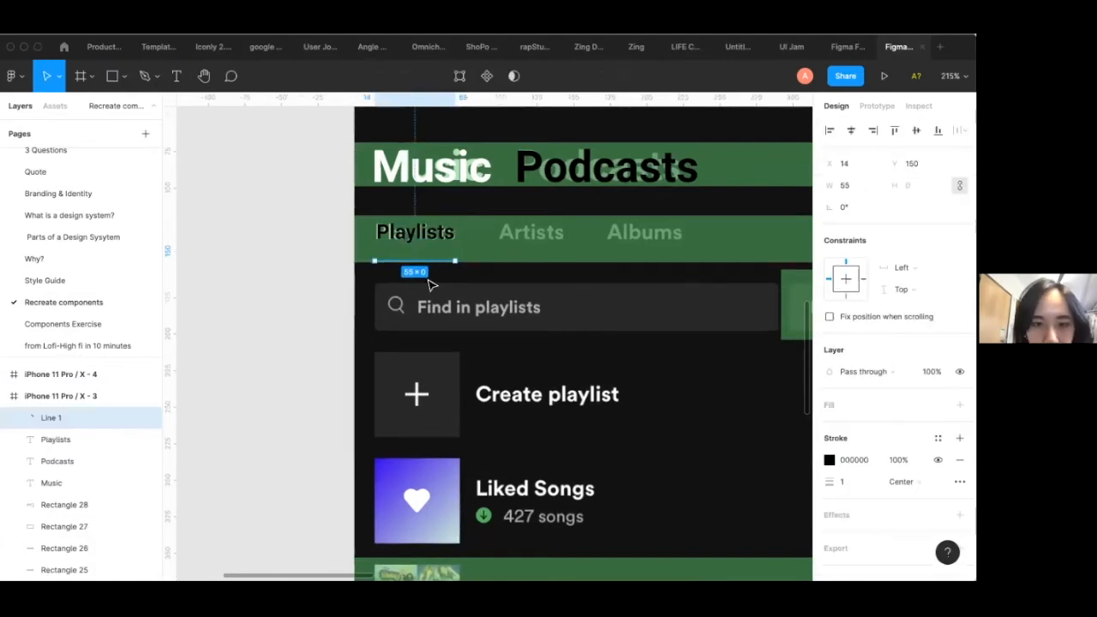
Apply the Primary color style to the underline's stroke and set the stroke width to 2
scroll(430, 284, "up", 2)
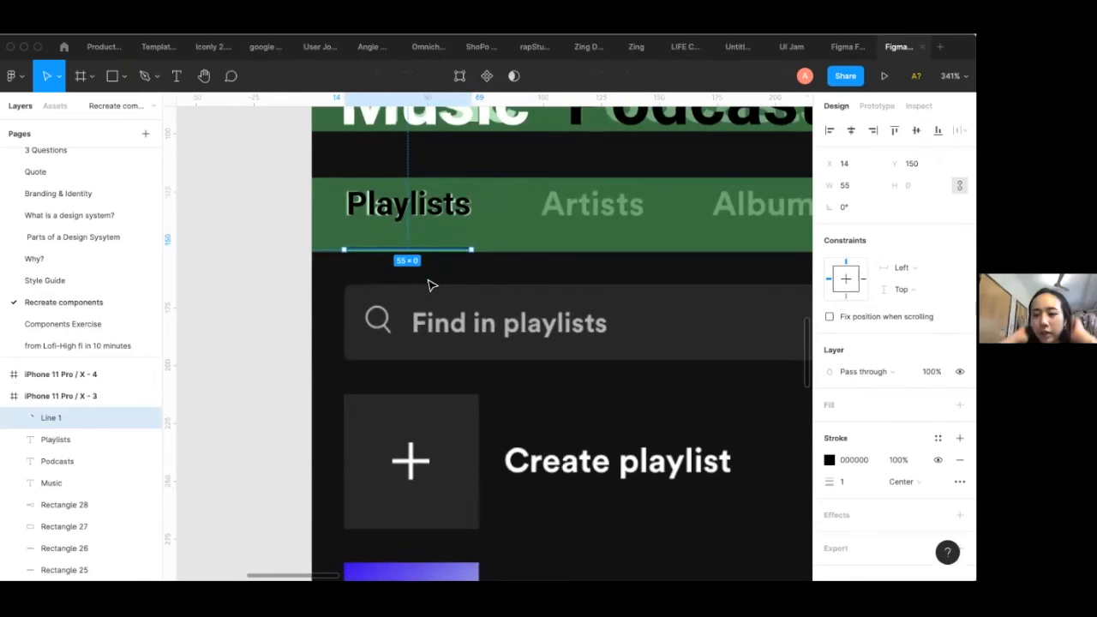
left_click(937, 437)
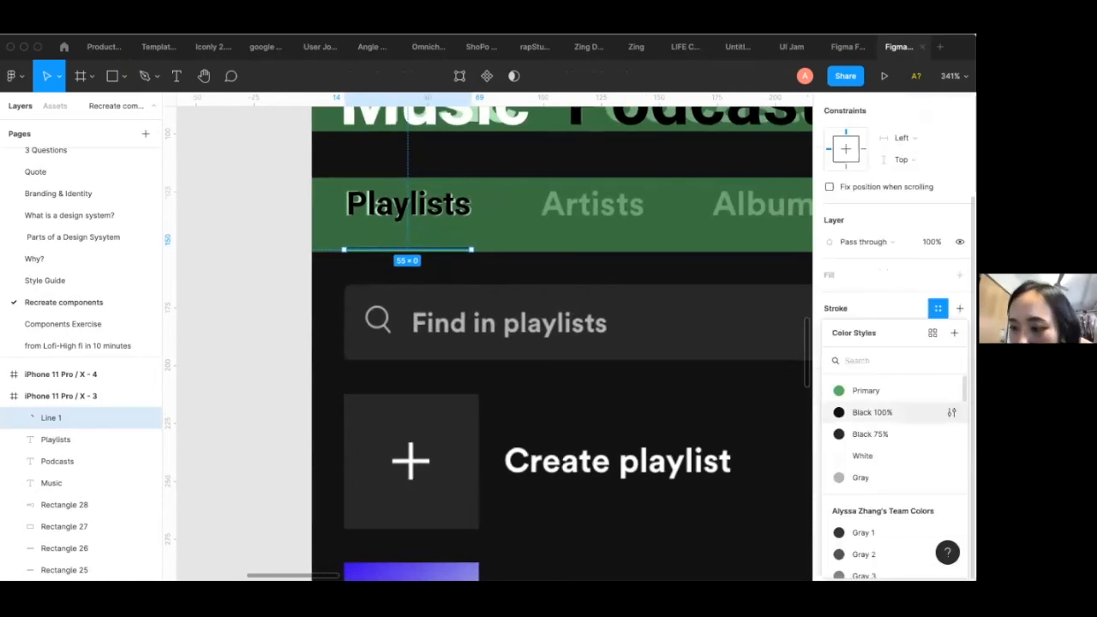
left_click(860, 389)
left_click(842, 348)
type("2")
key("Return")
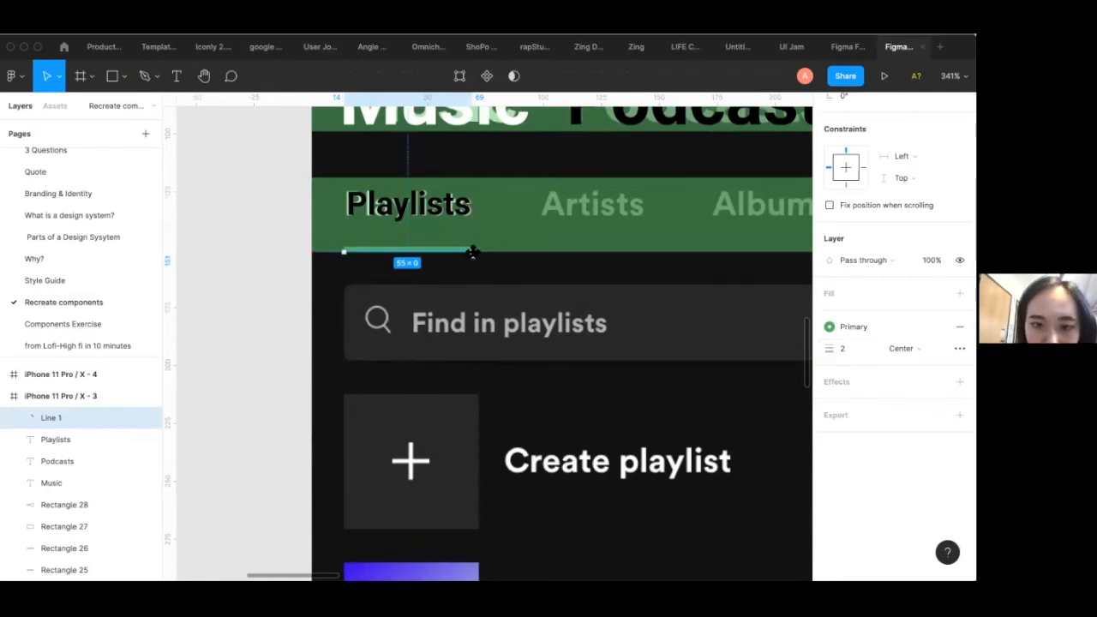
left_click(512, 284)
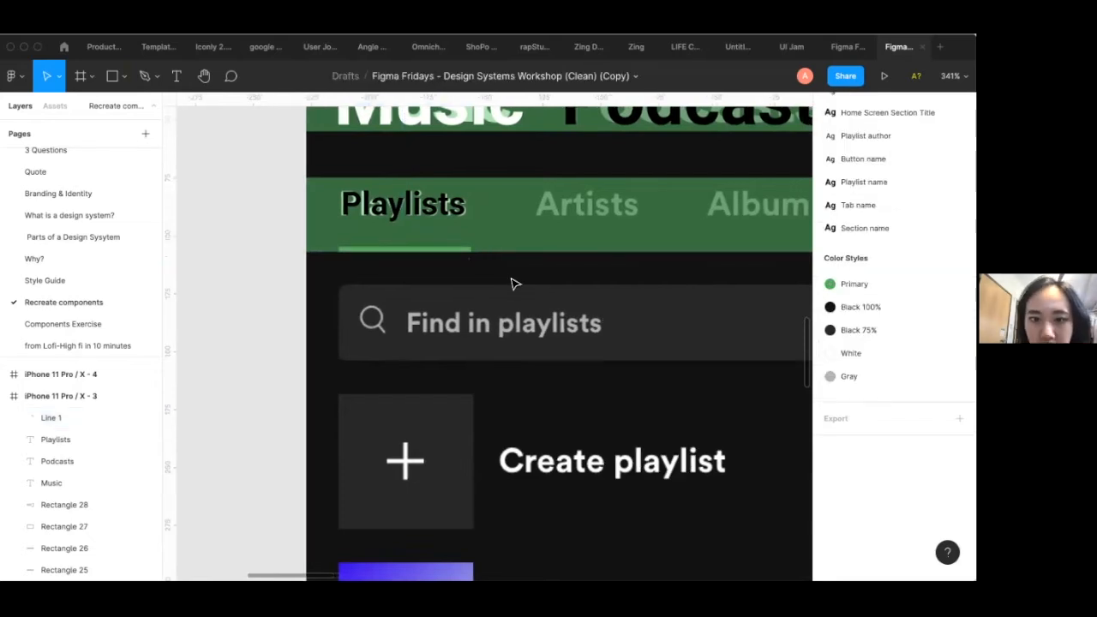
Duplicate the Playlists tab text, change the copy's wording to "Artists", and align it over the original Artists tab
scroll(511, 283, "right", 3)
scroll(497, 267, "up", 1)
left_click(307, 227)
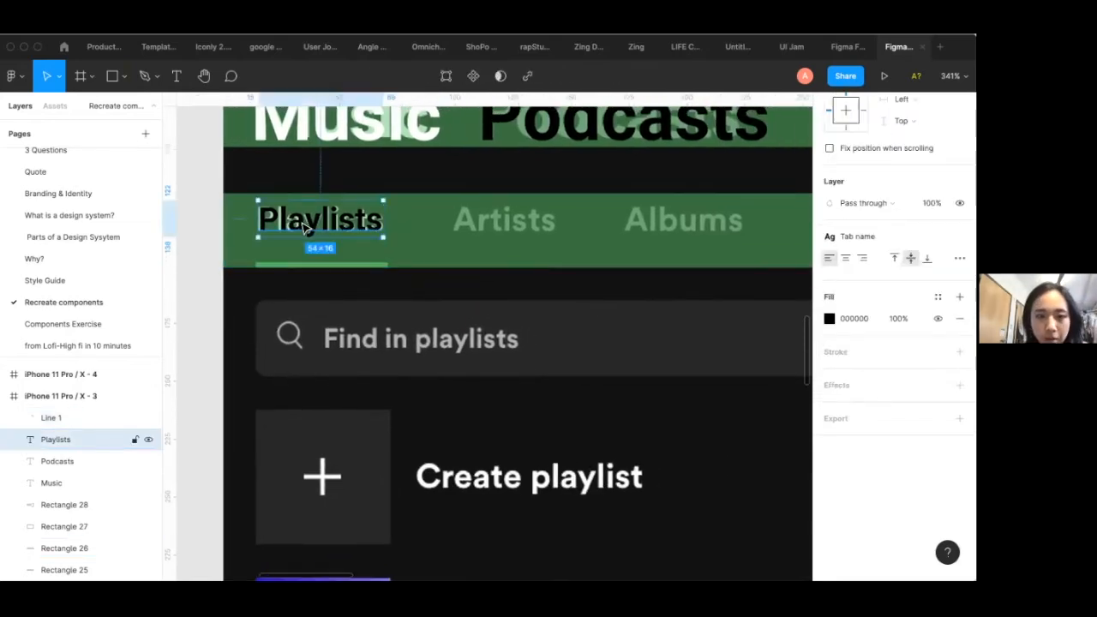
key("ctrl+v")
left_click_drag(310, 227, 502, 221)
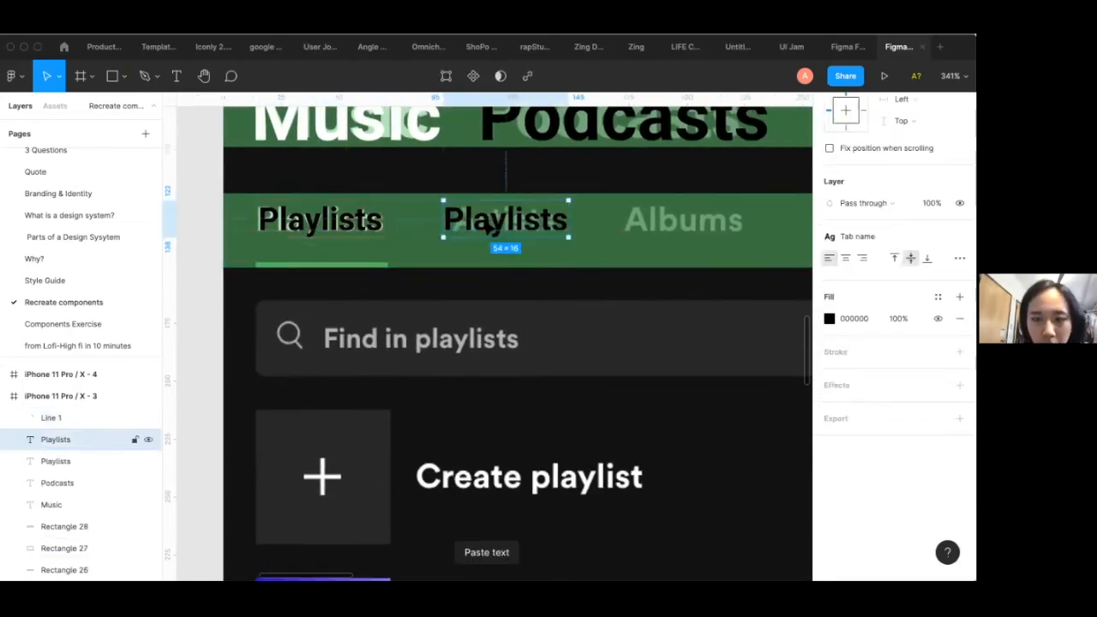
double_click(482, 221)
type("Arists")
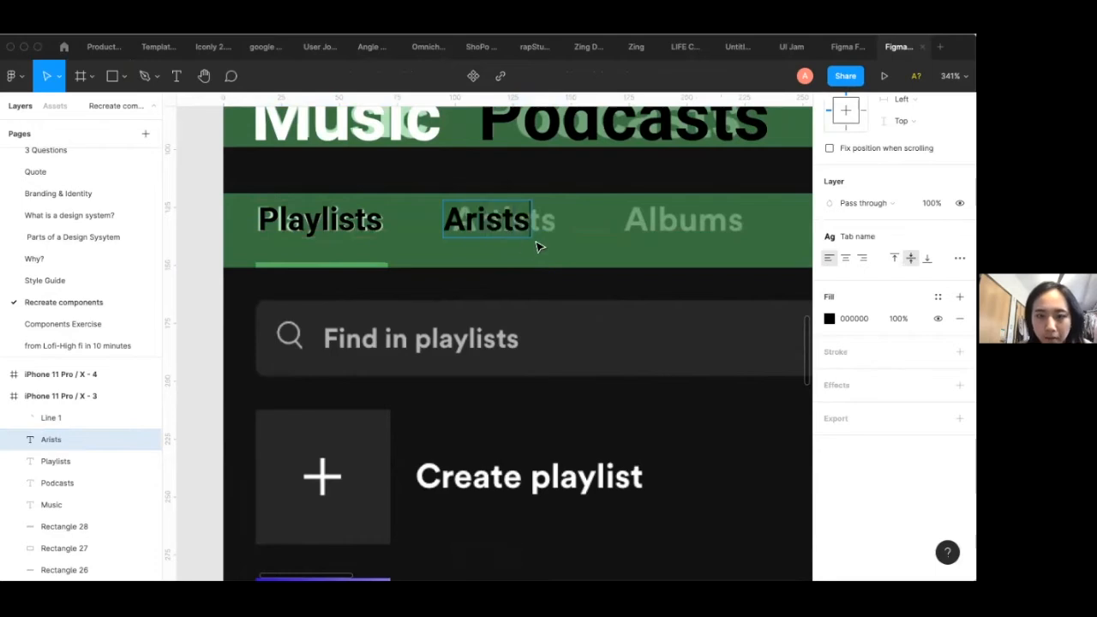
type("t")
key("Escape")
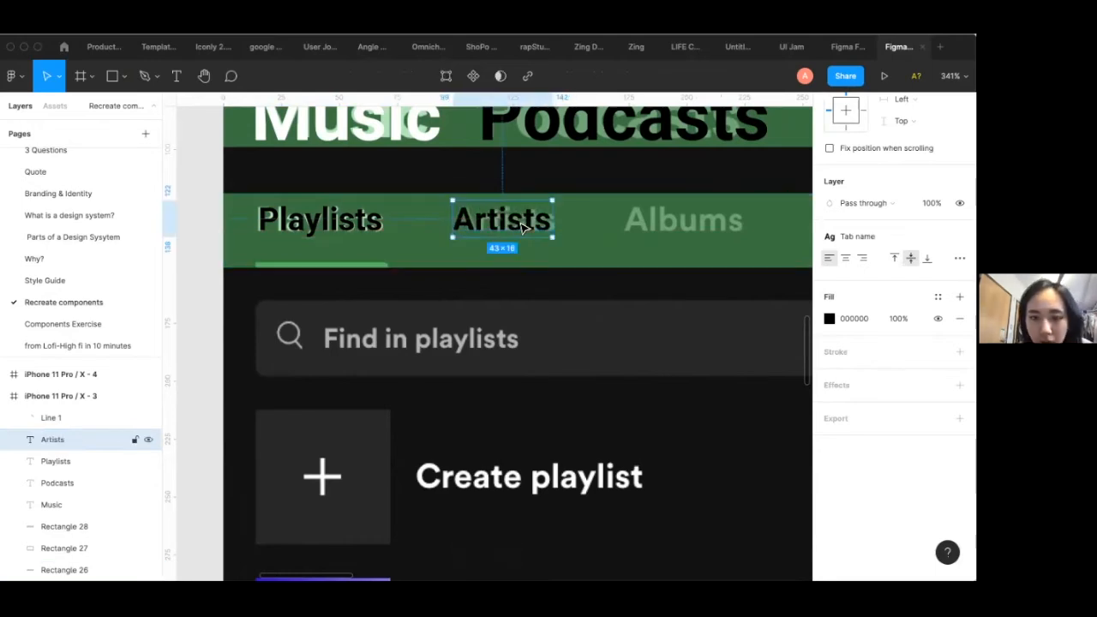
Paste another copy of the Playlists tab text over the original Albums tab, spaced 30 px after Artists, and change its wording to "Albums"
key("ctrl+v")
left_click_drag(347, 225, 711, 224)
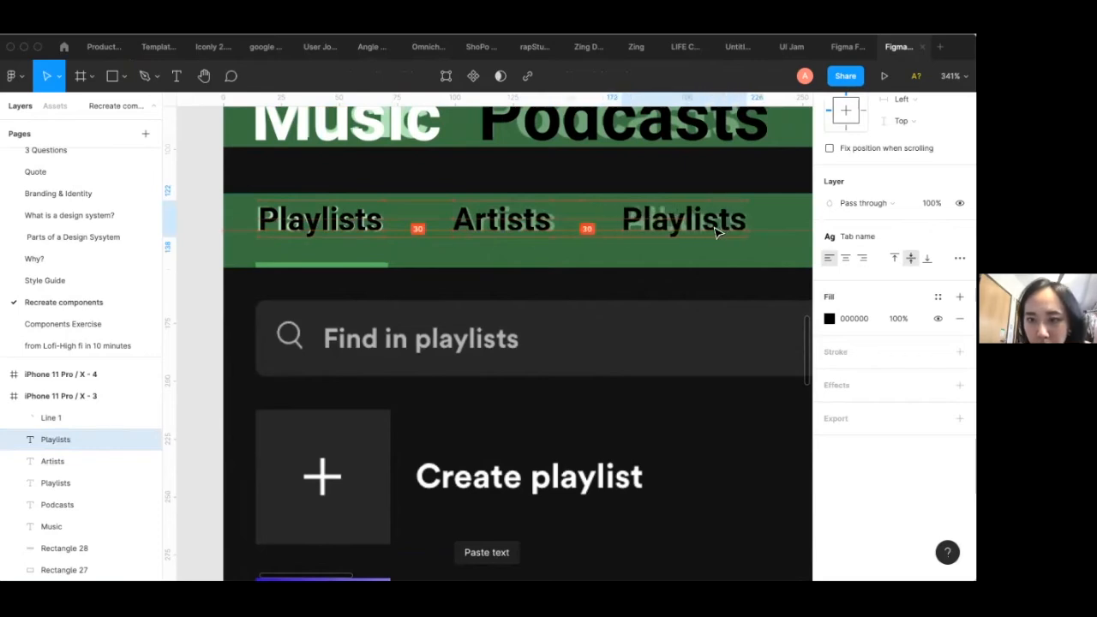
double_click(711, 224)
type("Albums")
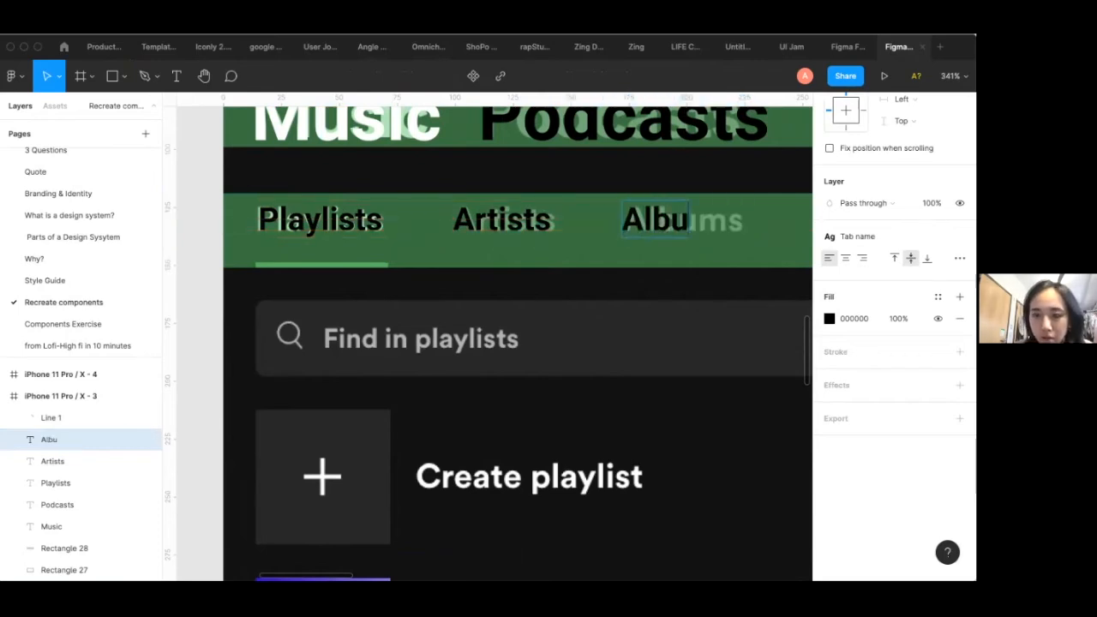
key("Escape")
Apply the White color style to the Playlists tab text
left_click(349, 223)
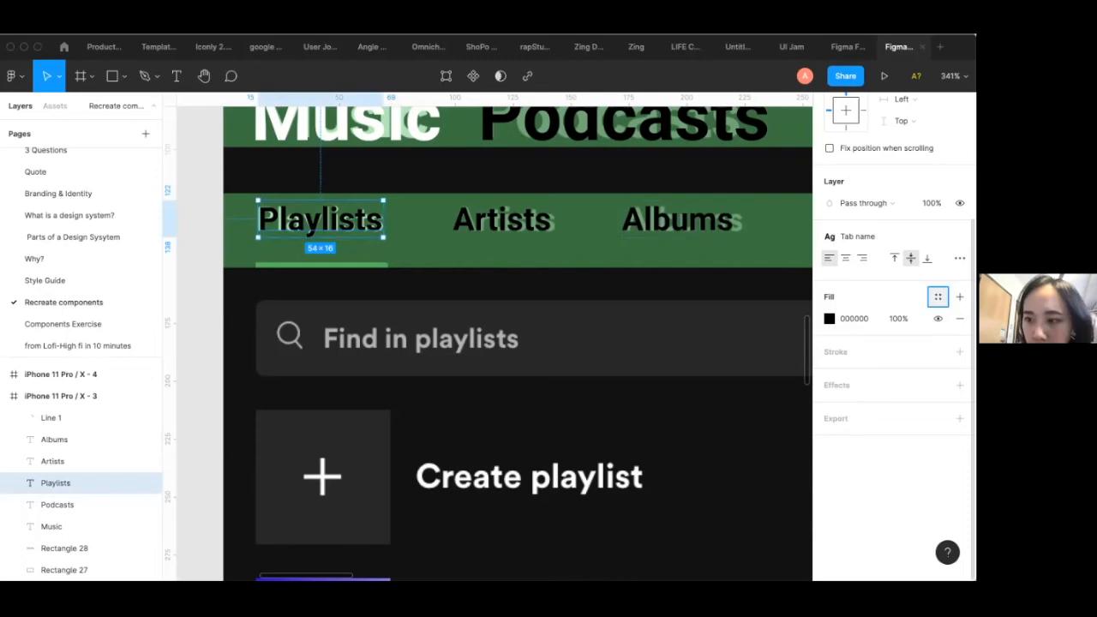
left_click(937, 297)
left_click(862, 444)
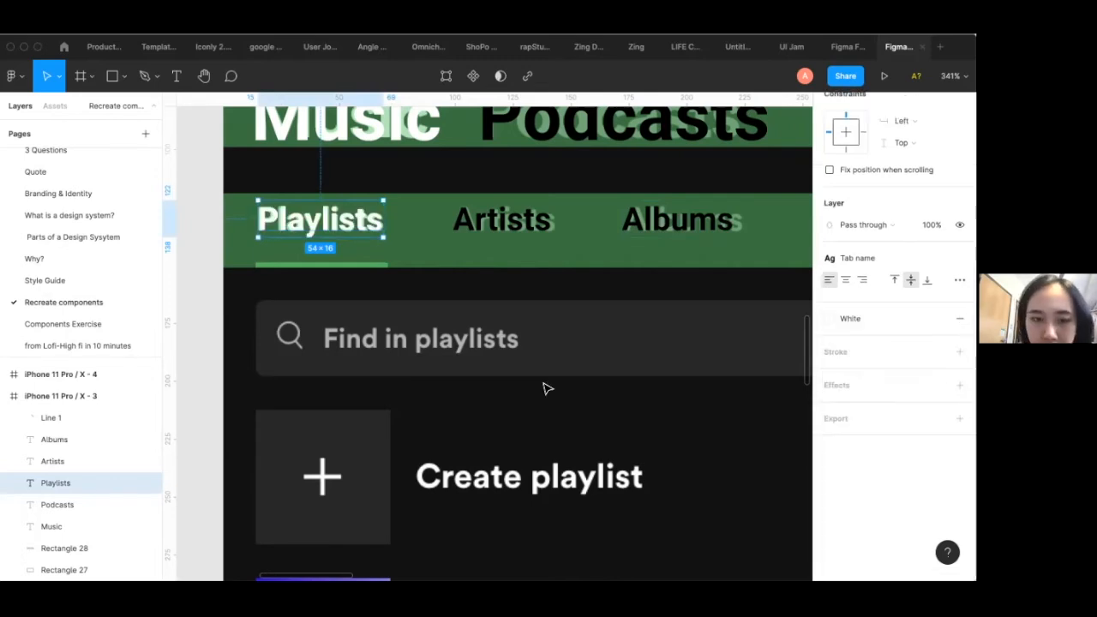
scroll(546, 386, "down", 3)
key("Escape")
Draw a 63 × 32 rectangle over the original Filters button
scroll(568, 399, "down", 4)
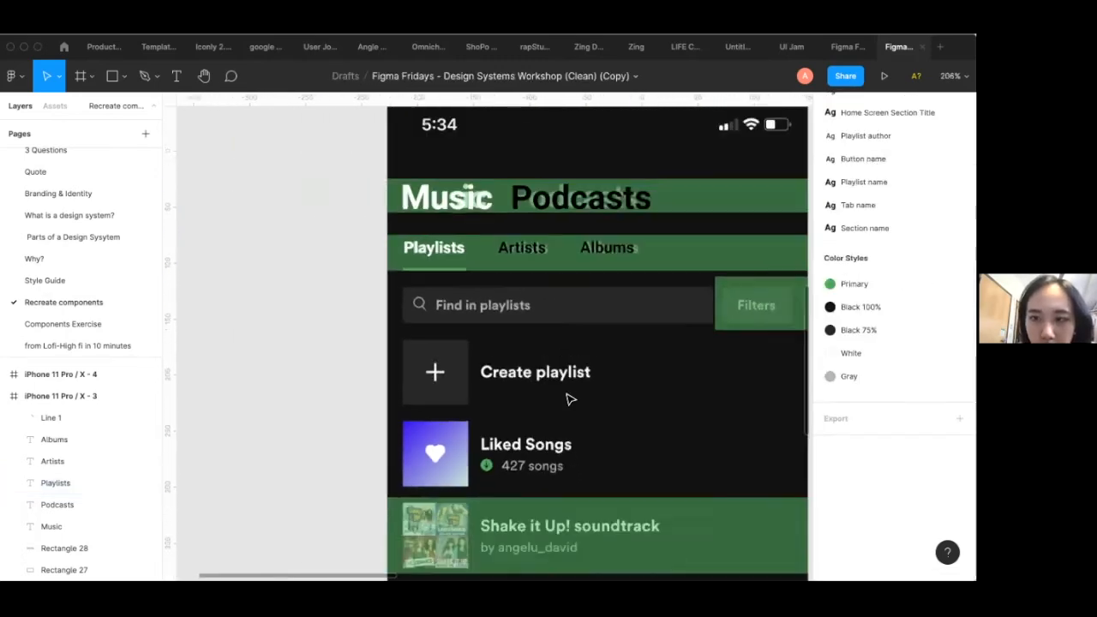
scroll(666, 323, "up", 4)
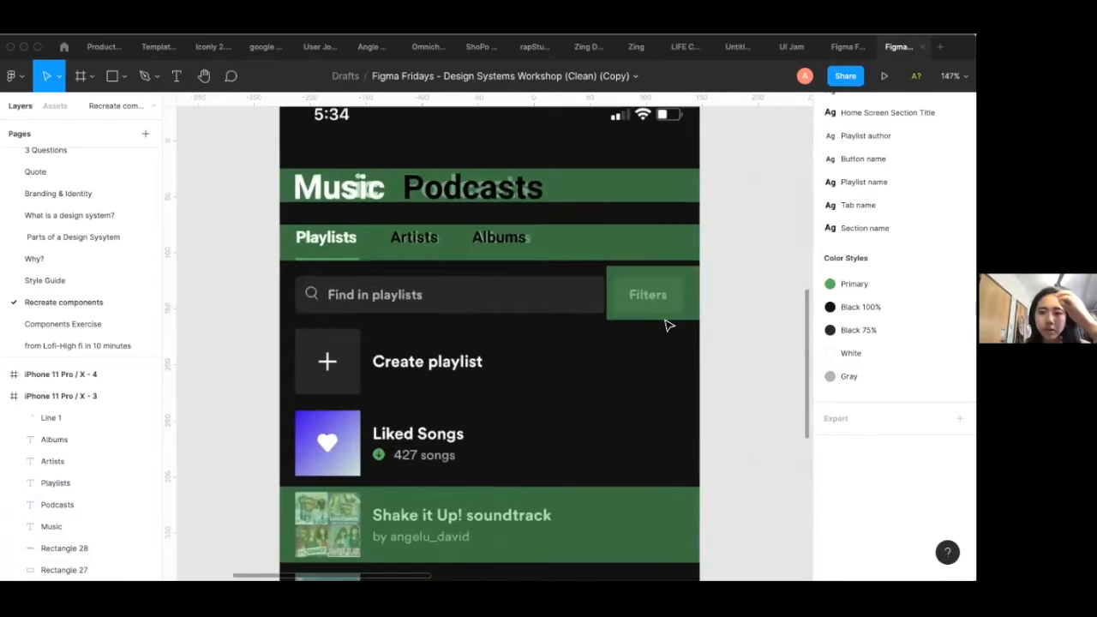
scroll(667, 324, "up", 1)
scroll(643, 310, "up", 2)
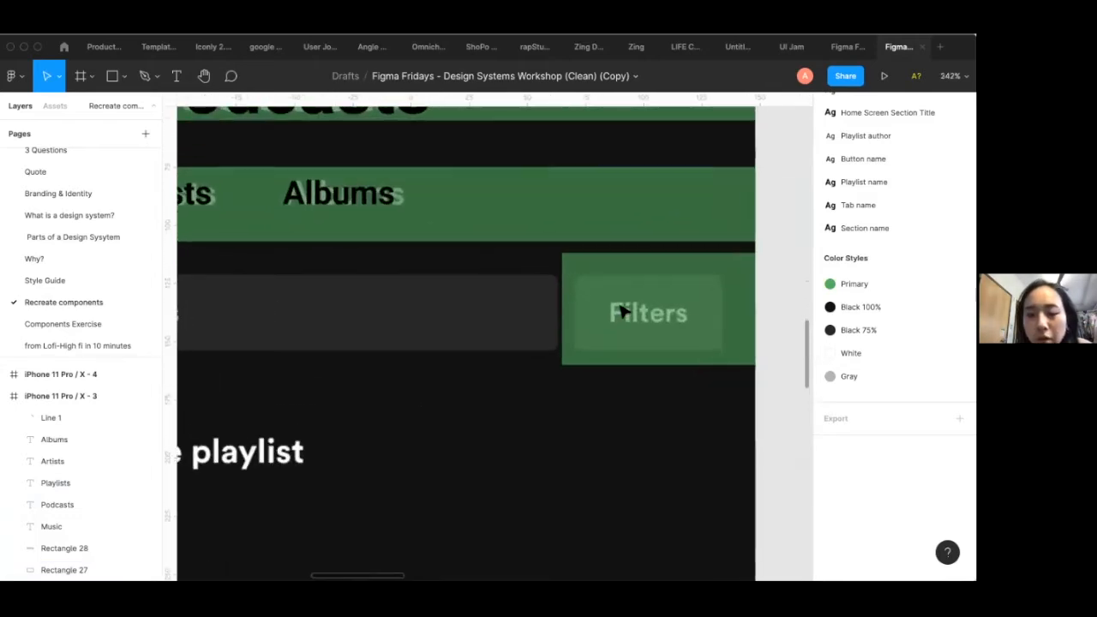
scroll(623, 312, "up", 2)
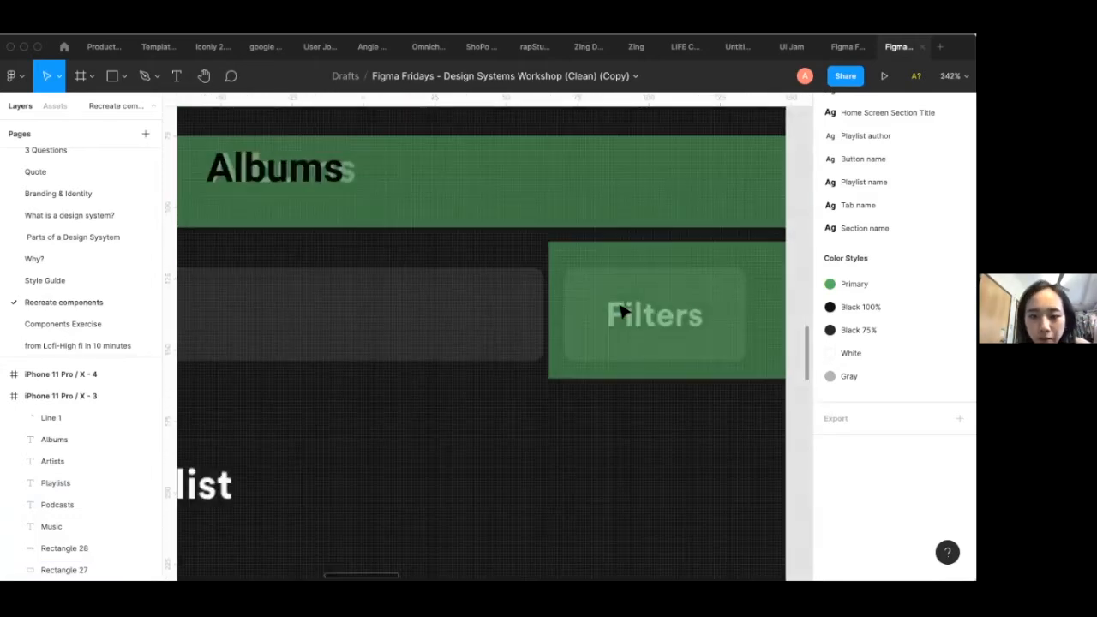
scroll(623, 312, "up", 5)
left_click(568, 303)
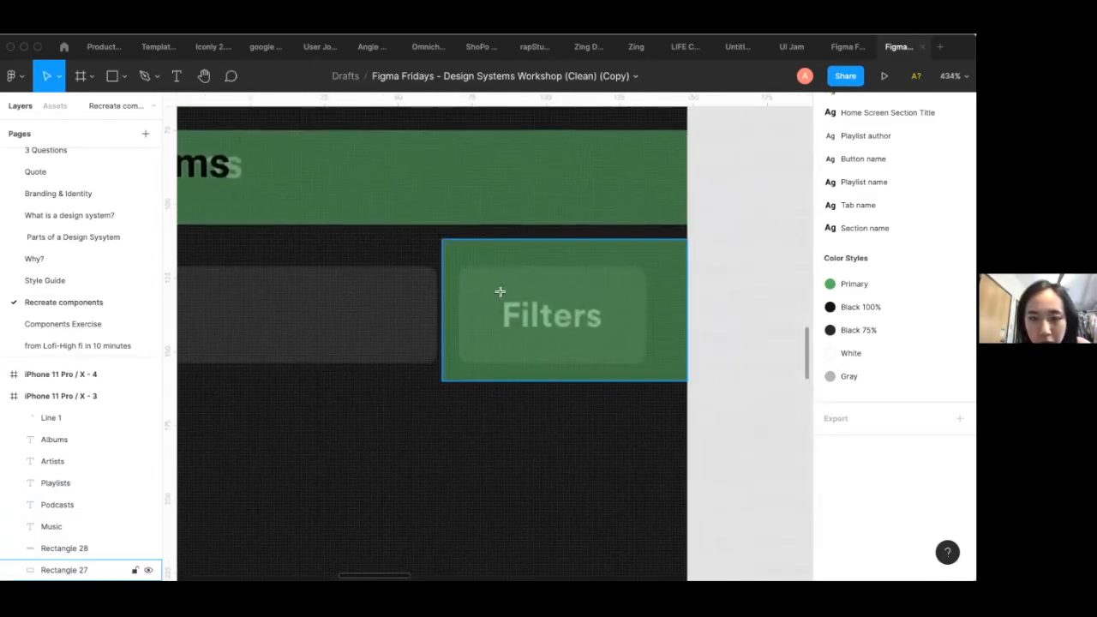
key("r")
left_click_drag(460, 269, 646, 363)
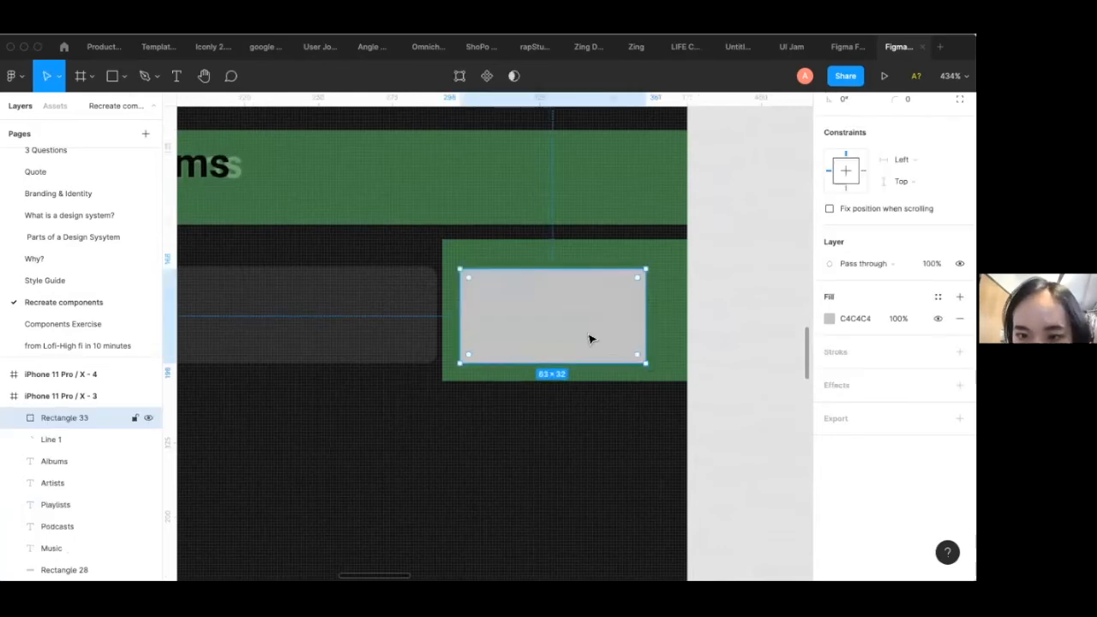
Move the new rectangle just below the original Filters button and give it small rounded corners
scroll(891, 223, "up", 2)
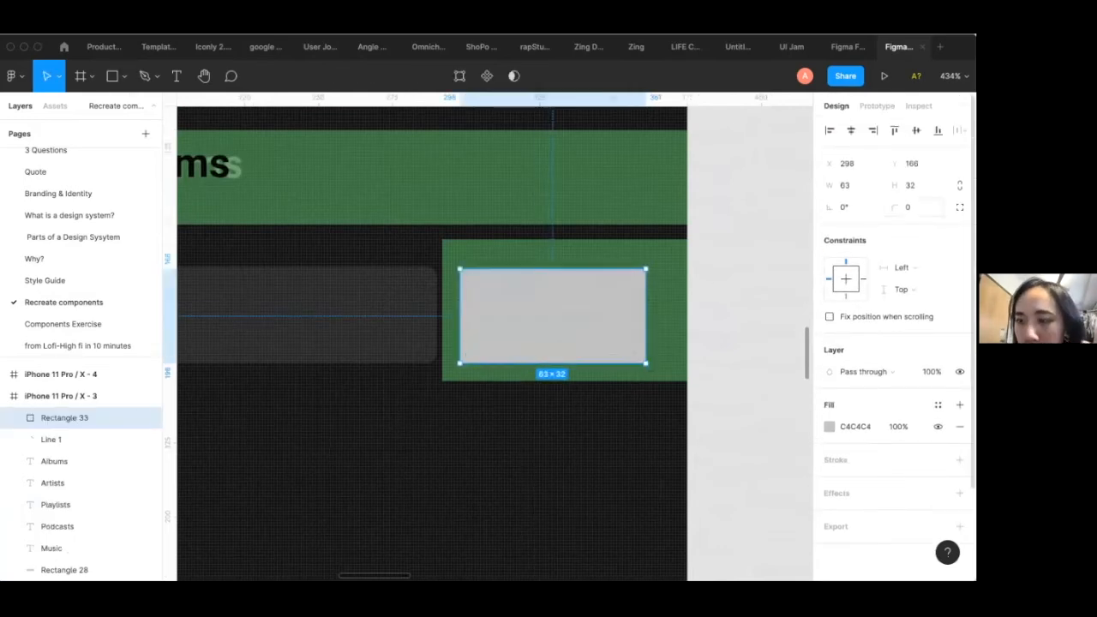
left_click_drag(580, 326, 582, 348)
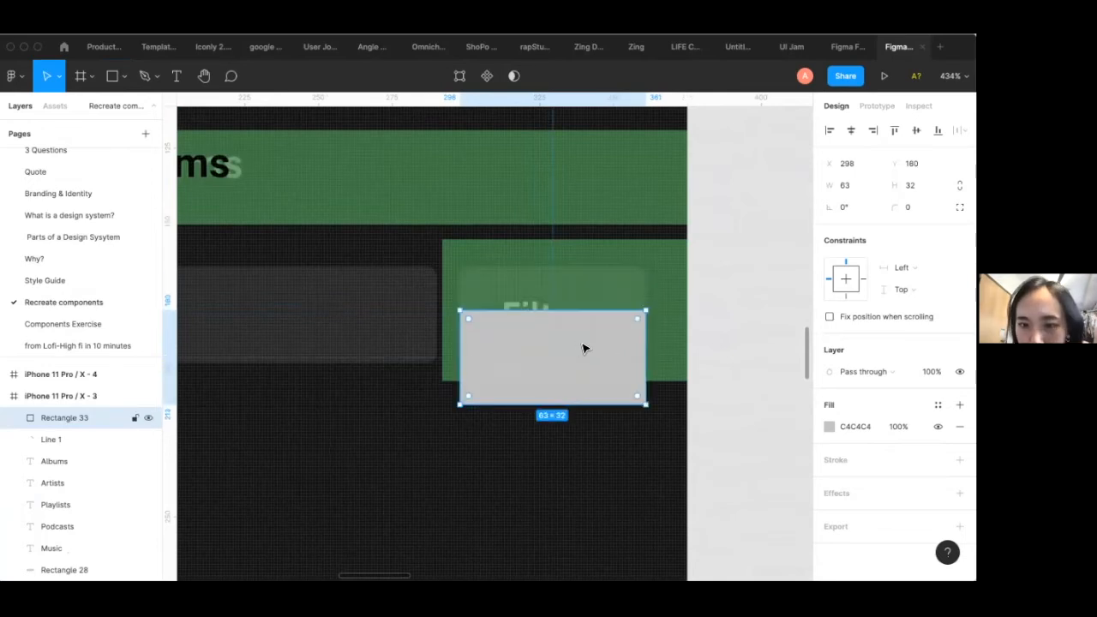
left_click(908, 206)
key("Return")
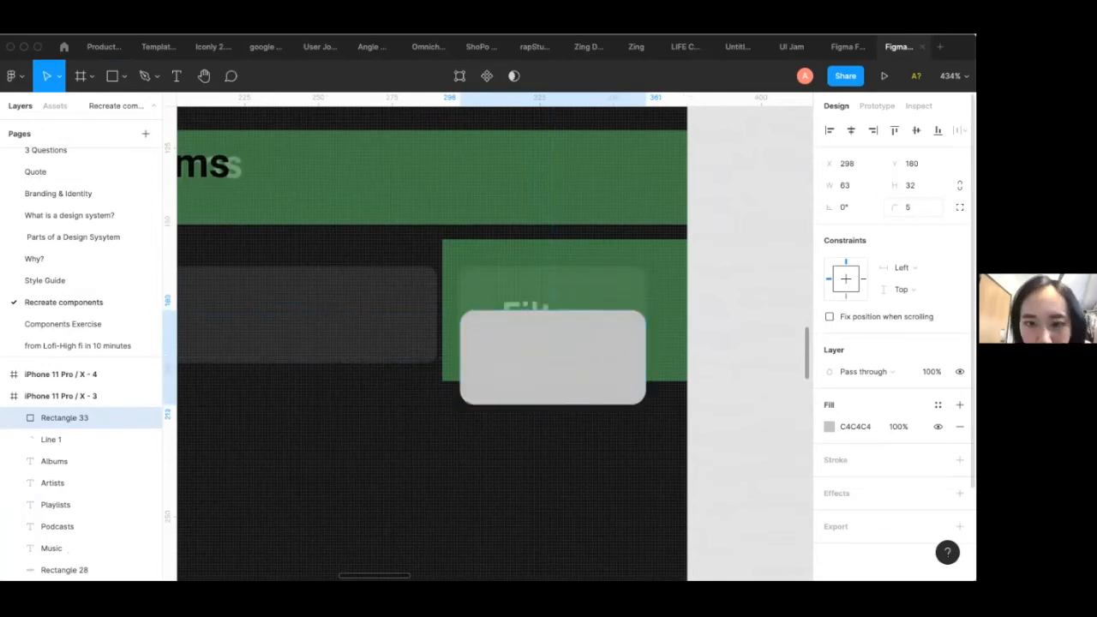
left_click_drag(554, 321, 593, 424)
left_click(908, 207)
key("Return")
Add a text box about 34 × 12 on the rounded rectangle reading "Filters"
key("t")
left_click_drag(491, 422, 592, 457)
type("Filters")
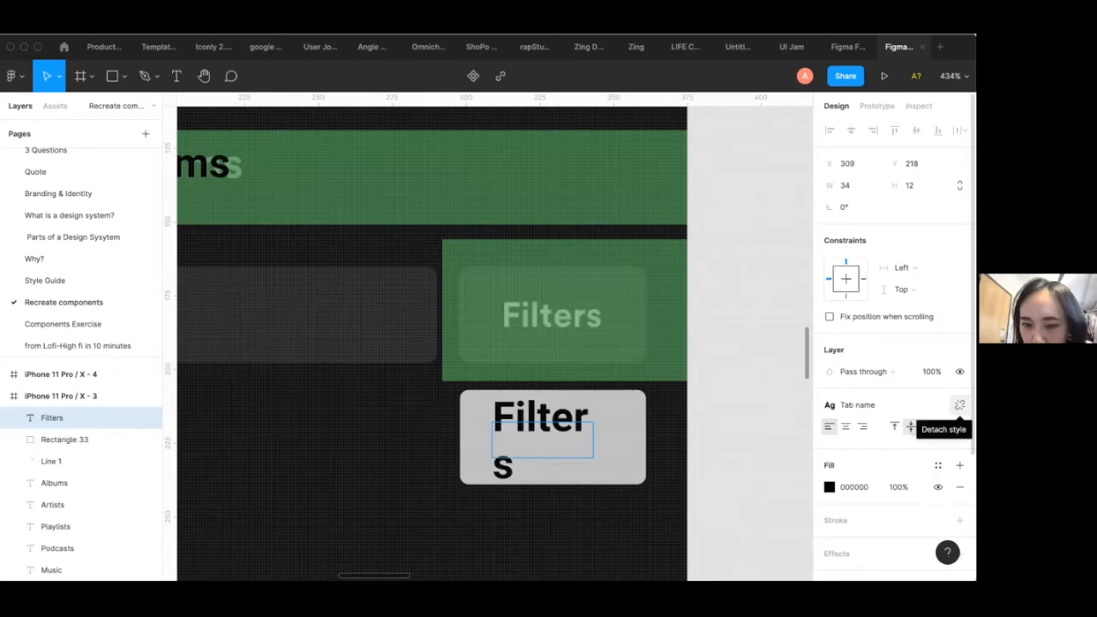
Detach the Tab name style from the Filters text and apply the Button name text style
left_click(960, 405)
key("Escape")
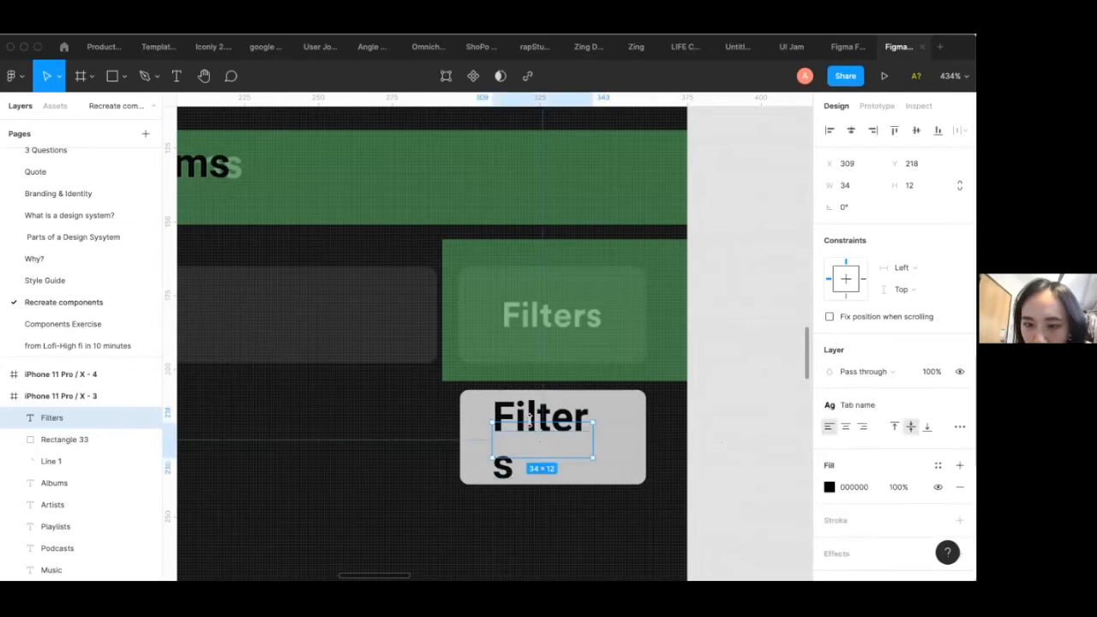
left_click(960, 405)
left_click(959, 405)
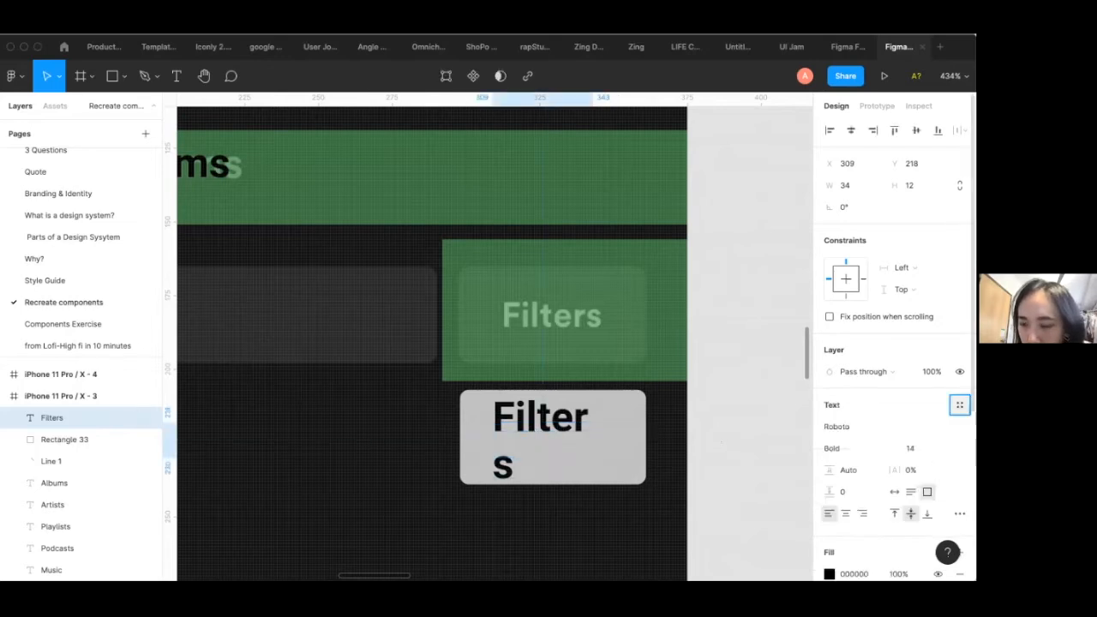
scroll(894, 497, "down", 1)
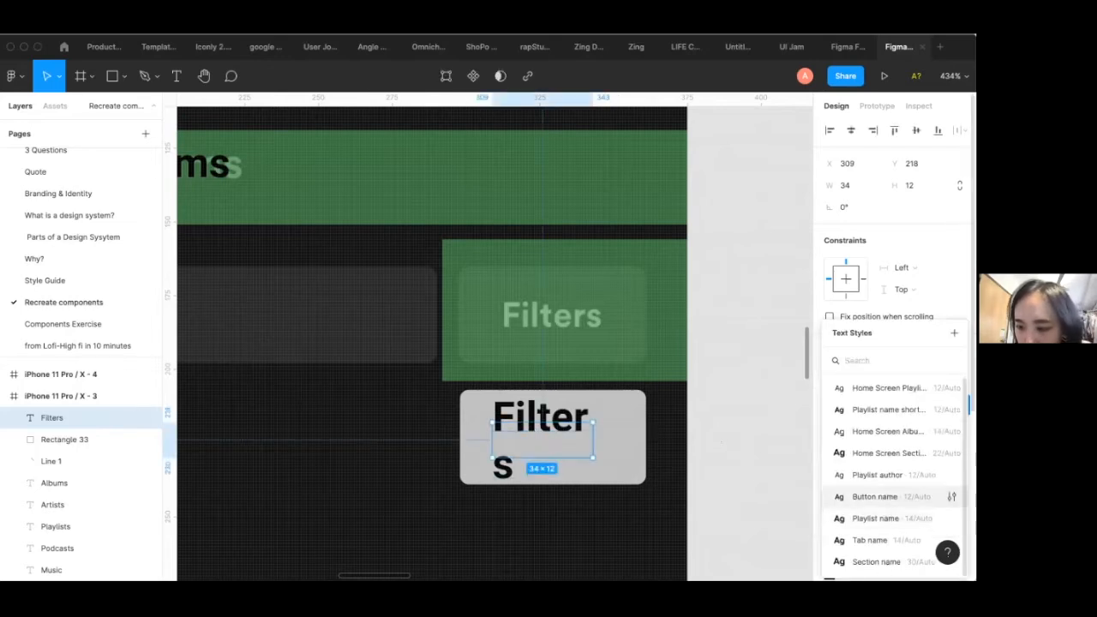
left_click(882, 496)
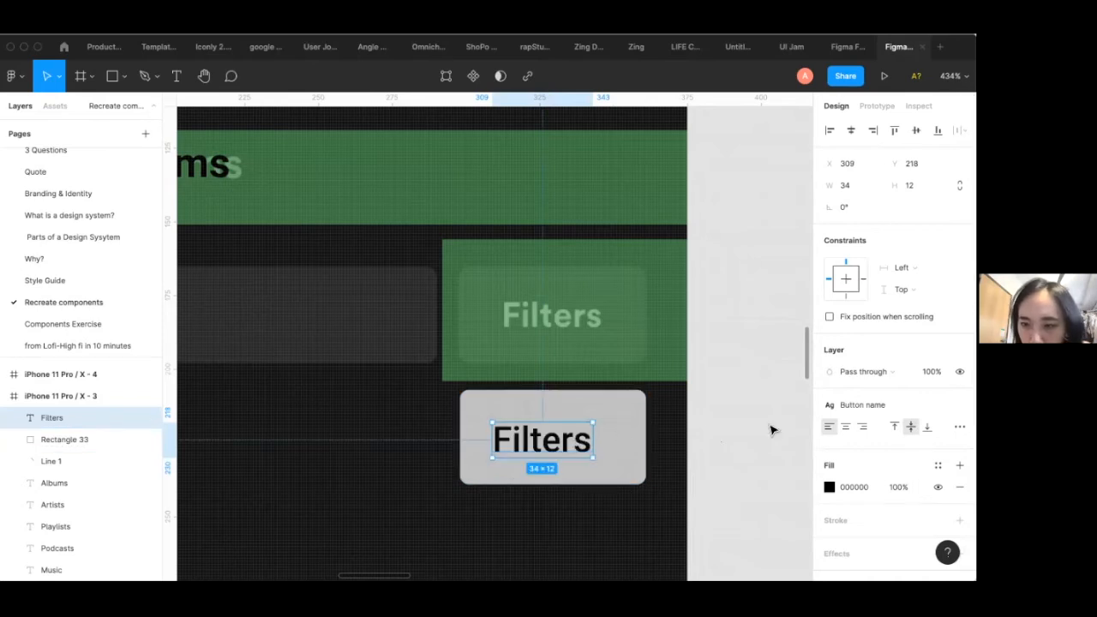
Apply the White color style to the Filters text and center the text on its rectangle
left_click(937, 465)
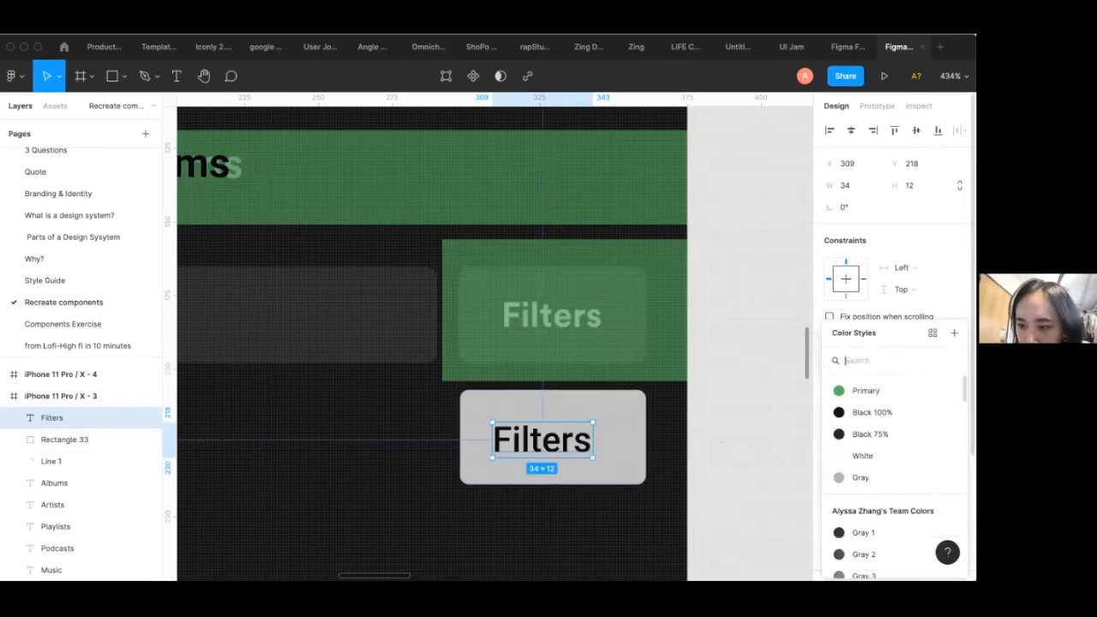
left_click(862, 455)
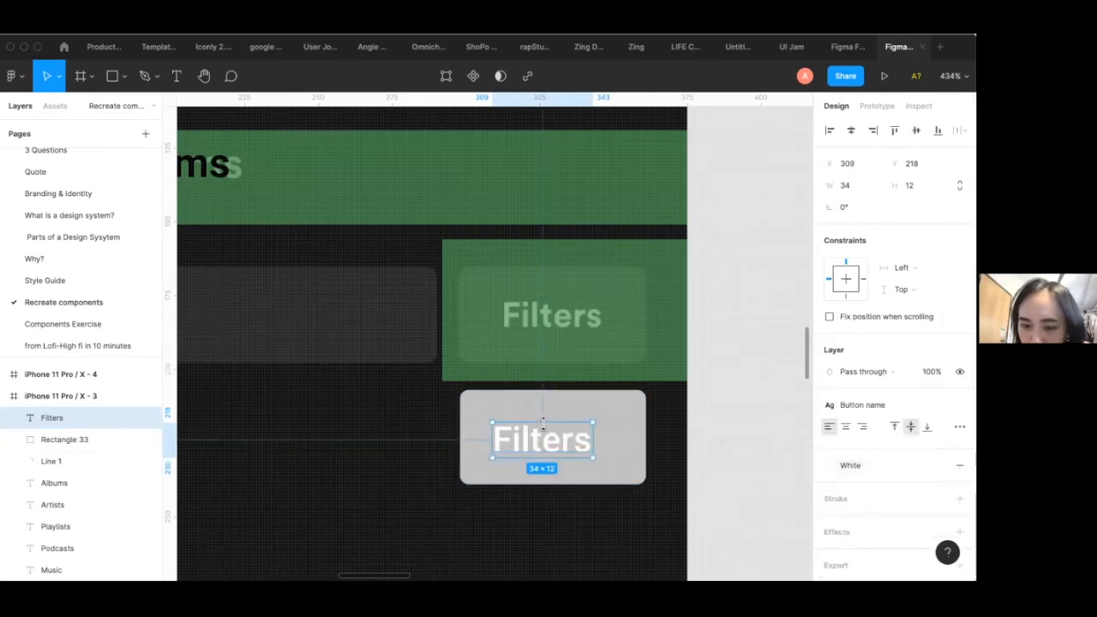
left_click_drag(553, 445, 564, 445)
left_click(578, 507)
Move the recreated Filters rectangle and text together over the original Filters button
scroll(579, 506, "down", 5)
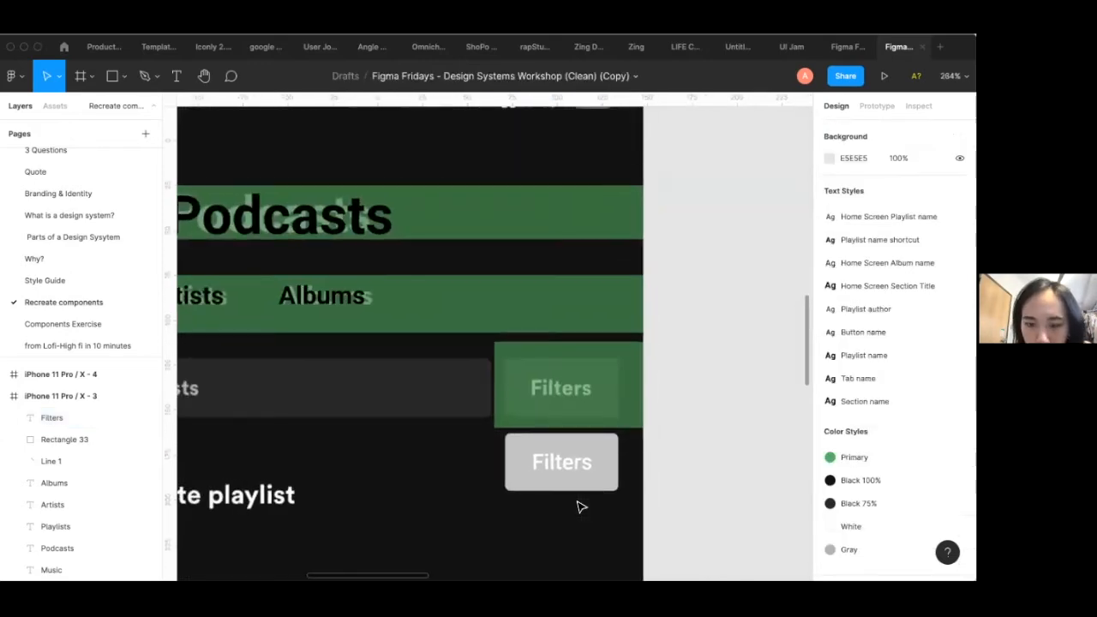
left_click_drag(595, 441, 589, 367)
scroll(589, 368, "left", 1)
left_click(572, 440)
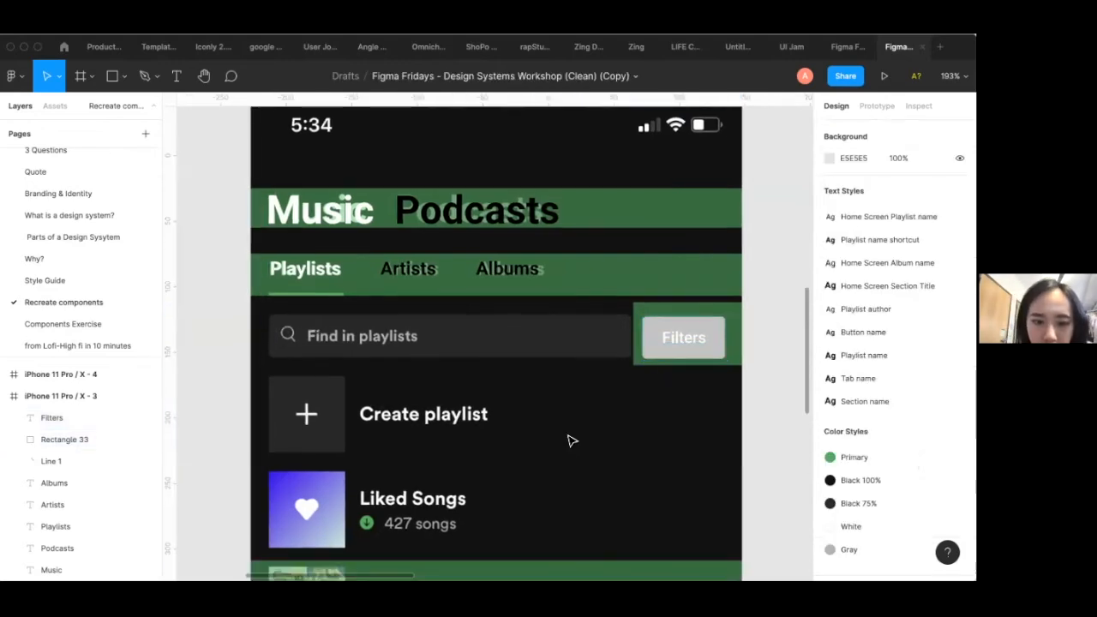
Draw a 58 × 58 square over the cover image of the "Shake it Up! soundtrack" row
scroll(567, 440, "down", 3)
scroll(452, 359, "down", 3)
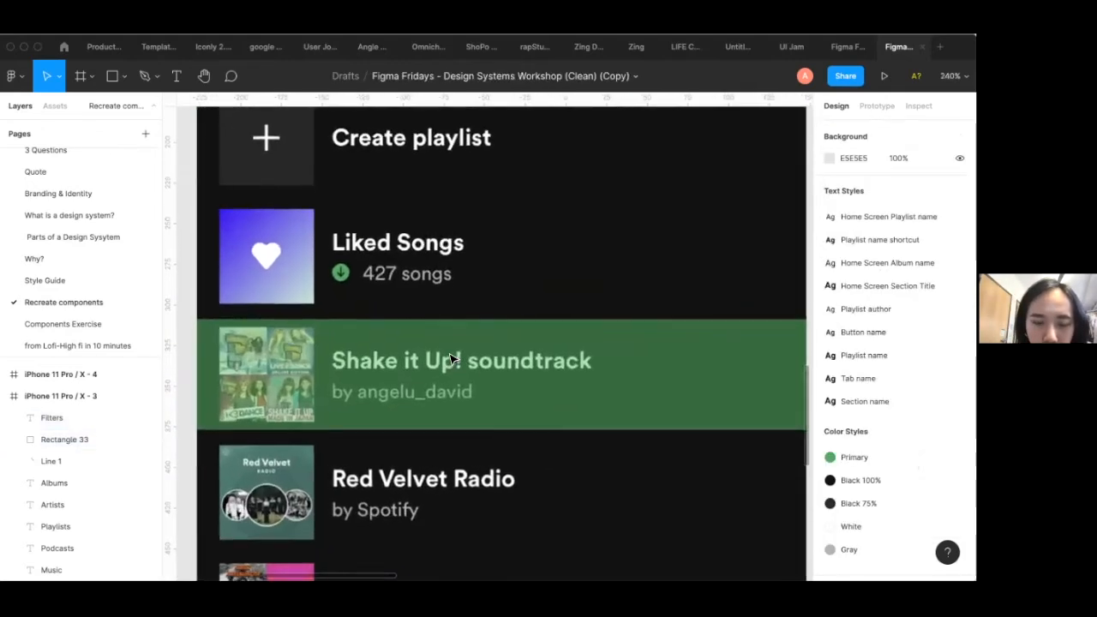
scroll(451, 358, "up", 5, "ctrl")
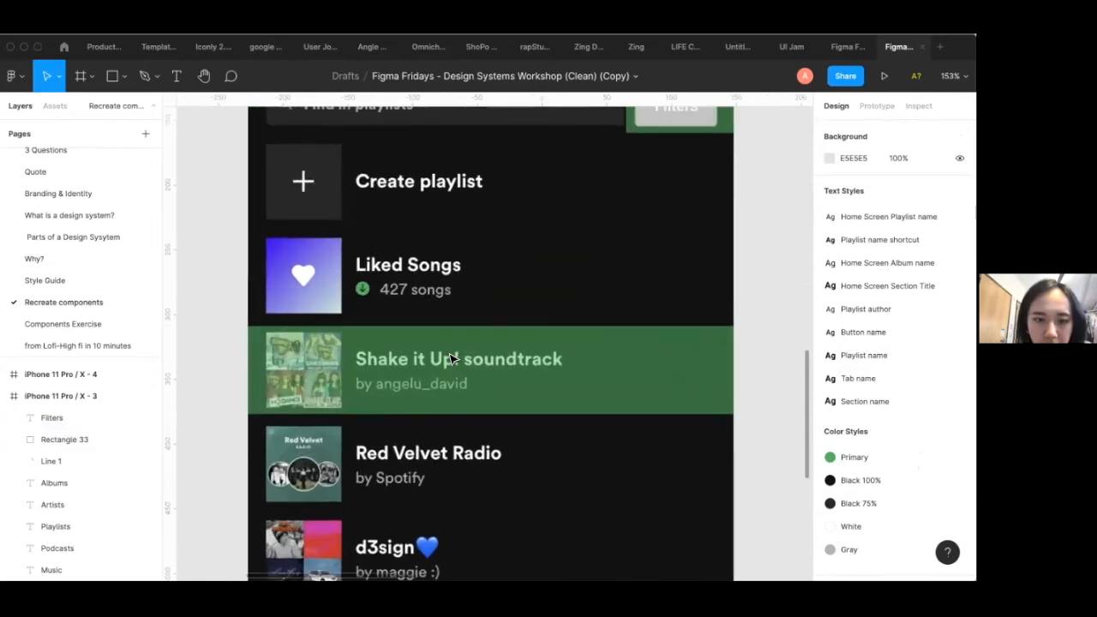
scroll(420, 361, "up", 4)
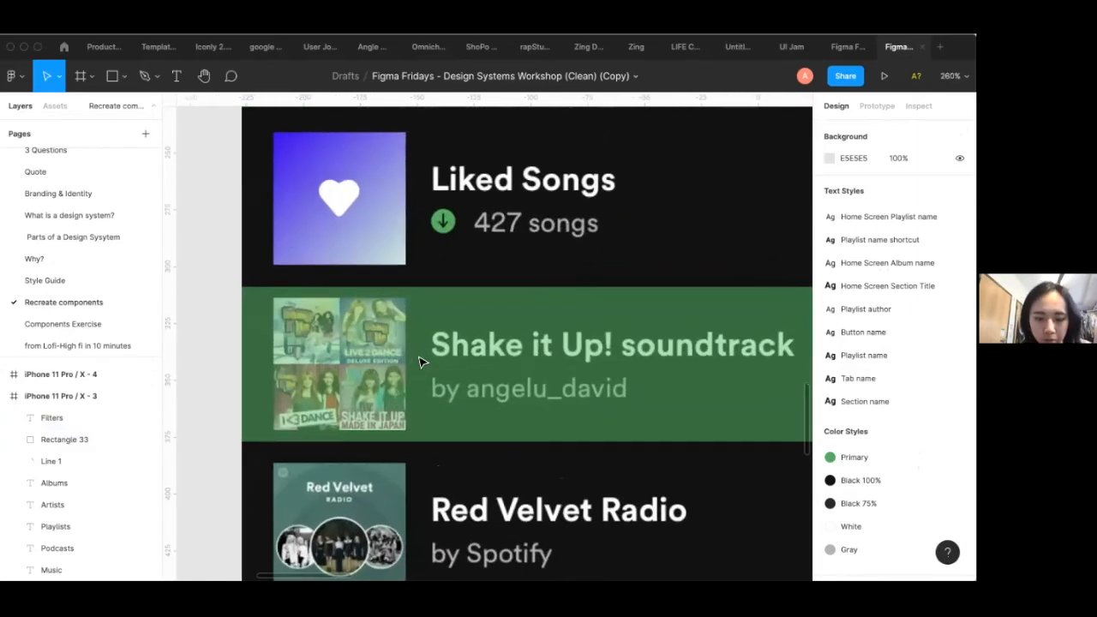
scroll(419, 361, "right", 2)
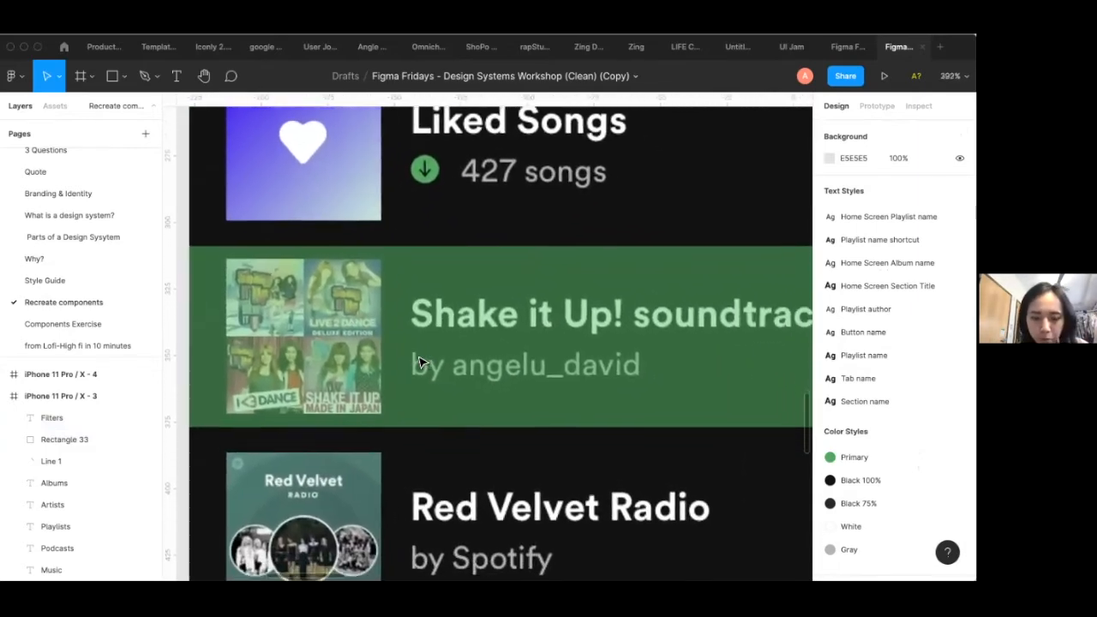
left_click(482, 387)
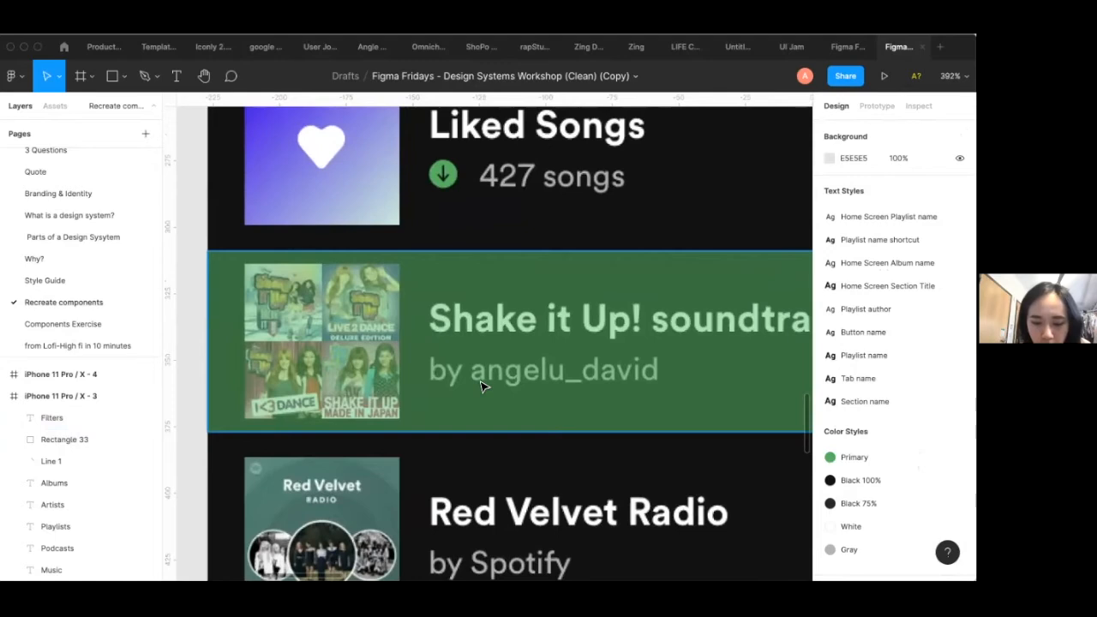
key("r")
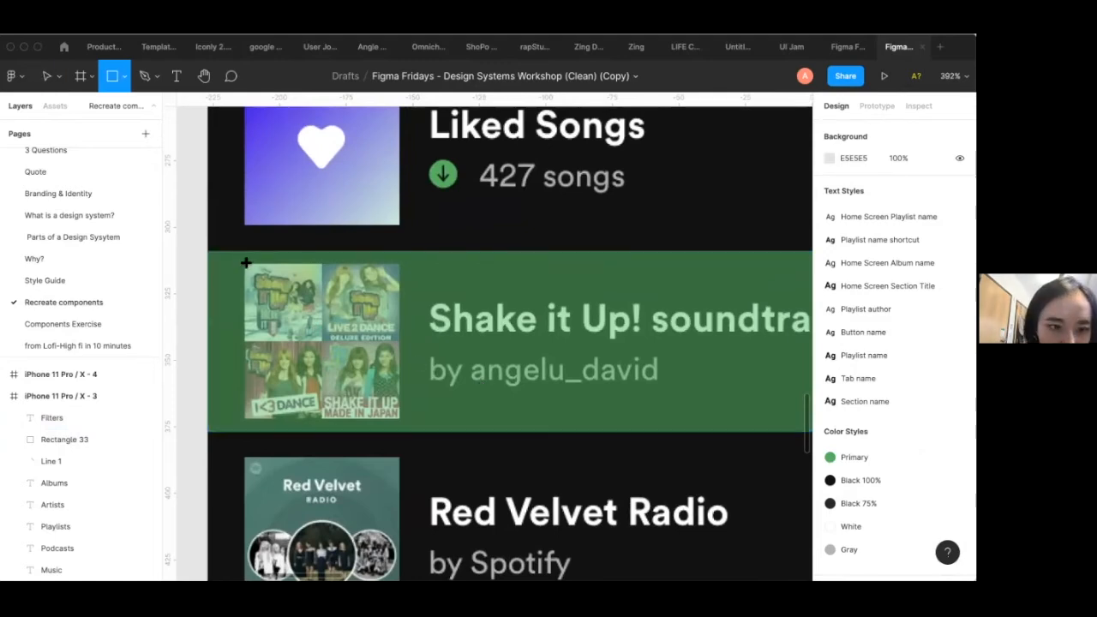
left_click_drag(244, 265, 400, 419)
Add a text box about 150 × 15 over the original playlist title reading "Shake it Up! soundtrack"
scroll(401, 421, "right", 2)
key("t")
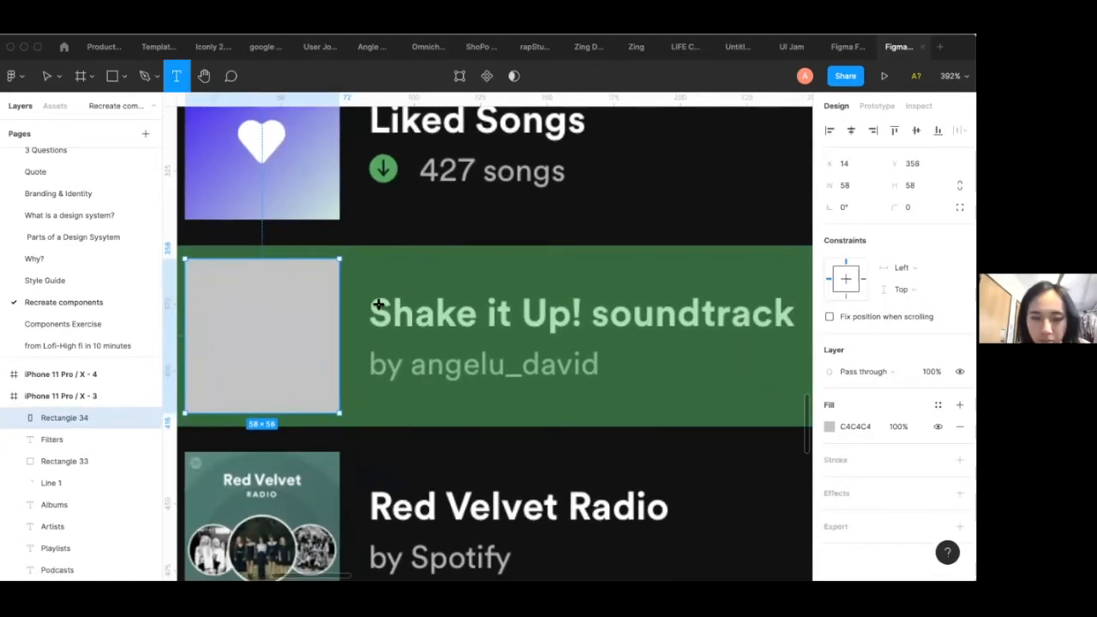
left_click(431, 311)
type("Shake it Up! soundtrack")
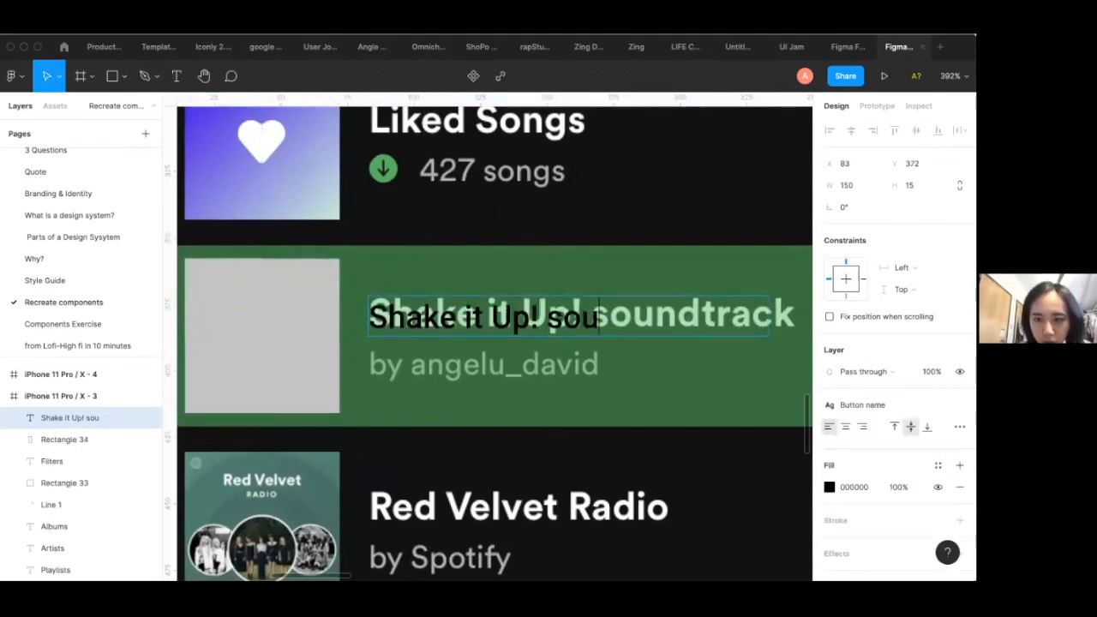
key("Escape")
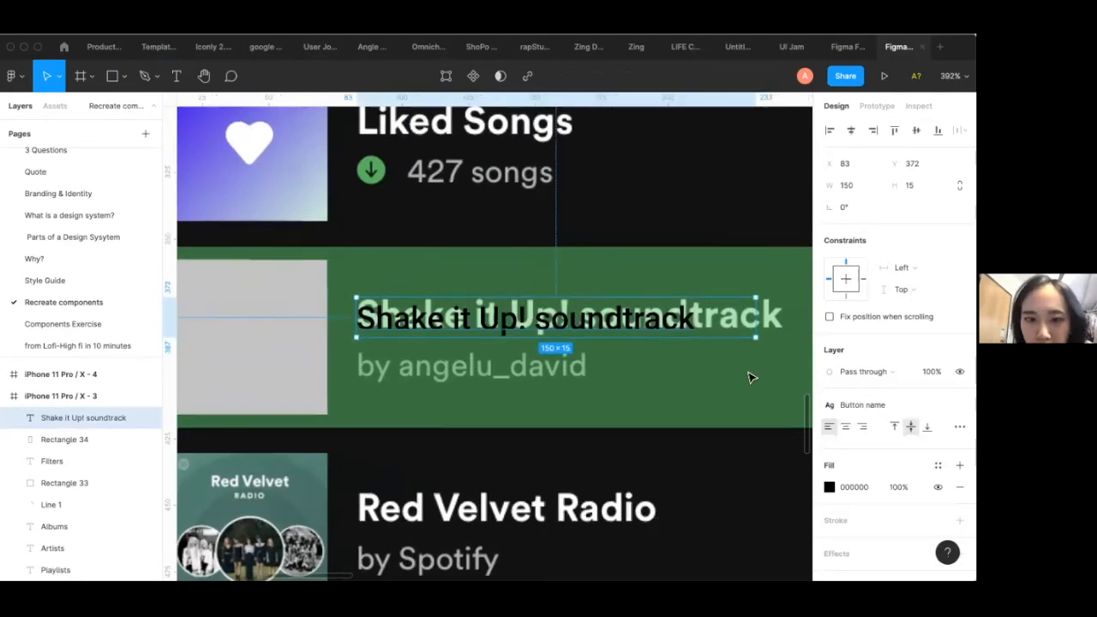
scroll(748, 377, "right", 2)
Apply the Playlist name text style to the "Shake it Up! soundtrack" text and nudge it to X 84, Y 371
mouse_move(960, 405)
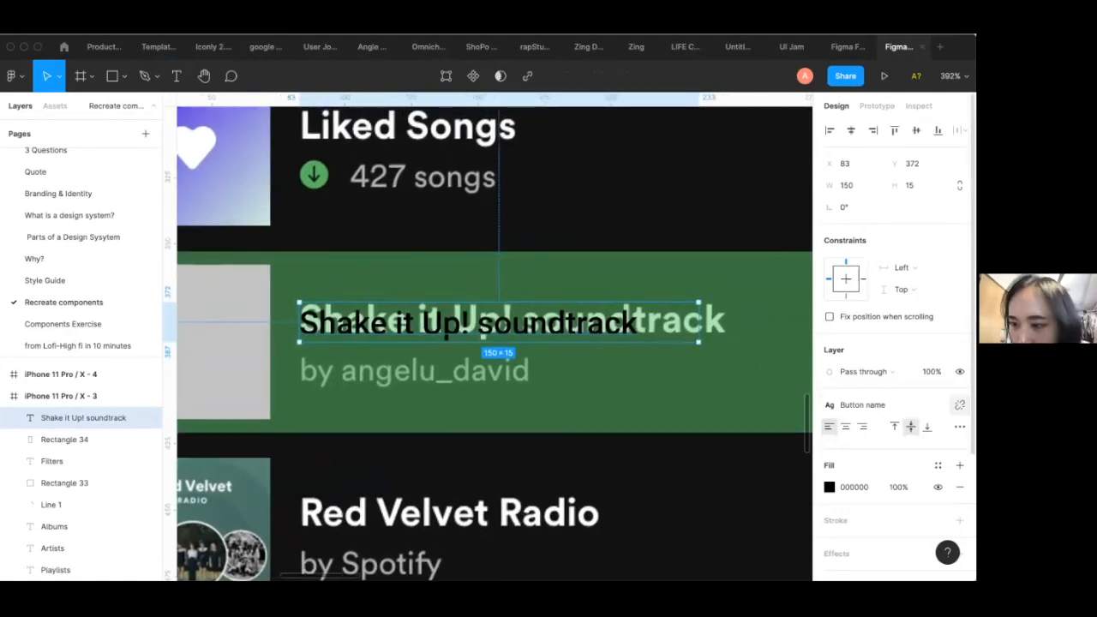
left_click(862, 405)
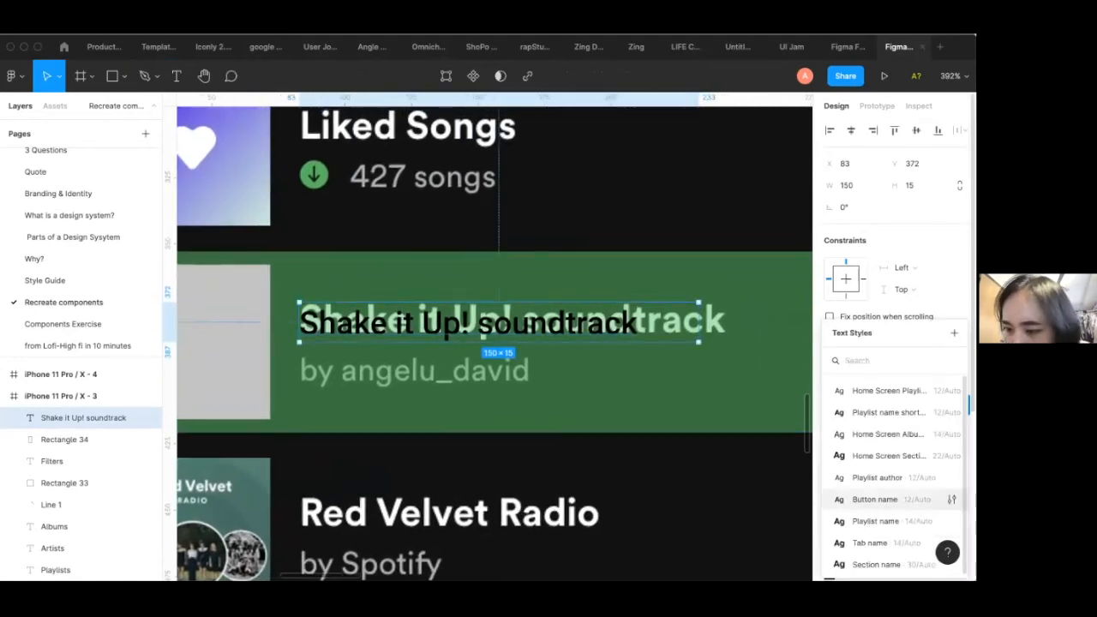
left_click(874, 517)
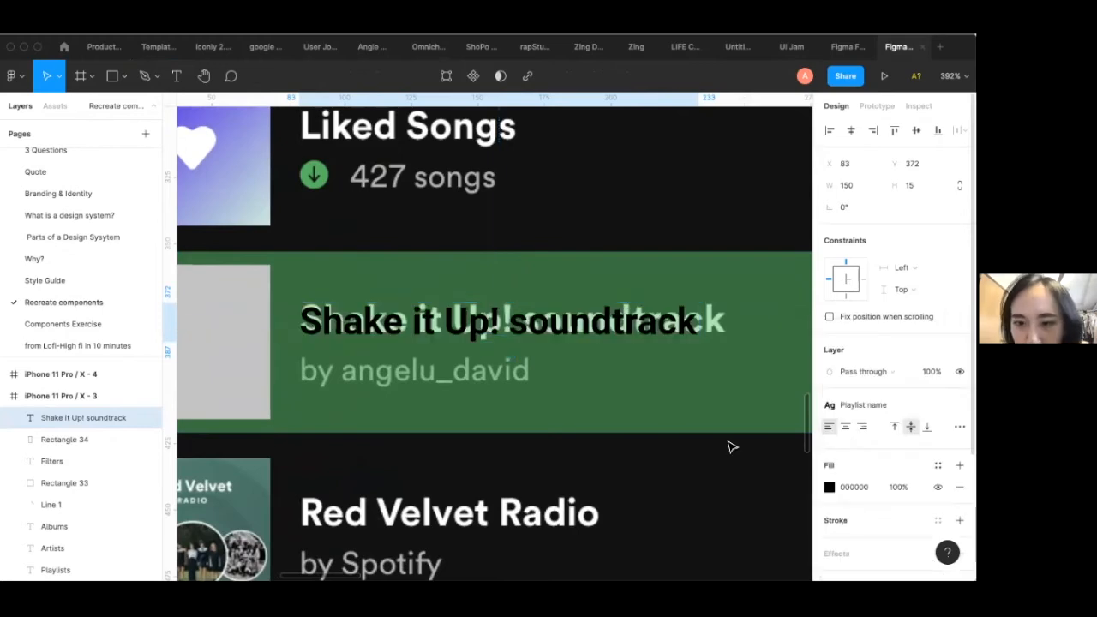
key("Right")
key("Up")
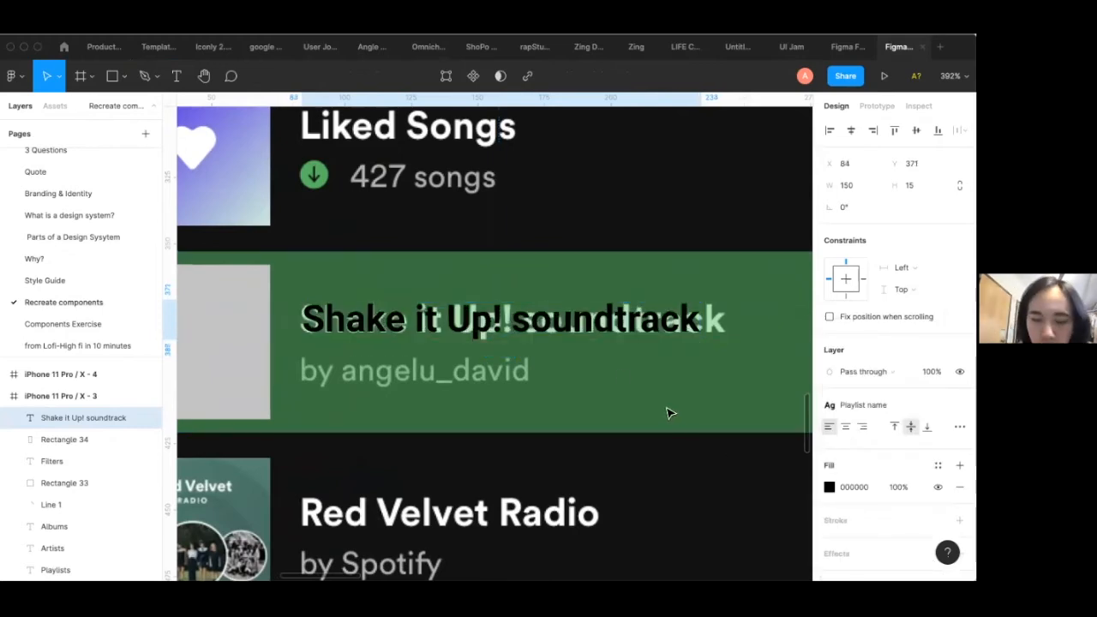
Add a text box about 88 × 10 over the original author line of the "Shake it Up! soundtrack" row, repeating its byline
left_click(497, 373)
key("t")
left_click_drag(291, 365, 528, 388)
type("by")
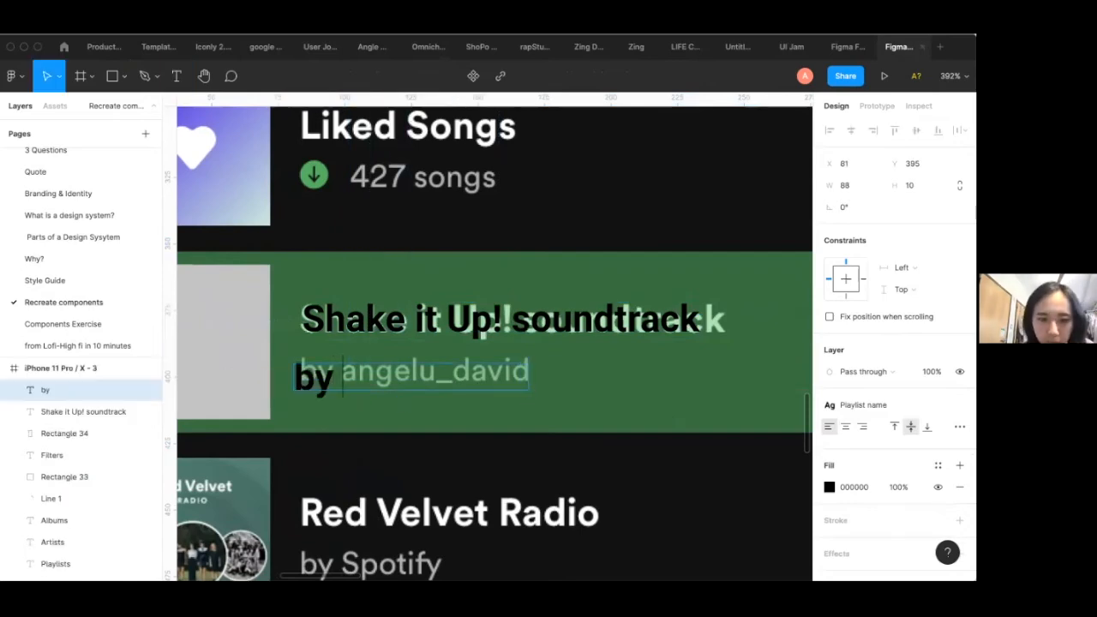
type(" angelu_")
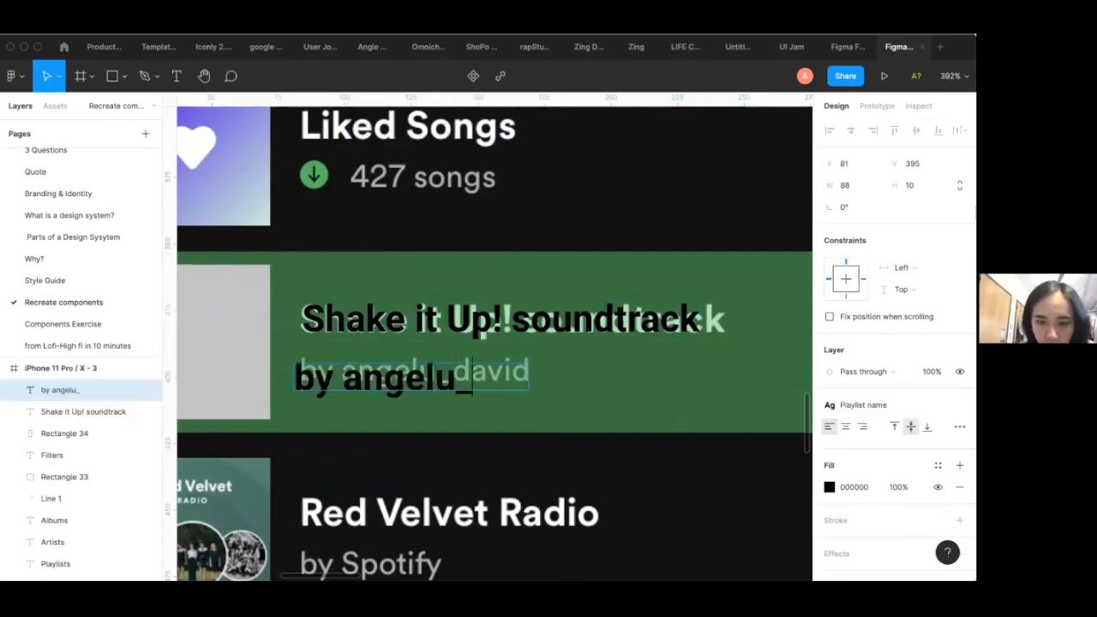
type("david")
key("Escape")
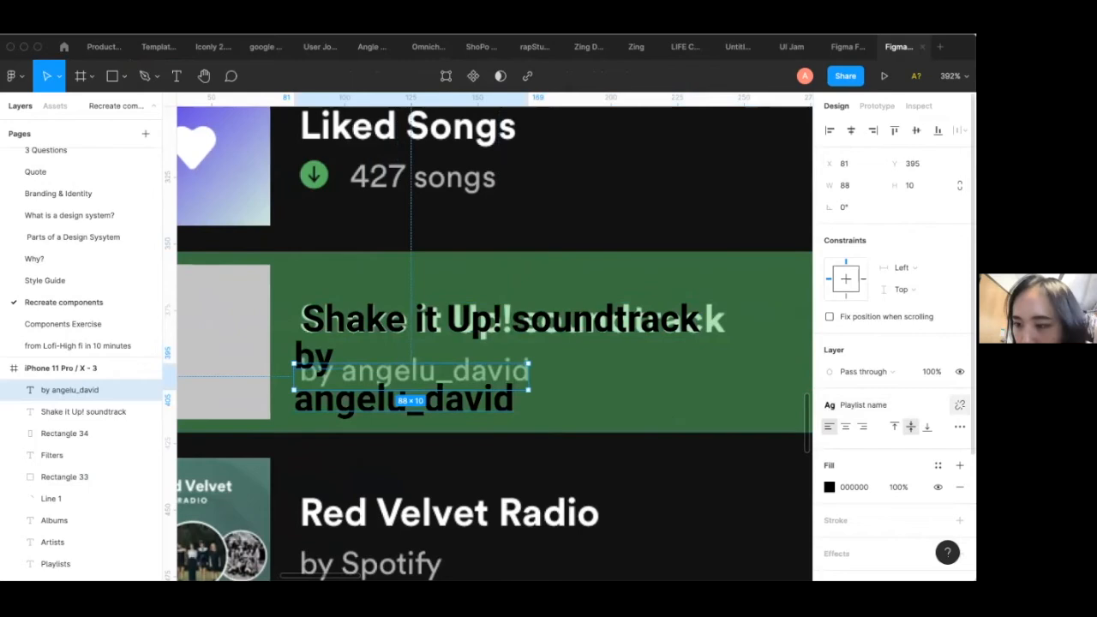
Apply the Playlist author text style to the byline text and nudge it to X 83, Y 393
left_click(960, 404)
left_click(959, 404)
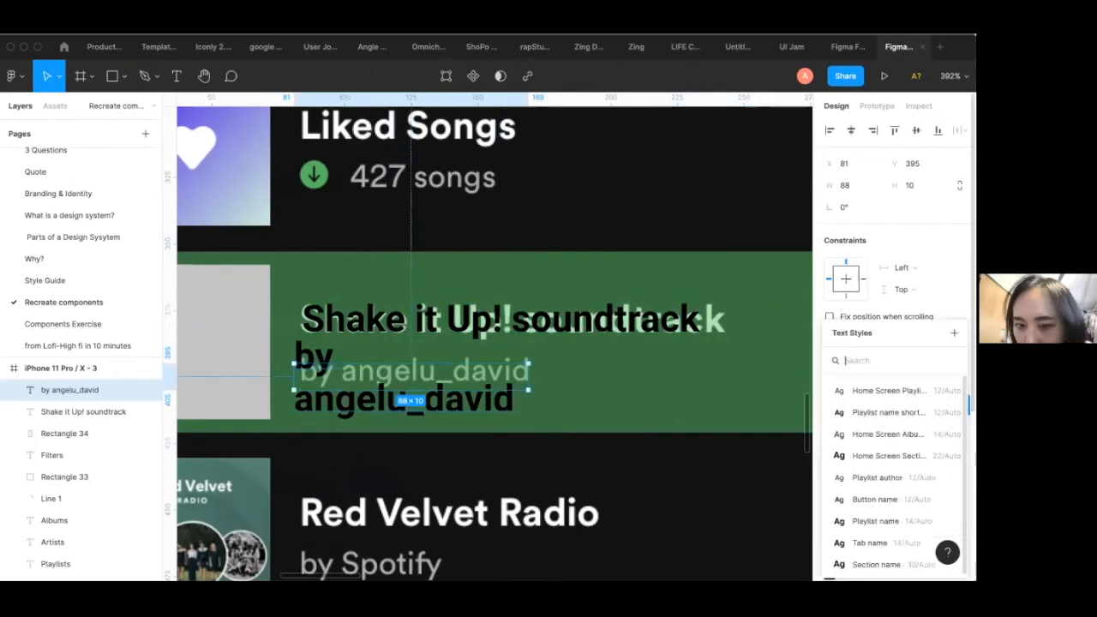
scroll(890, 477, "down", 1)
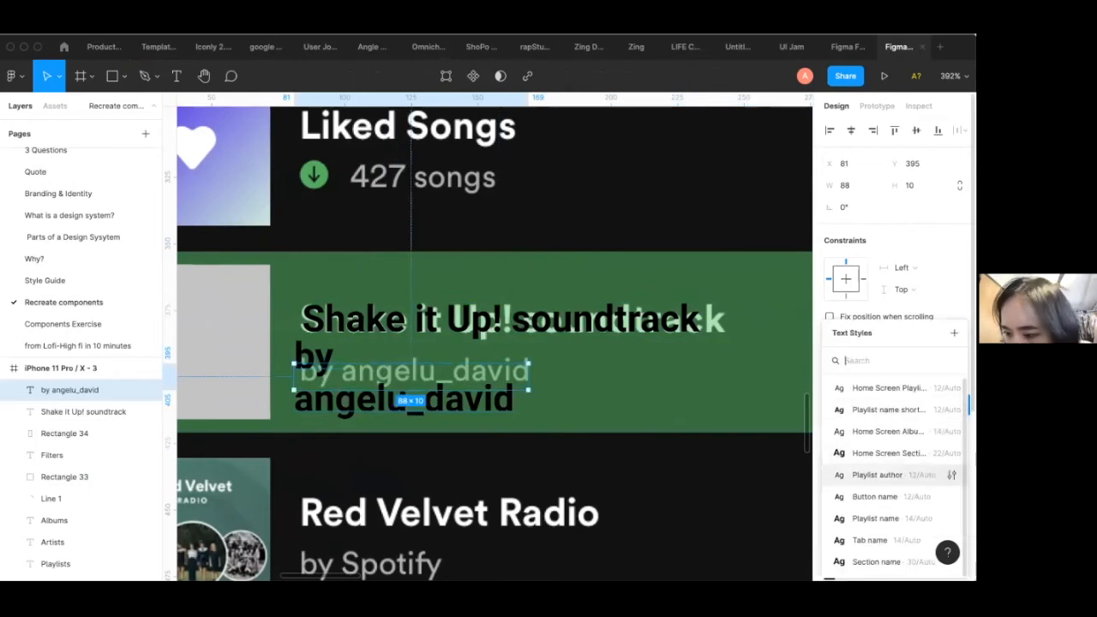
left_click(882, 474)
key("Up")
key("Up")
key("Up")
key("Right")
key("Right")
key("Down")
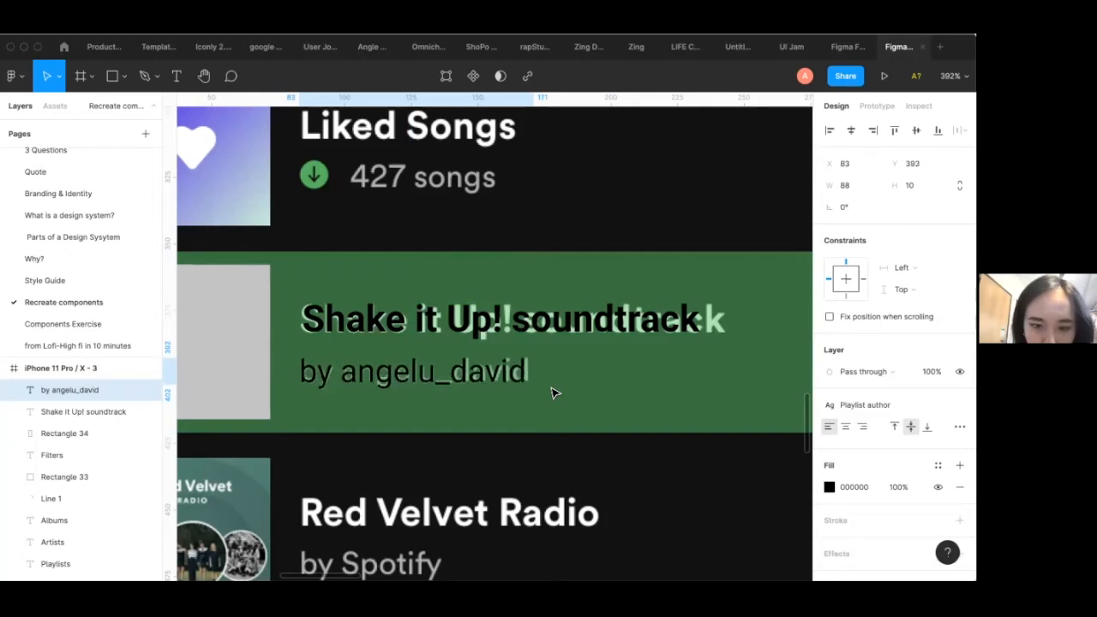
Apply the White color style to the "Shake it Up! soundtrack" title and the Gray color style to the byline
scroll(554, 393, "down", 3)
left_click(512, 343)
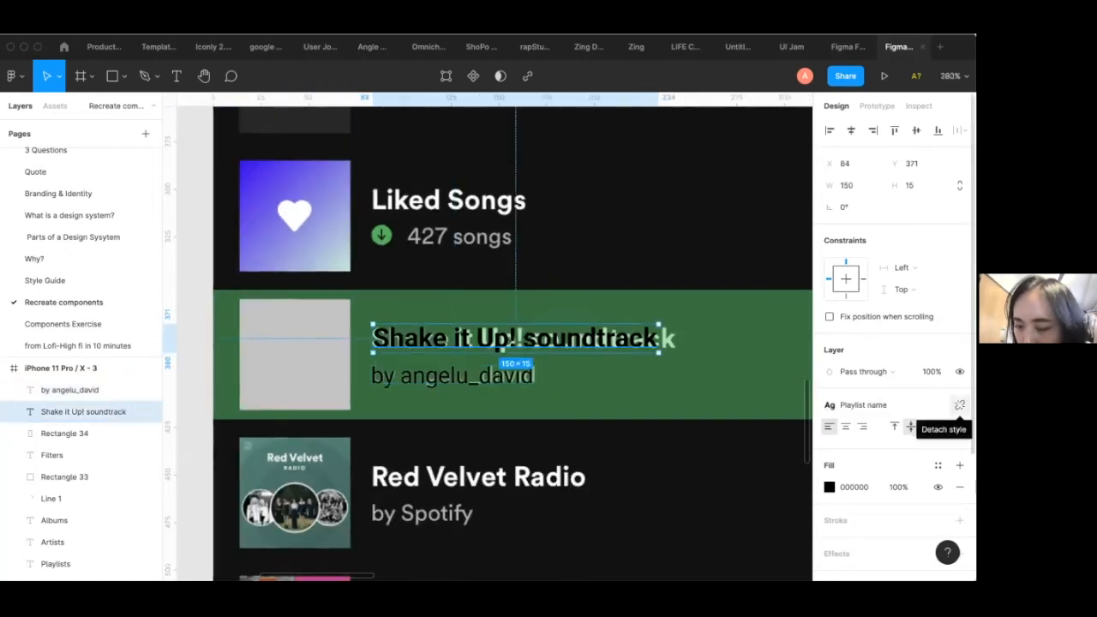
left_click(938, 465)
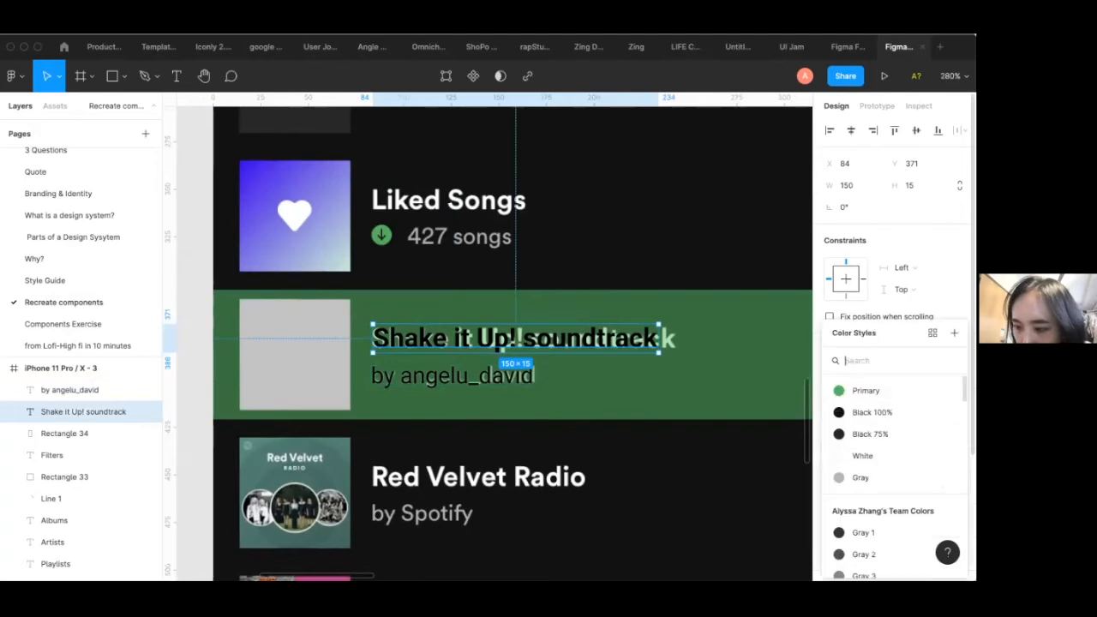
left_click(865, 452)
left_click(497, 378)
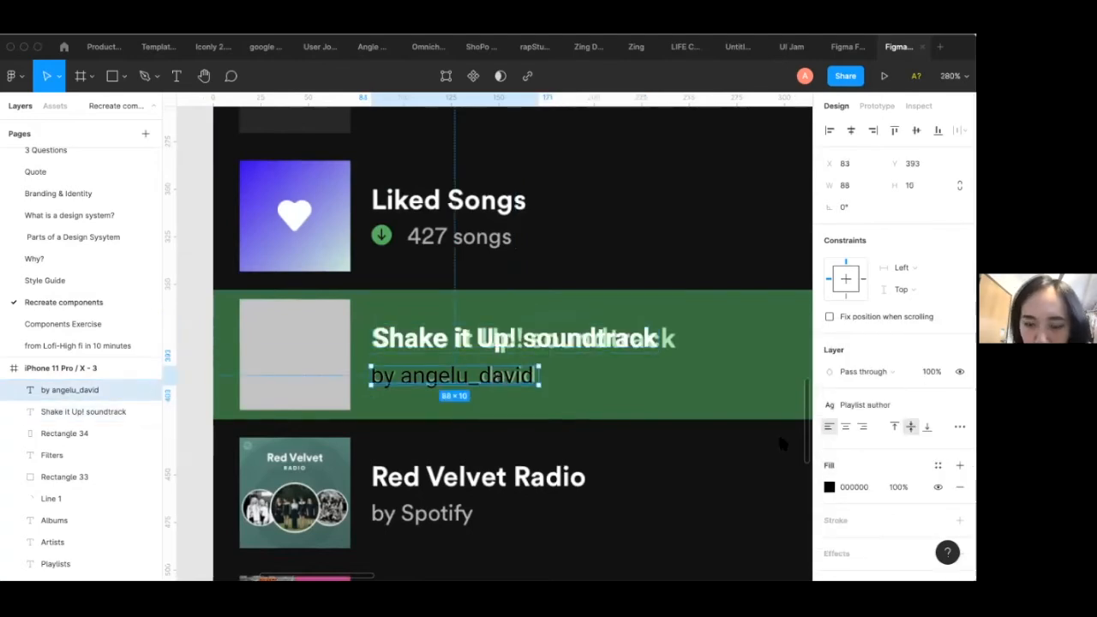
left_click(937, 465)
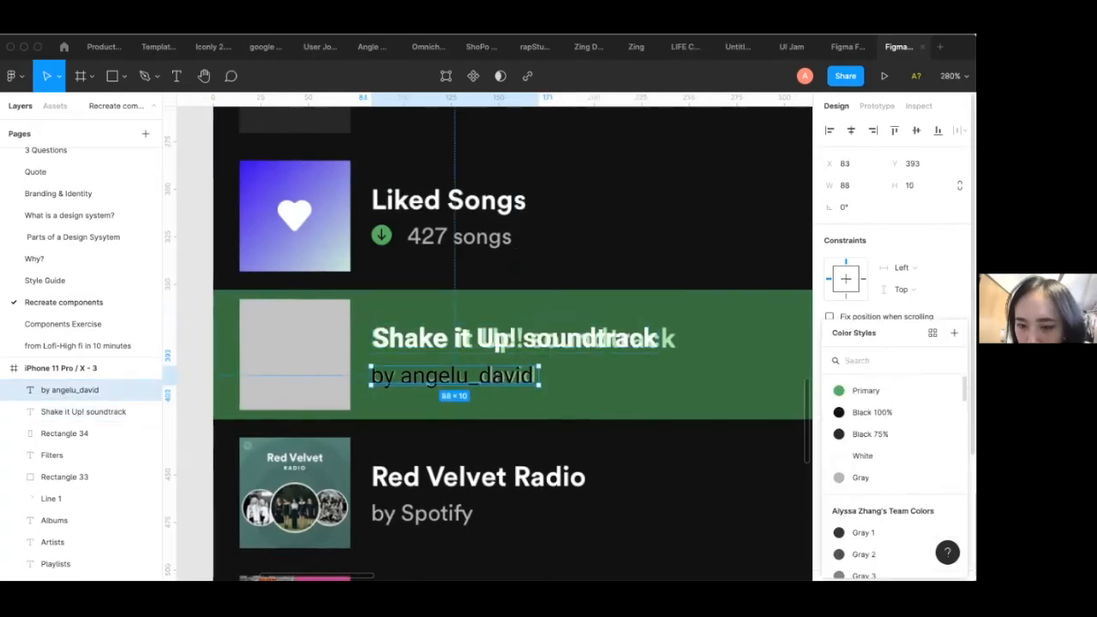
left_click(860, 477)
Examine the recreated playlist row's elements and the highlighted areas on both phone screens
left_click(610, 403)
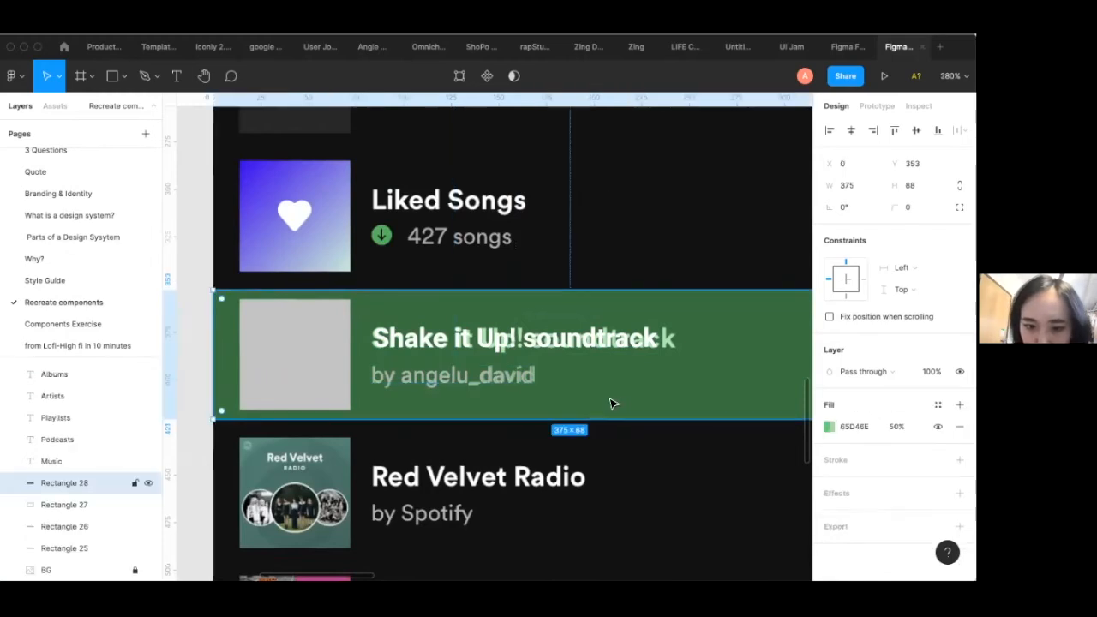
scroll(610, 404, "down", 3)
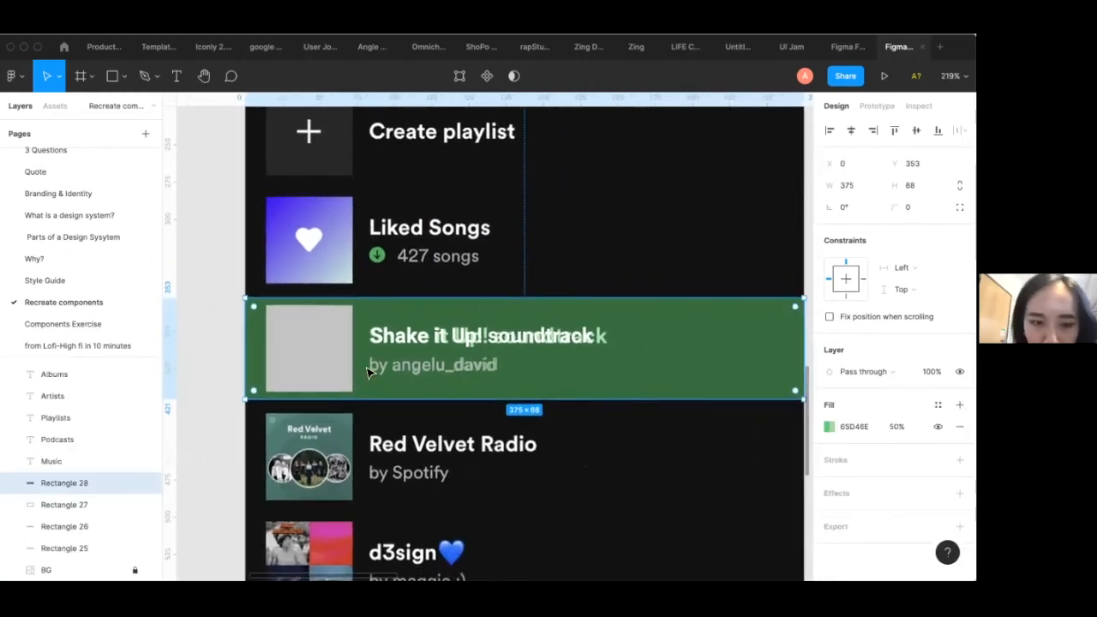
left_click(334, 356)
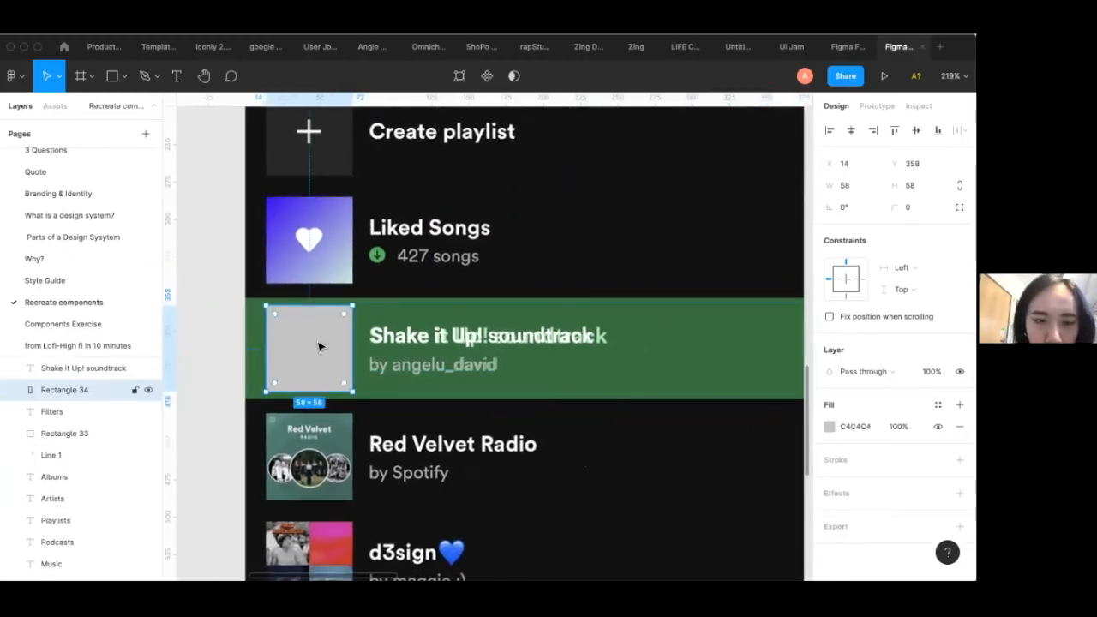
scroll(308, 335, "down", 1)
scroll(436, 362, "down", 2)
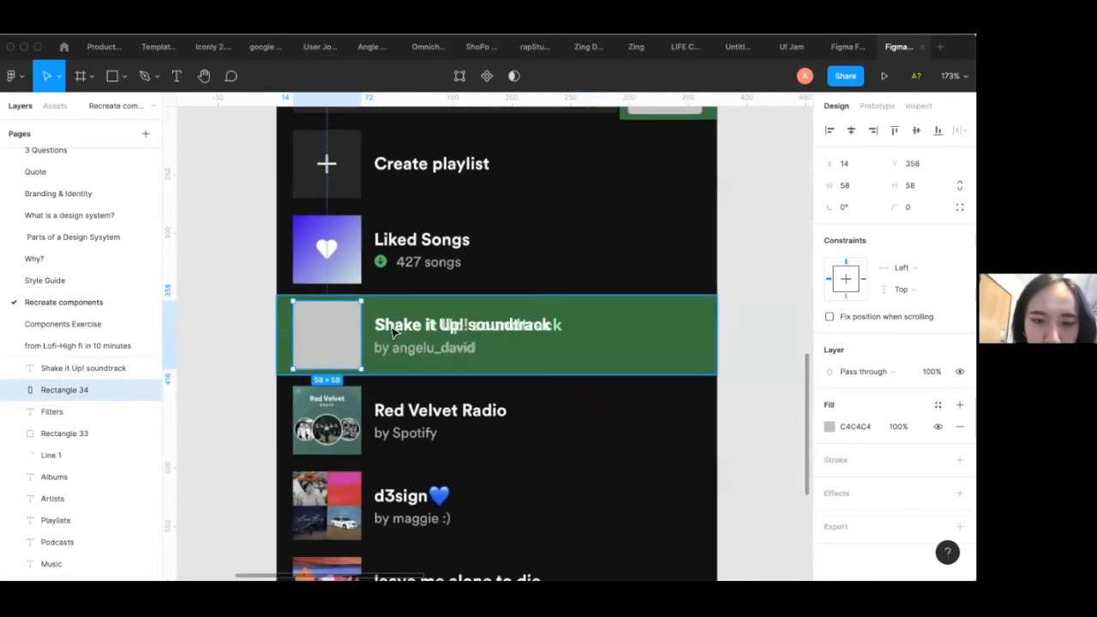
left_click(395, 329)
scroll(394, 332, "down", 4)
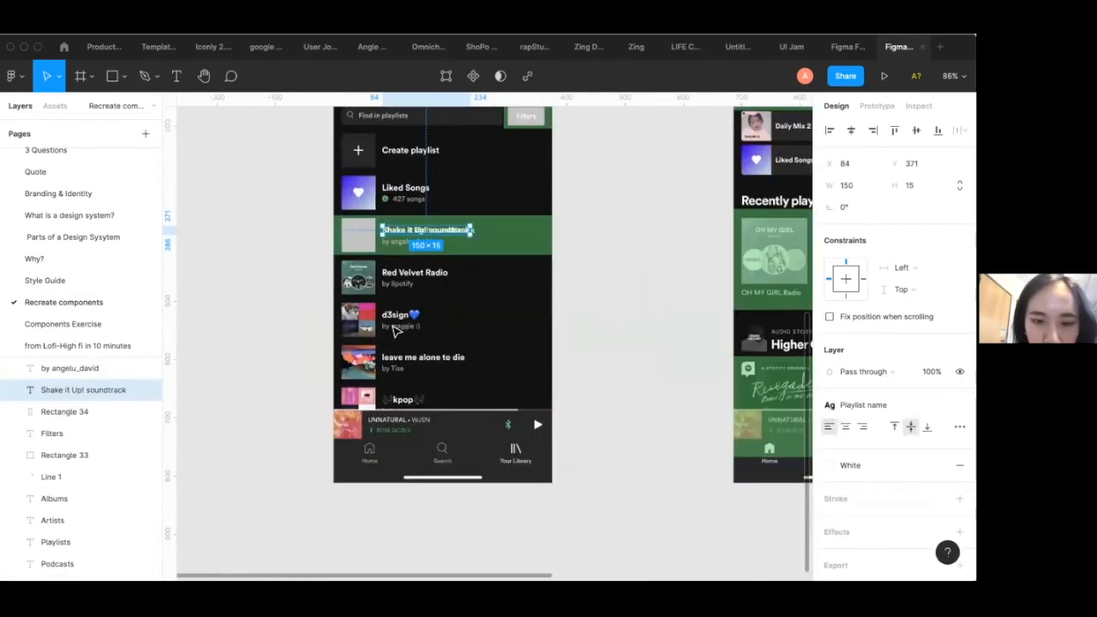
scroll(396, 328, "down", 2)
scroll(431, 302, "up", 2)
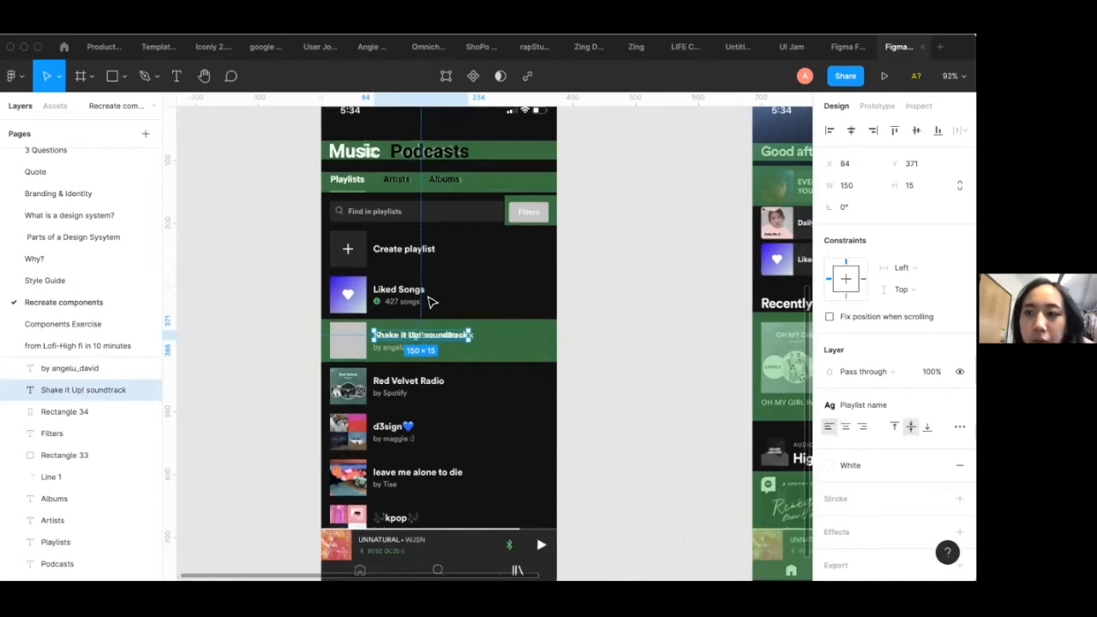
scroll(431, 301, "right", 1)
scroll(395, 358, "down", 1)
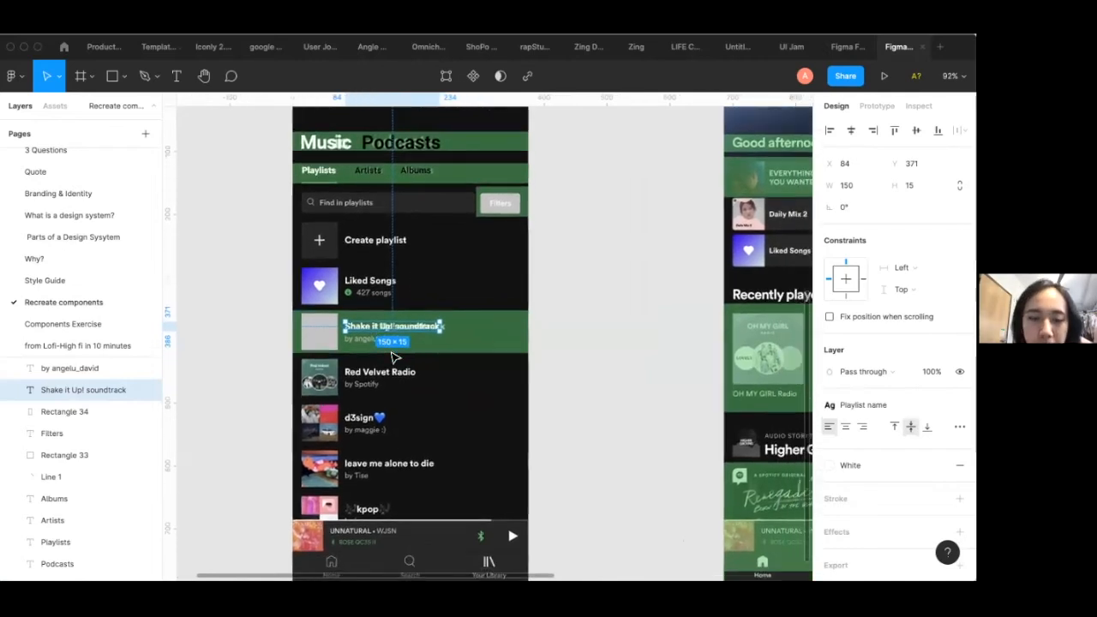
left_click(605, 336)
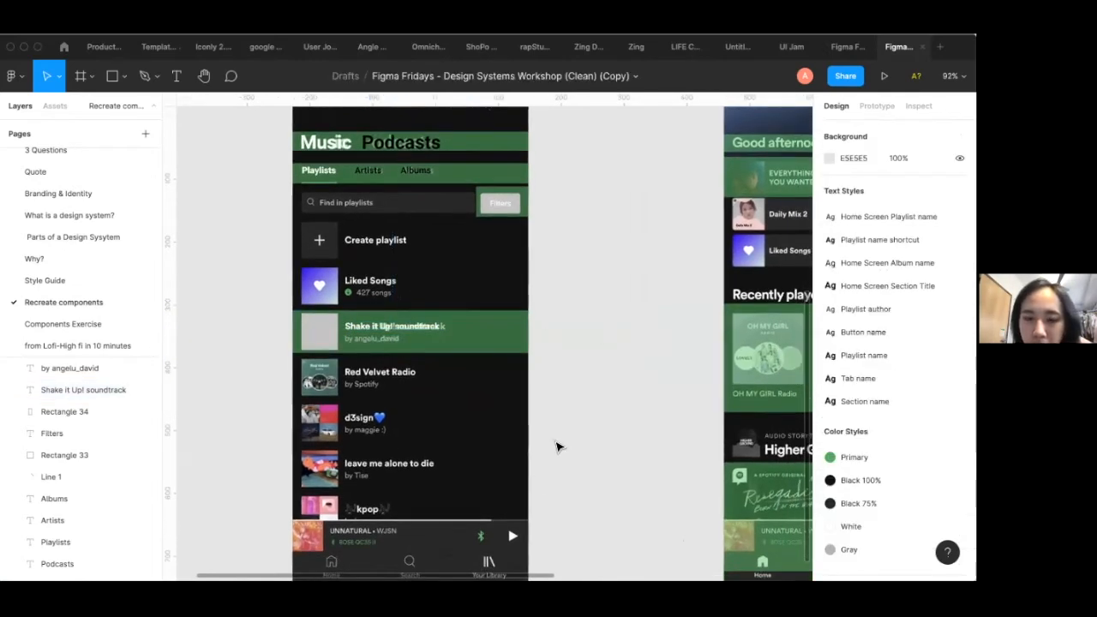
scroll(495, 367, "right", 5)
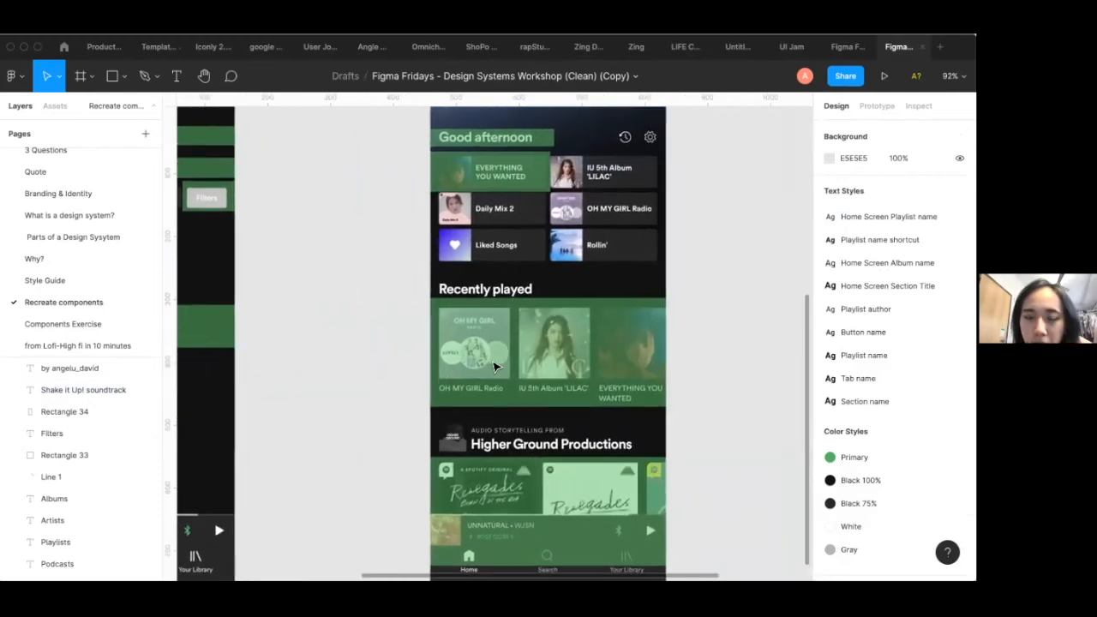
scroll(347, 299, "down", 2, "ctrl")
scroll(347, 299, "left", 3)
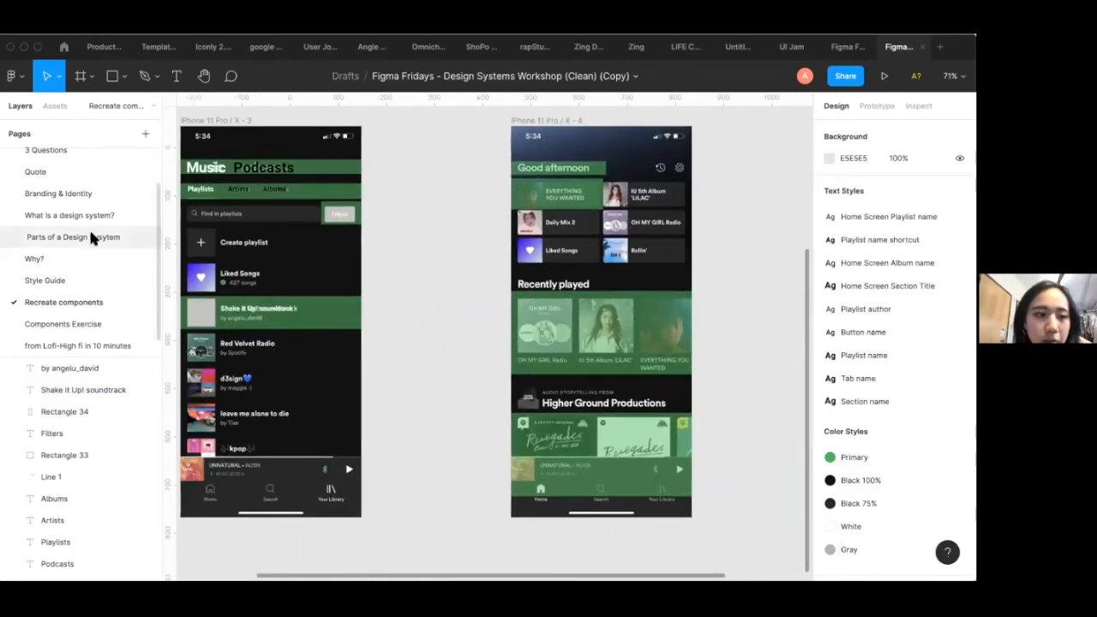
Open the Components Exercise page and bring the loose elements beside the faded playlist screen into view
scroll(89, 228, "down", 1)
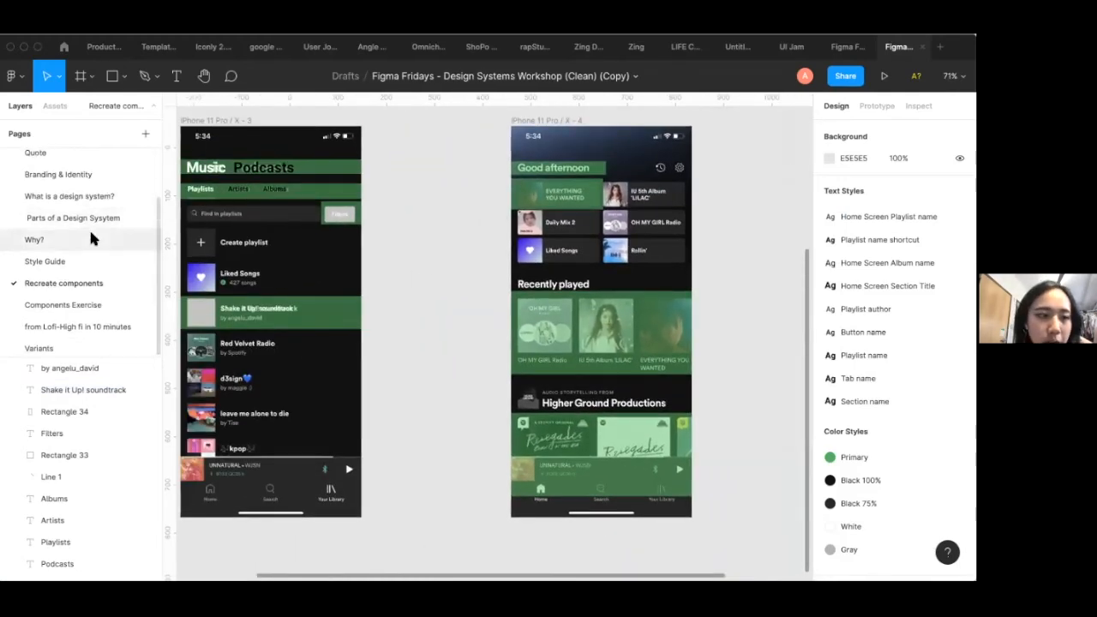
left_click(95, 310)
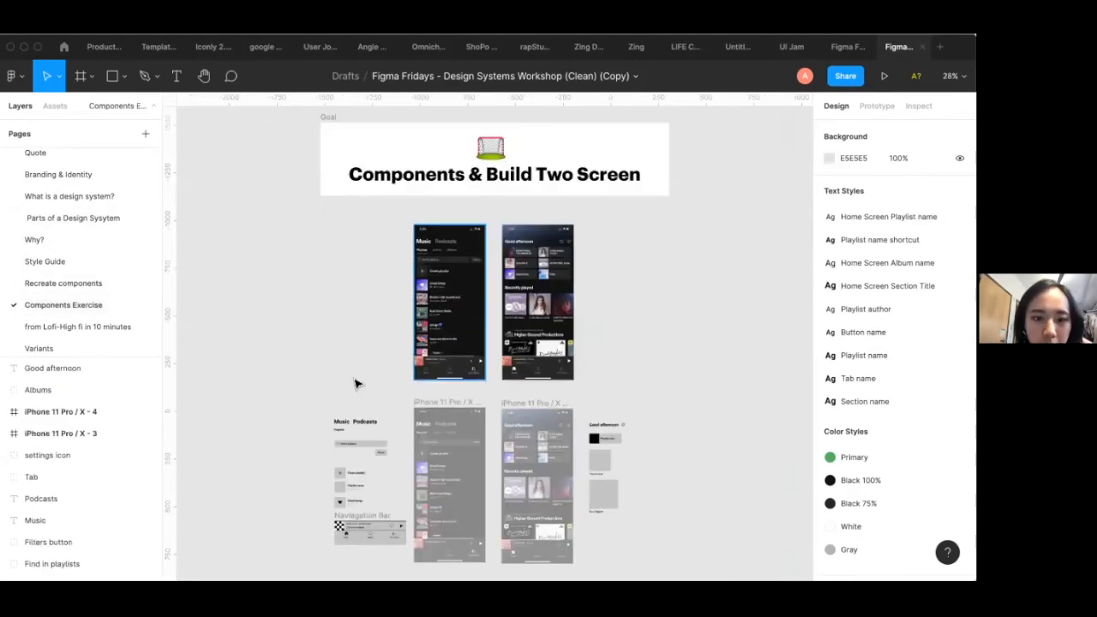
scroll(355, 385, "down", 3)
scroll(404, 367, "up", 5)
left_click(341, 402)
scroll(343, 409, "up", 4)
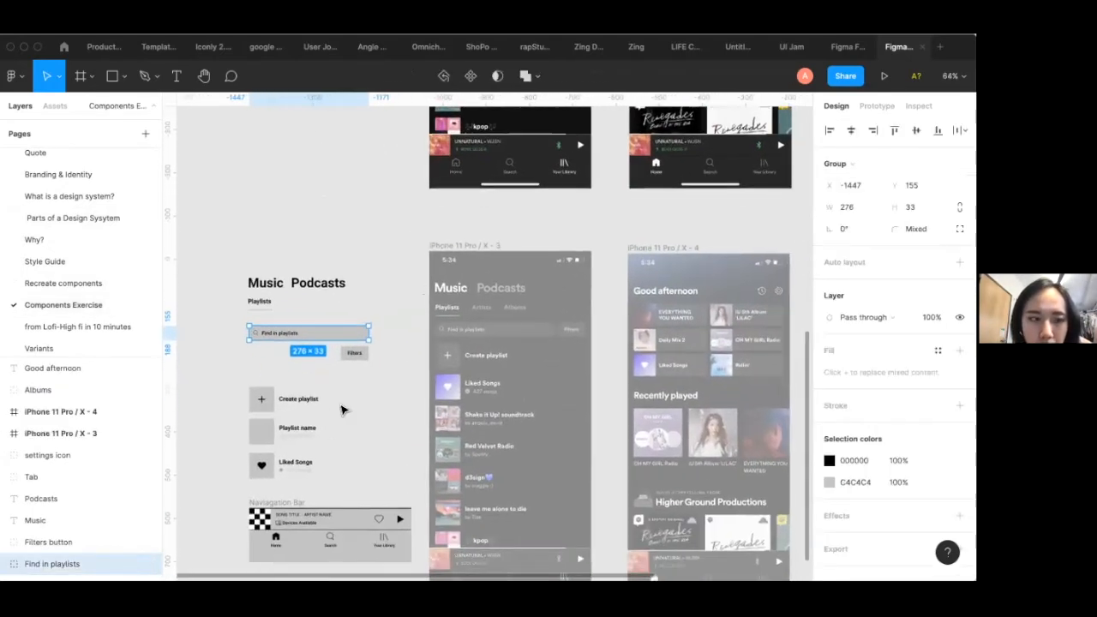
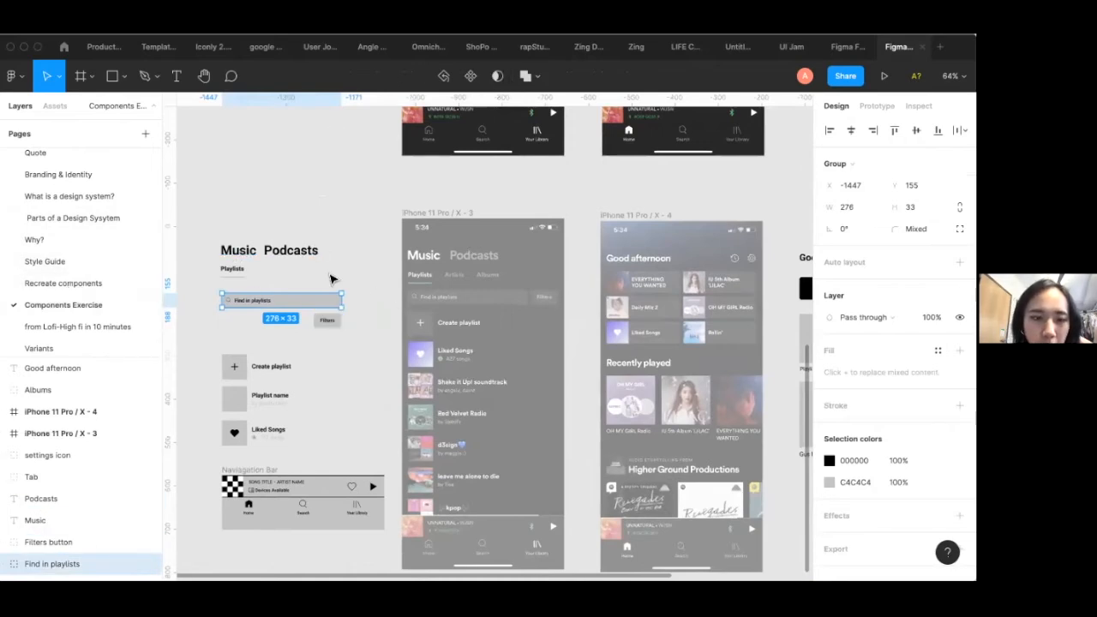
Examine the loose interface elements around the two faded phone screens, including the Music heading
left_click(332, 279)
left_click(55, 105)
left_click(21, 106)
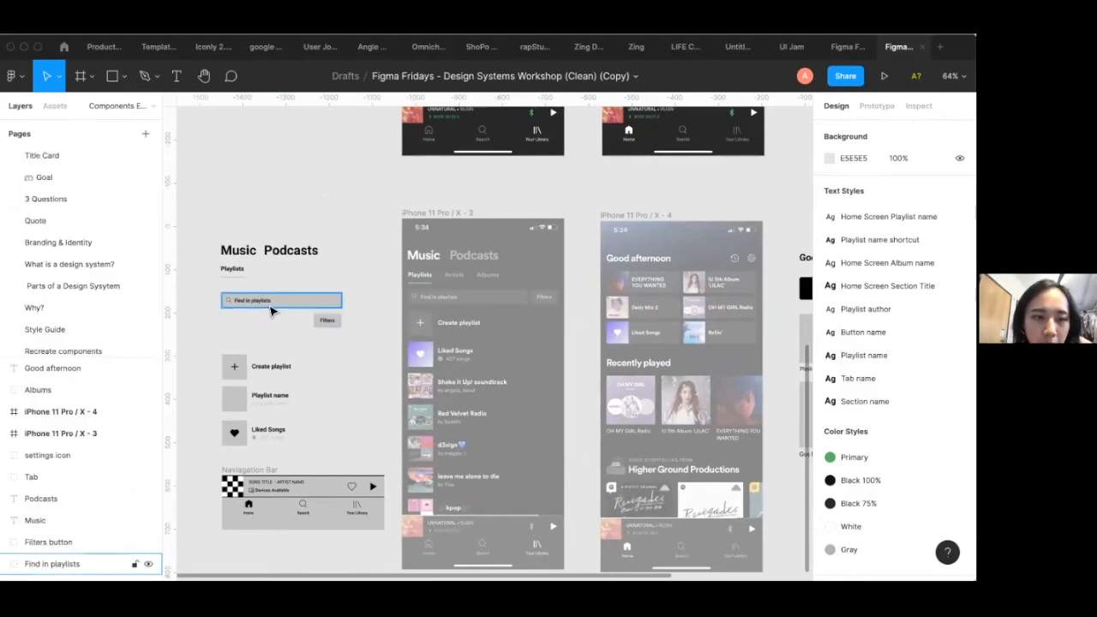
scroll(270, 307, "up", 3)
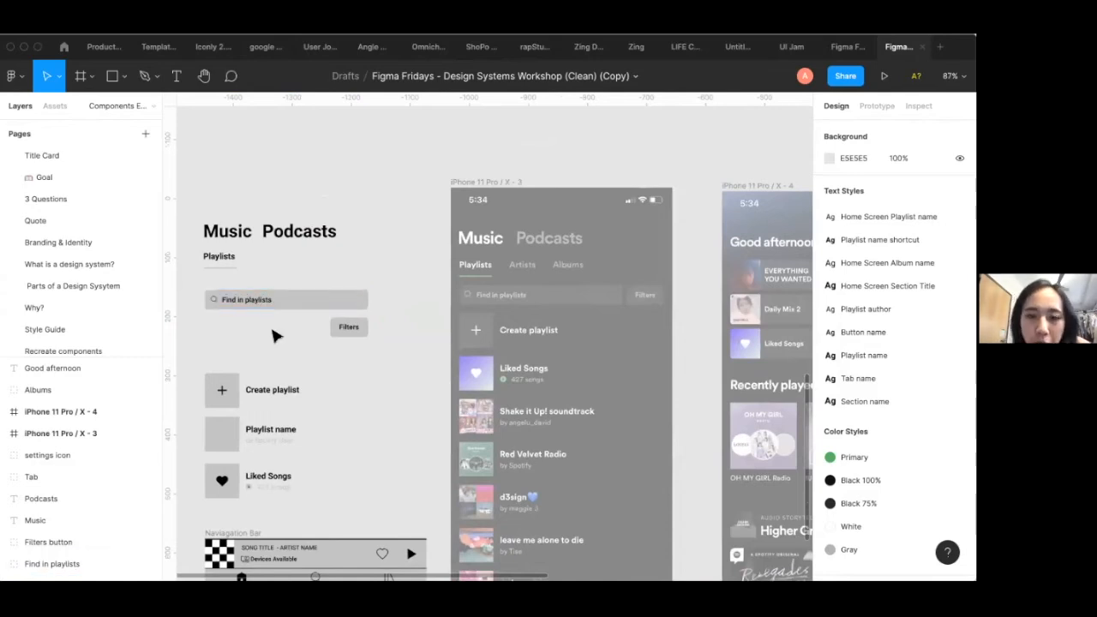
scroll(274, 336, "down", 5)
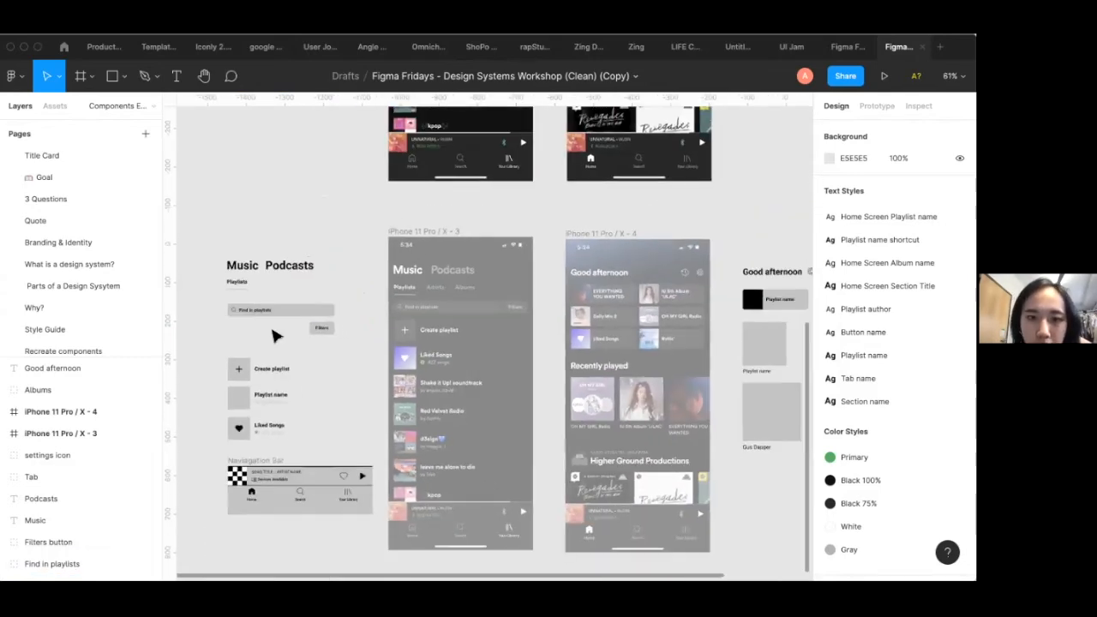
scroll(264, 283, "up", 4)
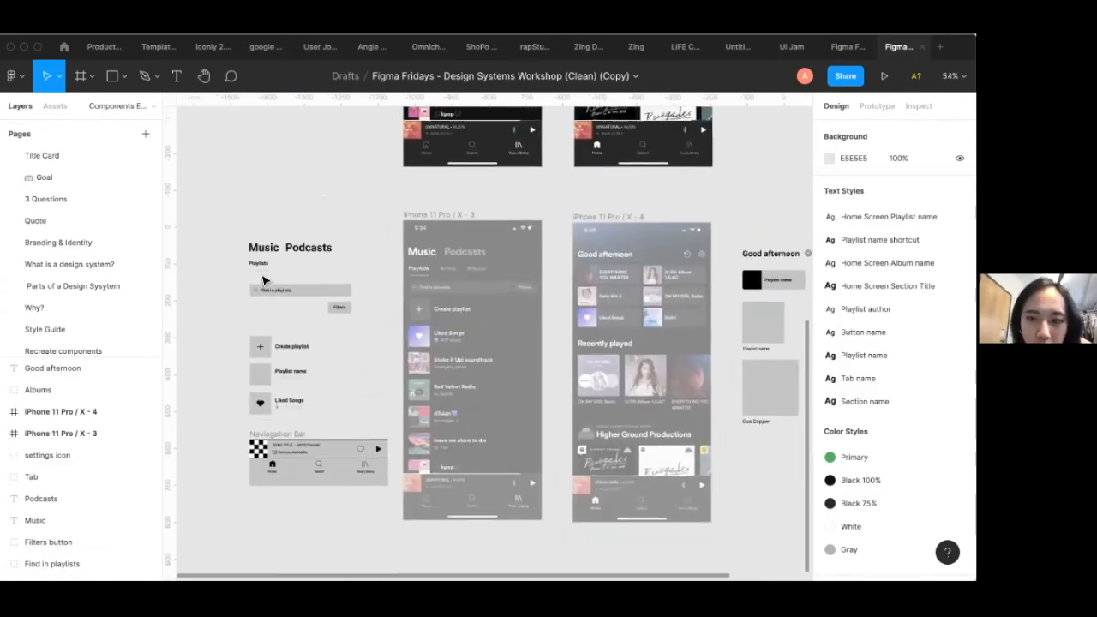
left_click(263, 241)
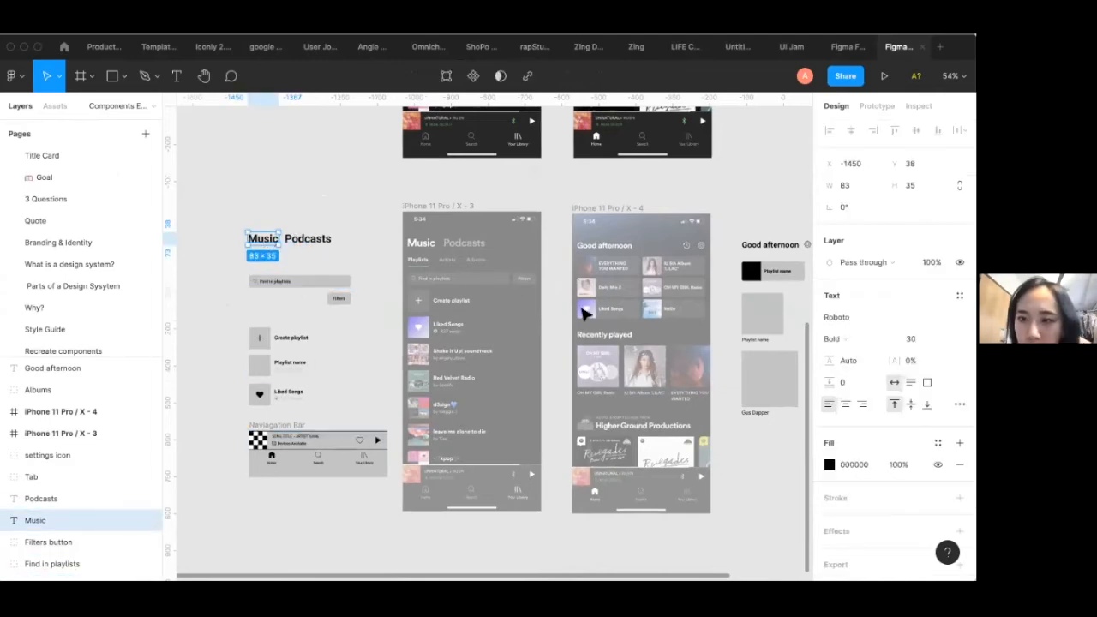
scroll(585, 313, "right", 1)
scroll(585, 313, "down", 1)
scroll(275, 245, "up", 2)
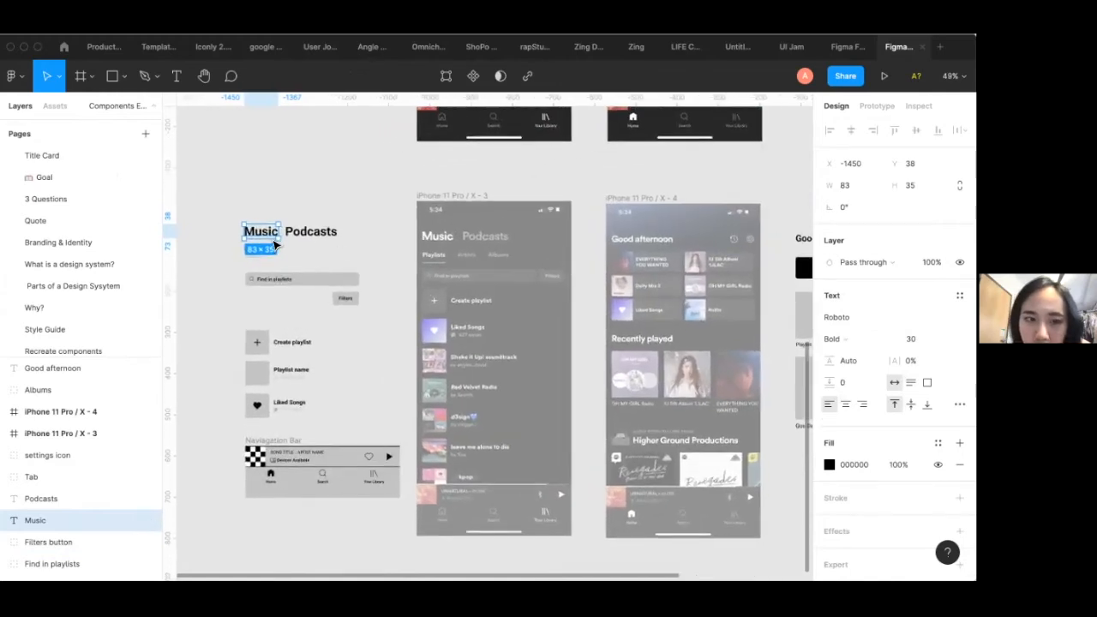
scroll(341, 253, "down", 1)
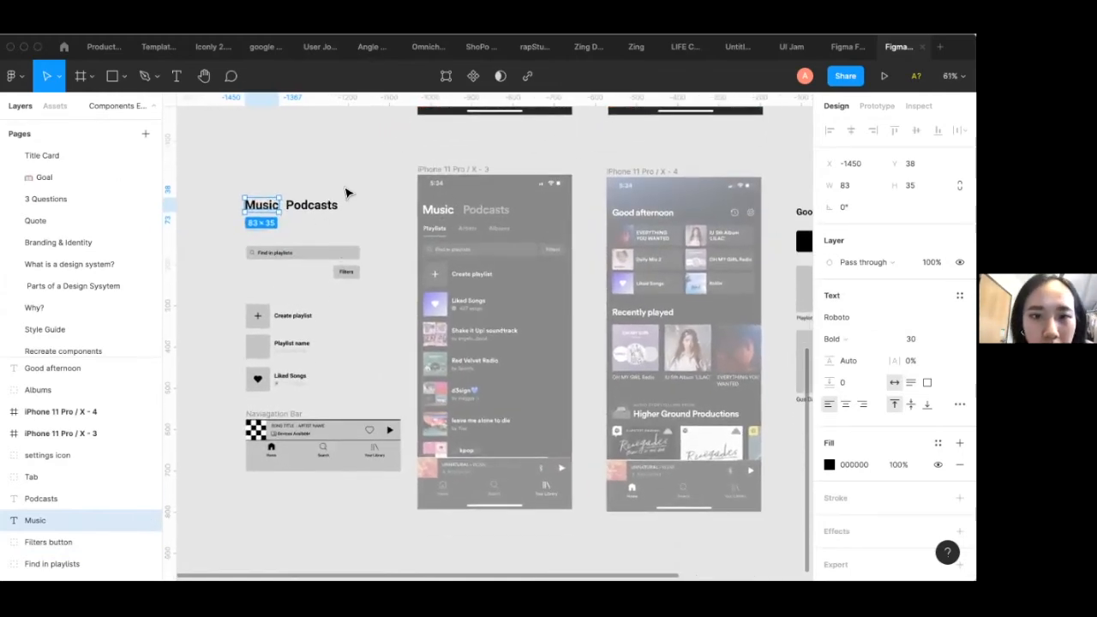
scroll(346, 197, "up", 3)
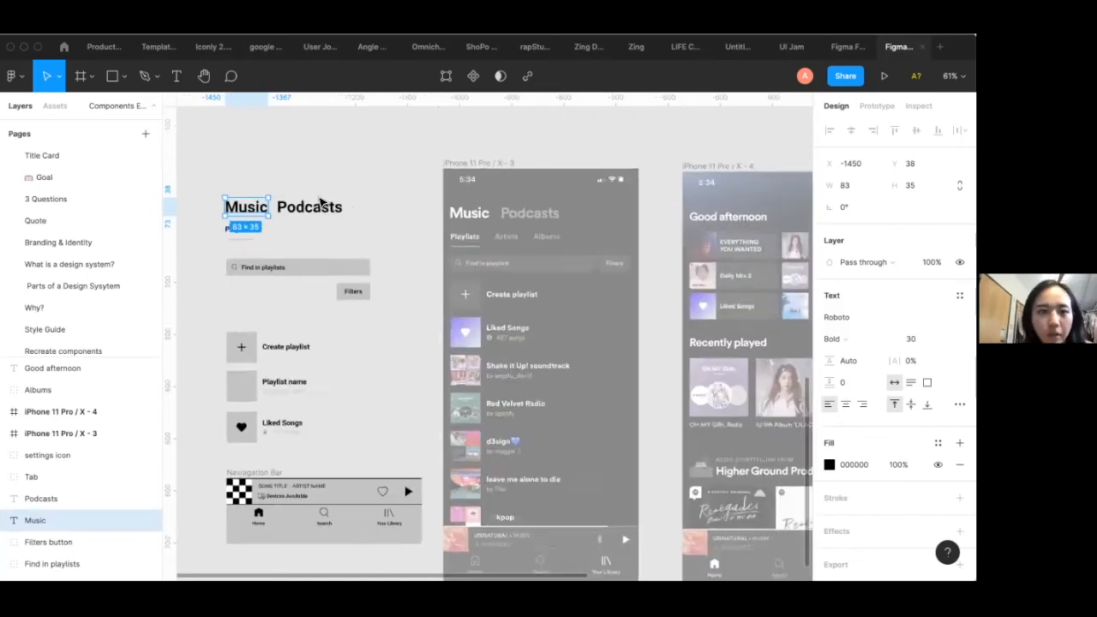
left_click(361, 231)
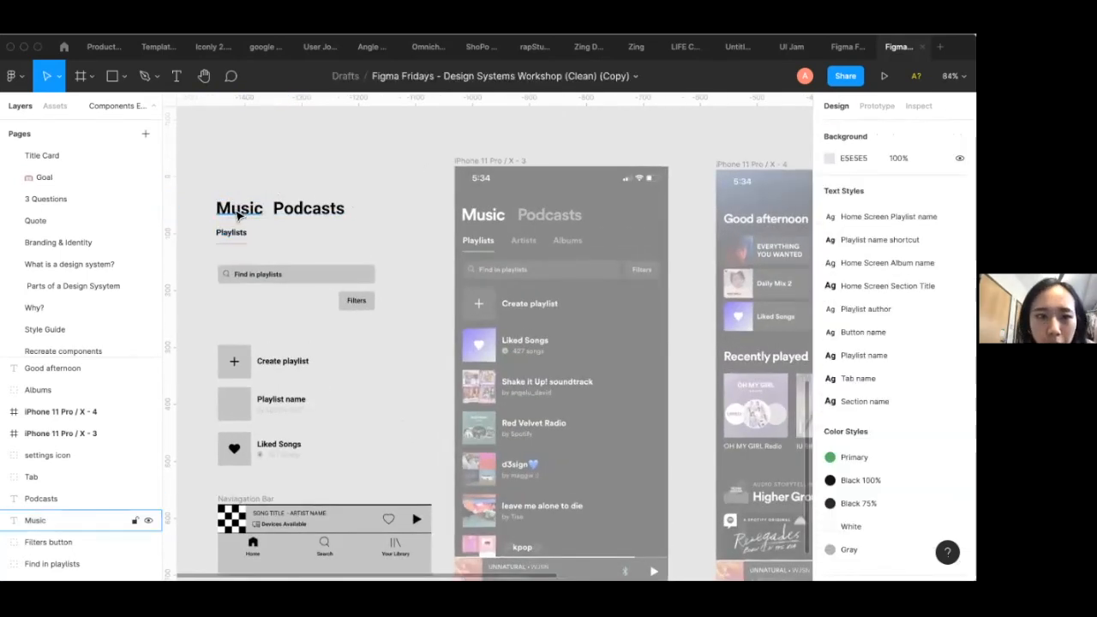
Move the loose Music and Podcasts texts over their originals on the faded playlist screen, with Music at X 12, Y 67
left_click(69, 520)
mouse_move(491, 210)
left_mouse_down()
mouse_move(506, 228)
mouse_move(486, 219)
left_mouse_up()
left_click(326, 215)
left_click_drag(286, 208, 530, 214)
Move the Music and Podcasts texts back off the faded playlist screen to just above the loose Playlists tab, with Music at X -1447, Y 35
left_click(484, 218)
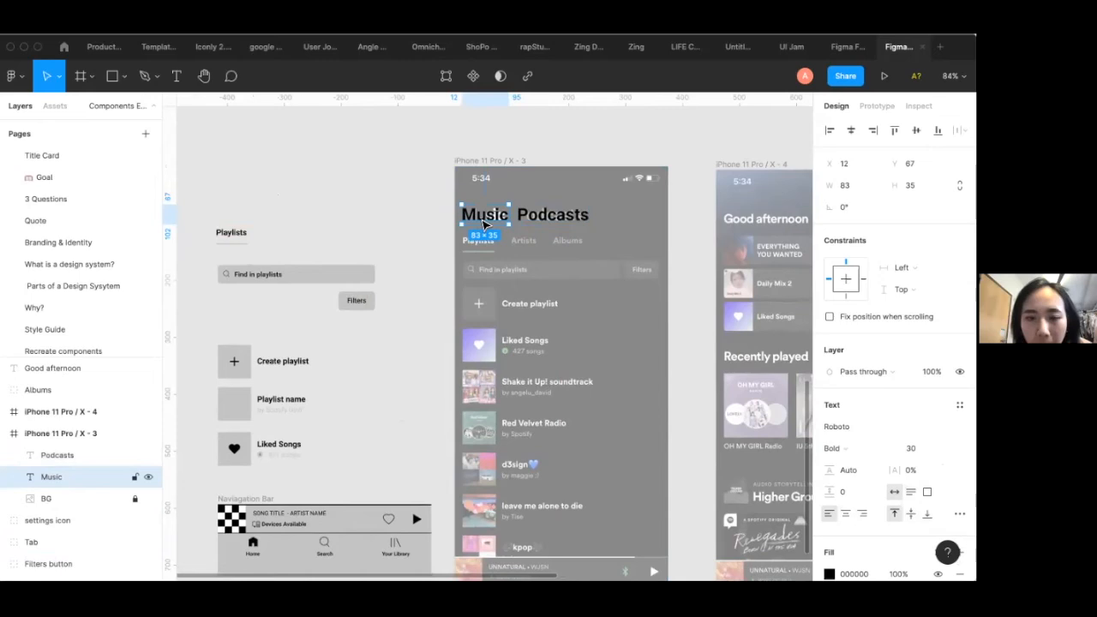
left_click(544, 220, "shift")
left_click(504, 221)
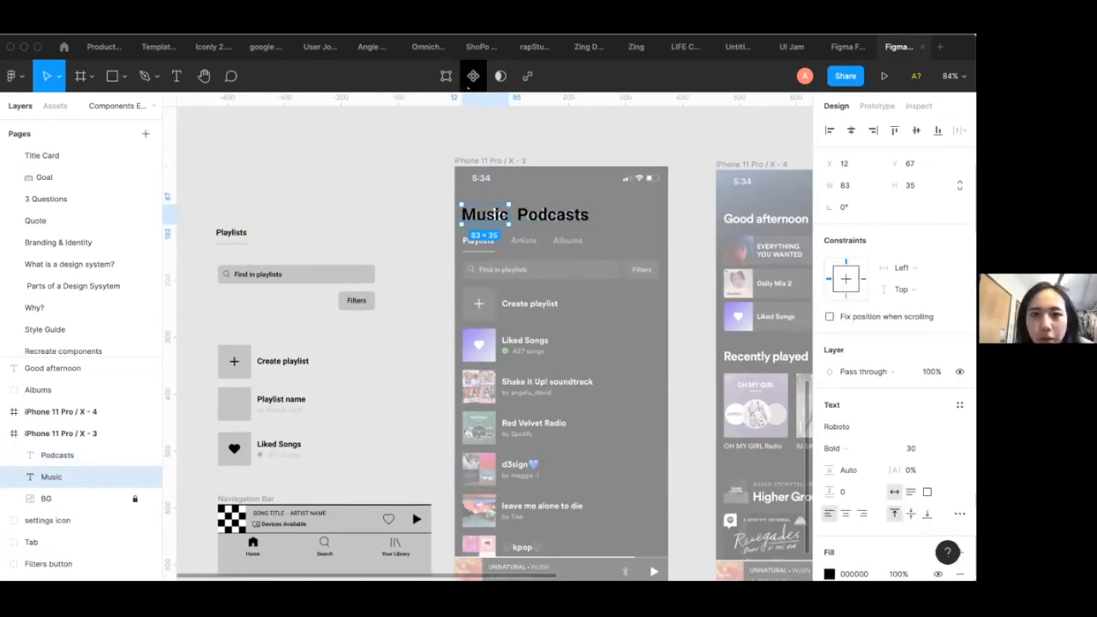
left_click(540, 220, "shift")
left_click_drag(504, 220, 307, 211)
left_click(360, 198)
Turn the Music and Podcasts texts into two separate components
left_click(243, 216)
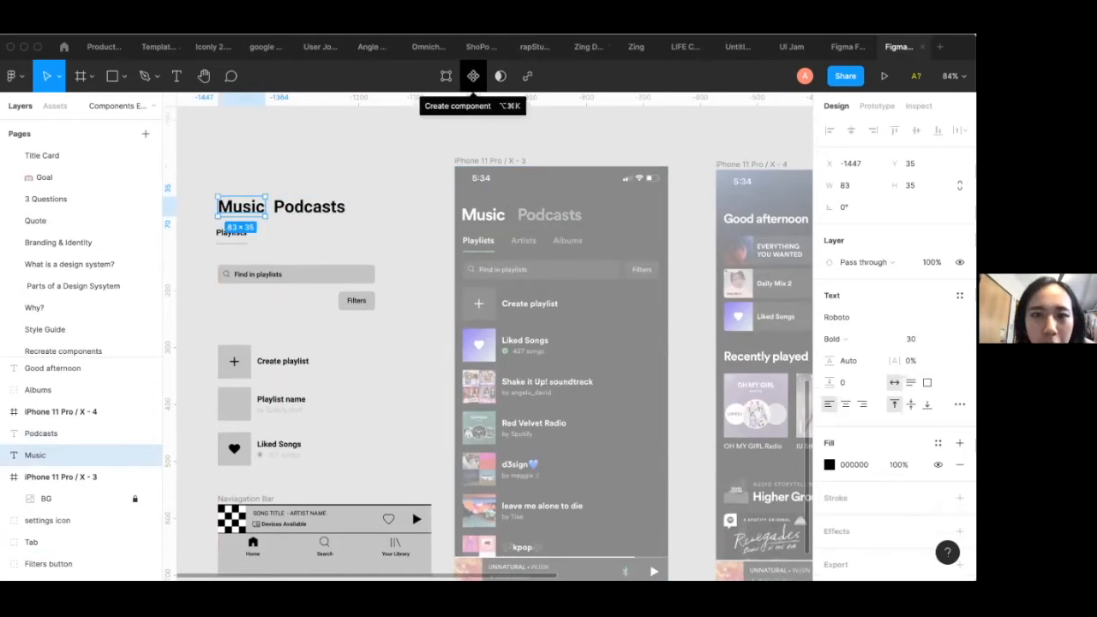
left_click(473, 76)
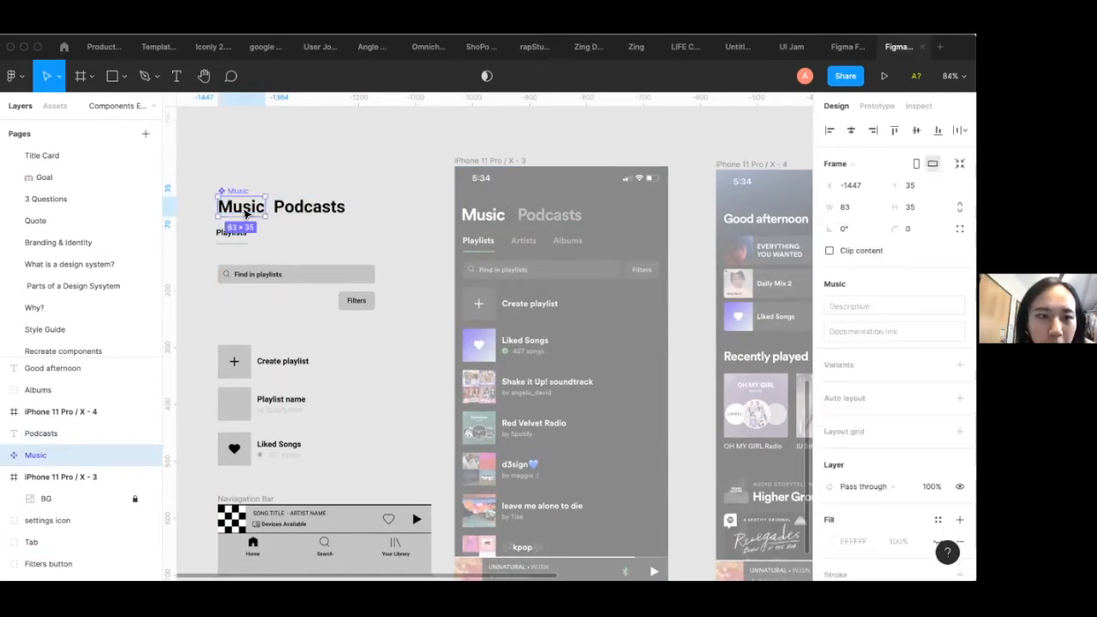
left_click(272, 208)
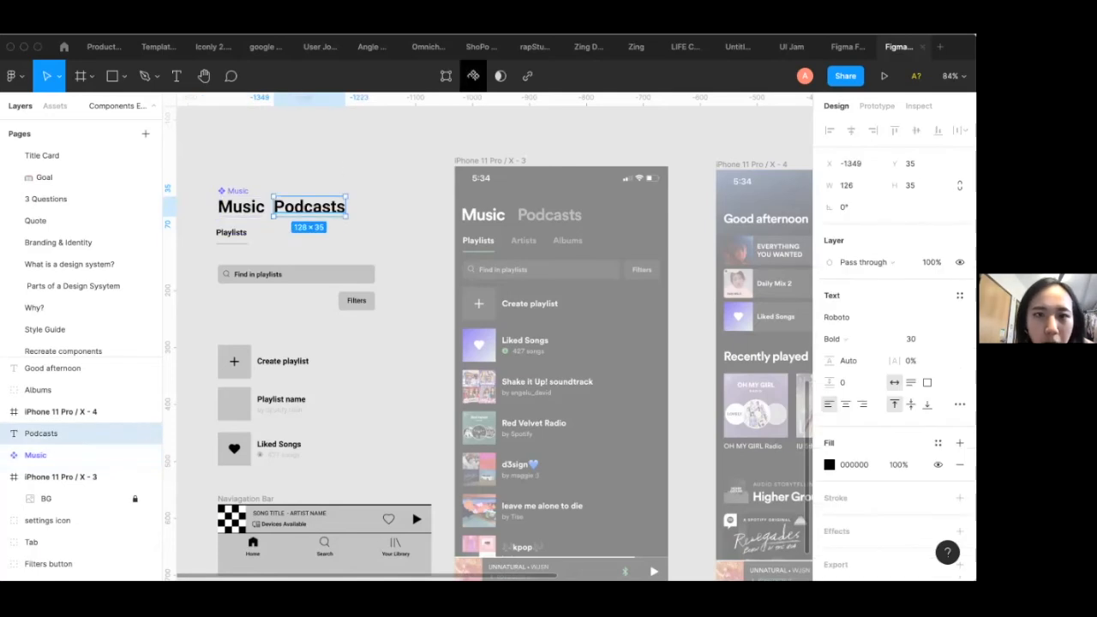
left_click(472, 76)
Shift the Podcasts component further away from Music, to X -1337, Y 35
left_click(246, 208)
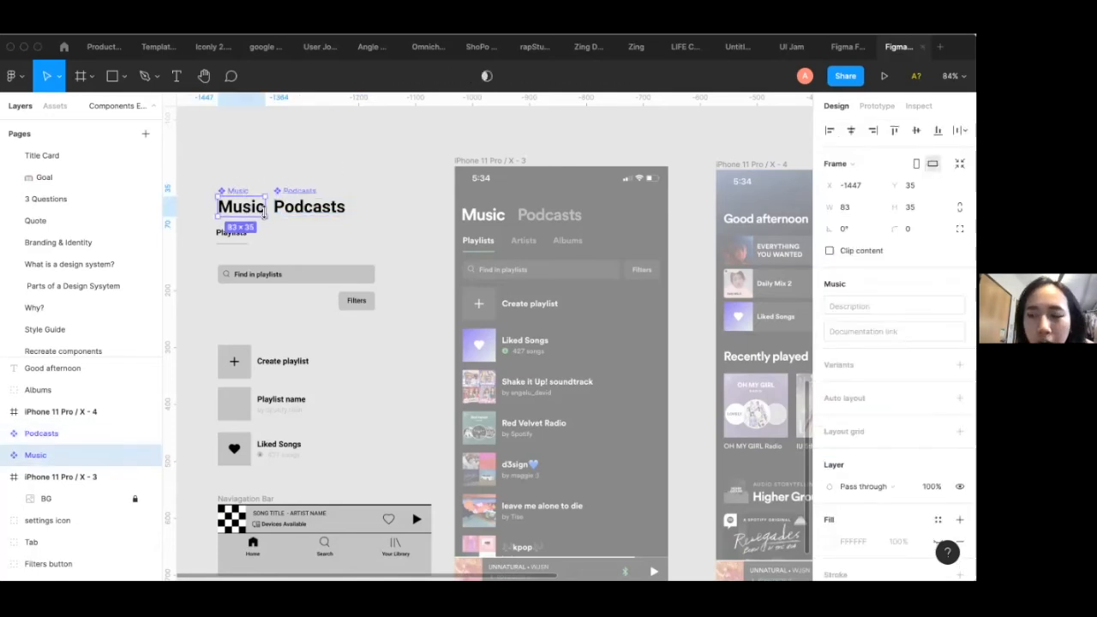
scroll(264, 212, "left", 2)
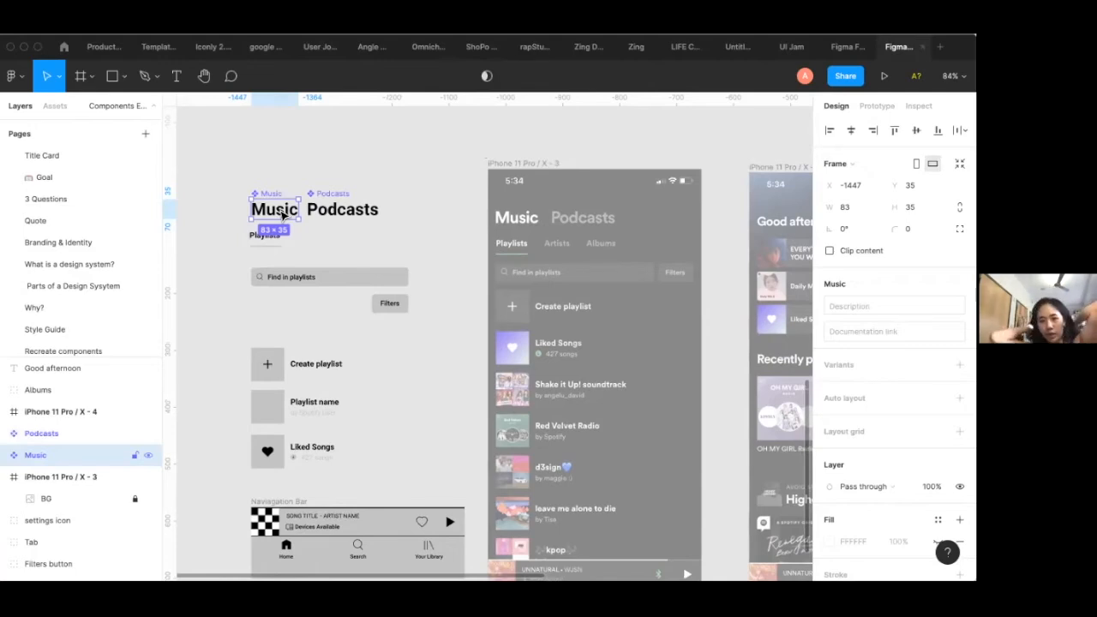
left_click(330, 210)
left_click_drag(336, 212, 343, 212)
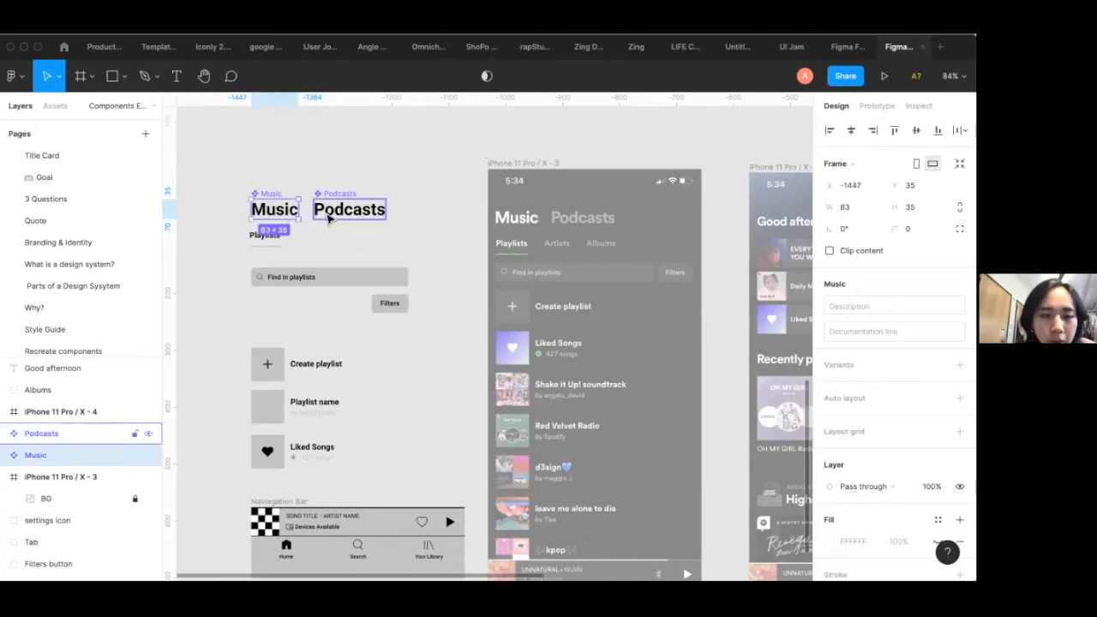
Create separate components from the Playlists tab, the Find in playlists search bar and the Filters button
left_click(265, 236)
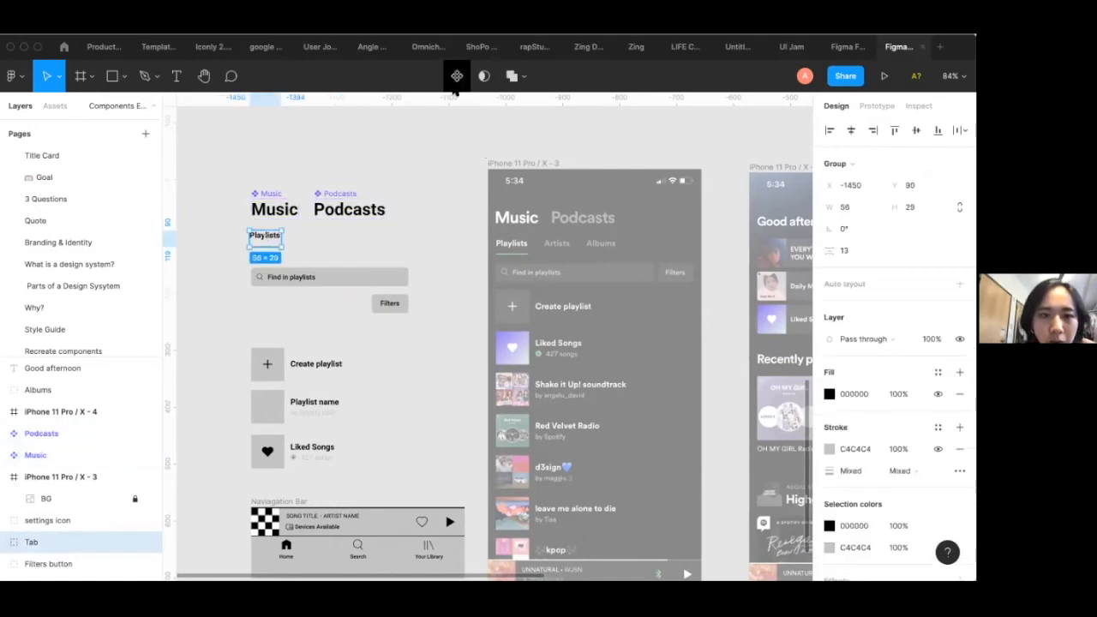
left_click(332, 281)
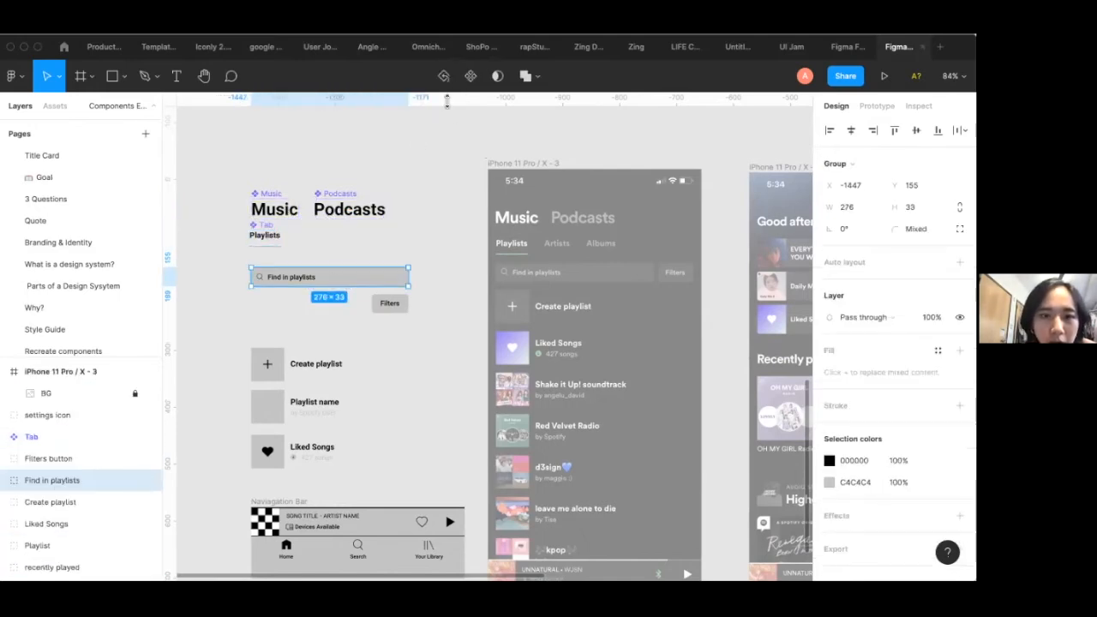
left_click(389, 303)
left_click(457, 75)
Create separate components from the Create playlist, Playlist name and Liked Songs rows
left_click(291, 358)
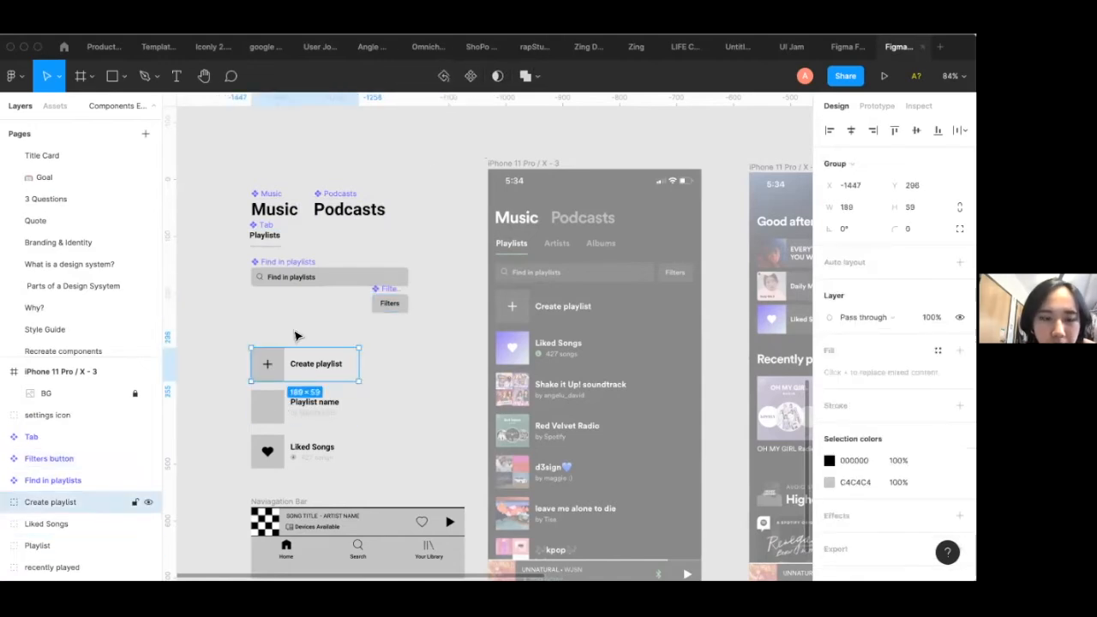
left_click(470, 75)
left_click(283, 411)
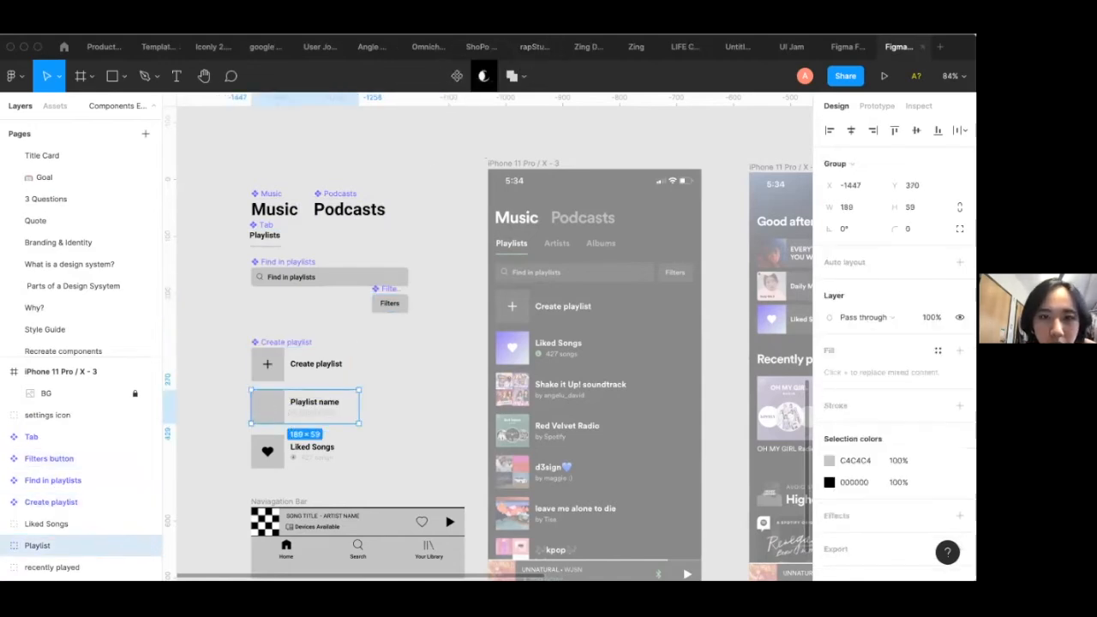
left_click(457, 75)
left_click(283, 452)
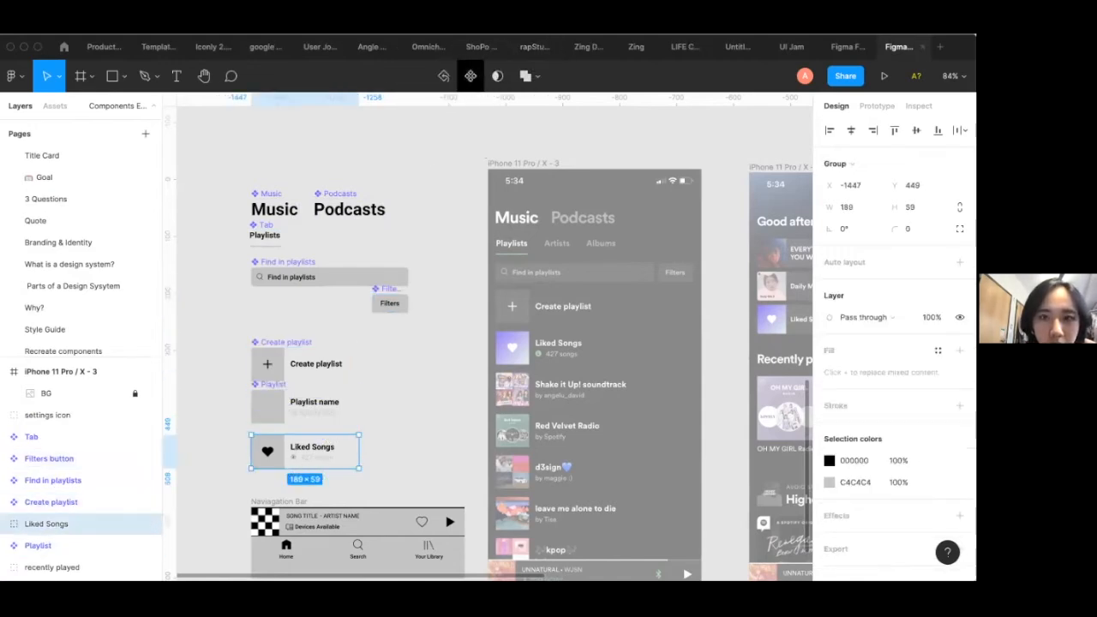
left_click(457, 76)
Turn the whole navigation bar frame below the playlist rows into a component
scroll(375, 438, "down", 1)
left_click(367, 498)
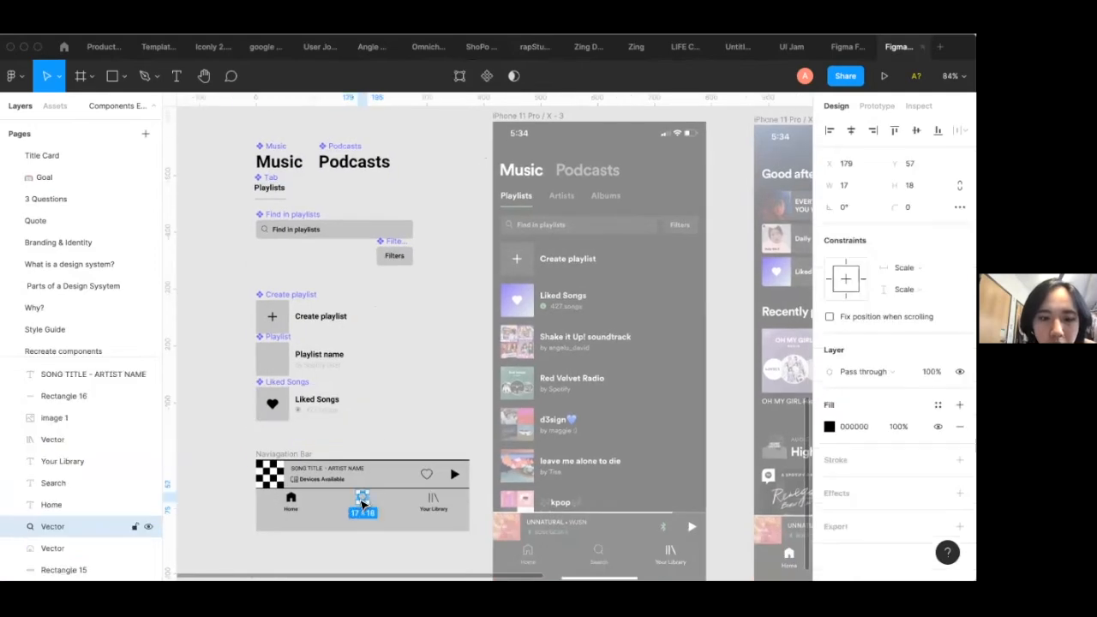
left_click(287, 455)
left_click(456, 76)
left_click(454, 400)
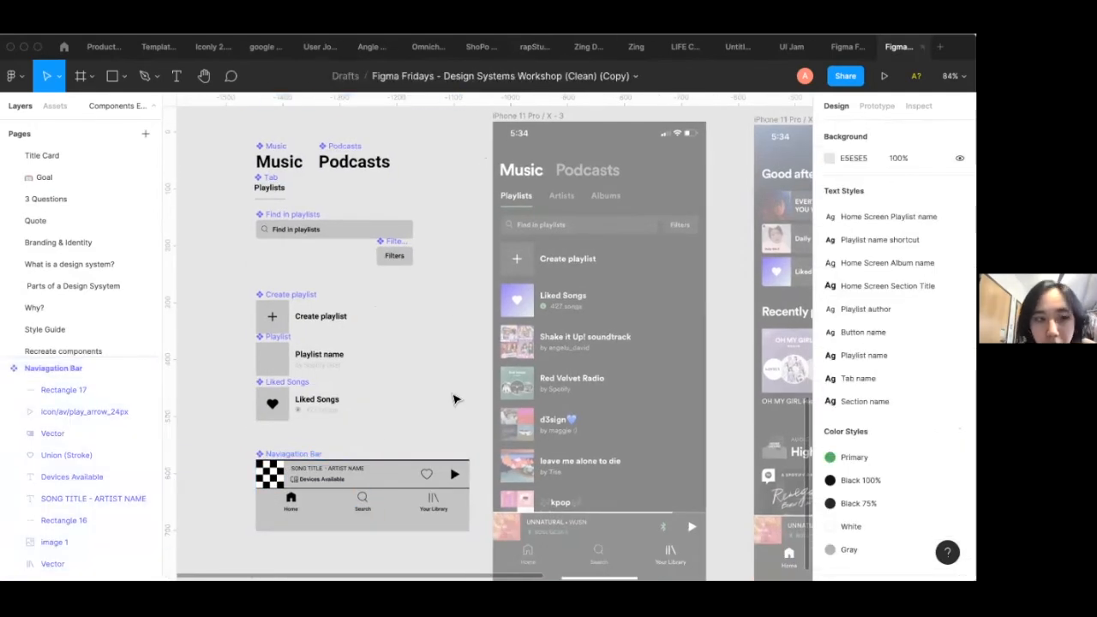
Look through the file's local component assets, collapsing the Style Guide / Color group, and return to the layer list
left_click(55, 105)
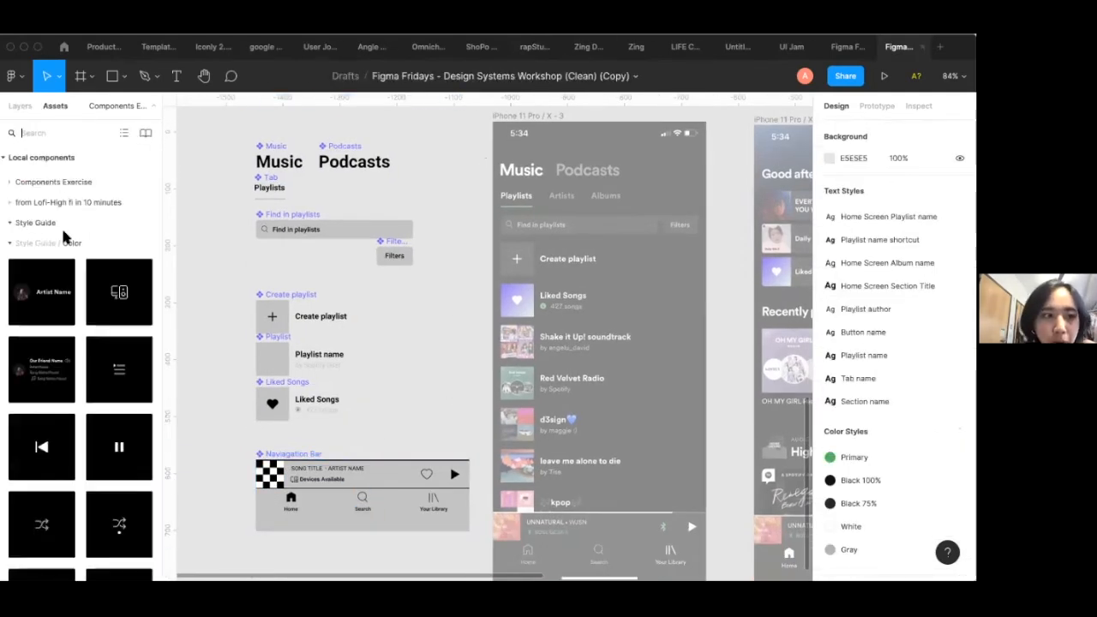
left_click(9, 244)
left_click(9, 263)
left_click(9, 263)
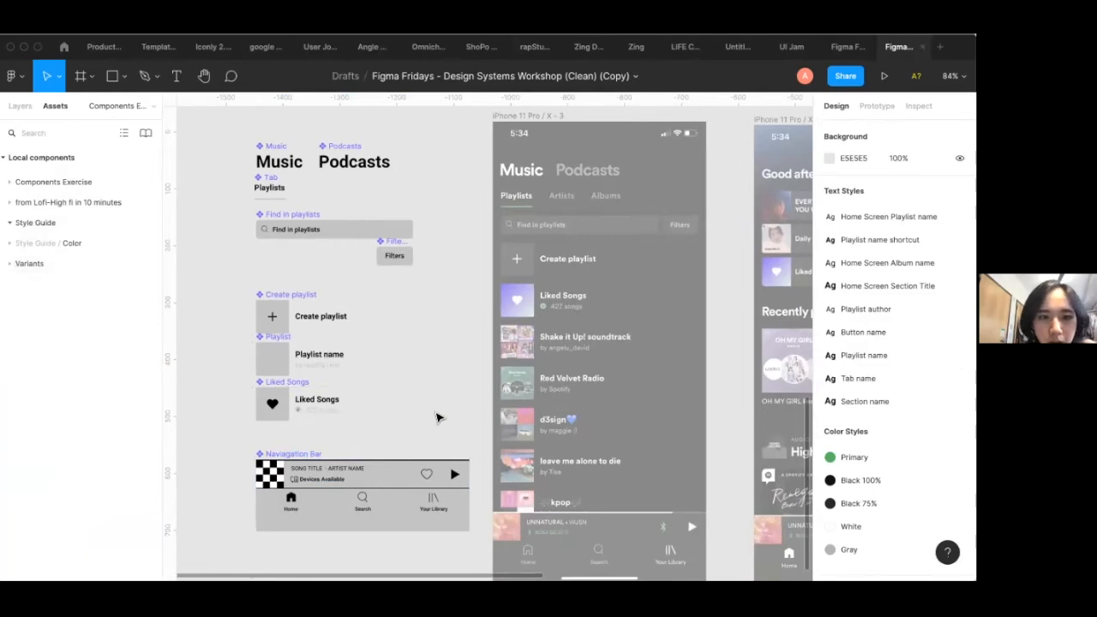
scroll(437, 417, "down", 3)
left_click(20, 106)
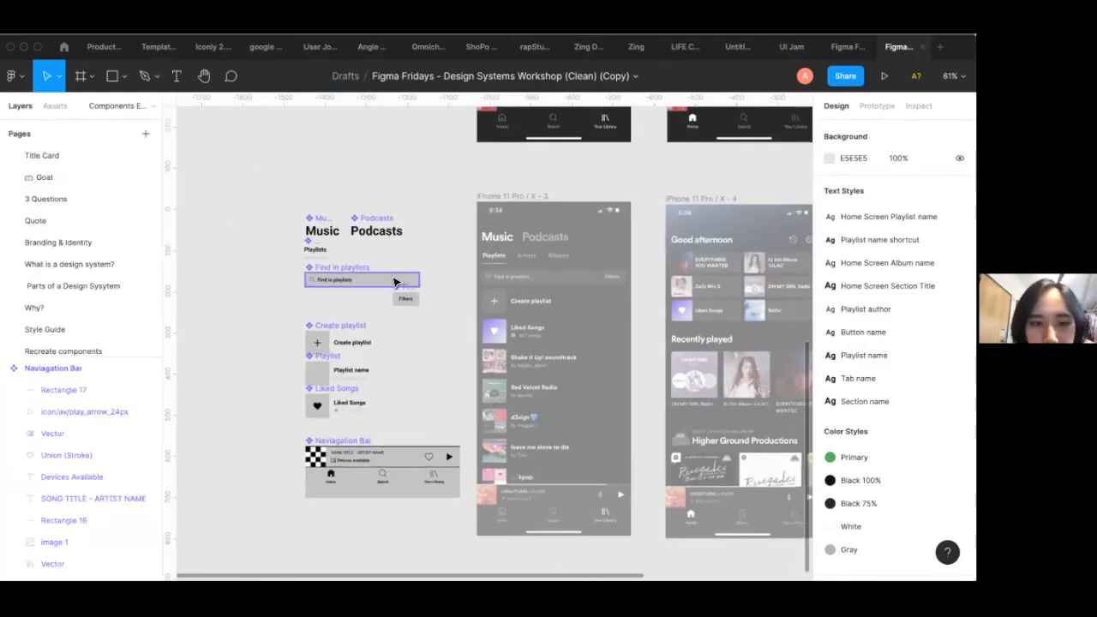
Copy the Music component and place the instance over the original Music heading on the faded playlist screen at X 12
scroll(392, 280, "right", 1)
left_click(303, 226)
scroll(304, 226, "up", 4)
scroll(305, 226, "right", 1)
scroll(303, 226, "right", 1)
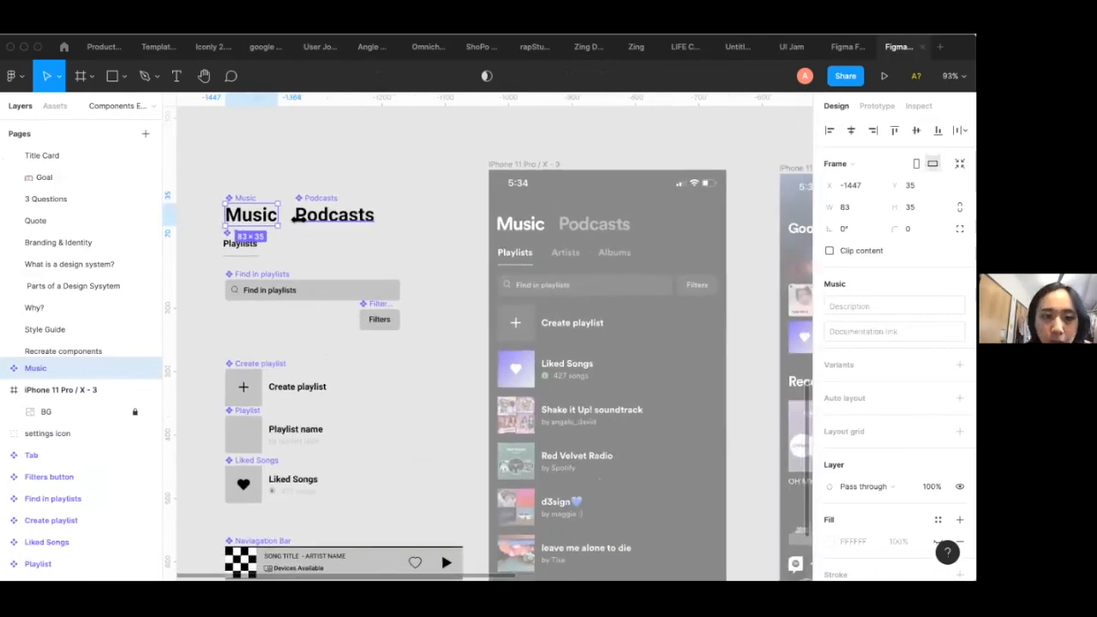
key("ctrl+c")
key("ctrl+v")
left_click_drag(257, 215, 526, 223)
left_click_drag(524, 230, 523, 229)
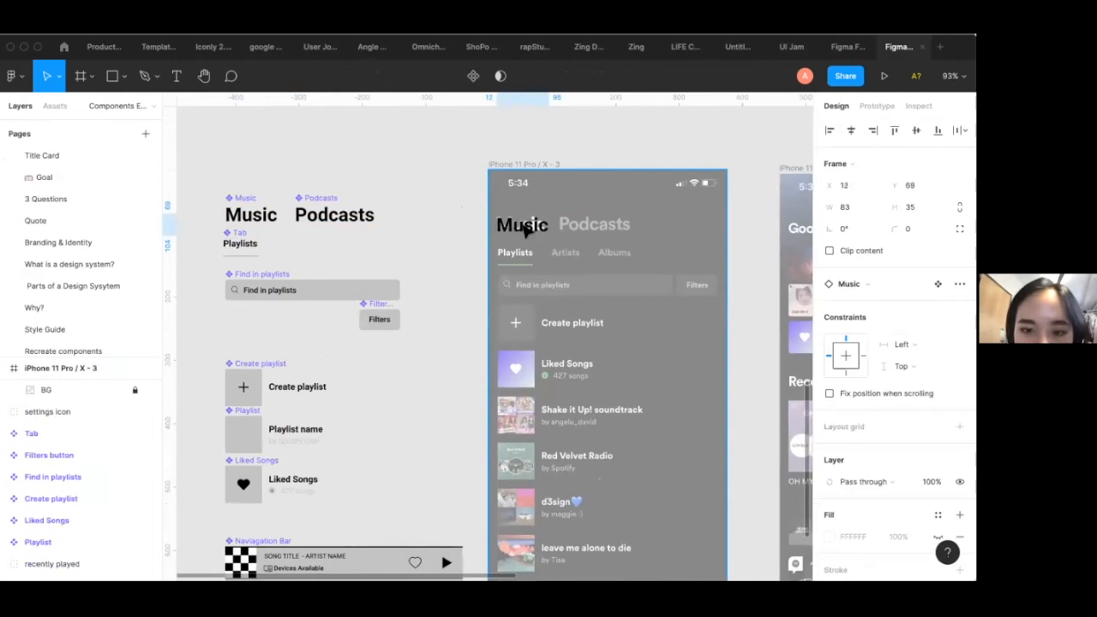
Place an instance of the Podcasts component over the original Podcasts heading on the playlist screen, at X 110, Y 68
left_click(352, 215)
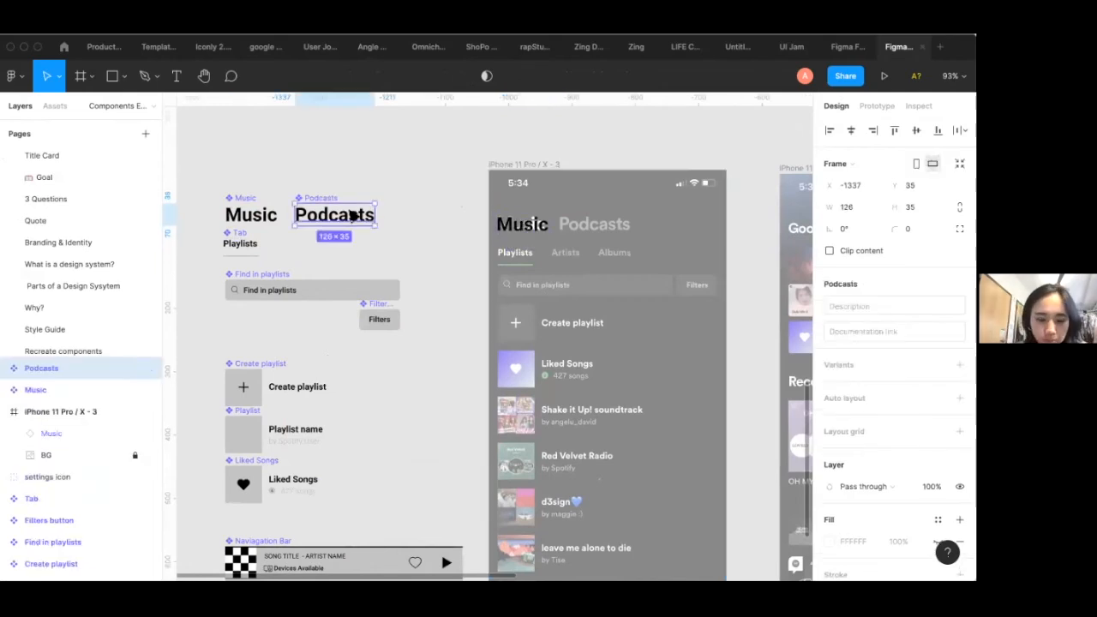
key("ctrl+v")
left_click_drag(352, 215, 618, 225)
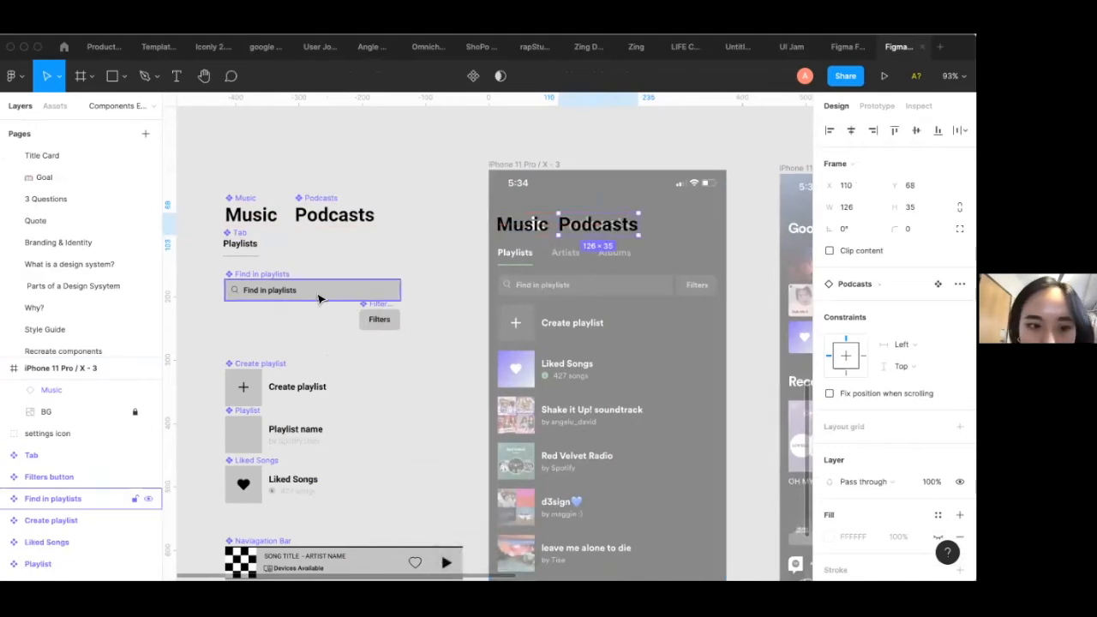
Place an instance of the Tab component over the original Playlists tab on the phone screen, at X 14, Y 122
left_click(252, 255)
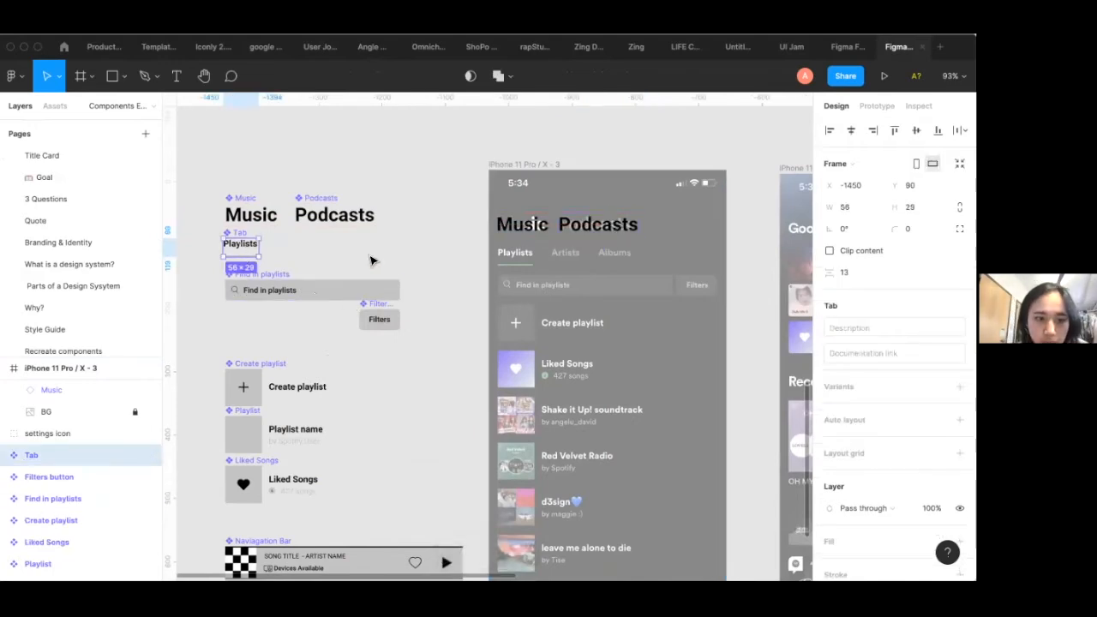
key("ctrl+c")
key("ctrl+v")
left_click_drag(420, 248, 525, 259)
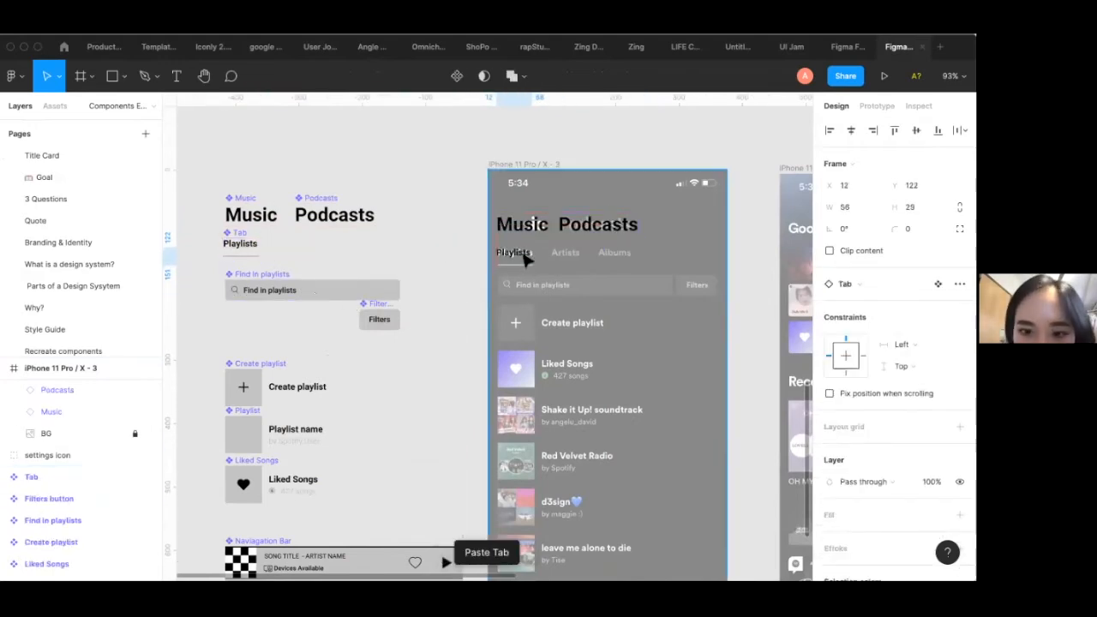
scroll(525, 259, "up", 5)
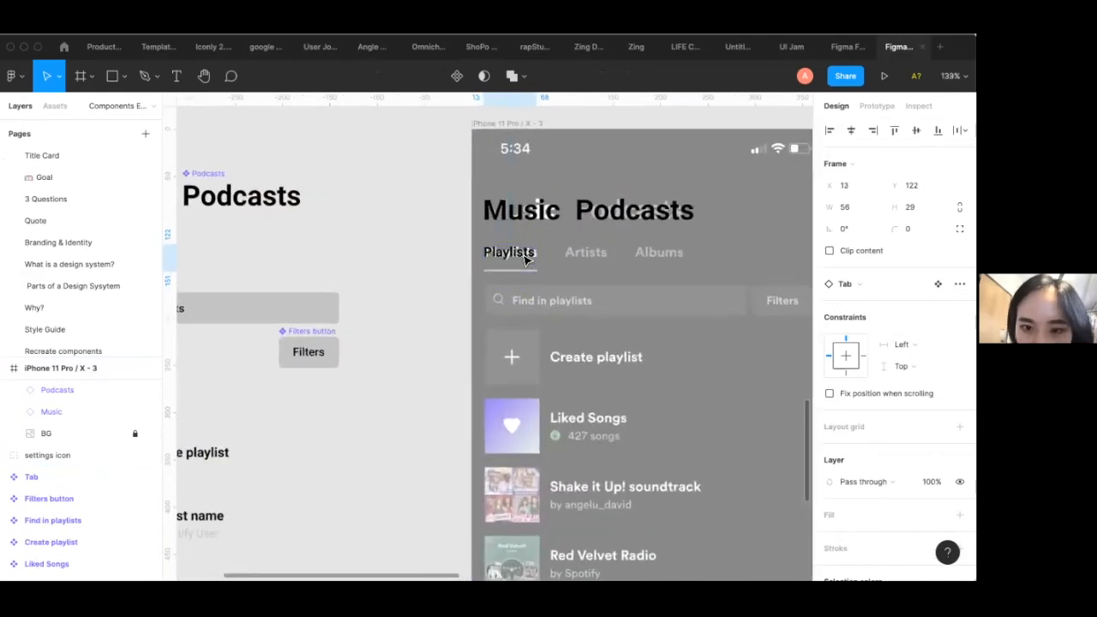
key("Right")
key("Left")
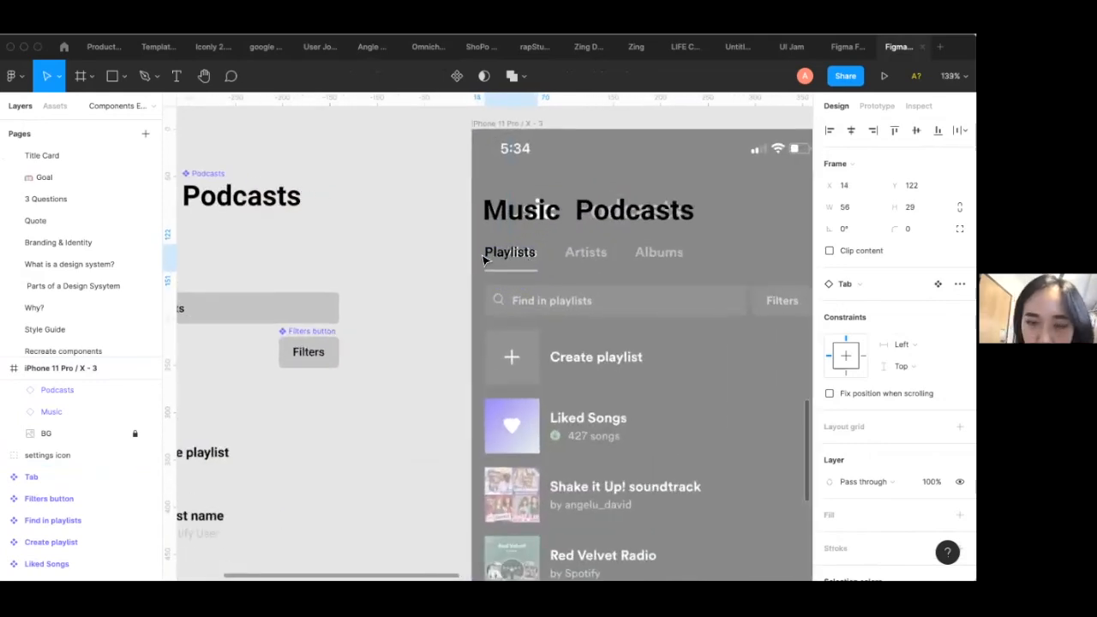
Duplicate the Tab instance and place the copy over the original Artists tab, at X 99, Y 122
key("ctrl+d")
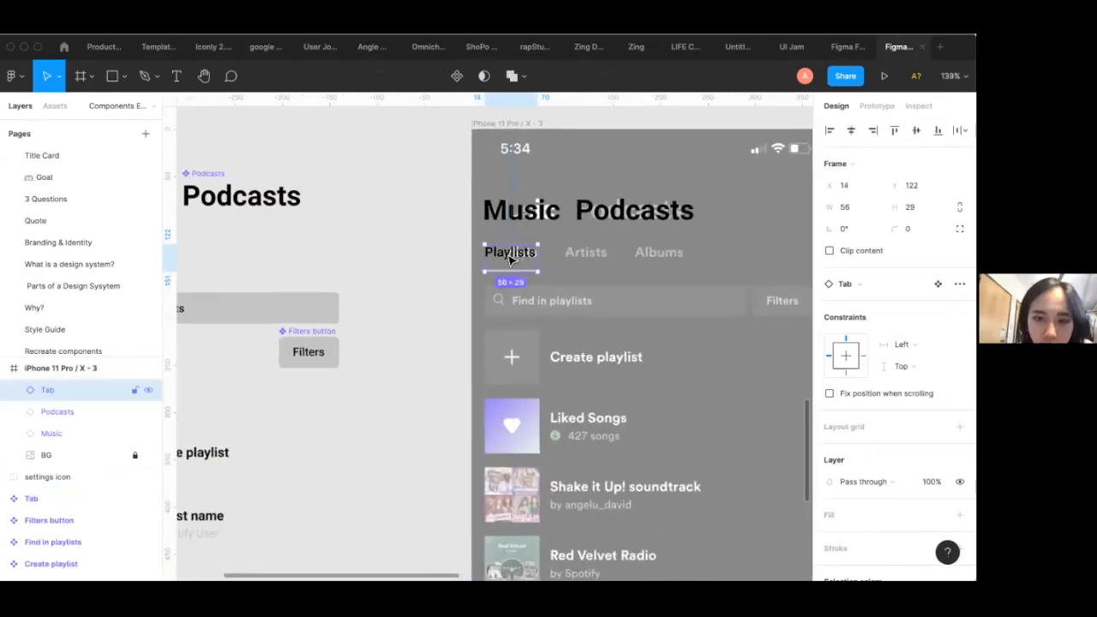
key("ctrl+v")
left_click_drag(511, 259, 601, 259)
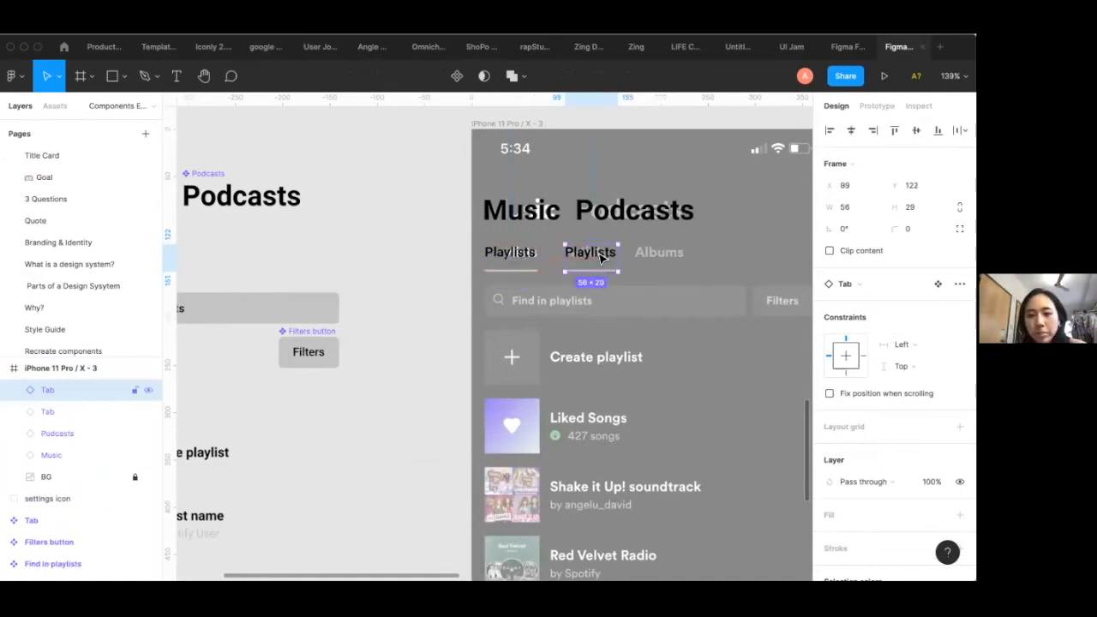
Change the second Tab instance's text to "fjwkf"
scroll(601, 258, "up", 3)
double_click(601, 258)
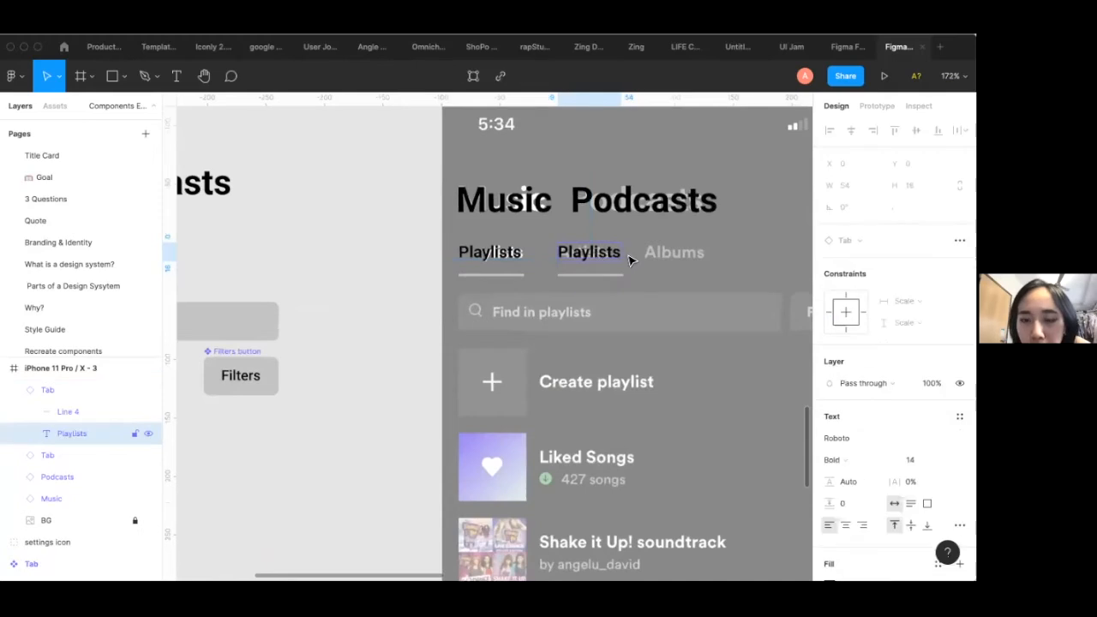
left_click(644, 279)
double_click(602, 257)
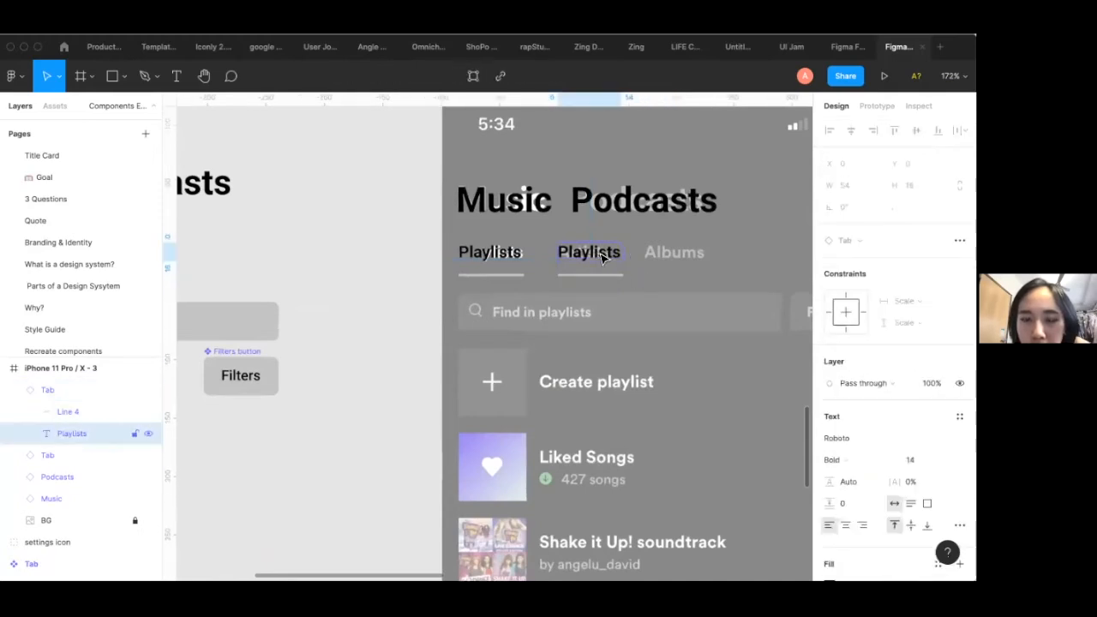
double_click(599, 254)
type("fjwkf")
Hide the stroke of the underline in the main Tab component
left_click(304, 258)
scroll(304, 259, "left", 4)
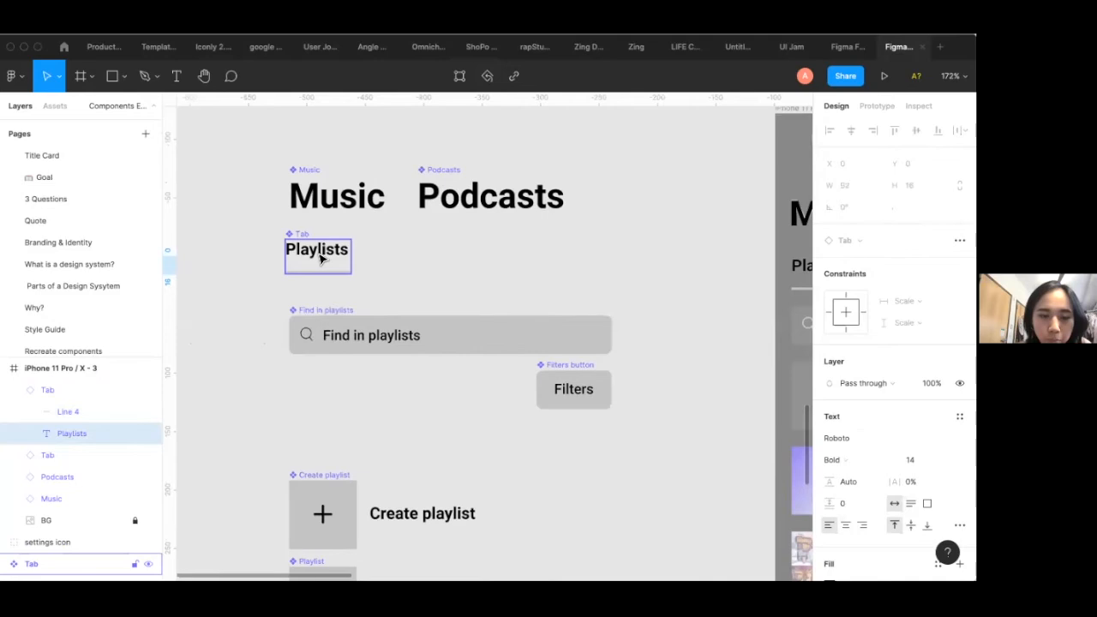
scroll(318, 258, "right", 2)
left_click(268, 254)
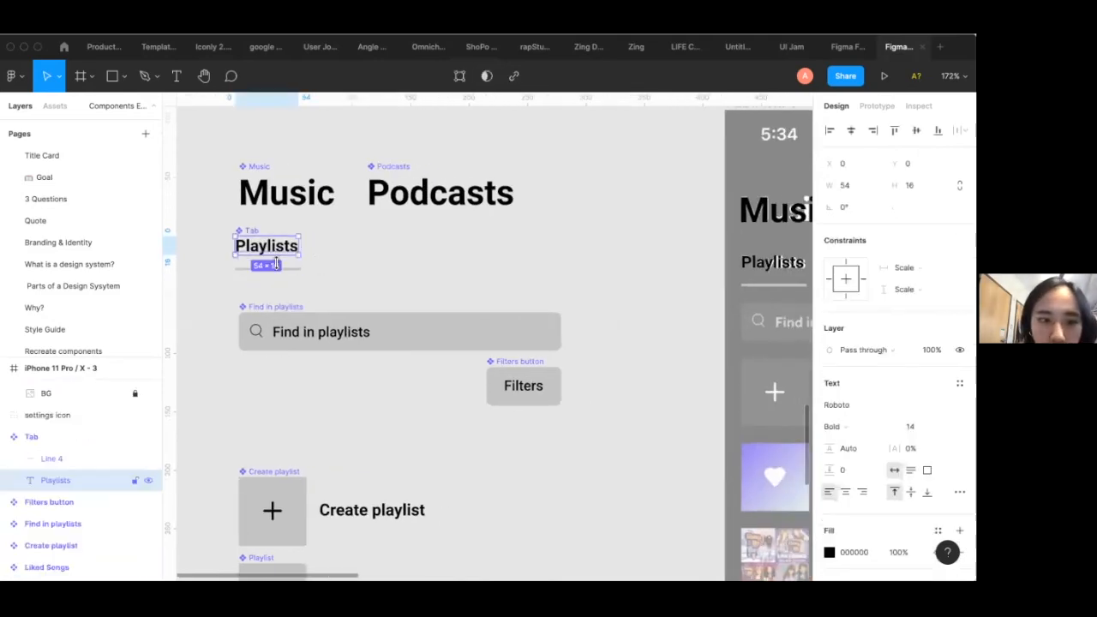
left_click(288, 270)
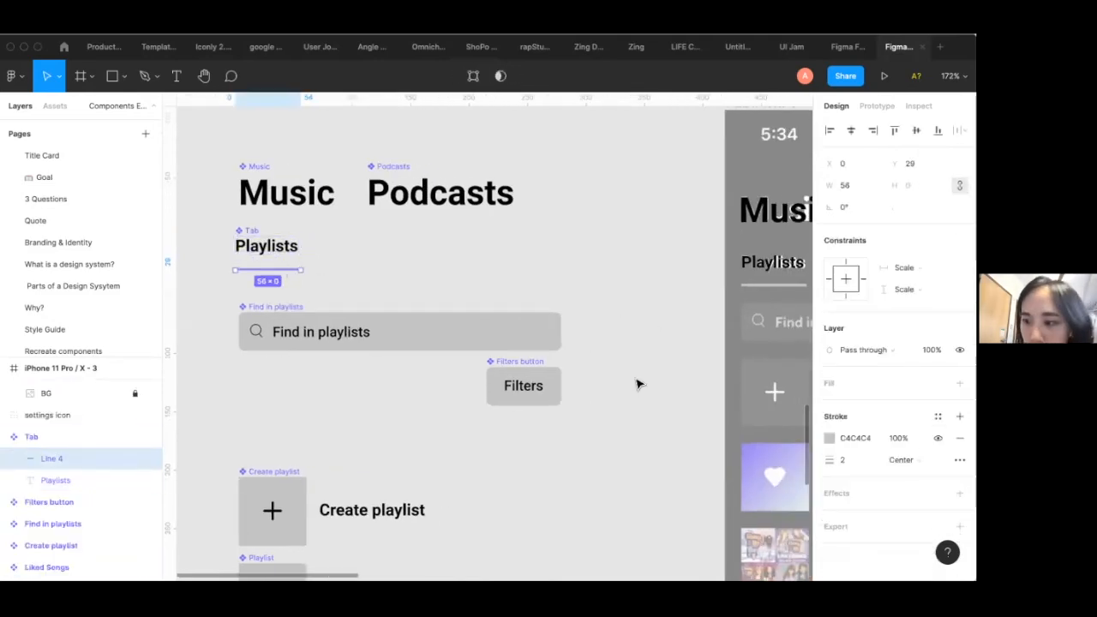
scroll(639, 381, "right", 2)
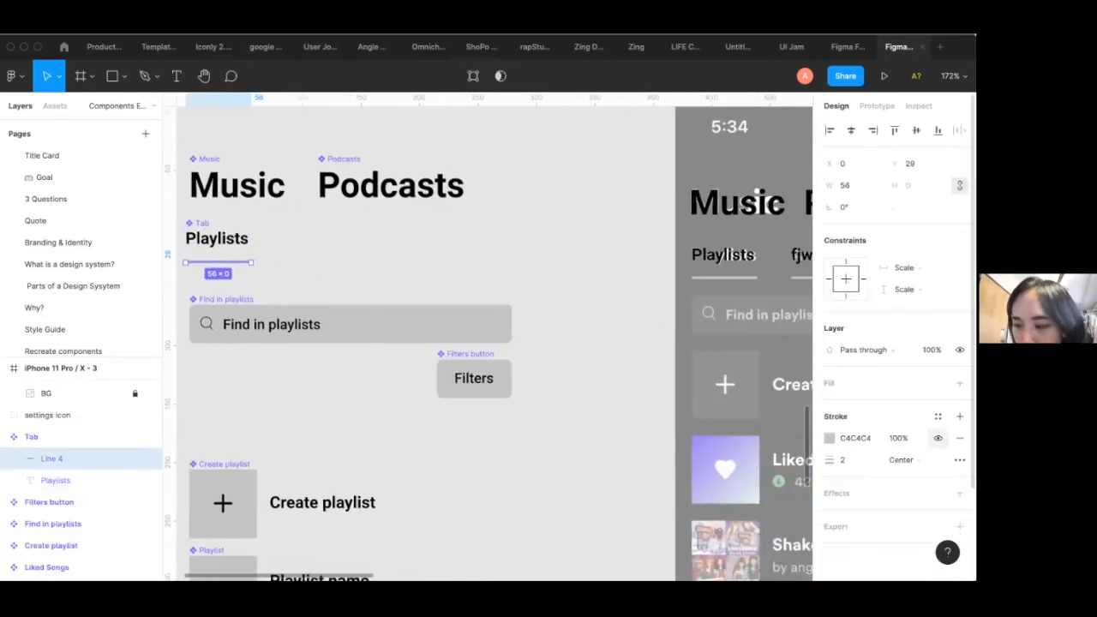
left_click(938, 438)
scroll(738, 242, "down", 3)
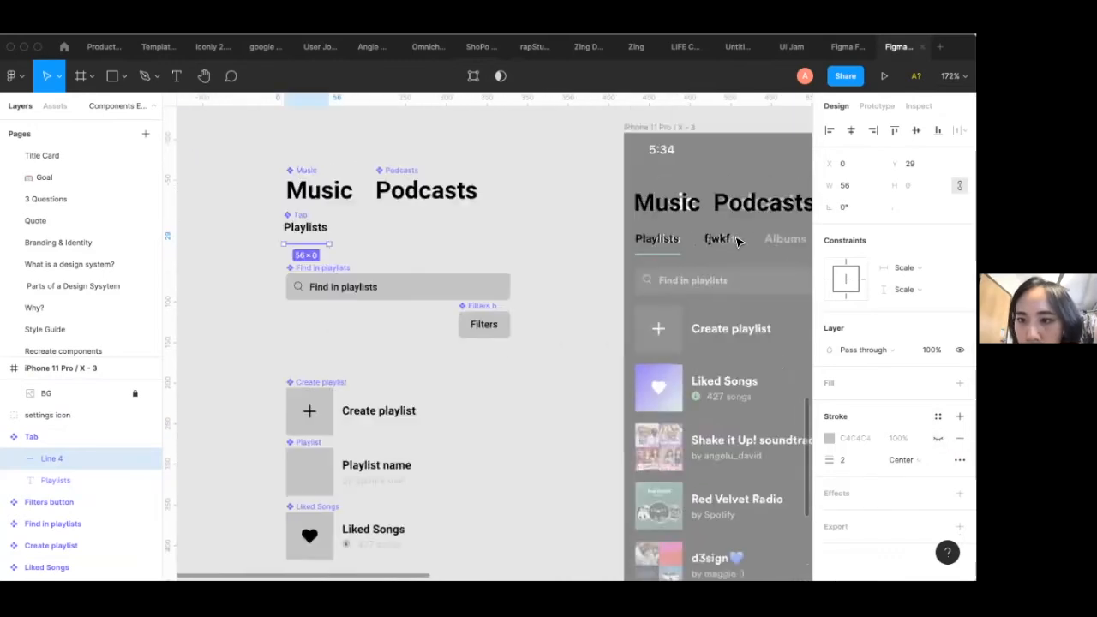
Restore the stroke of the underline in the main Tab component
scroll(739, 241, "down", 3)
left_click(937, 438)
scroll(651, 274, "right", 4)
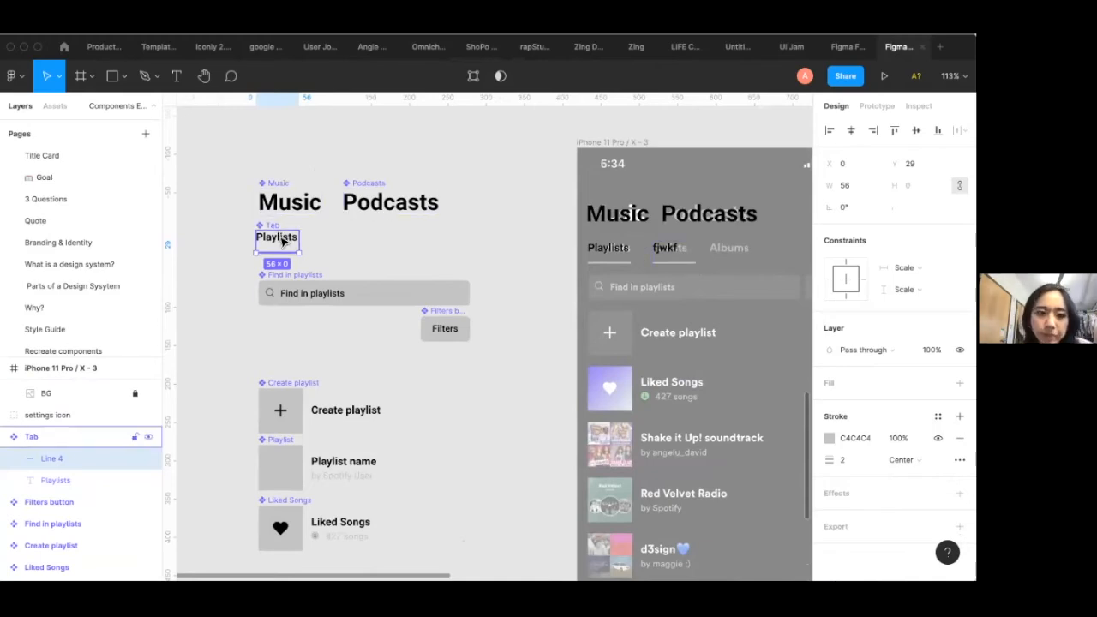
Change the text of the second Tab instance on the phone screen to "Artists"
left_click(670, 247)
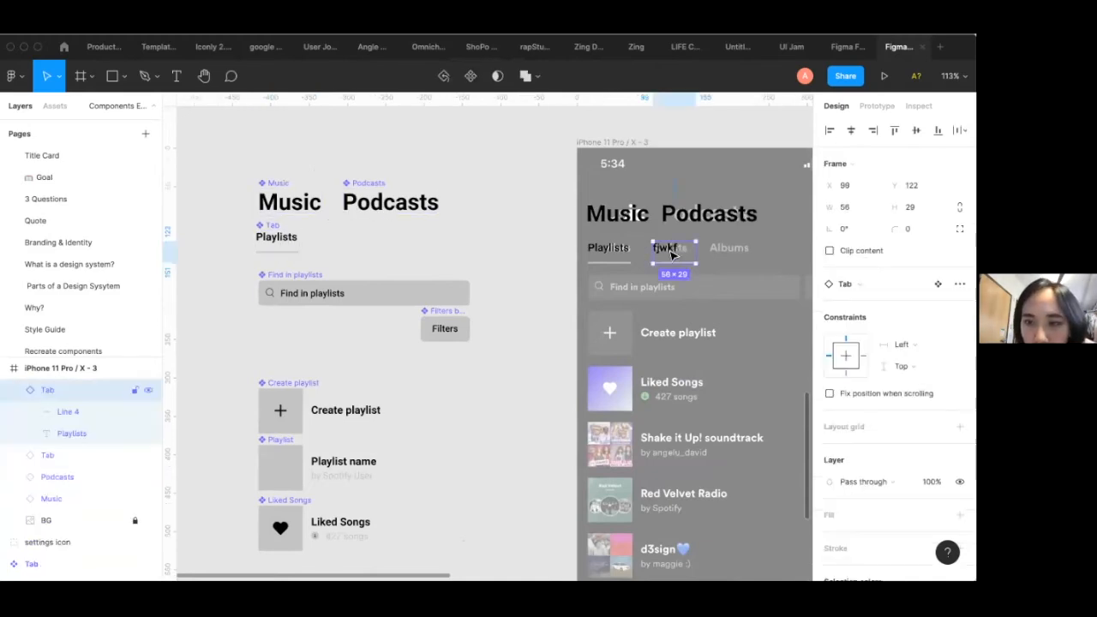
double_click(671, 248)
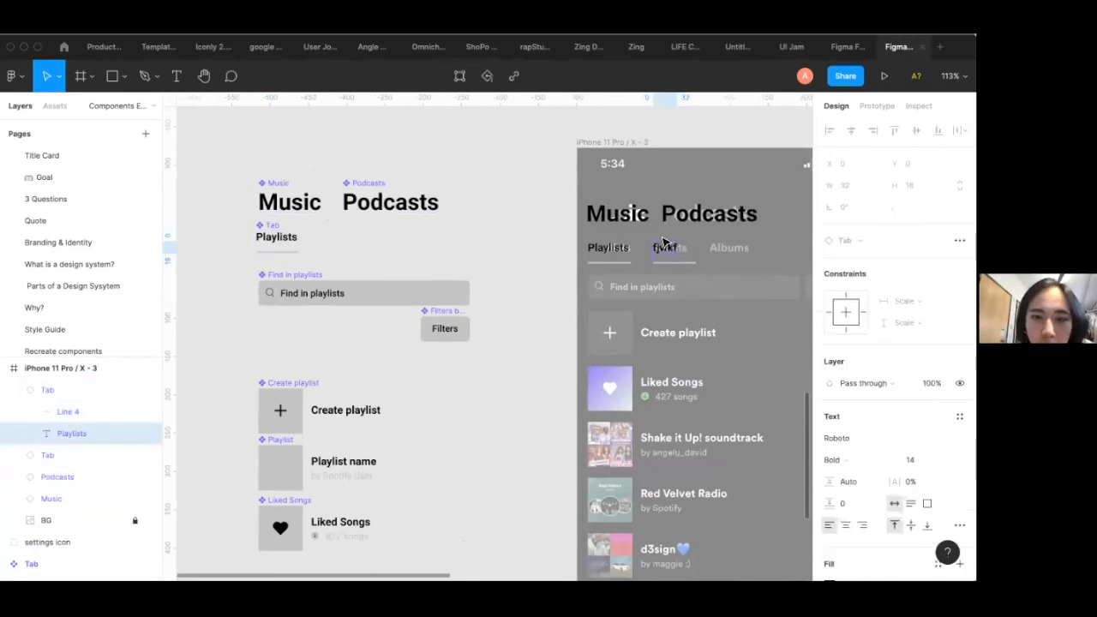
left_click(673, 269)
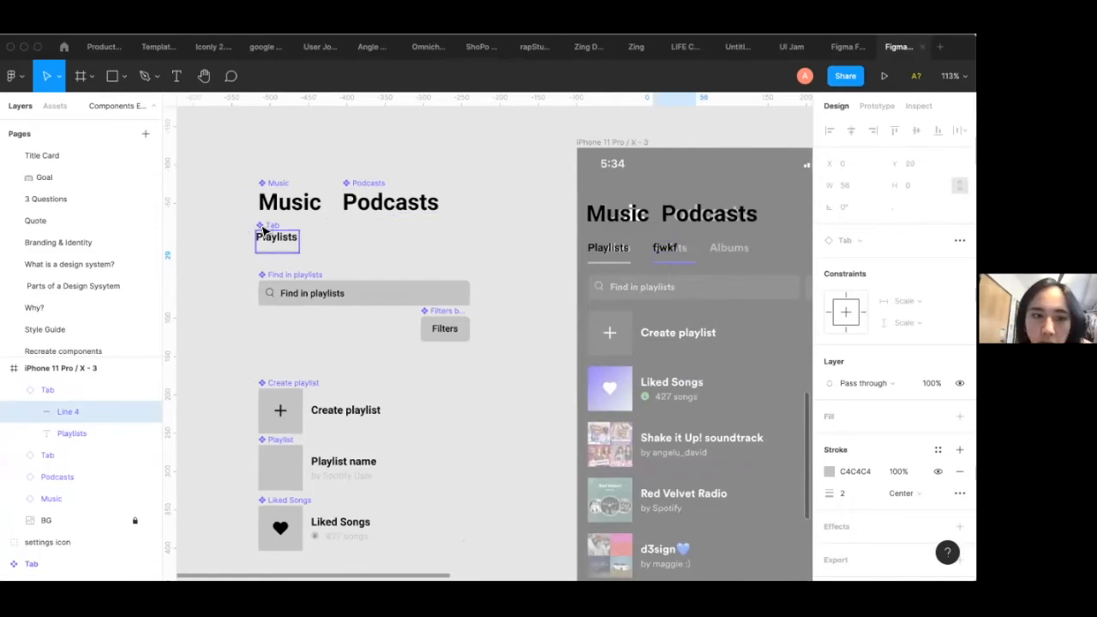
scroll(666, 252, "up", 5)
double_click(664, 248)
type("Artists")
Hide the Line 4 underline layer in the Artists Tab instance only
left_click(710, 276)
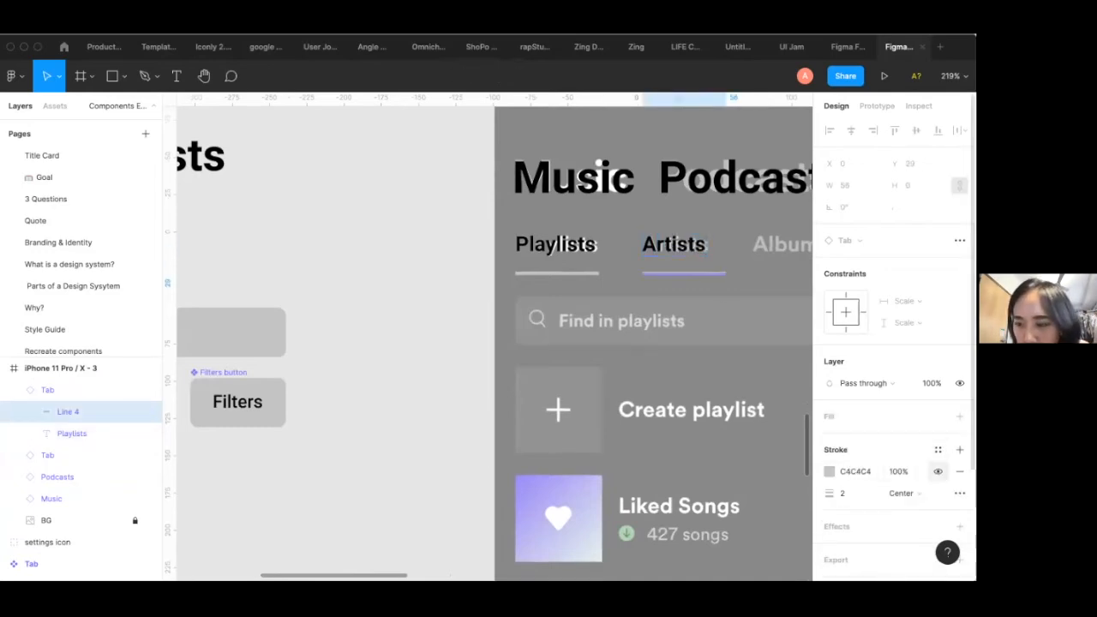
scroll(759, 342, "down", 5)
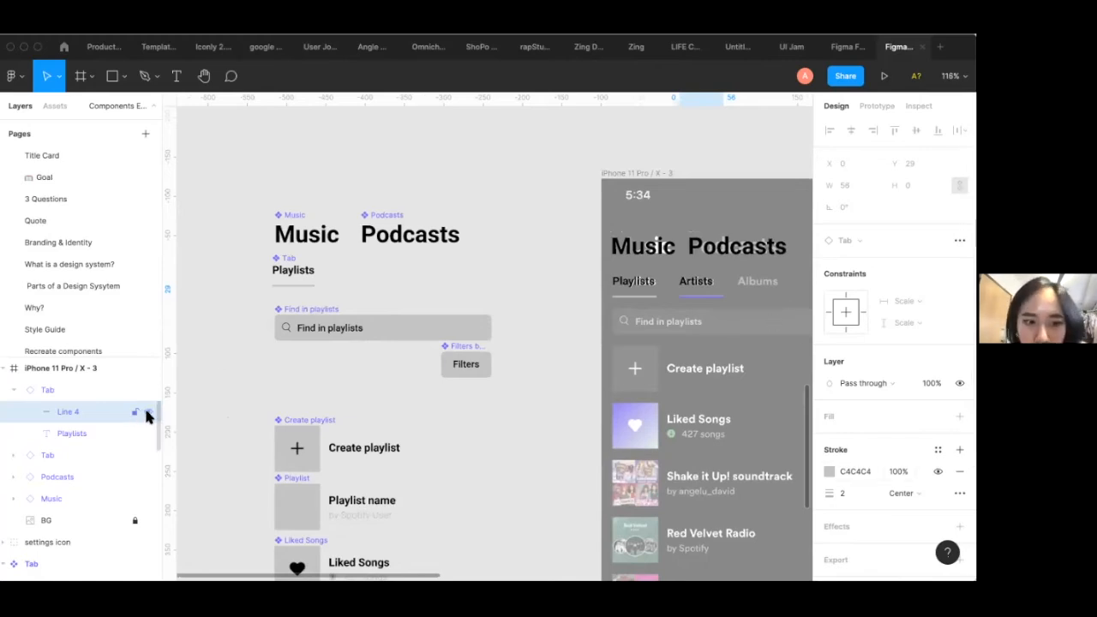
scroll(571, 386, "right", 2)
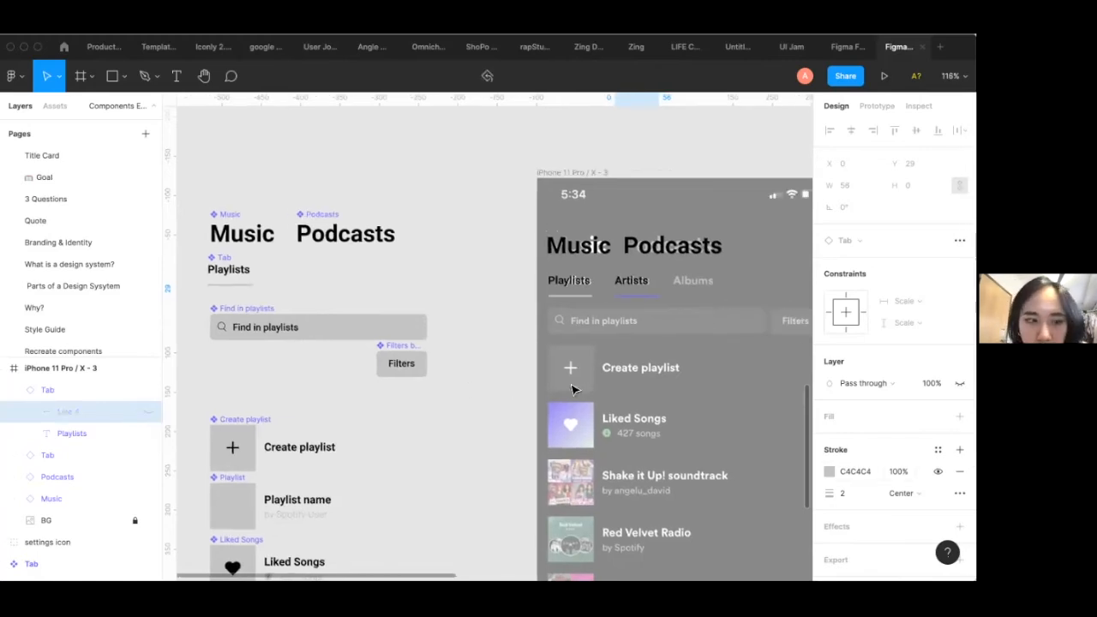
Paste a loose Artists text into the phone frame and move the Artists Tab instance over the original Albums tab, at about X 173, Y 123
left_click(634, 290)
key("ctrl+v")
left_click_drag(634, 285, 693, 285)
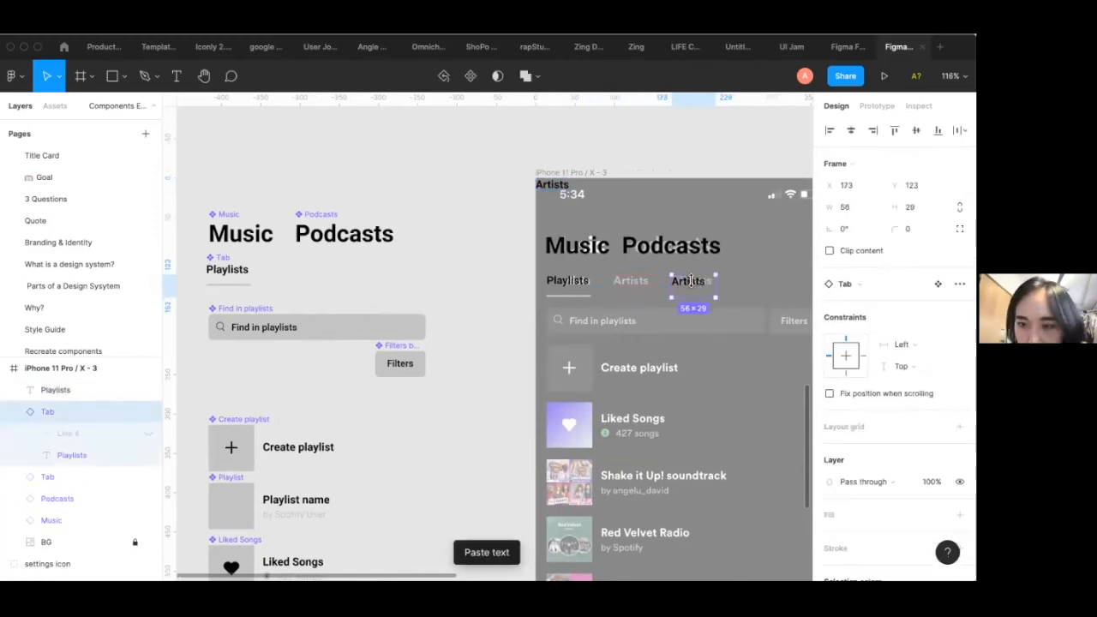
Change the moved Tab instance's text to "Albums" and align it at X 180, Y 122
double_click(691, 283)
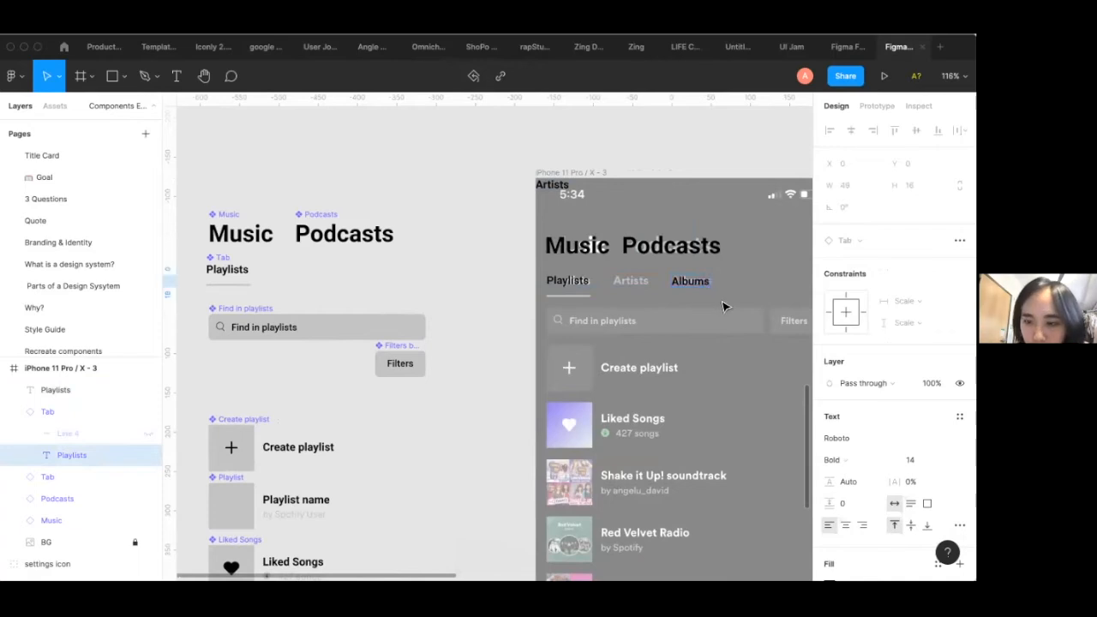
key("Escape")
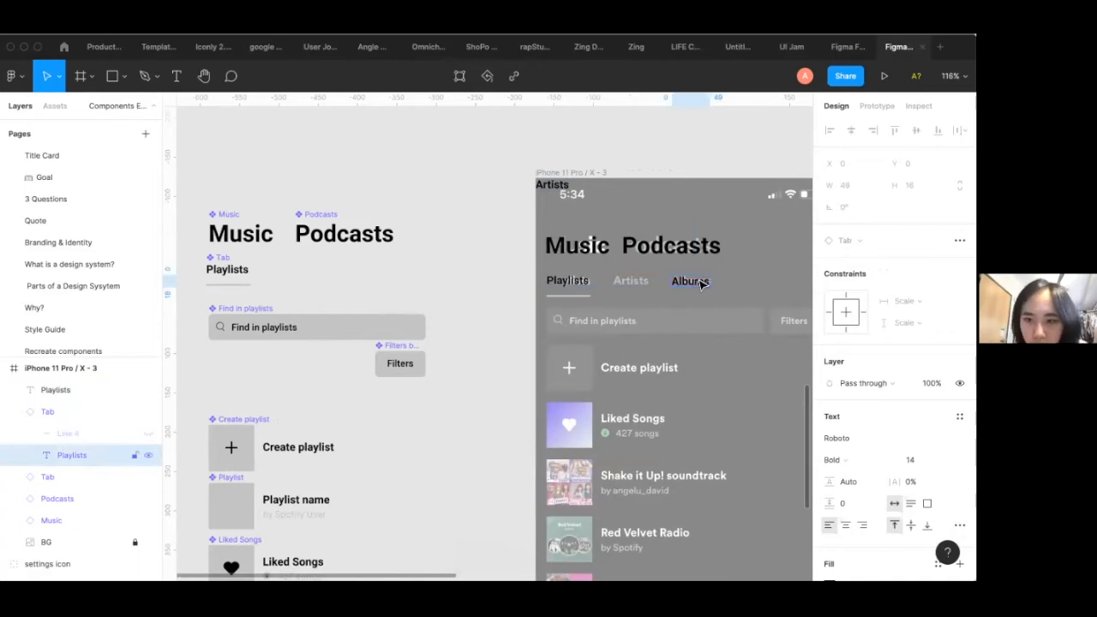
key("ctrl+v")
mouse_move(701, 285)
left_mouse_down()
mouse_move(639, 280)
mouse_move(701, 288)
left_mouse_up()
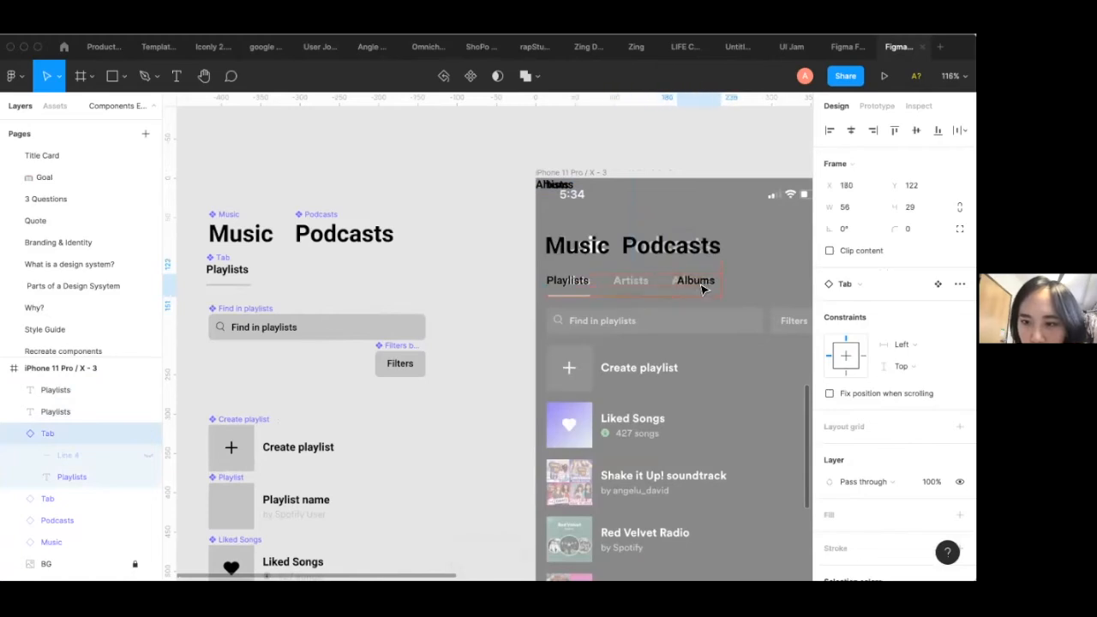
Place the loose Artists text over the original Artists tab at X 100, Y 123, and delete the stray Albums text
left_click_drag(558, 193, 650, 306)
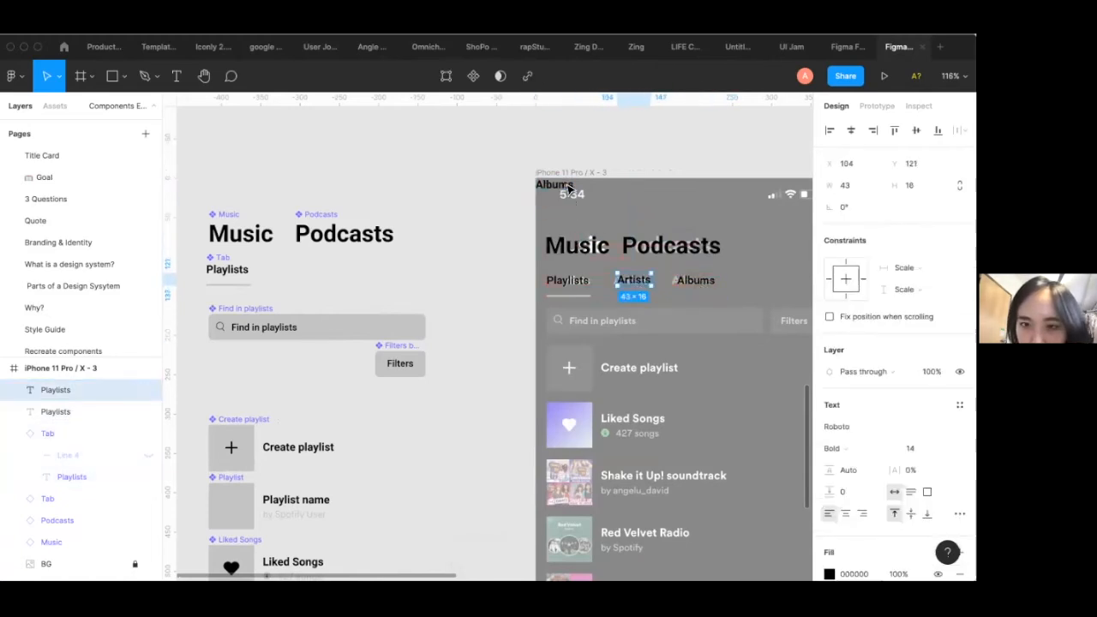
left_click(568, 188)
key("Delete")
left_click(625, 281)
left_click_drag(624, 281, 626, 283)
key("Down")
key("Down")
scroll(625, 281, "right", 2)
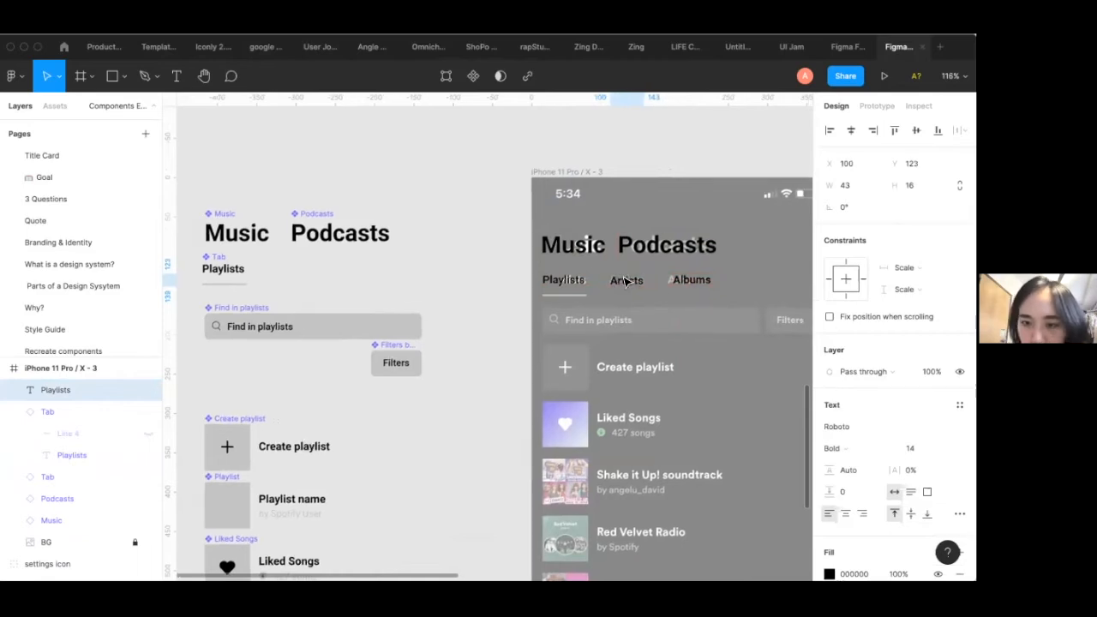
Place an instance of the Find in playlists component over the original search bar, at X 14, Y 163
left_click(482, 269)
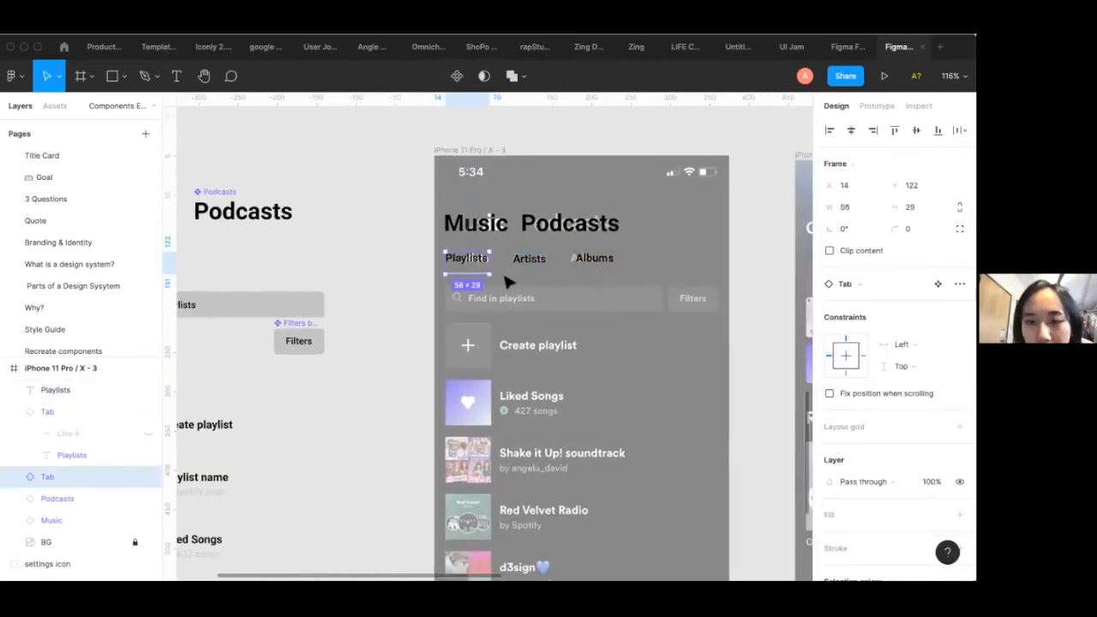
scroll(507, 281, "left", 3)
scroll(507, 281, "down", 1)
scroll(507, 282, "right", 2)
scroll(546, 314, "down", 5)
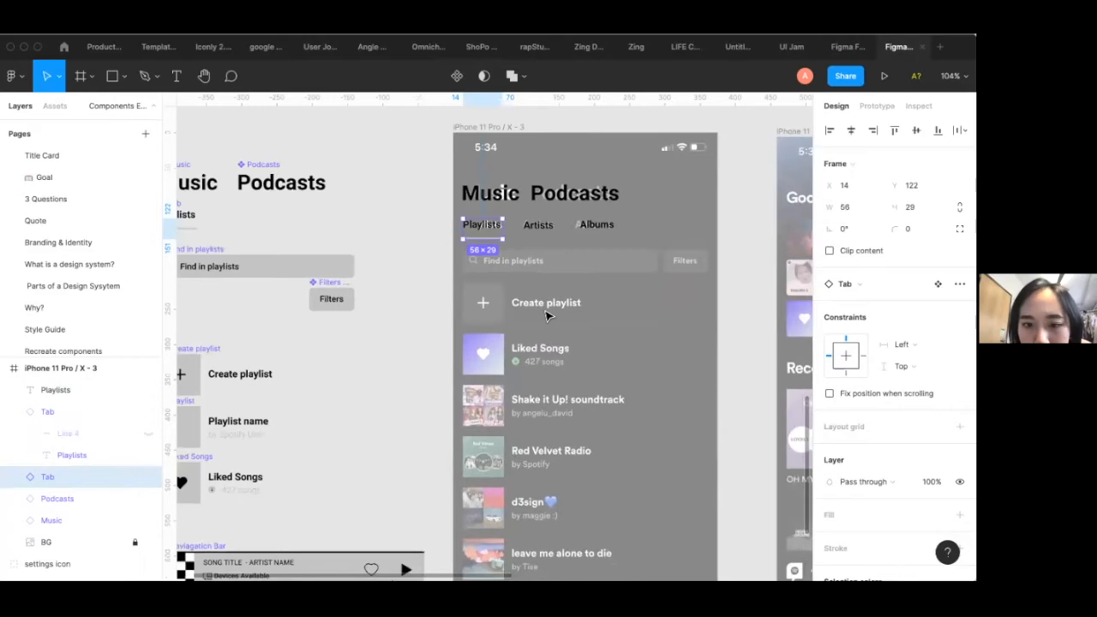
left_click(417, 311)
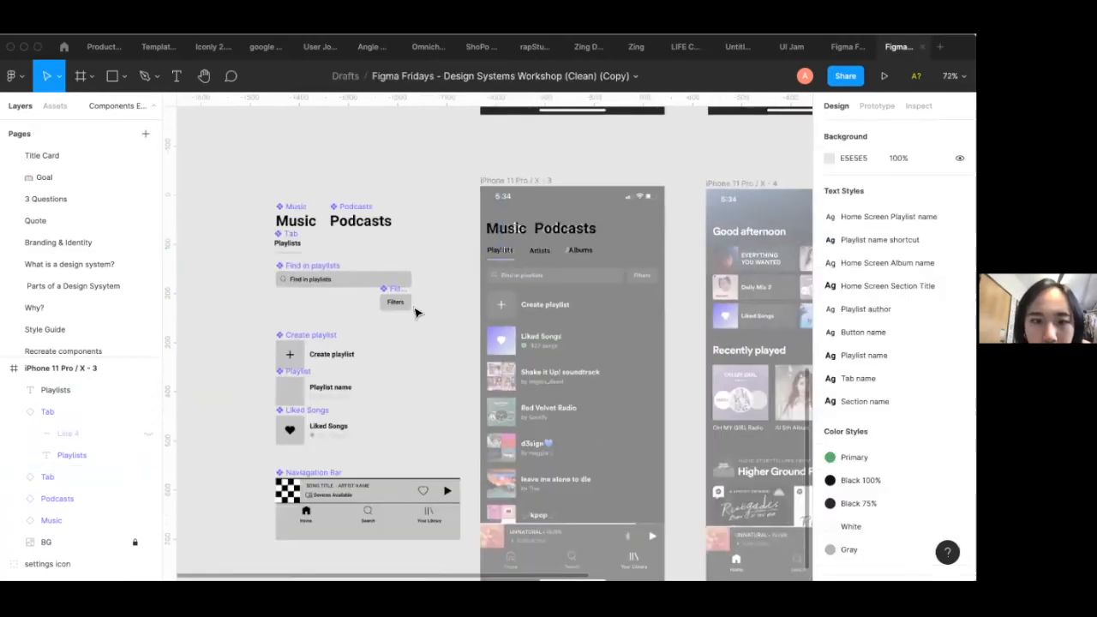
left_click(356, 283)
key("super+c")
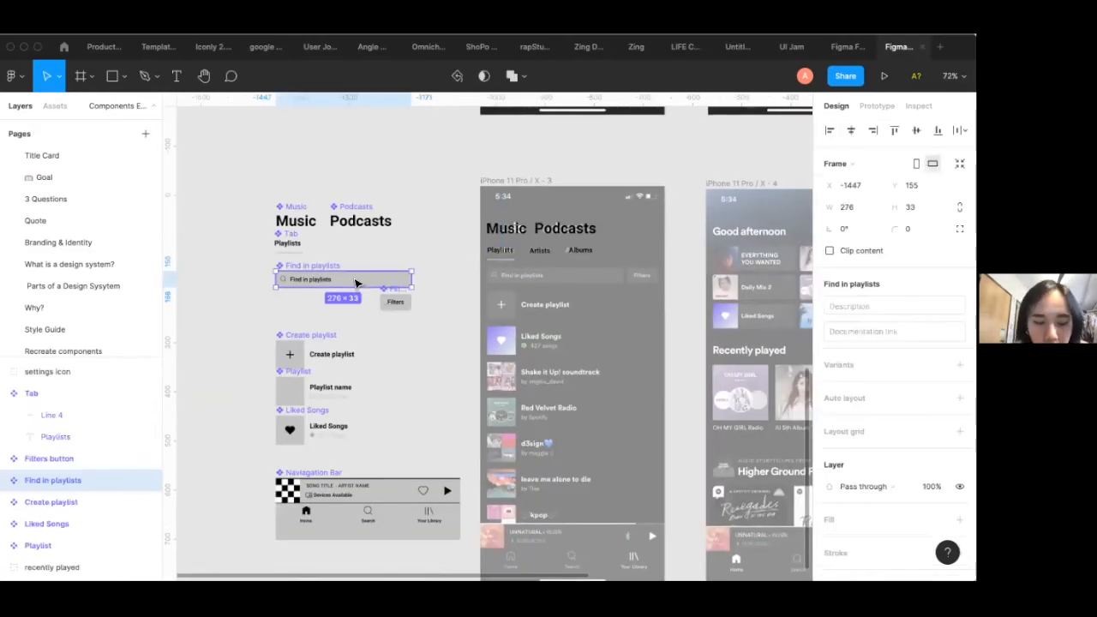
key("super+v")
left_click_drag(355, 282, 568, 278)
Place an instance of the Filters button component over the original Filters button beside the search bar
scroll(568, 279, "up", 3)
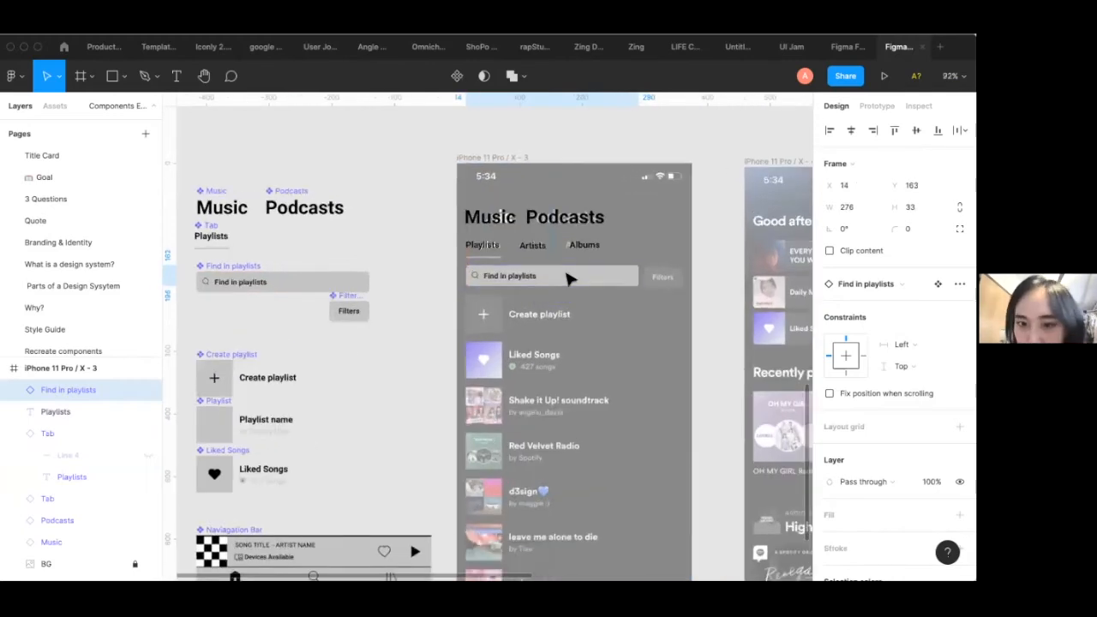
left_click(362, 312)
key("super+c")
key("super+v")
left_click_drag(362, 312, 657, 287)
Place an instance of the Create playlist component over the original Create playlist row, at X 14, Y 212
scroll(493, 396, "down", 1)
scroll(492, 397, "down", 1)
left_click(317, 323)
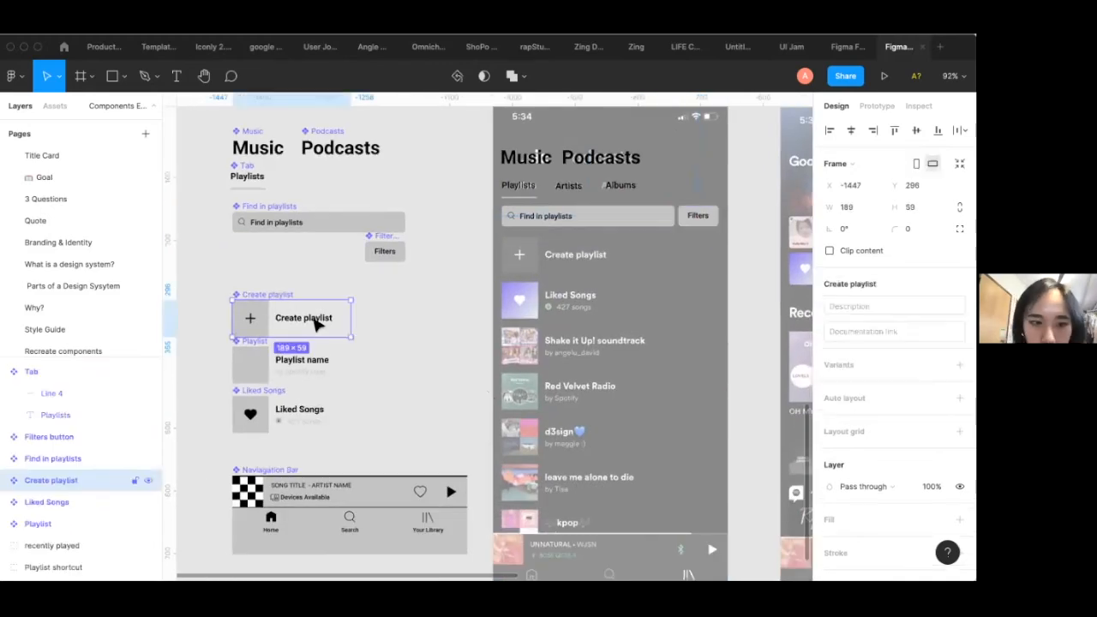
key("super+c")
key("super+v")
left_click_drag(263, 331, 529, 268)
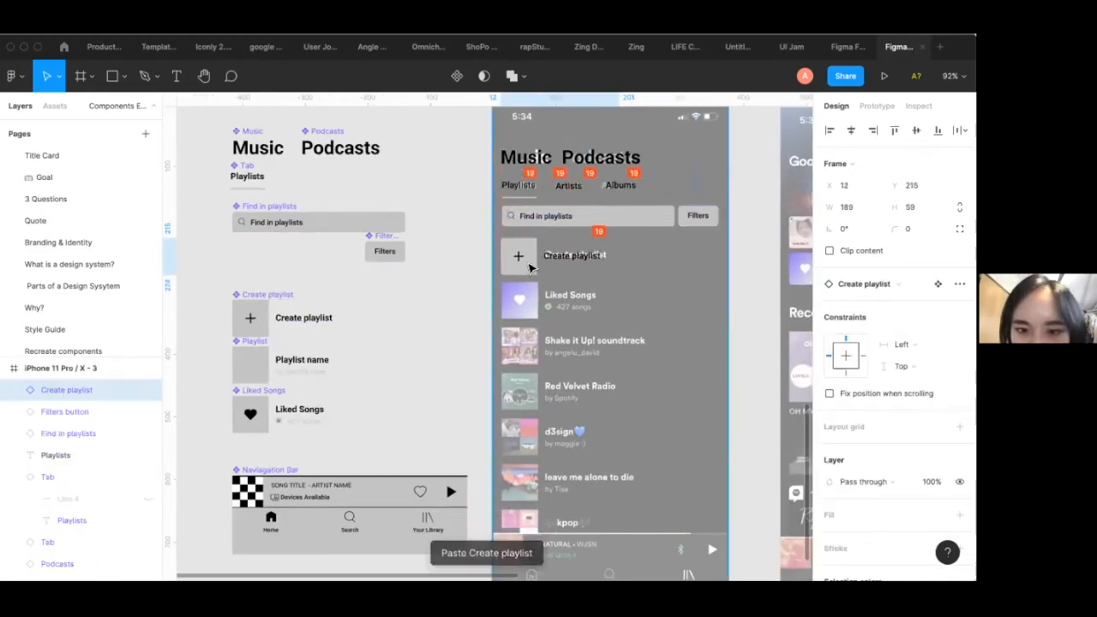
key("Right")
key("Right")
key("Left")
key("Up")
key("Up")
key("Up")
key("Right")
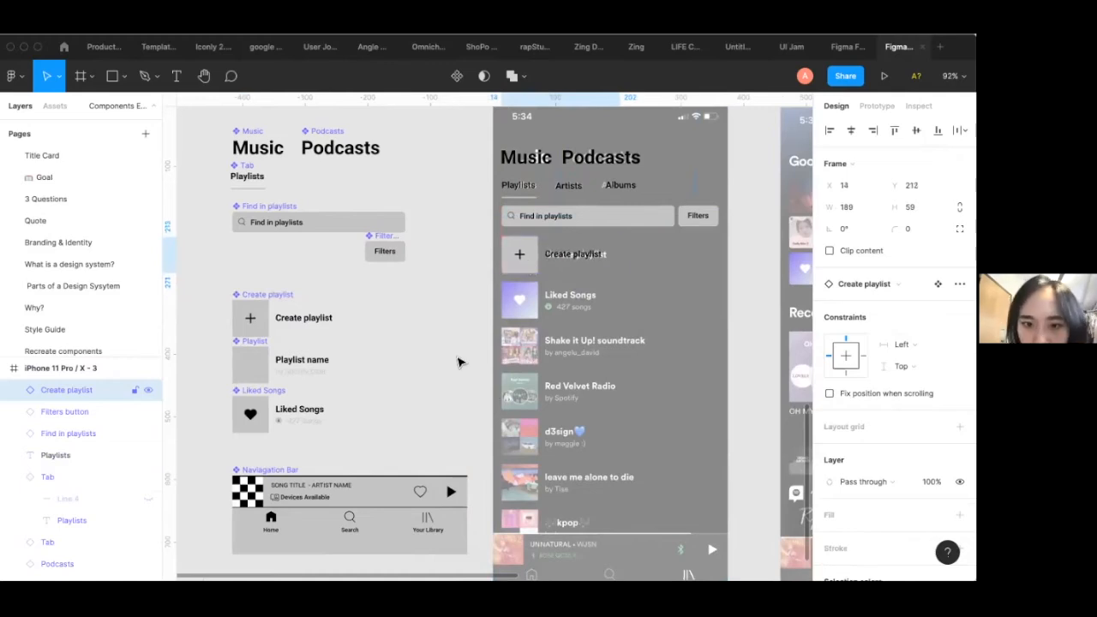
Place an instance of the Liked Songs component over the original Liked Songs row, at X 14, Y 285
scroll(459, 363, "down", 1)
left_click(311, 420)
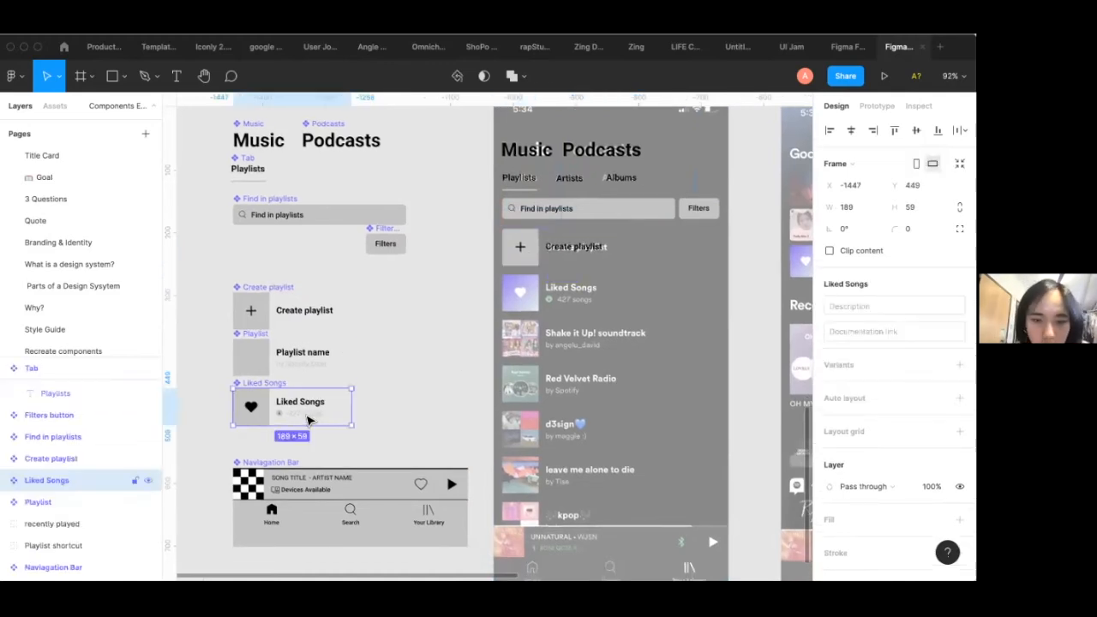
key("super+v")
left_click_drag(254, 420, 523, 307)
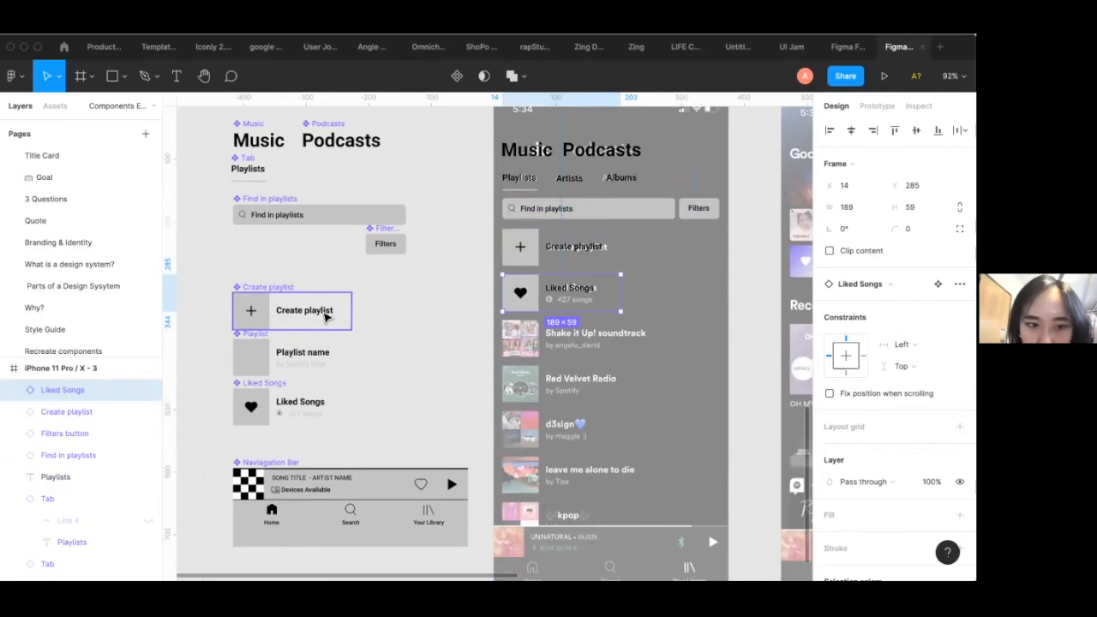
Place five instances of the Playlist component over the original rows below Liked Songs, the lowest at X 14, Y 648
left_click(325, 361)
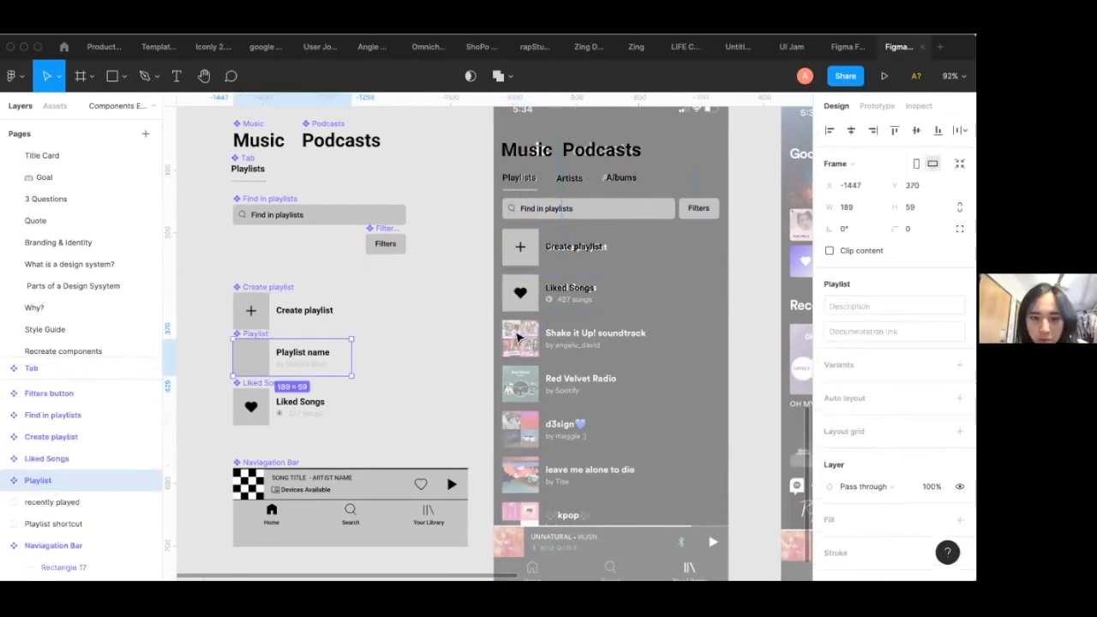
key("super+v")
left_click_drag(257, 358, 524, 536)
key("ctrl+v")
key("ctrl+v")
key("ctrl+v")
key("ctrl+v")
Place an instance of the Naviagation Bar component over the original player and navigation bar, at X 0, Y 686
scroll(335, 409, "down", 5)
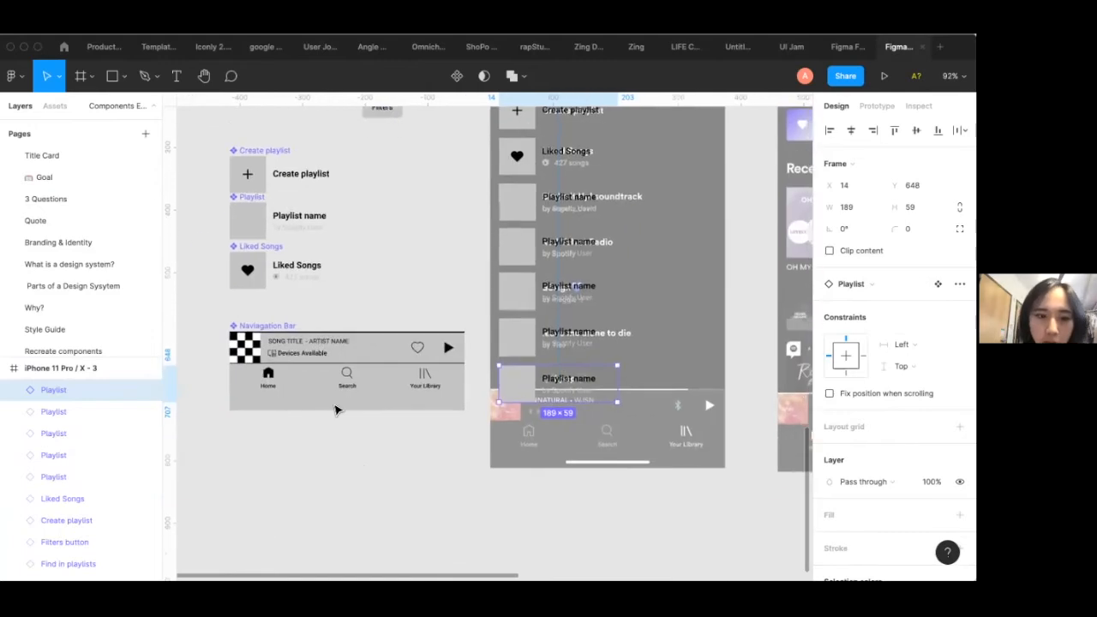
left_click(334, 408)
key("super+v")
left_click_drag(334, 406, 565, 451)
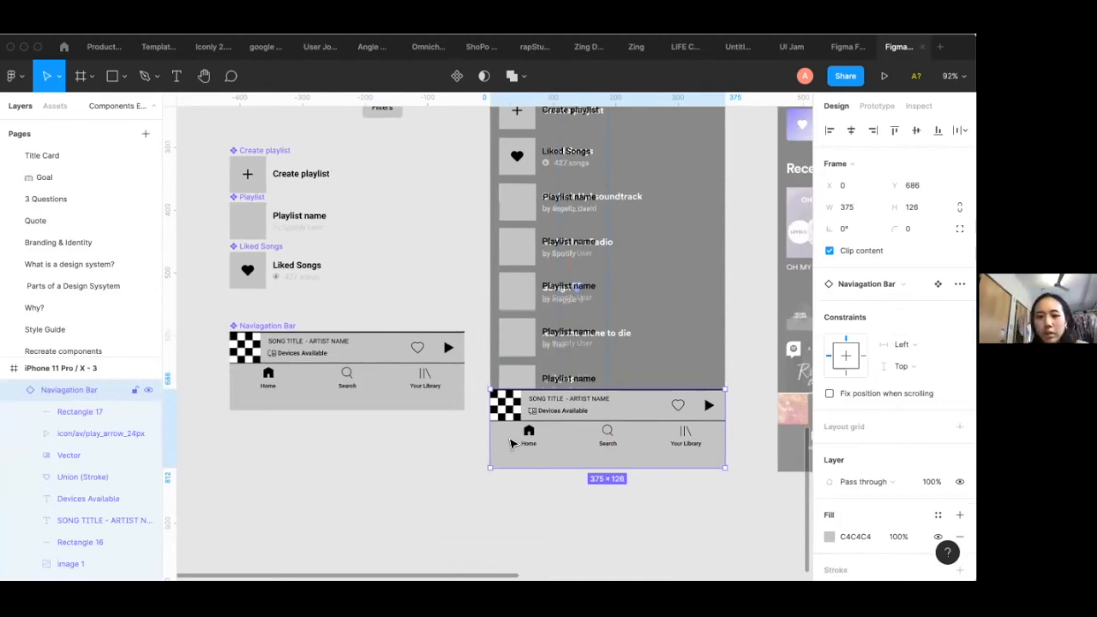
Turn the Good afternoon heading and the settings icon beside the home screen into components
scroll(510, 443, "up", 3)
scroll(516, 311, "down", 3)
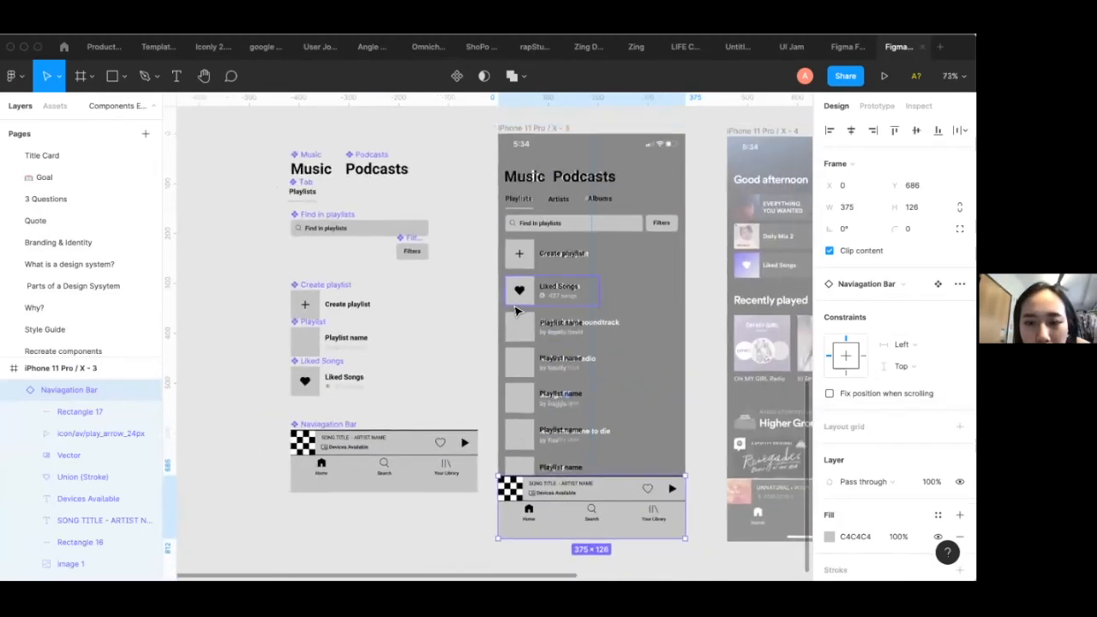
scroll(517, 311, "right", 3)
scroll(513, 311, "right", 5)
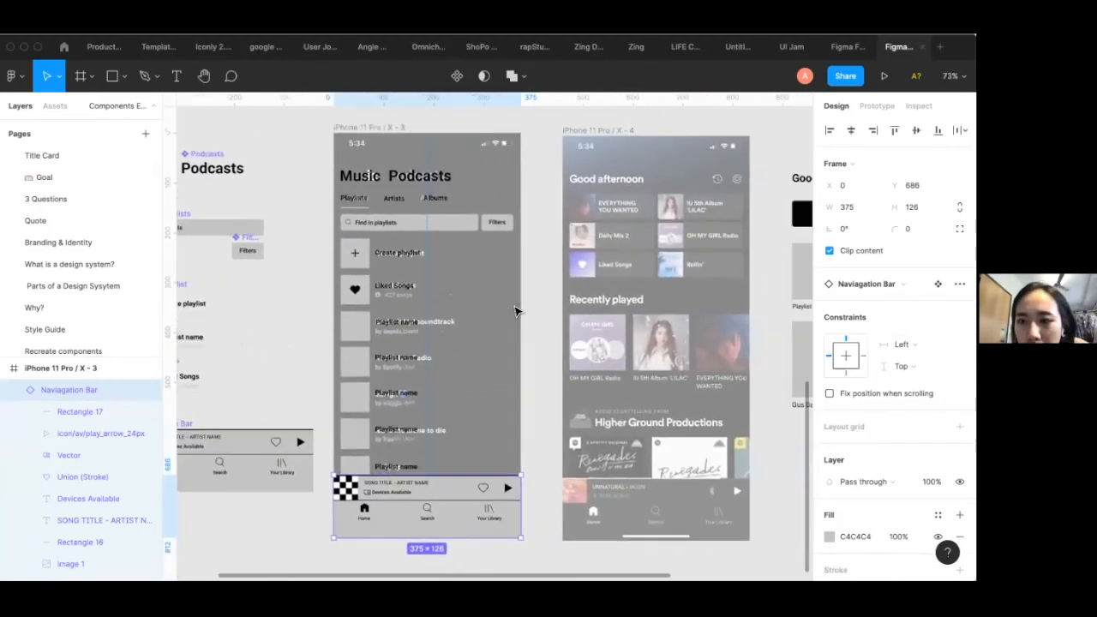
scroll(423, 231, "left", 2)
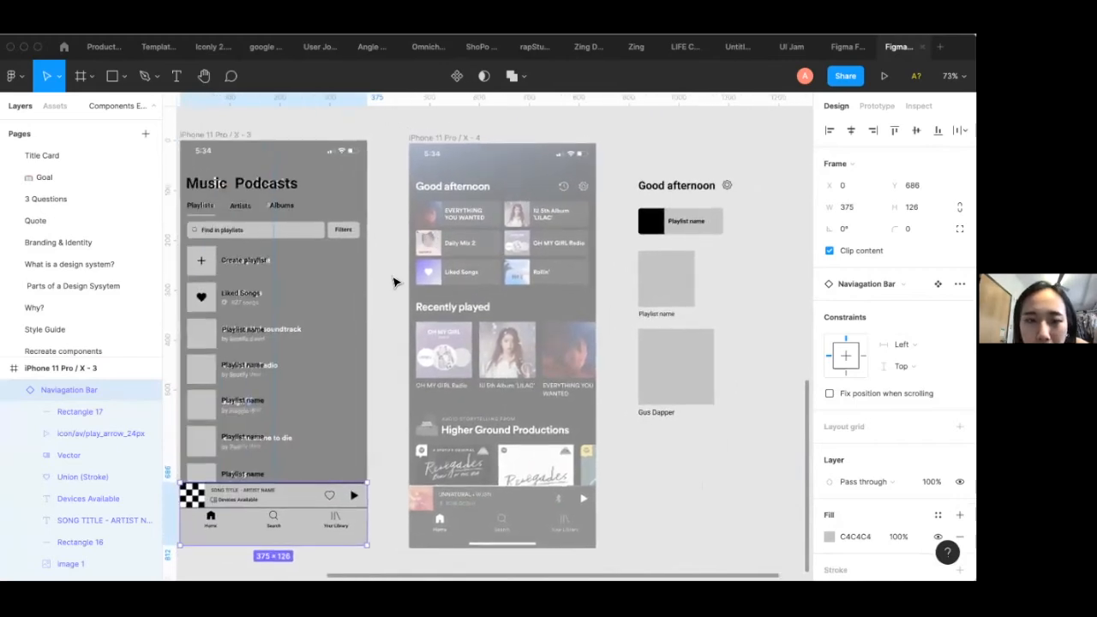
left_click(395, 281)
left_click(673, 191)
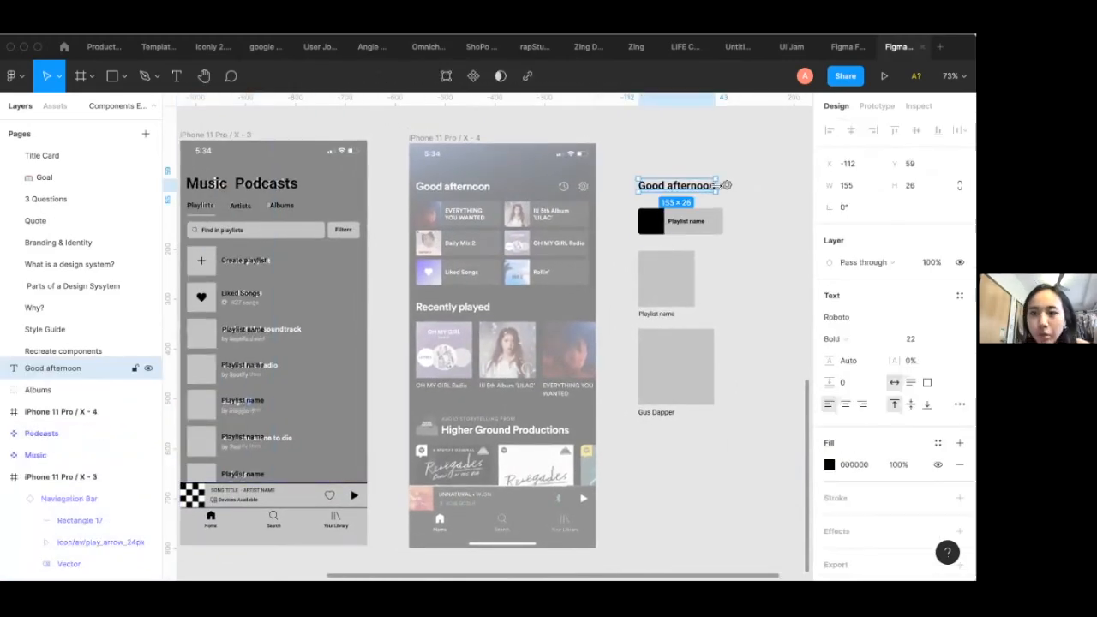
left_click(727, 186)
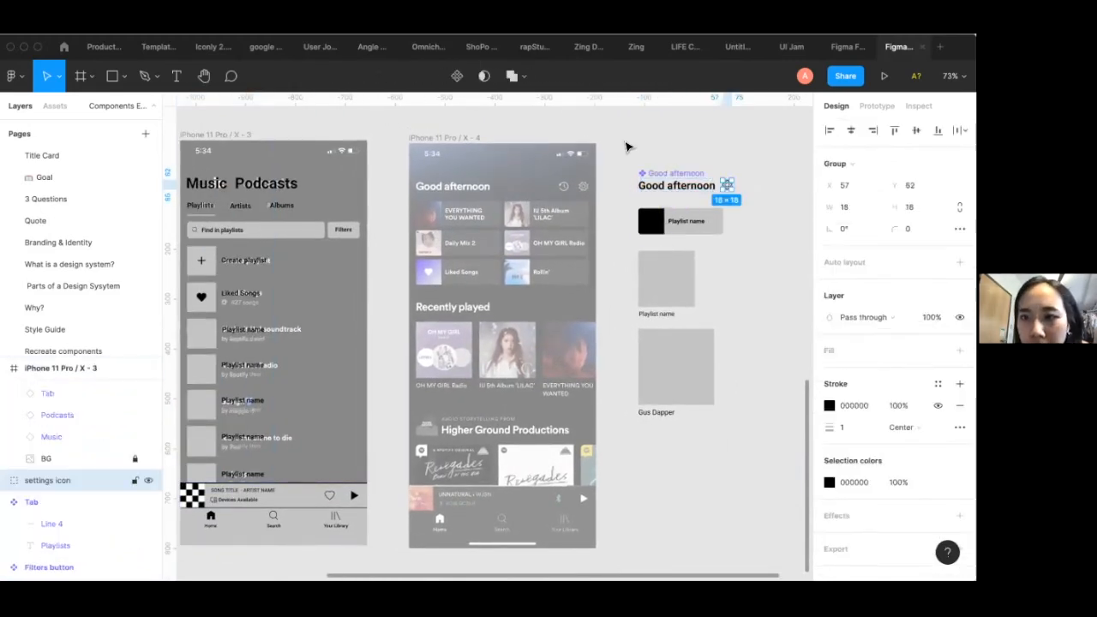
left_click(456, 76)
Turn the Playlist shortcut, recently played and Albums elements into separate components
left_click(683, 226)
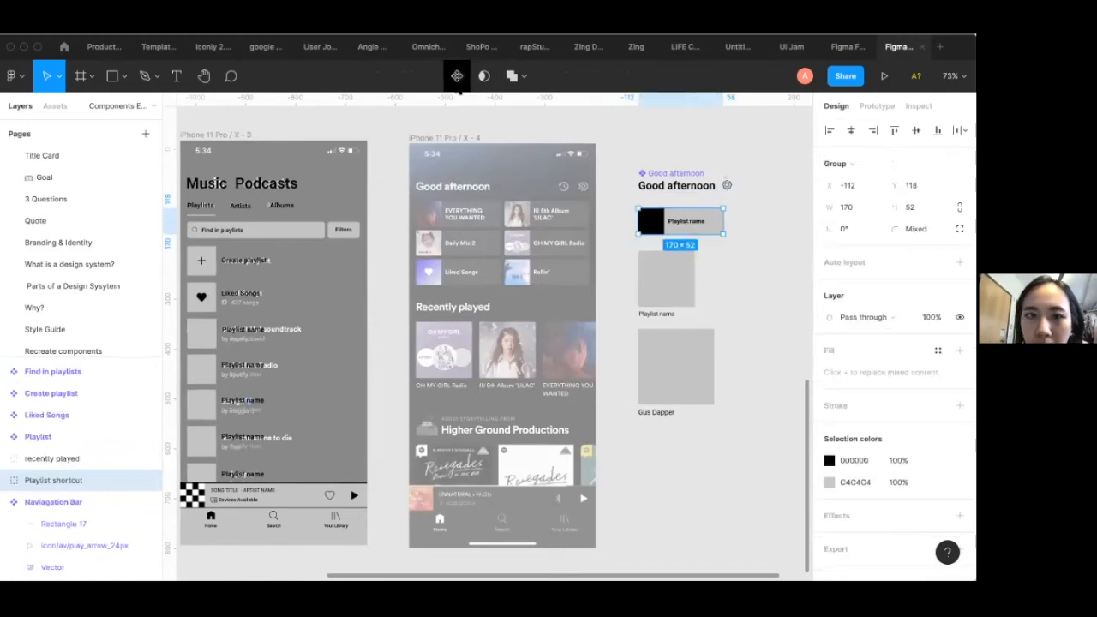
left_click(457, 76)
left_click(666, 278)
left_click(457, 76)
left_click(675, 368)
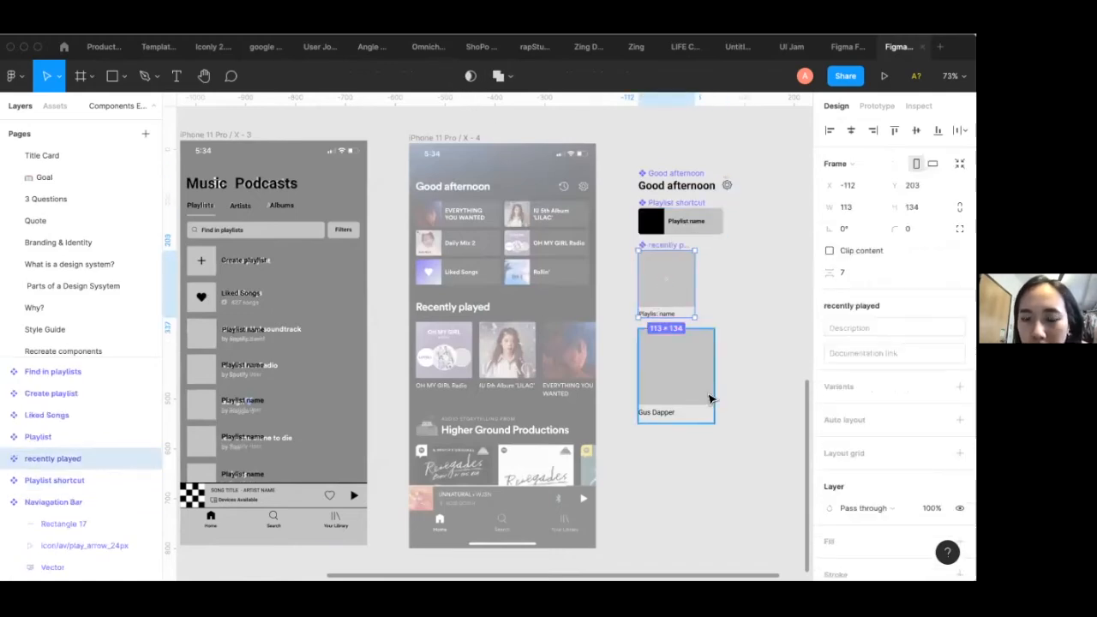
left_click(456, 76)
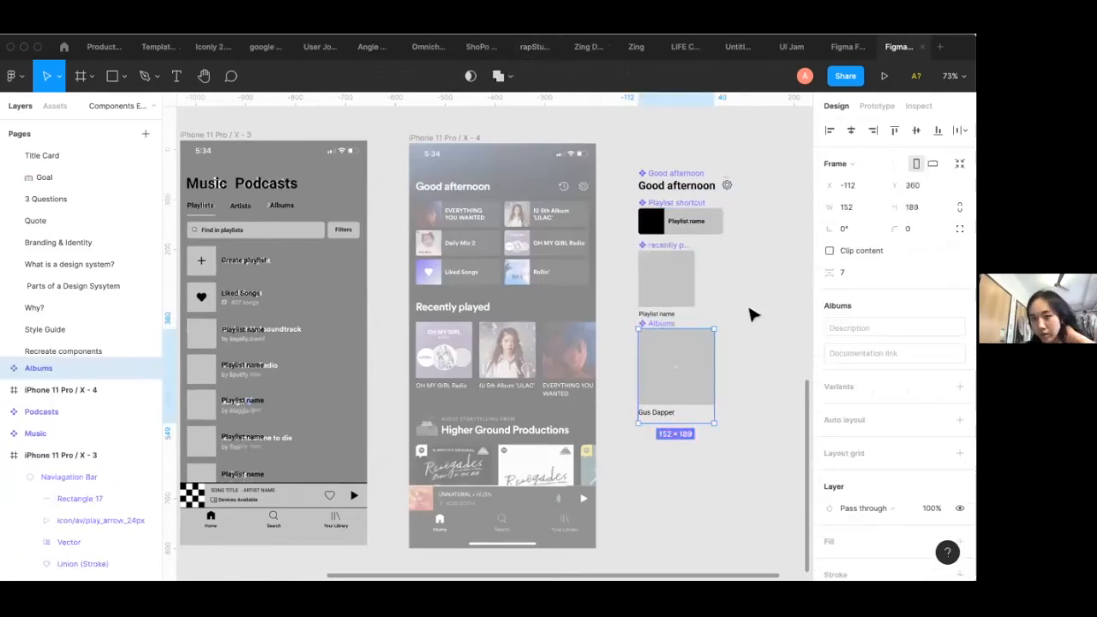
Place an instance of the Good afternoon component over the original heading on the home screen, at X 13, Y 74
left_click(750, 315)
left_click(672, 188)
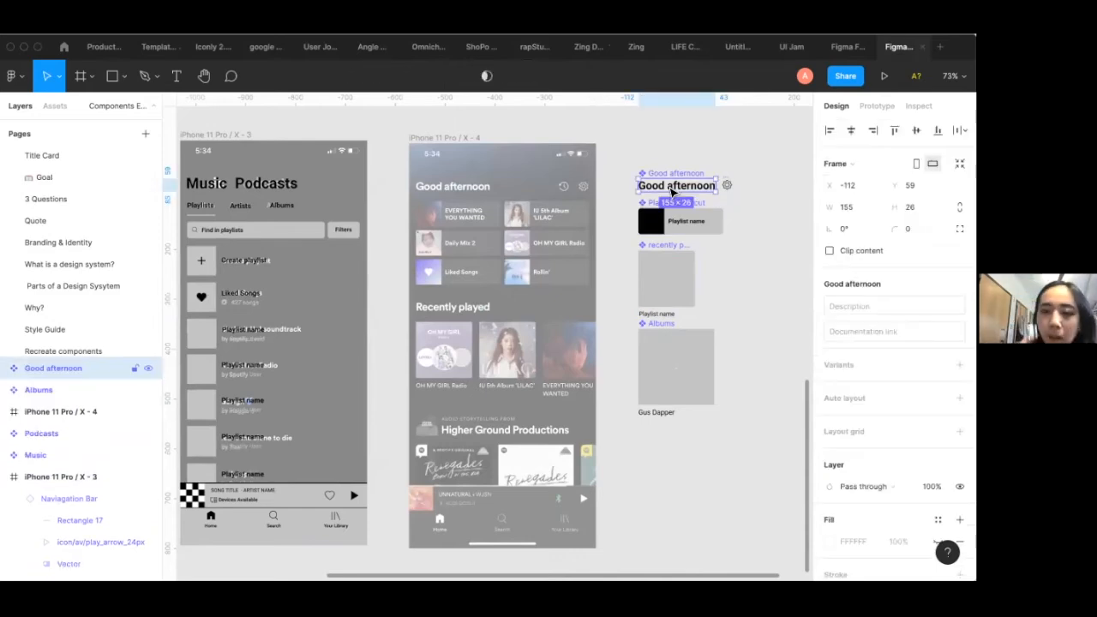
key("ctrl+v")
left_click_drag(672, 190, 445, 194)
Place an instance of the settings icon component over the original gear beside the Good afternoon heading and rotate it 18.75°
left_click(727, 186)
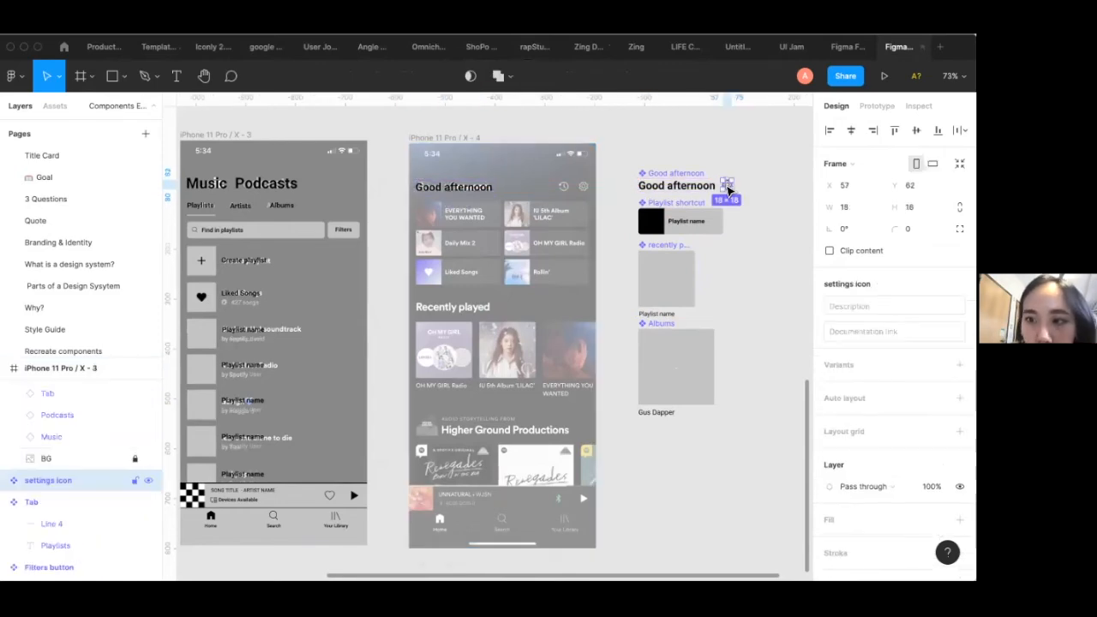
key("ctrl+v")
left_click_drag(726, 187, 587, 187)
scroll(582, 189, "up", 4)
scroll(582, 188, "up", 1)
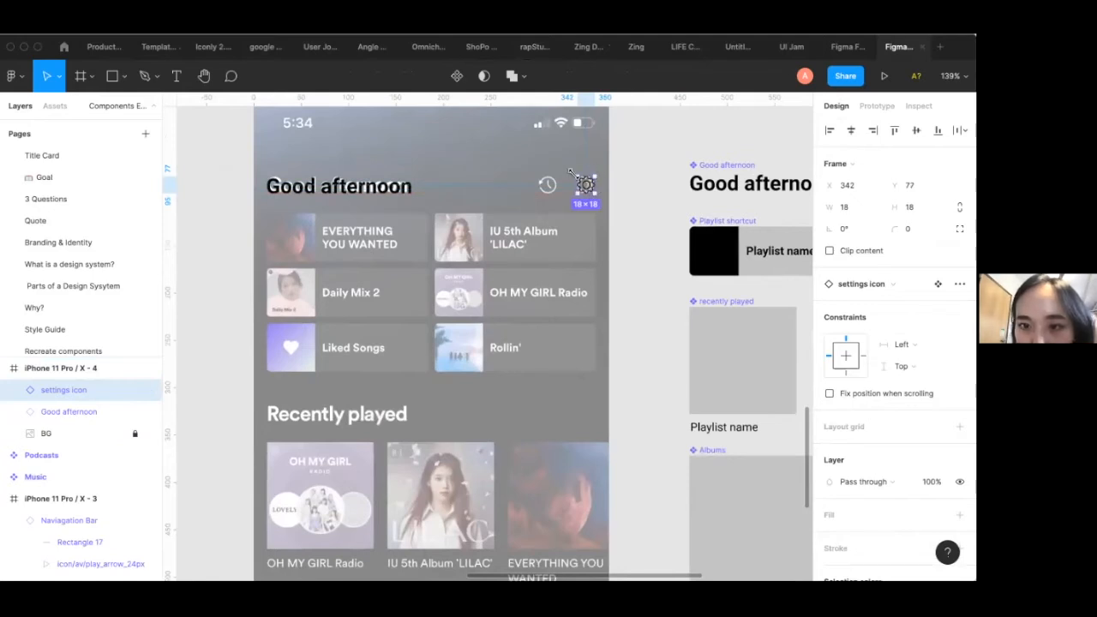
left_click_drag(572, 174, 566, 177)
Stack three Playlist shortcut instances over the left column of original shortcuts at X 13, the lower two at Y 174 and Y 231
scroll(566, 176, "down", 3)
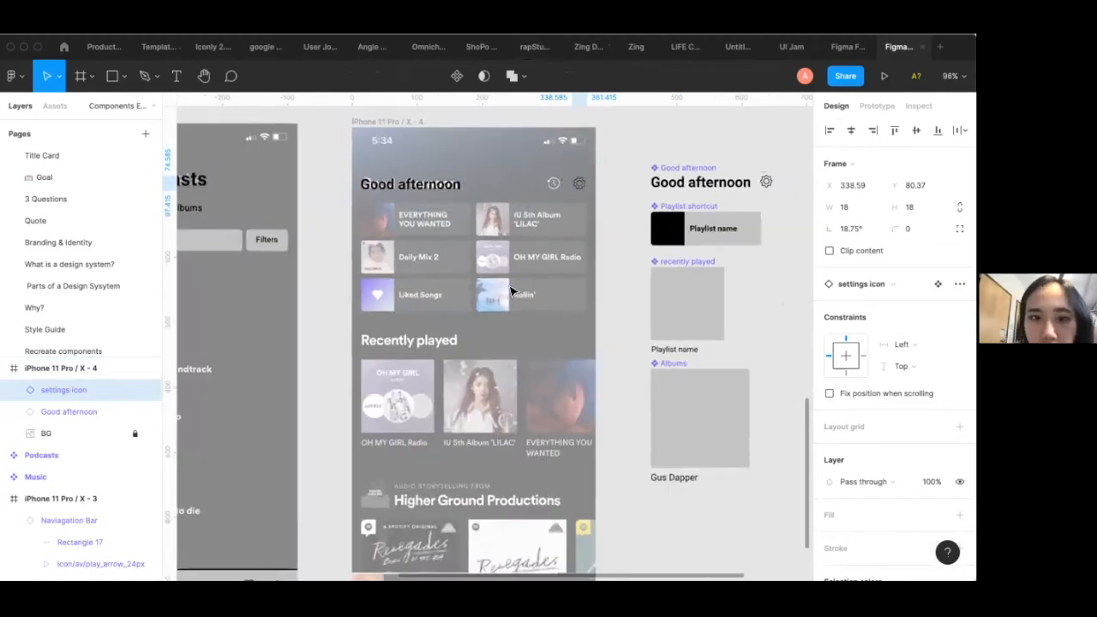
scroll(517, 289, "down", 1)
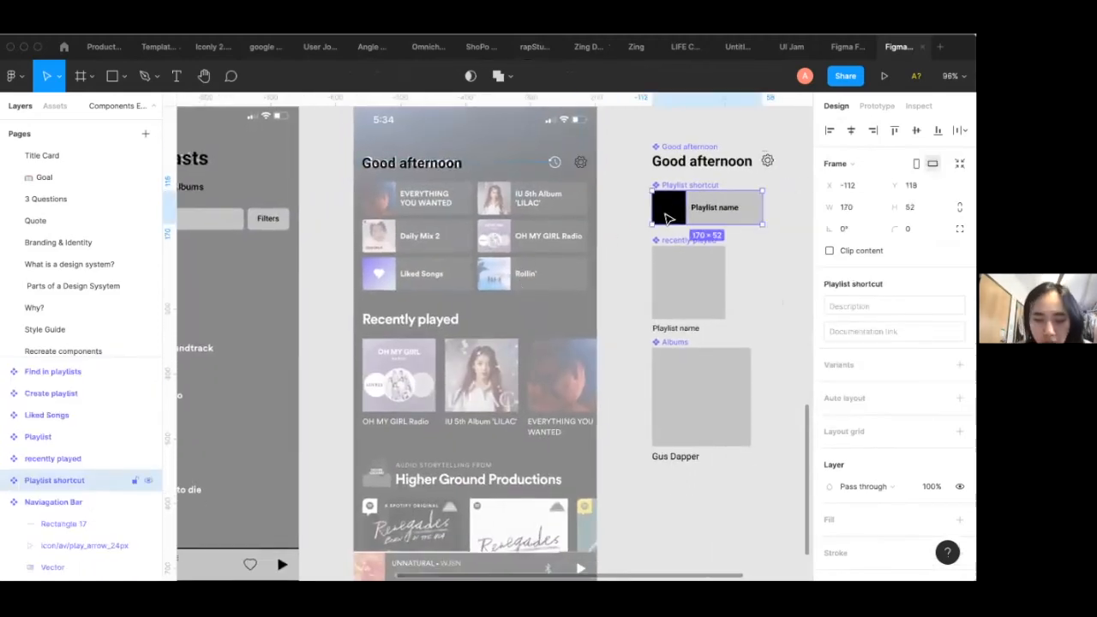
key("ctrl+v")
left_click_drag(668, 219, 420, 244)
key("ctrl+v")
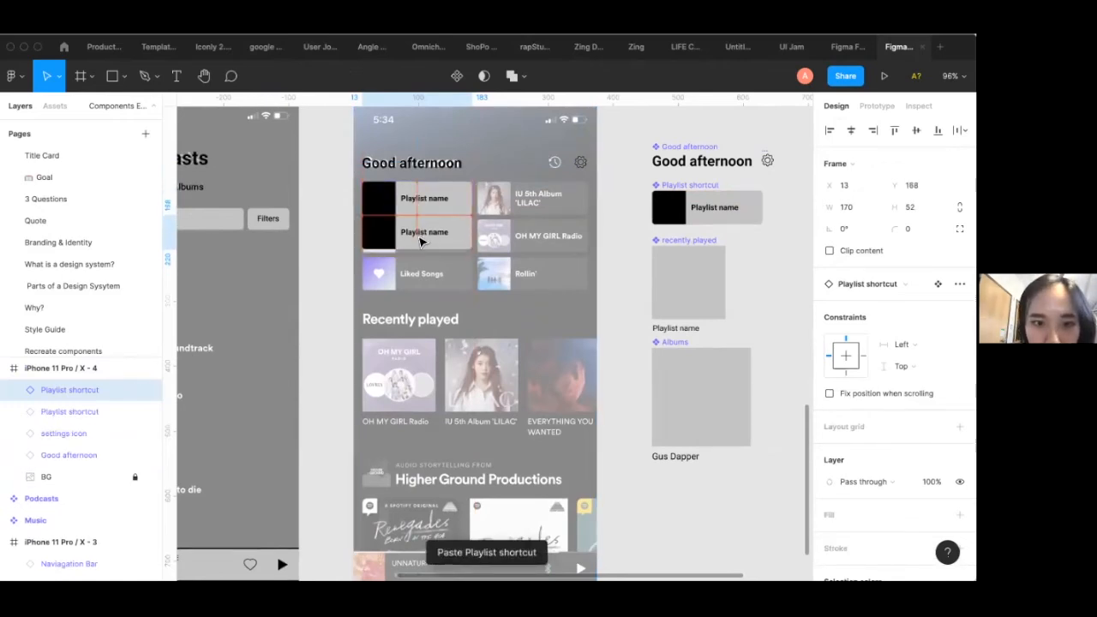
key("Up")
key("Up")
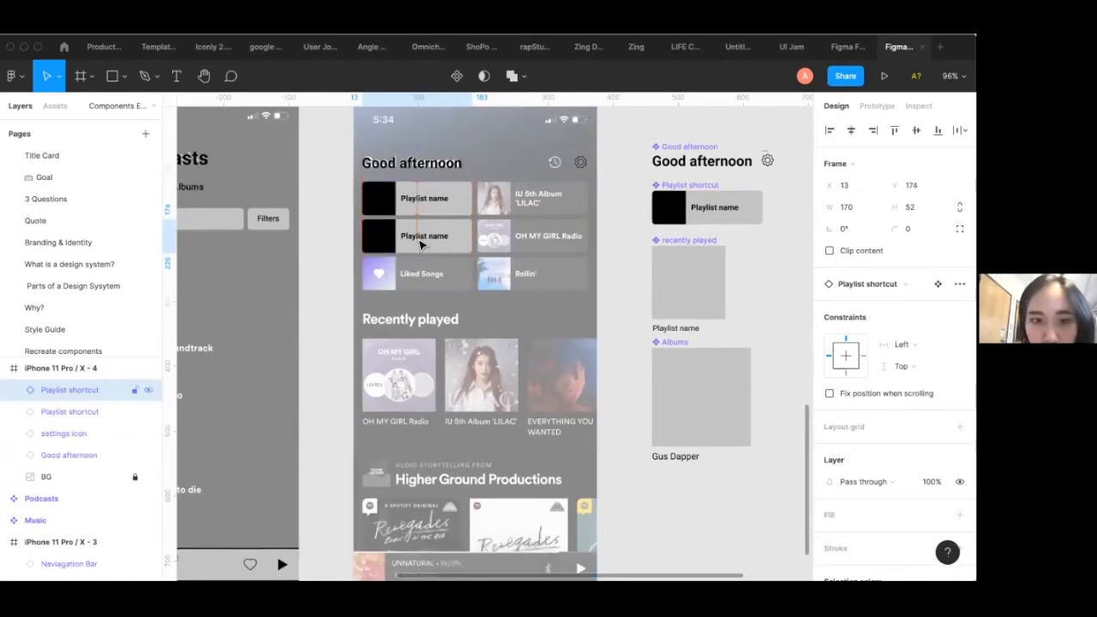
key("ctrl+v")
left_click_drag(420, 244, 437, 276)
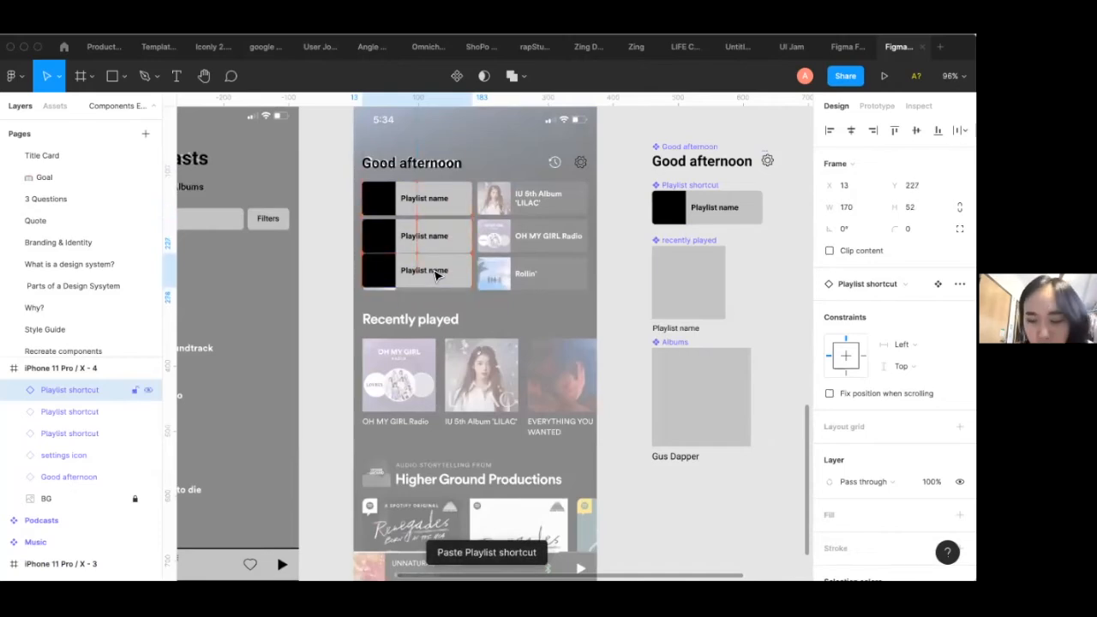
key("Up")
key("Up")
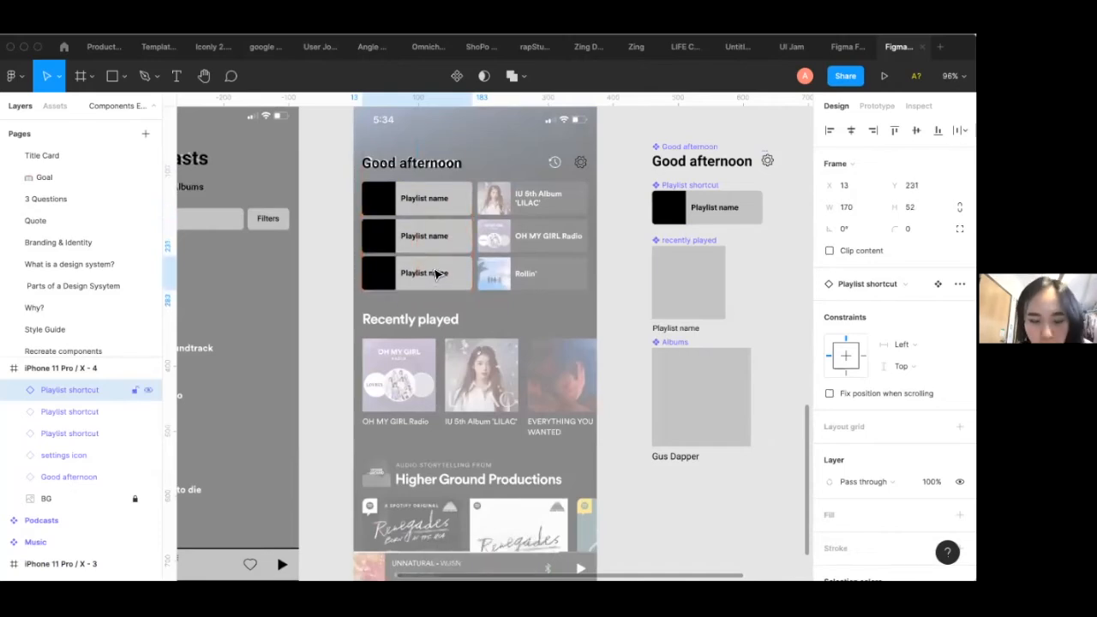
Place three more Playlist shortcut instances over the right column of original shortcuts, the lowest at X 191, Y 231
key("ctrl+v")
left_click_drag(451, 242, 550, 209)
key("ctrl+v")
left_click_drag(445, 240, 541, 247)
key("ctrl+v")
left_click_drag(442, 241, 549, 273)
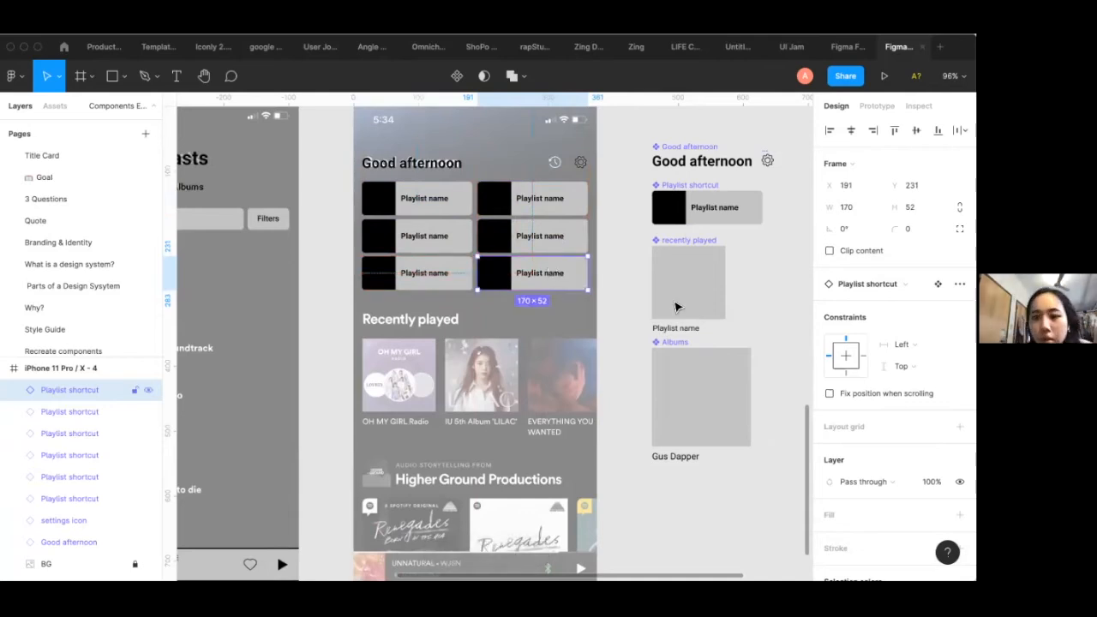
left_click(687, 283)
scroll(707, 287, "right", 2)
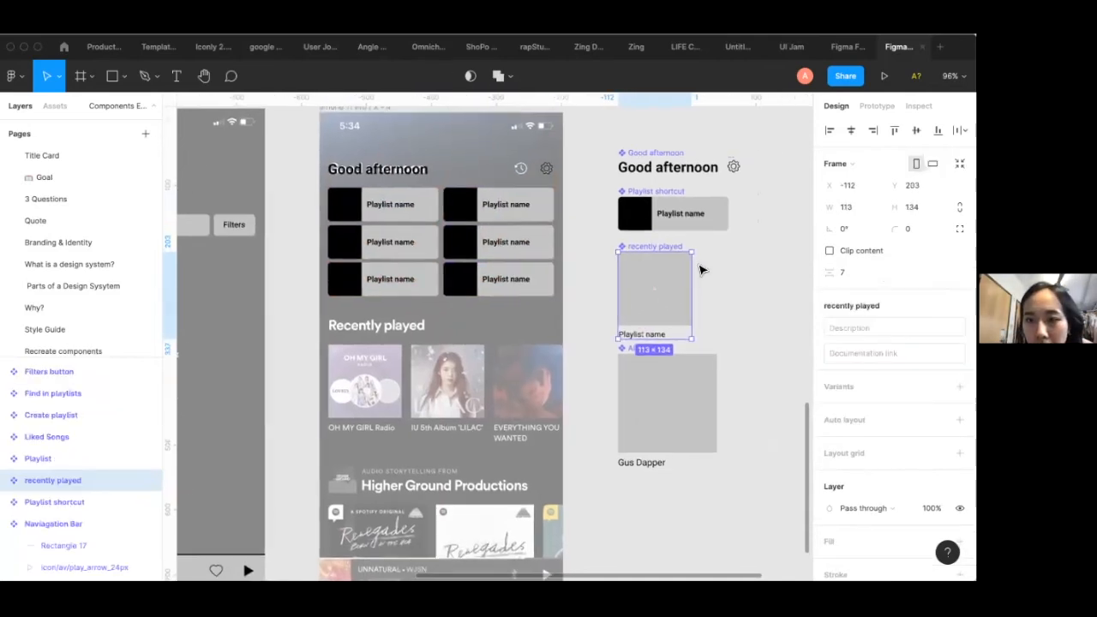
scroll(702, 267, "down", 2)
scroll(433, 300, "left", 2)
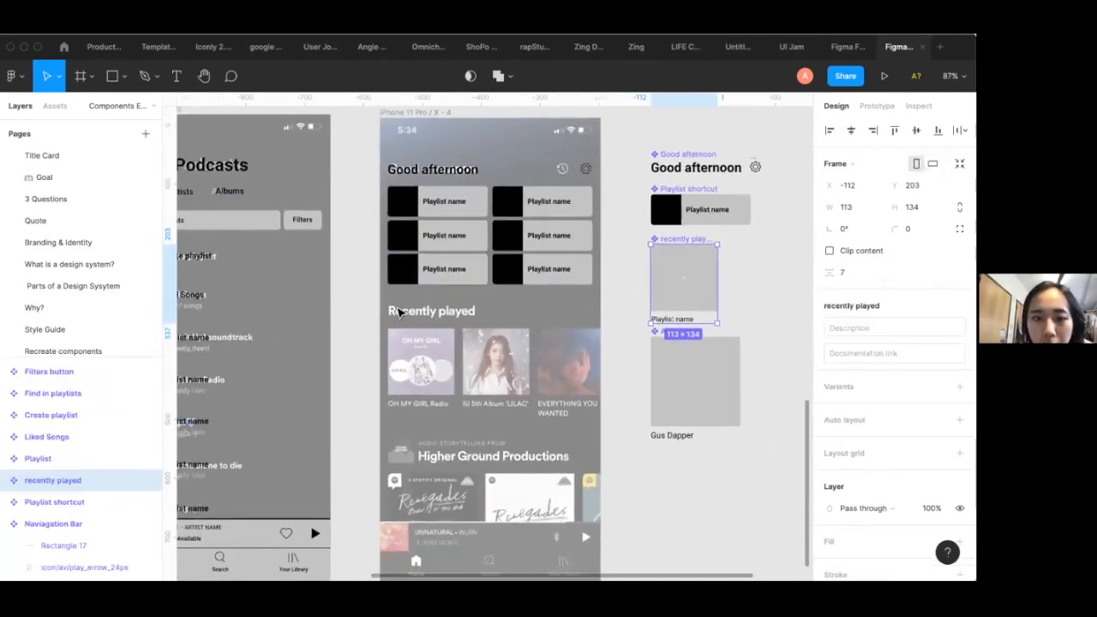
key("Escape")
Place a copy of the Good afternoon heading instance over the original Recently played title and change its text to "Recently played"
left_click(443, 172)
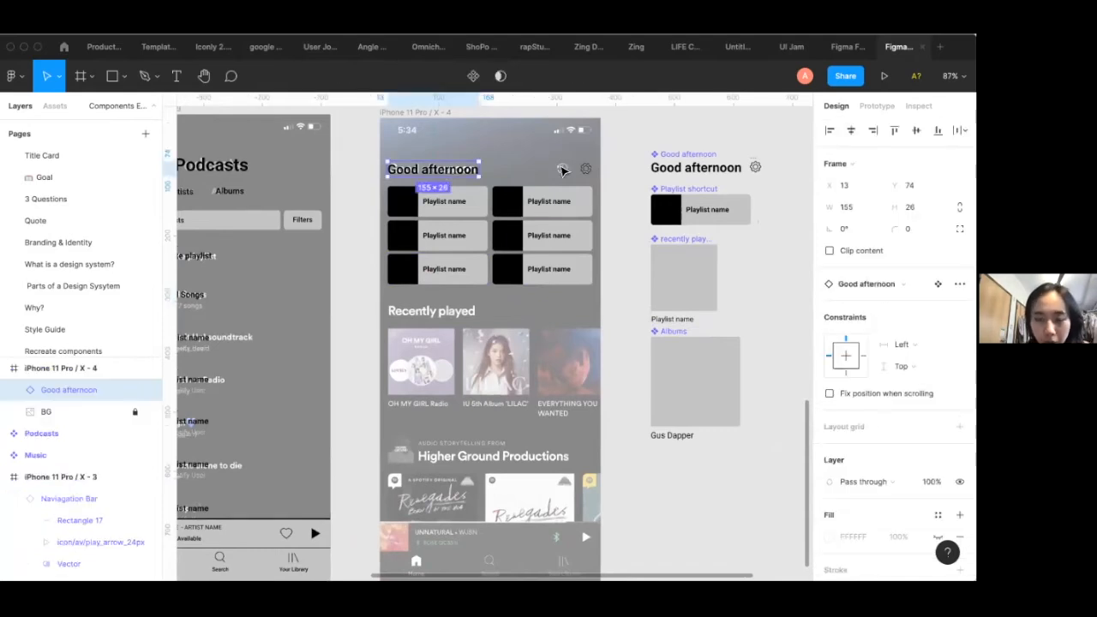
key("ctrl+v")
left_click_drag(460, 175, 453, 315)
double_click(447, 310)
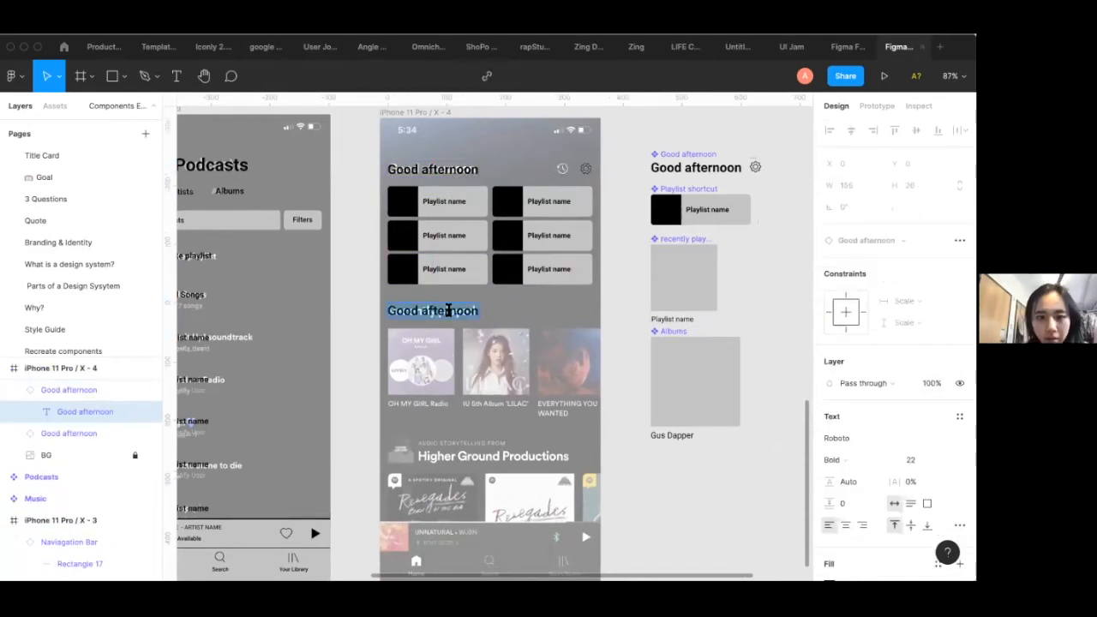
type("Recently played")
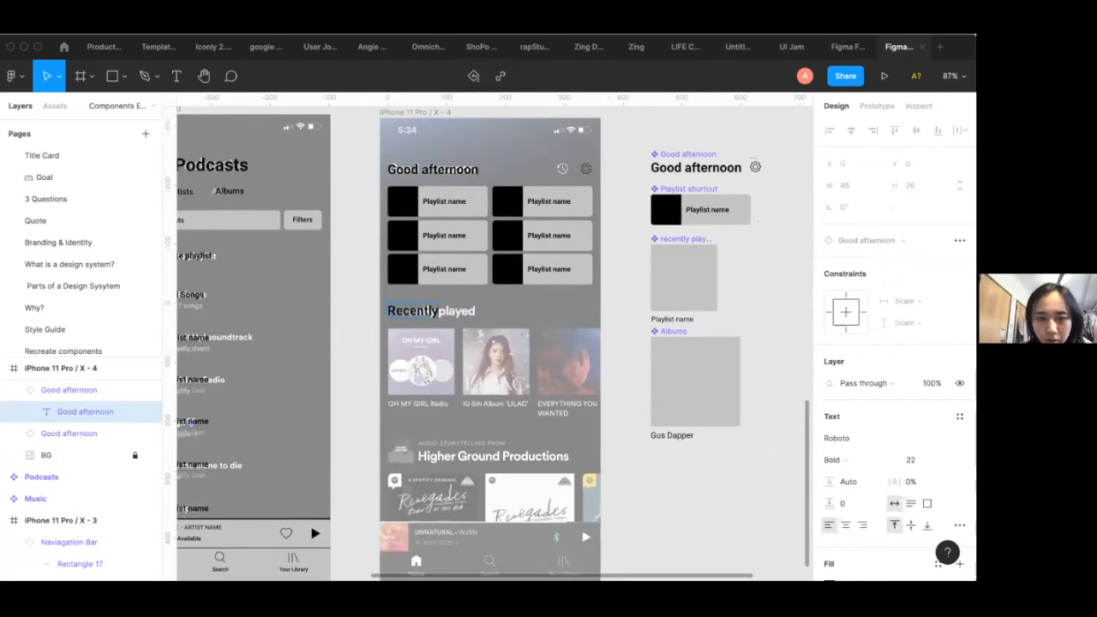
key("Escape")
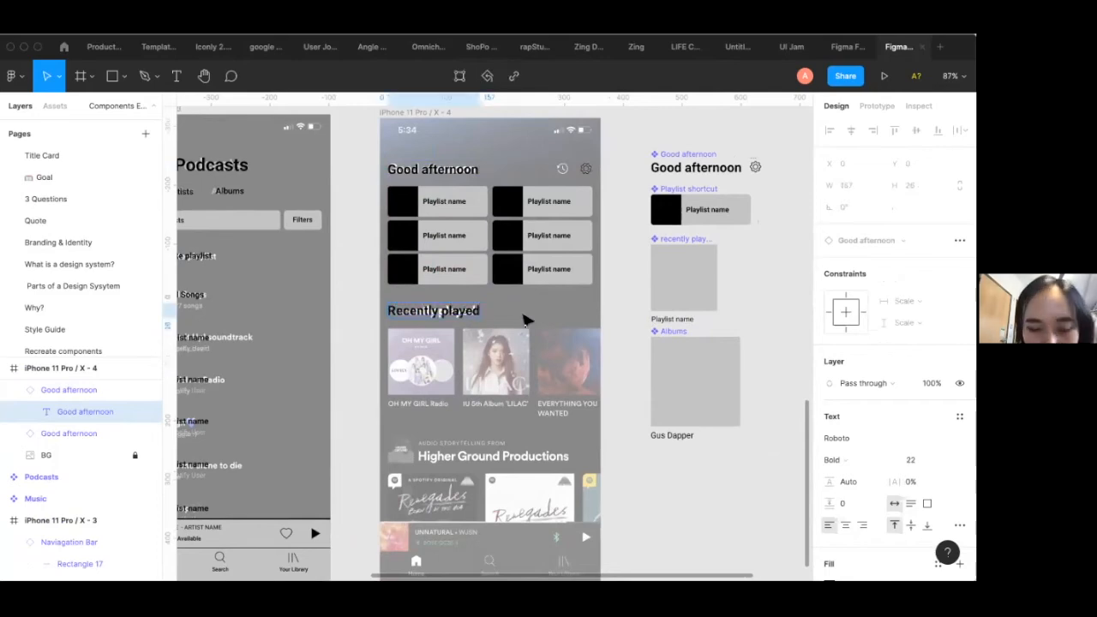
Place an instance of the recently played component over the first original cover below the Recently played heading, at X 13, Y 359
left_click(679, 294)
key("ctrl+v")
left_click_drag(700, 294, 431, 377)
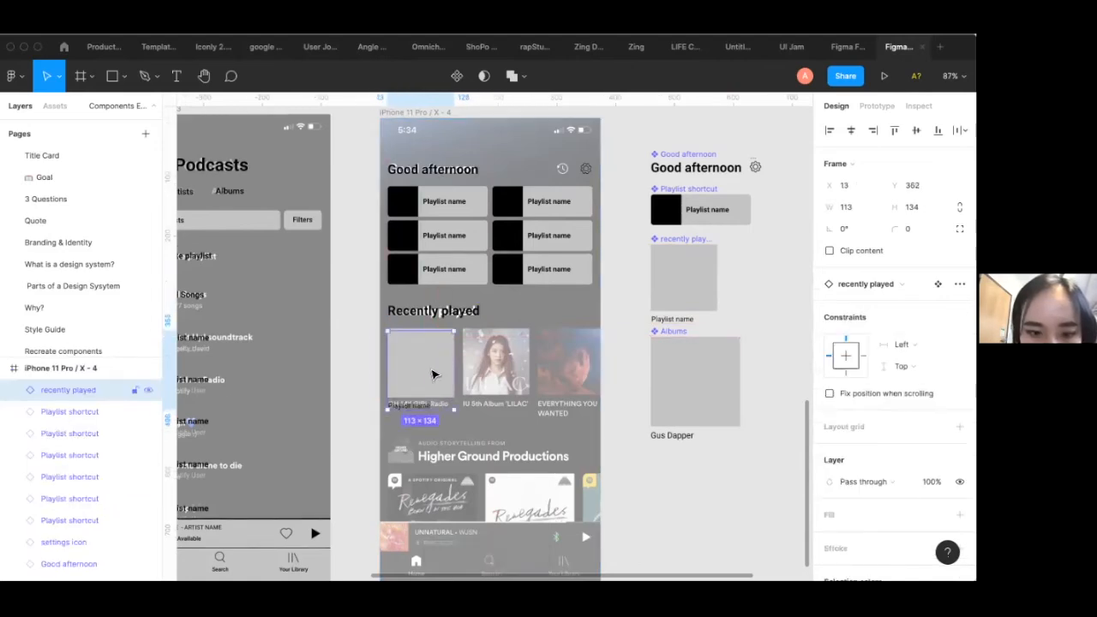
key("Up")
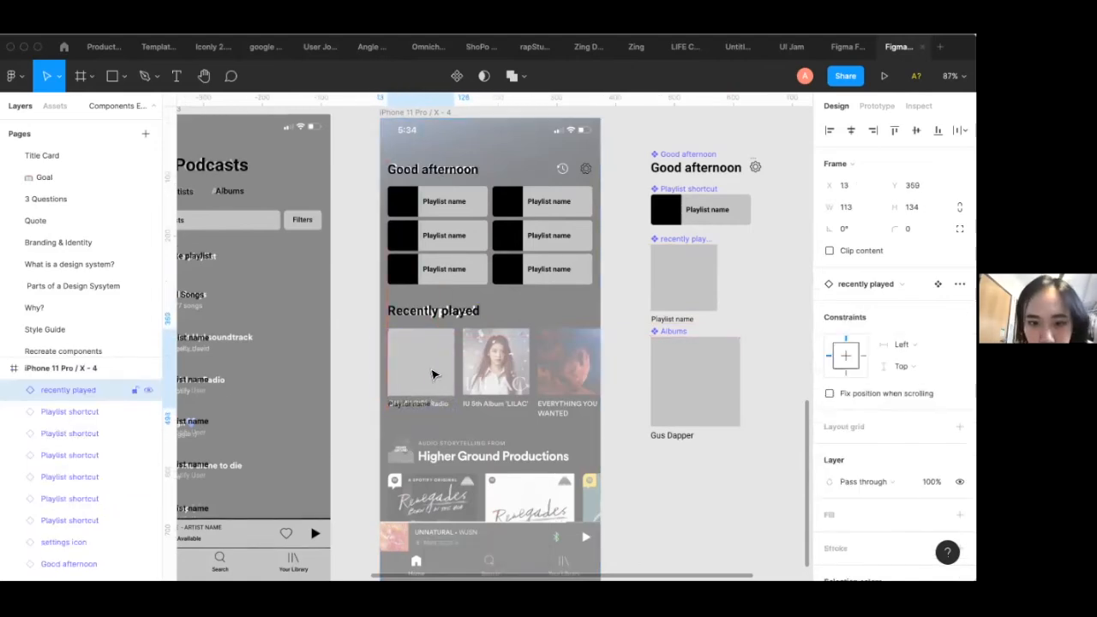
Place two more recently played instances over the second and third original covers, the second at X 141, Y 358
key("ctrl+v")
left_click_drag(431, 373, 497, 370)
key("Left")
key("Left")
key("Left")
key("Left")
key("Left")
key("Left")
key("Left")
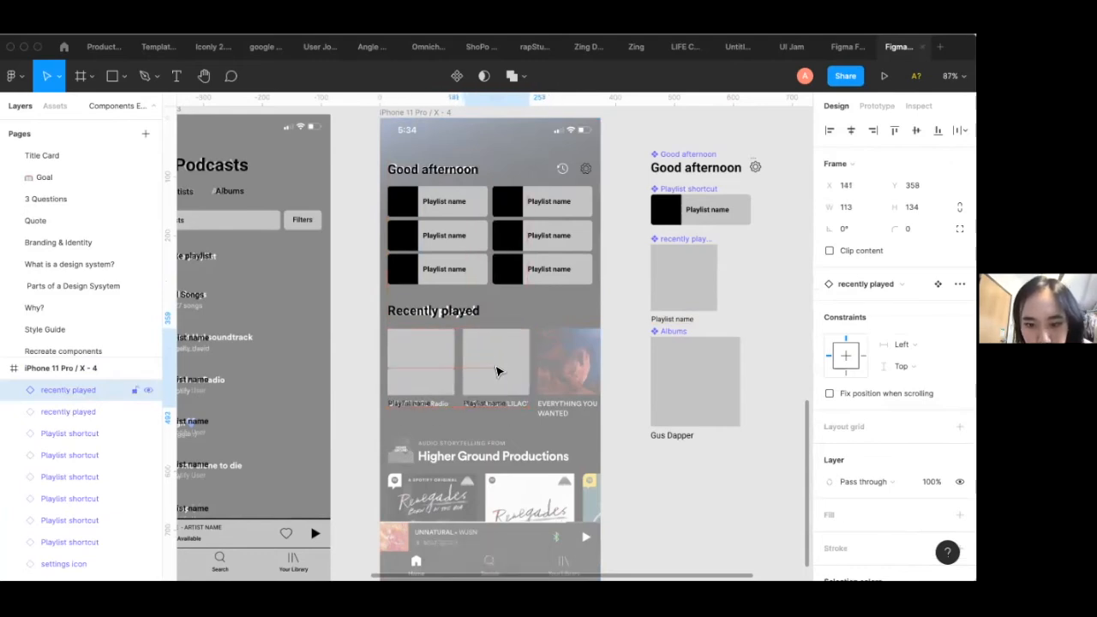
key("ctrl+v")
left_click_drag(438, 361, 589, 363)
scroll(532, 411, "down", 1)
left_click(544, 400)
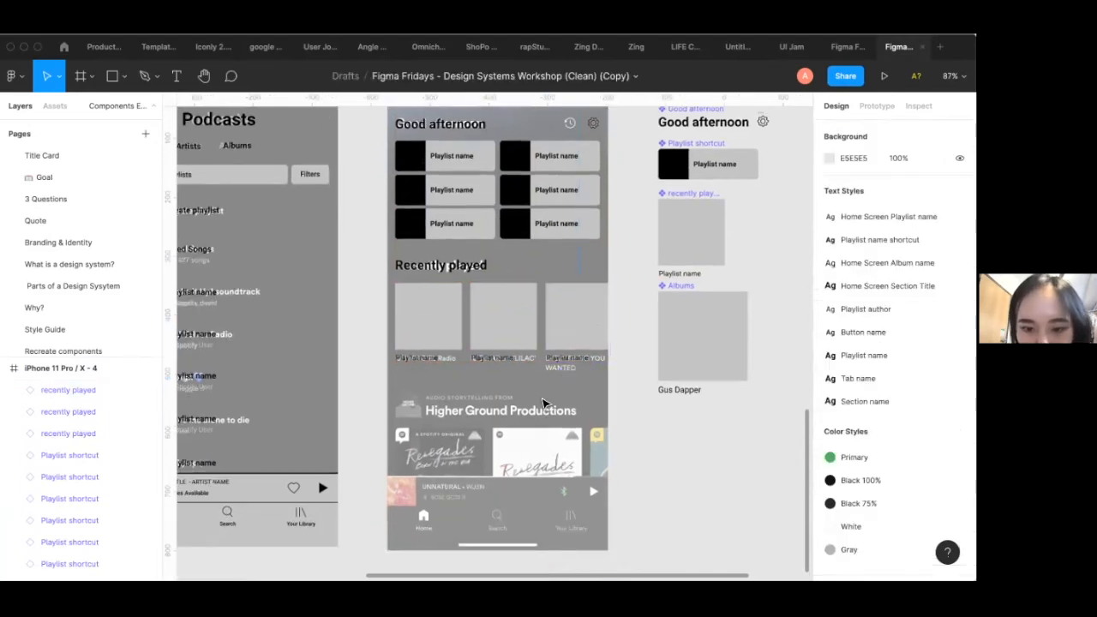
Place a copy of the Recently played heading instance over the original Higher Ground Productions title
scroll(495, 368, "up", 3)
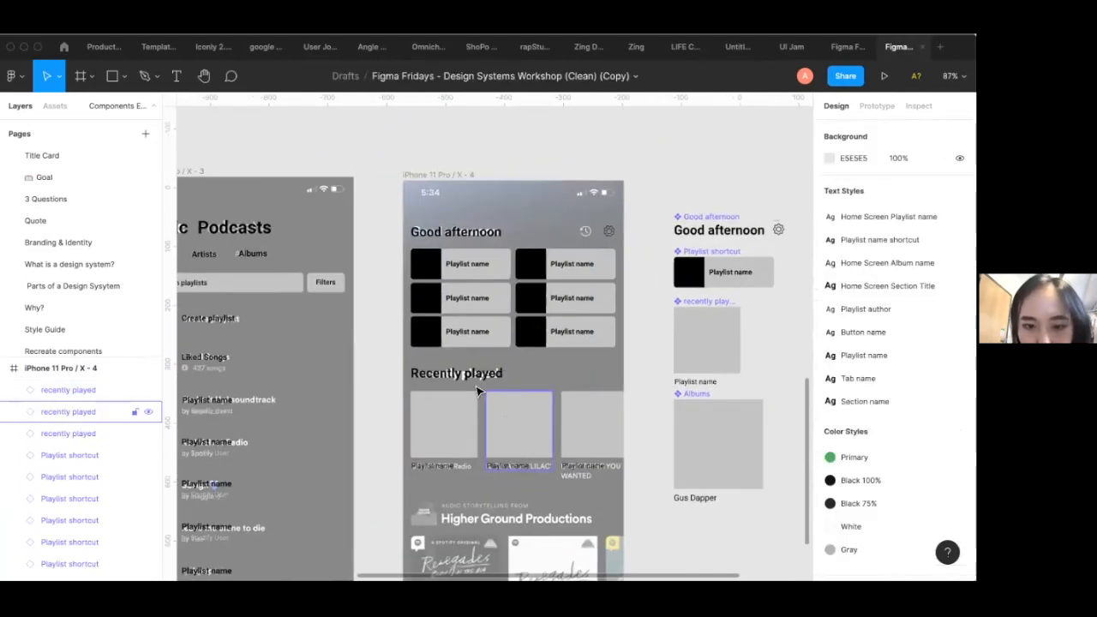
scroll(477, 386, "down", 4)
left_click(428, 245)
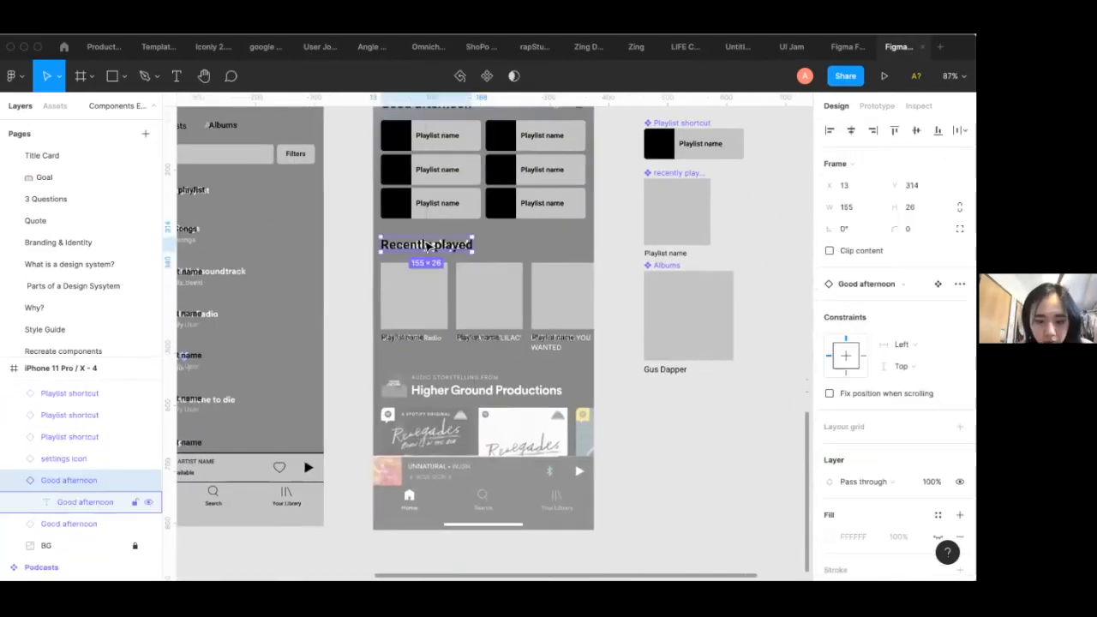
key("ctrl+v")
left_click_drag(448, 248, 477, 393)
Change the copied heading's text to "Higher Ground Productions" and align it with the original title at X 61, Y 560
double_click(477, 392)
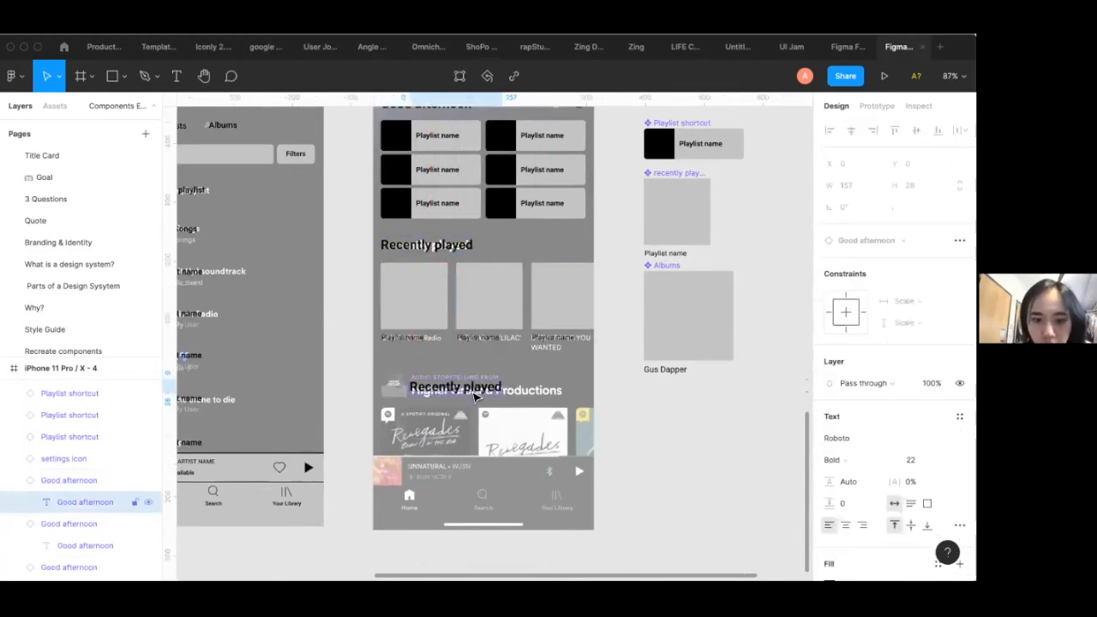
double_click(470, 390)
type("Higher Ground productoo")
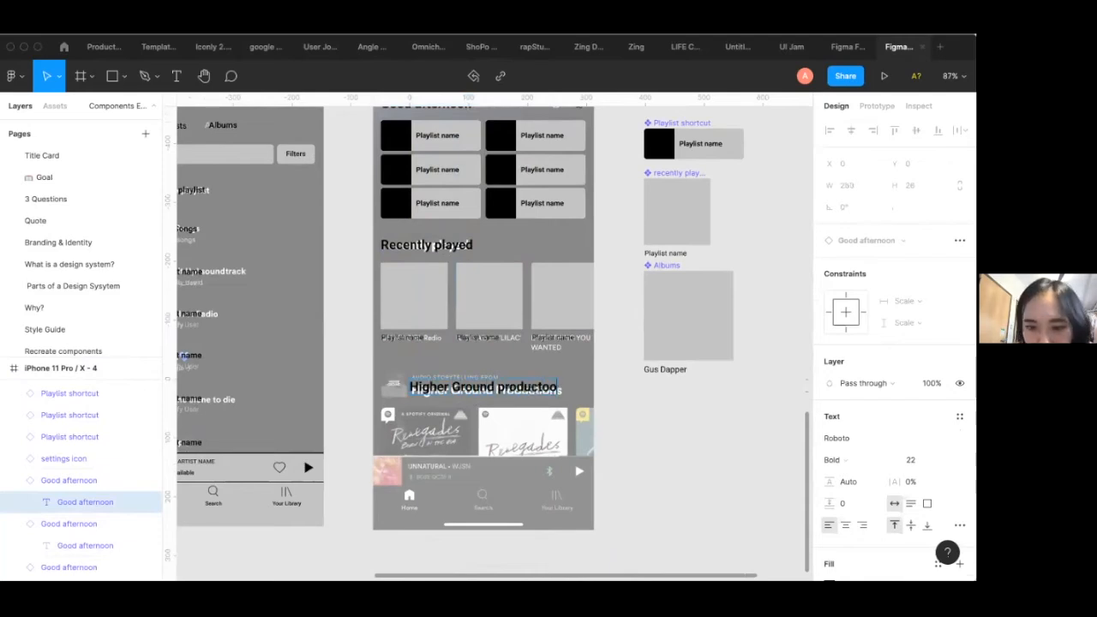
left_click(503, 389)
key("BackSpace")
type("P")
key("Escape")
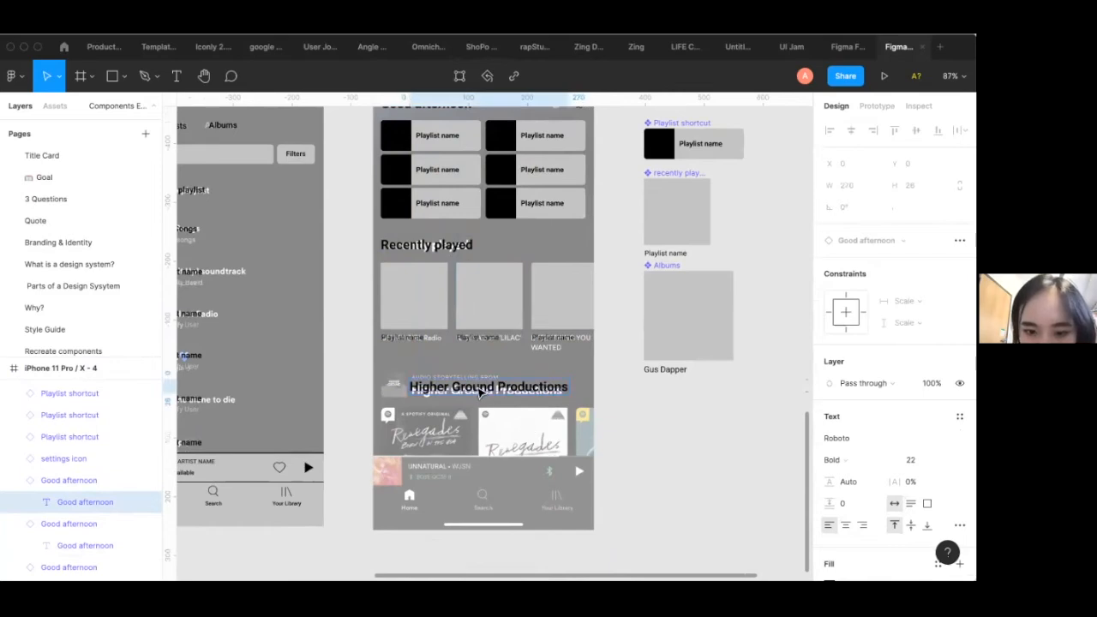
key("Escape")
left_click_drag(479, 393, 478, 396)
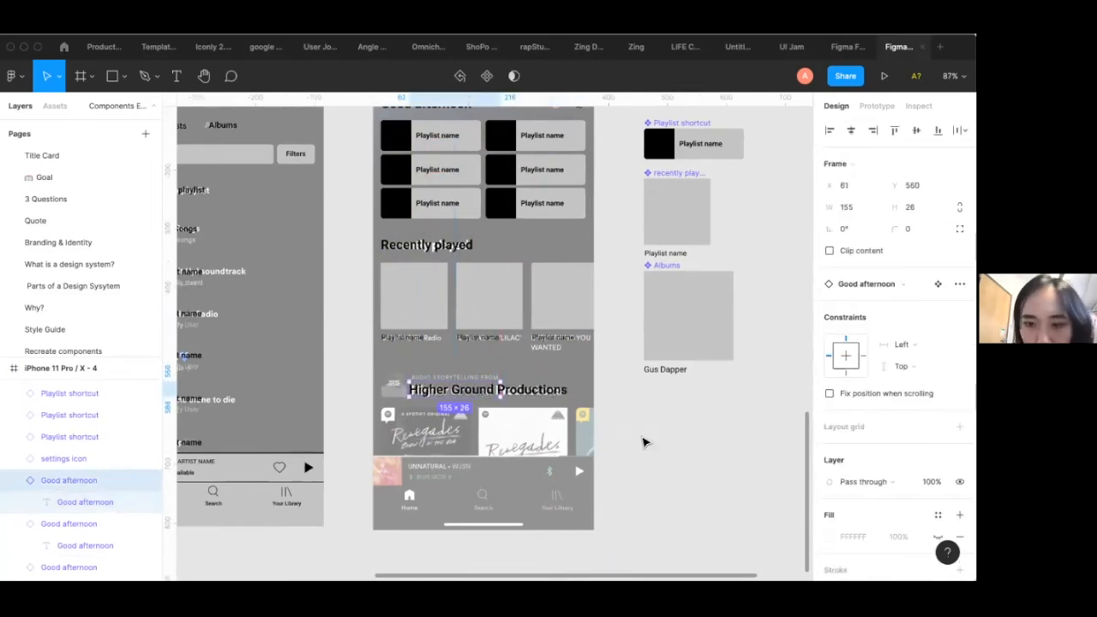
Place three Albums instances in a row over the original covers below Higher Ground Productions, the second at X 178, Y 604
left_click(660, 465)
scroll(700, 286, "down", 3)
left_click(700, 286)
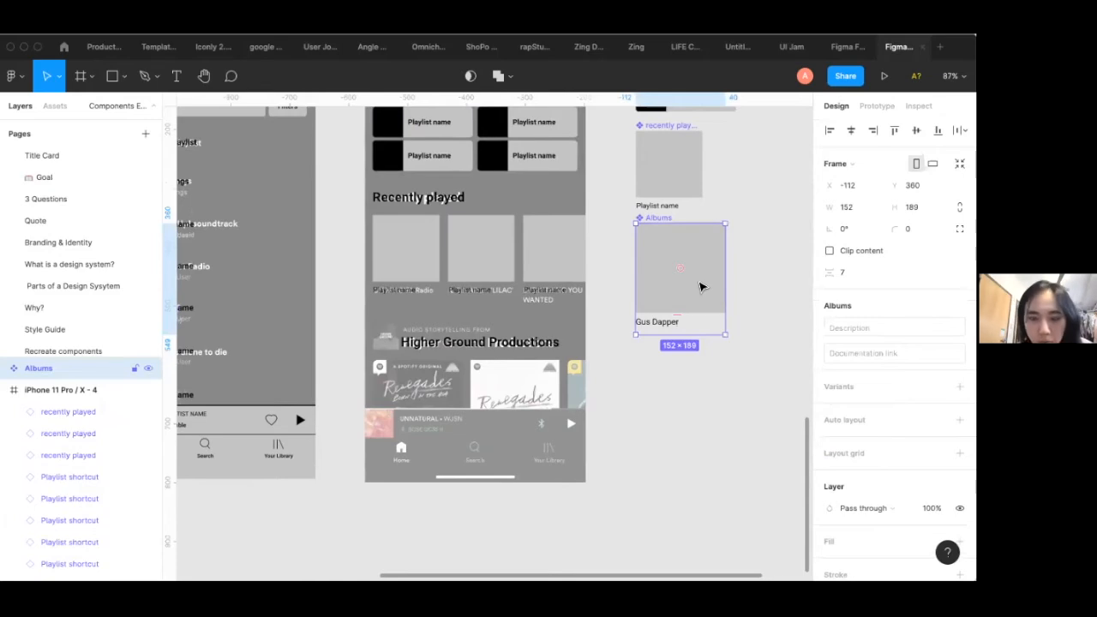
key("ctrl+v")
left_click_drag(700, 286, 437, 423)
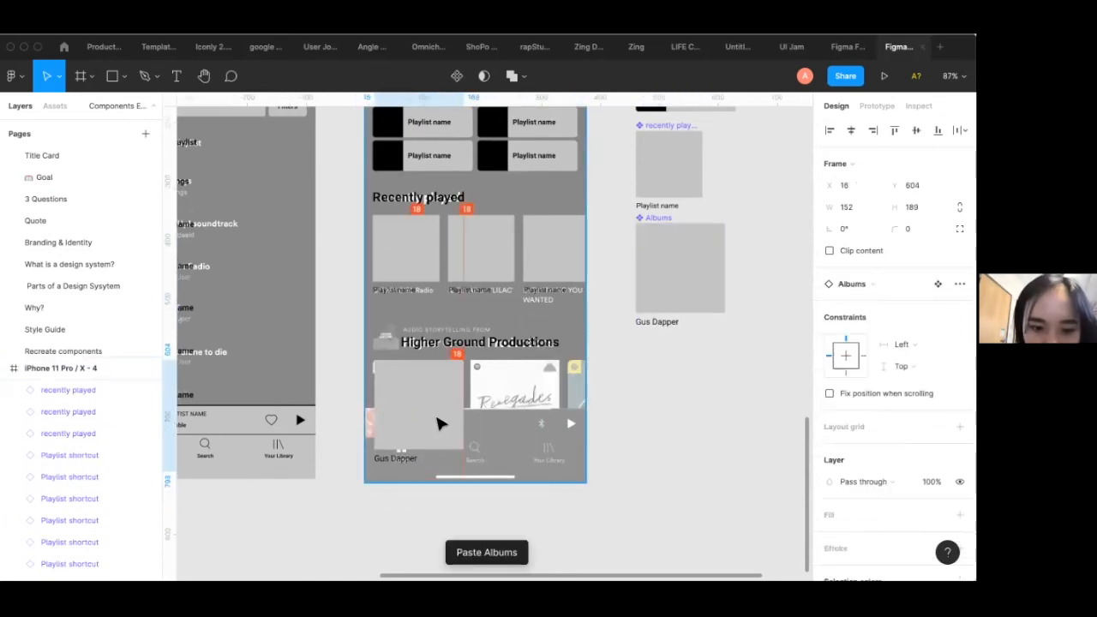
key("ctrl+v")
left_click_drag(491, 286, 531, 414)
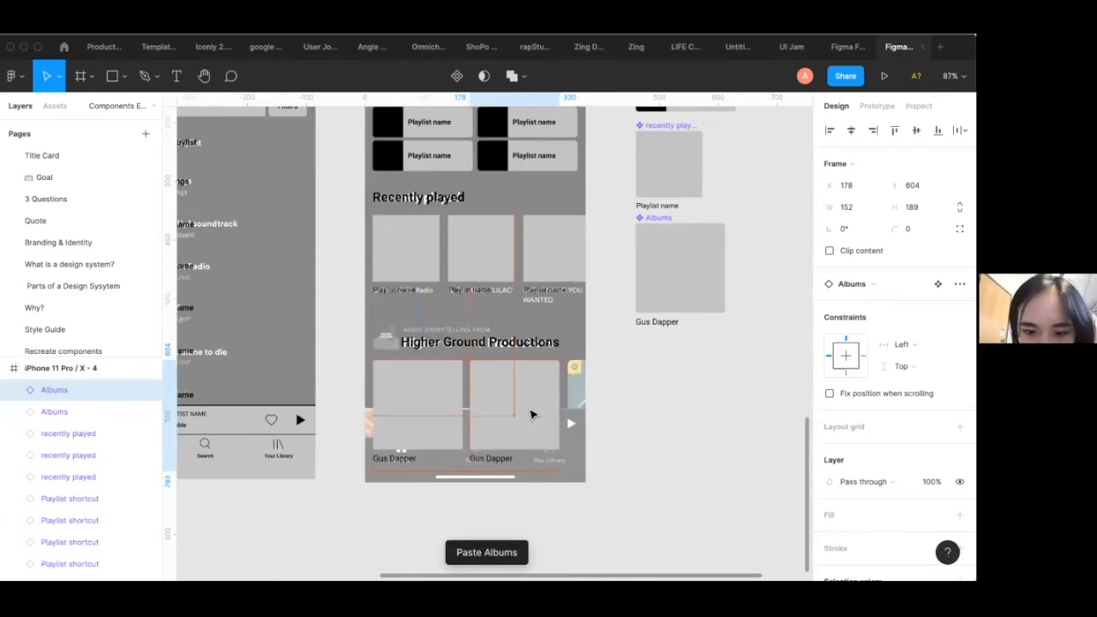
key("ctrl+v")
left_click_drag(454, 279, 600, 419)
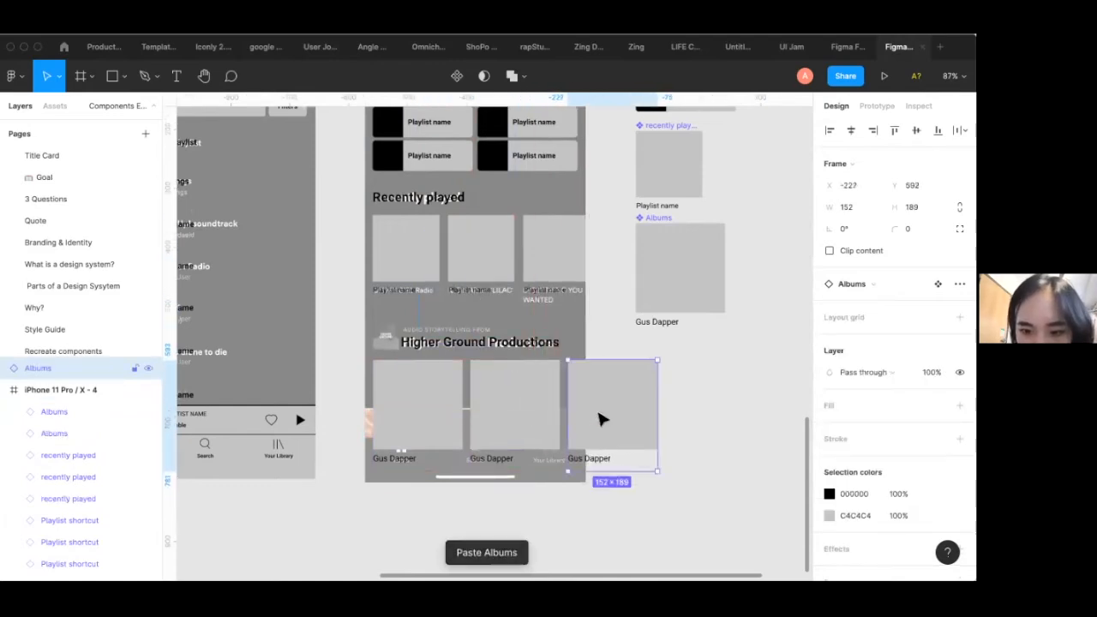
Copy the navigation bar component and place an instance over the lower end of the iPhone 11 Pro / X - 4 frame
left_click(502, 548)
scroll(502, 549, "down", 5)
scroll(353, 445, "left", 3)
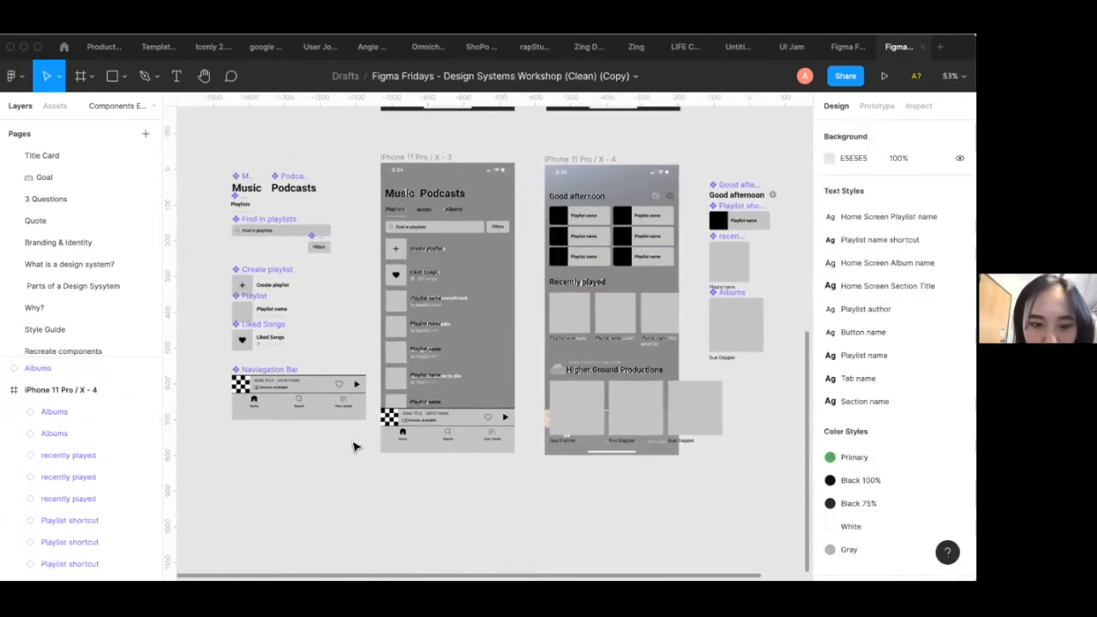
left_click(270, 392)
key("ctrl+c")
key("ctrl+v")
left_click_drag(297, 391, 600, 432)
scroll(570, 444, "right", 2)
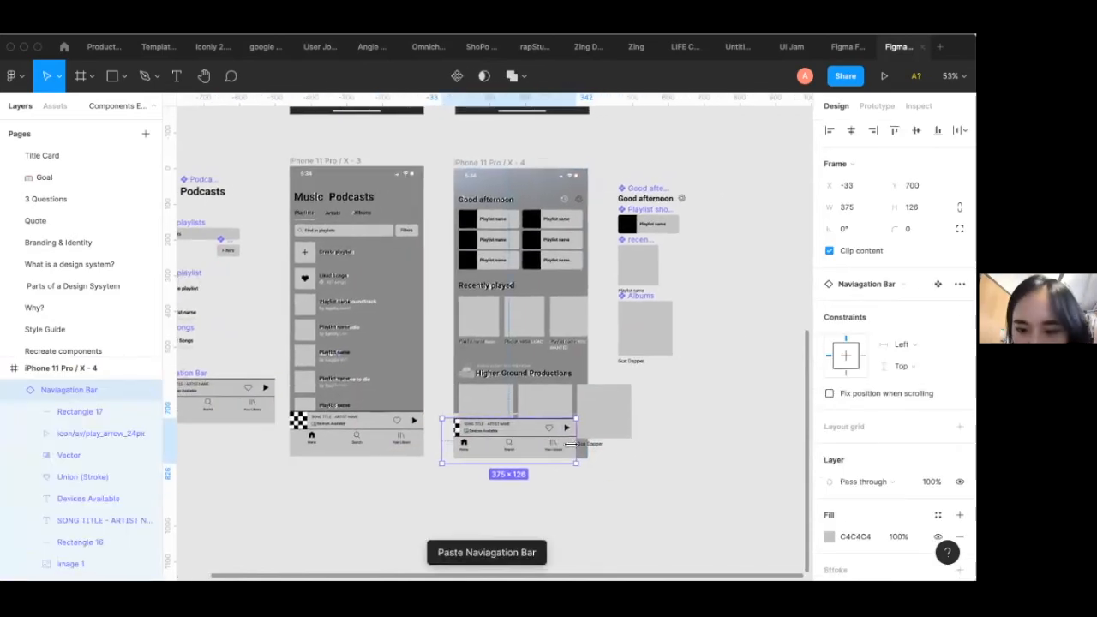
Align the pasted navigation bar to the bottom and horizontal centre of the iPhone 11 Pro / X - 4 frame
scroll(514, 439, "up", 4)
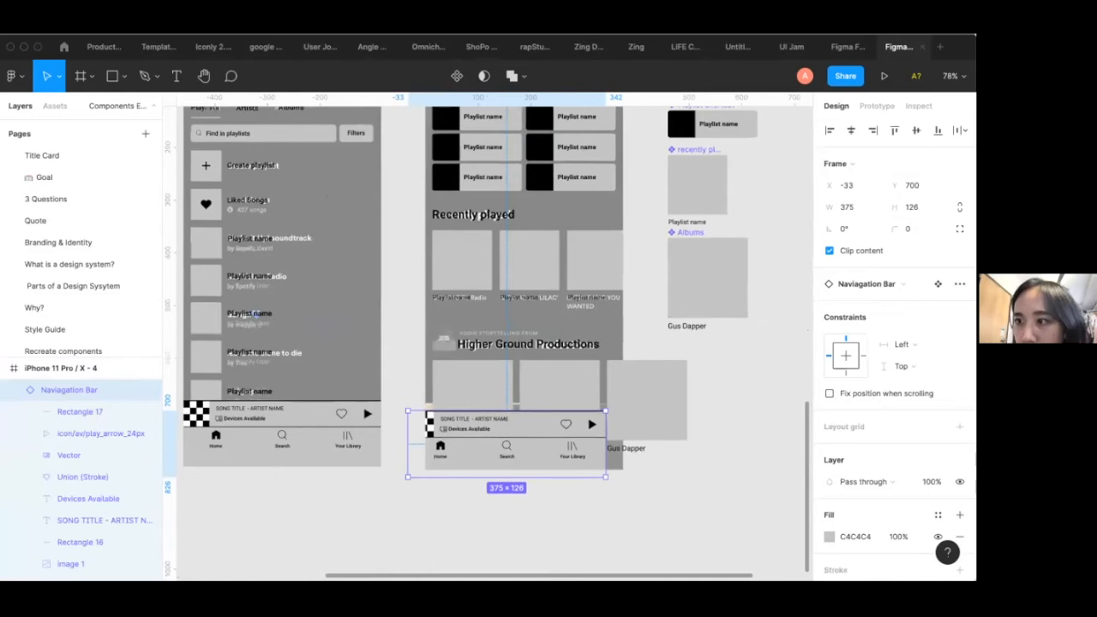
left_click(916, 130)
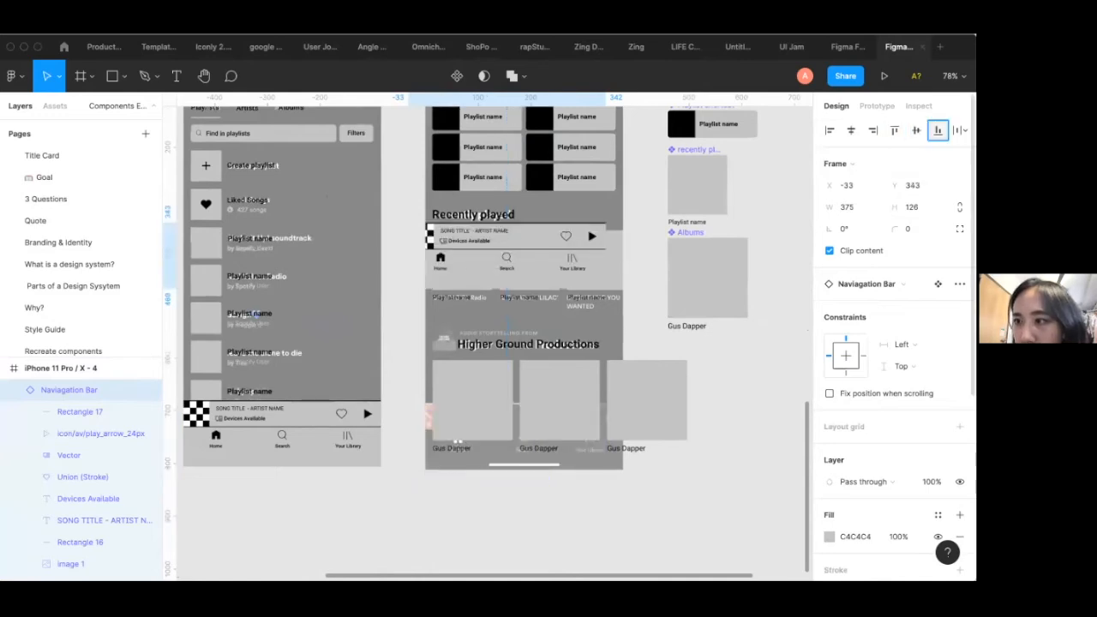
left_click(937, 129)
left_click(850, 129)
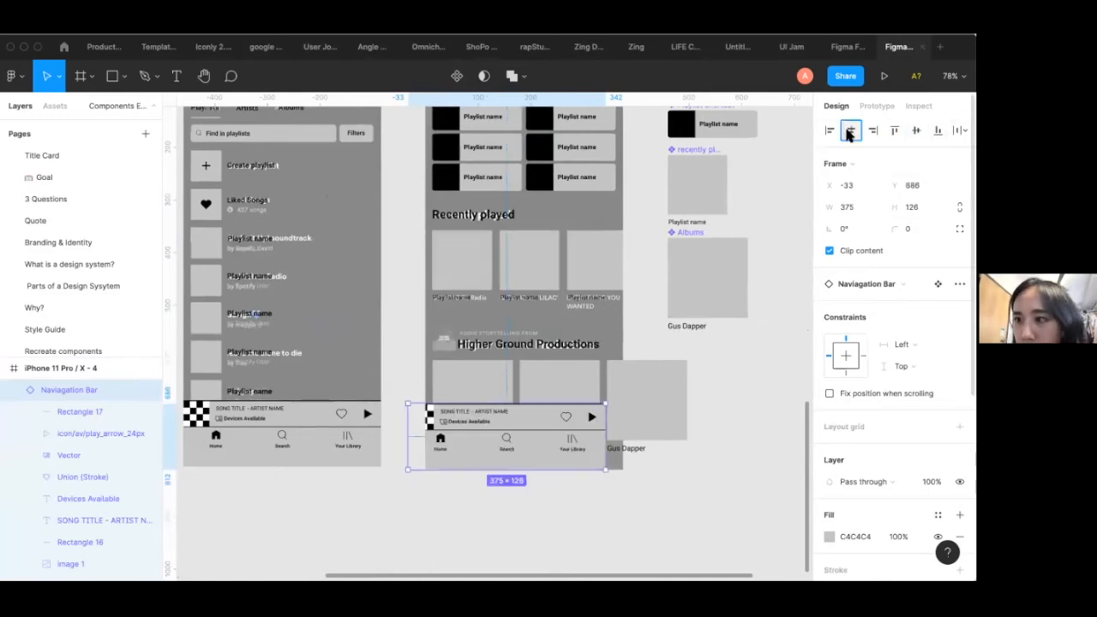
left_click(664, 498)
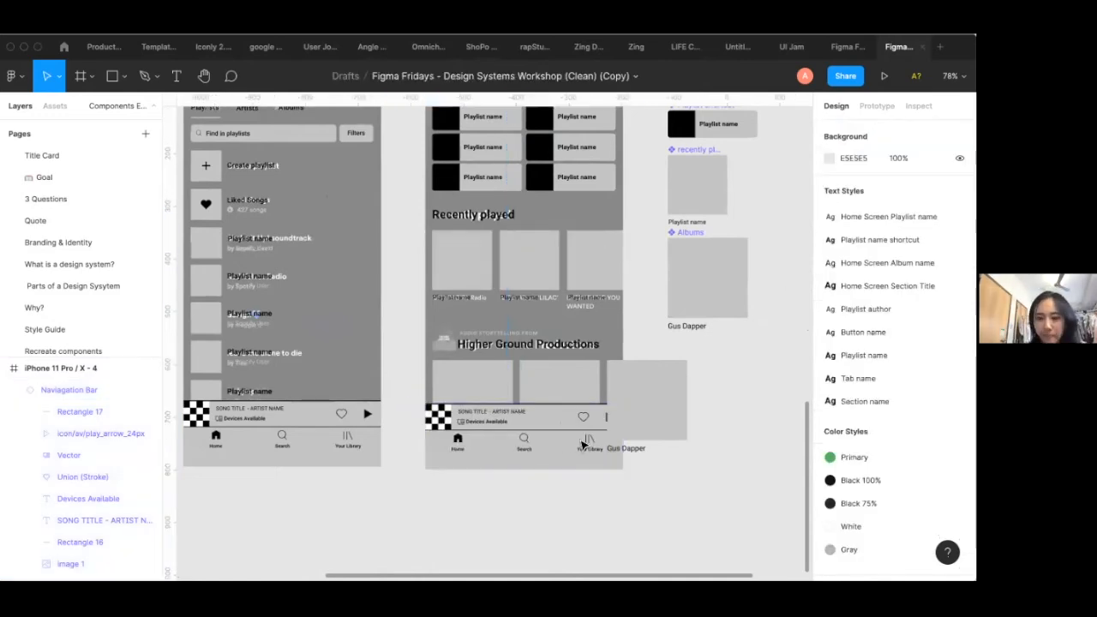
Try to bring the navigation bar in front of the overhanging third album
left_click(545, 461)
right_click(545, 461)
left_click(607, 229)
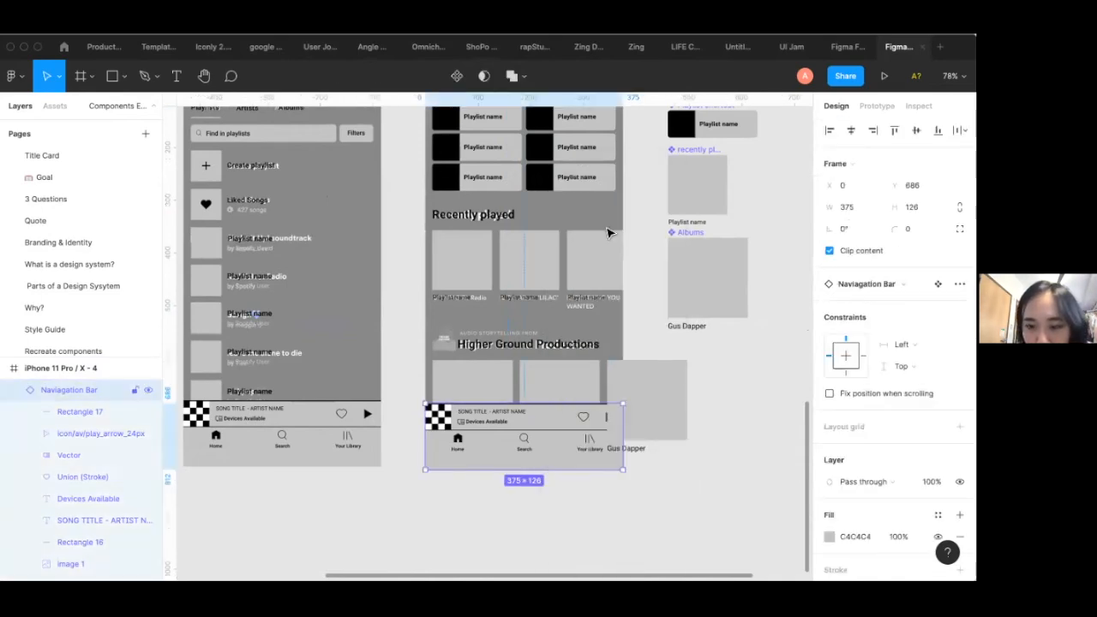
Nest the third Albums instance inside the iPhone 11 Pro / X - 4 frame so the frame clips its overhang
left_click(635, 371)
right_click(634, 369)
left_click(631, 377)
left_click_drag(44, 372, 61, 404)
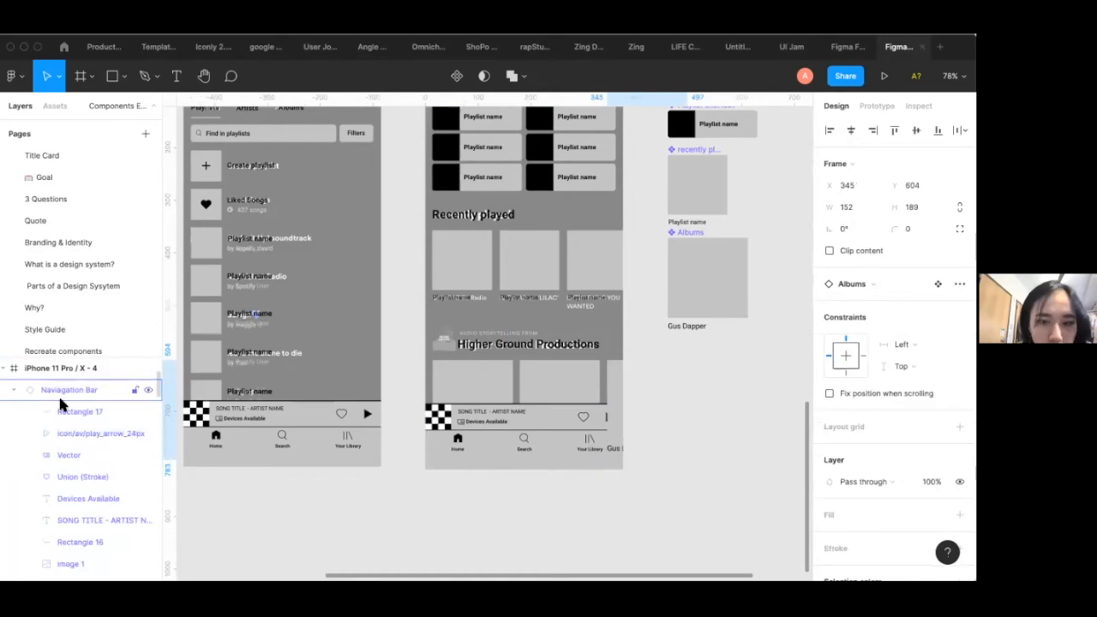
Bring the navigation bar to the front of all layers in the iPhone 11 Pro / X - 4 frame
left_click(549, 449)
right_click(549, 452)
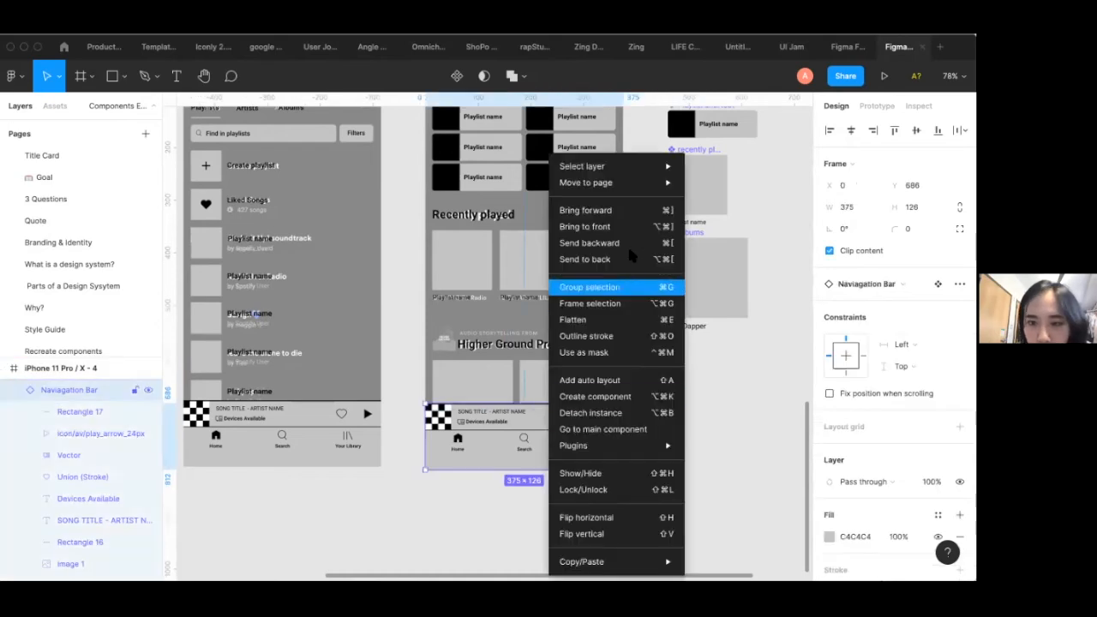
left_click(626, 228)
left_click(691, 487)
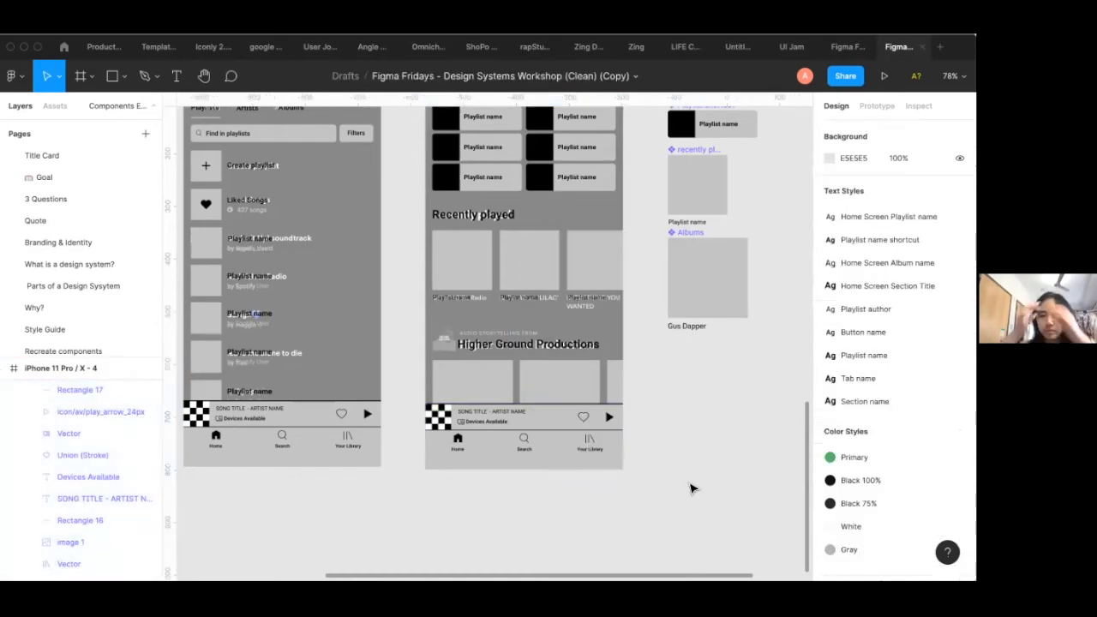
scroll(690, 487, "down", 5)
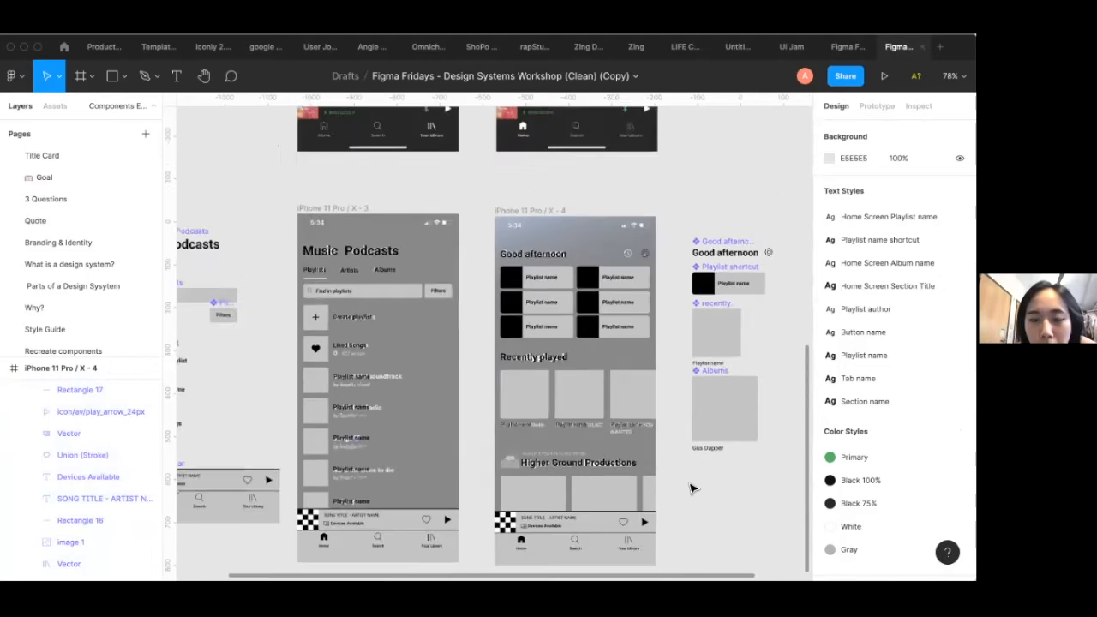
scroll(691, 487, "down", 2)
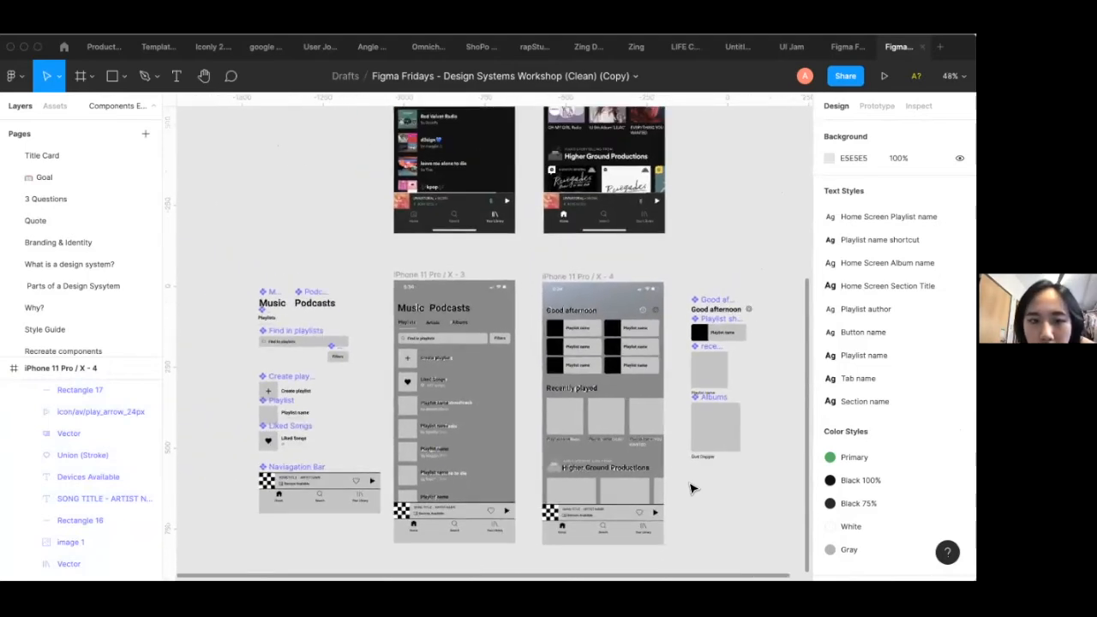
scroll(691, 488, "right", 2)
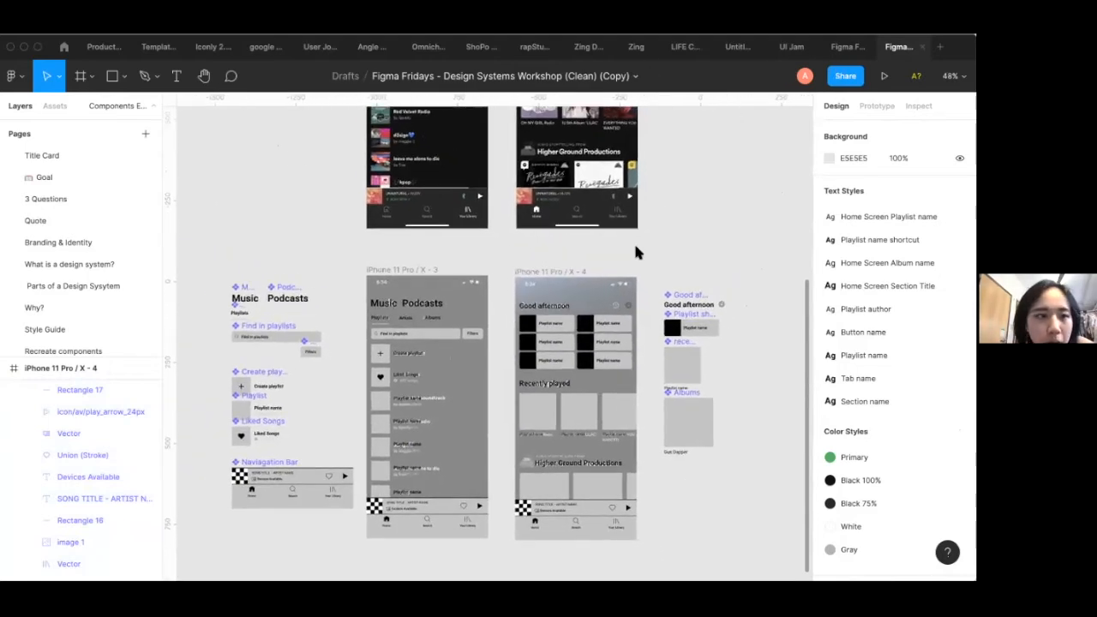
scroll(452, 367, "down", 2)
scroll(452, 366, "right", 1)
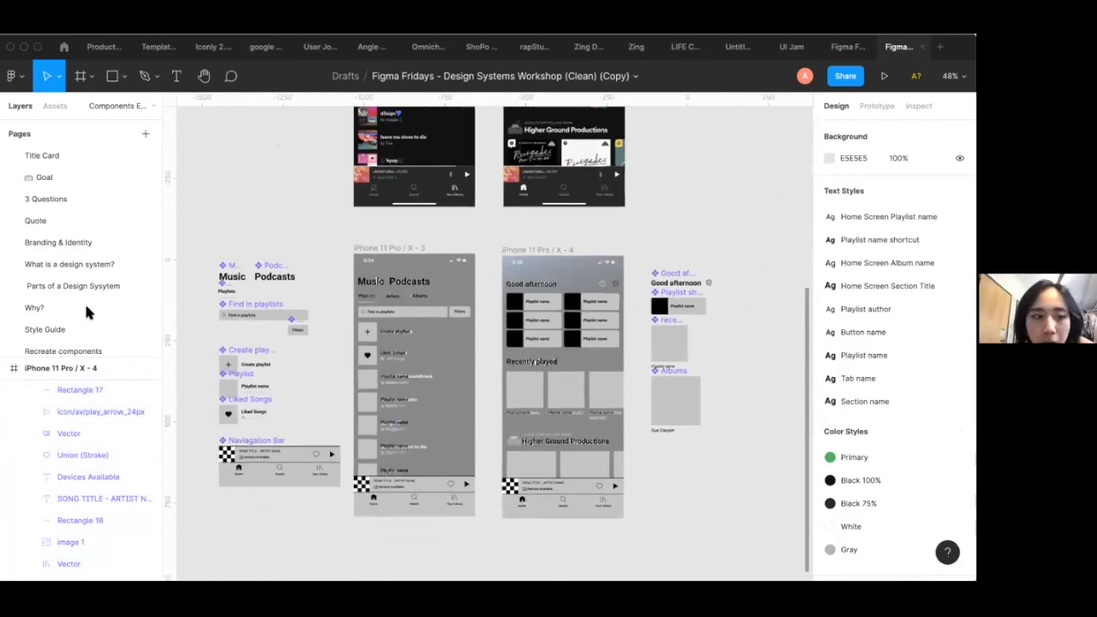
scroll(86, 313, "down", 2)
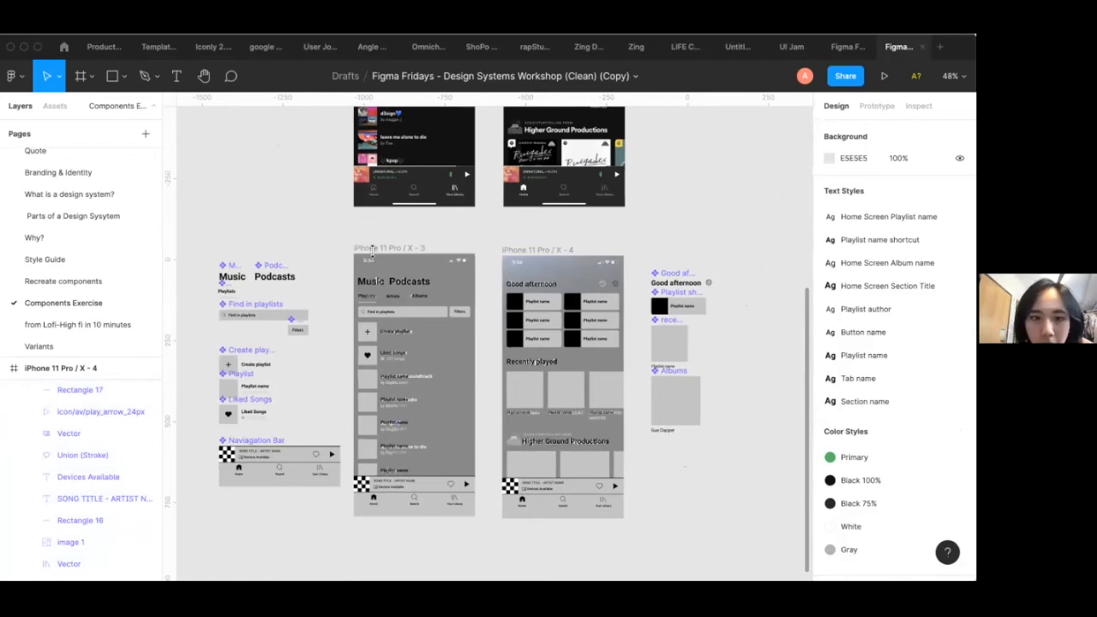
Hide the locked BG reference layer inside the iPhone 11 Pro / X - 3 frame
left_click(390, 281)
left_click(398, 266)
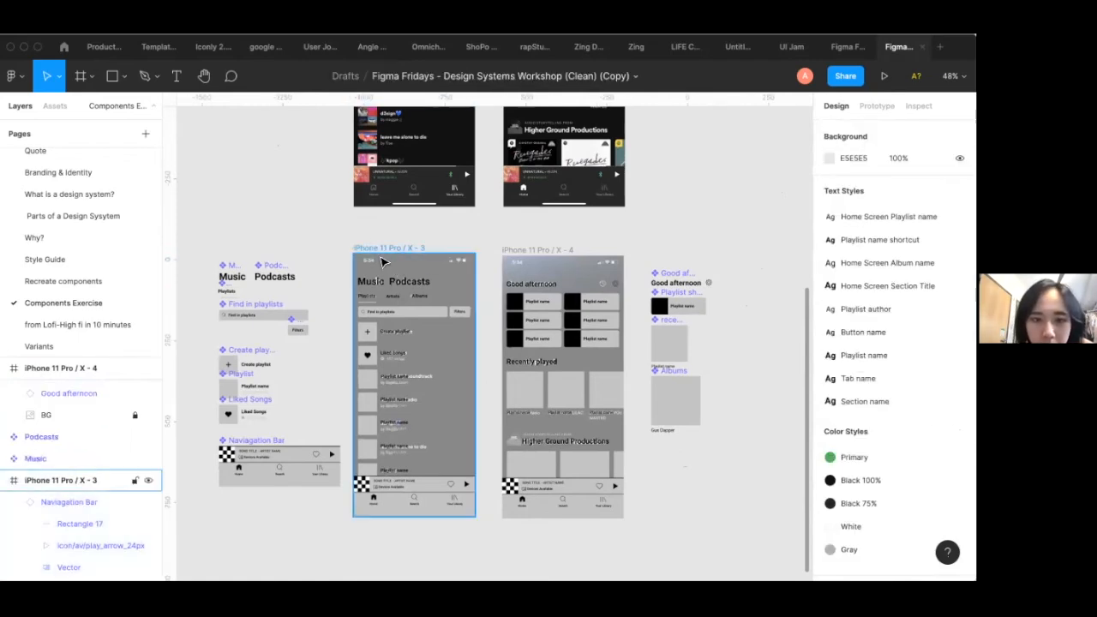
left_click(377, 250)
scroll(72, 470, "down", 10)
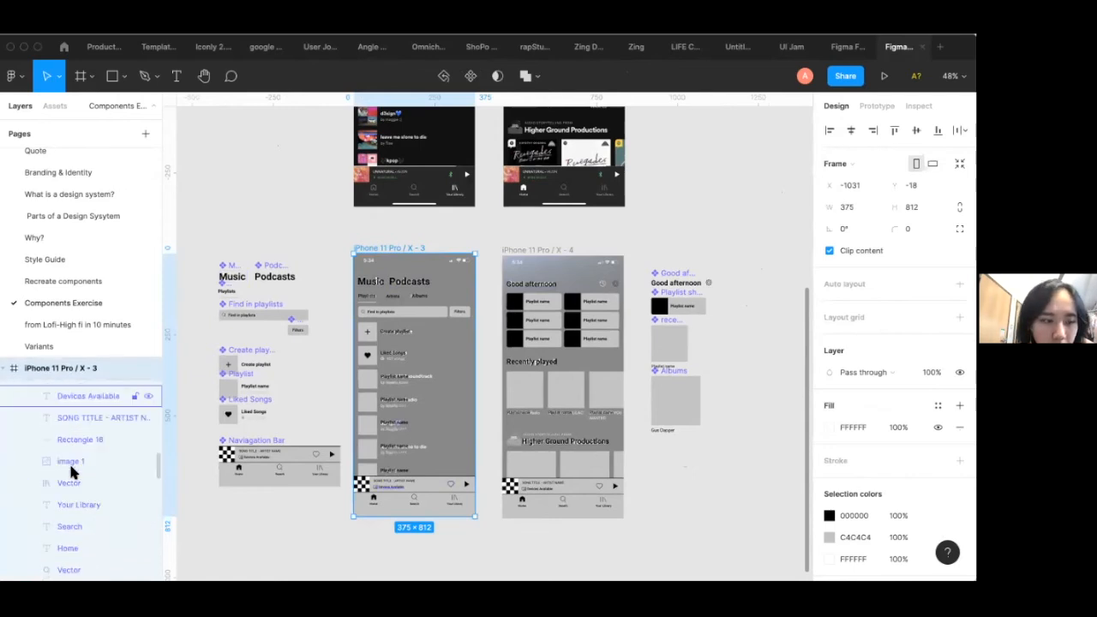
scroll(71, 470, "down", 8)
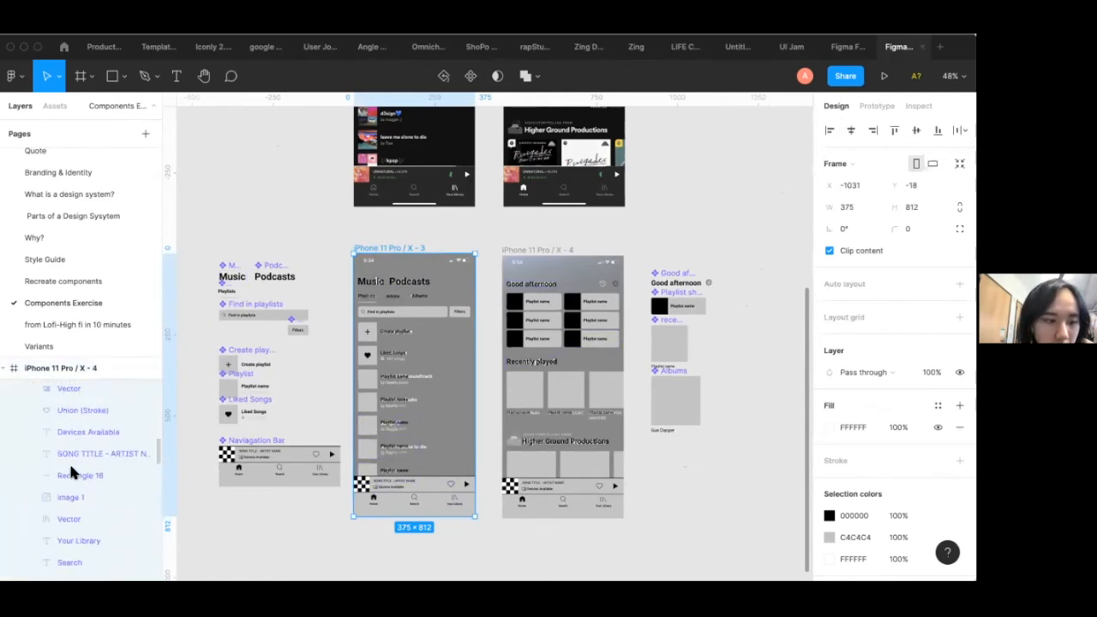
scroll(69, 459, "down", 5)
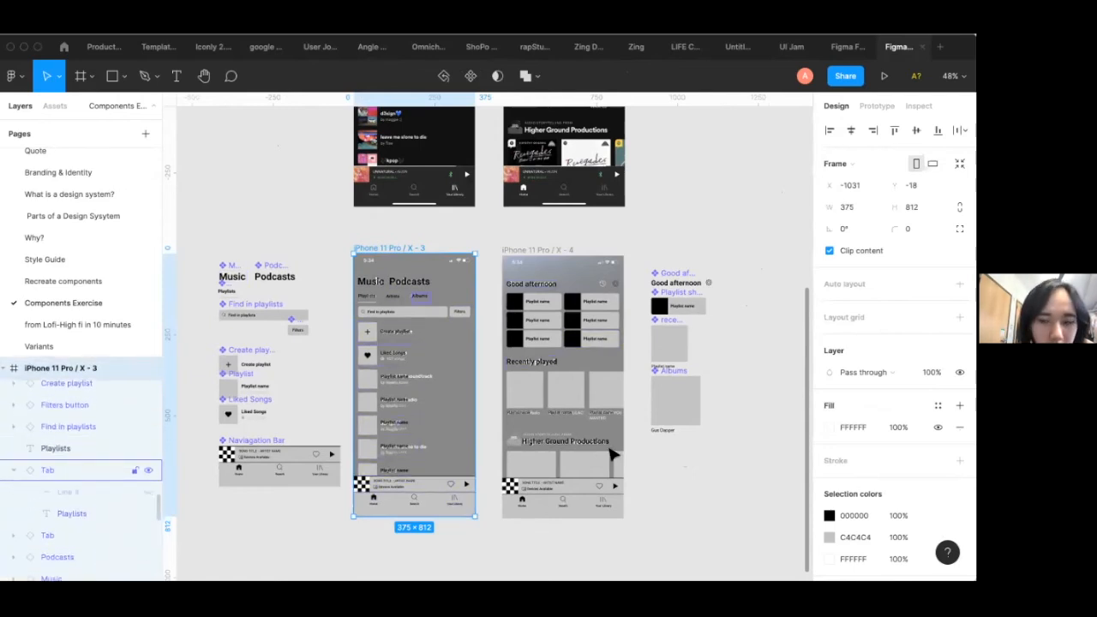
scroll(27, 480, "down", 5)
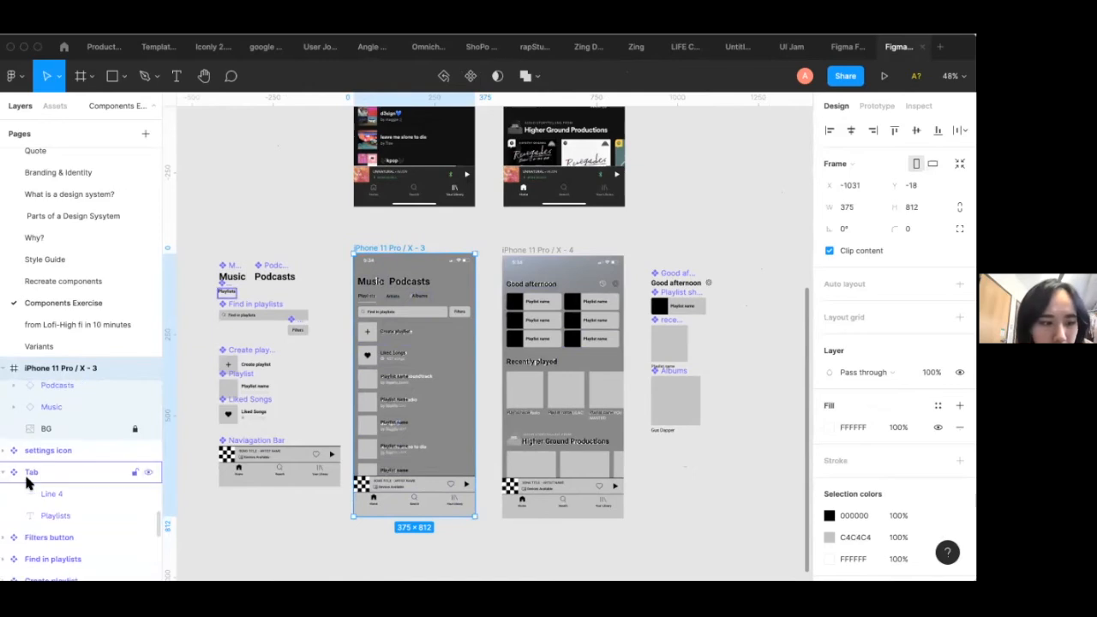
left_click(134, 453)
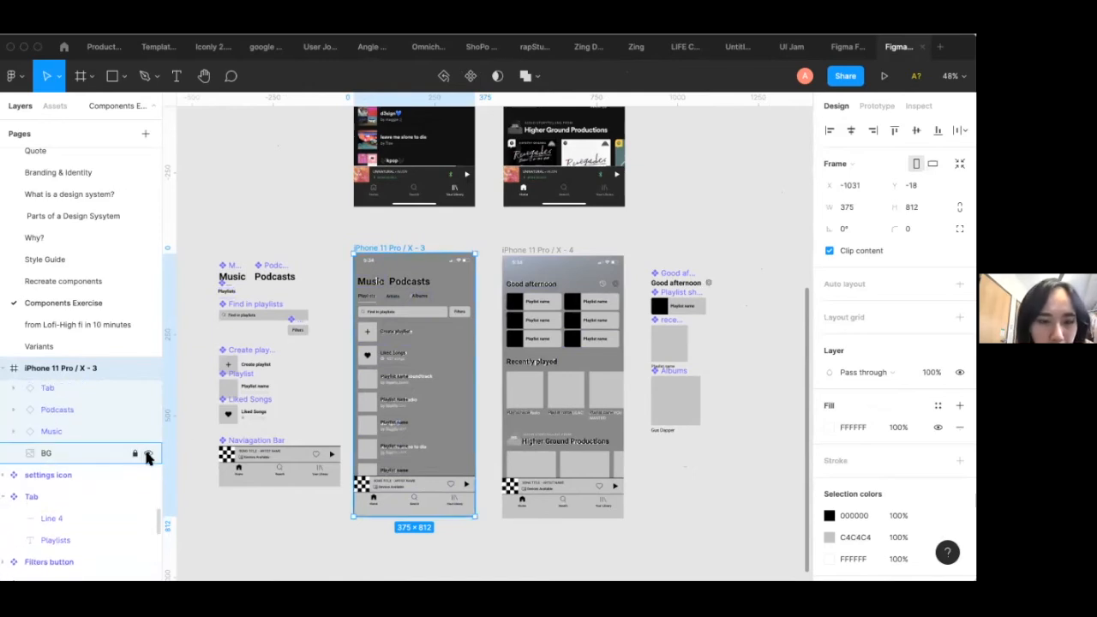
left_click(148, 453)
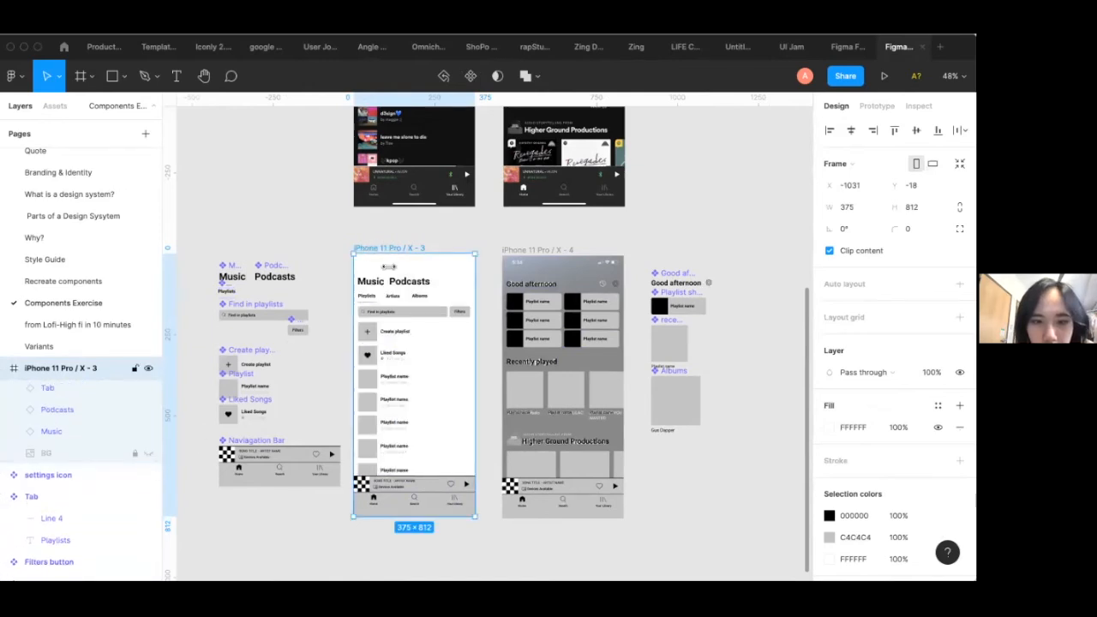
Hide the locked BG reference layer inside the iPhone 11 Pro / X - 4 frame and deselect the frame
left_click(548, 251)
scroll(23, 514, "down", 10)
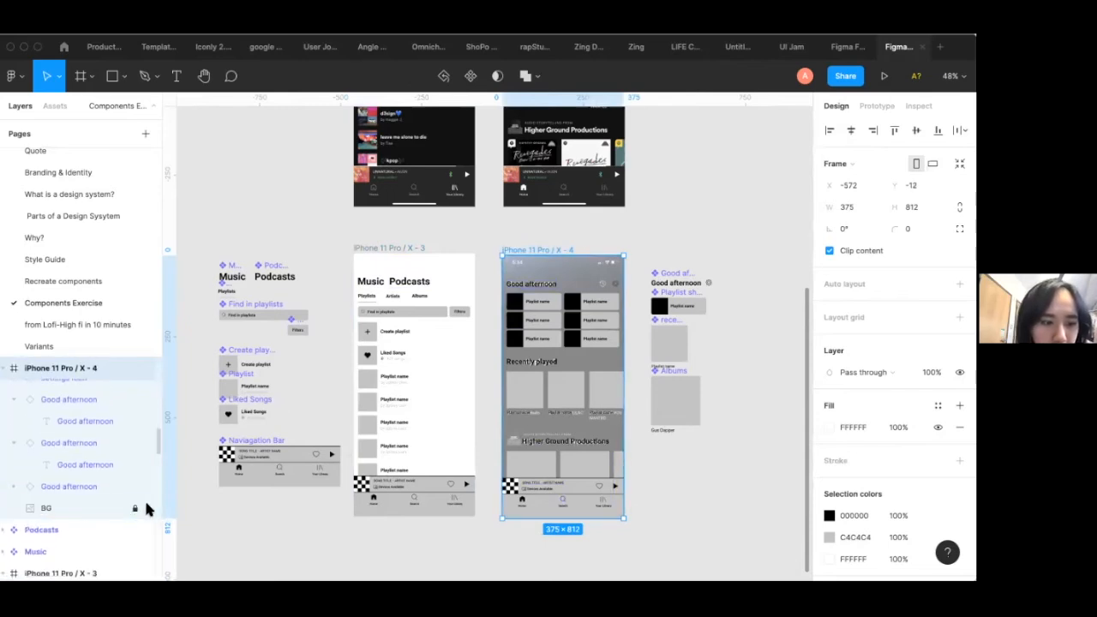
left_click(148, 509)
left_click(619, 533)
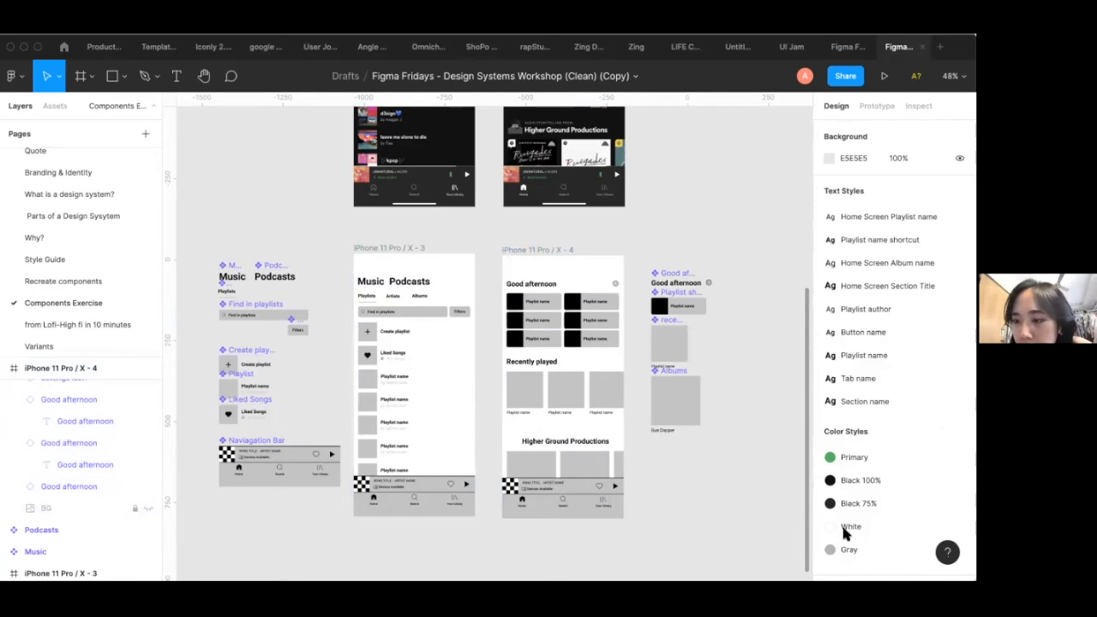
Switch to the "from Lofi-High fi in 10 minutes" page and examine its reference screens, wireframes and components
scroll(844, 533, "down", 3)
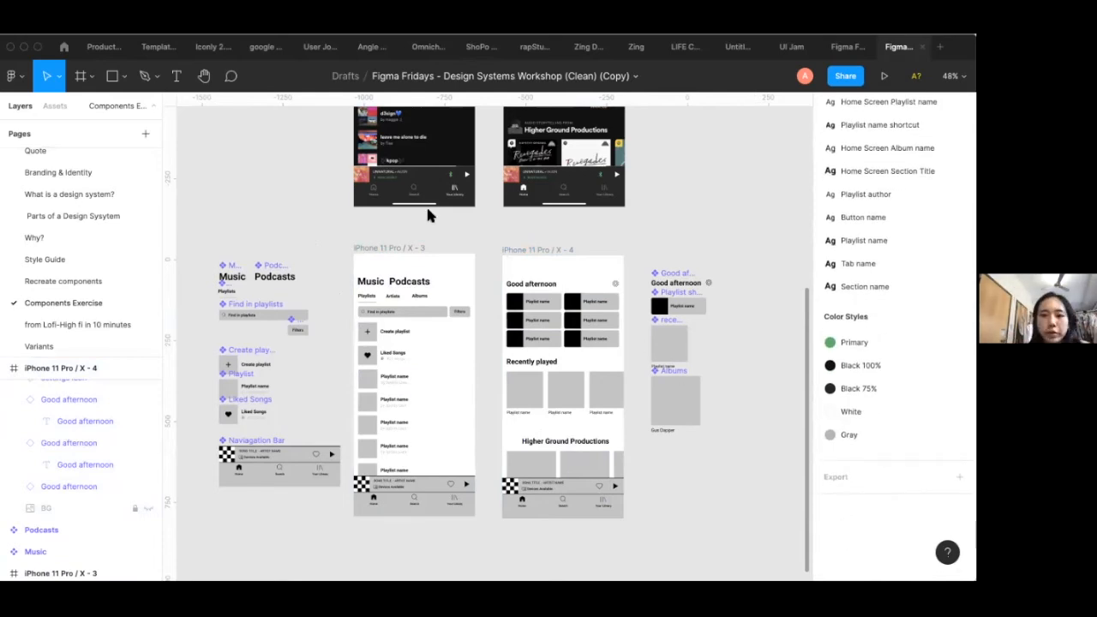
left_click(79, 326)
scroll(380, 326, "down", 2)
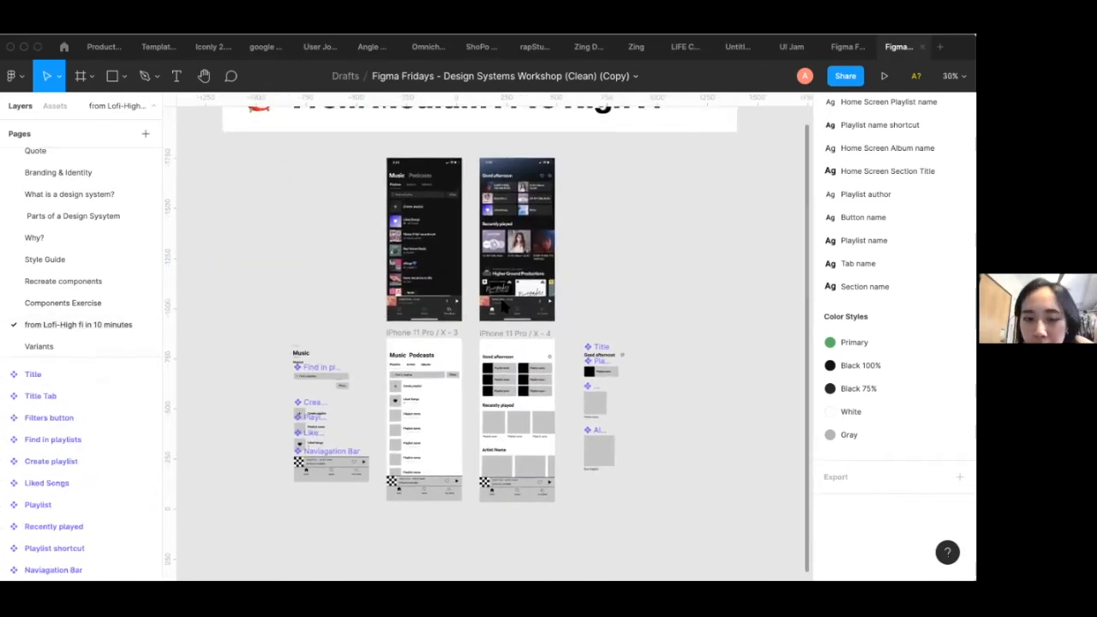
scroll(478, 319, "down", 2)
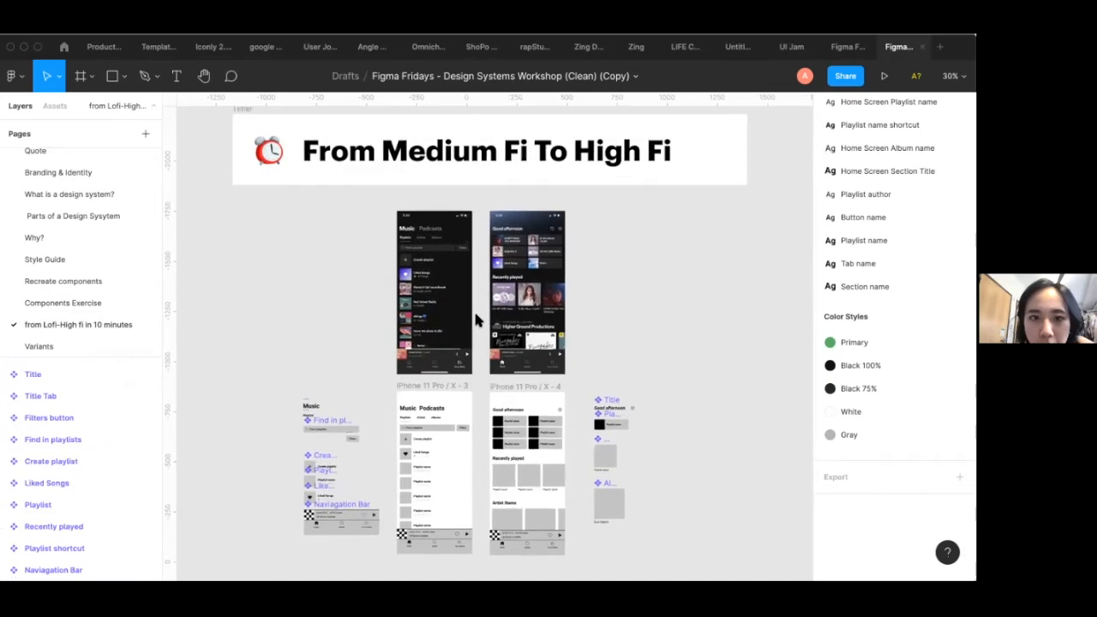
scroll(476, 319, "up", 3)
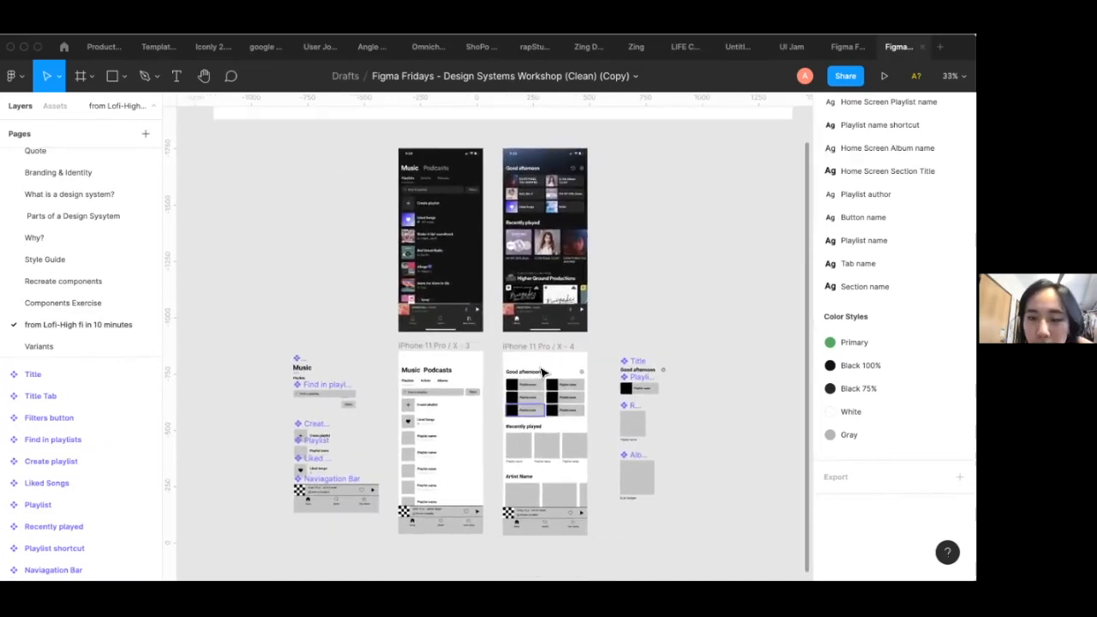
scroll(459, 350, "up", 2)
scroll(460, 350, "down", 2)
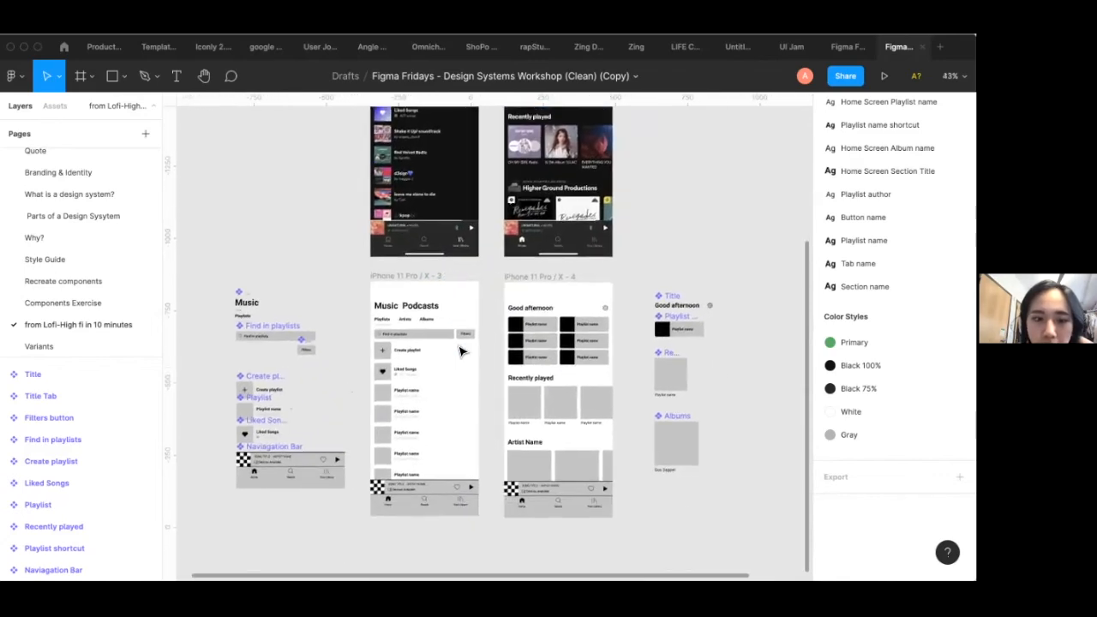
scroll(338, 310, "up", 2)
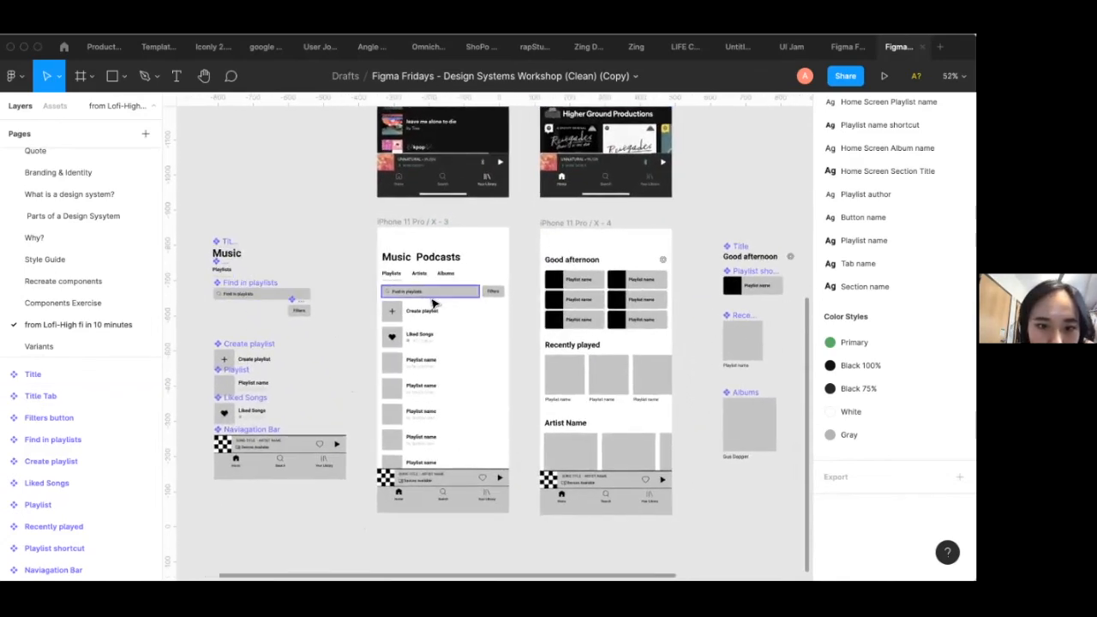
left_click(433, 300)
left_click(323, 236)
left_click(392, 223)
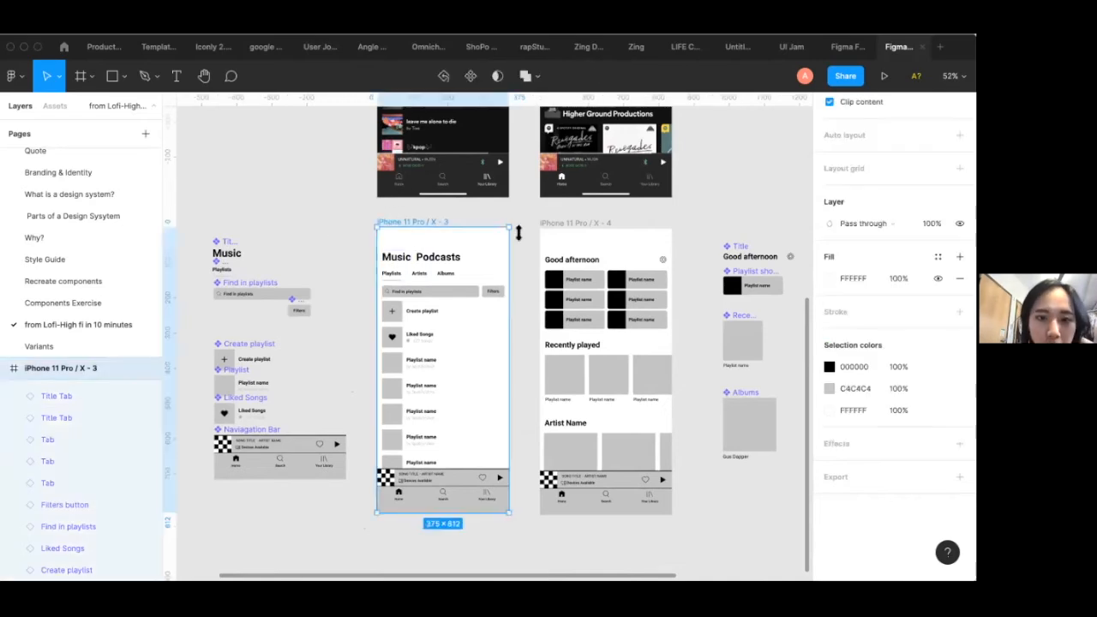
scroll(409, 308, "up", 1)
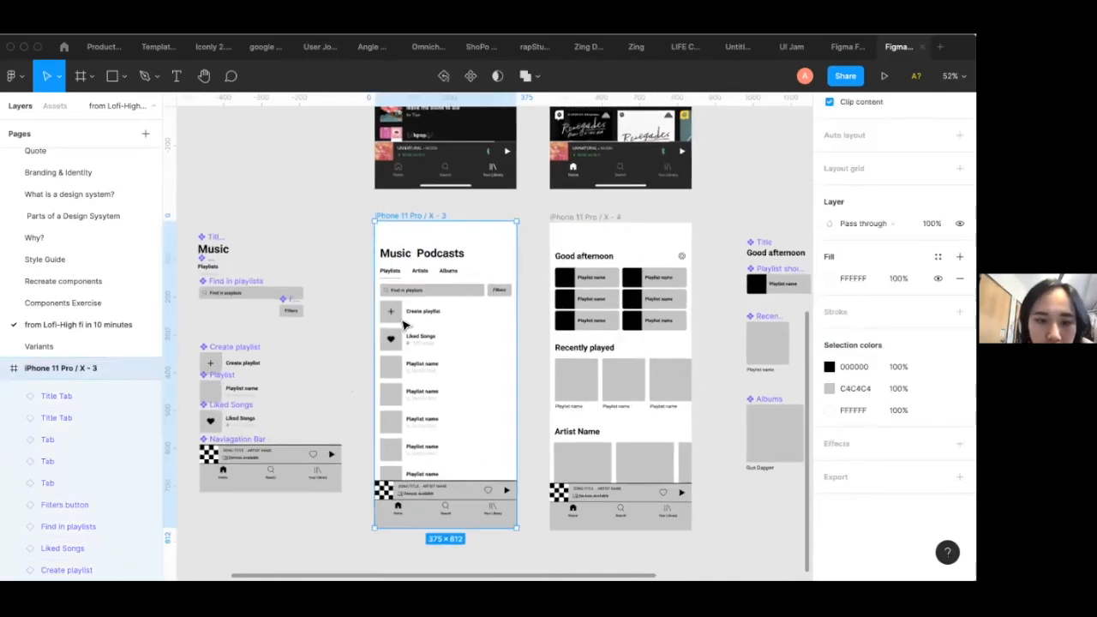
left_click(415, 321)
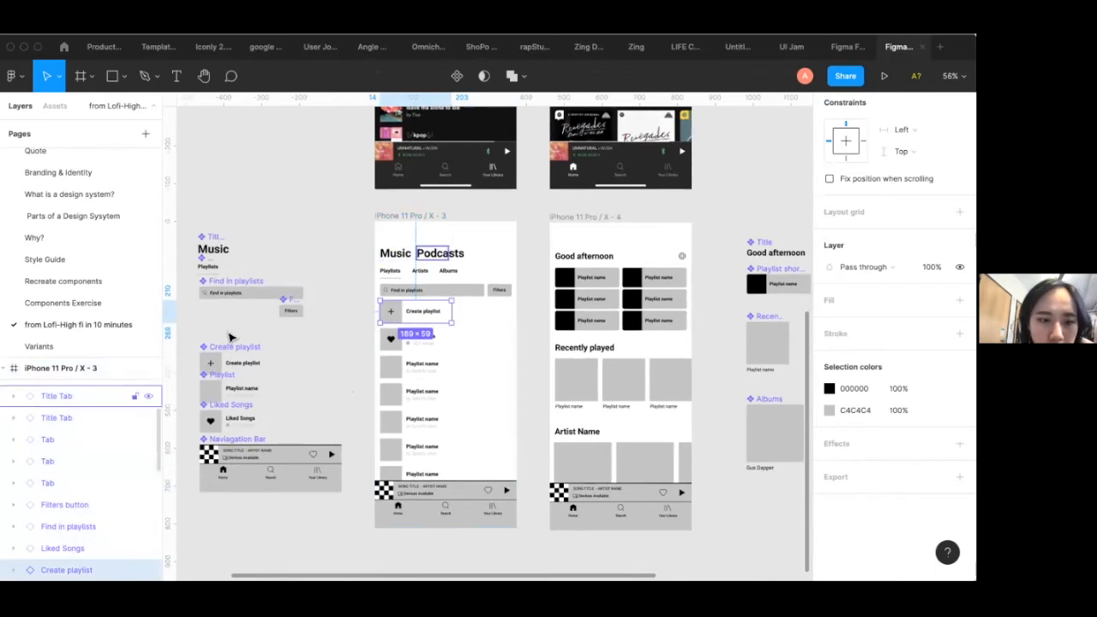
left_click_drag(201, 225, 283, 454)
left_click(240, 216)
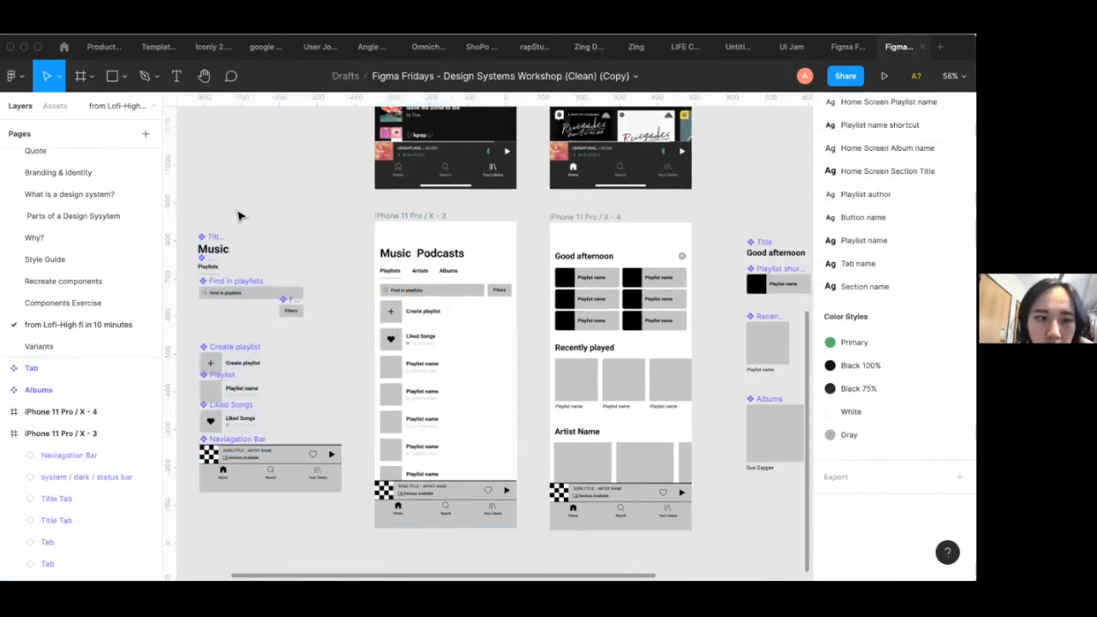
left_click_drag(242, 358, 334, 548)
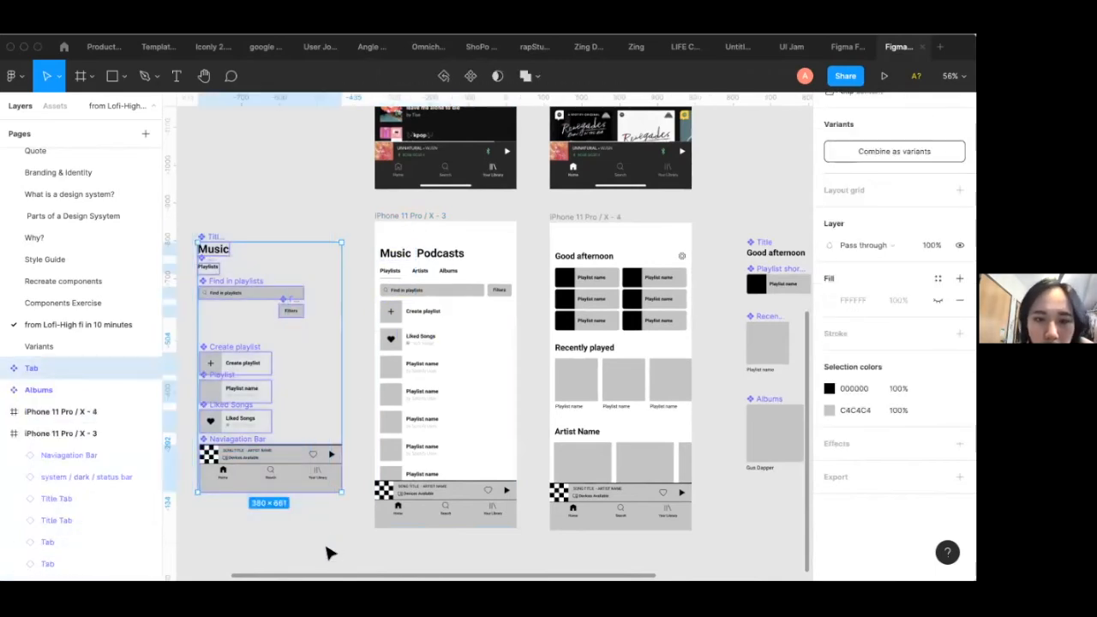
left_click(329, 553)
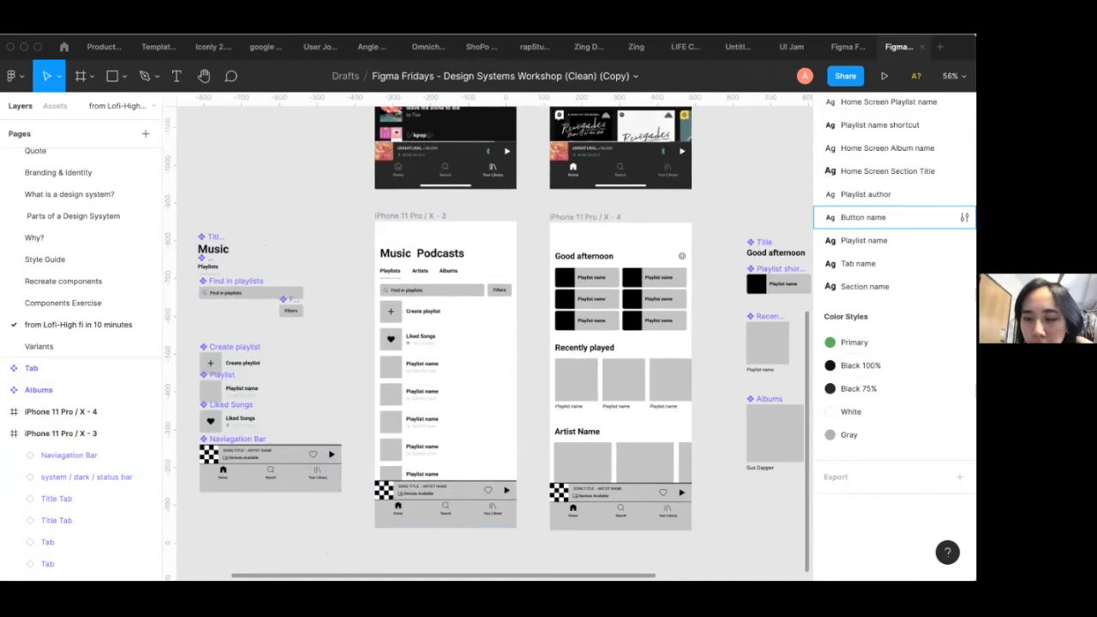
left_click(394, 216)
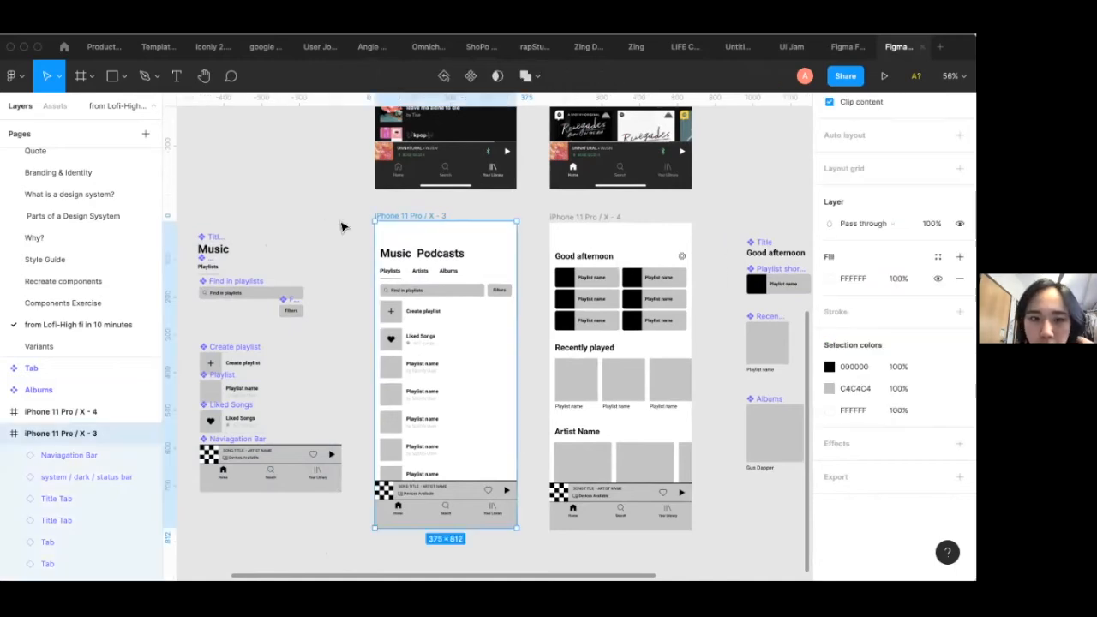
left_click(325, 227)
Duplicate the iPhone 11 Pro / X - 3 and iPhone 11 Pro / X - 4 frames and place the copies directly below the originals
scroll(429, 221, "down", 5)
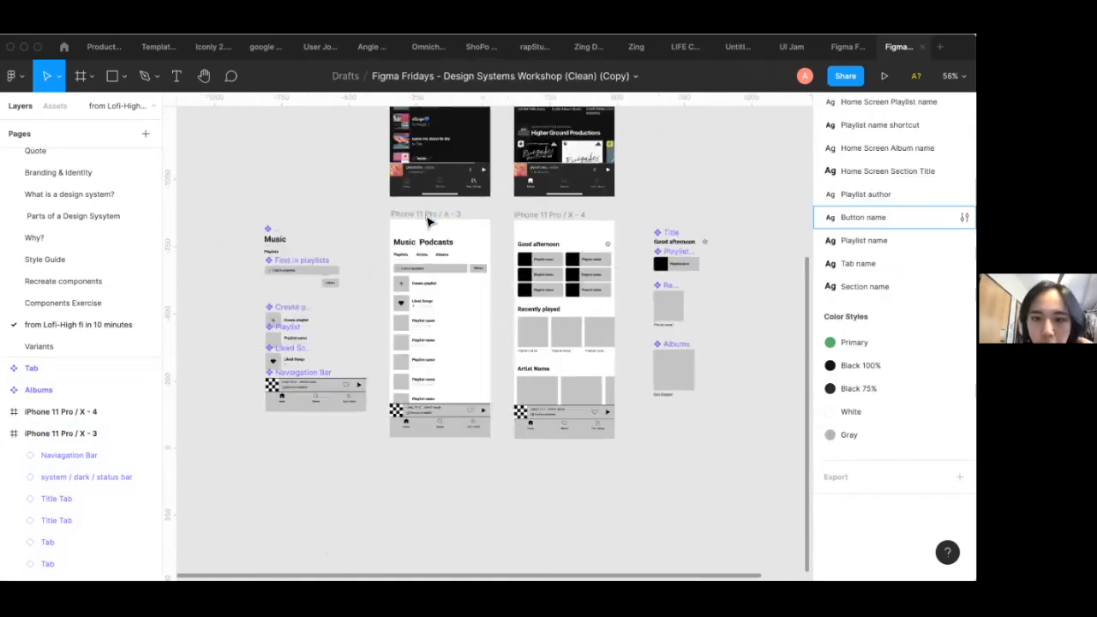
left_click(419, 215)
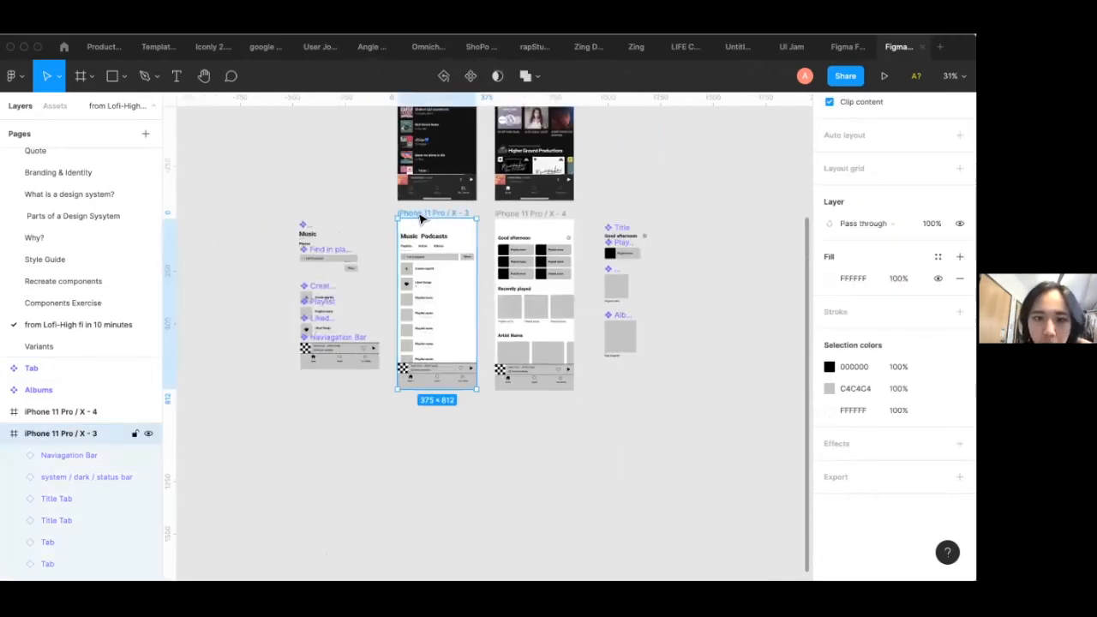
left_click(507, 214, "shift")
key("ctrl+v")
left_click_drag(531, 234, 531, 424)
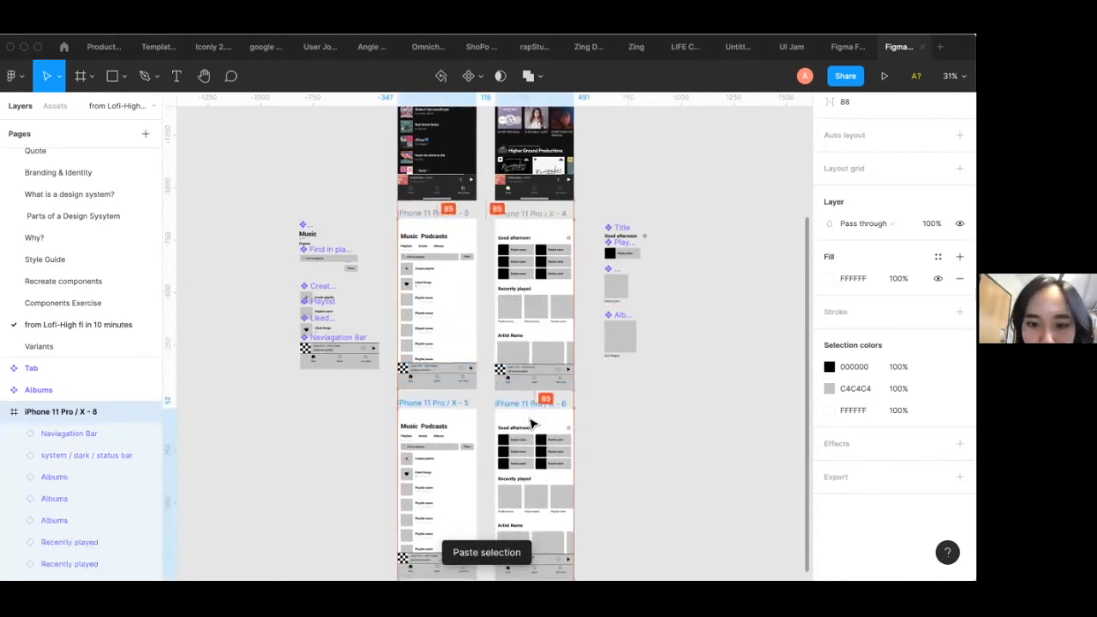
left_click(586, 425)
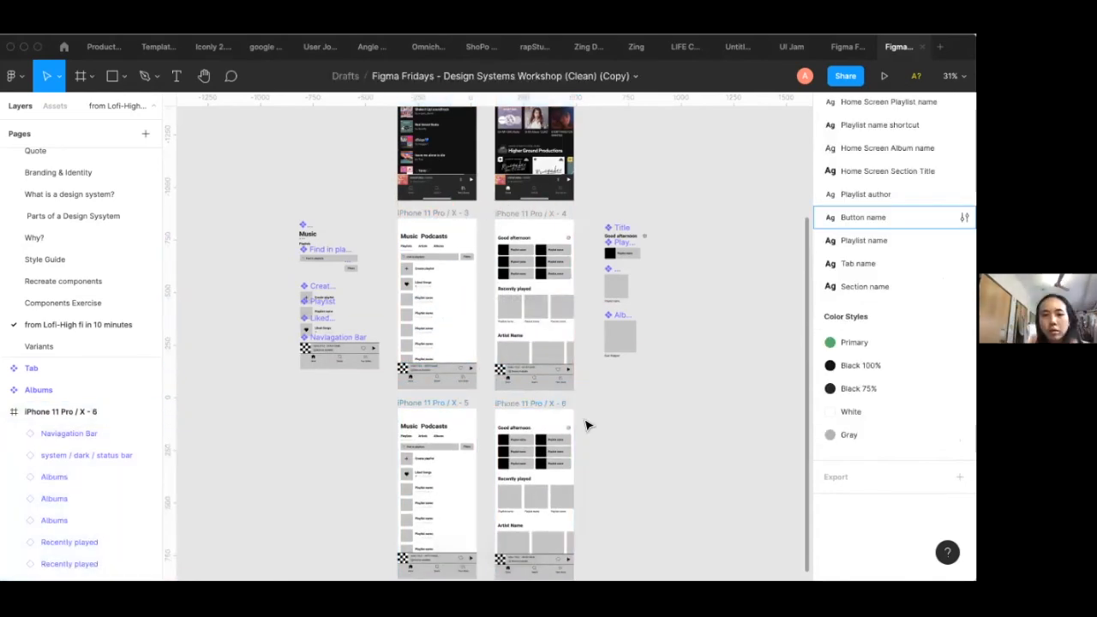
Fill the iPhone 11 Pro / X - 3 frame with the dark background colour #121212 sampled from the playlist reference screen
scroll(484, 351, "up", 3)
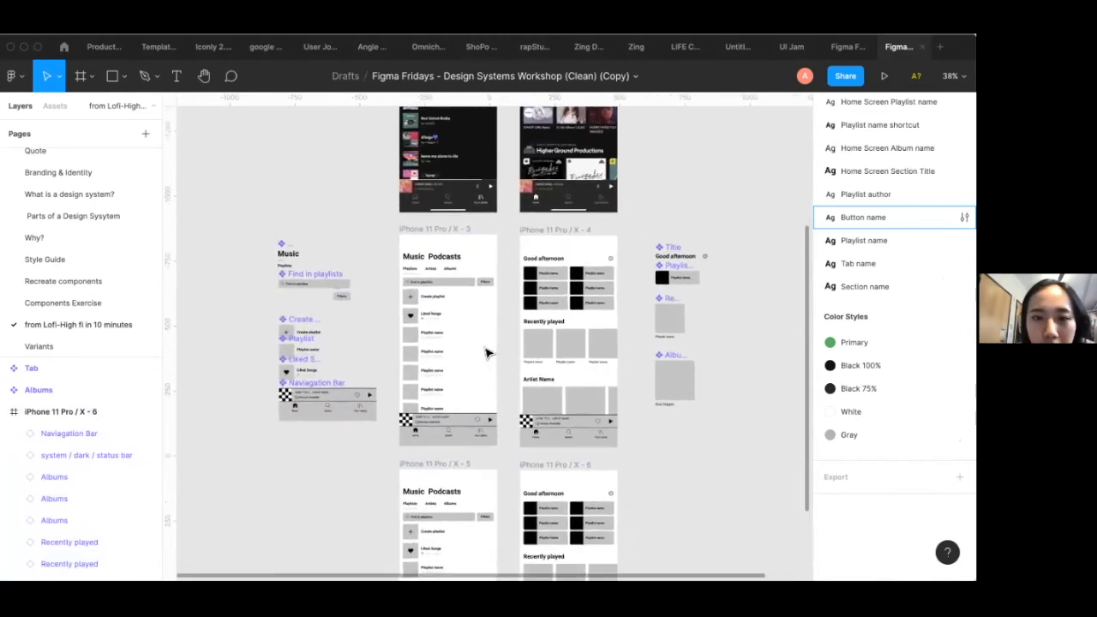
scroll(472, 309, "up", 5)
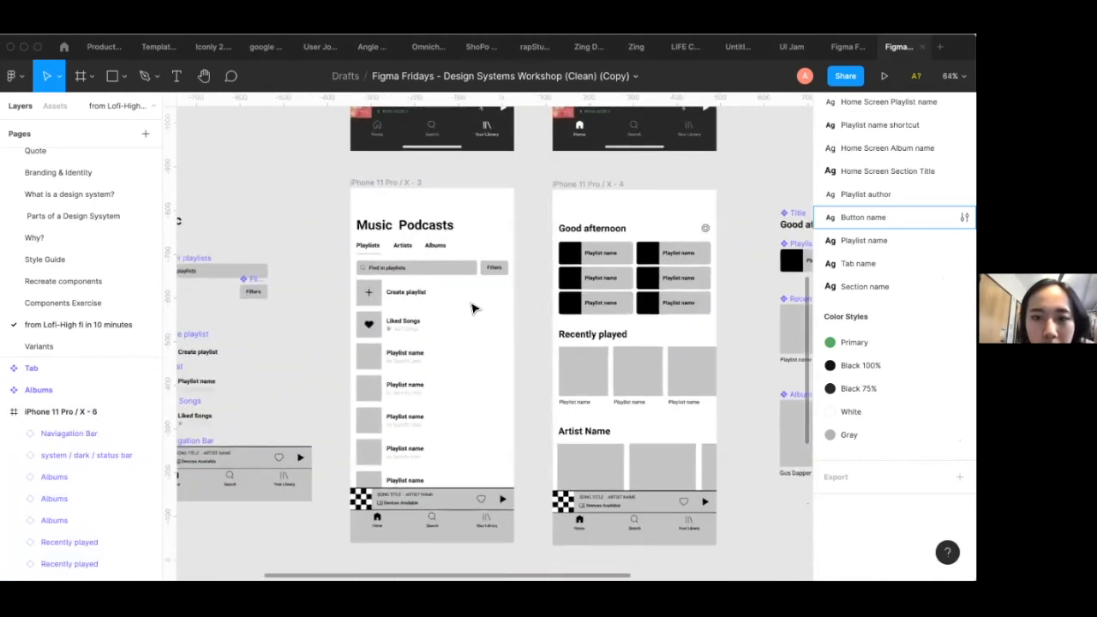
scroll(472, 308, "down", 2)
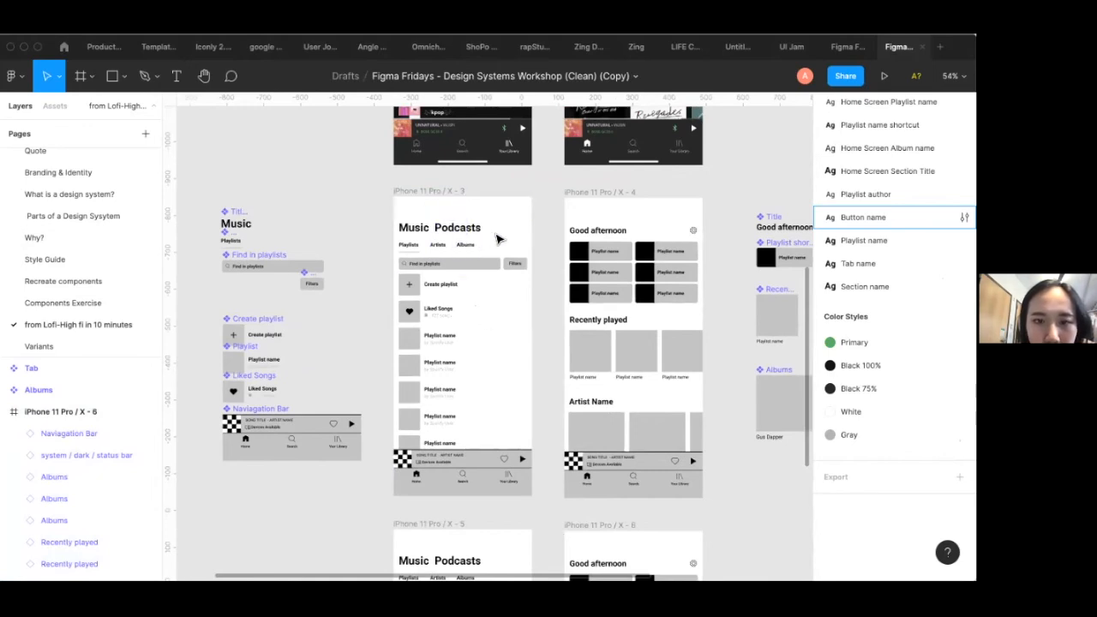
left_click(428, 190)
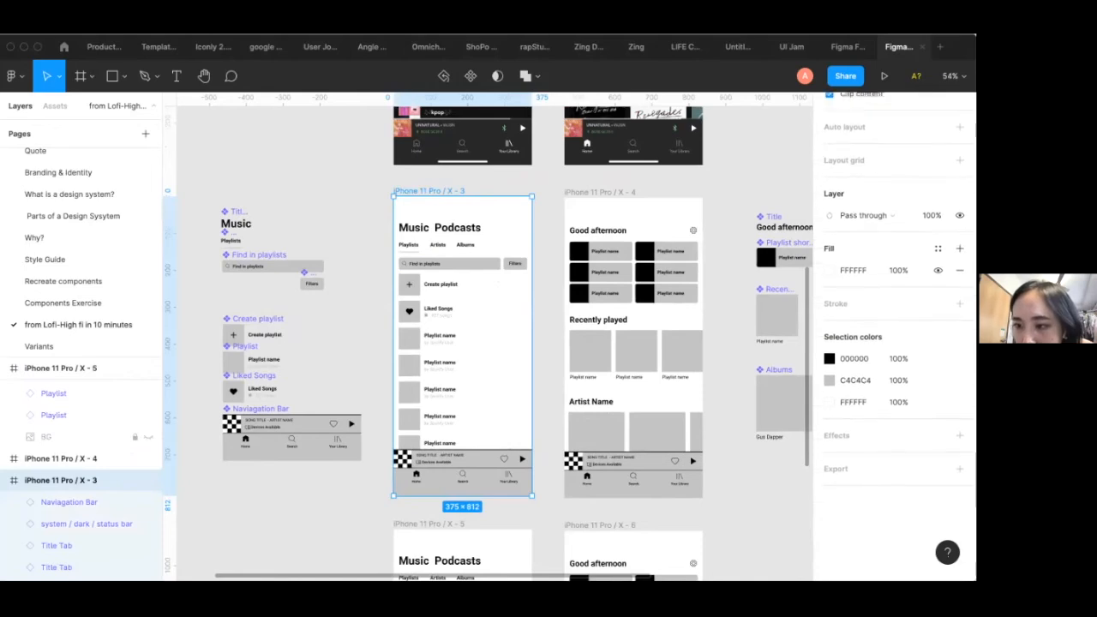
scroll(489, 252, "up", 2)
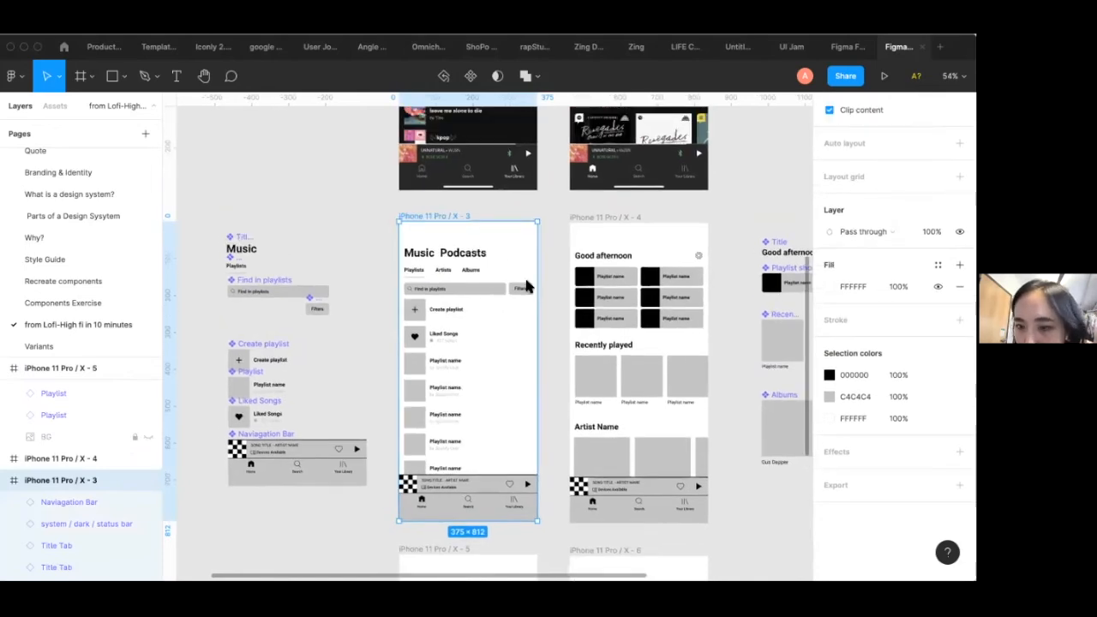
scroll(836, 311, "up", 1)
left_click(937, 307)
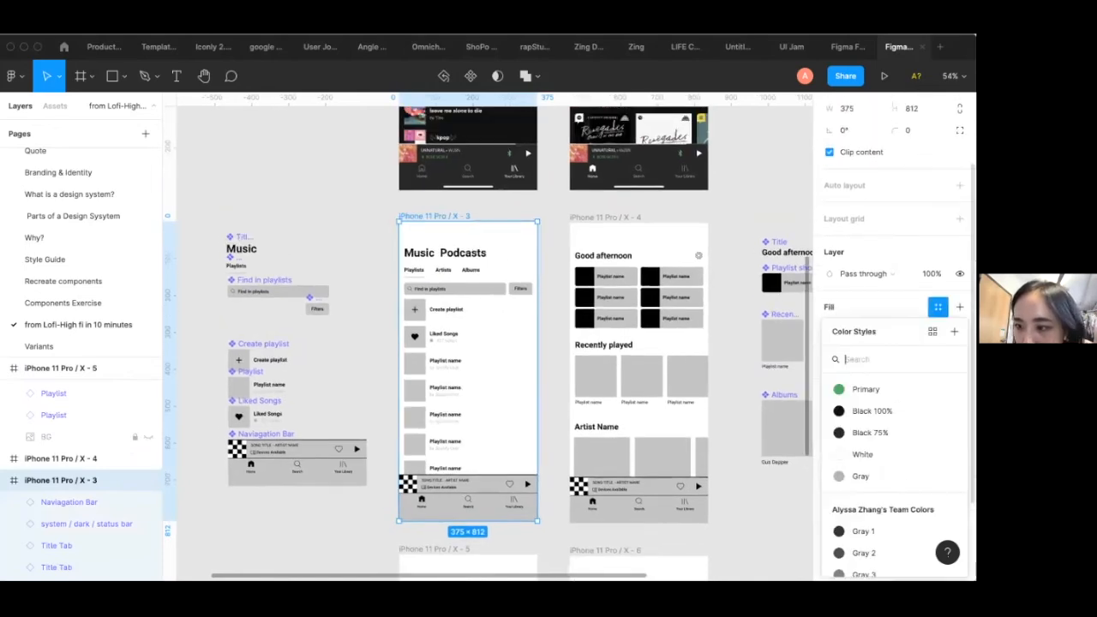
left_click(937, 306)
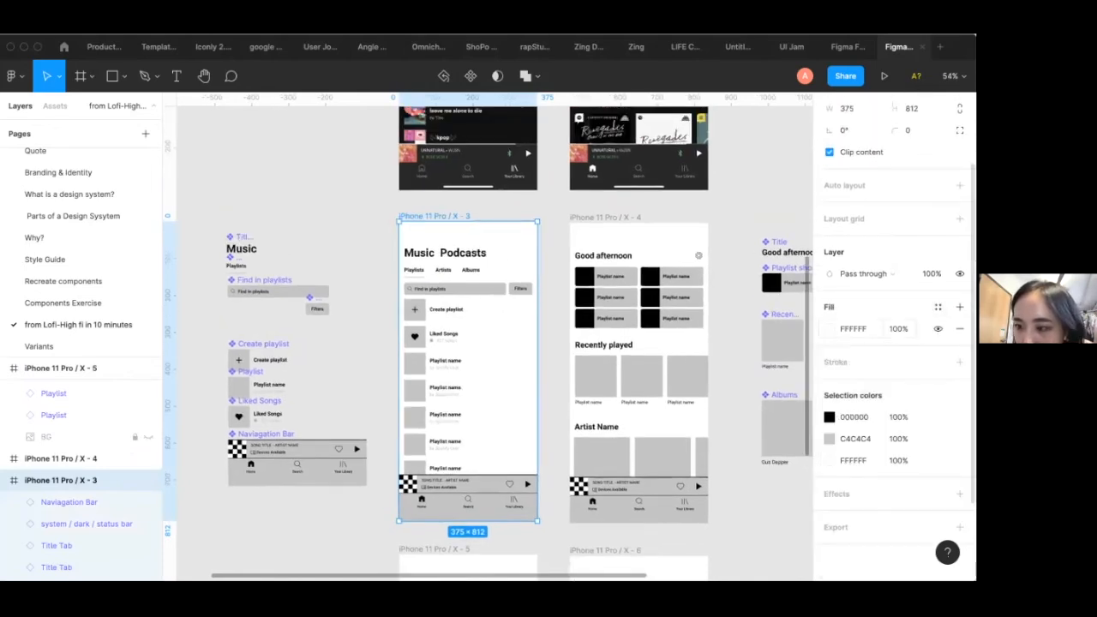
left_click(827, 325)
left_click(669, 429)
scroll(514, 227, "up", 2)
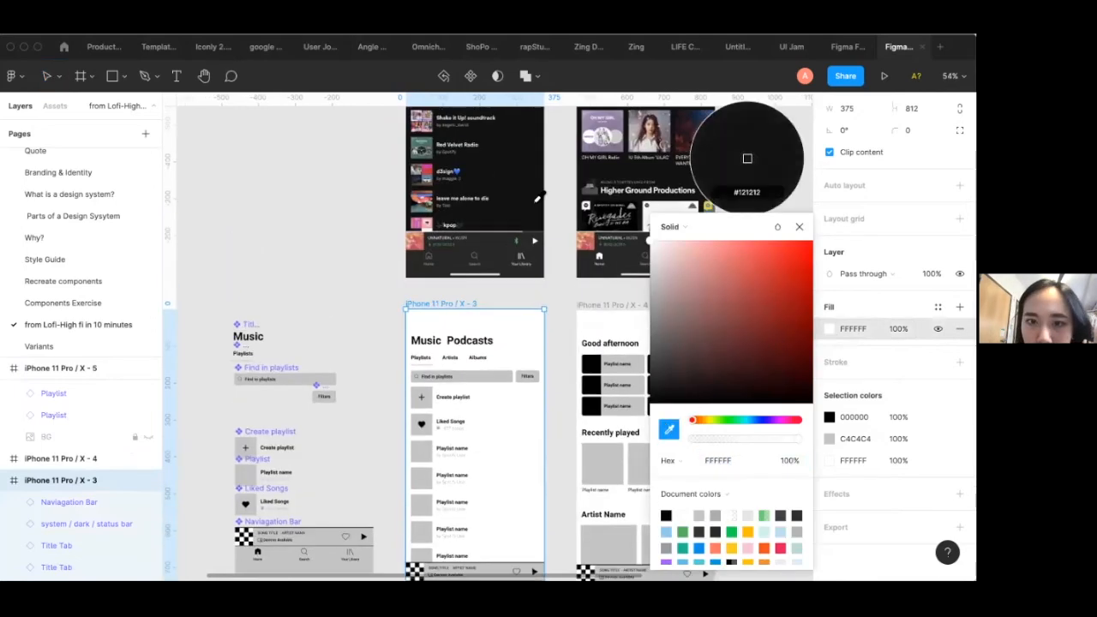
left_click(538, 197)
left_click(798, 226)
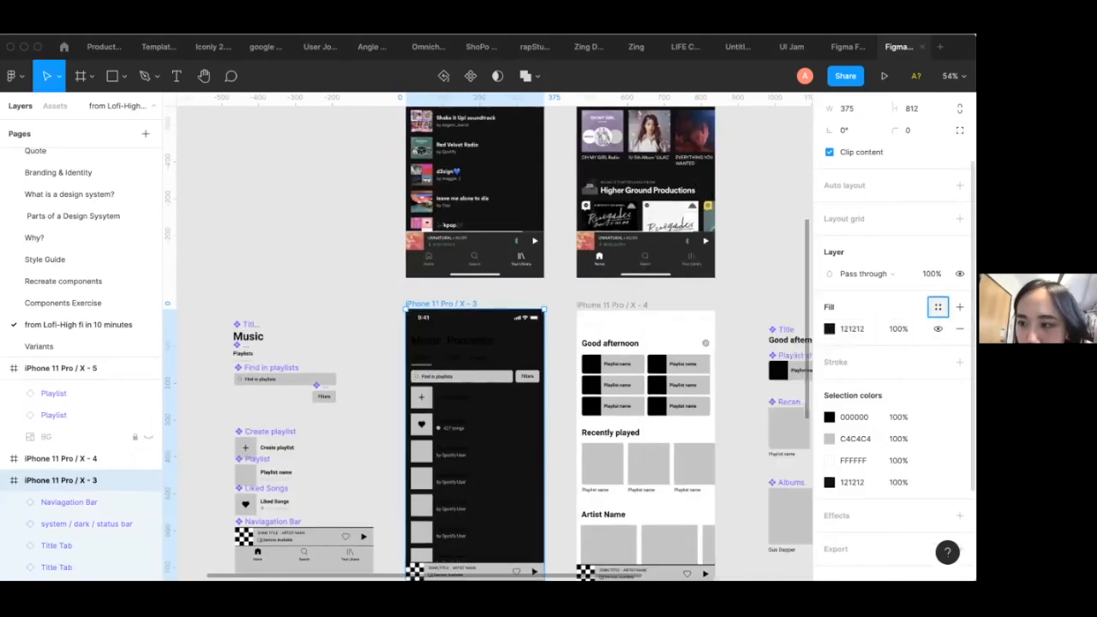
Apply the Black 100% colour style to the fill of the iPhone 11 Pro / X - 3 frame
left_click(937, 307)
left_click(861, 410)
left_click_drag(478, 364, 480, 332)
scroll(426, 367, "down", 1)
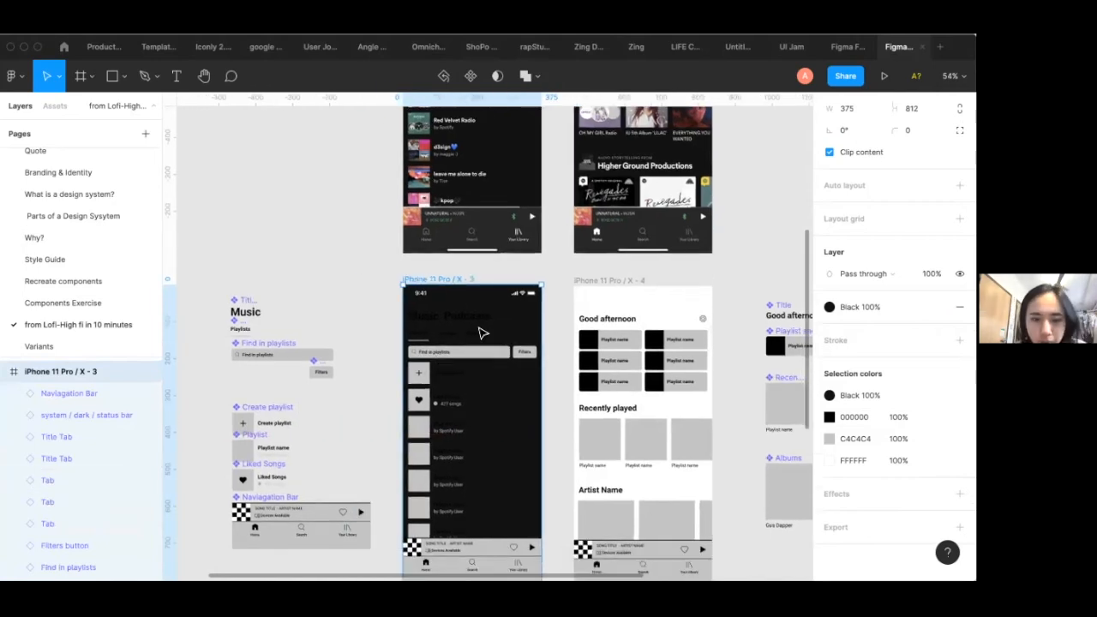
Apply the White colour style to the "Music" text inside the main Title Tab component
scroll(359, 342, "down", 1)
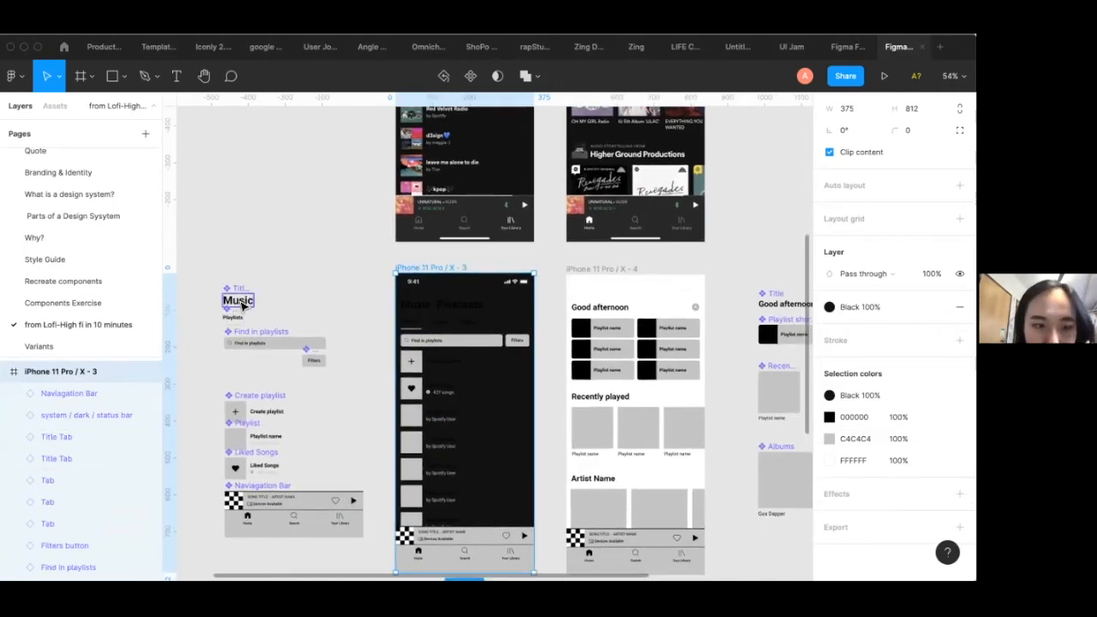
left_click(242, 301)
scroll(242, 301, "up", 5)
scroll(472, 215, "down", 1)
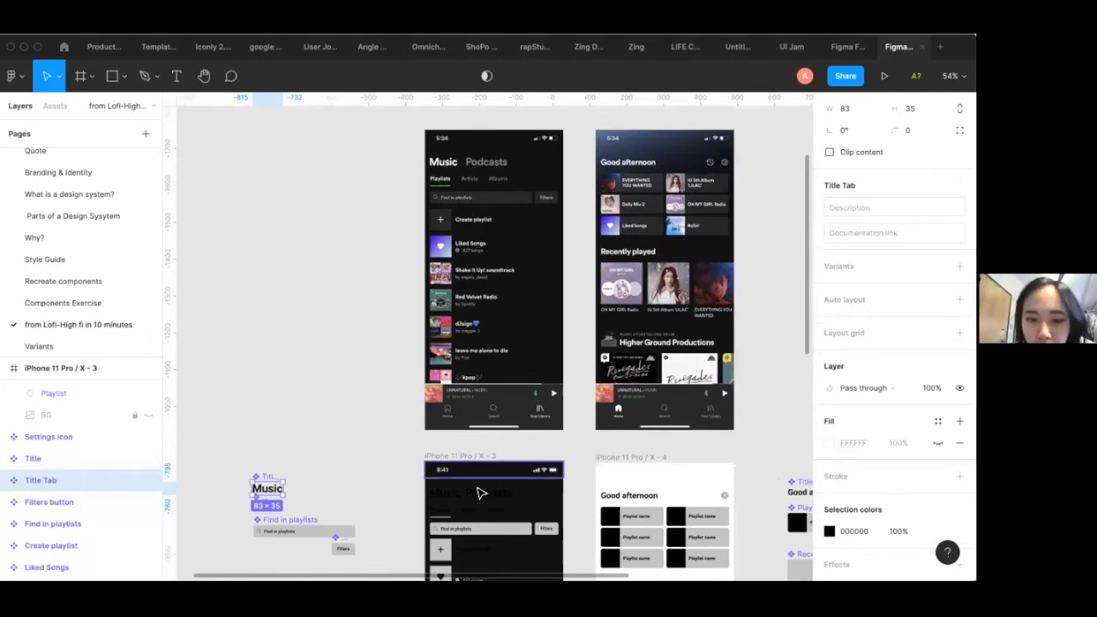
scroll(361, 476, "down", 1)
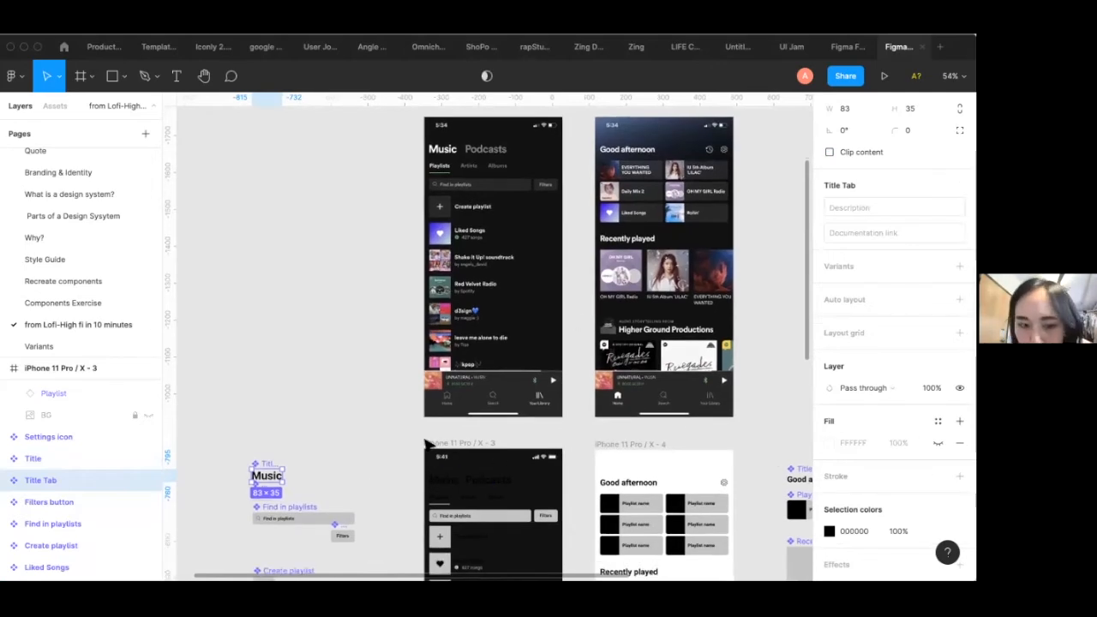
double_click(268, 483)
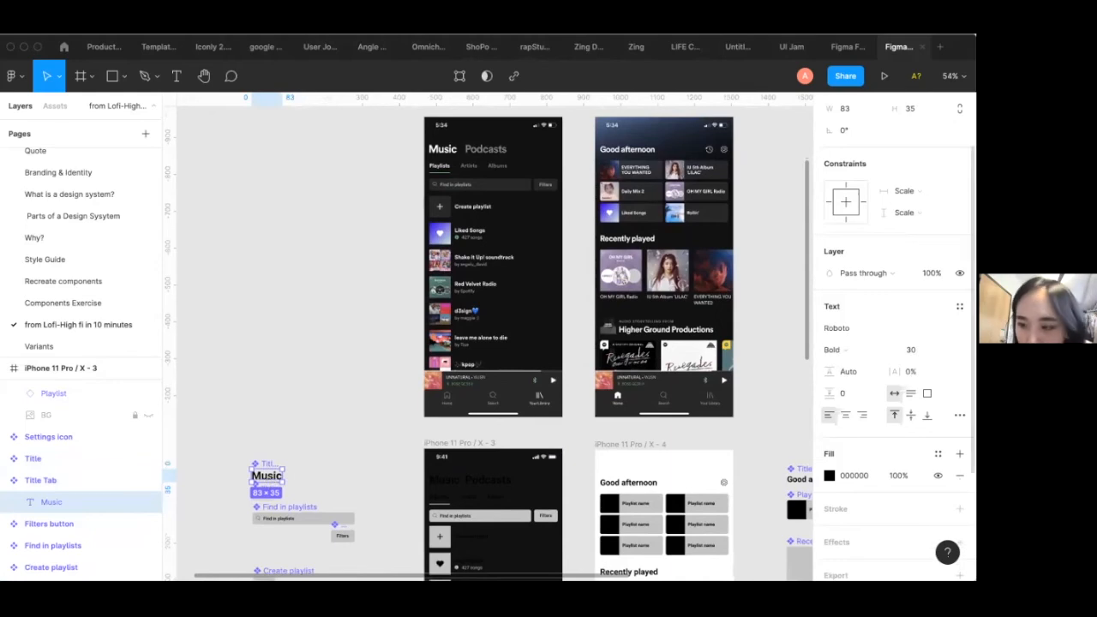
left_click(937, 454)
left_click(862, 456)
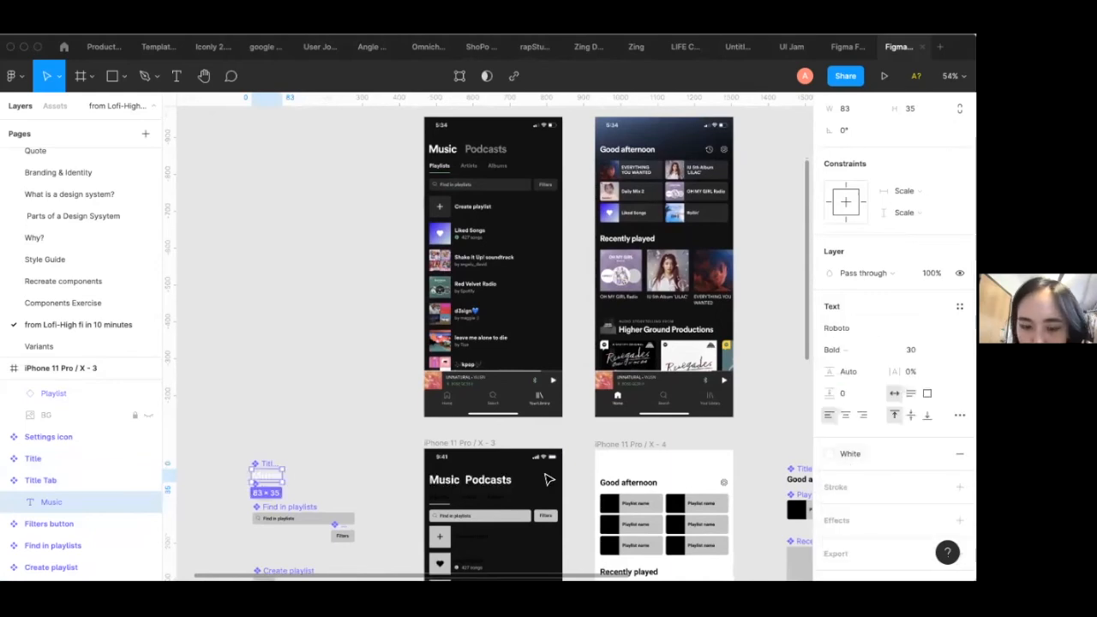
Override the "Podcasts" title text in the iPhone 11 Pro / X - 3 frame with the Gray colour style
left_click(482, 487)
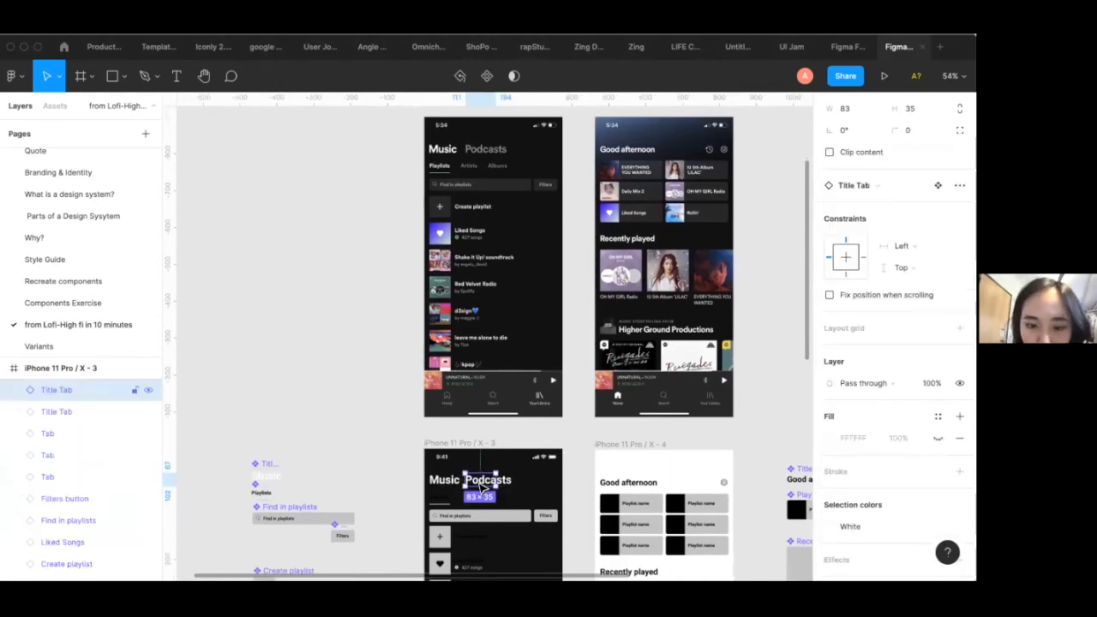
left_click(274, 483)
left_click(477, 484)
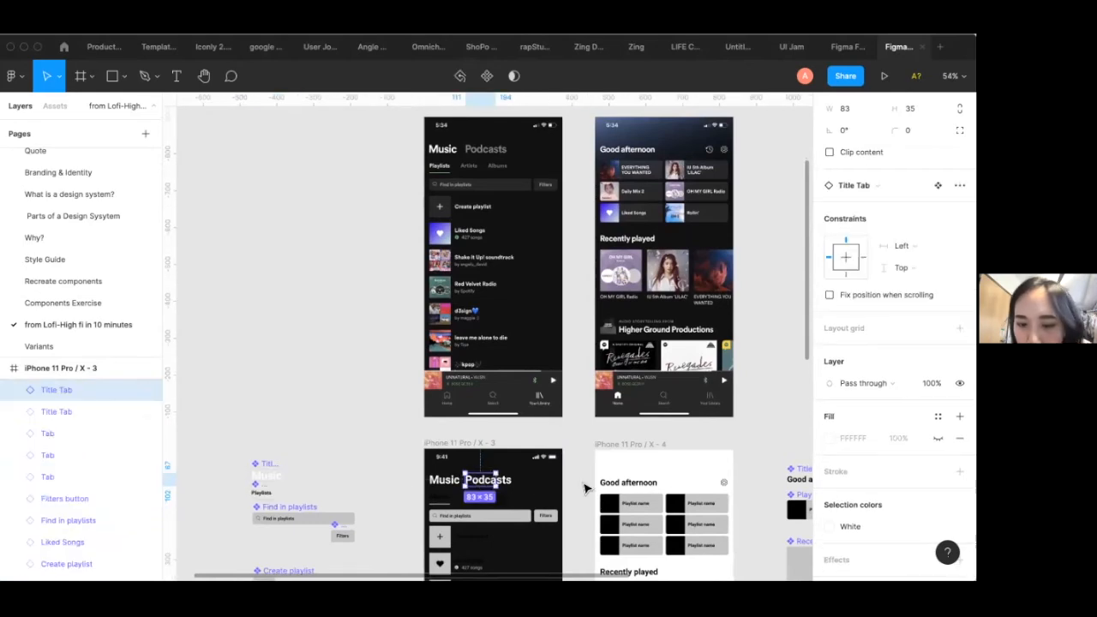
scroll(585, 488, "down", 2)
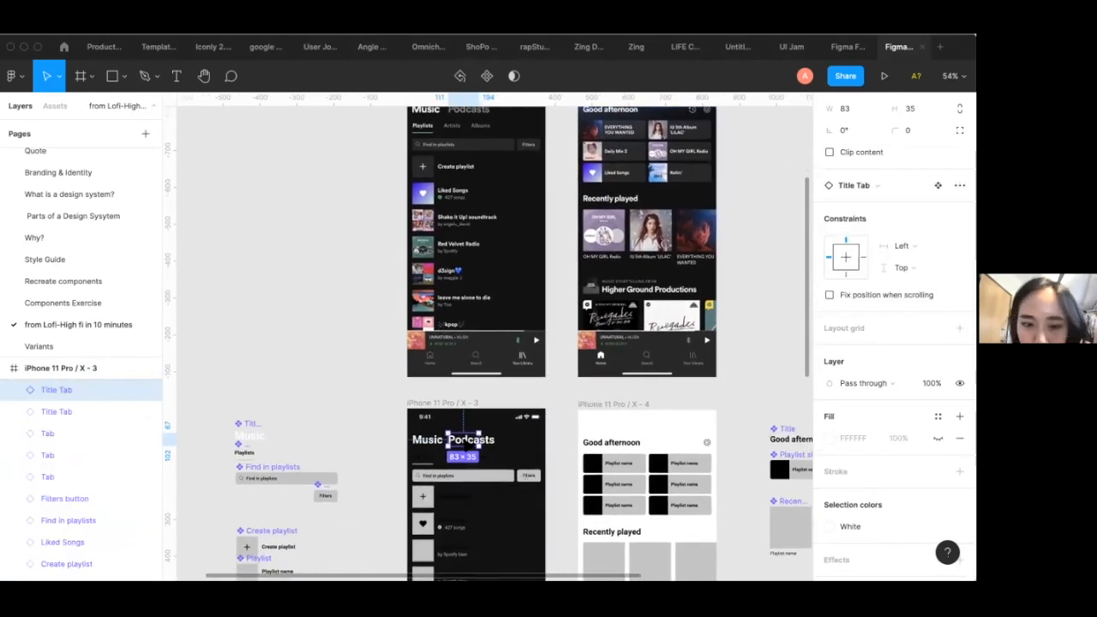
double_click(469, 440)
double_click(465, 440)
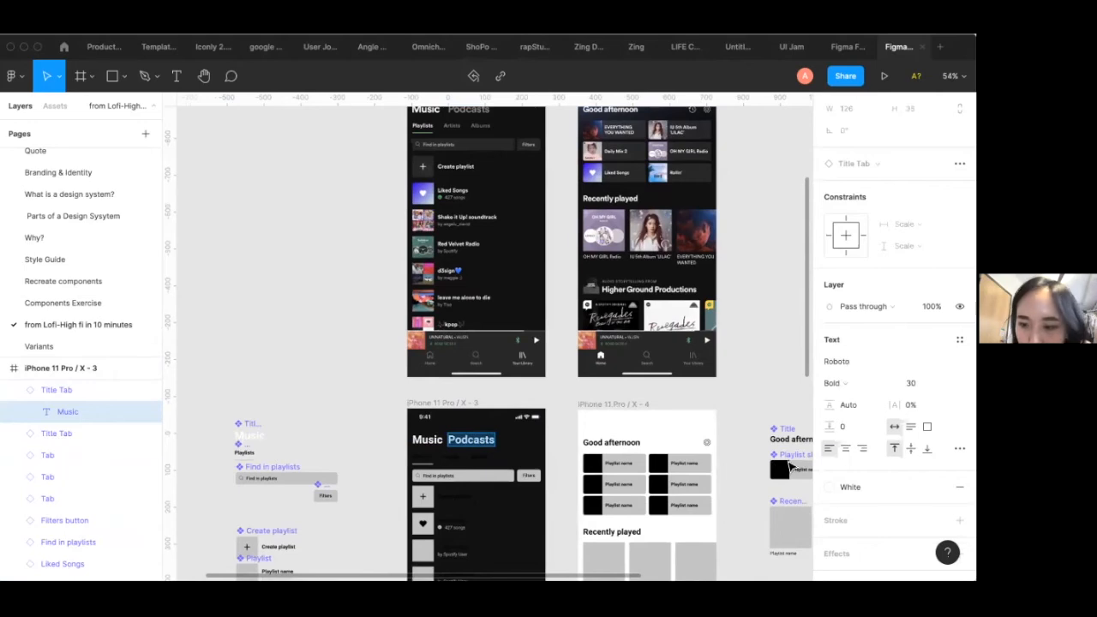
left_click(938, 487)
left_click(937, 487)
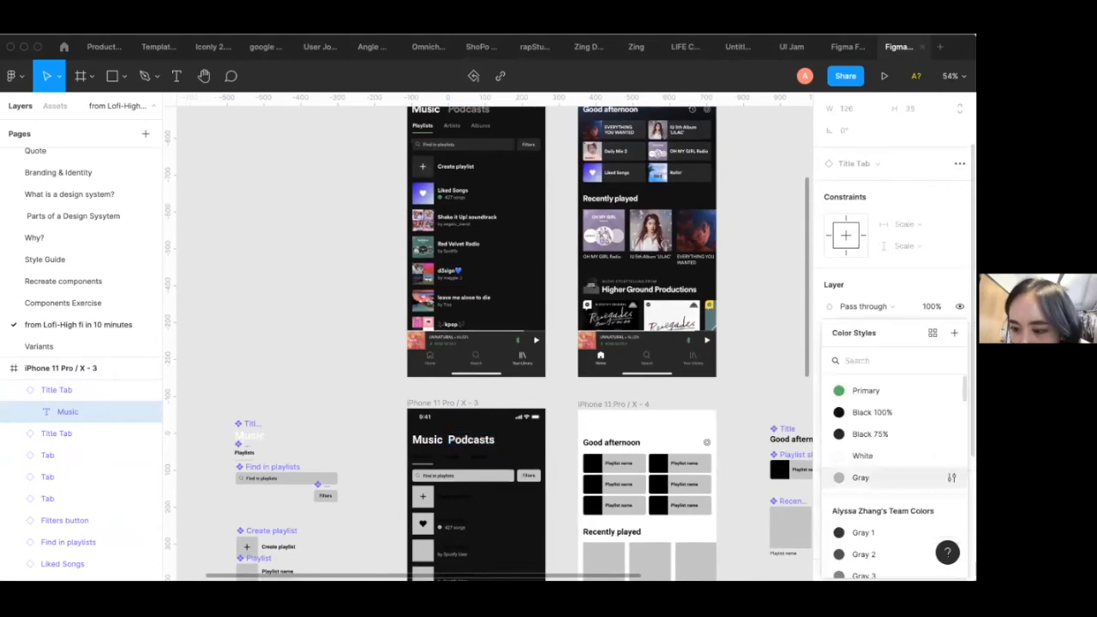
left_click(859, 477)
Apply the White colour style to the "Playlists" text inside the main Tab component
scroll(358, 438, "down", 2)
scroll(358, 437, "right", 1)
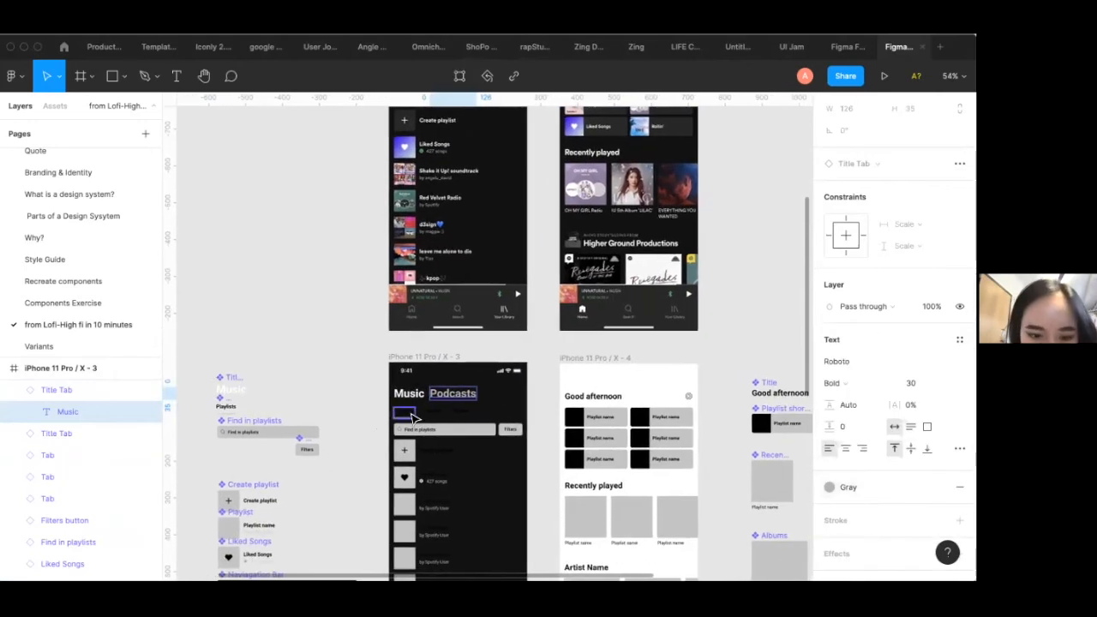
left_click(229, 410)
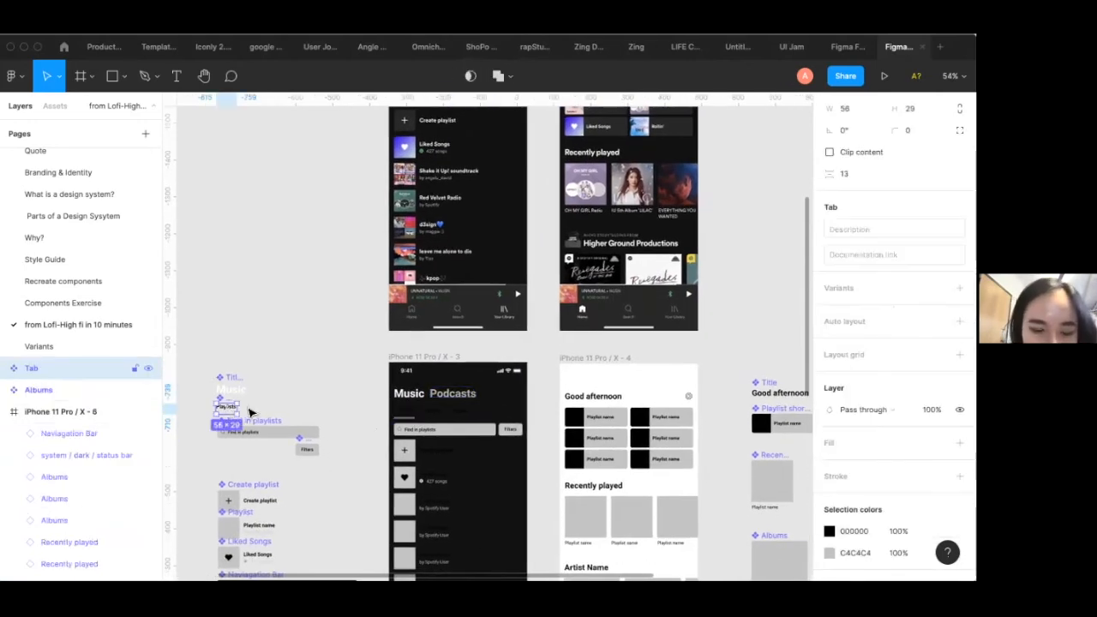
scroll(466, 349, "up", 2)
scroll(465, 350, "up", 1)
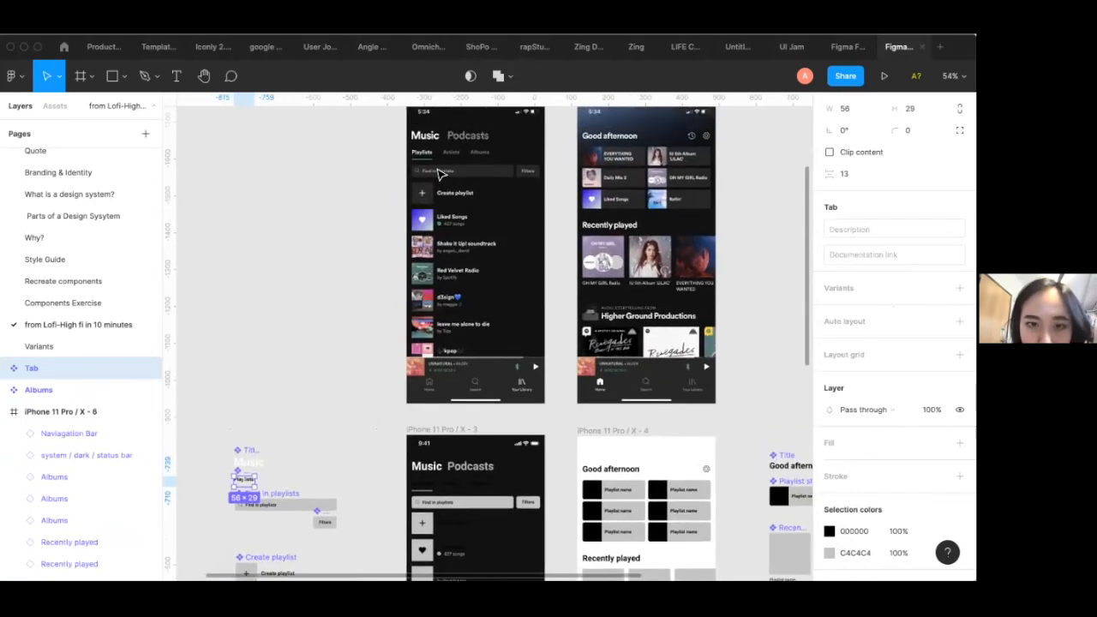
scroll(438, 174, "down", 2)
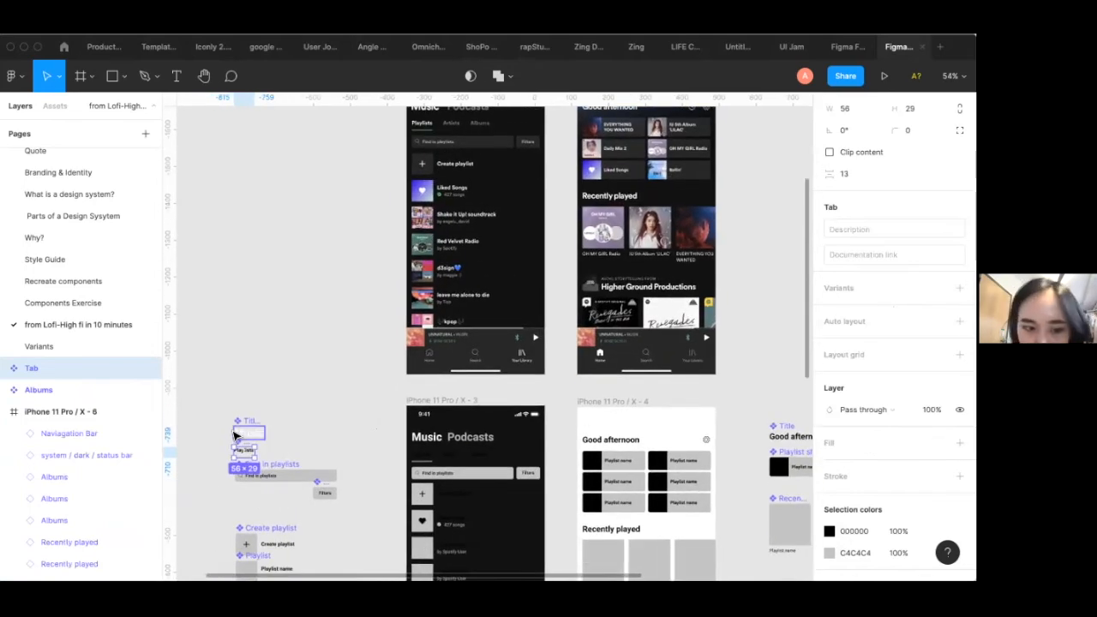
scroll(240, 428, "down", 3)
double_click(257, 364)
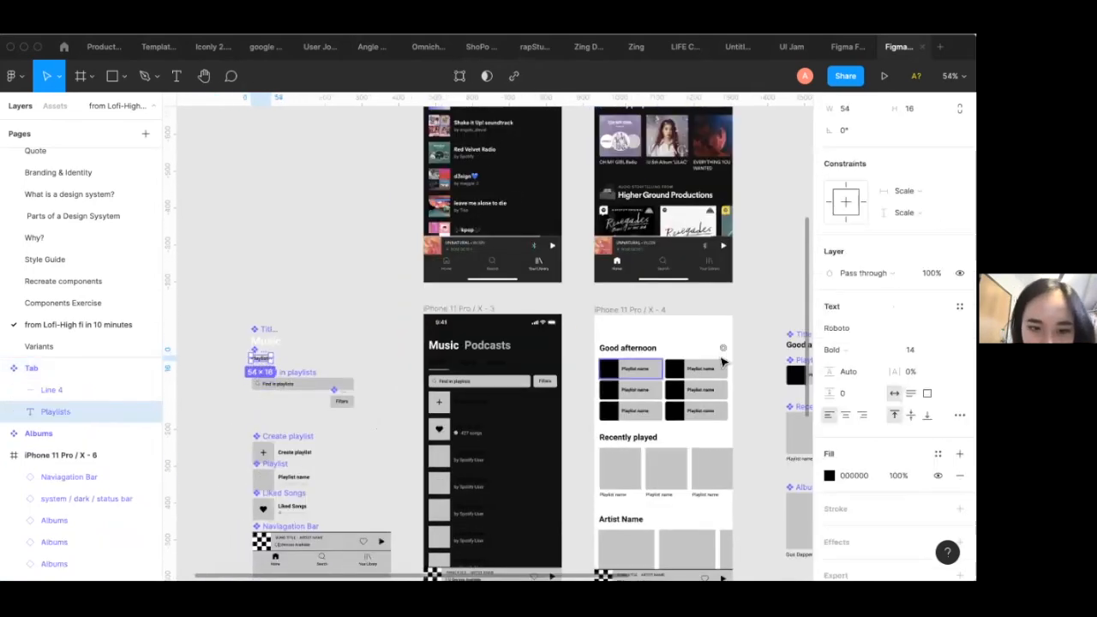
left_click(937, 453)
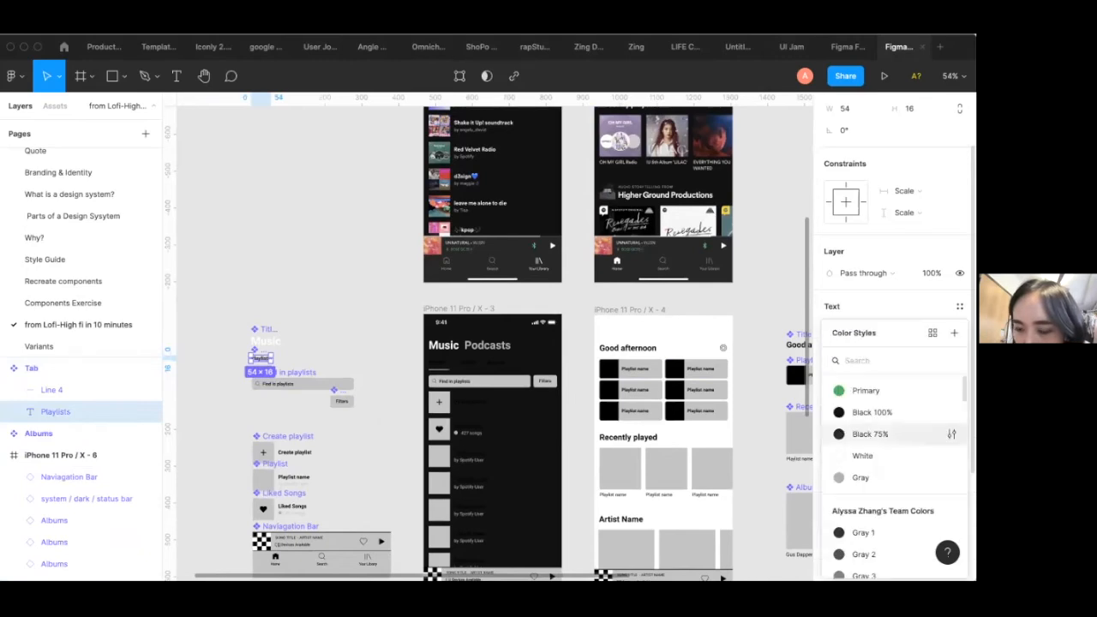
left_click(862, 453)
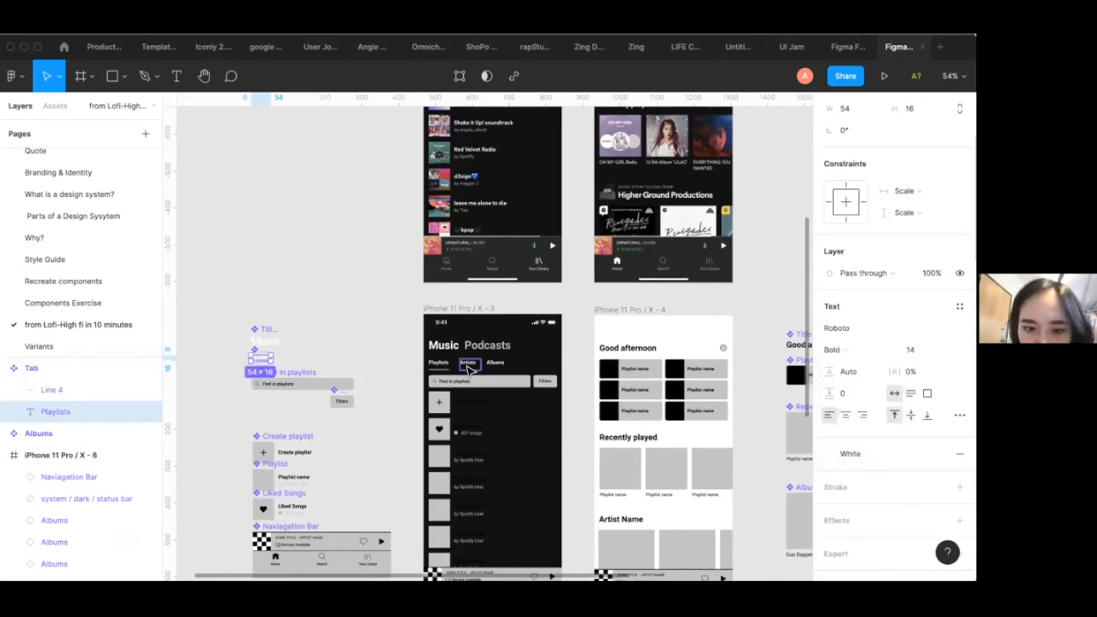
Apply the Primary colour style to the stroke of the underline (Line 4) inside the main Tab component
scroll(252, 349, "up", 3)
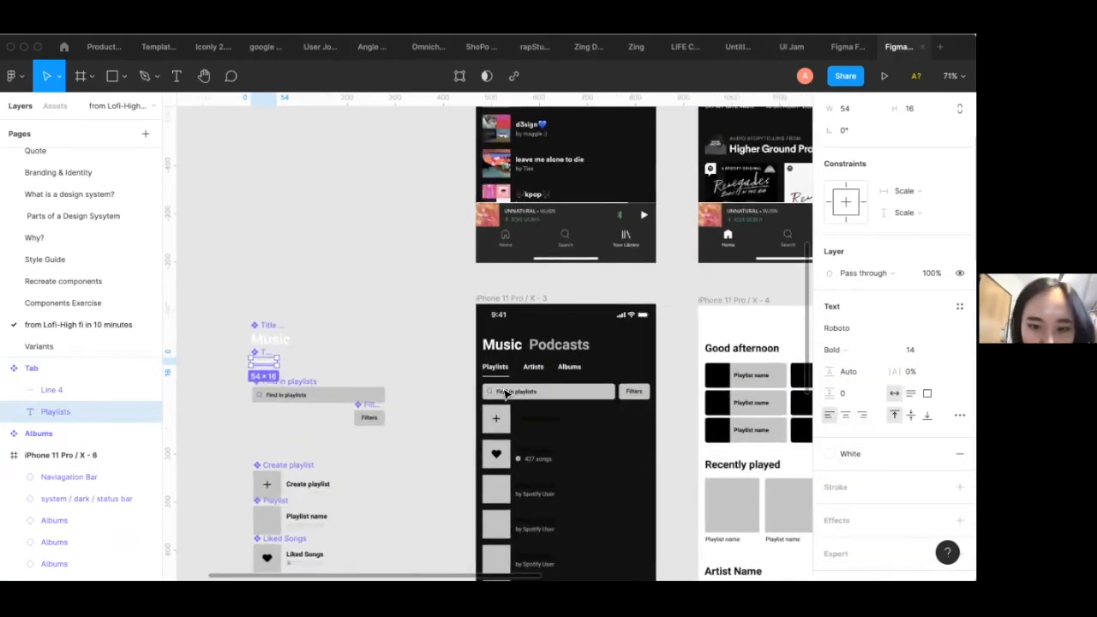
left_click(317, 339)
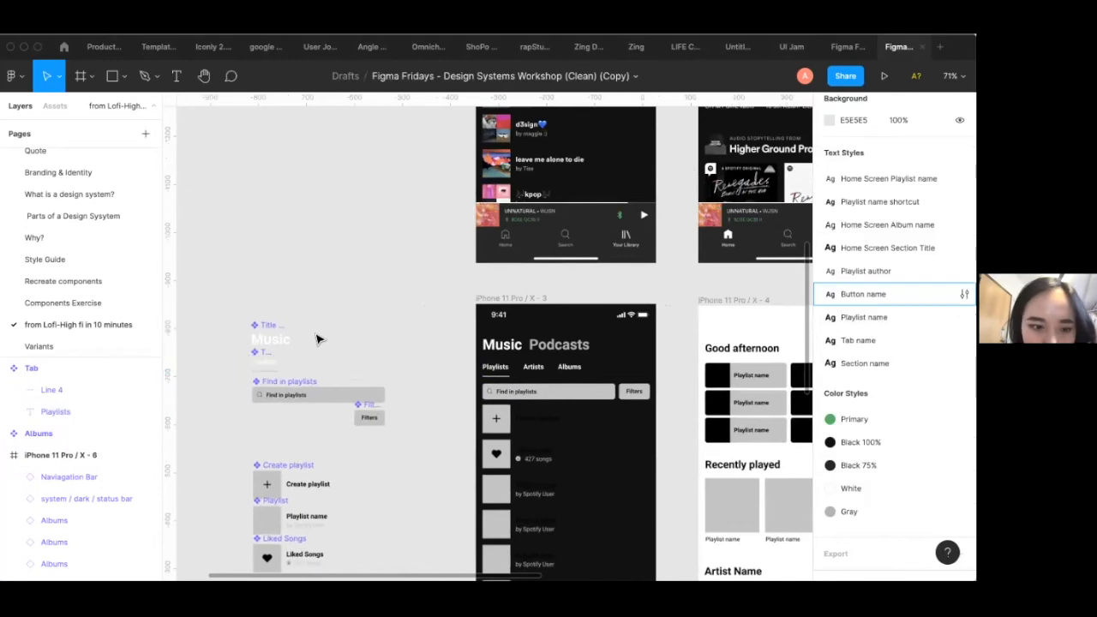
scroll(271, 371, "up", 5)
left_click(275, 370)
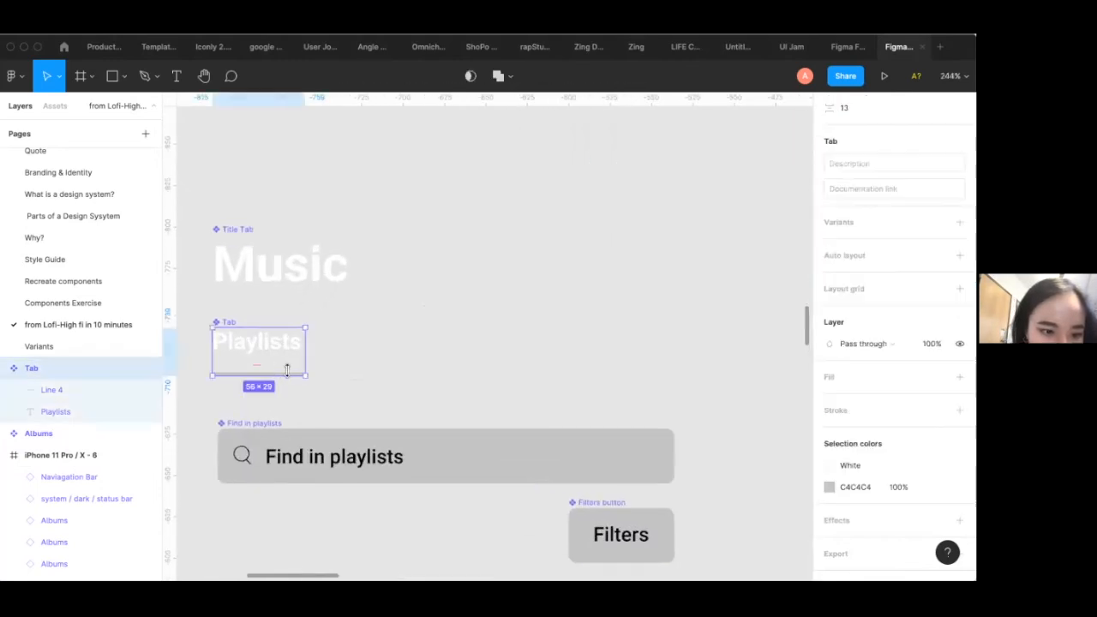
left_click(67, 388)
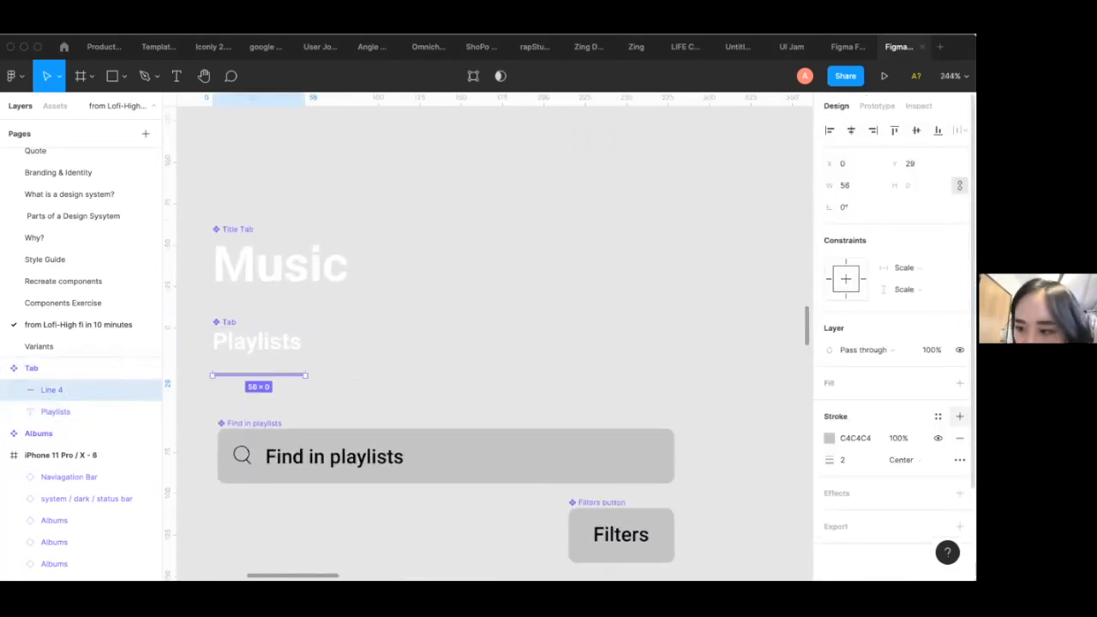
left_click(937, 416)
left_click(862, 390)
left_click(556, 348)
scroll(556, 348, "down", 5)
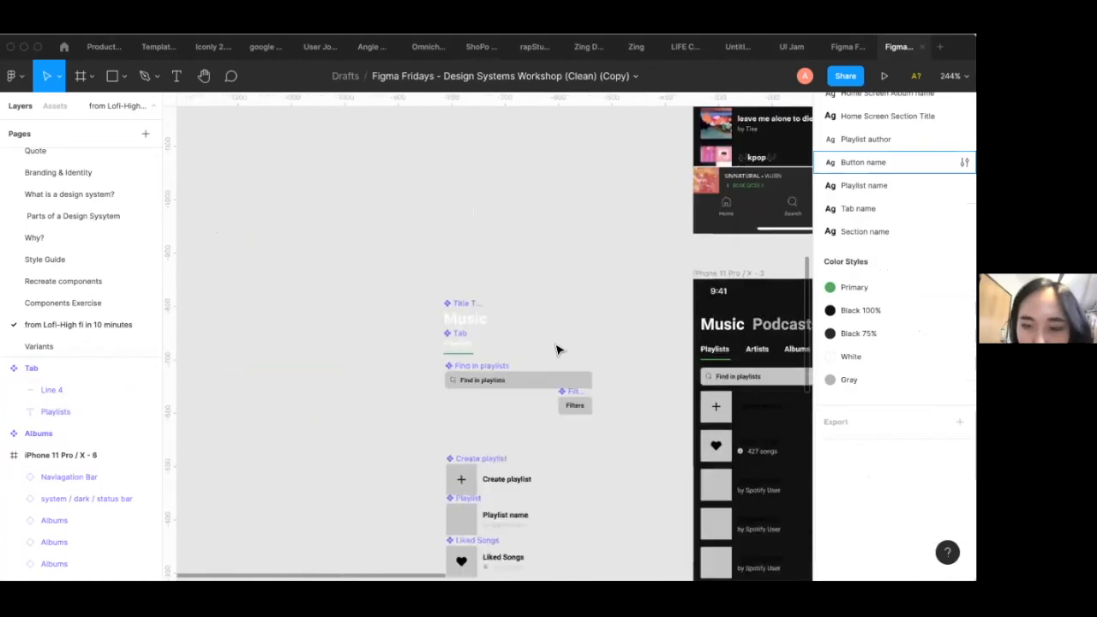
Apply the White colour style to the "Create playlist" text inside the main Create playlist component
scroll(649, 347, "down", 3)
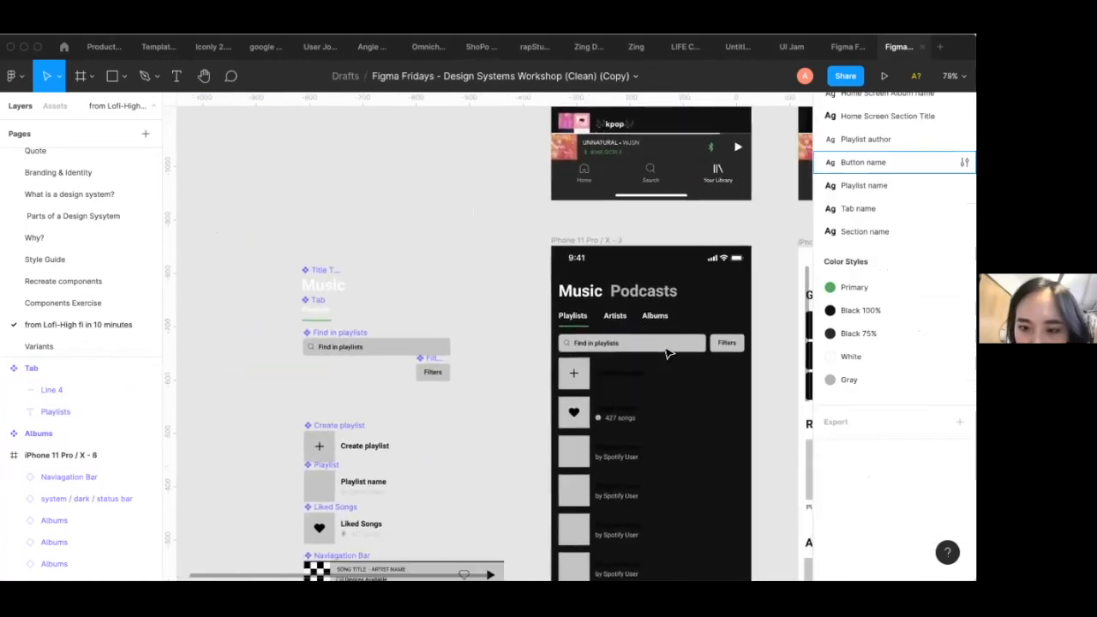
scroll(667, 352, "down", 3)
scroll(669, 353, "up", 2)
scroll(668, 353, "right", 1)
scroll(667, 351, "down", 1)
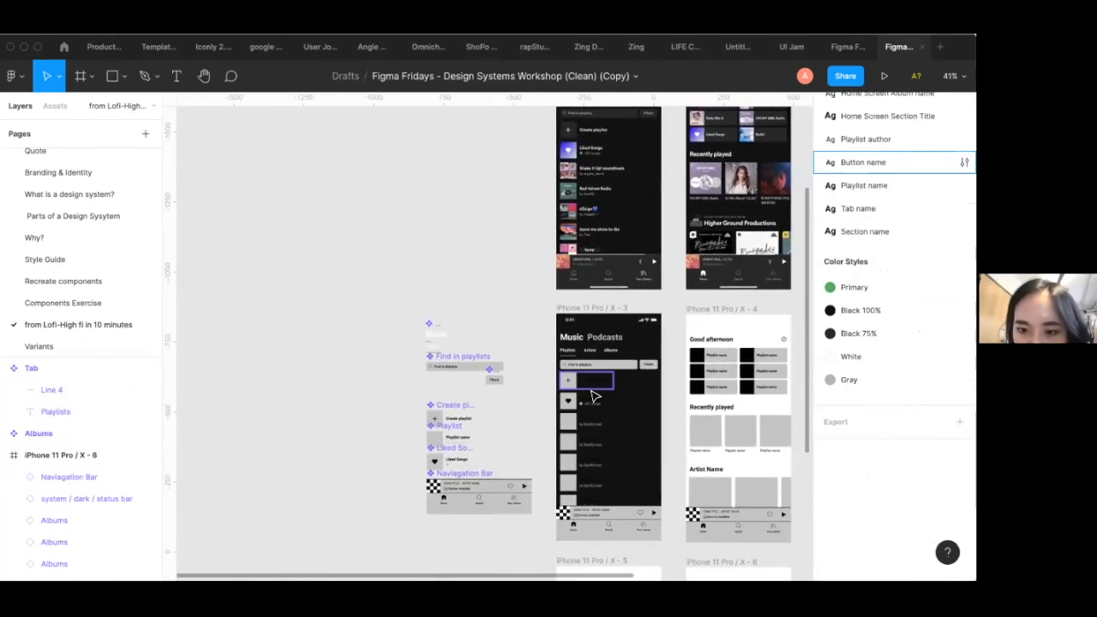
left_click(574, 387)
scroll(481, 407, "up", 2)
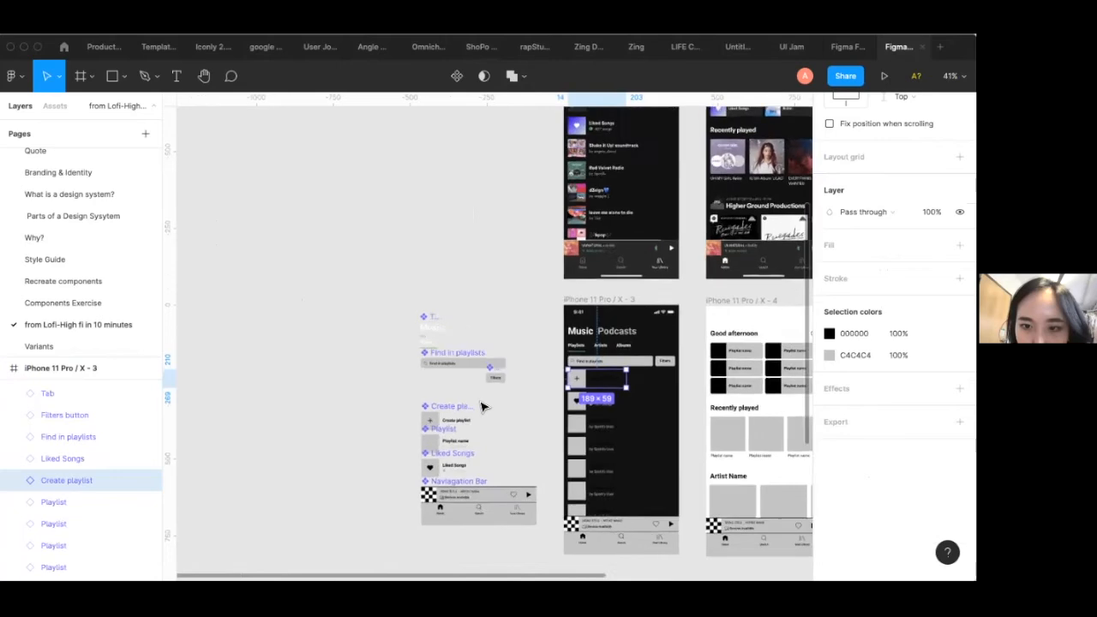
scroll(481, 407, "right", 2)
scroll(481, 407, "down", 1)
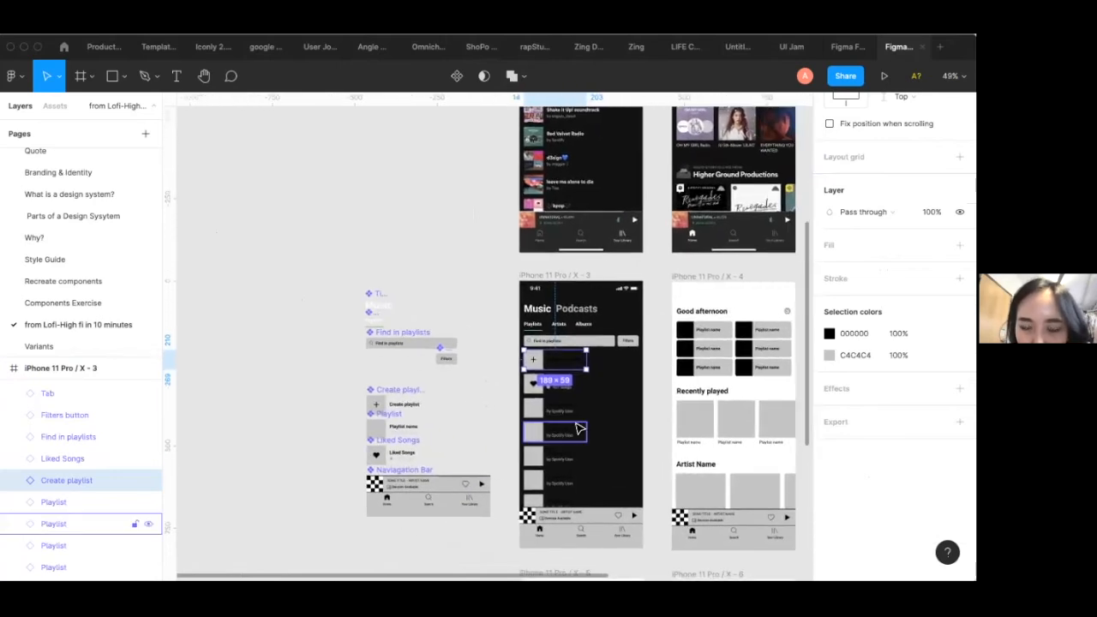
scroll(406, 408, "up", 4)
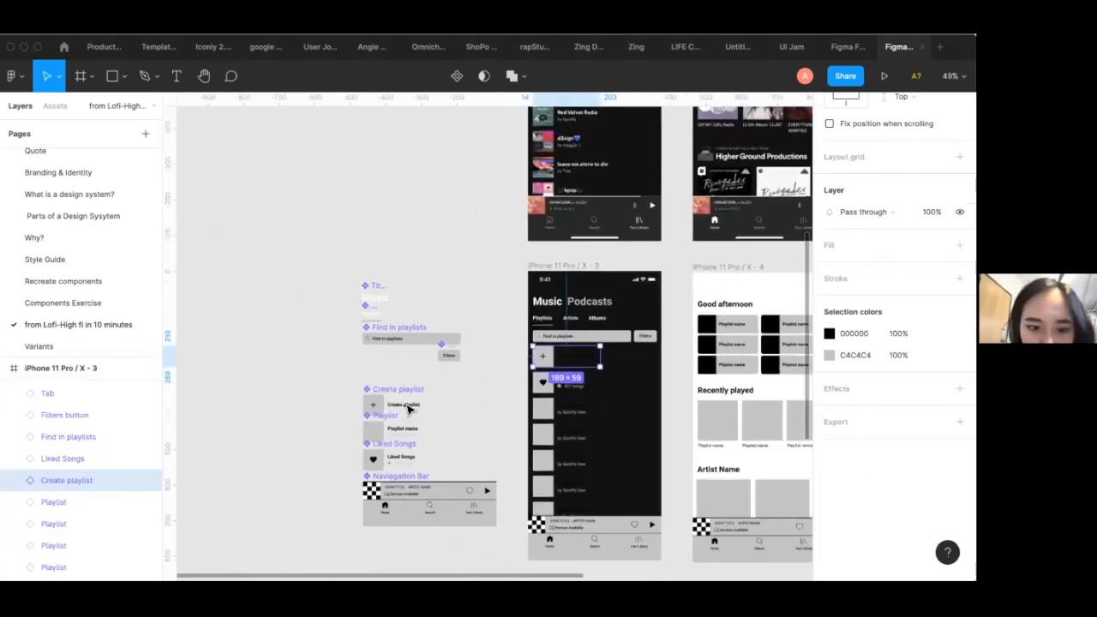
double_click(410, 411)
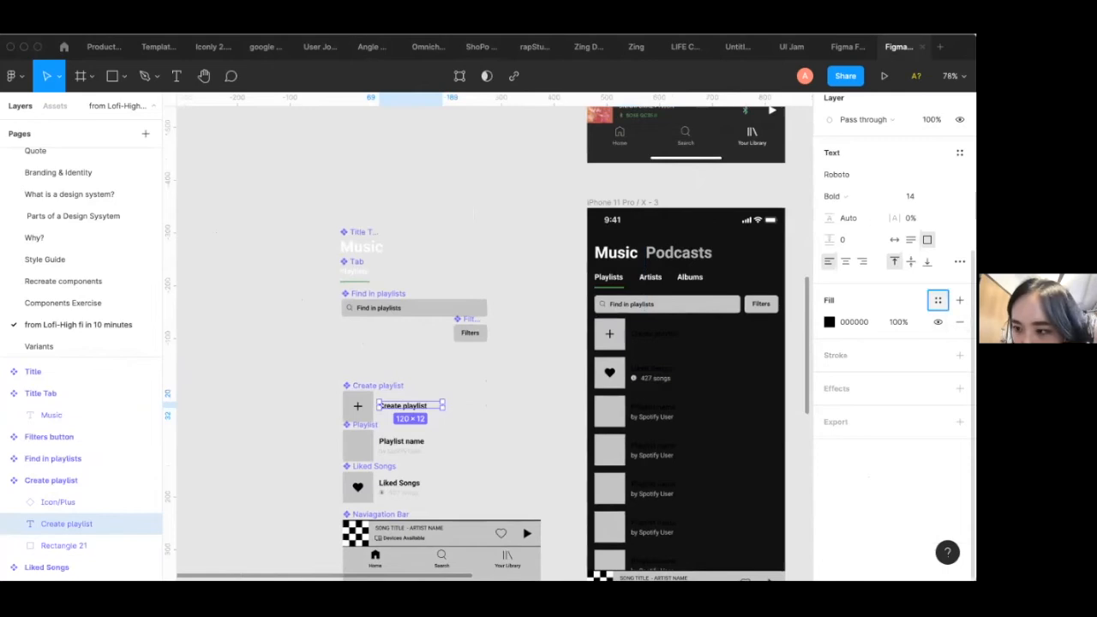
left_click(937, 300)
left_click(838, 448)
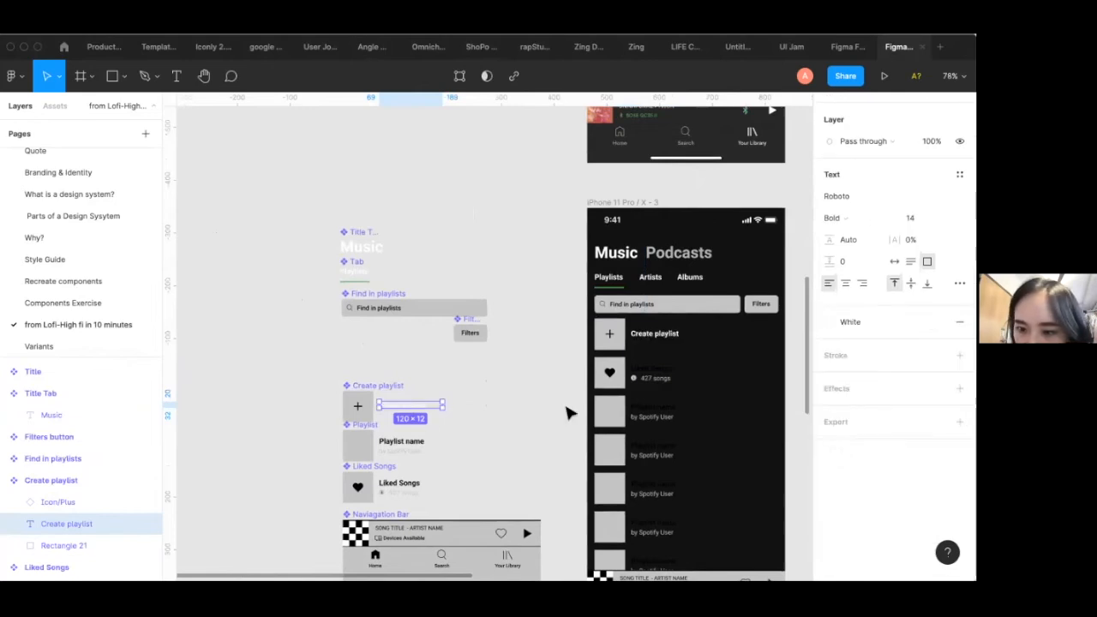
Apply the White colour style to the "Playlist name" and "Liked Songs" texts inside the main Playlist and Liked Songs components
double_click(401, 440)
left_click(937, 300)
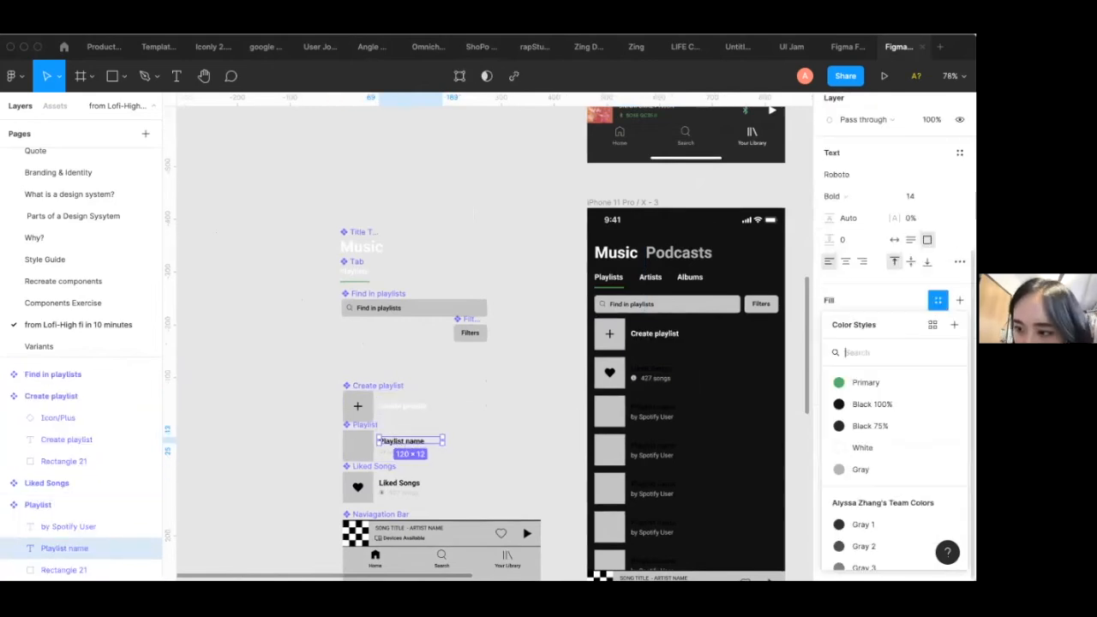
left_click(862, 447)
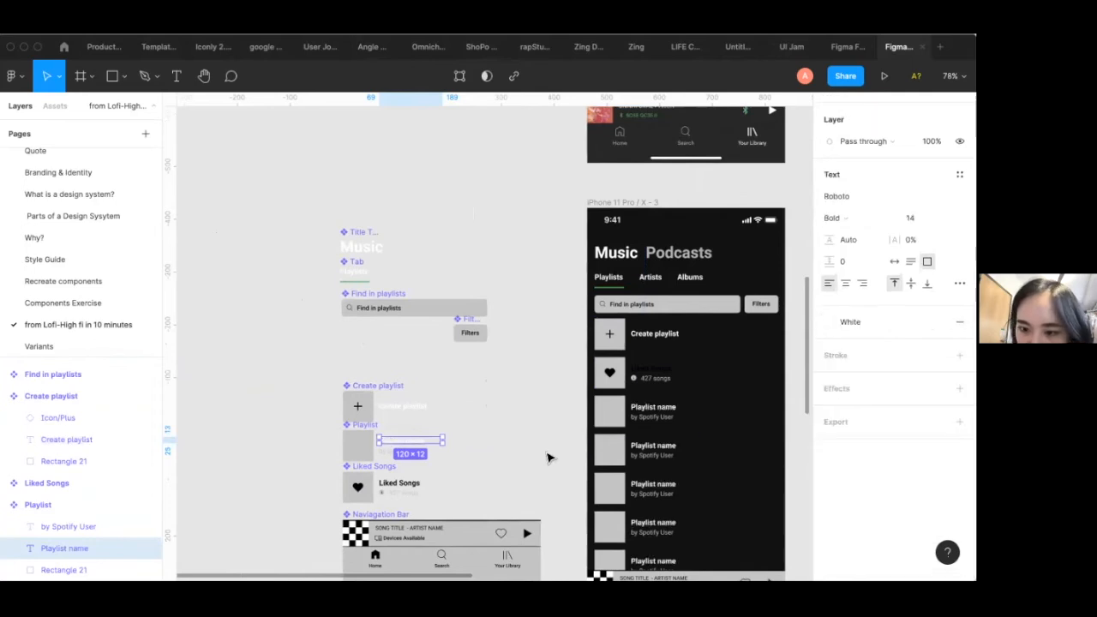
double_click(401, 483)
left_click(937, 300)
left_click(862, 447)
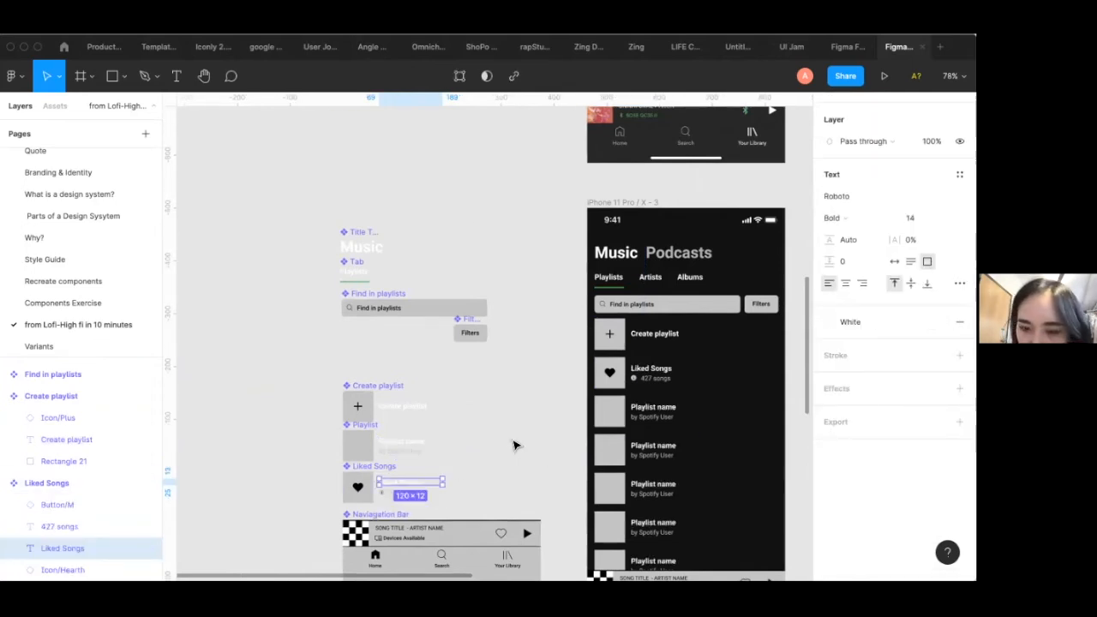
left_click(514, 444)
Override the "Artists" and "Albums" tab texts in the iPhone 11 Pro / X - 3 frame with the Gray colour style
scroll(643, 386, "down", 5)
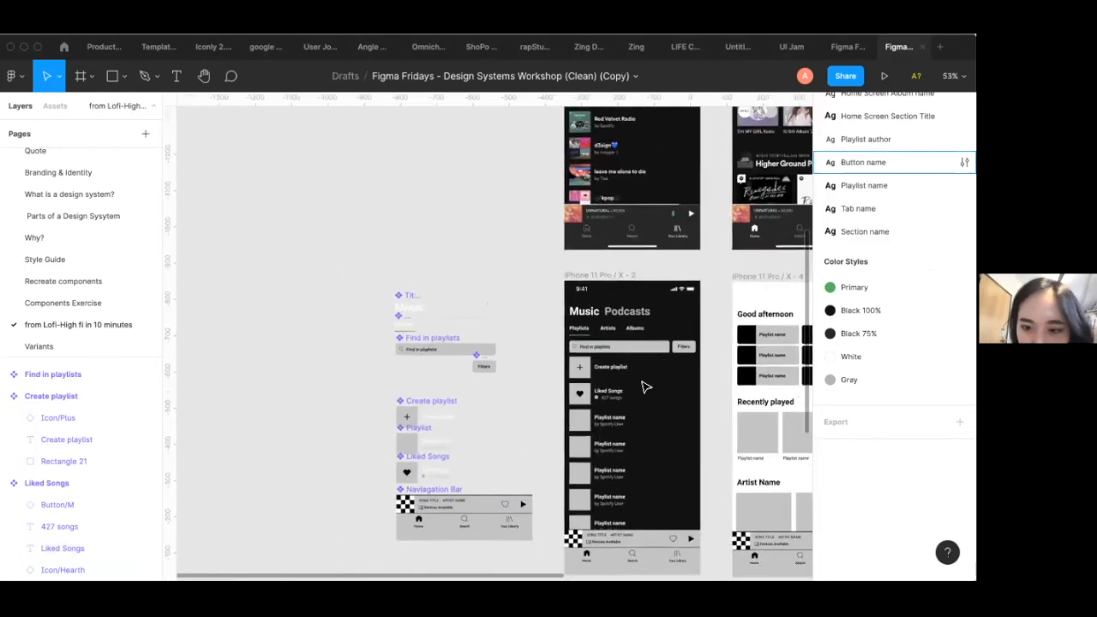
scroll(592, 462, "right", 2)
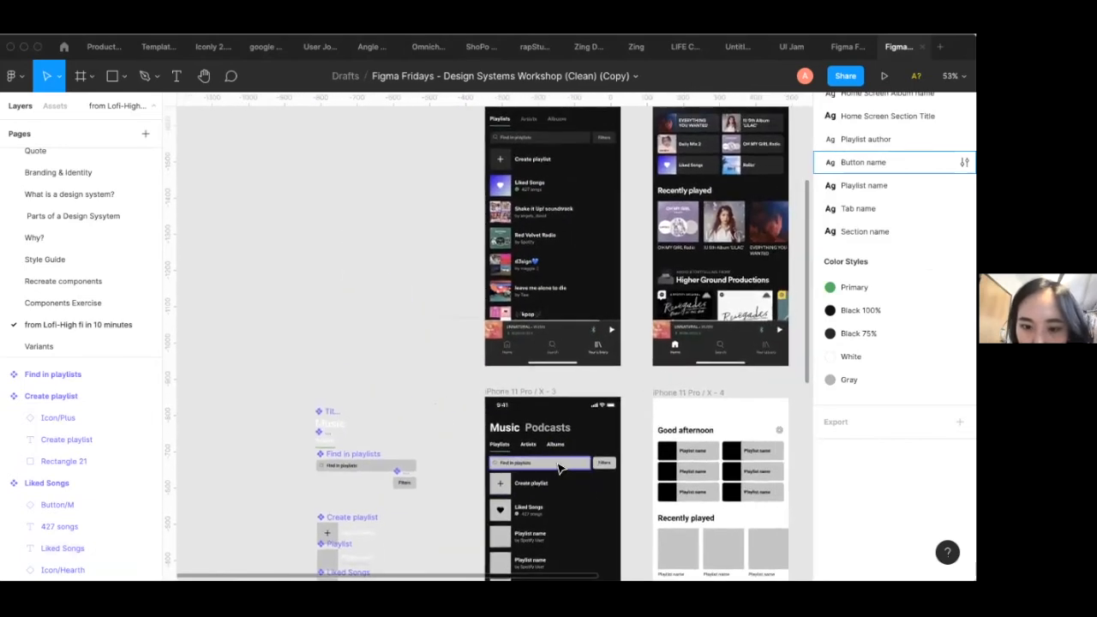
scroll(548, 465, "up", 2)
double_click(533, 464)
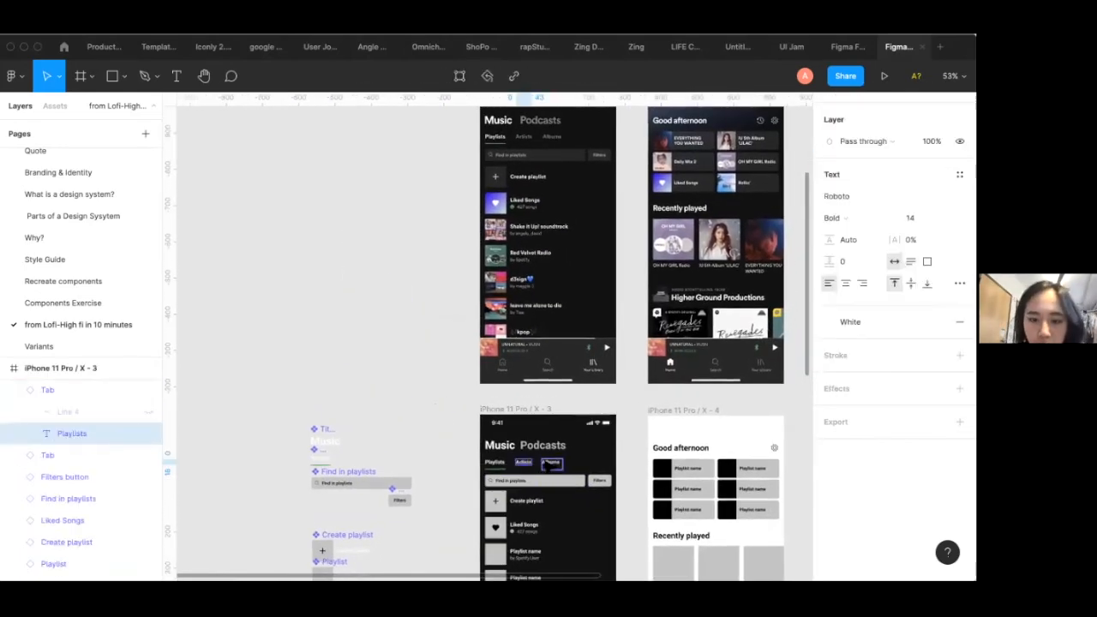
double_click(550, 466, "shift")
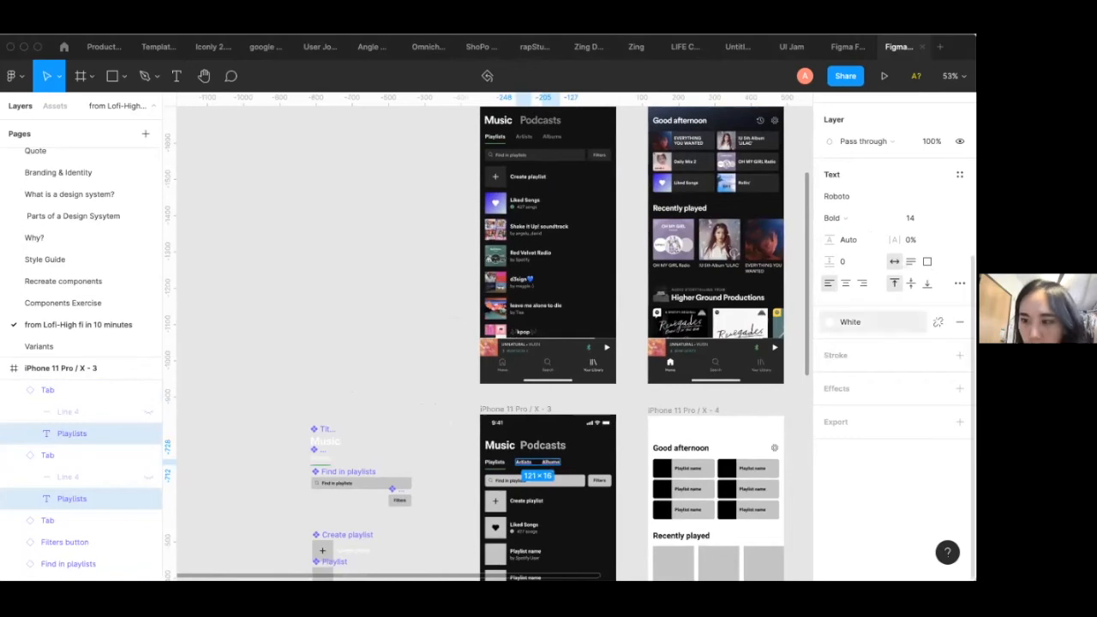
left_click(938, 321)
left_click(937, 321)
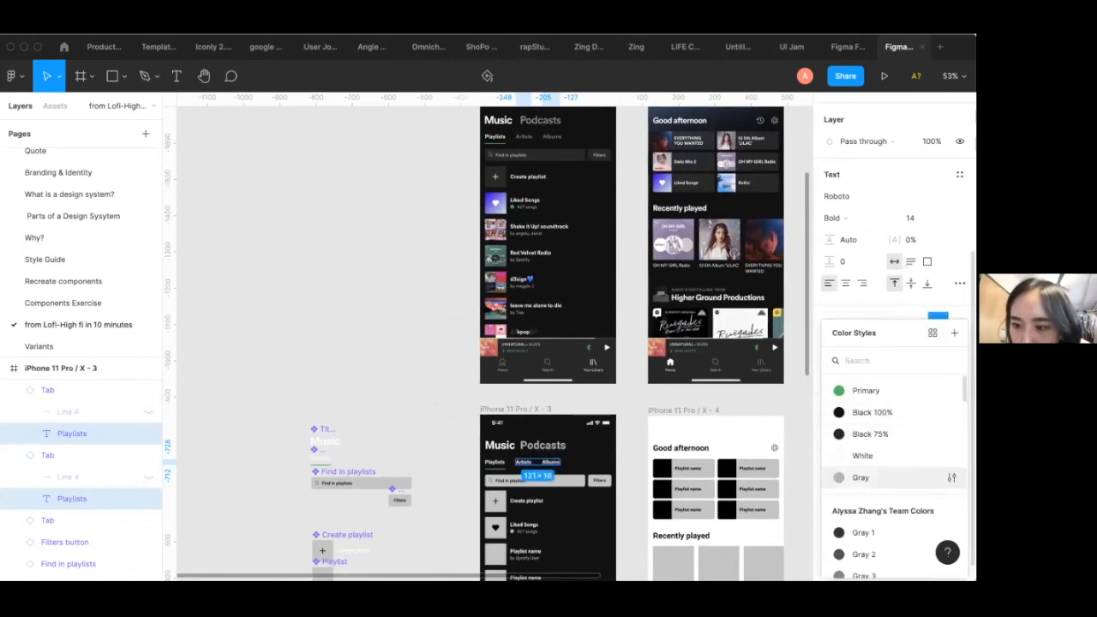
left_click(857, 477)
Override the "Find in playlists" text in the iPhone 11 Pro / X - 3 frame with the White colour style
scroll(602, 476, "down", 1)
double_click(558, 446)
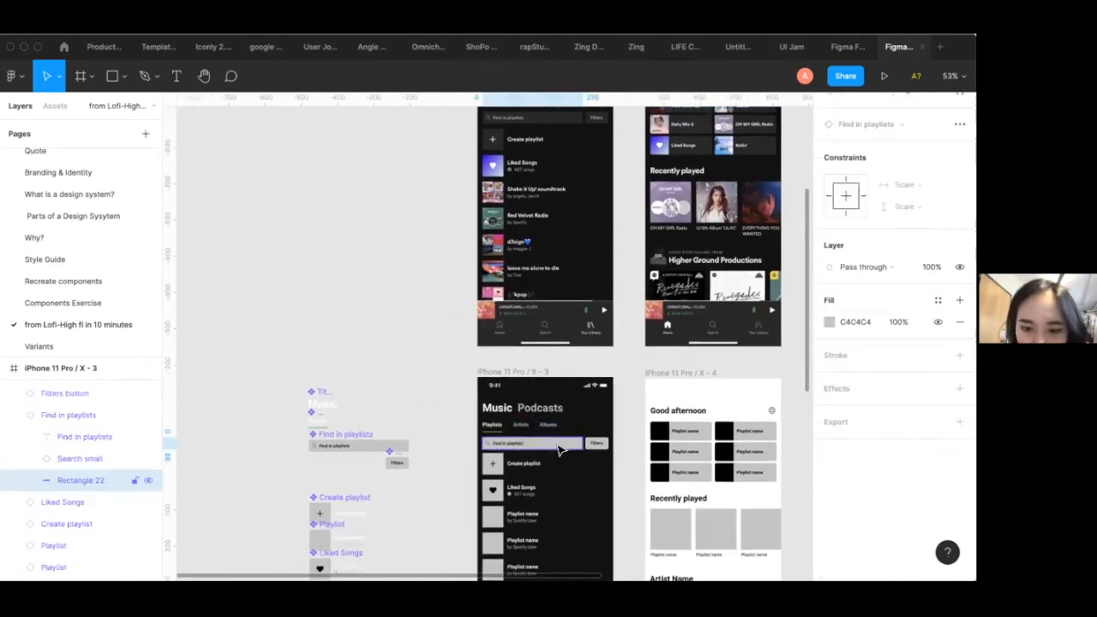
left_click(514, 446)
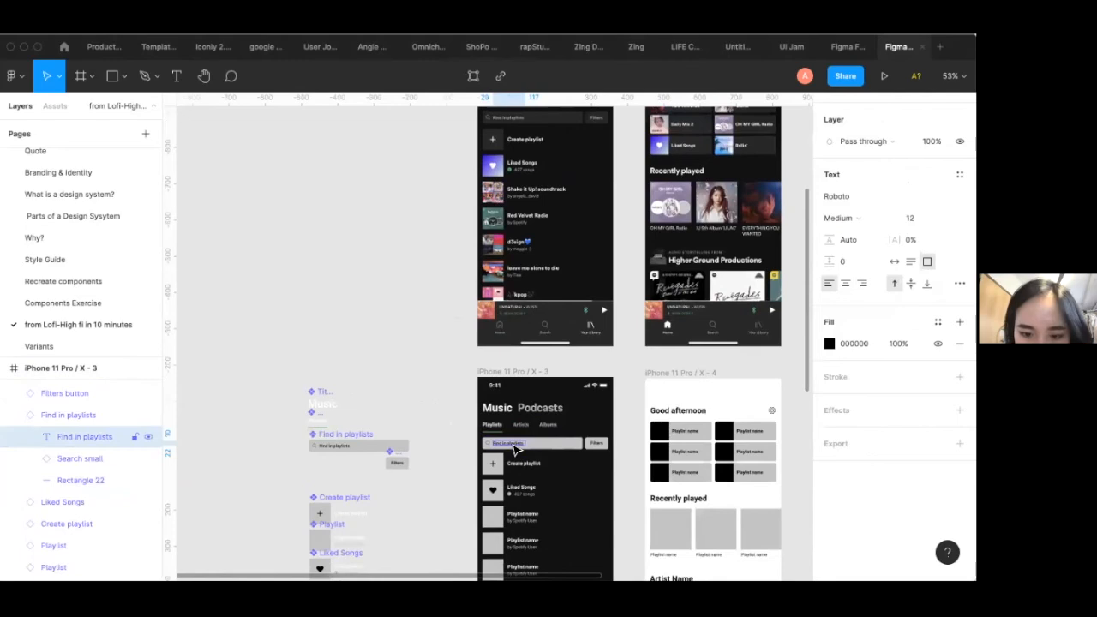
scroll(501, 445, "up", 3)
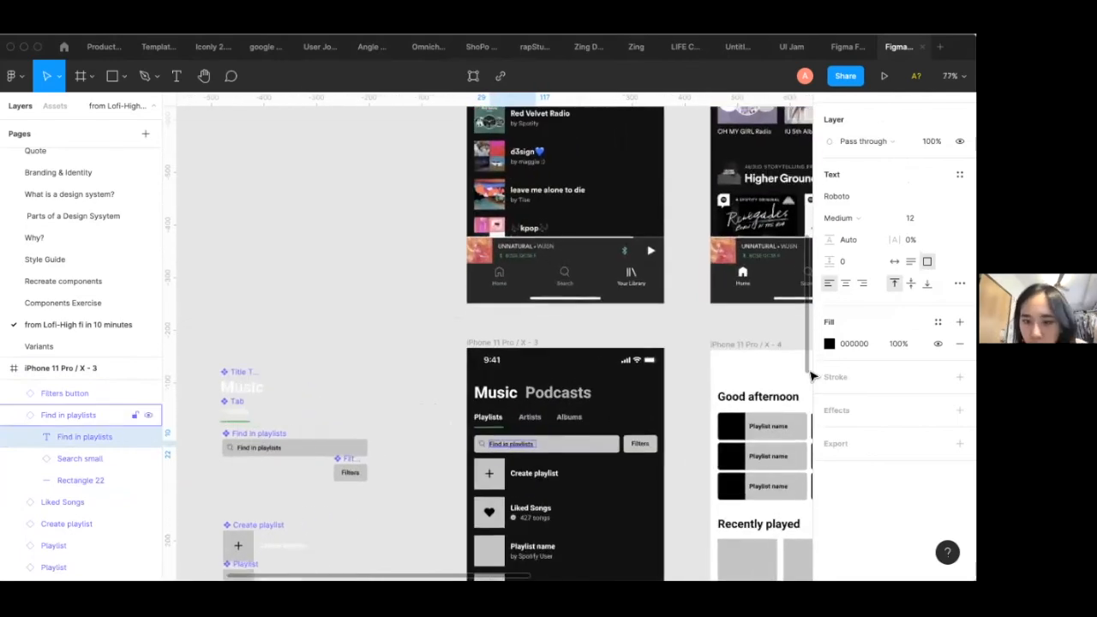
left_click(938, 321)
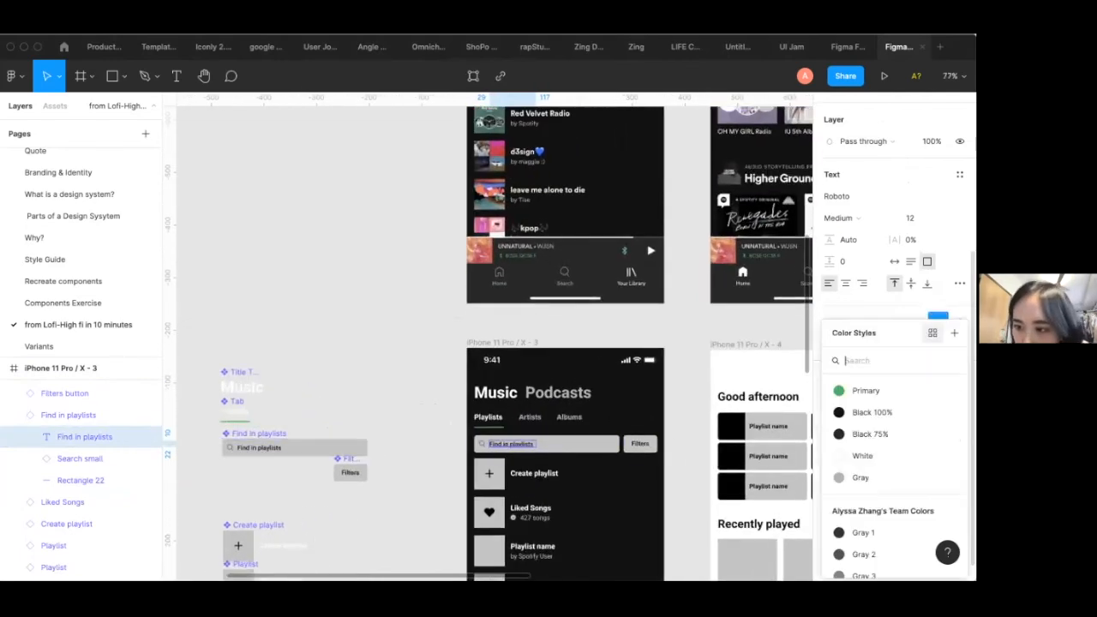
left_click(805, 460)
Override the "Filters" button text in the iPhone 11 Pro / X - 3 frame with the White colour style
left_click(640, 443)
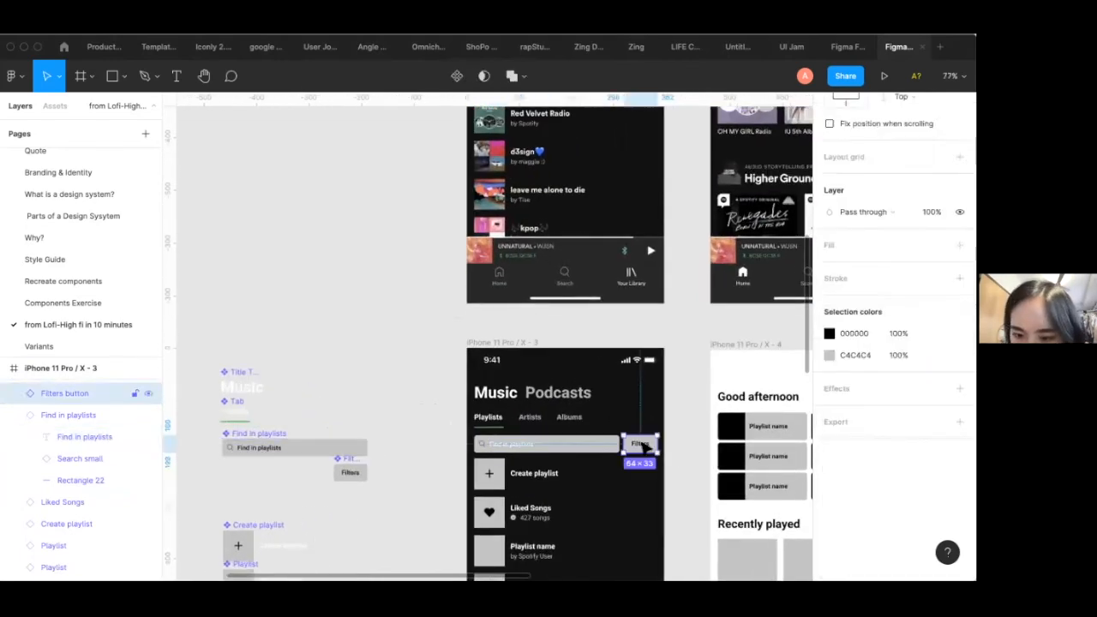
double_click(641, 443)
left_click(937, 321)
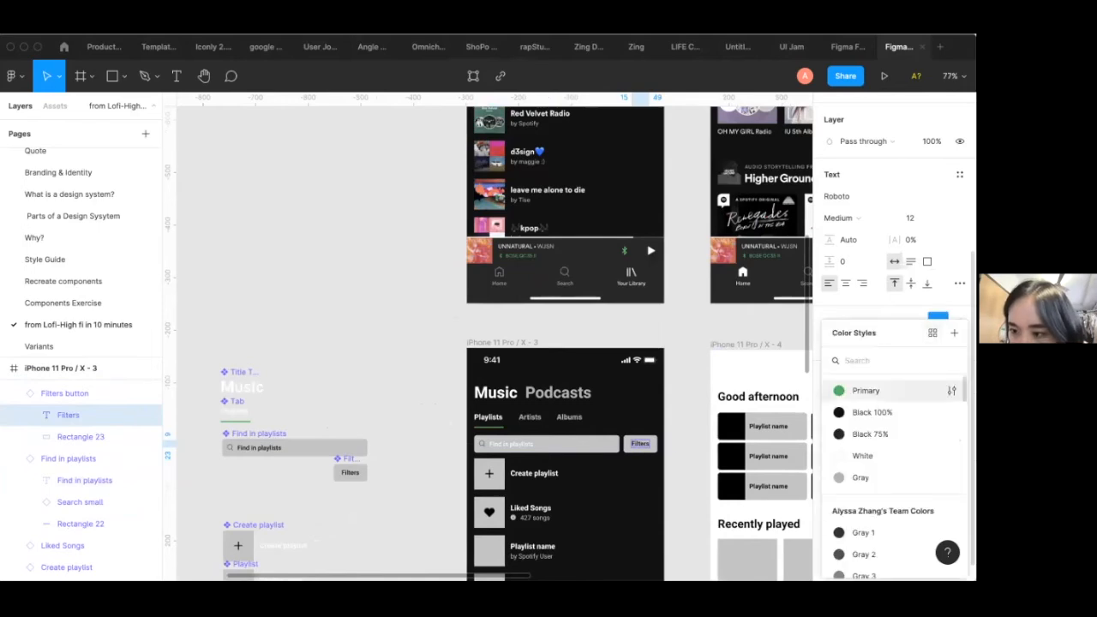
left_click(856, 452)
Apply the Black 75% colour style to the background rectangle of the Find in playlists field in the iPhone 11 Pro / X - 3 frame
left_click(579, 446)
scroll(581, 454, "down", 5)
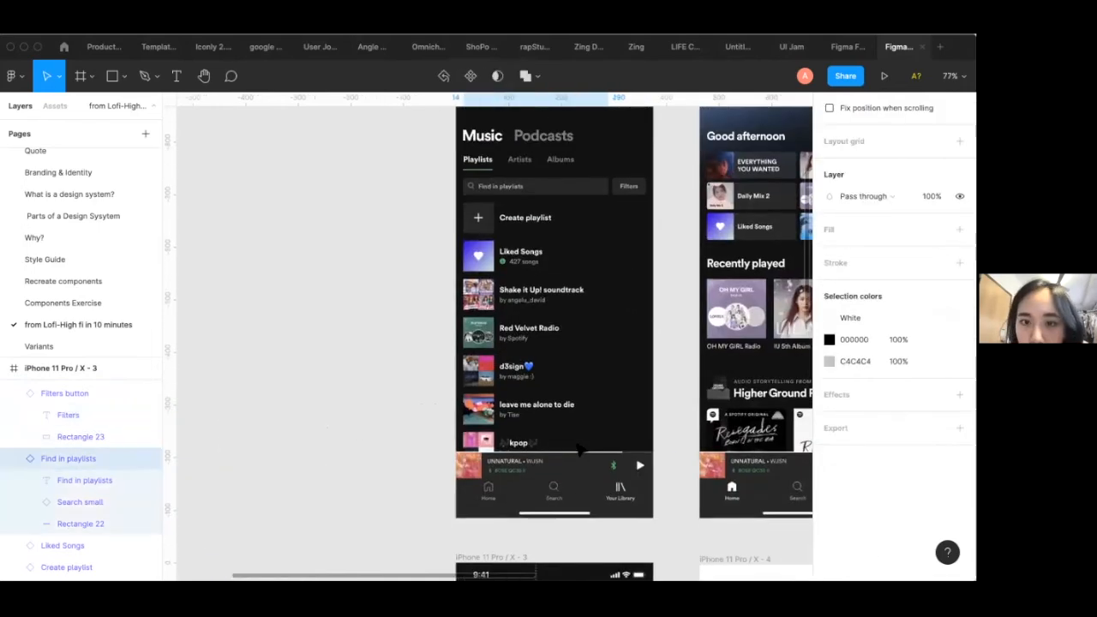
scroll(596, 480, "up", 5)
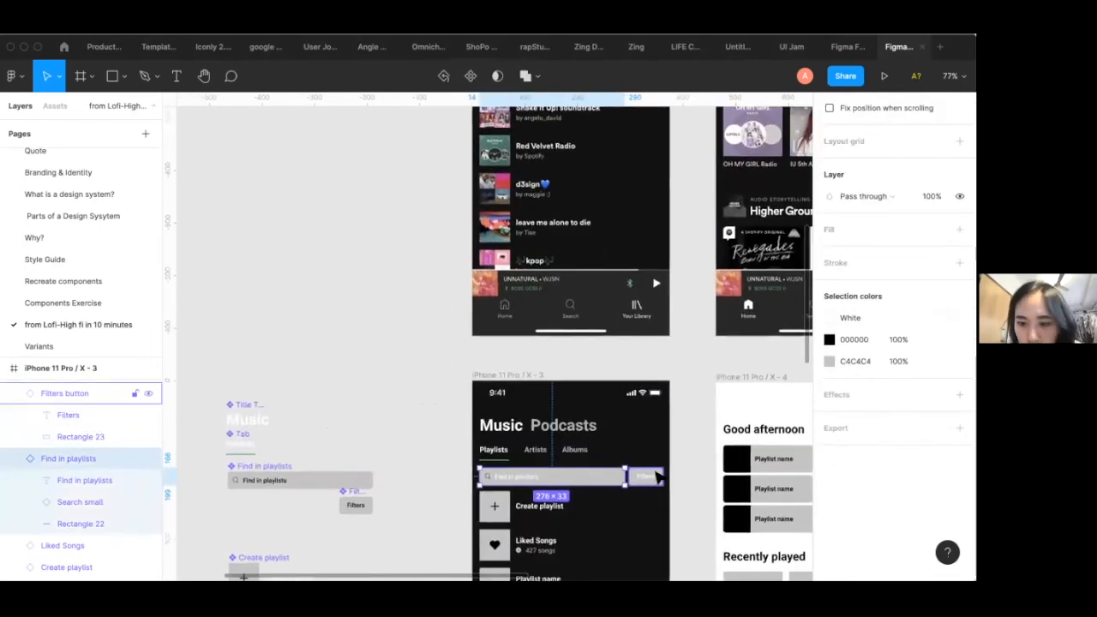
double_click(595, 485)
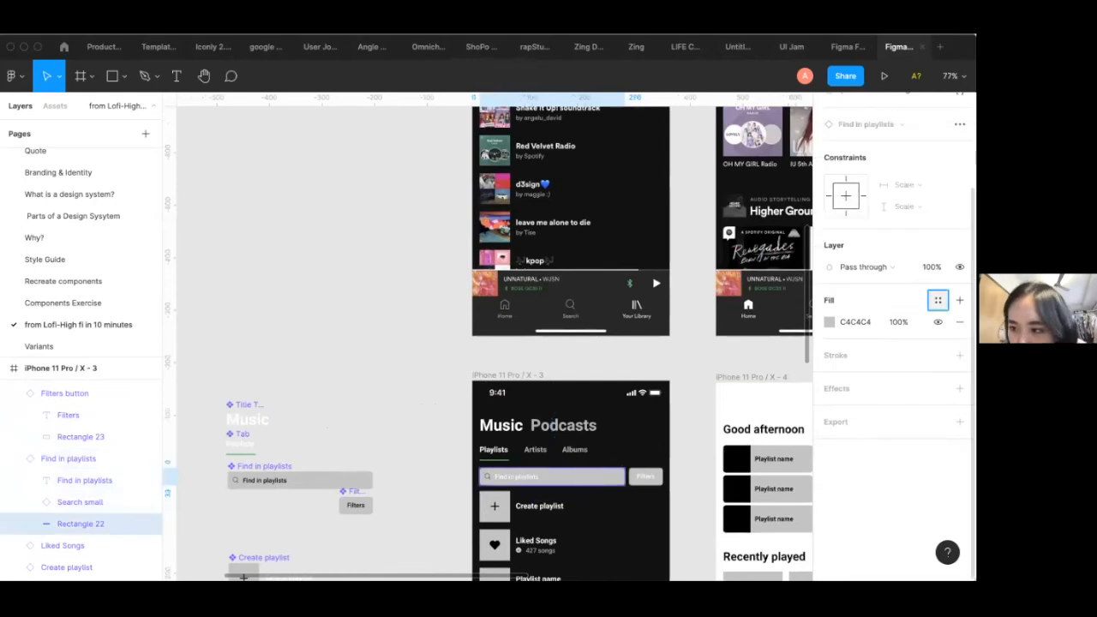
left_click(937, 300)
left_click(869, 423)
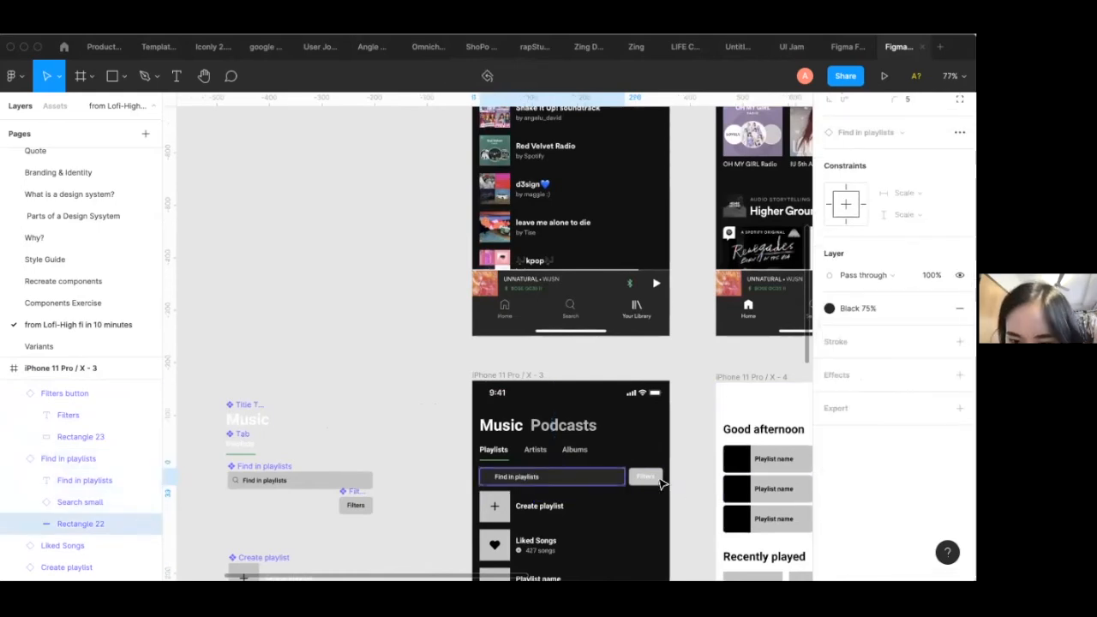
Apply the Black 75% colour style to the background rectangle of the Filters button in the iPhone 11 Pro / X - 3 frame
left_click(659, 478)
double_click(653, 477)
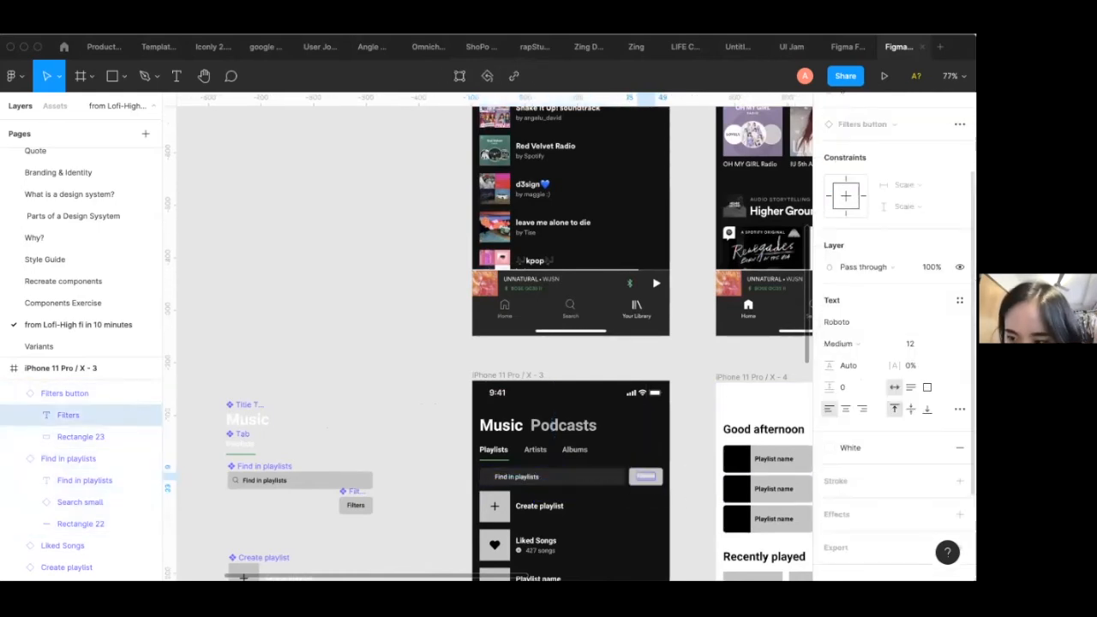
key("Return")
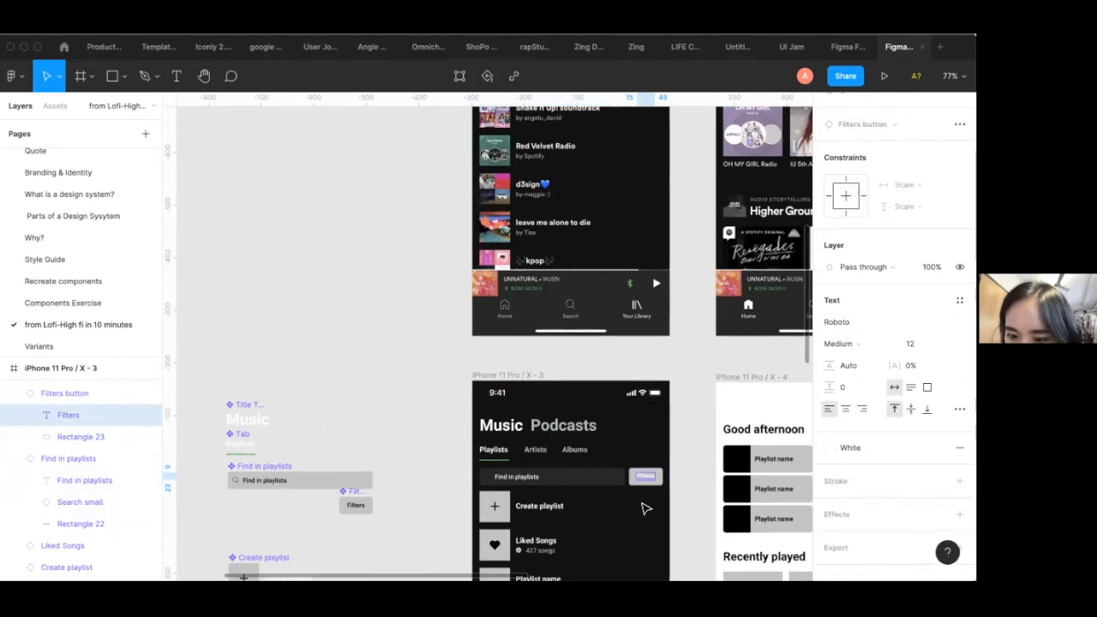
scroll(646, 508, "up", 5)
left_click(676, 460)
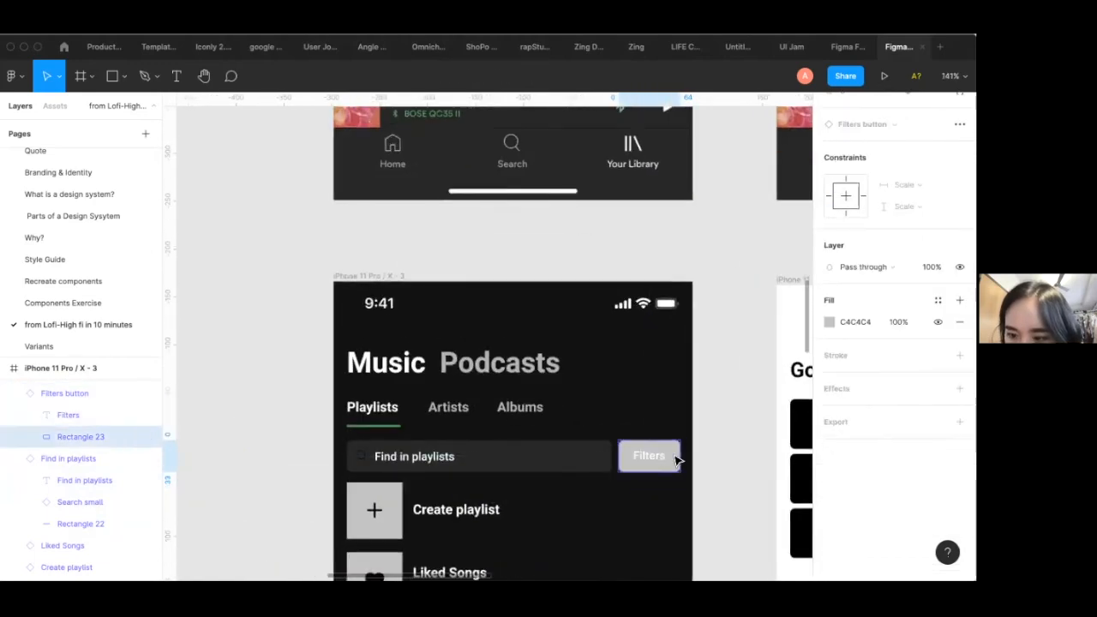
left_click(937, 300)
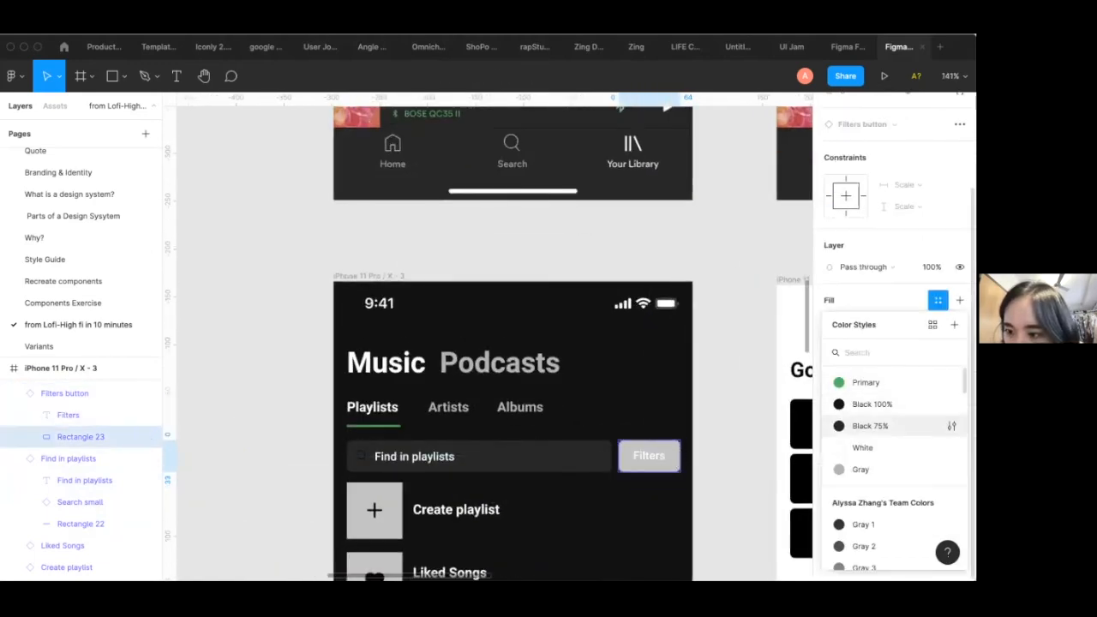
left_click(870, 426)
scroll(700, 504, "down", 3)
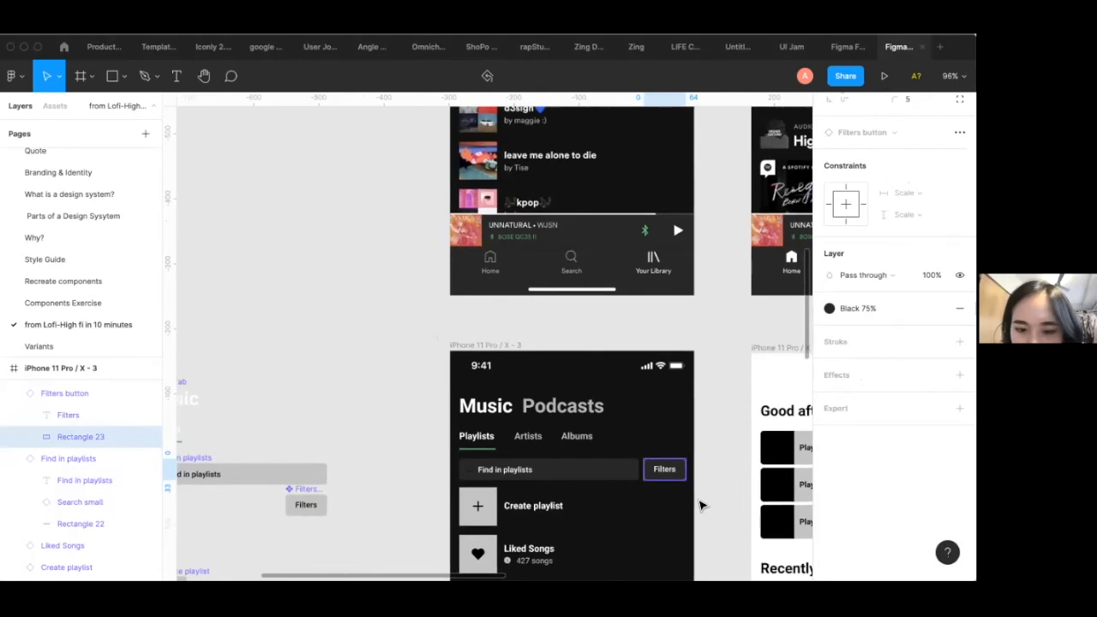
Apply the Primary colour style to the grey circle of the download icon beside "427 songs" in the iPhone 11 Pro / X - 3 frame
scroll(699, 503, "down", 3)
scroll(698, 502, "up", 2)
scroll(701, 505, "down", 5)
left_click(529, 448)
scroll(531, 448, "up", 4)
double_click(534, 443)
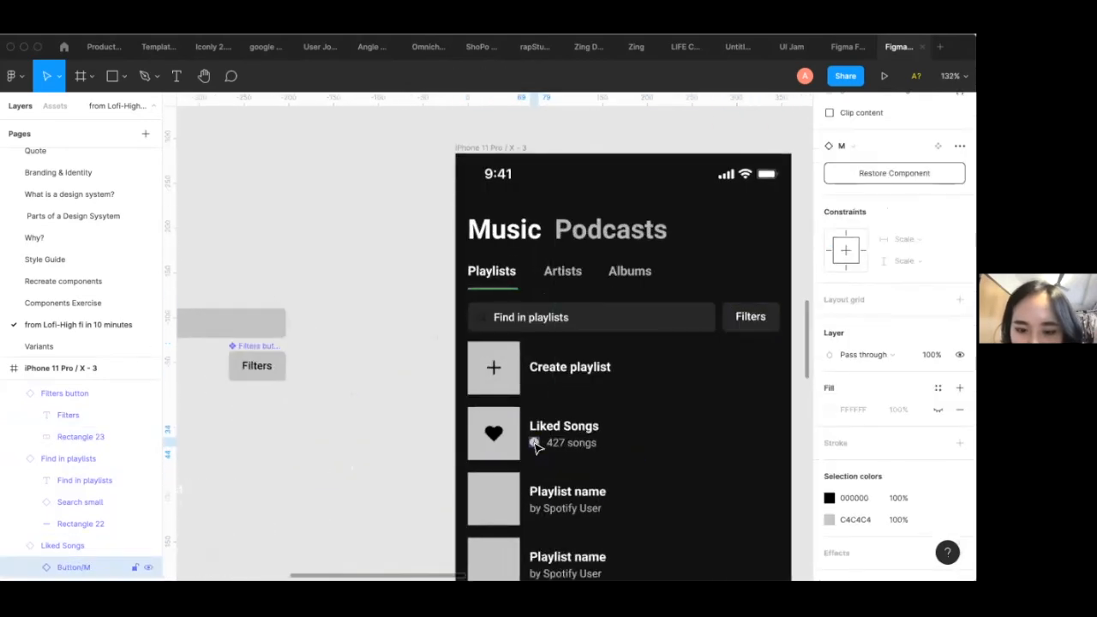
scroll(535, 443, "down", 5)
scroll(536, 445, "up", 5)
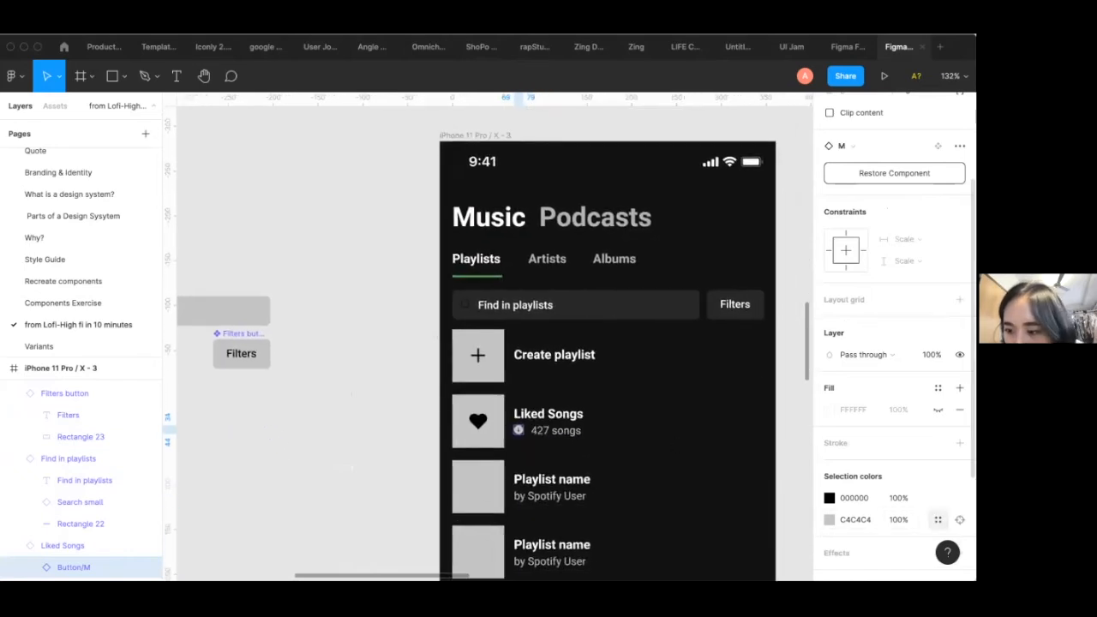
left_click(937, 519)
left_click(748, 384)
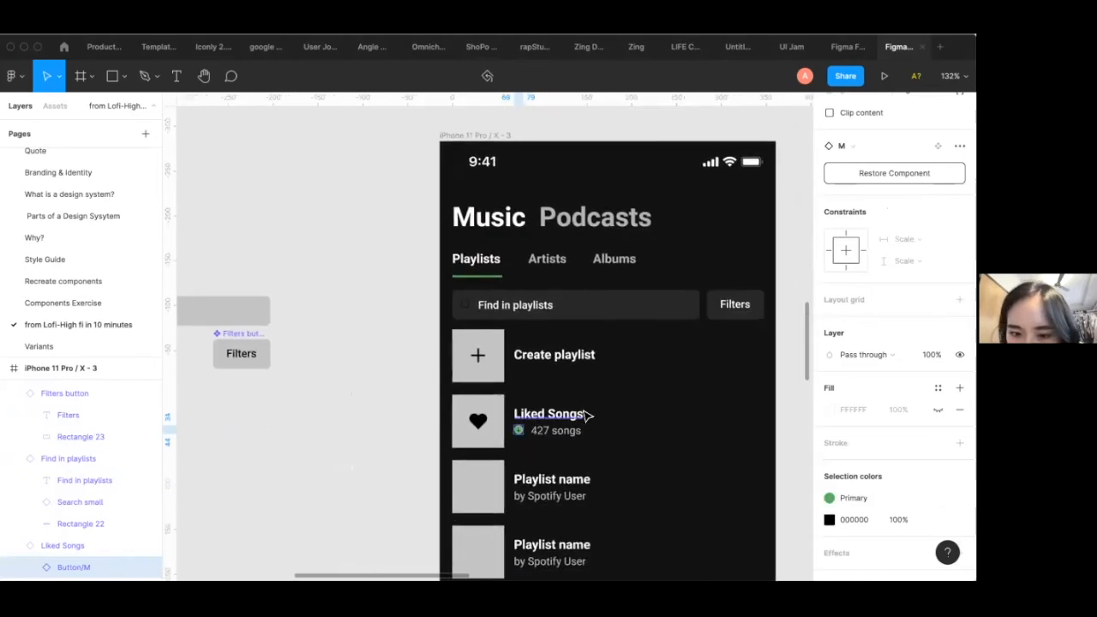
Apply the White colour style to the stroke and fill of the Liked Songs heart icon in the iPhone 11 Pro / X - 3 frame
scroll(587, 416, "down", 5)
scroll(587, 416, "up", 5)
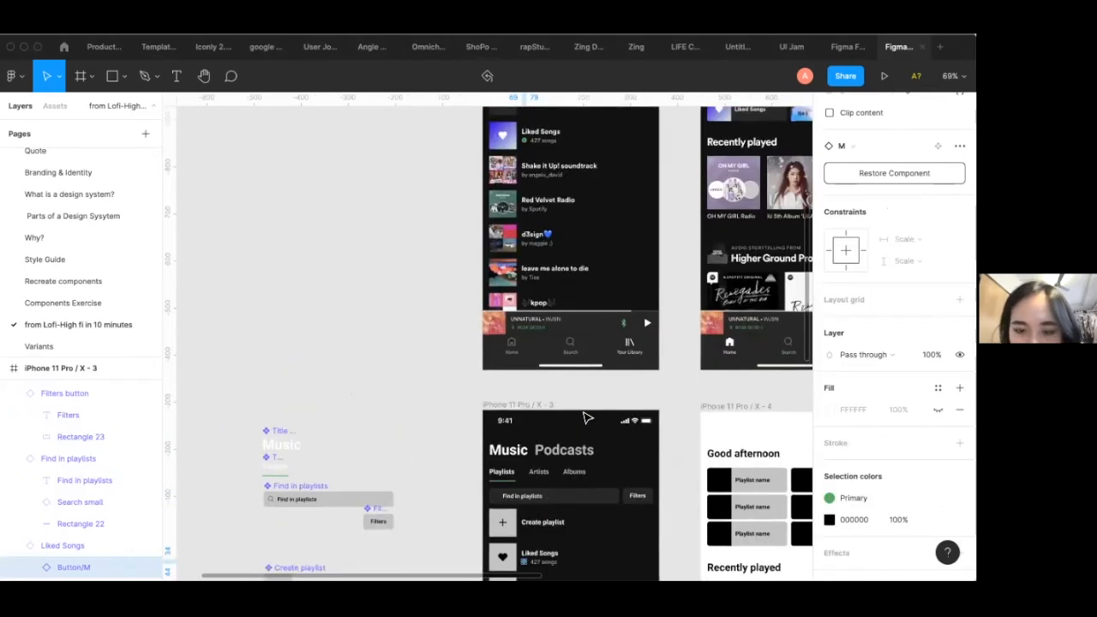
scroll(588, 417, "down", 5)
scroll(588, 417, "up", 3)
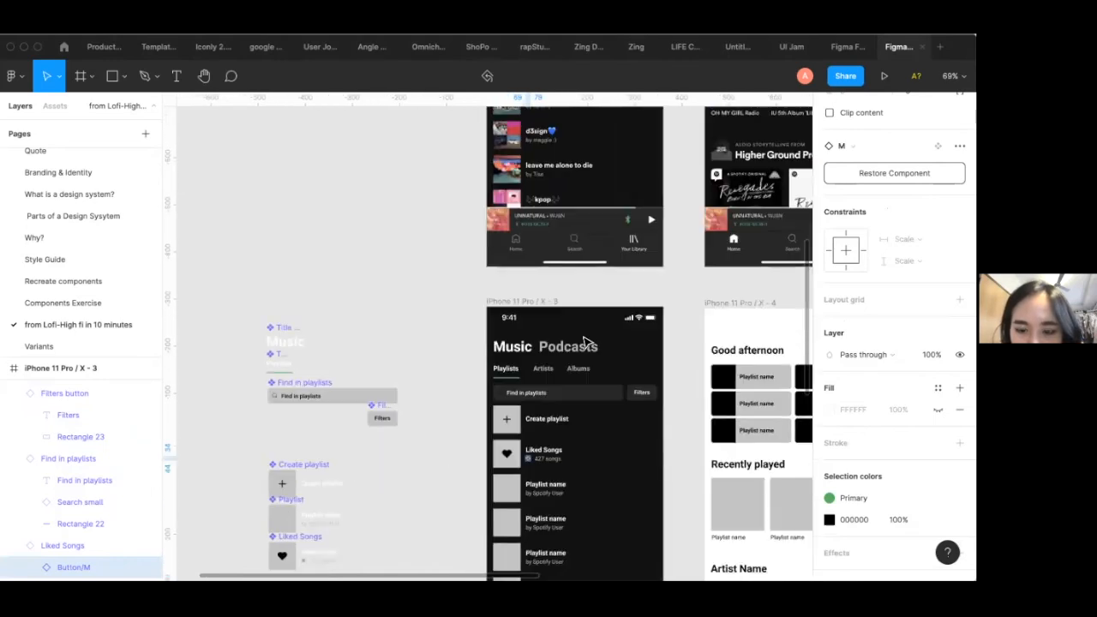
scroll(586, 376, "down", 3)
scroll(600, 385, "up", 6)
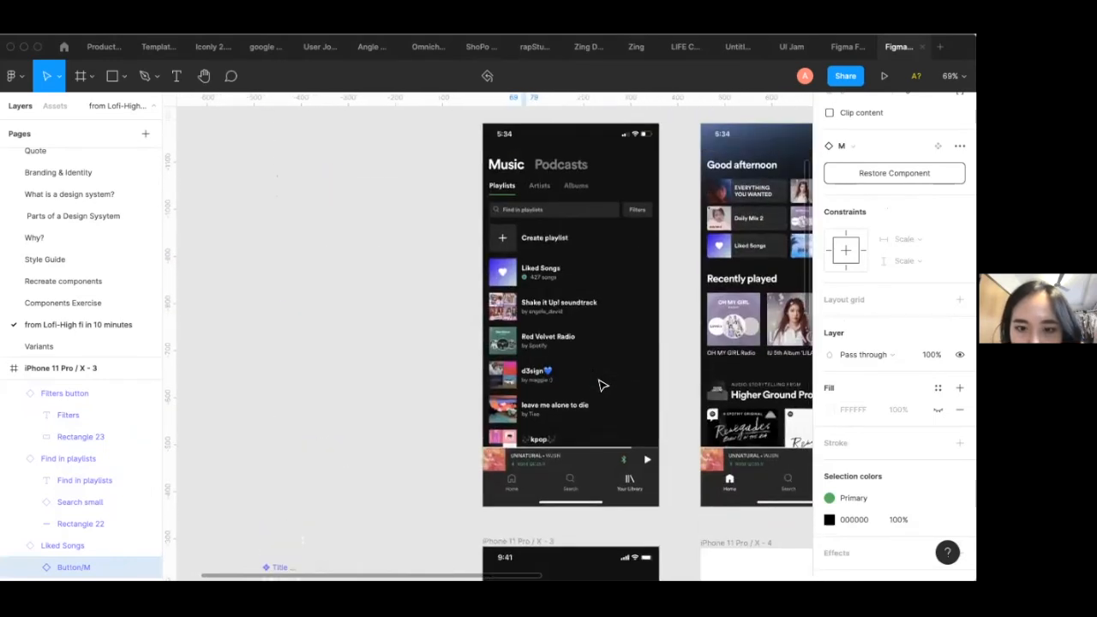
scroll(603, 384, "down", 3)
double_click(540, 469)
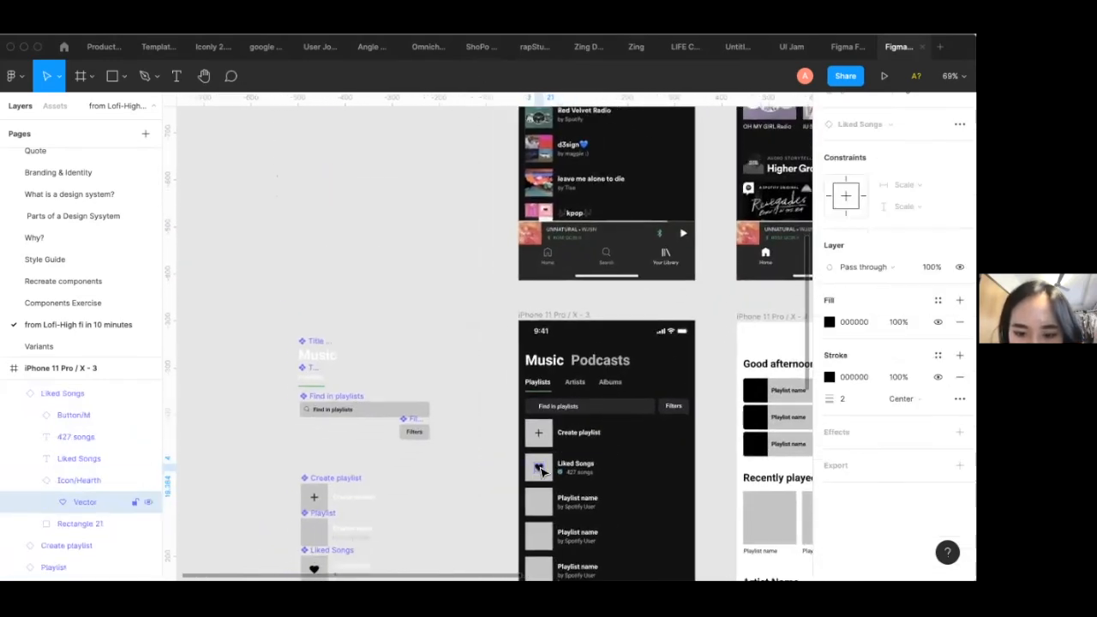
left_click(937, 355)
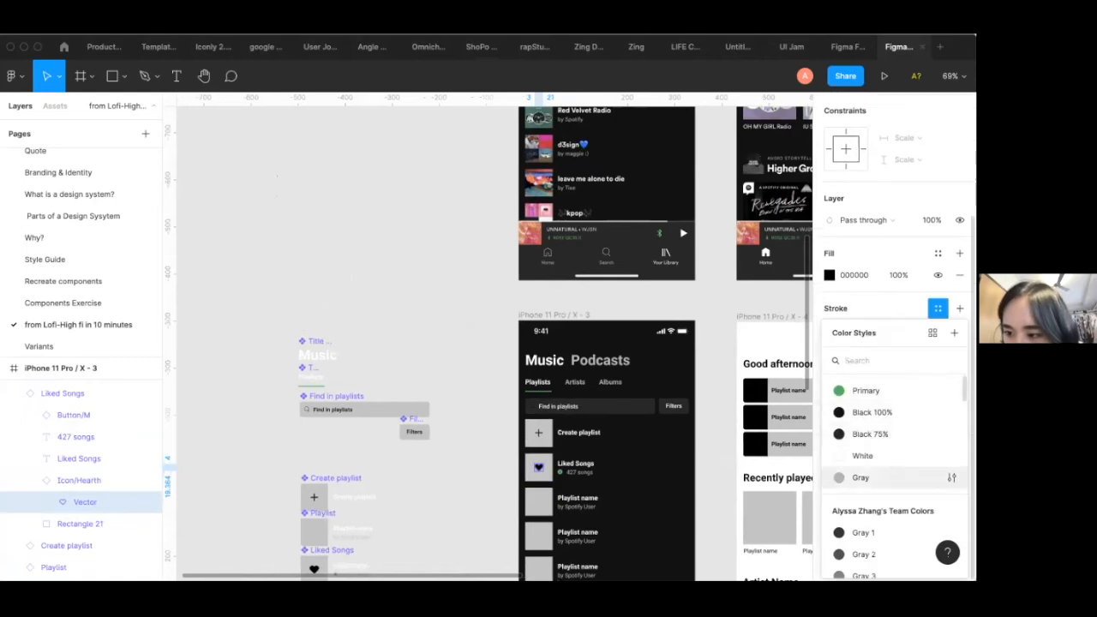
left_click(857, 456)
left_click(938, 275)
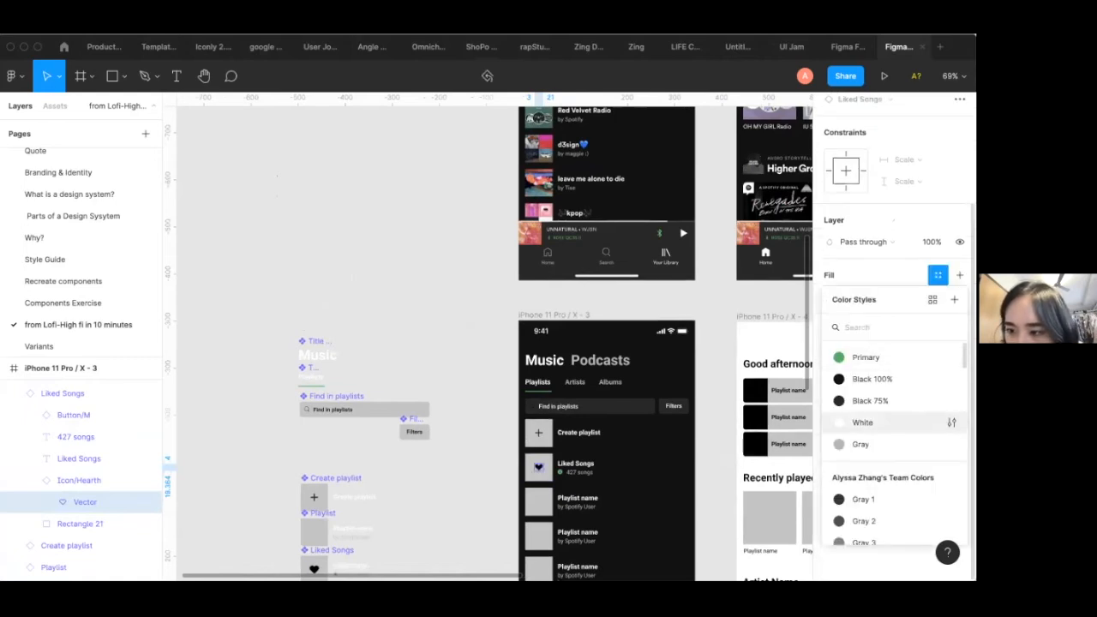
left_click(857, 424)
Compare the playlist thumbnails and navigation bar of the iPhone 11 Pro / X - 3 frame with the reference screen above it
scroll(579, 504, "down", 5)
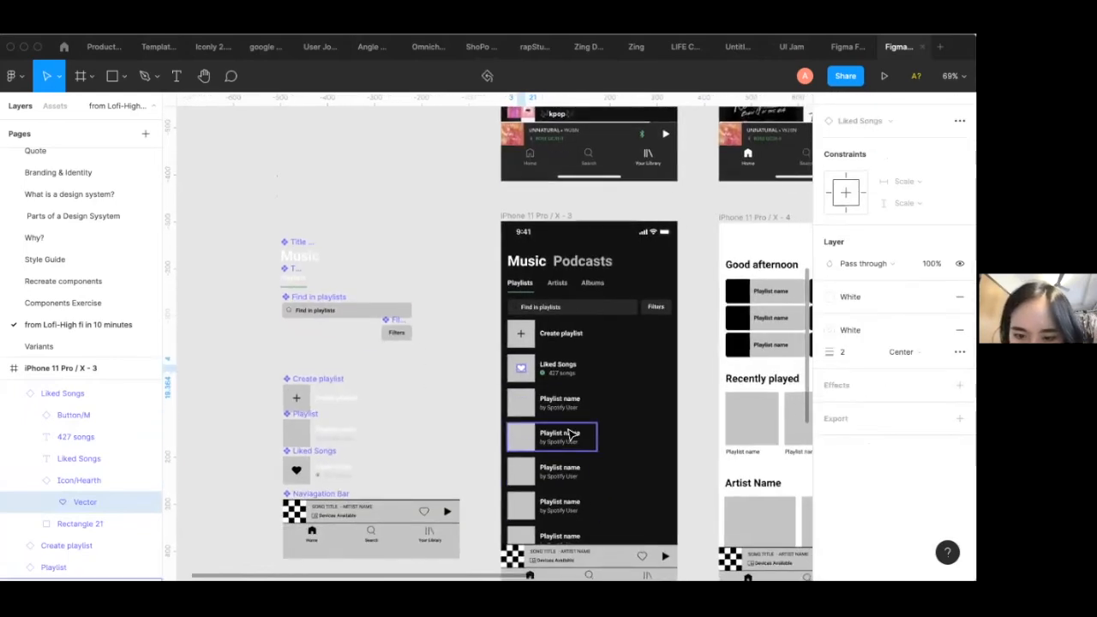
scroll(577, 470, "up", 3)
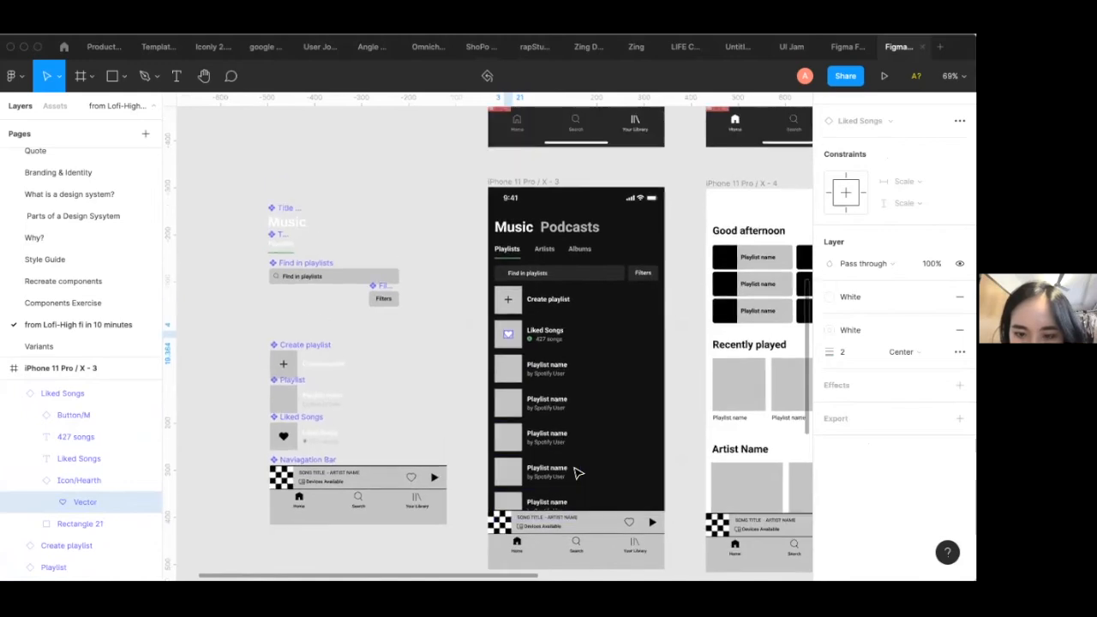
scroll(576, 473, "down", 1)
left_click(491, 367)
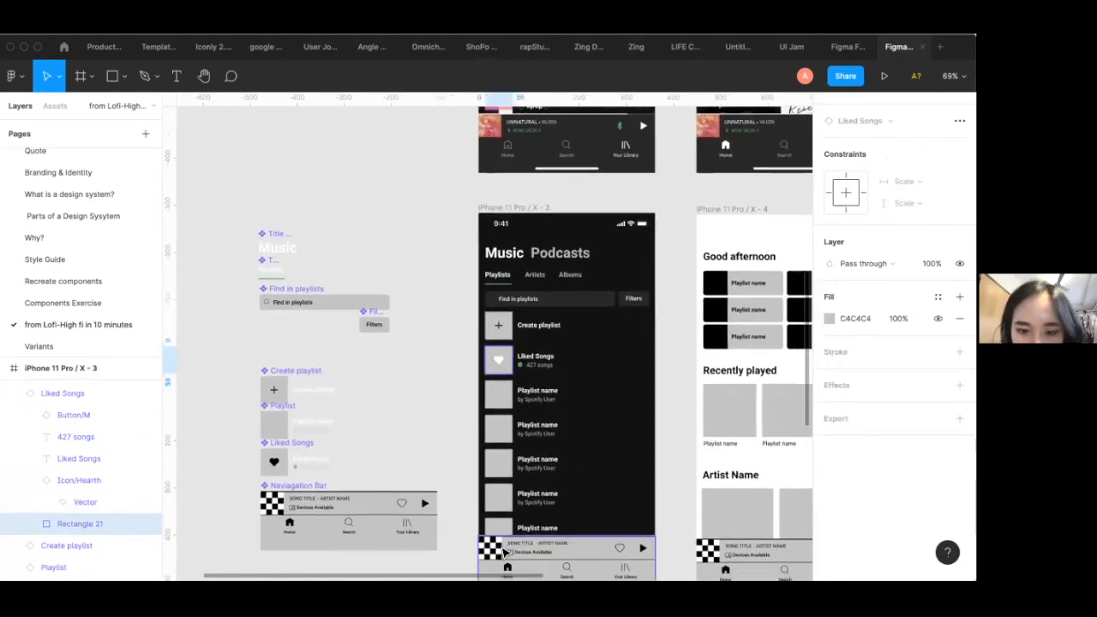
scroll(532, 432, "down", 2)
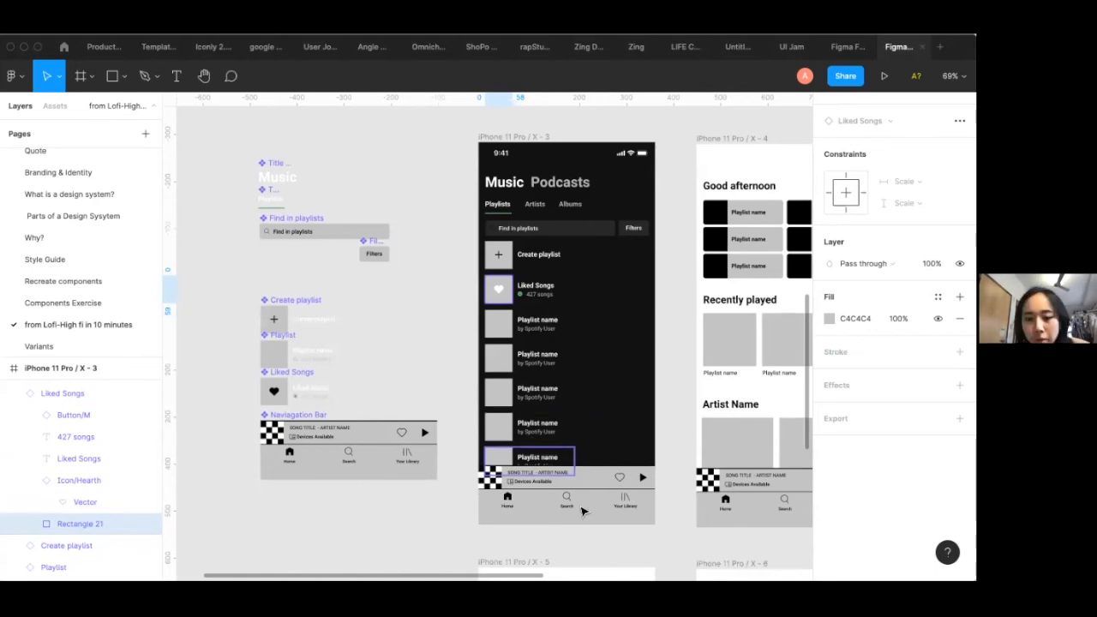
left_click(599, 509)
scroll(601, 514, "up", 3)
scroll(600, 514, "up", 2)
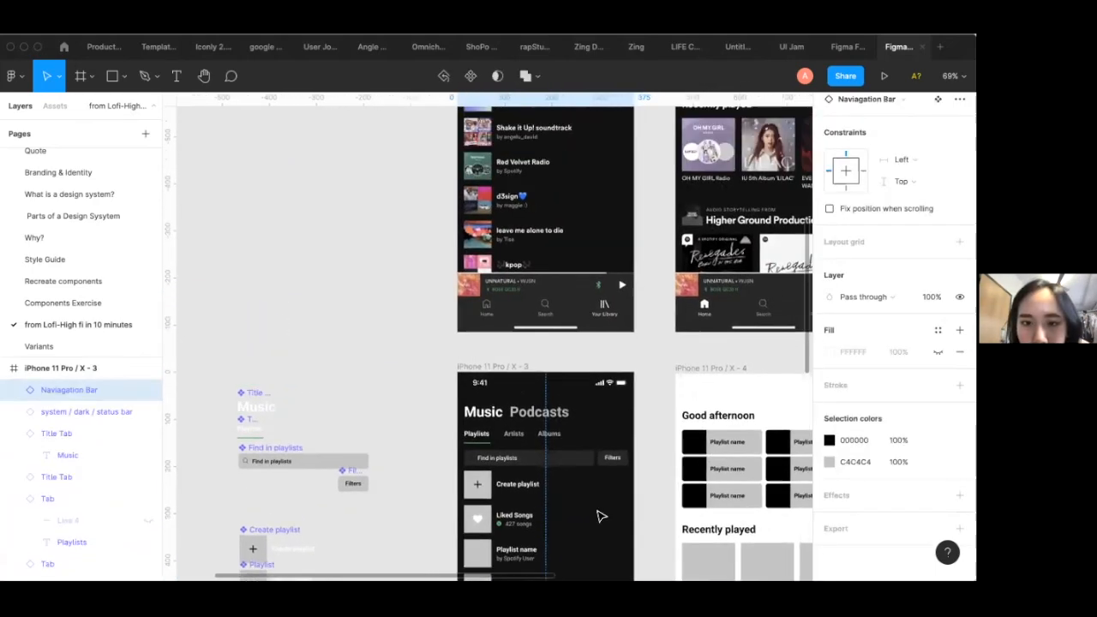
scroll(599, 514, "down", 5)
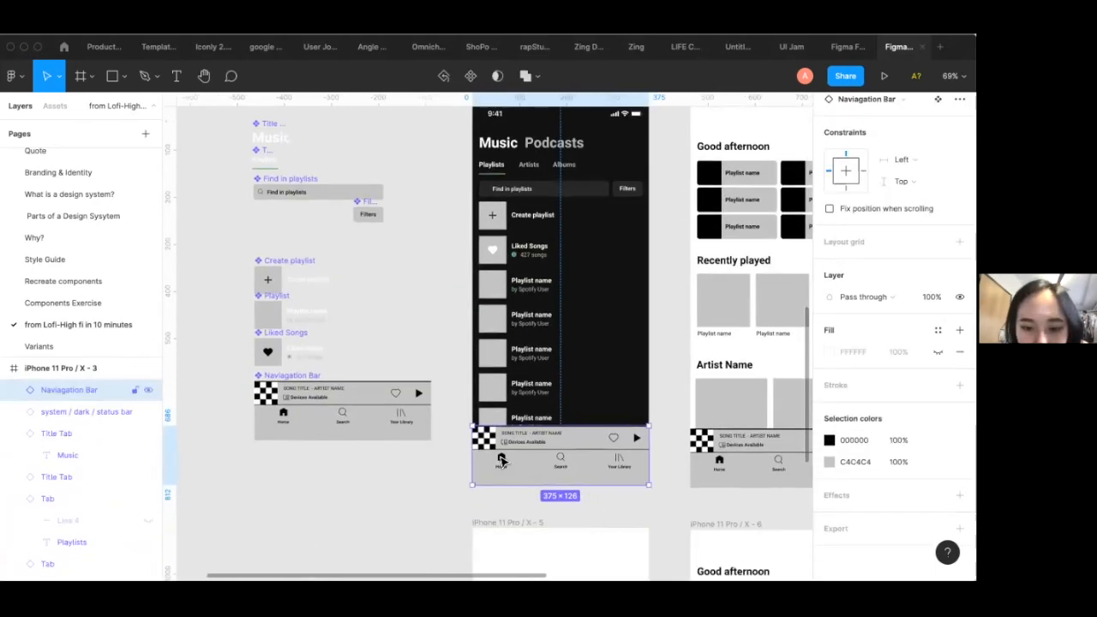
scroll(501, 460, "up", 7)
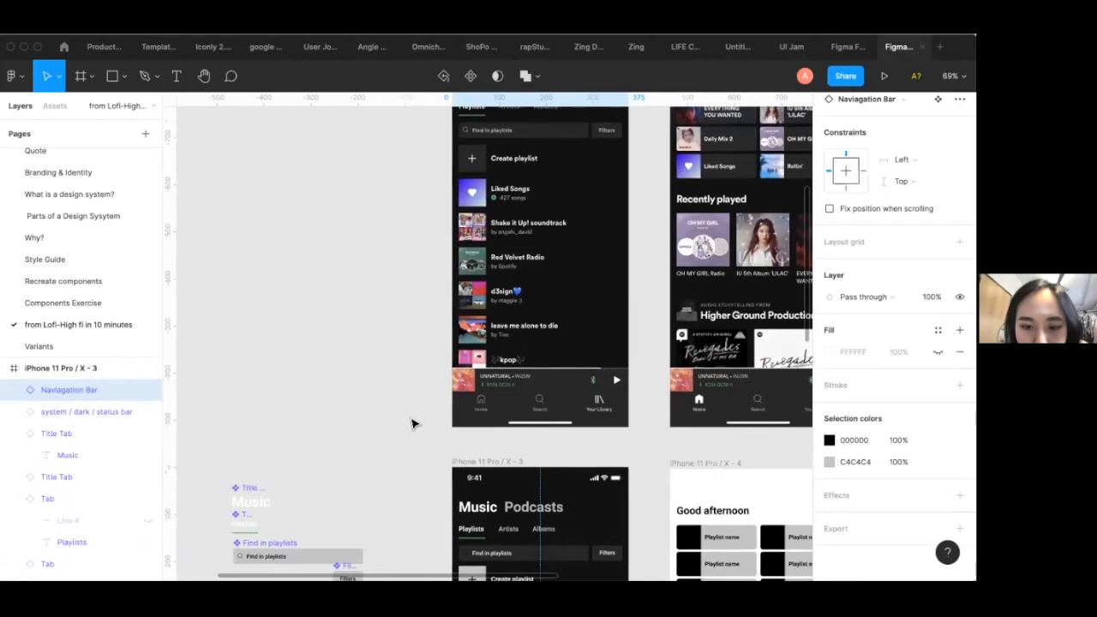
scroll(416, 420, "down", 3)
scroll(454, 480, "down", 3)
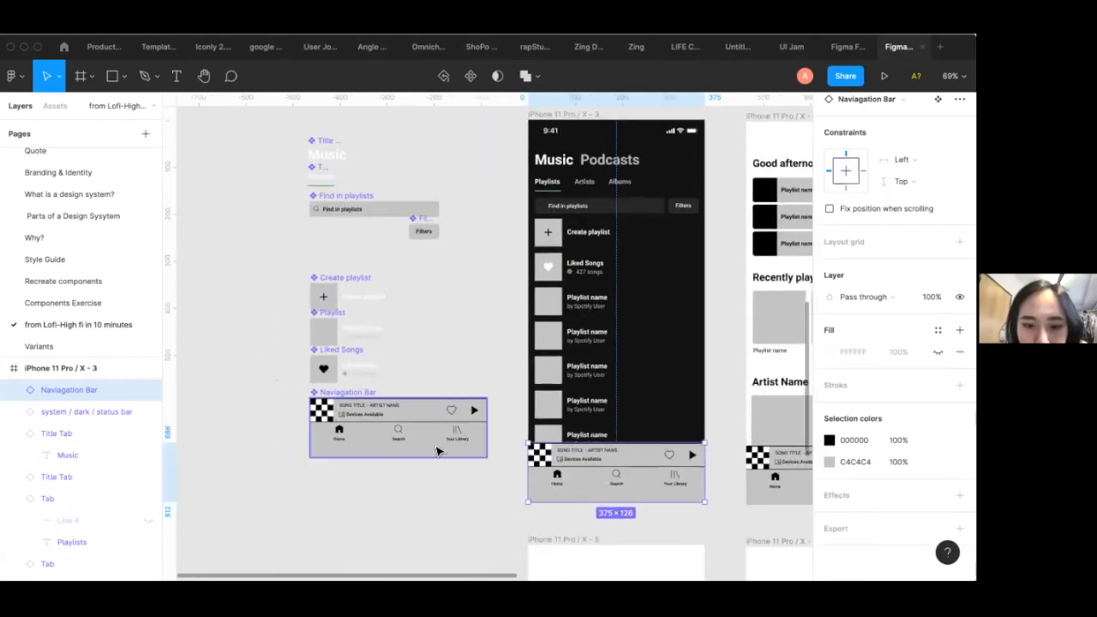
Apply the Black 75% colour style to the grey background of the Naviagation Bar main component
left_click(440, 449)
scroll(436, 452, "up", 5)
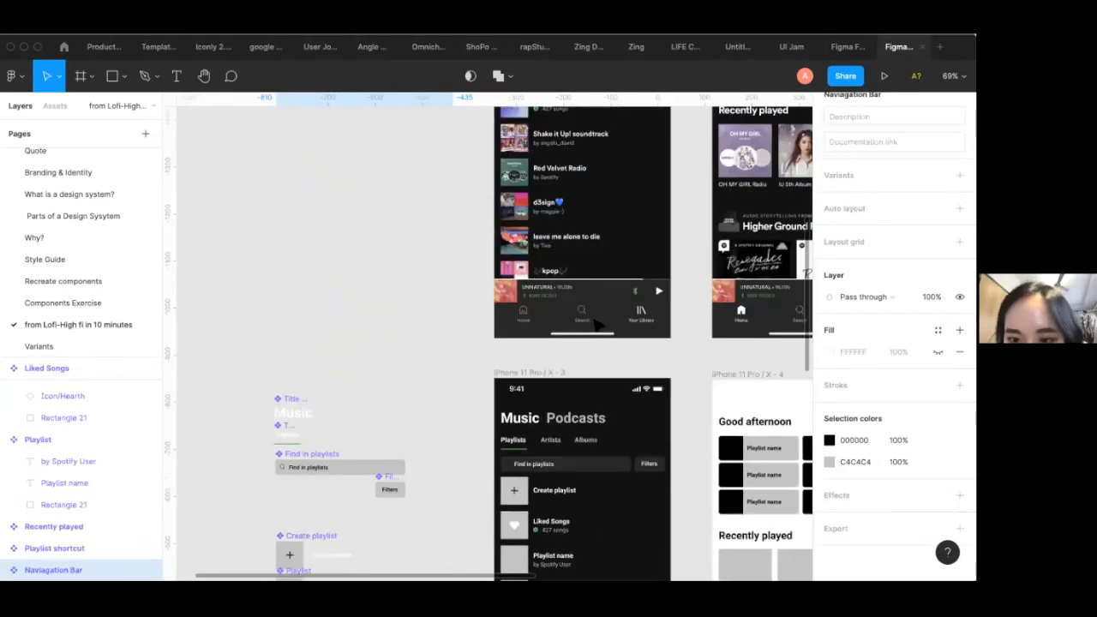
scroll(603, 253, "up", 5)
scroll(665, 351, "down", 6)
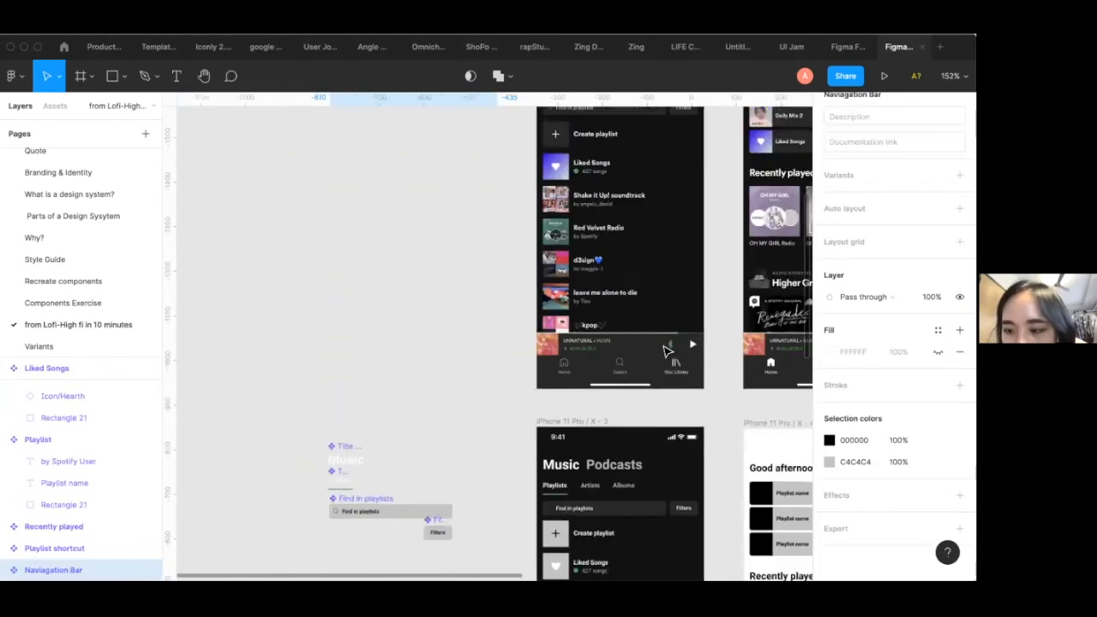
scroll(637, 356, "down", 3)
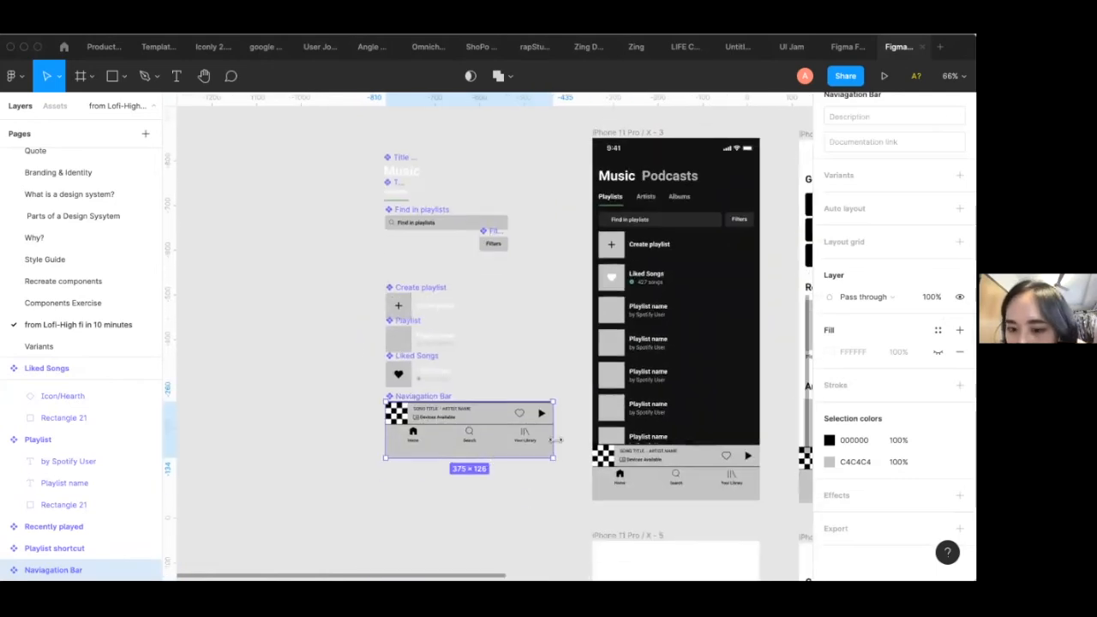
double_click(493, 452)
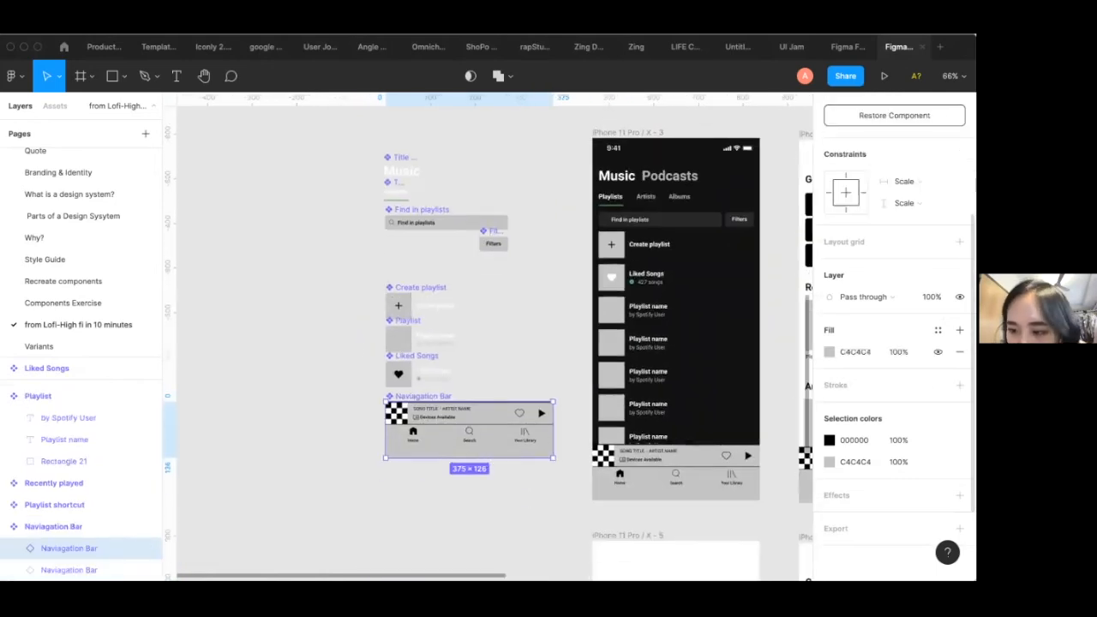
left_click(937, 462)
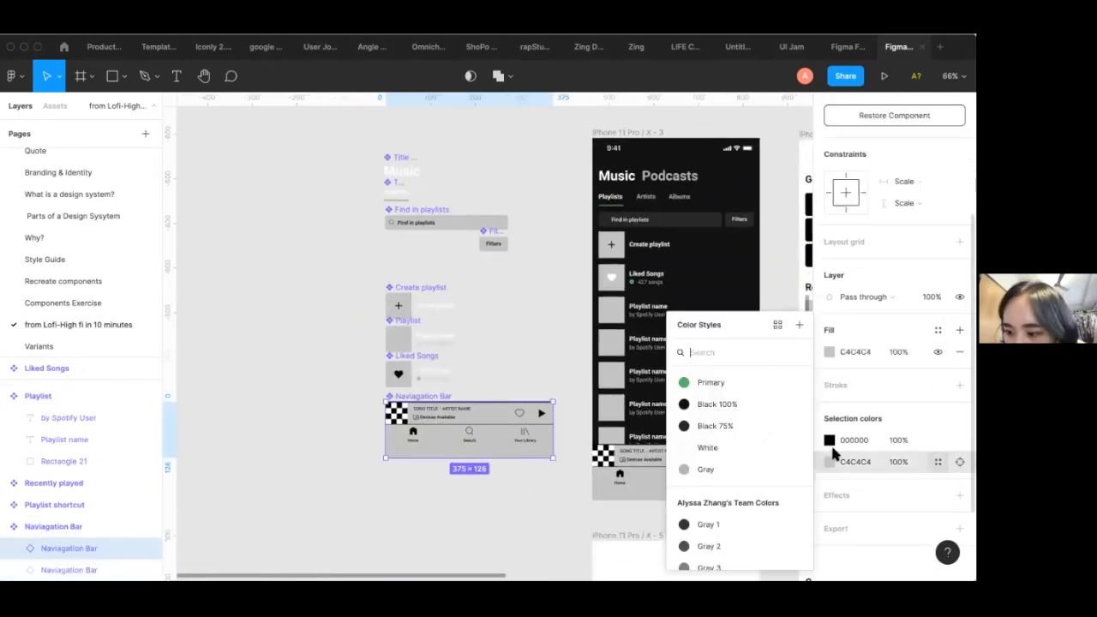
left_click(743, 427)
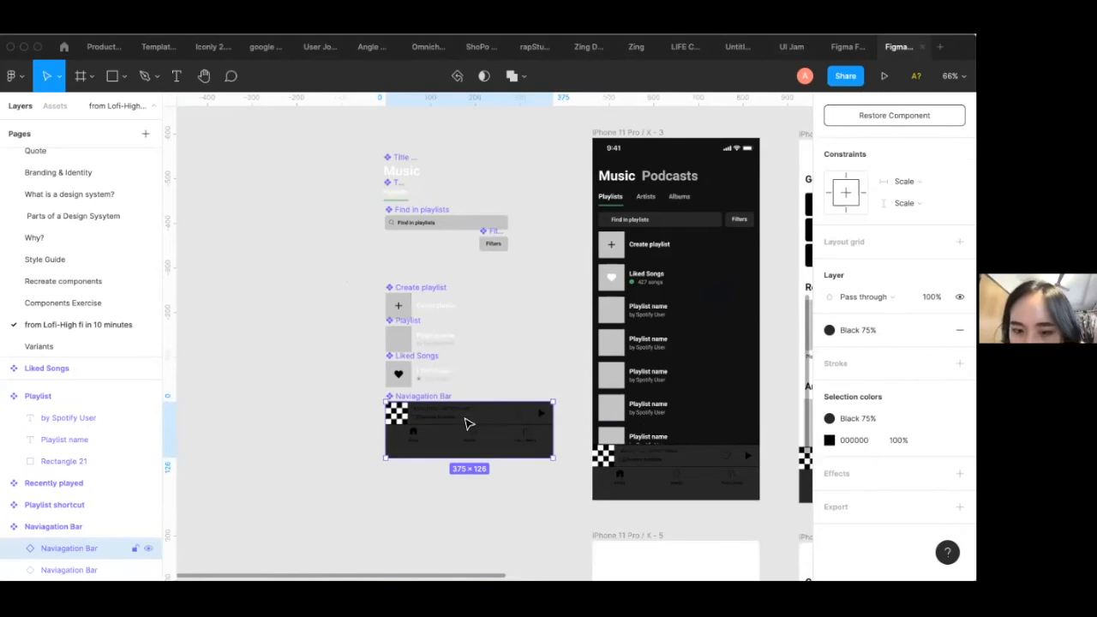
Apply the White colour style to the black icons and text of the Naviagation Bar main component
scroll(460, 415, "up", 9)
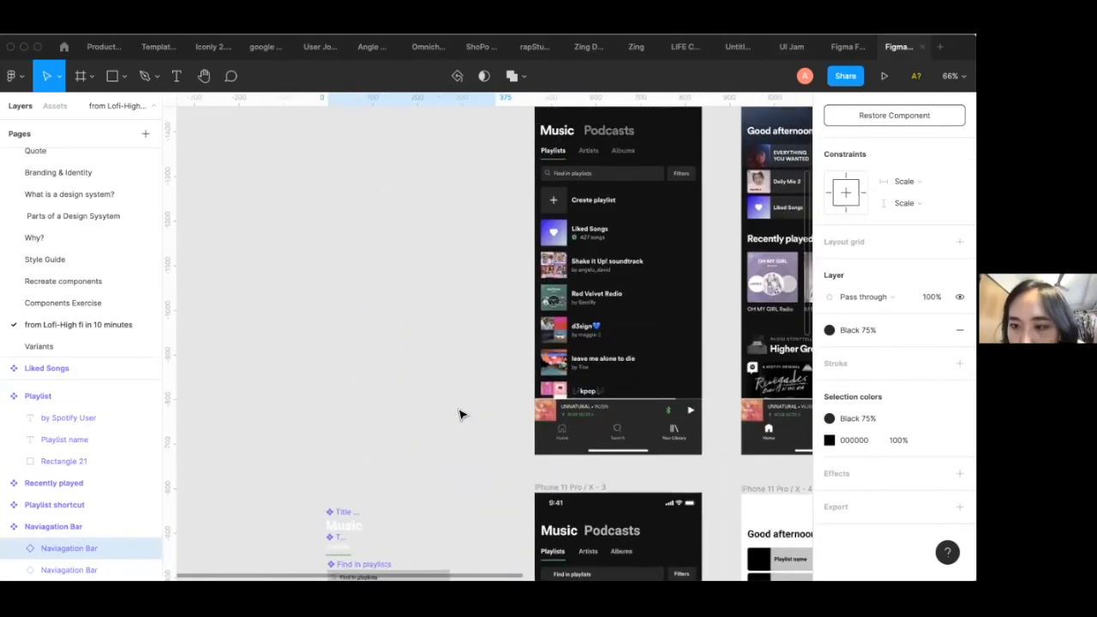
scroll(460, 415, "down", 10)
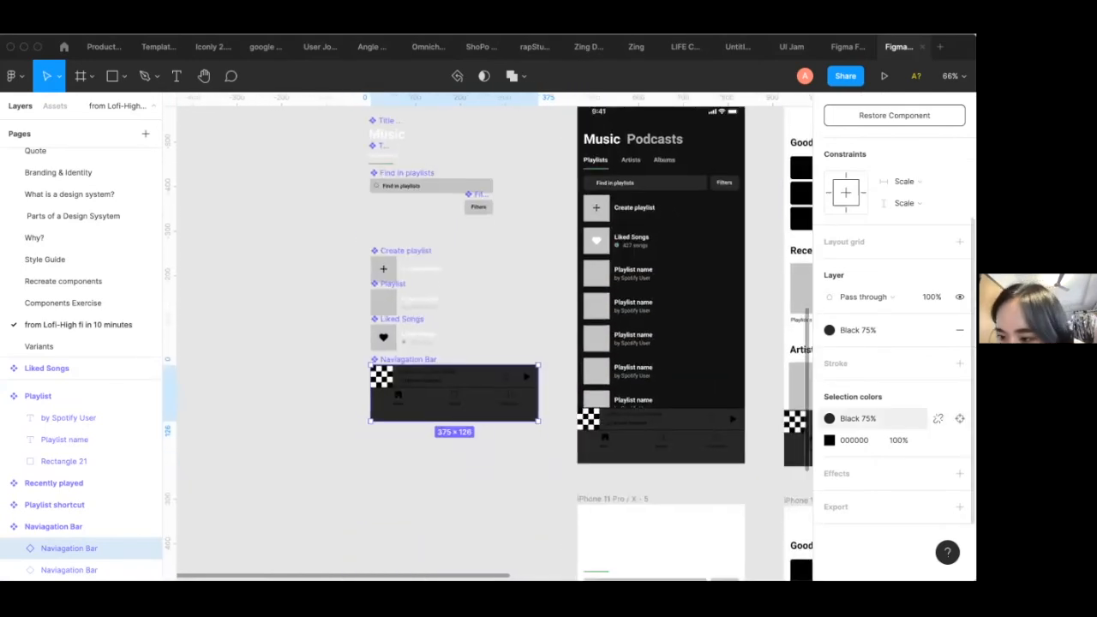
left_click(937, 440)
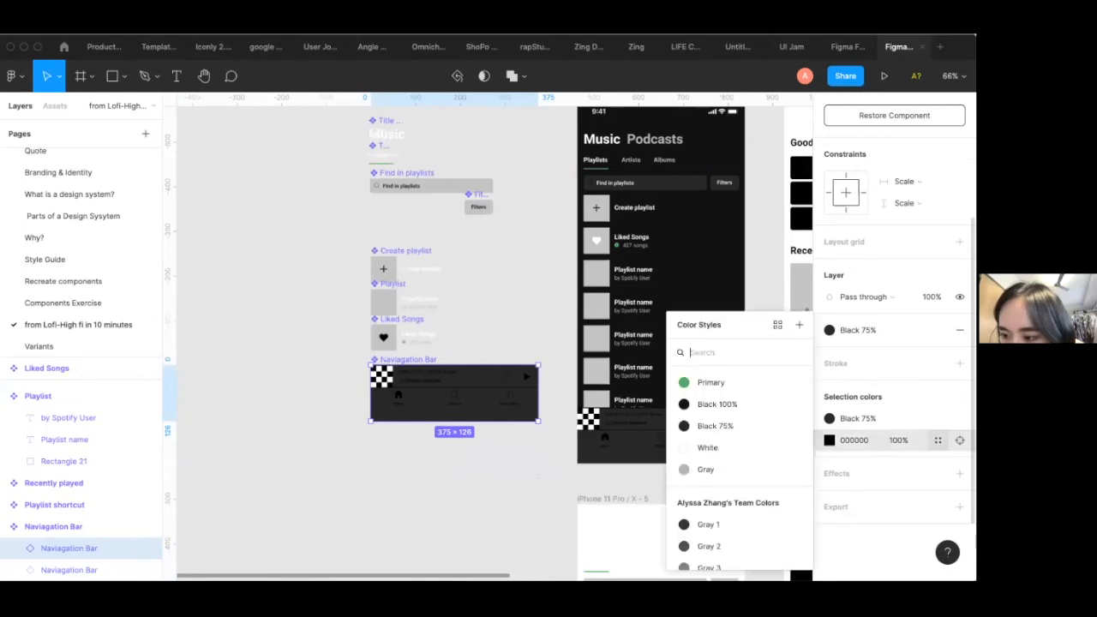
left_click(719, 447)
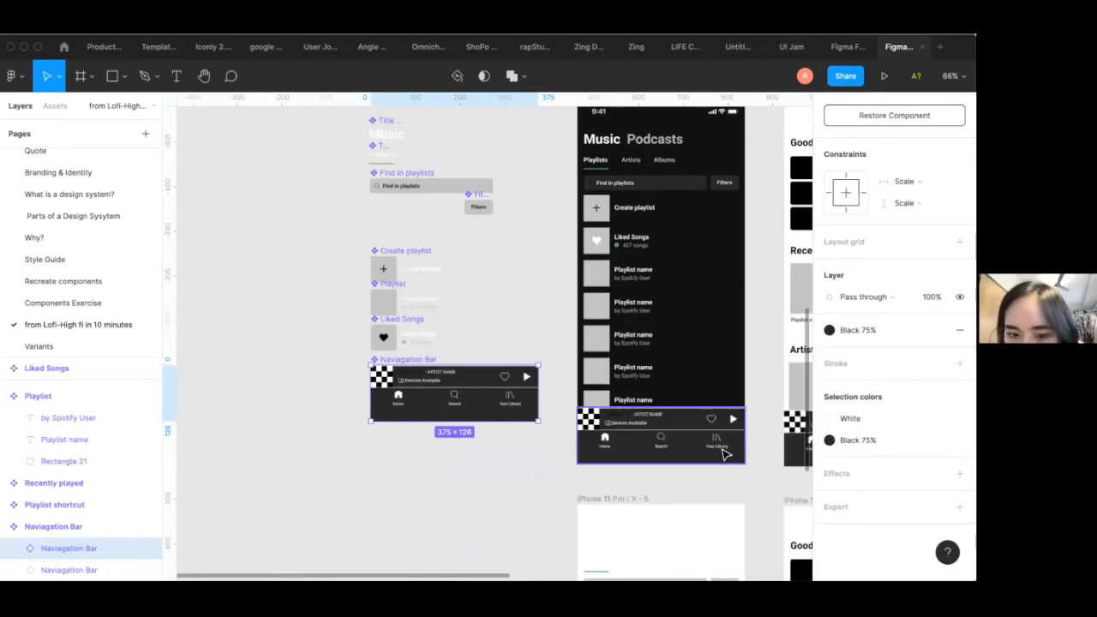
Apply the White colour style to the "SONG TITLE" portion of the song text in the Naviagation Bar main component
double_click(415, 373)
scroll(415, 373, "up", 5)
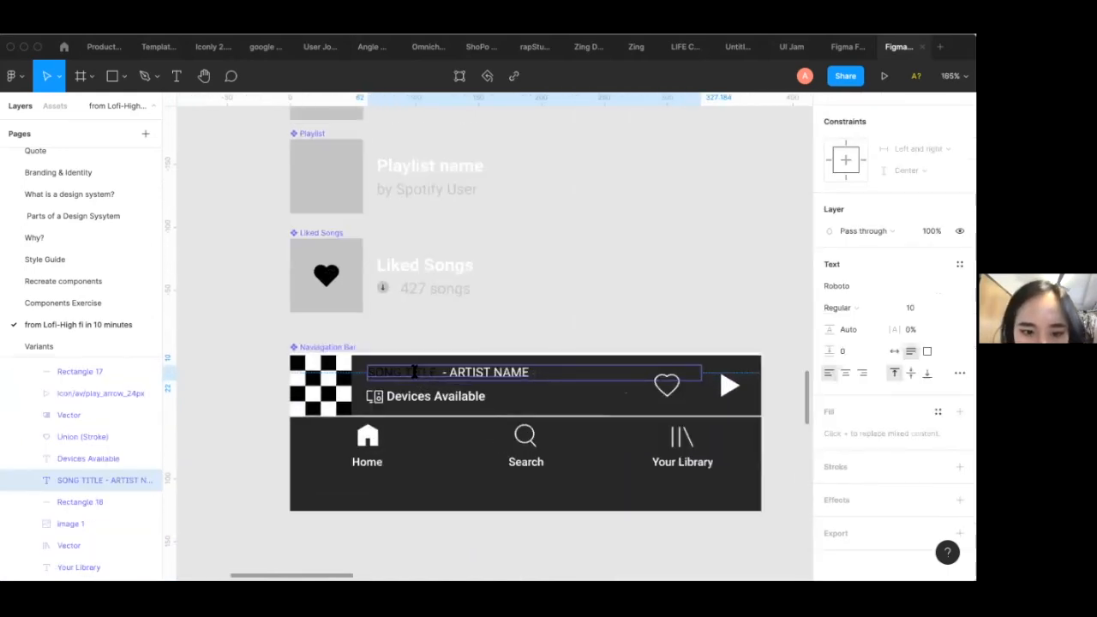
double_click(415, 371)
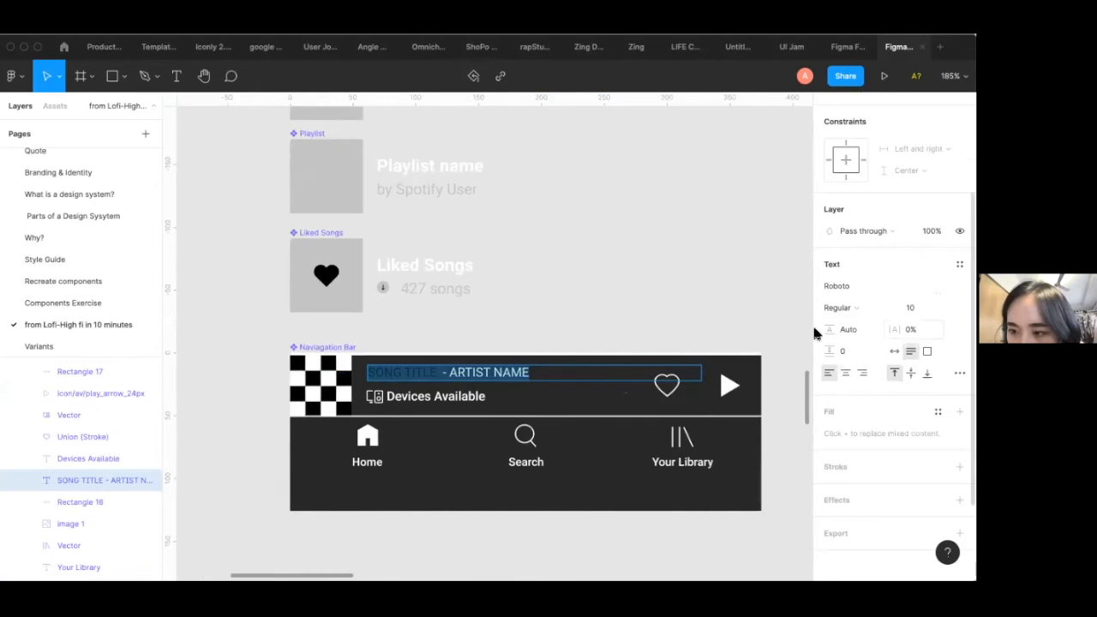
left_click(443, 368)
left_click_drag(435, 372, 369, 373)
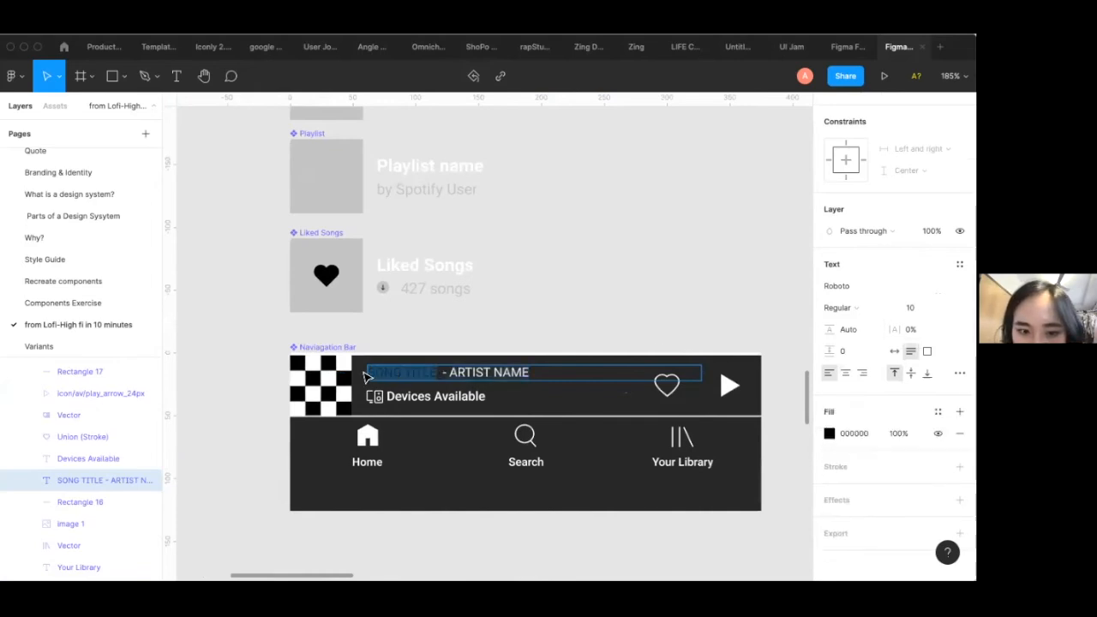
left_click(938, 412)
left_click(862, 456)
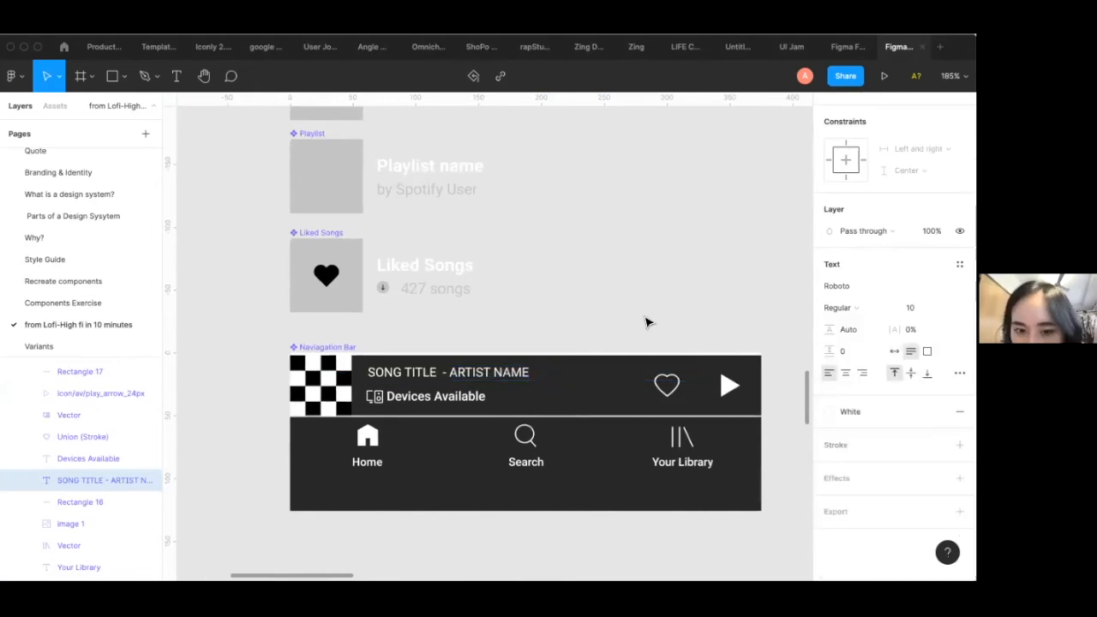
left_click(646, 320)
Apply the Black 100% colour style to the white divider line in the Naviagation Bar main component
scroll(646, 320, "down", 8)
scroll(646, 320, "right", 2)
scroll(720, 428, "up", 4)
scroll(719, 428, "right", 2)
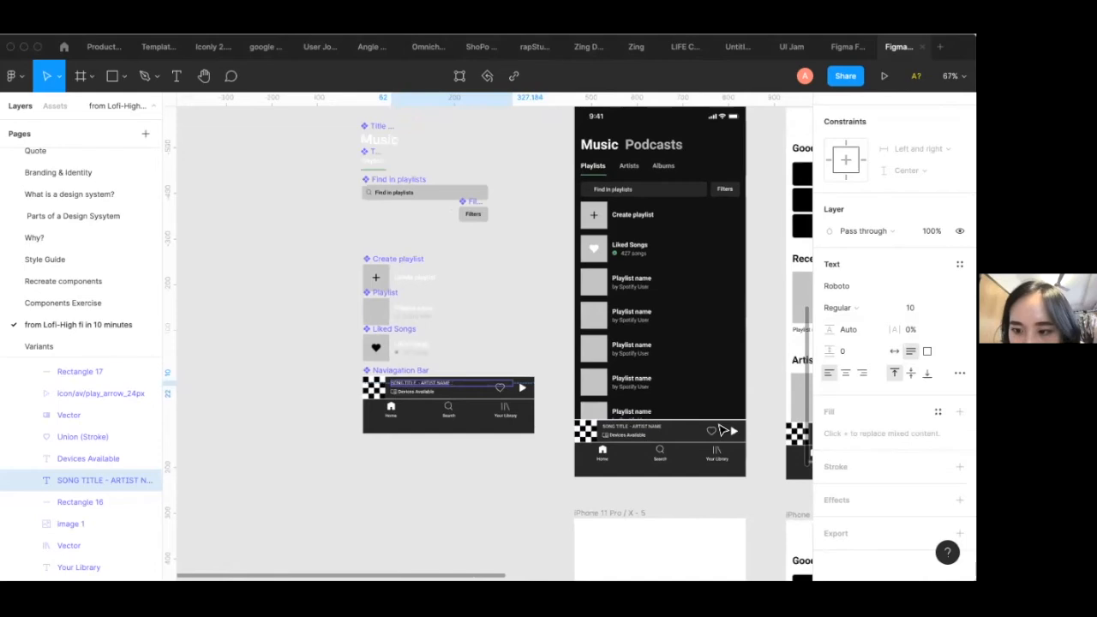
scroll(720, 430, "down", 5)
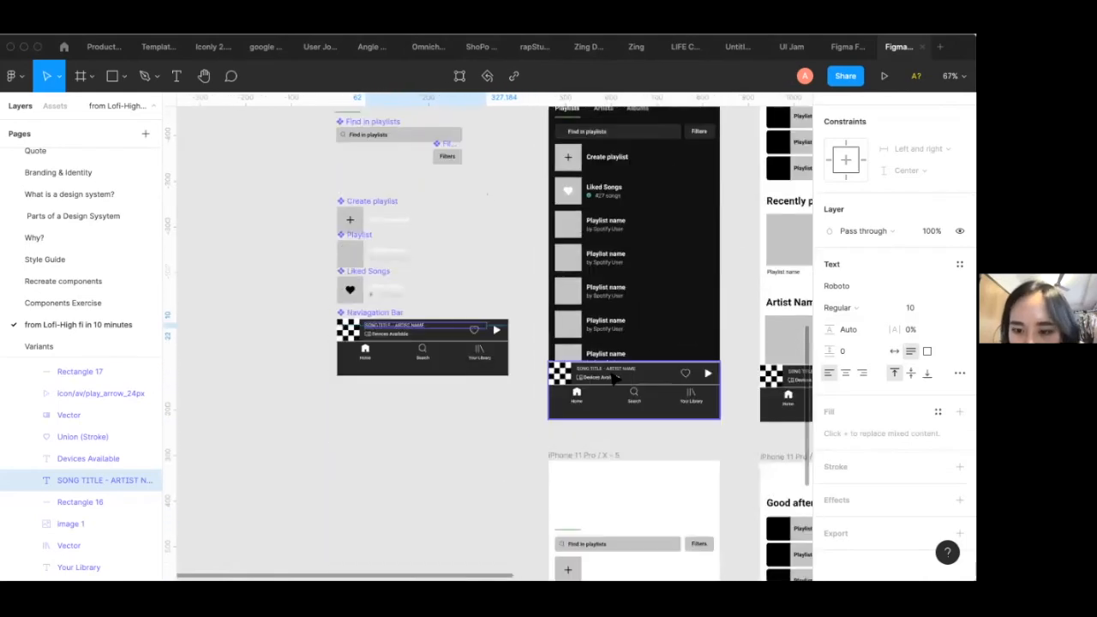
scroll(451, 357, "up", 5)
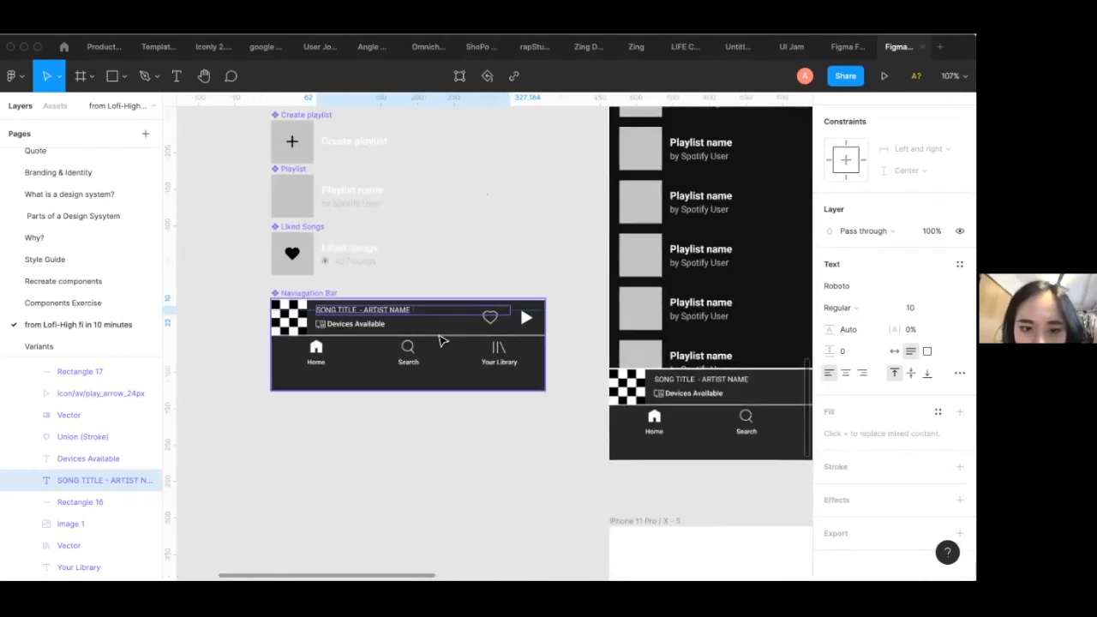
left_click(804, 428)
scroll(638, 293, "down", 3)
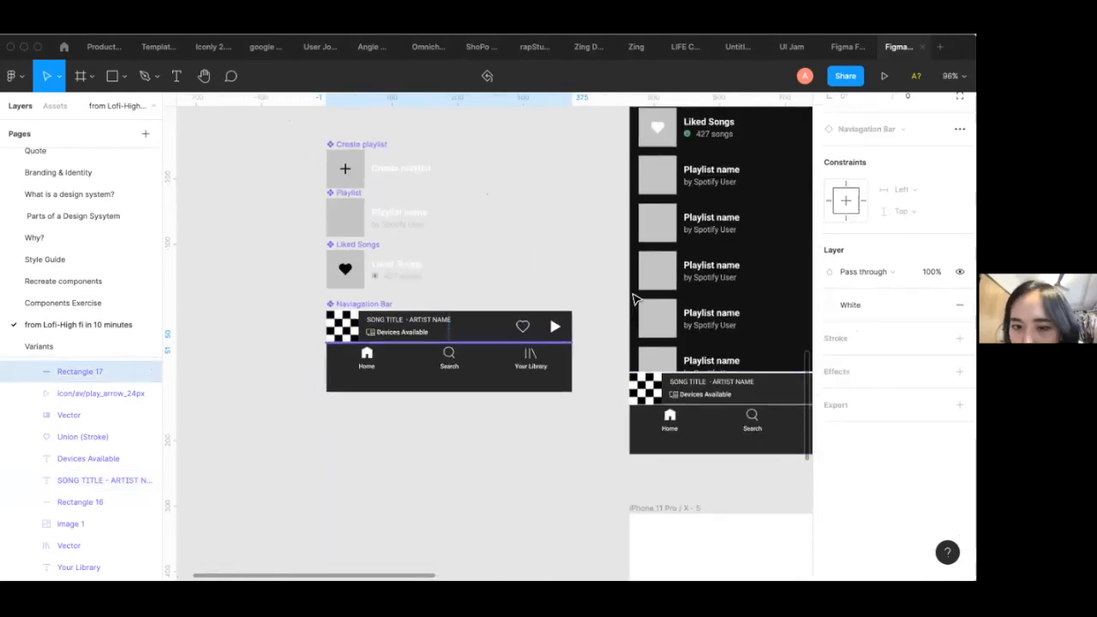
scroll(640, 293, "up", 8)
scroll(638, 293, "down", 8)
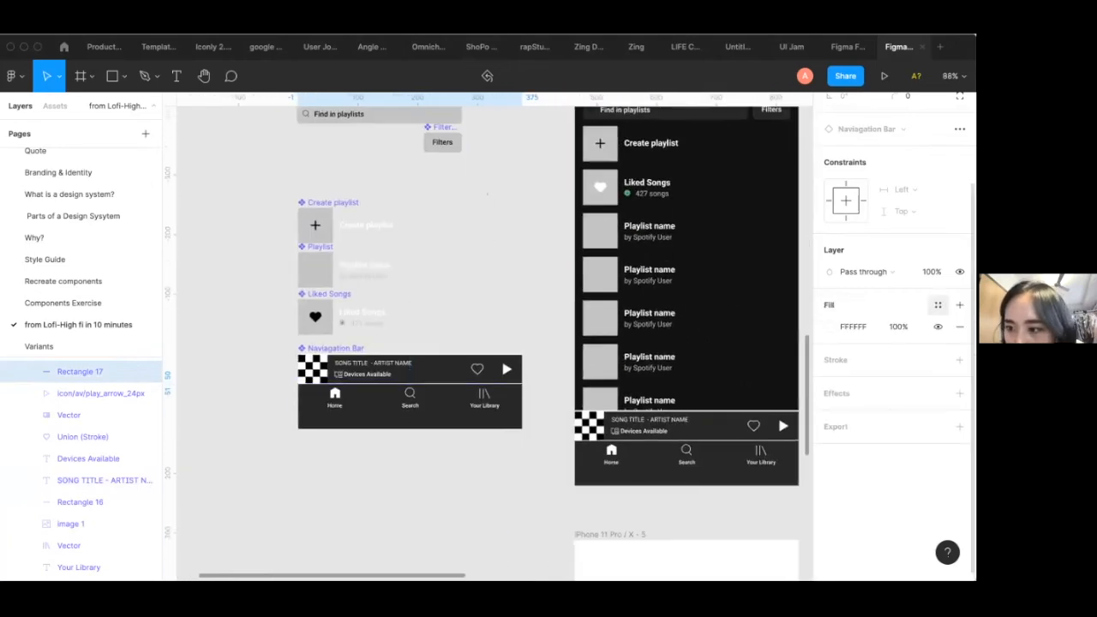
left_click(937, 305)
left_click(871, 409)
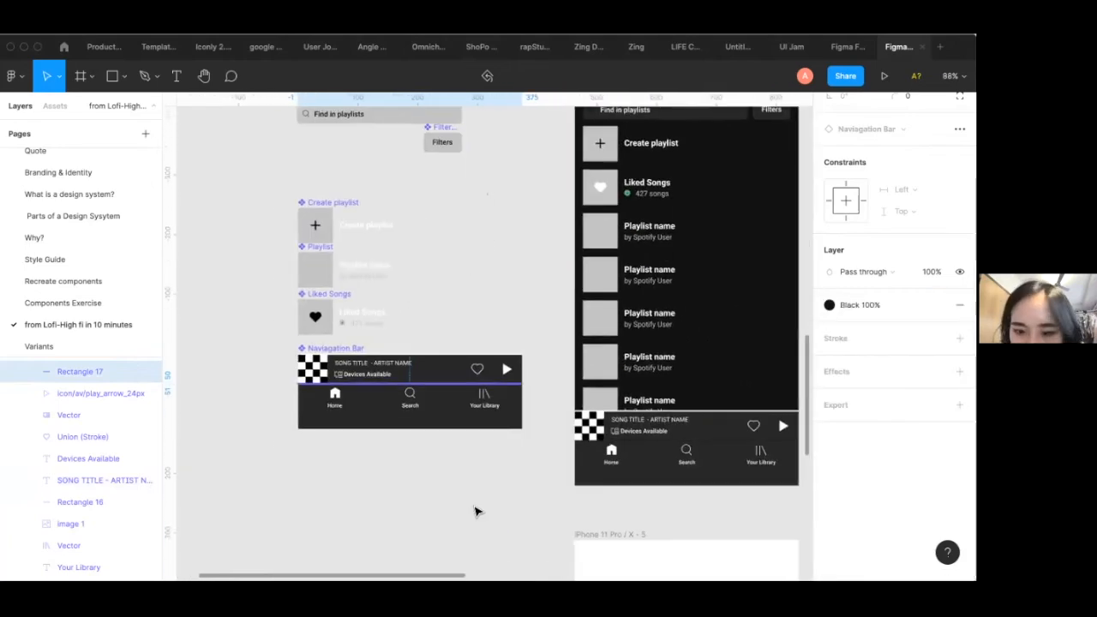
left_click(474, 509)
Apply the White colour style to the search icon of the Find in playlists bar in the iPhone 11 Pro / X - 3 frame
scroll(474, 516, "down", 3)
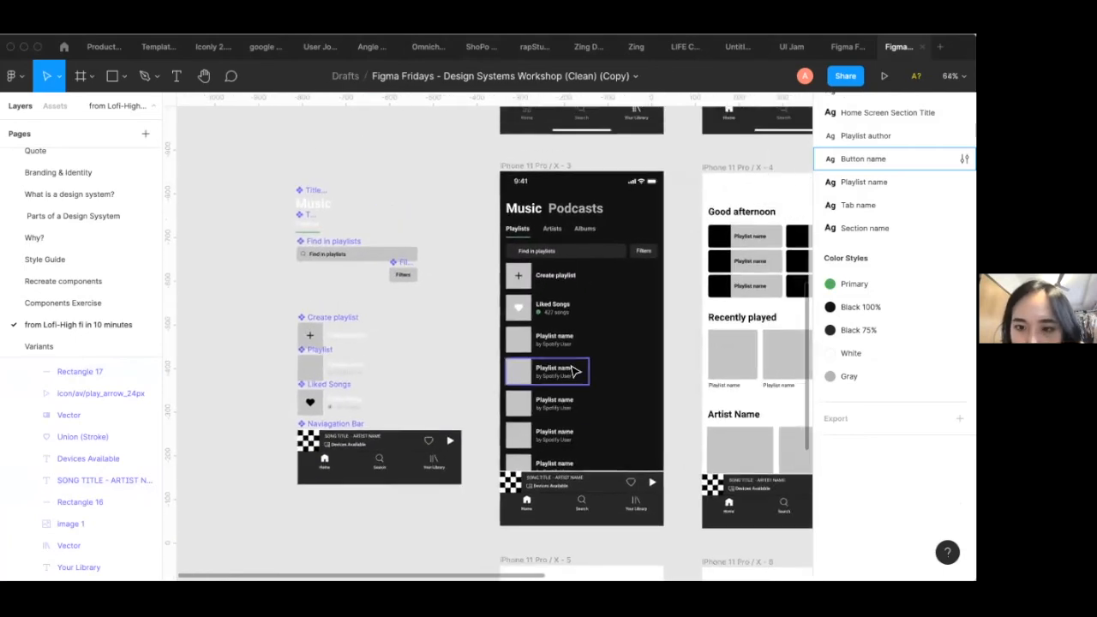
scroll(502, 276, "up", 5)
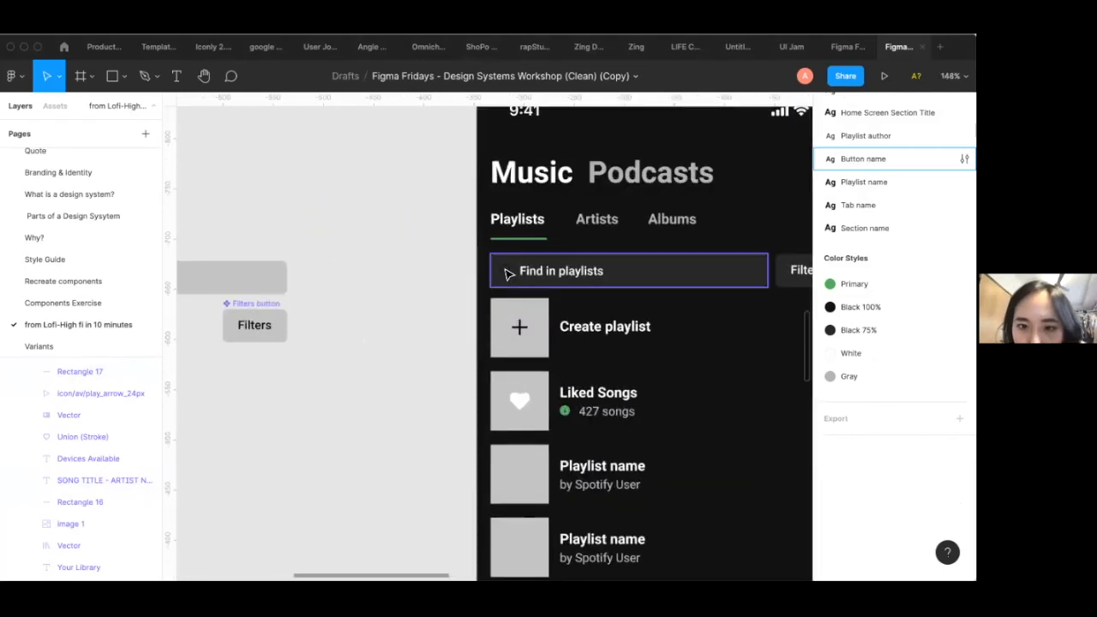
left_click(506, 271)
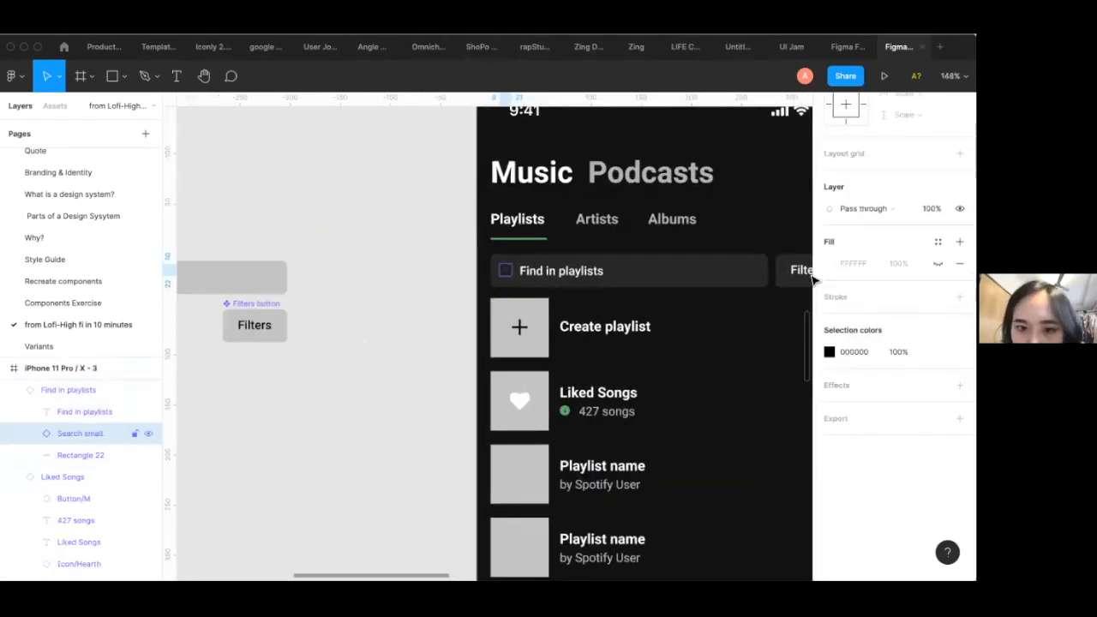
left_click(937, 351)
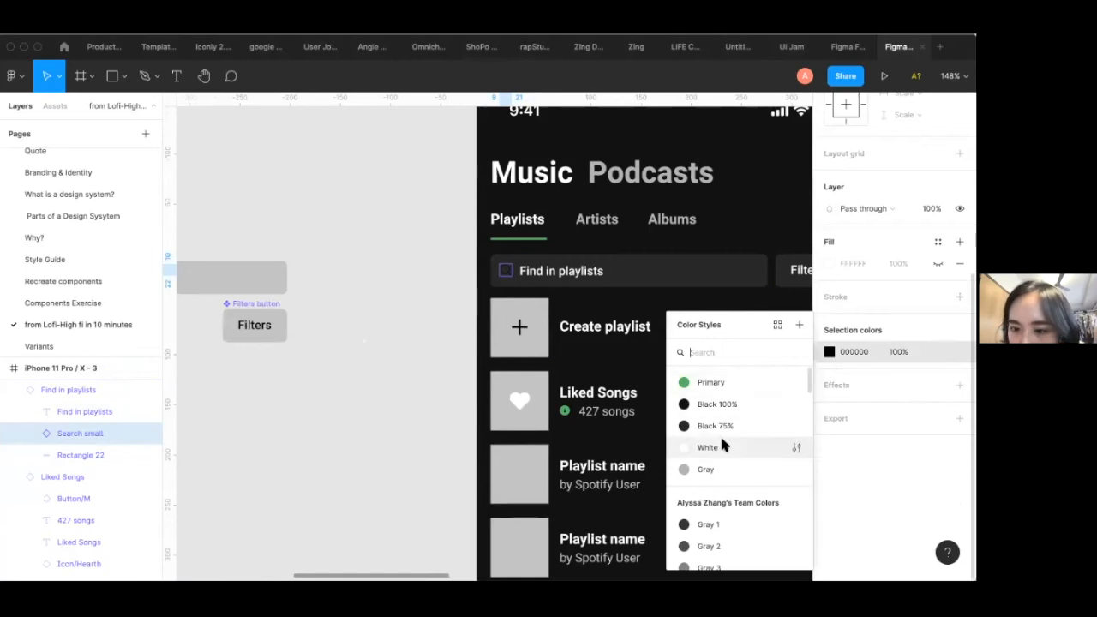
left_click(771, 446)
left_click(411, 436)
Apply the Black 100% colour style to the background fill of the iPhone 11 Pro / X - 4 frame
scroll(411, 436, "down", 5)
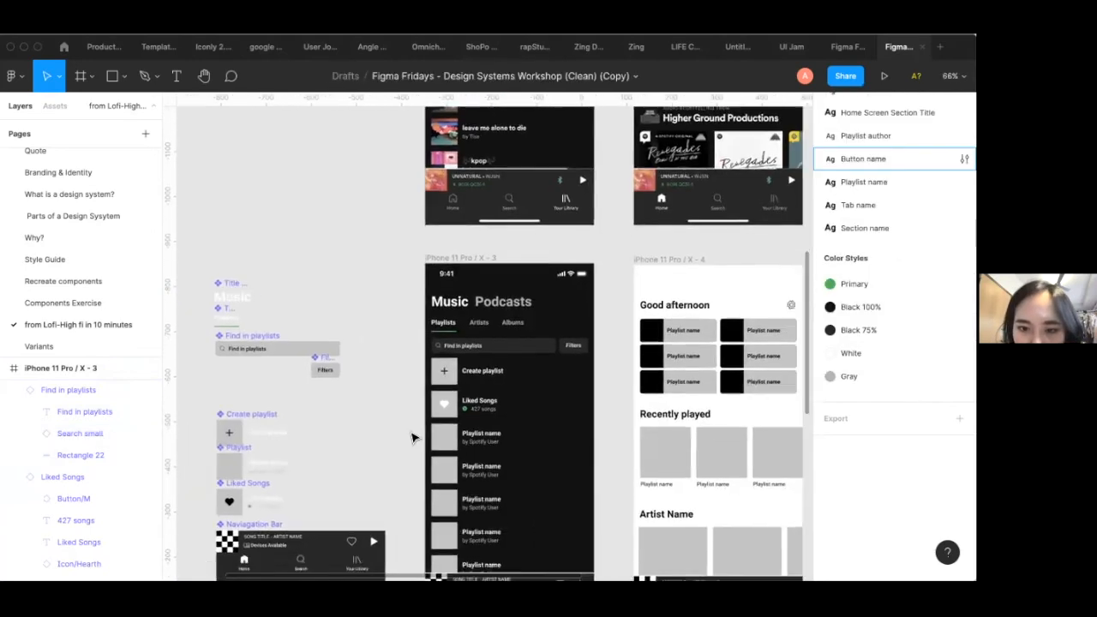
scroll(411, 436, "down", 2)
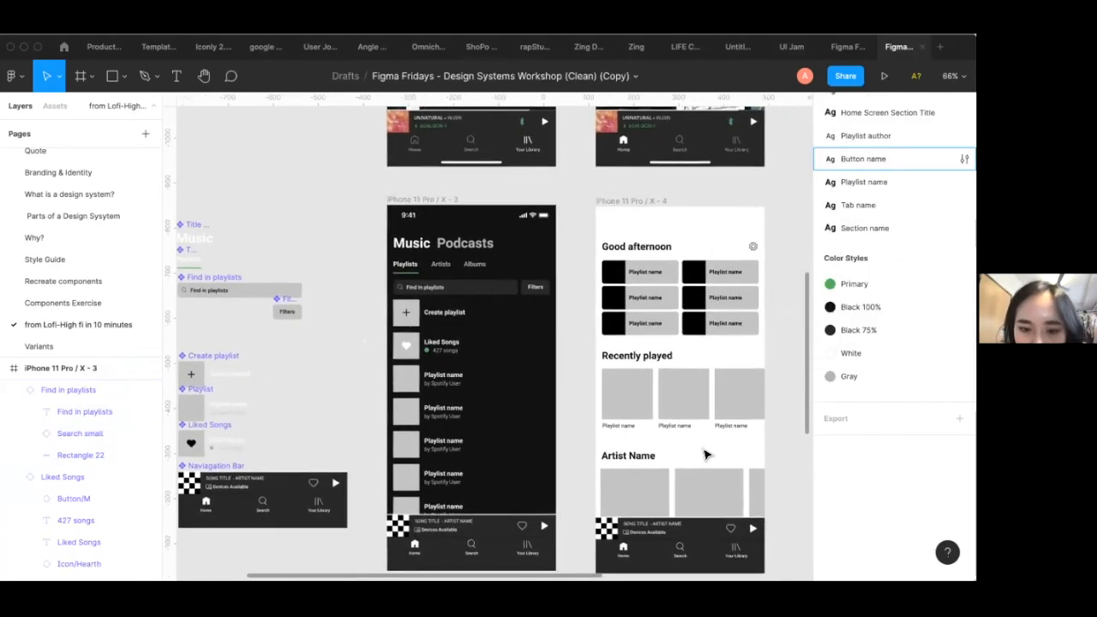
scroll(436, 421, "up", 5)
scroll(436, 421, "right", 2)
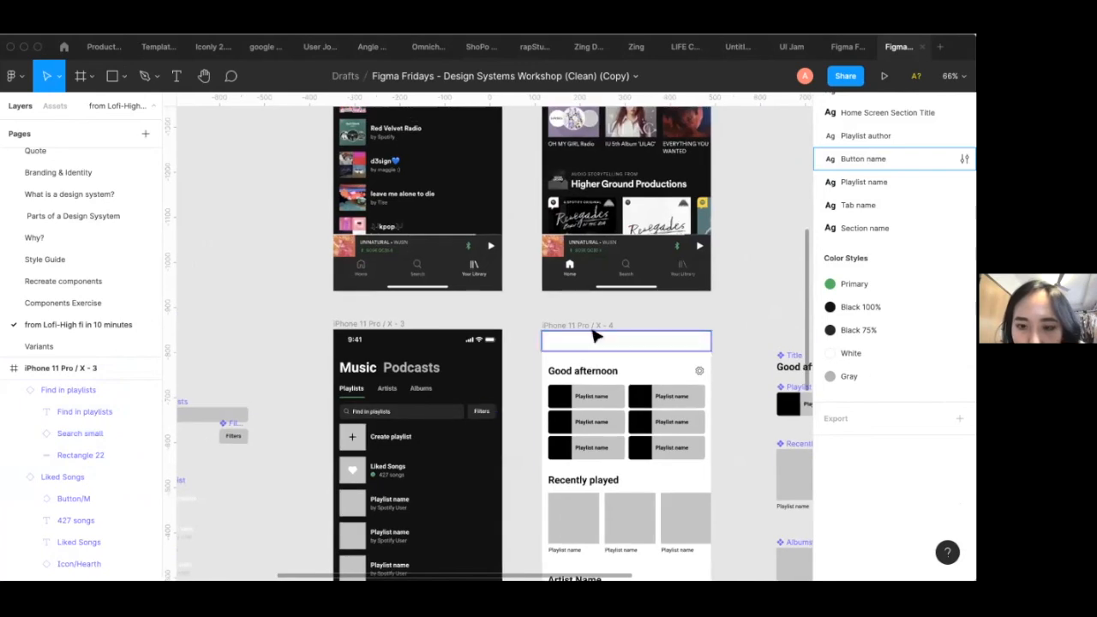
left_click(593, 326)
scroll(593, 328, "up", 1)
scroll(593, 328, "right", 1)
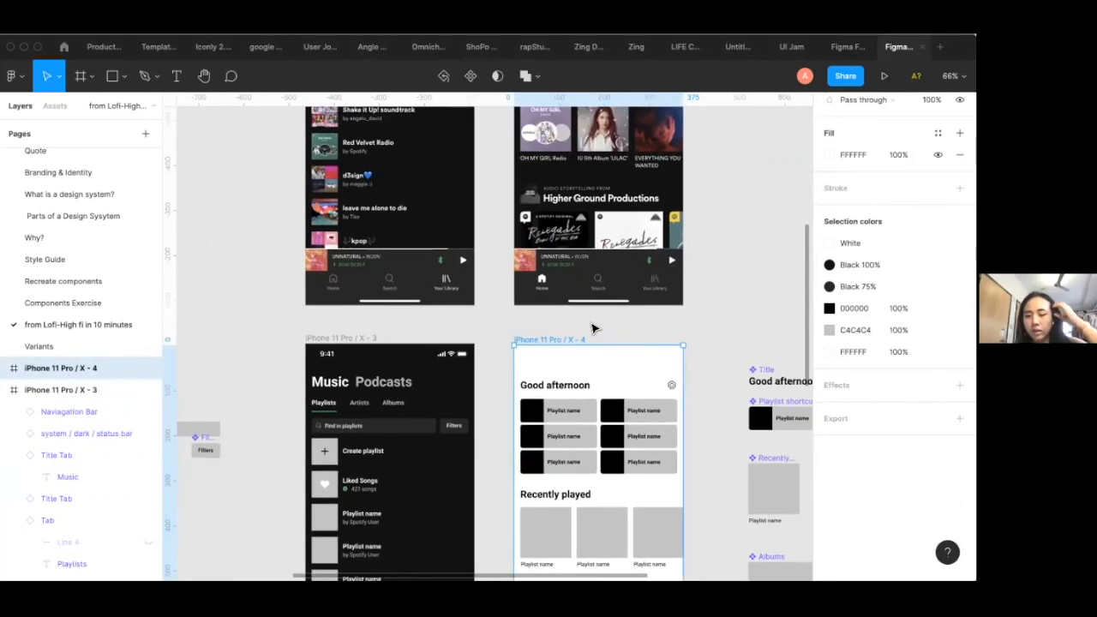
scroll(574, 396, "up", 4)
scroll(575, 397, "down", 2)
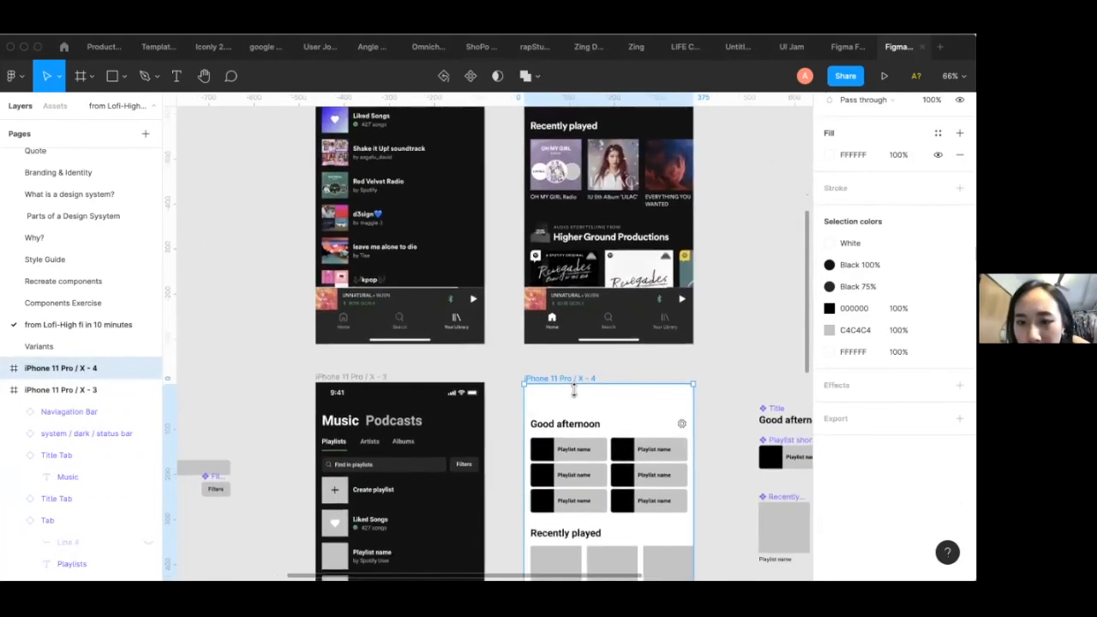
scroll(574, 397, "down", 5)
scroll(575, 397, "right", 1)
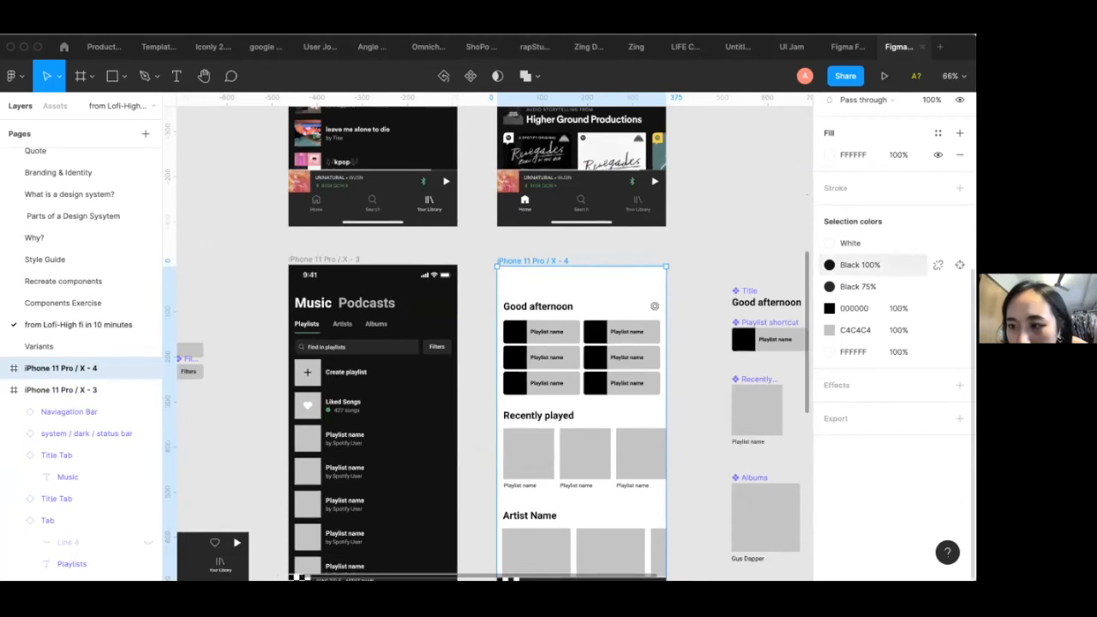
scroll(938, 285, "up", 3)
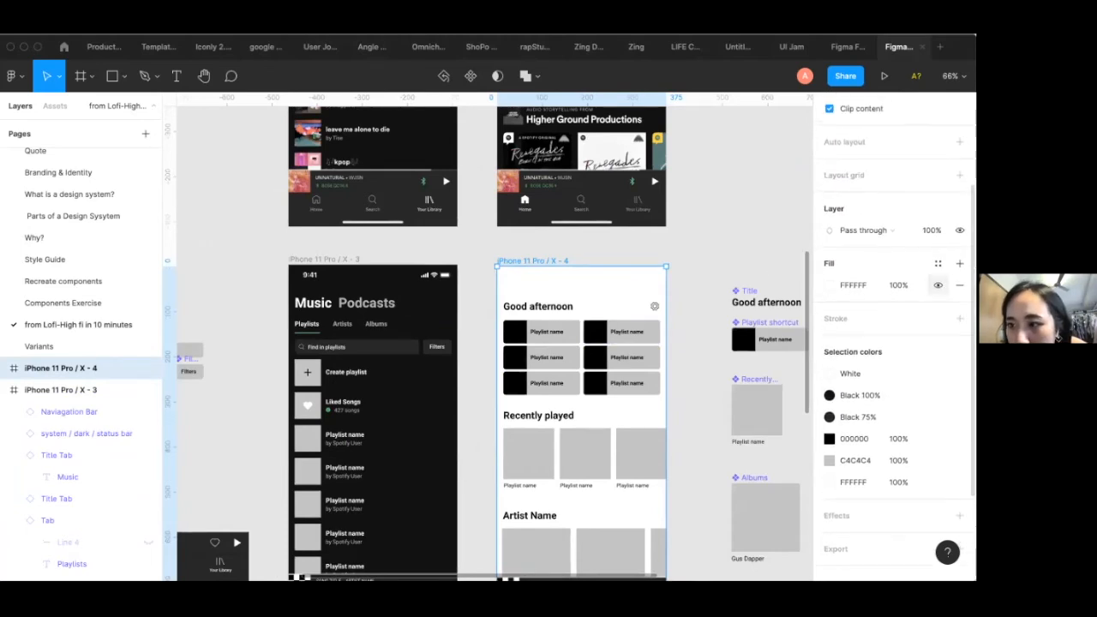
left_click(937, 263)
left_click(865, 367)
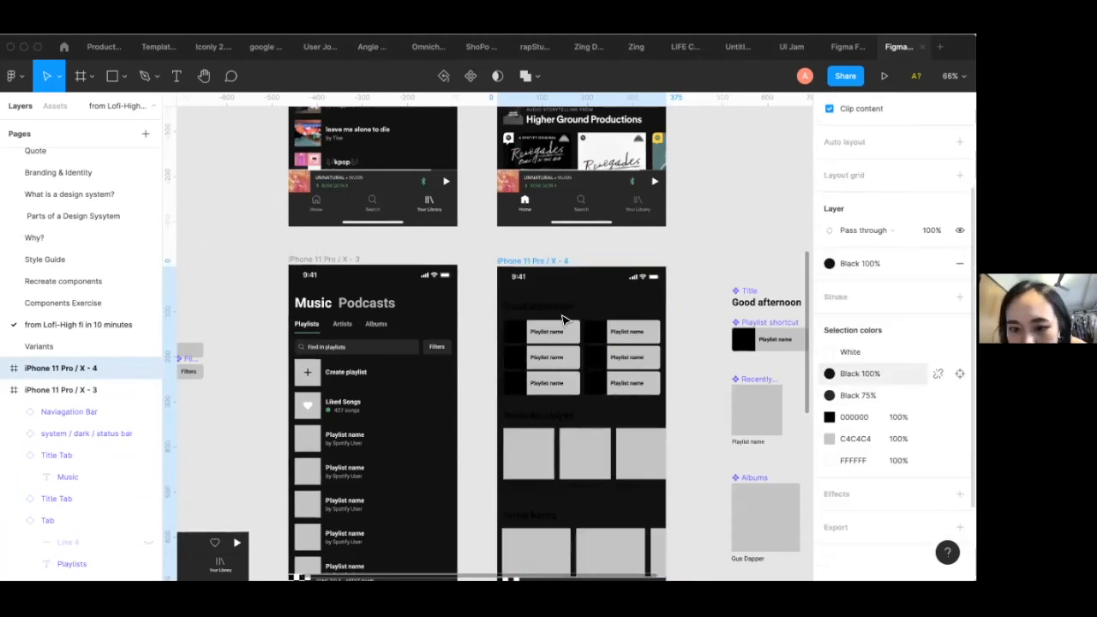
Apply the White colour style to the "Good afternoon" text in the Title main component
left_click(546, 309)
scroll(742, 313, "right", 1)
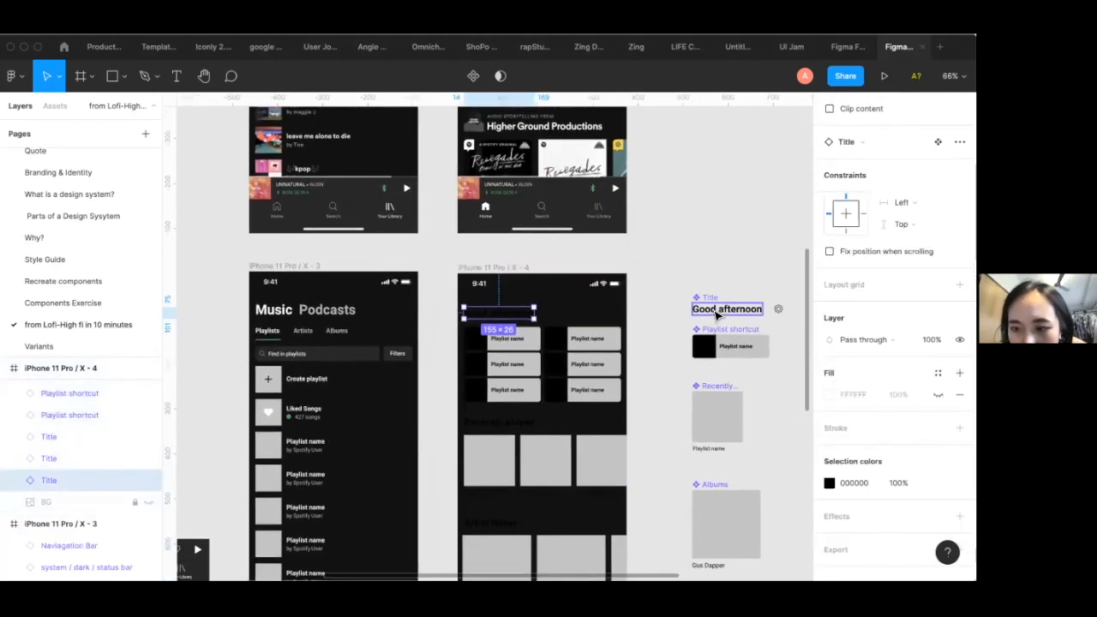
left_click(718, 312)
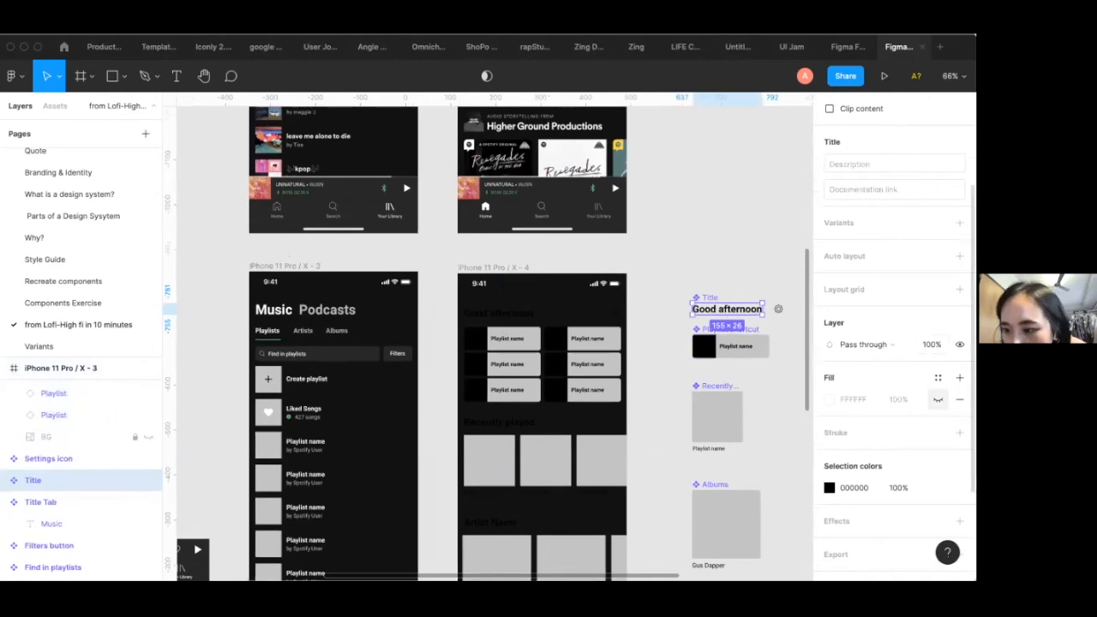
double_click(750, 314)
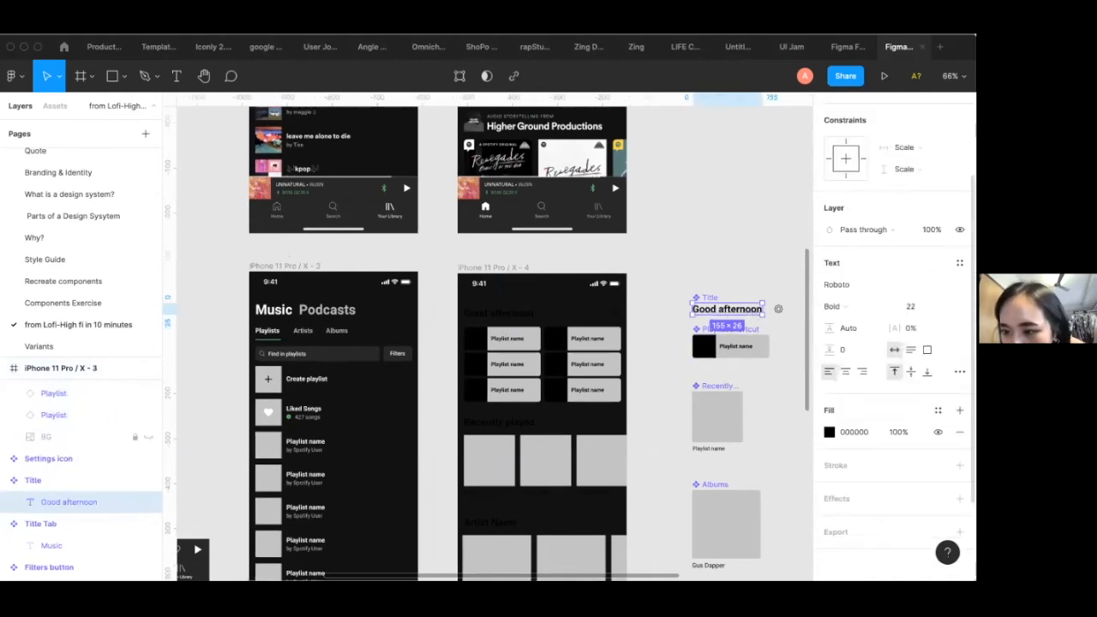
left_click(937, 410)
left_click(862, 456)
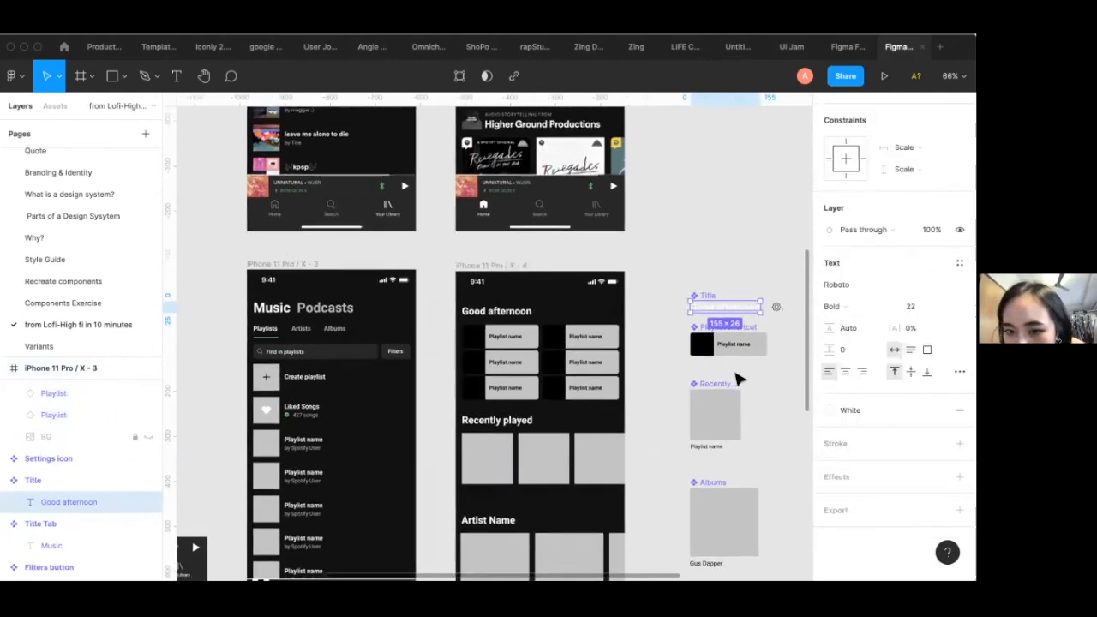
scroll(734, 380, "down", 3)
scroll(734, 379, "right", 2)
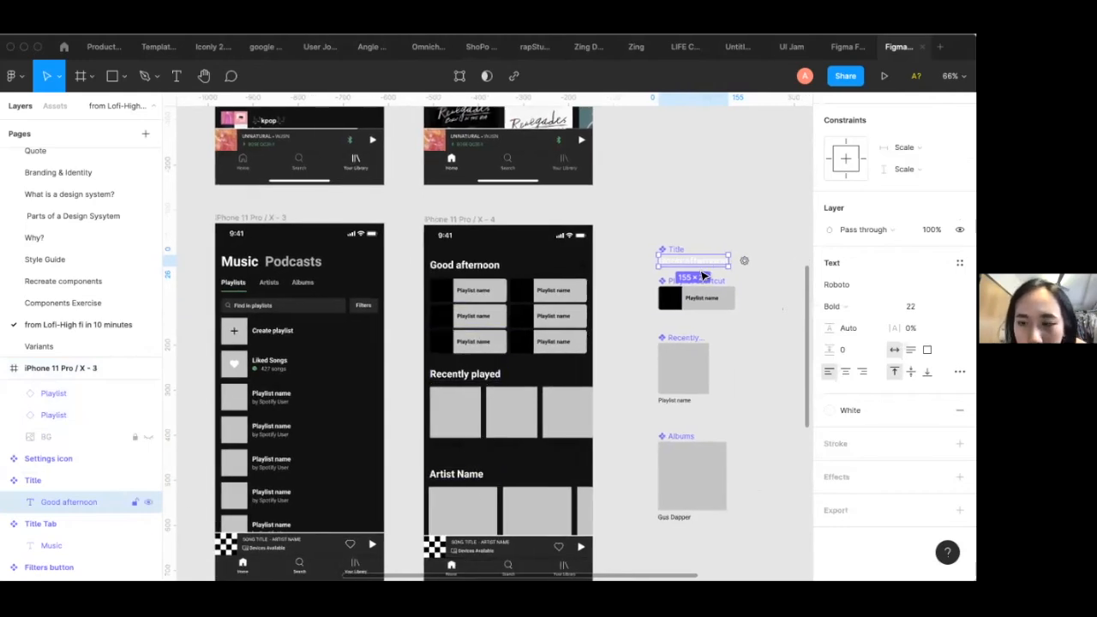
left_click(763, 252)
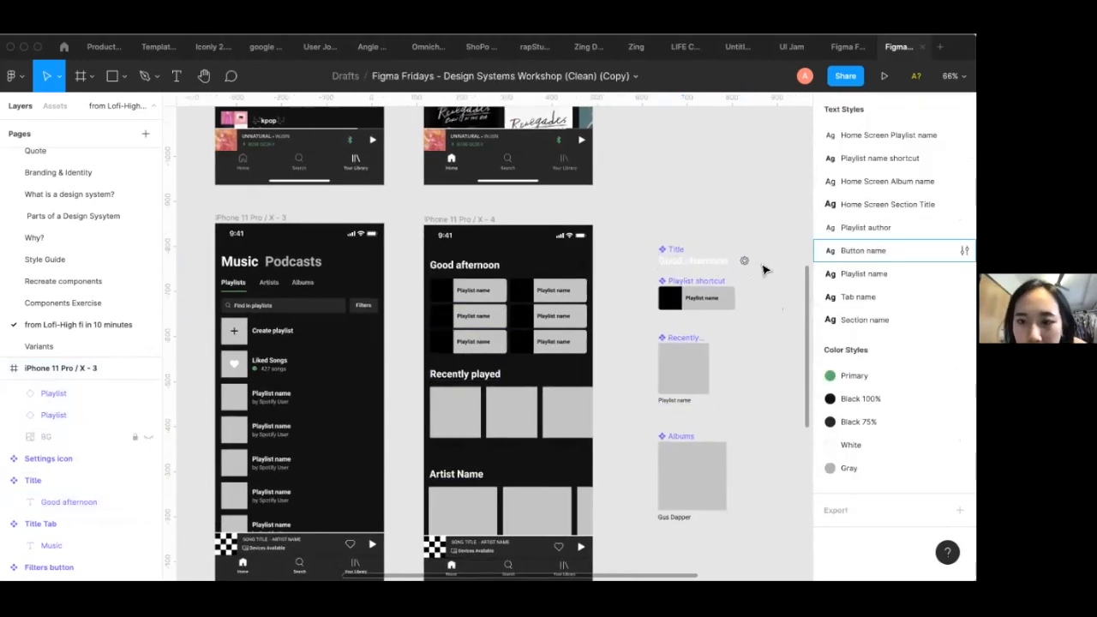
Apply the White colour style to the Settings icon main component beside the Title component
left_click(744, 260)
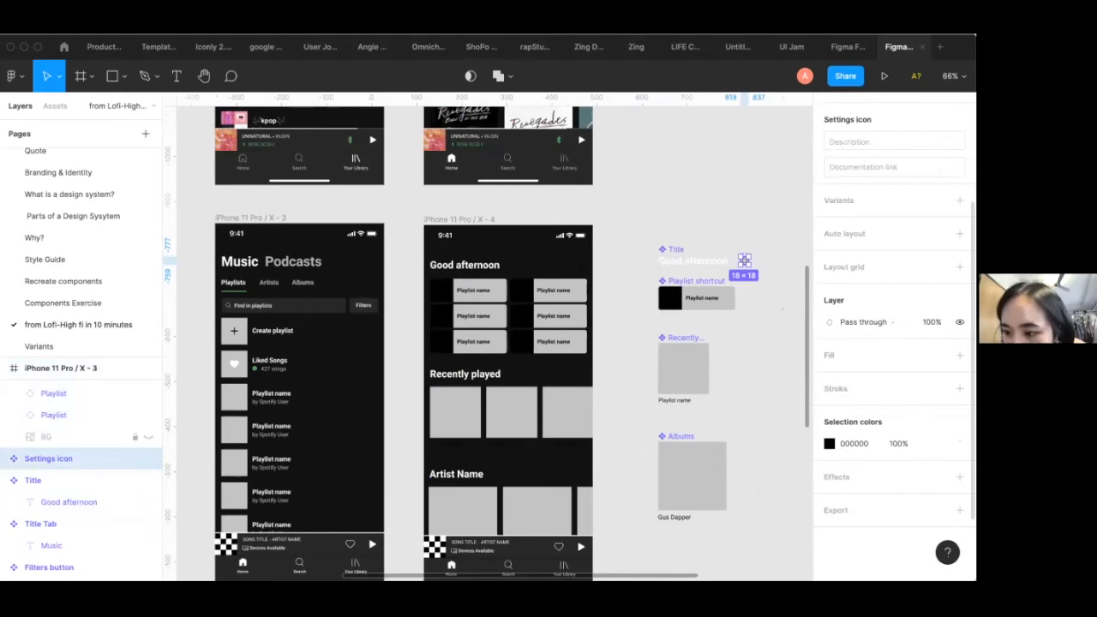
left_click(937, 442)
left_click(711, 448)
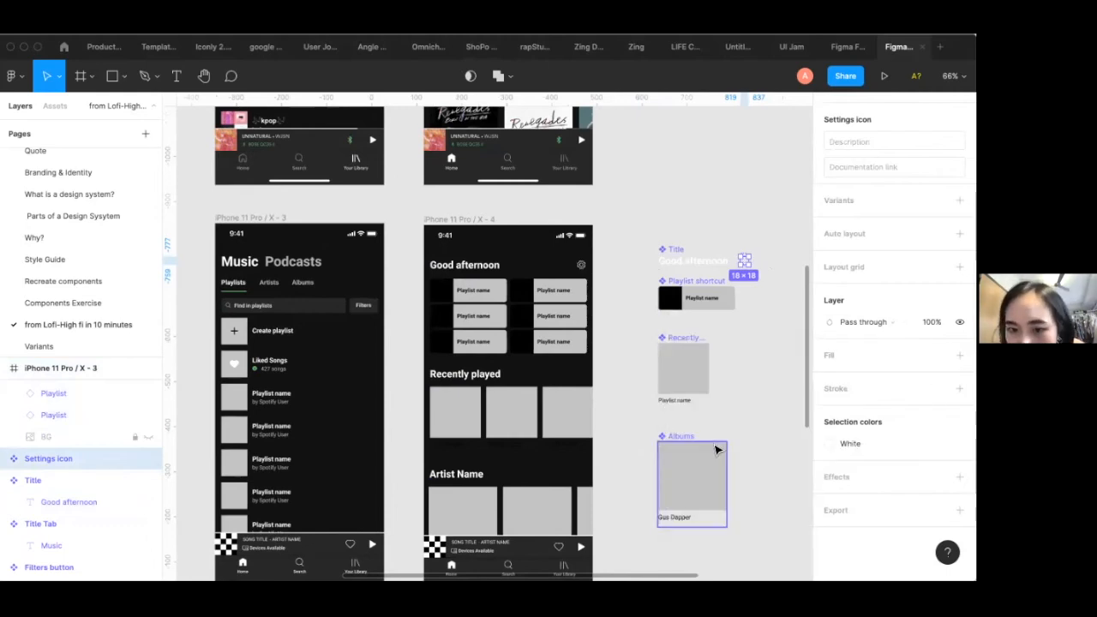
left_click(628, 299)
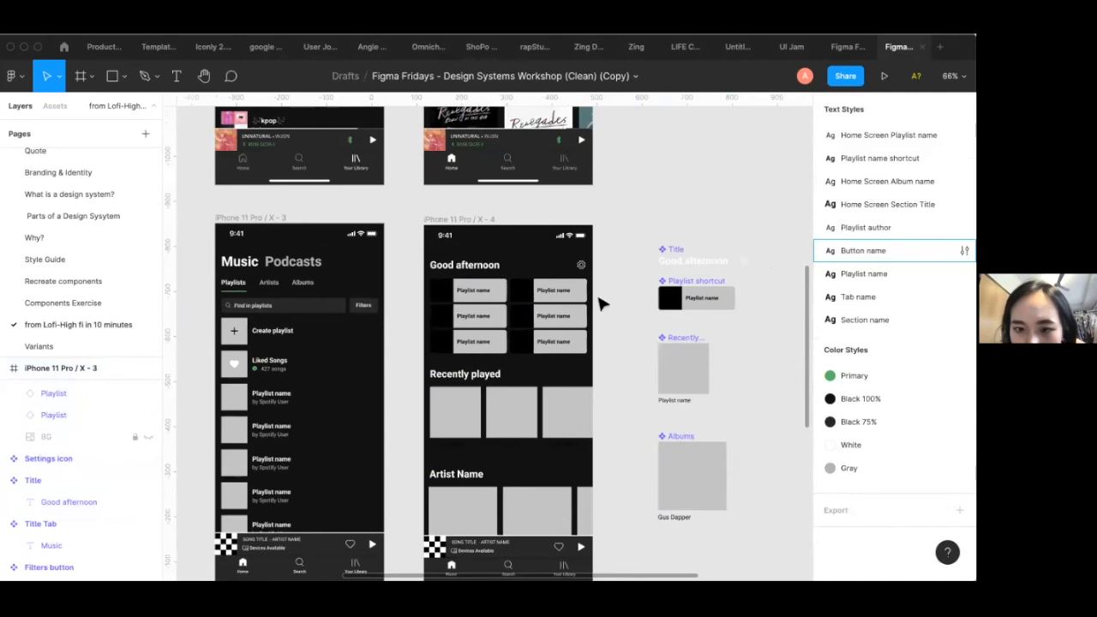
Apply the Black 75% colour style to the grey background of the Playlist shortcut main component
scroll(600, 302, "up", 5)
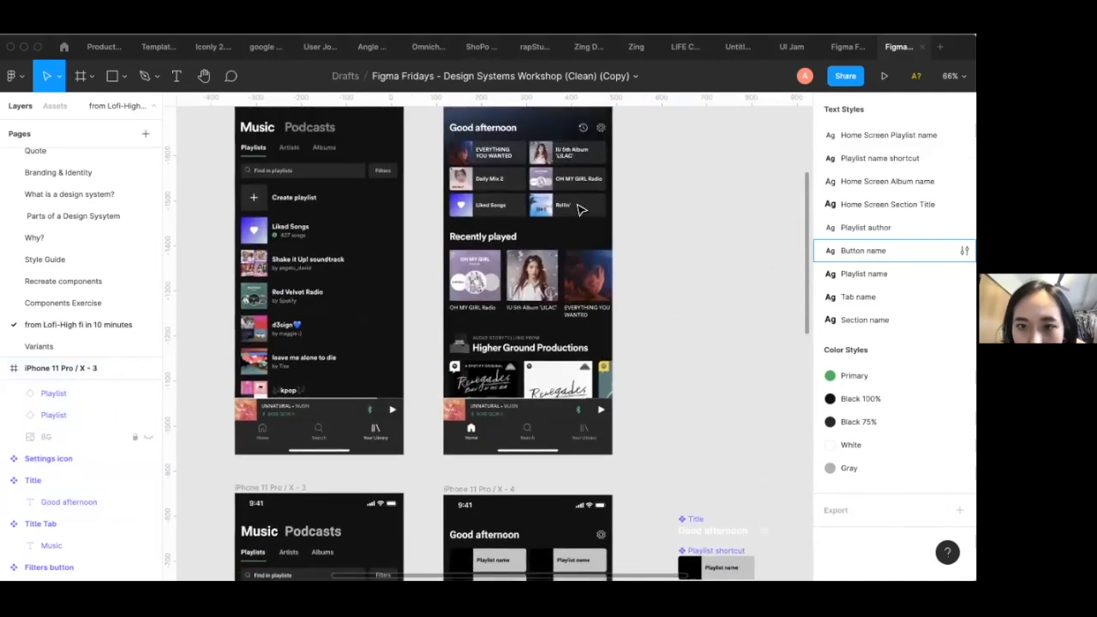
scroll(589, 278, "down", 4)
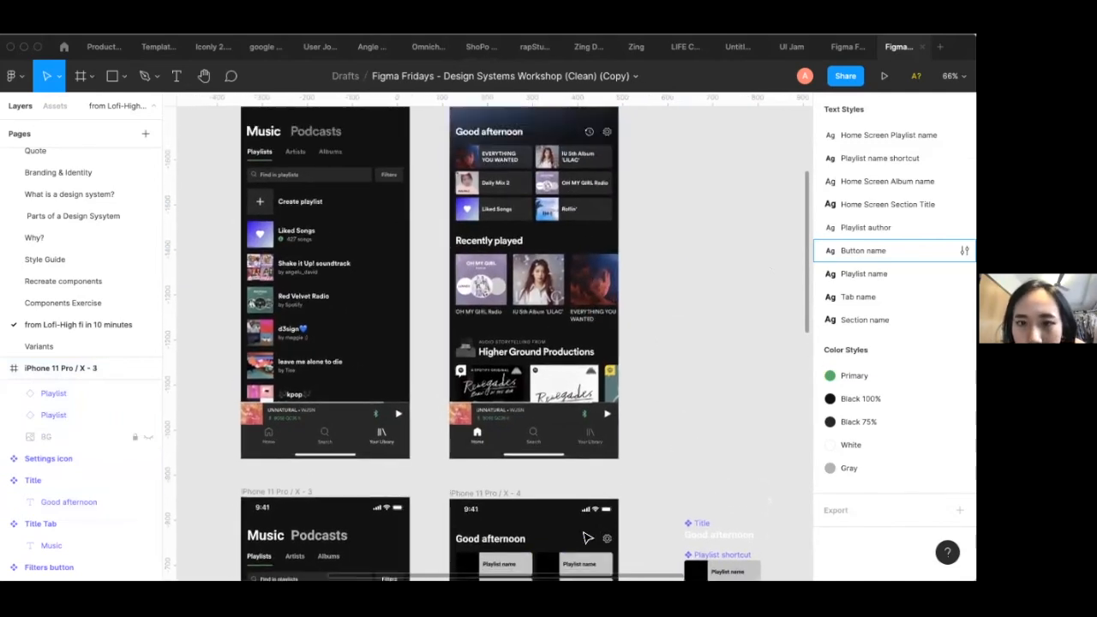
left_click(754, 381)
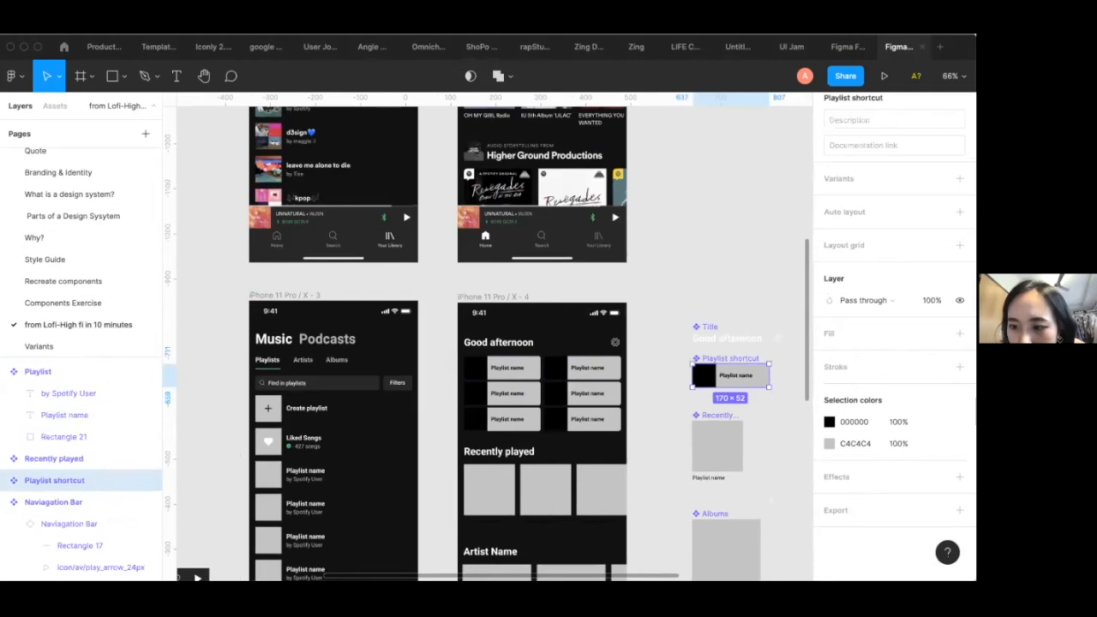
left_click(937, 443)
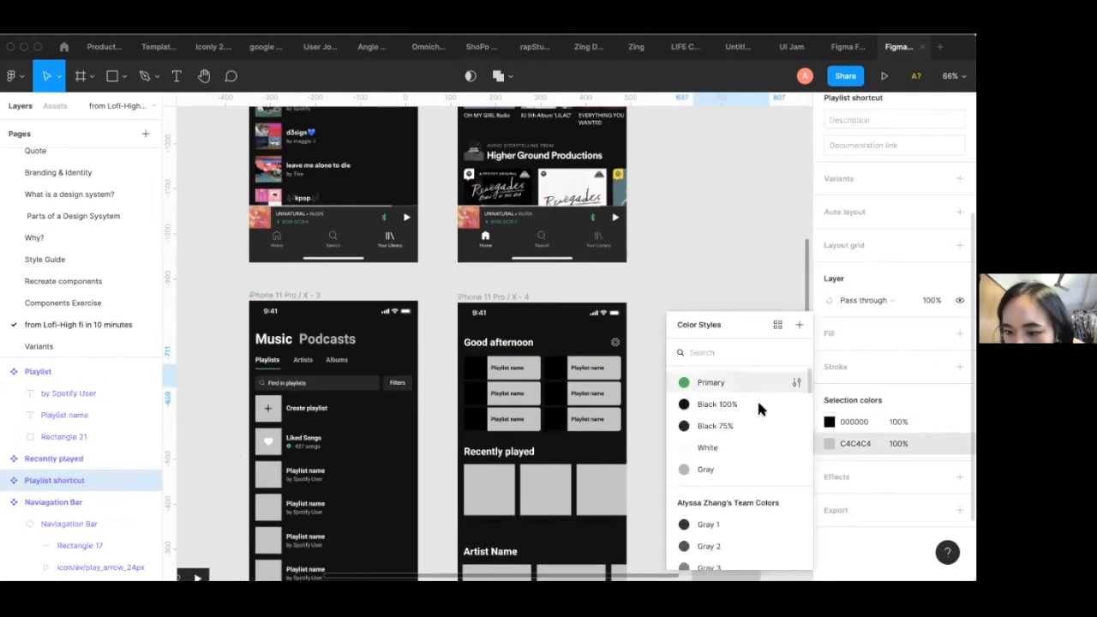
left_click(728, 423)
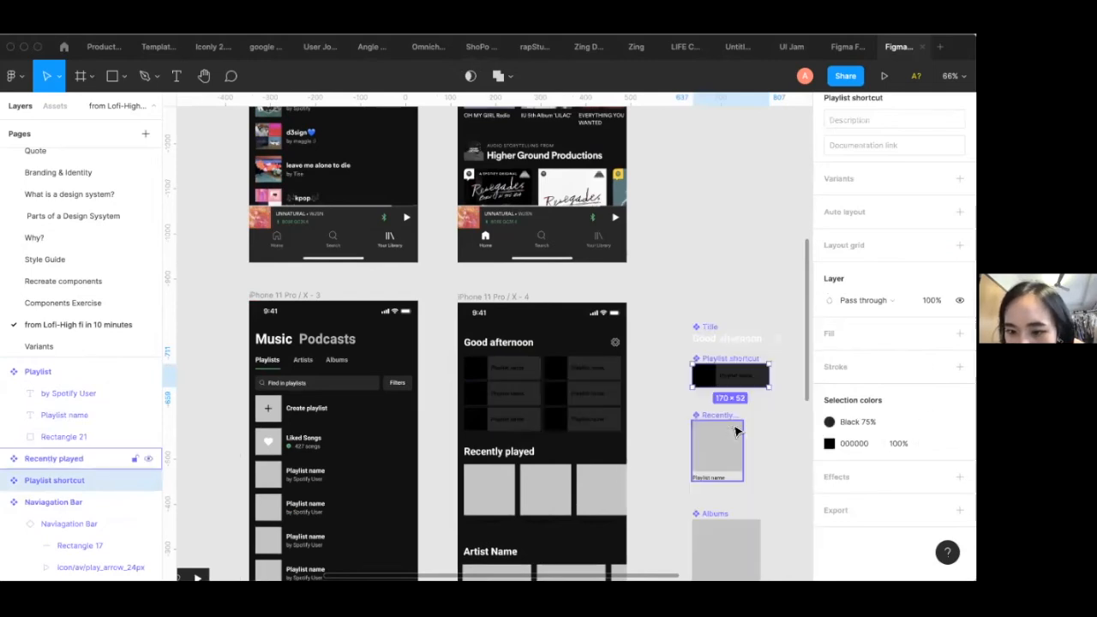
Apply the White colour style to the "Playlist name" text in the Playlist shortcut main component
double_click(737, 380)
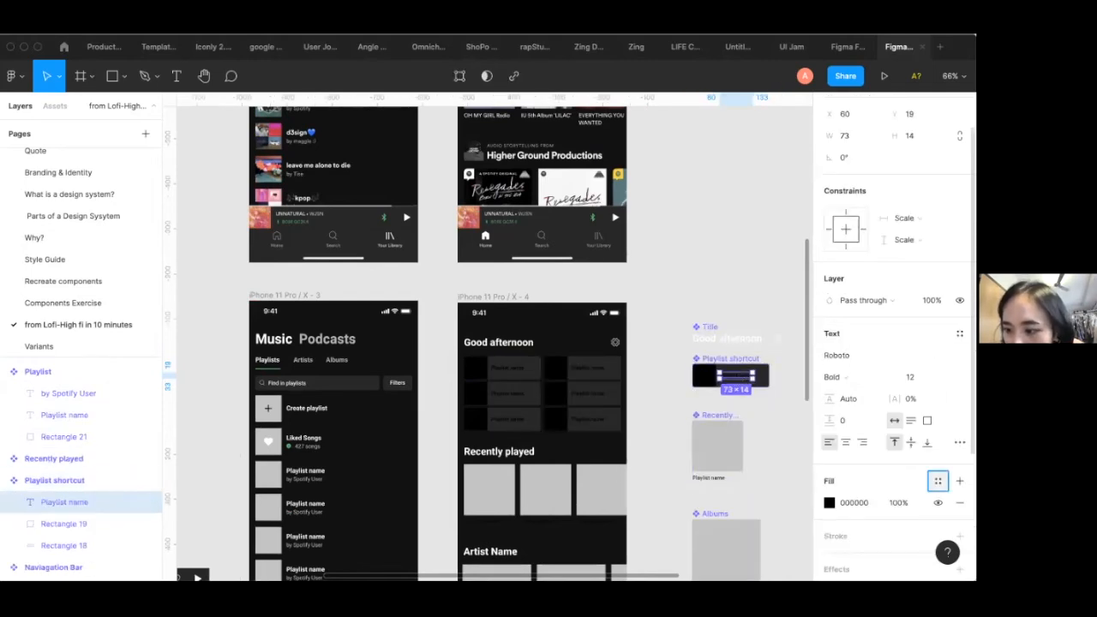
left_click(937, 480)
left_click(859, 453)
left_click(763, 448)
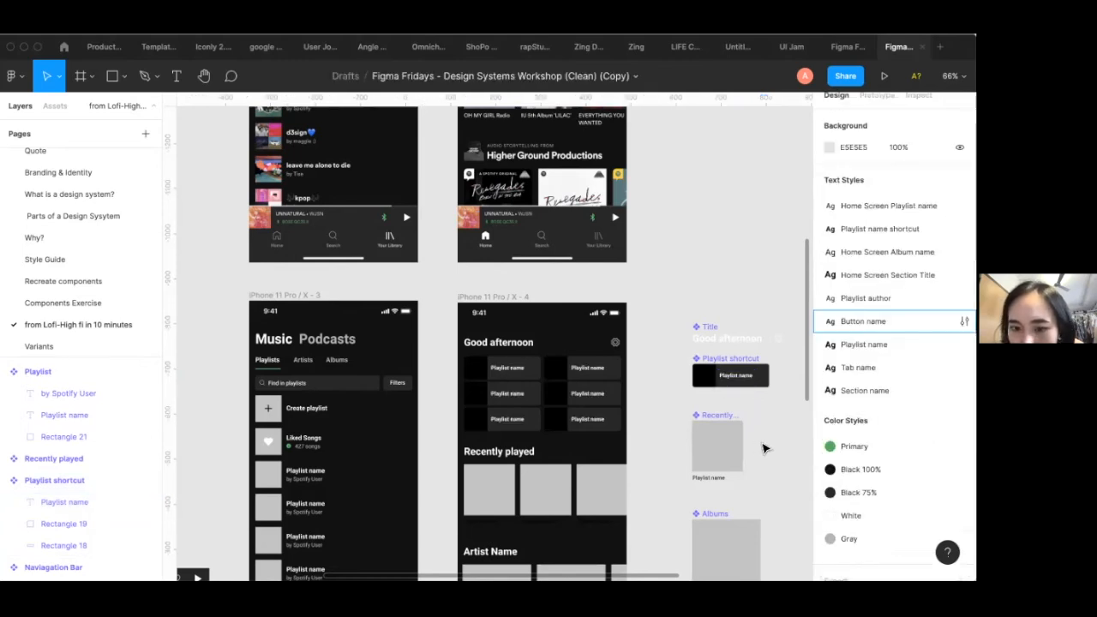
scroll(763, 448, "up", 3)
scroll(762, 447, "down", 3)
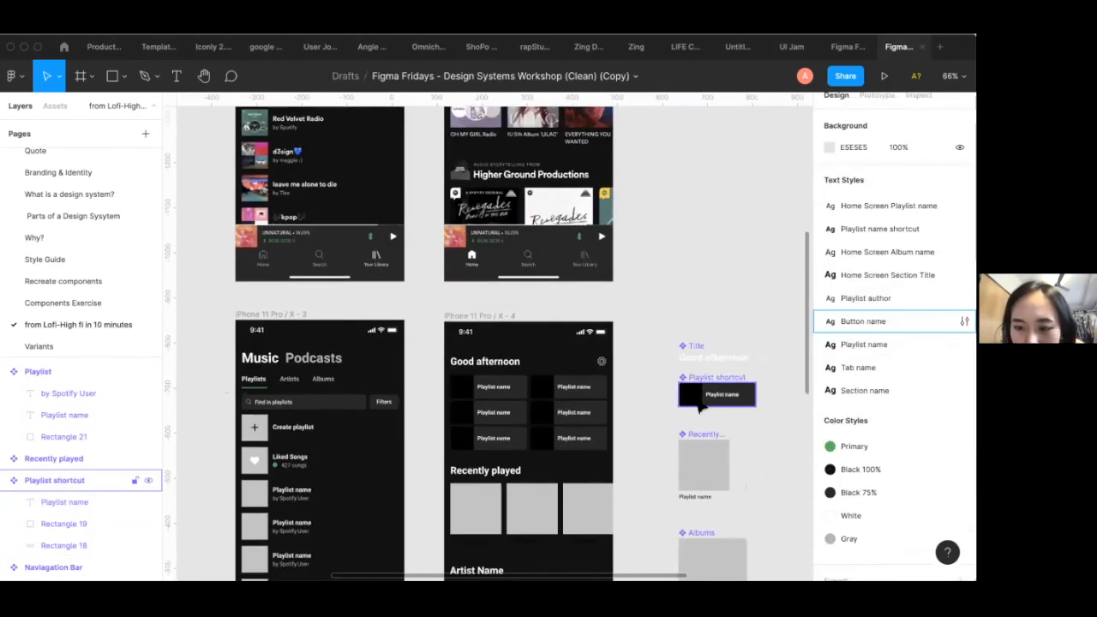
Apply the White colour style to the "Playlist name" text in the Recently played main component
scroll(704, 398, "down", 2)
left_click(708, 386)
left_click(708, 385)
scroll(708, 386, "up", 5)
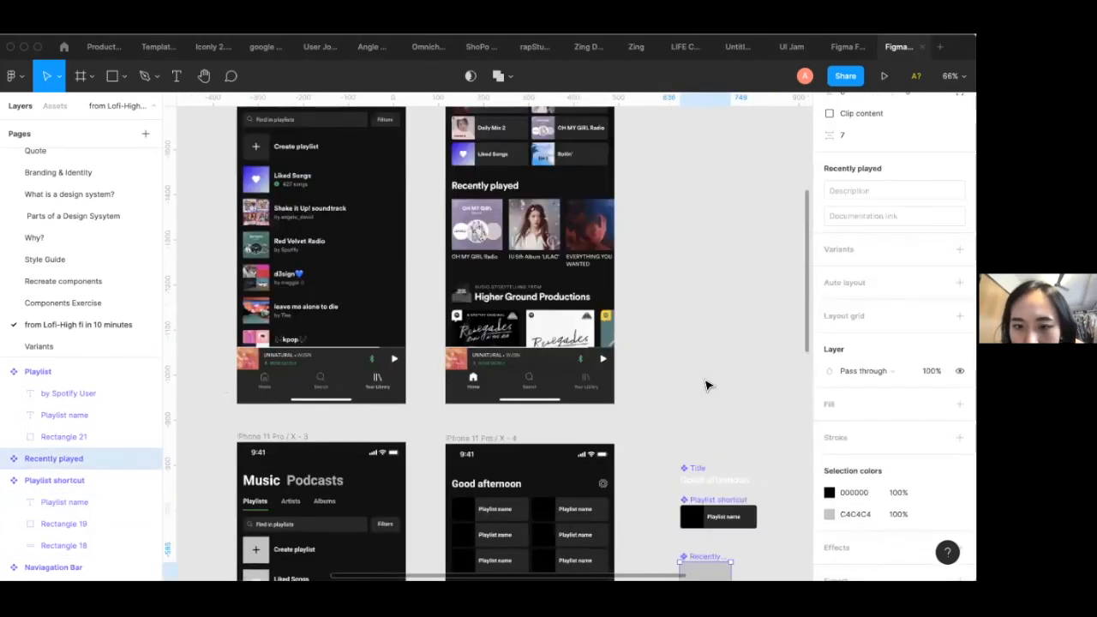
scroll(720, 445, "down", 4)
scroll(704, 473, "up", 5)
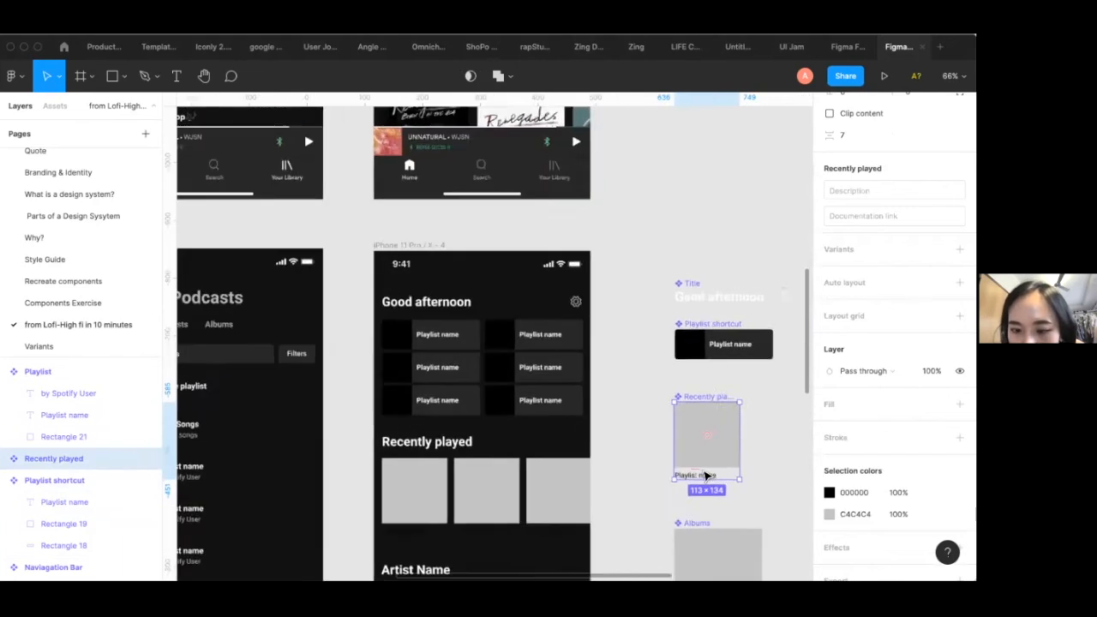
left_click(713, 478)
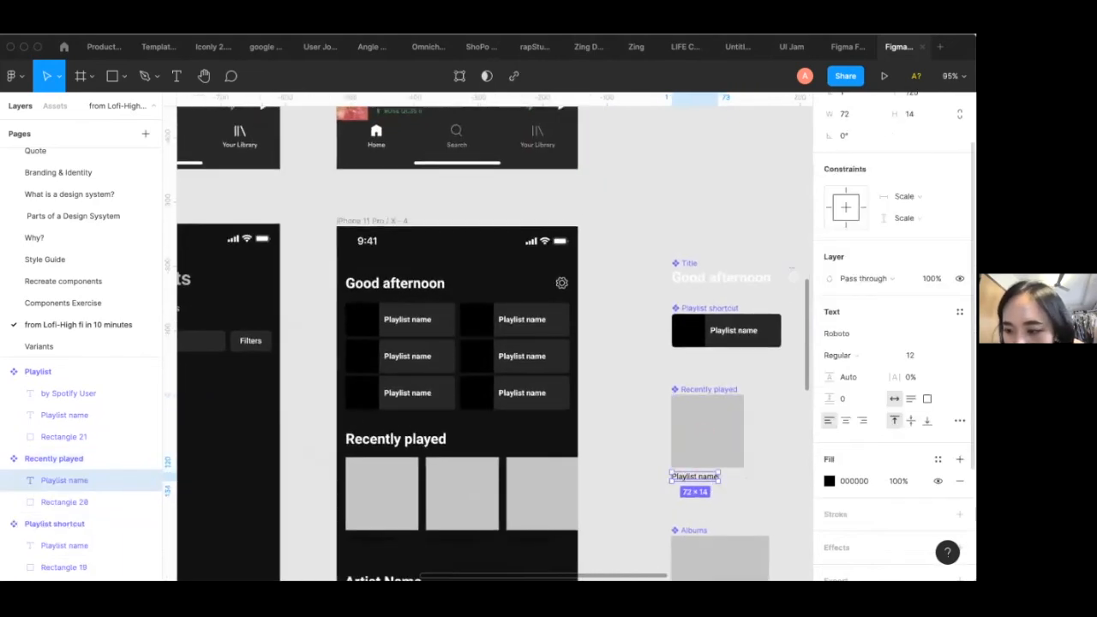
left_click(937, 458)
key("Escape")
scroll(746, 477, "down", 5)
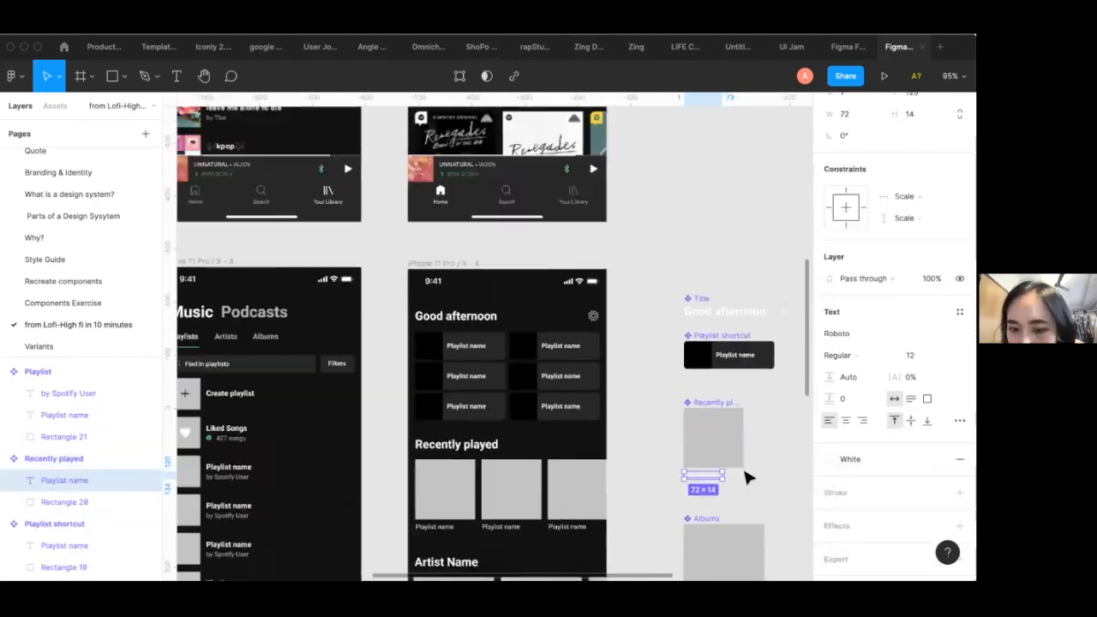
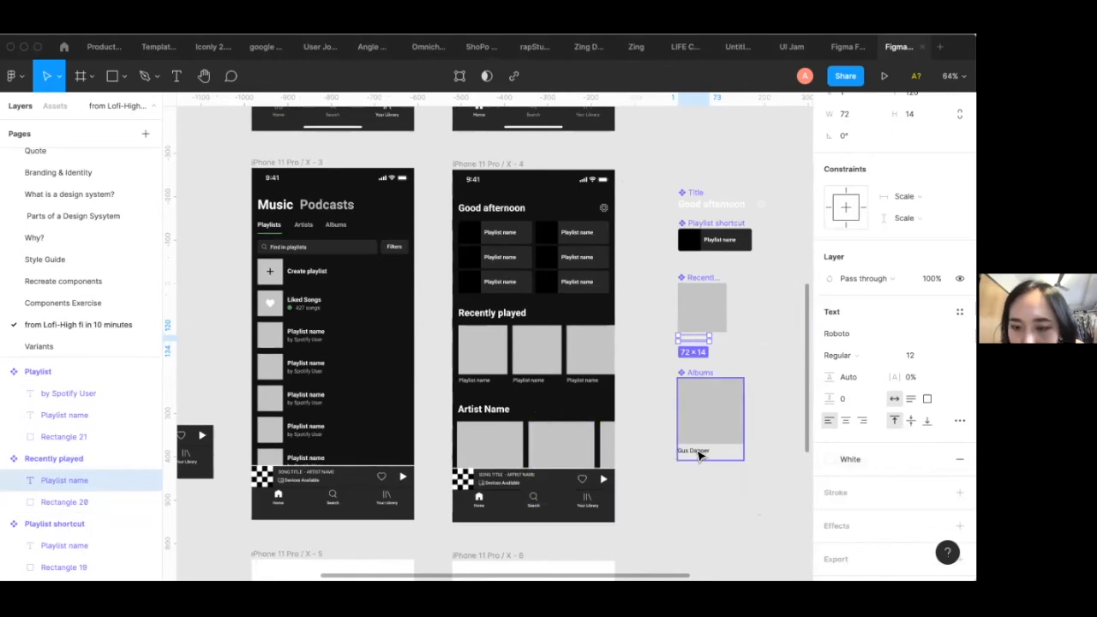
Apply the White colour style to the name text beneath the cover square in the Albums main component
left_click(699, 454)
left_click(937, 459)
left_click(868, 455)
left_click(748, 490)
scroll(749, 491, "down", 1)
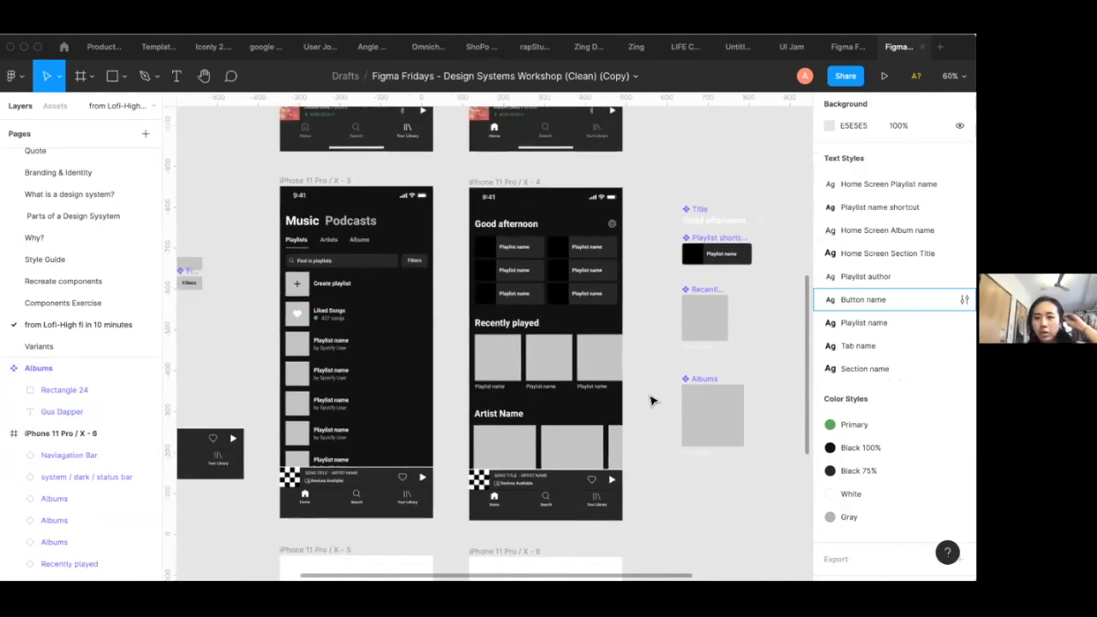
Change the fill of the cover square in the Playlist main component from solid to Image
scroll(324, 311, "left", 3)
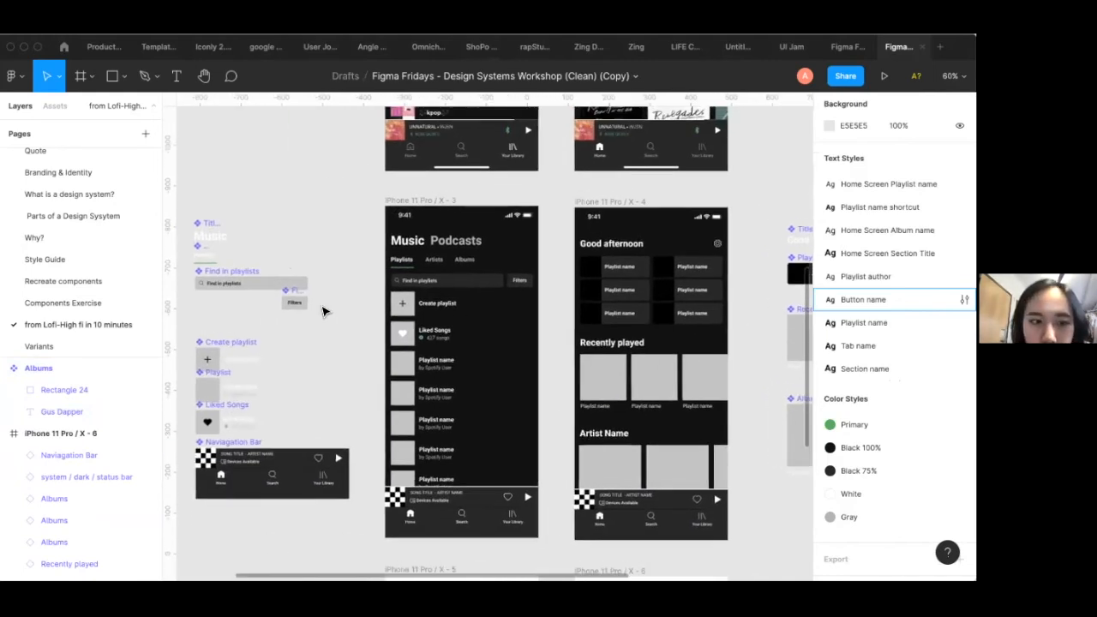
scroll(323, 311, "left", 2)
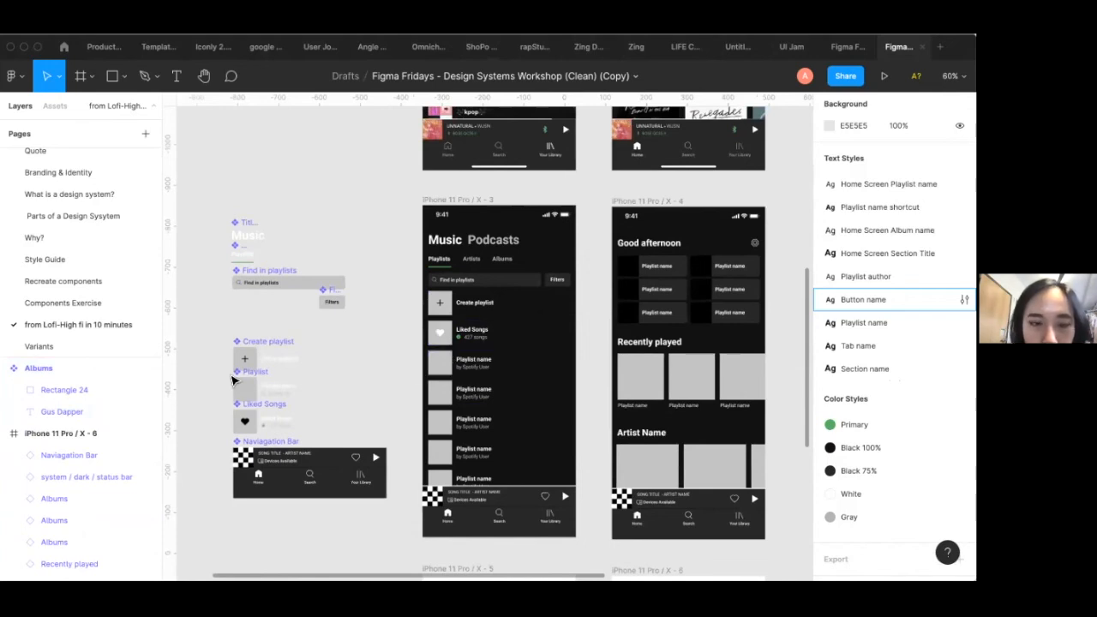
scroll(232, 380, "left", 1)
left_click(261, 390)
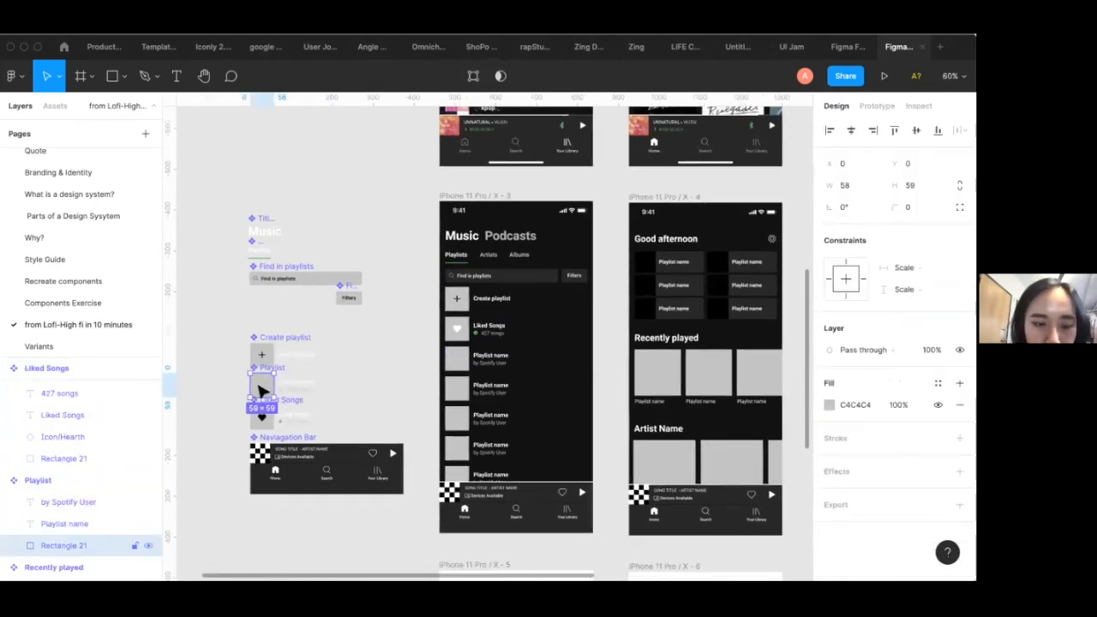
scroll(261, 391, "up", 3)
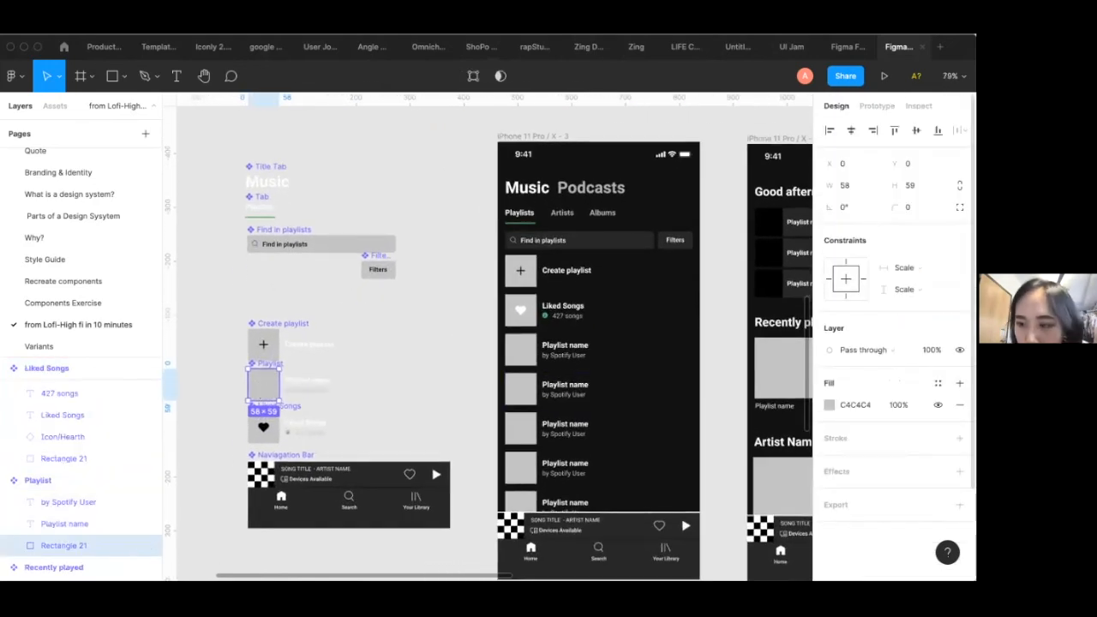
left_click(937, 383)
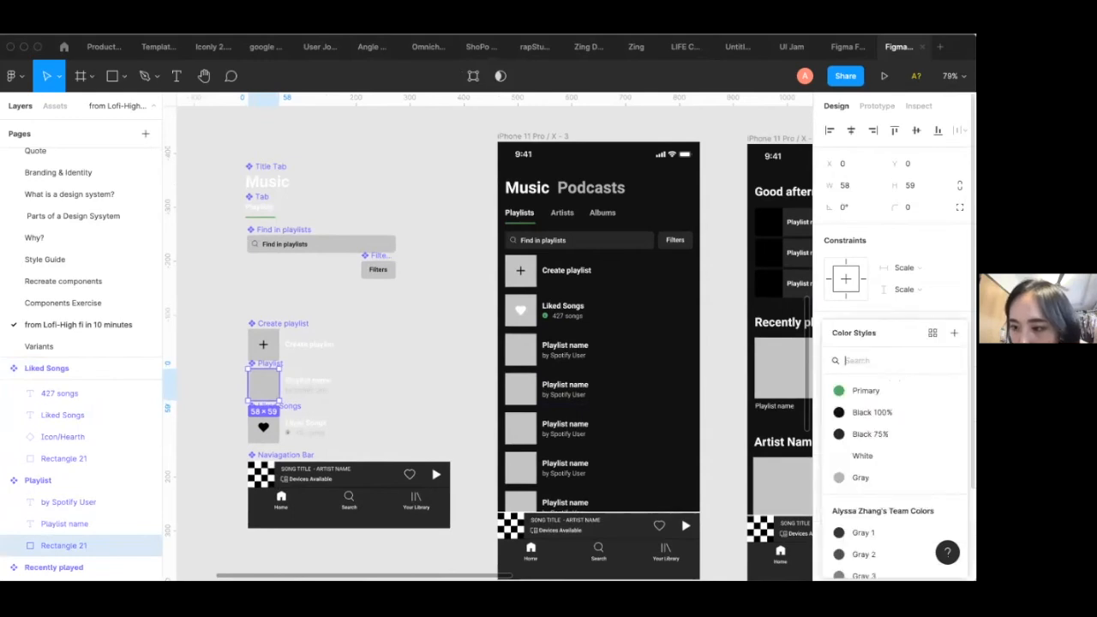
key("Escape")
left_click(828, 405)
left_click(678, 228)
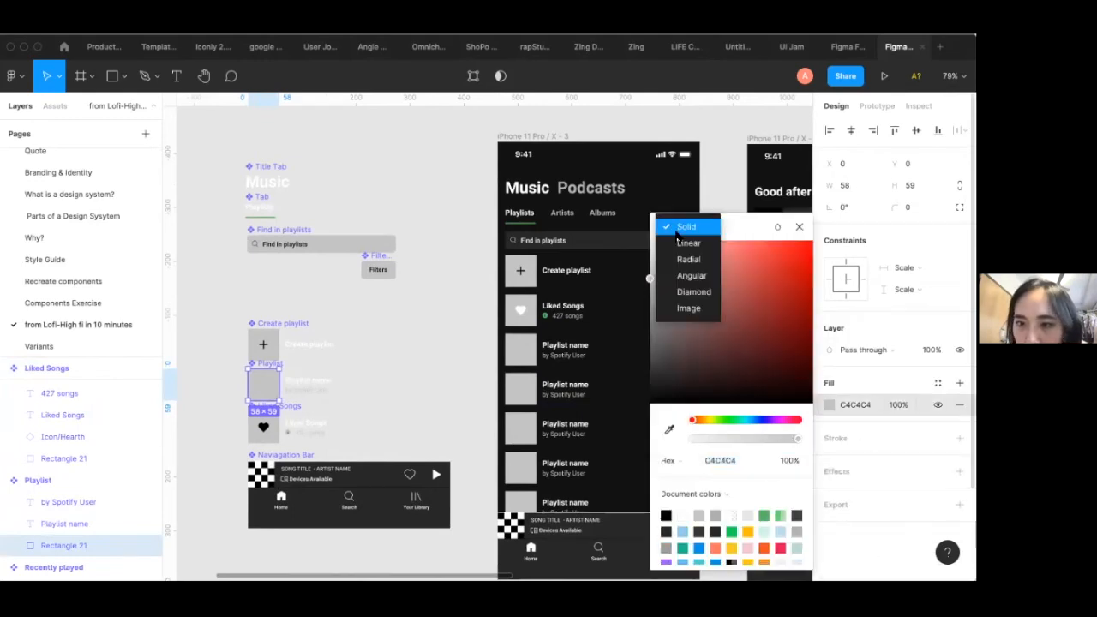
left_click(689, 308)
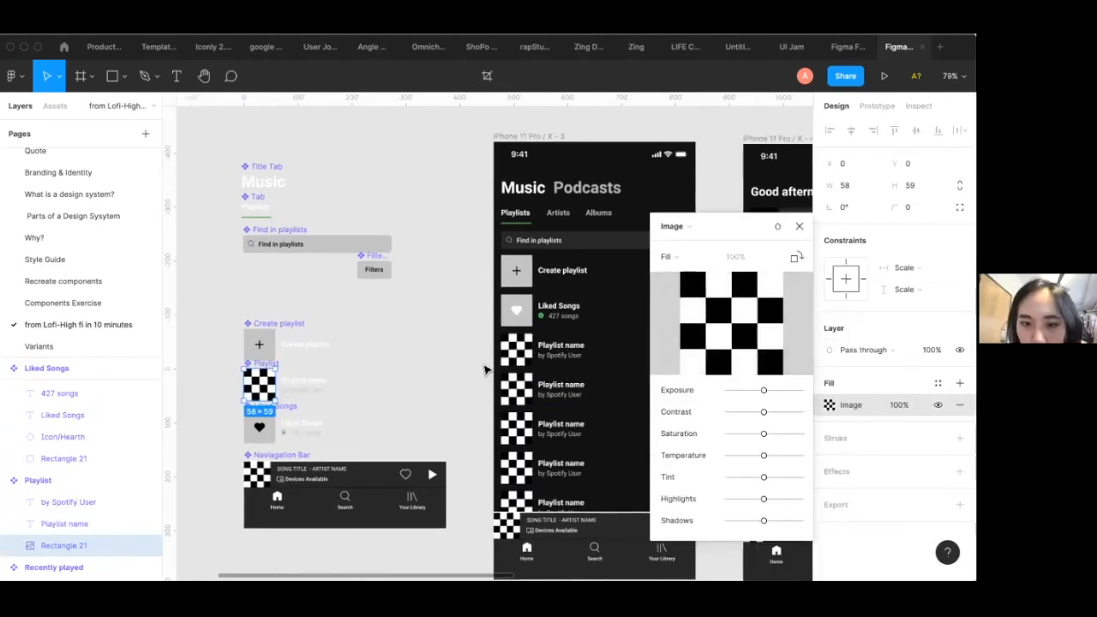
scroll(370, 416, "right", 2)
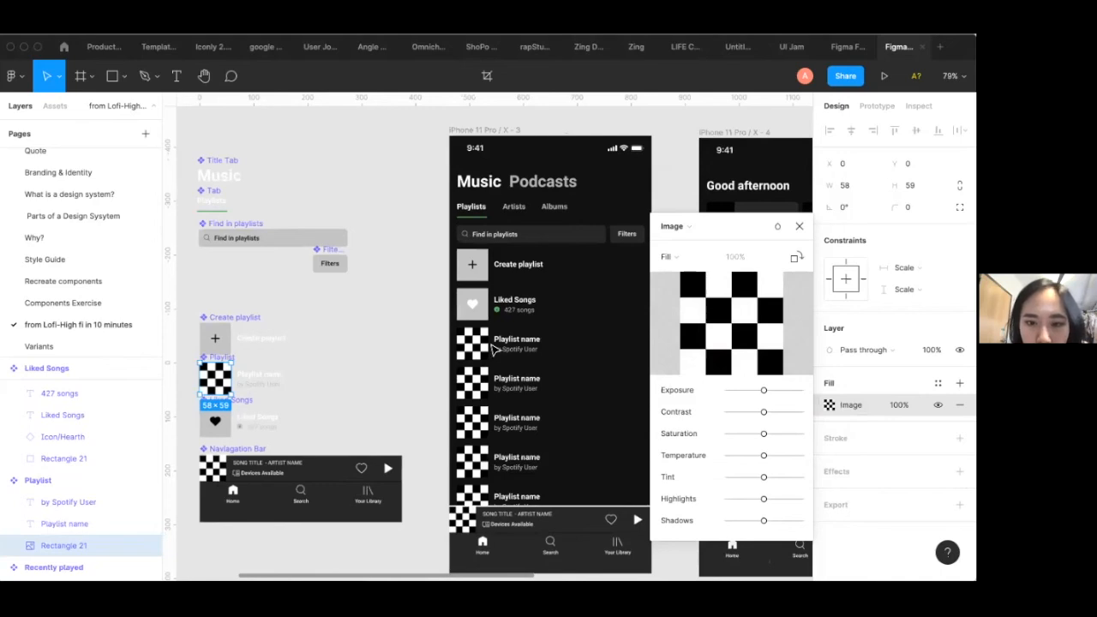
key("Escape")
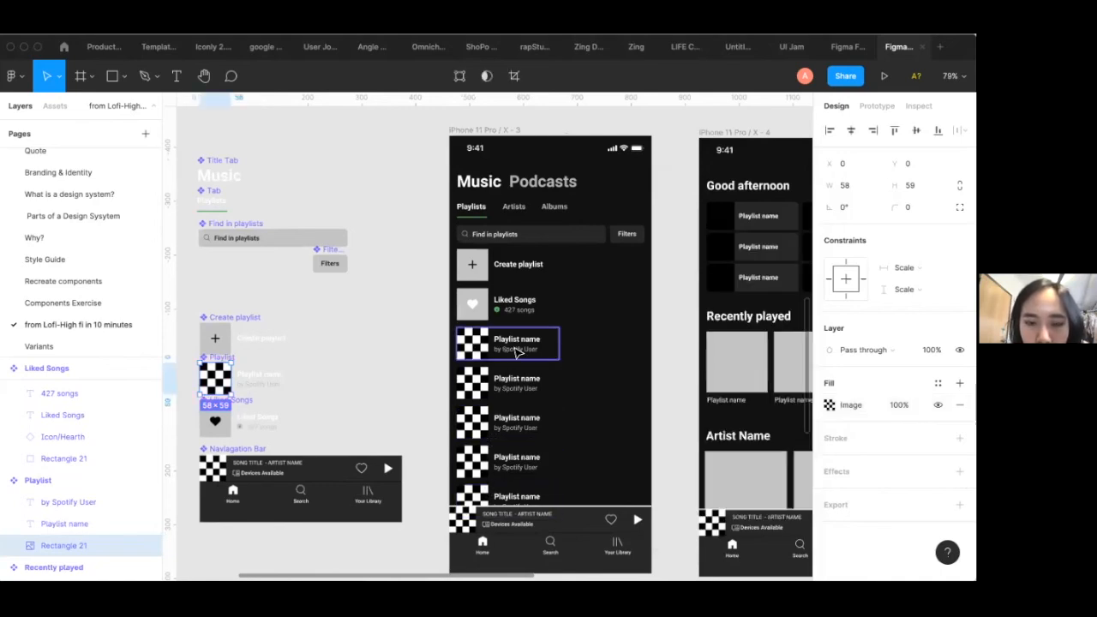
Replace the placeholder image fill of the first Playlist instance on the iPhone 11 Pro / X - 3 frame with an album cover picture
left_click(515, 344)
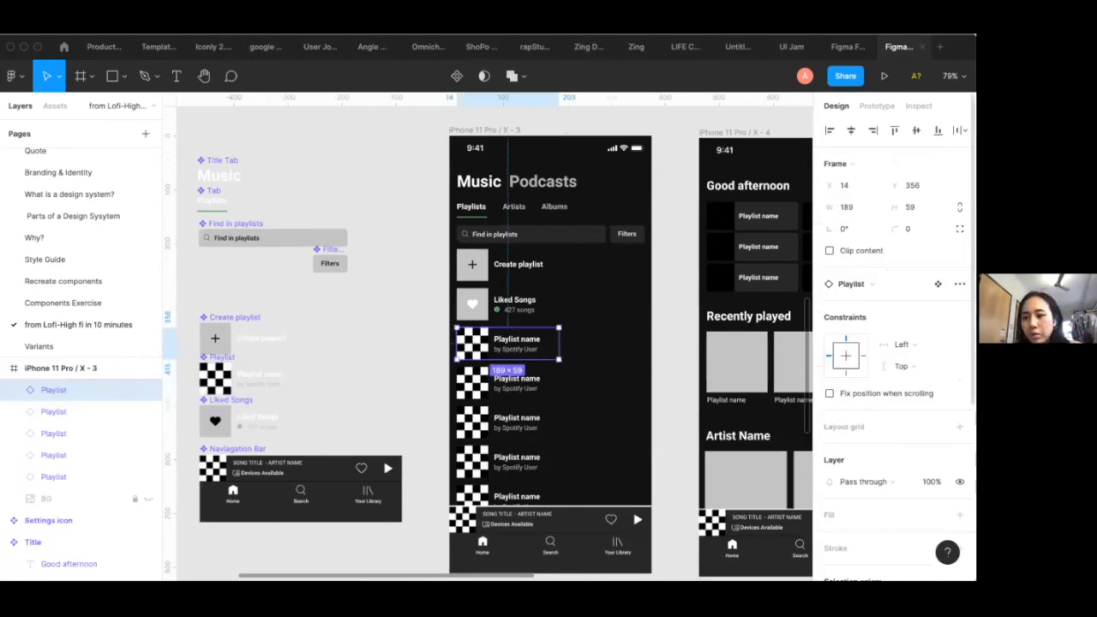
double_click(477, 350)
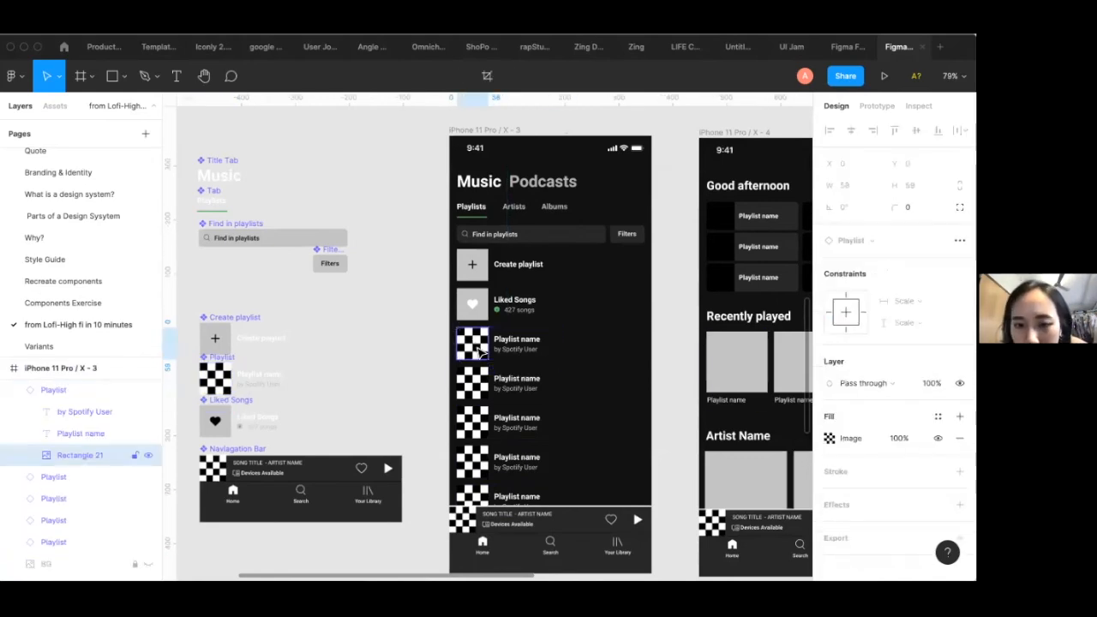
left_click(830, 438)
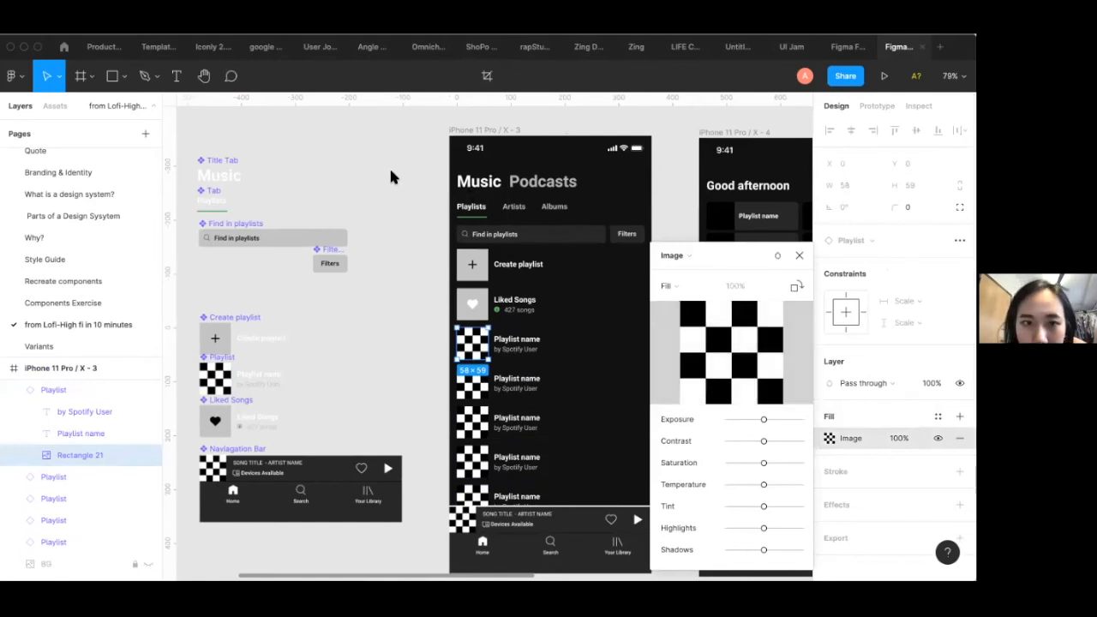
scroll(526, 316, "right", 3)
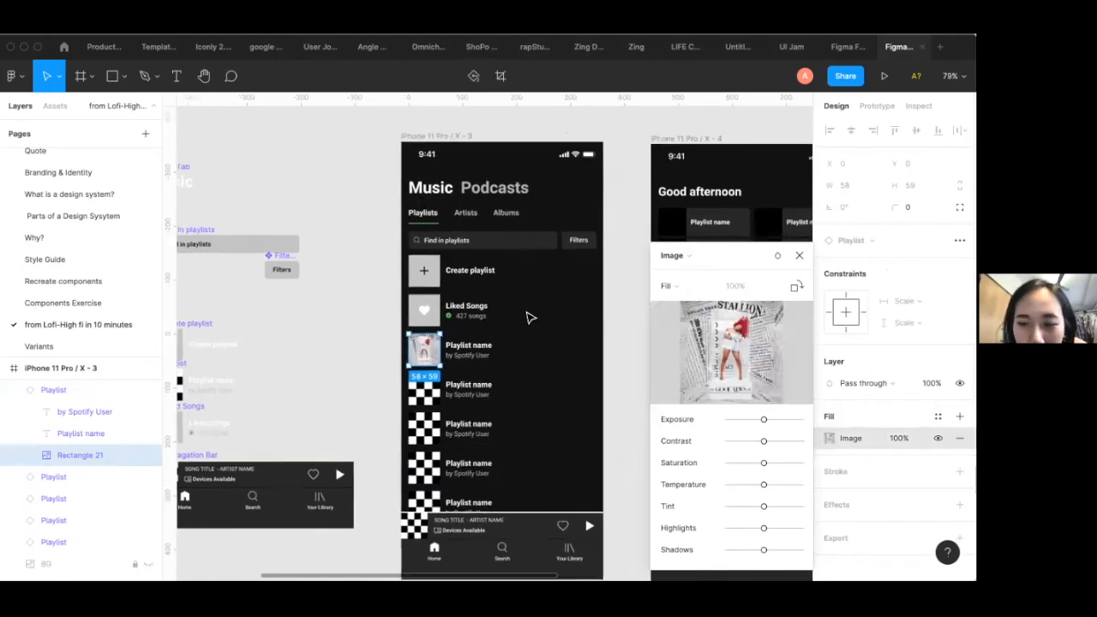
key("Escape")
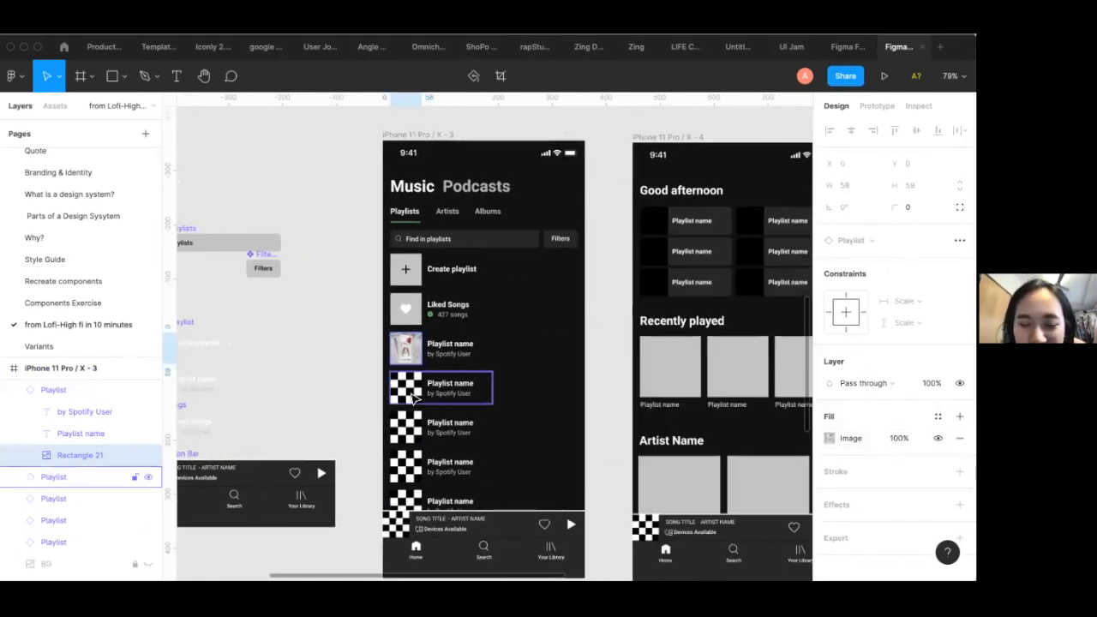
Compare the Liked Songs and Create playlist items on the iPhone 11 Pro / X - 3 frame with those on the reference screen
left_click(398, 318)
scroll(405, 321, "left", 3)
scroll(514, 310, "down", 3)
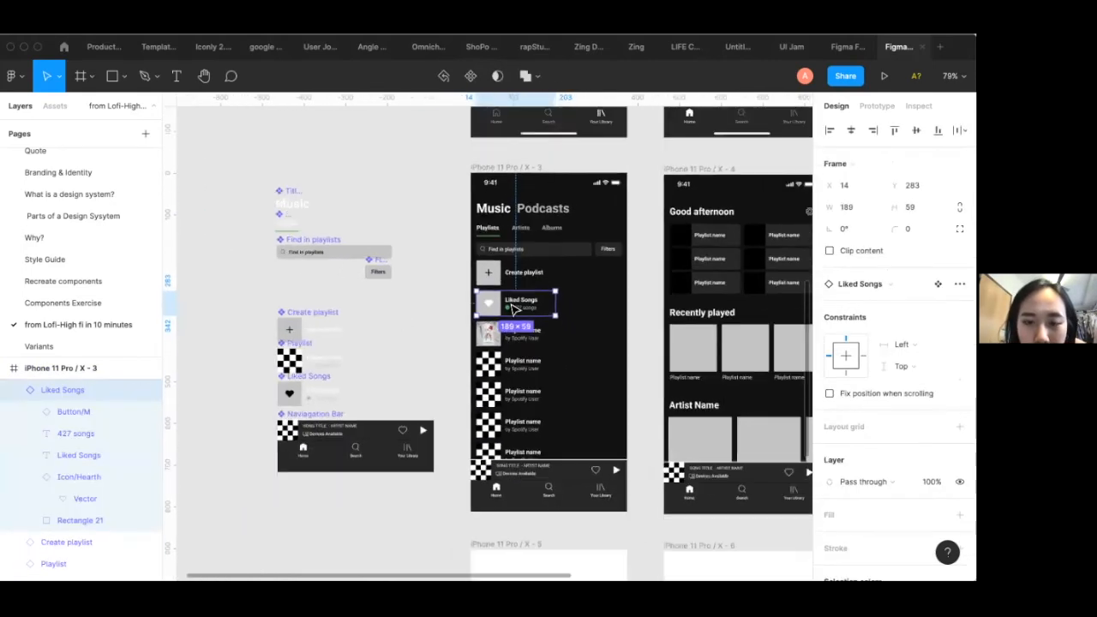
scroll(496, 283, "up", 6)
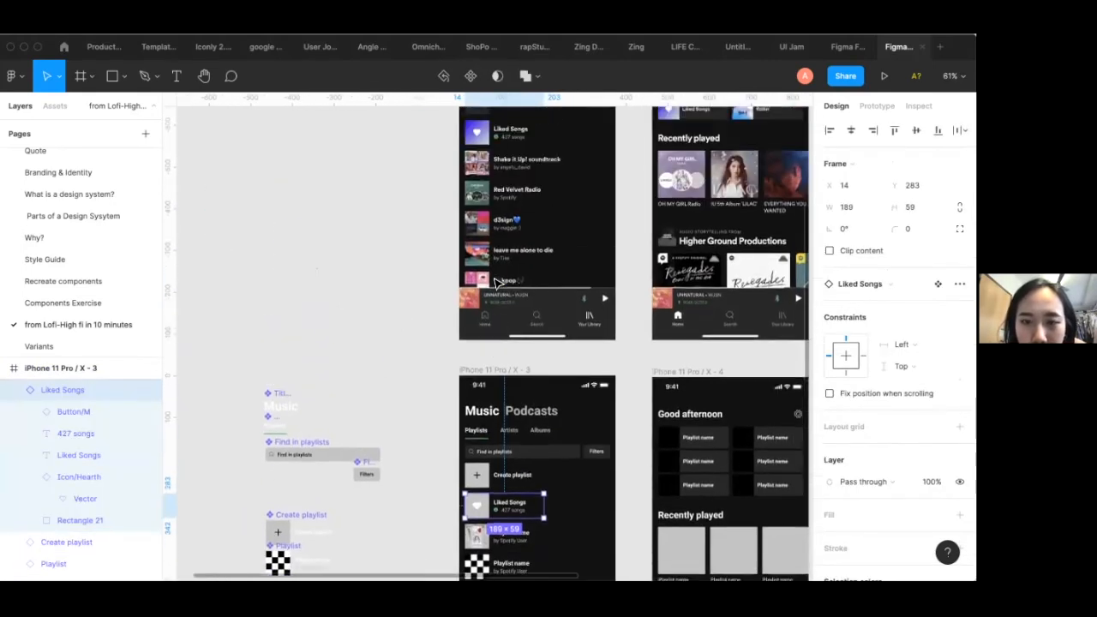
scroll(480, 190, "down", 3)
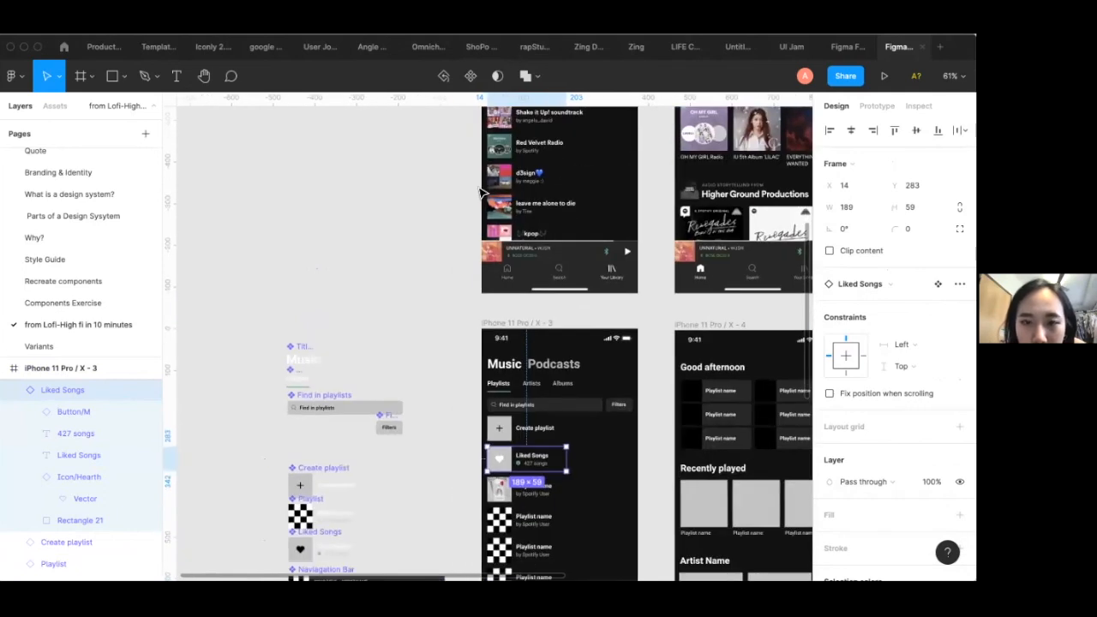
scroll(479, 192, "up", 5)
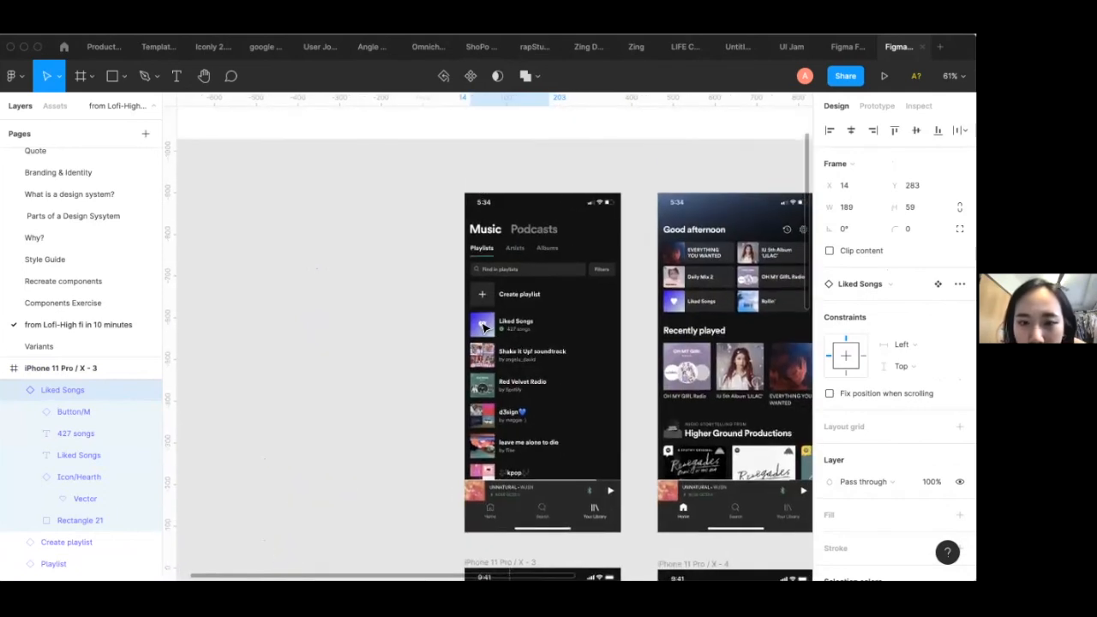
scroll(481, 336, "down", 4)
left_click(501, 484)
scroll(505, 313, "up", 5)
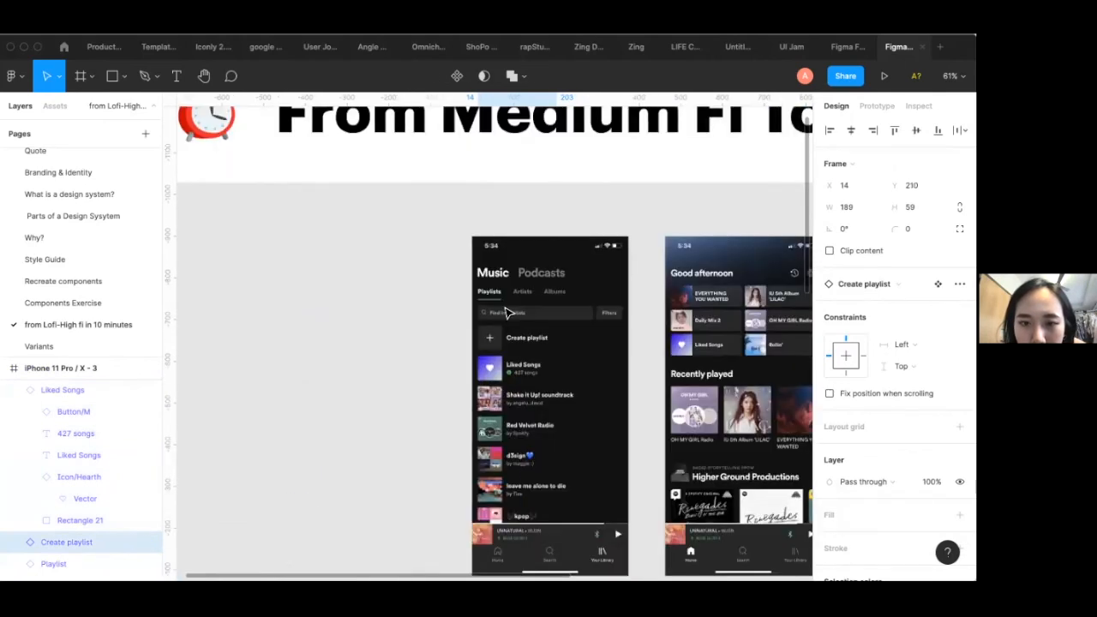
scroll(502, 346, "up", 4)
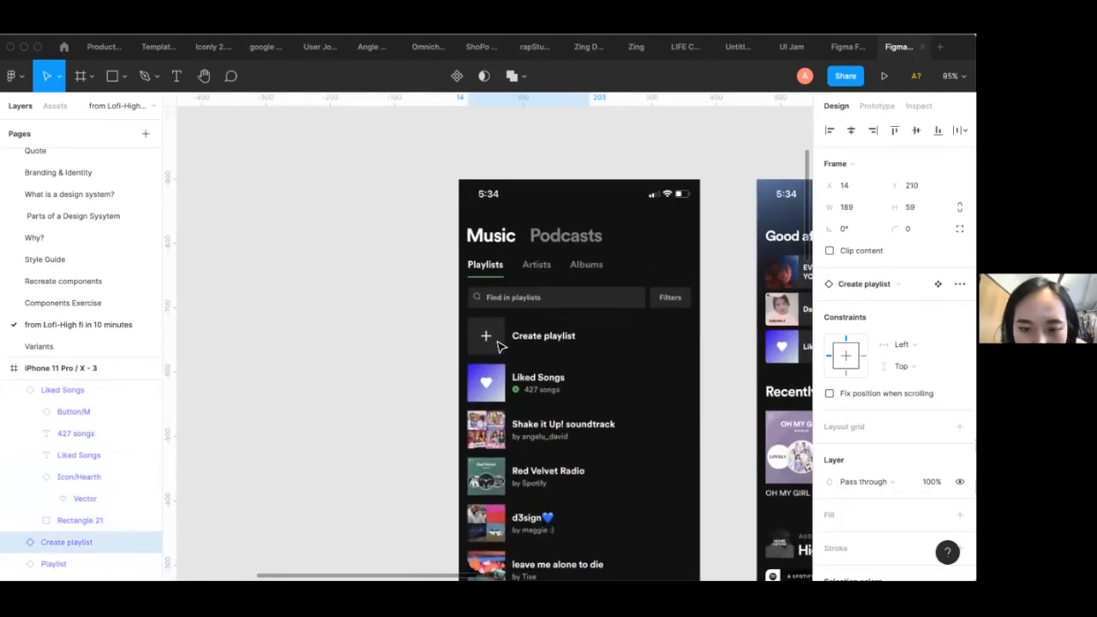
scroll(501, 346, "down", 5)
scroll(450, 467, "down", 3)
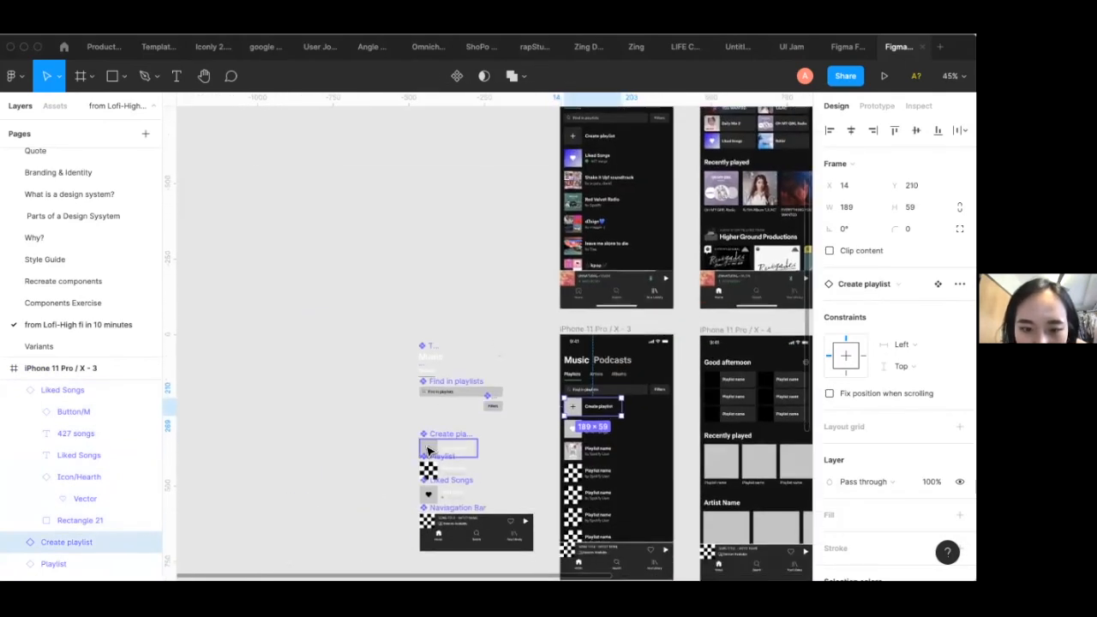
Try the Black 100% colour style on the square behind the plus icon in the Create playlist main component, and settle on Black 75%
scroll(429, 451, "up", 5)
double_click(428, 452)
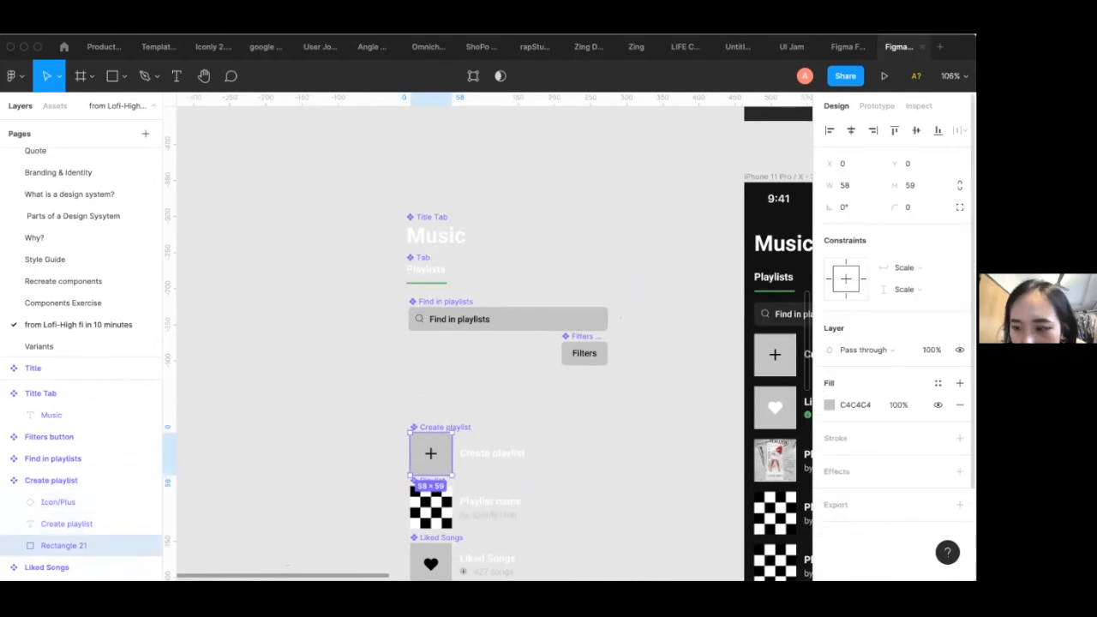
left_click(937, 383)
left_click(859, 411)
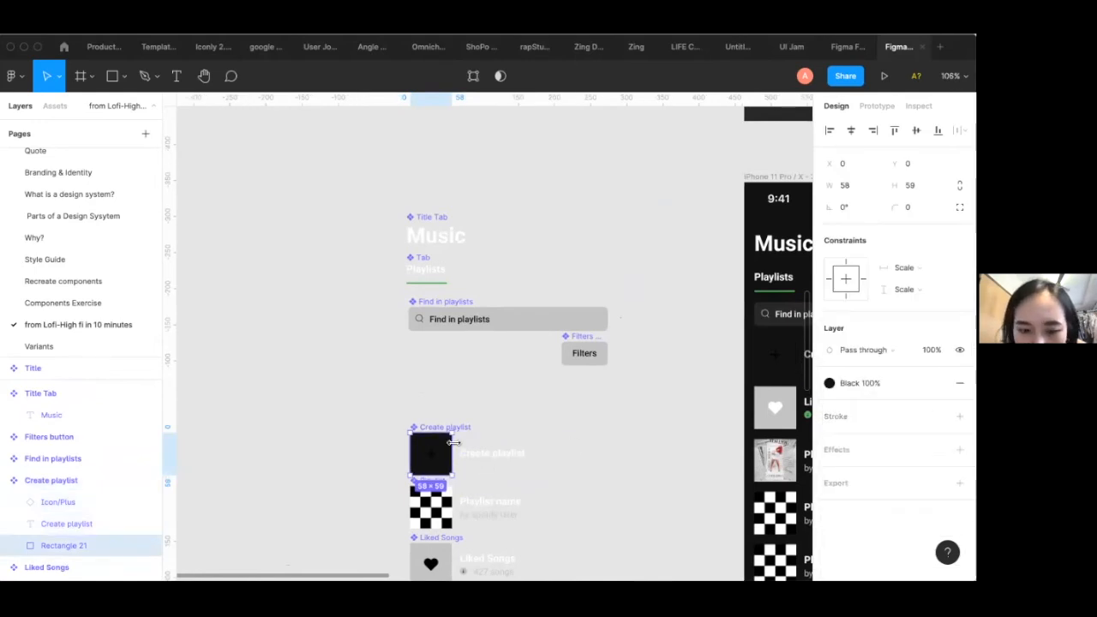
scroll(454, 442, "down", 5)
scroll(455, 446, "up", 3)
scroll(457, 357, "down", 4)
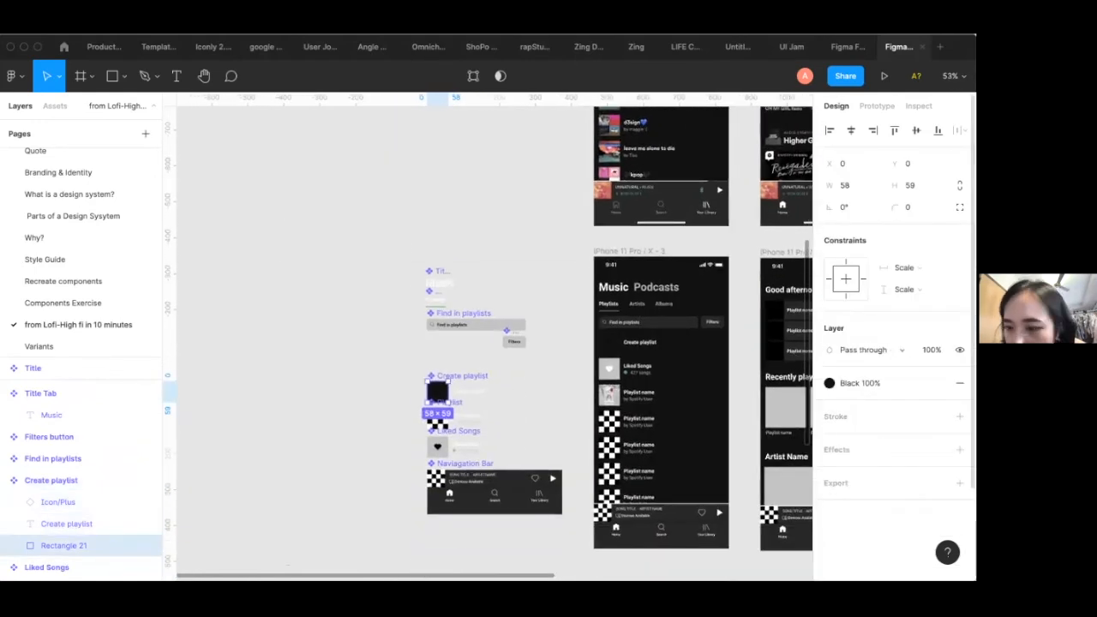
left_click(937, 383)
left_click(859, 434)
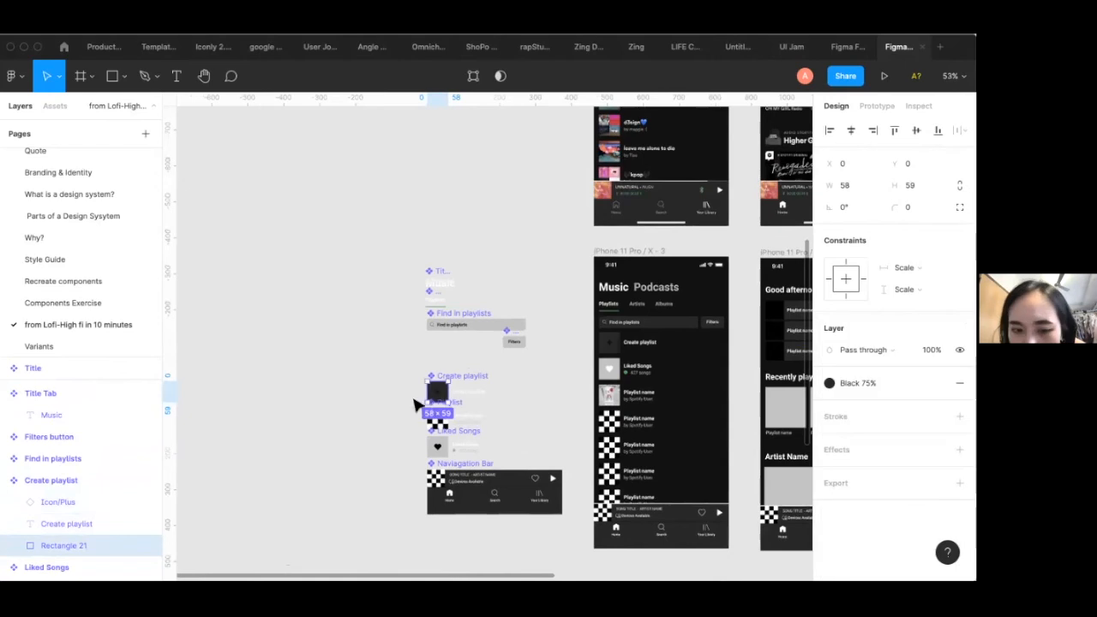
Apply the White colour style to the plus icon in the Create playlist main component
scroll(455, 380, "up", 5)
left_click(419, 415)
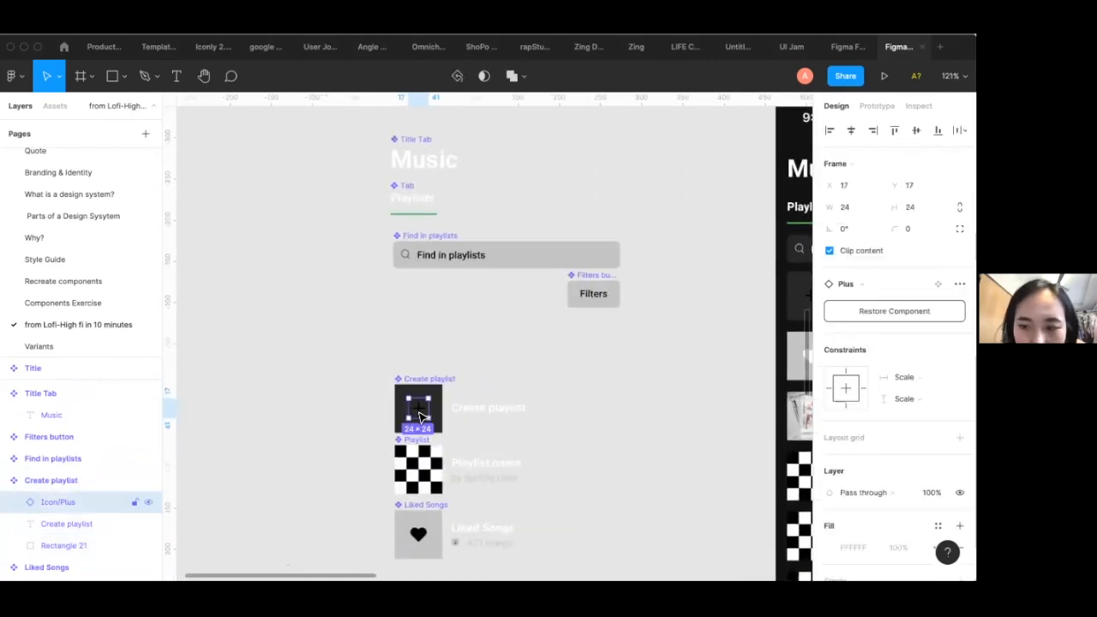
scroll(642, 380, "up", 8)
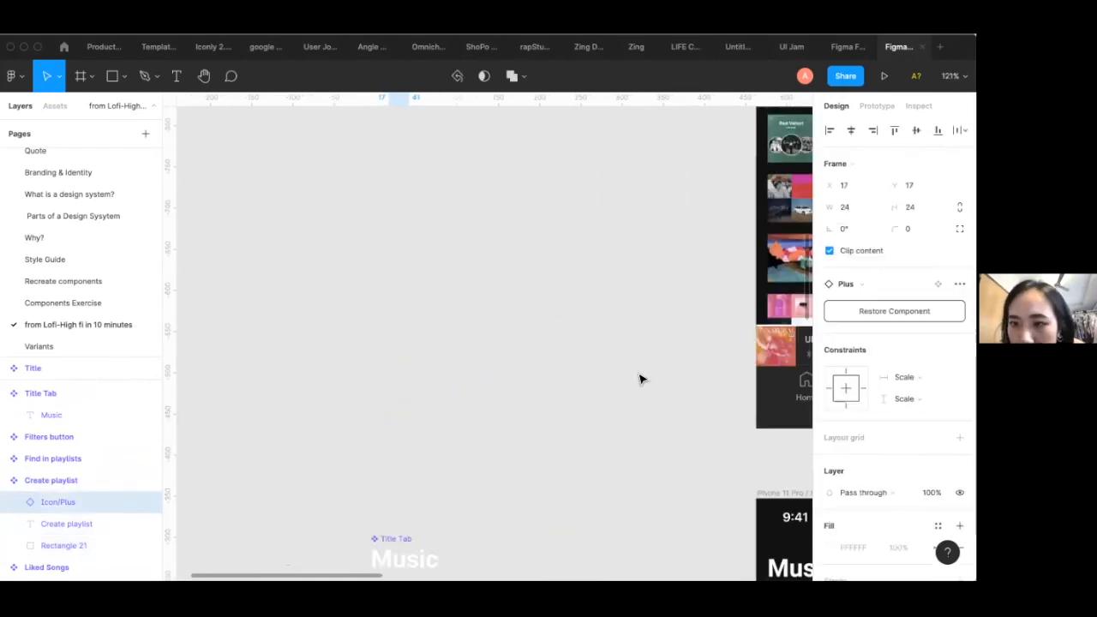
scroll(641, 380, "right", 2)
scroll(642, 380, "down", 5)
scroll(642, 379, "left", 2)
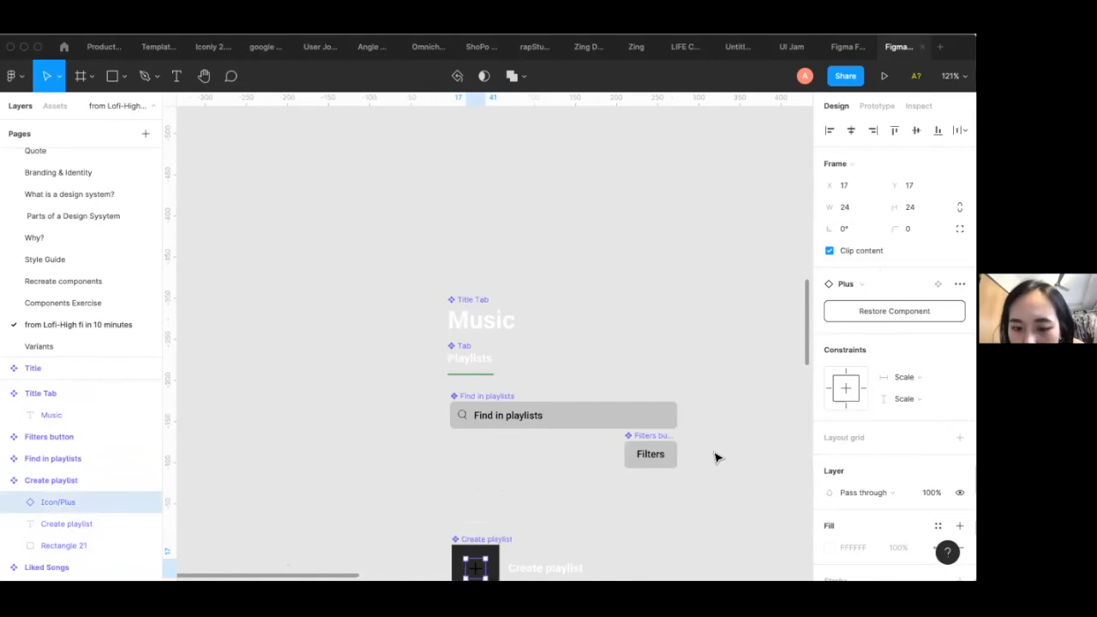
scroll(718, 457, "down", 2)
scroll(717, 458, "left", 1)
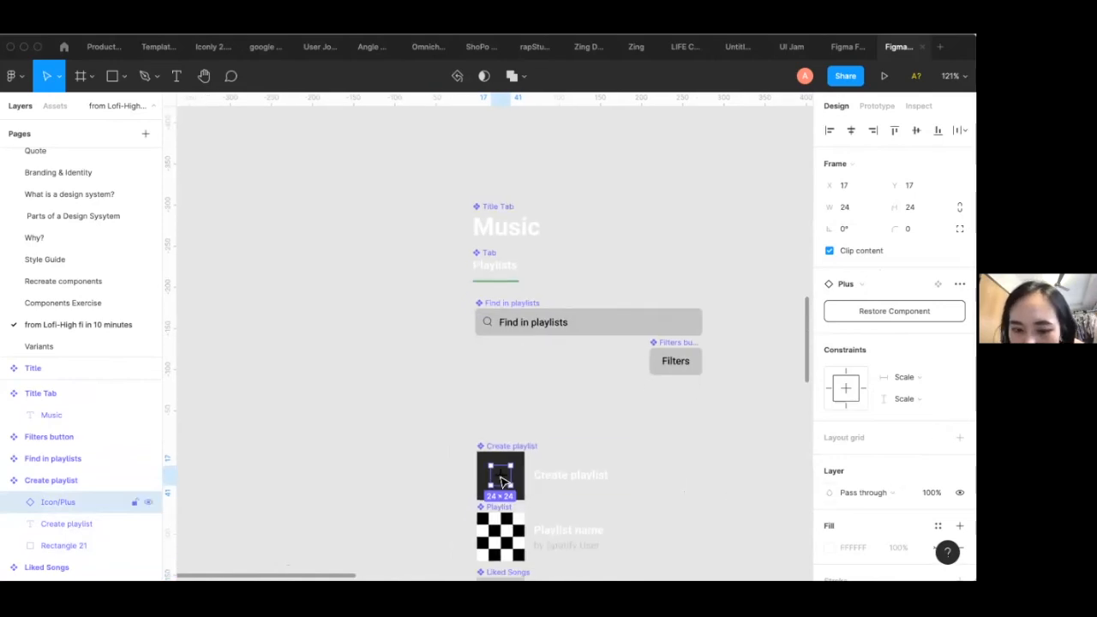
double_click(501, 477)
left_click(622, 465)
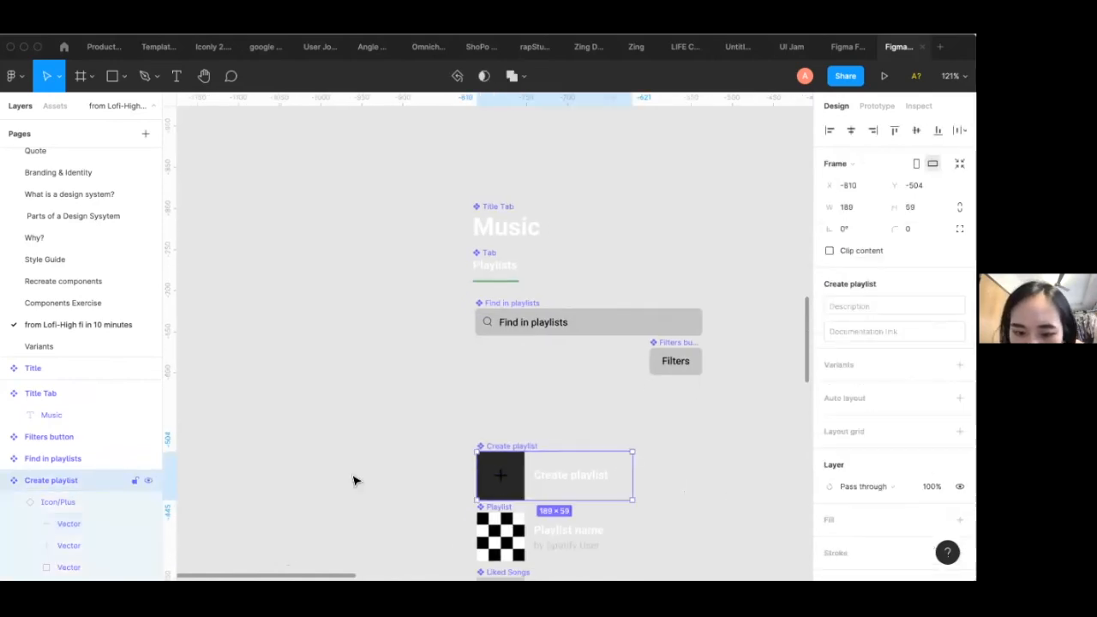
left_click(65, 504)
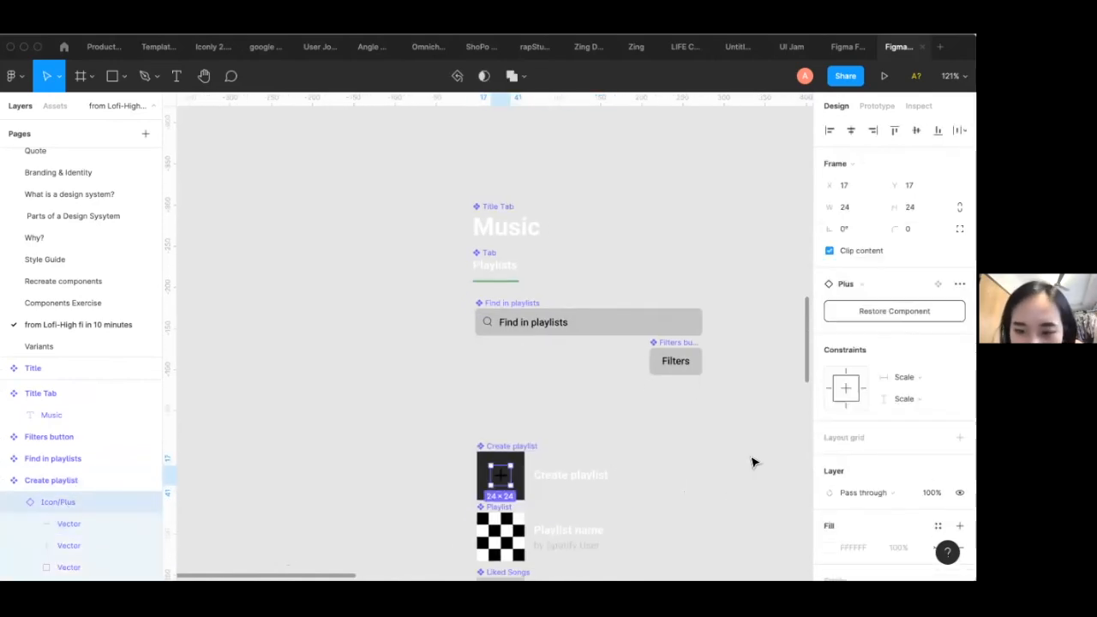
scroll(895, 386, "down", 3)
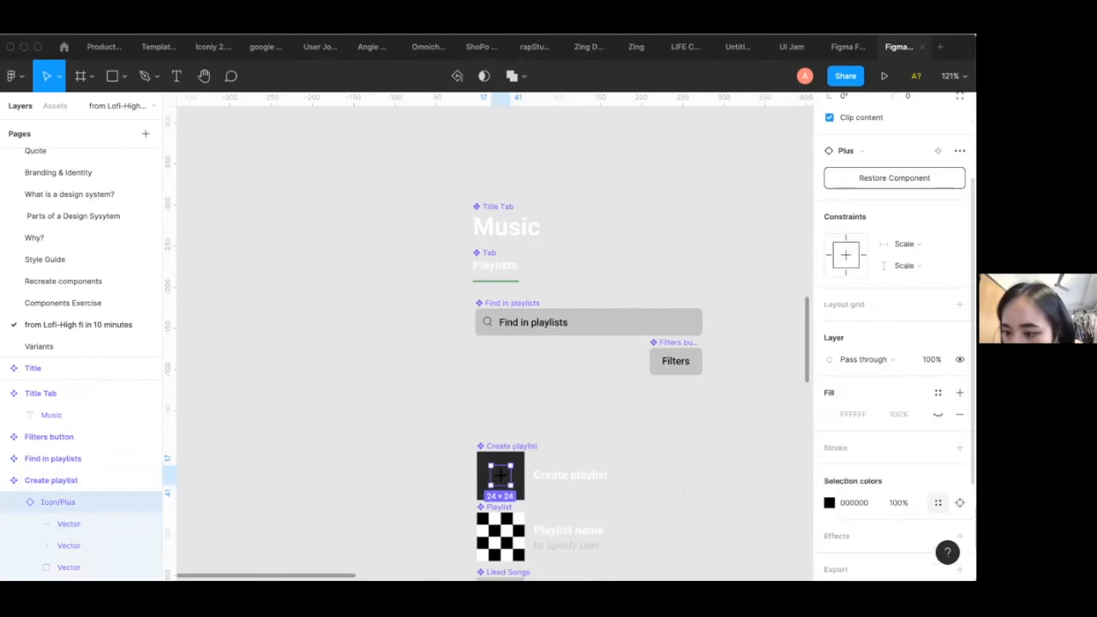
left_click(938, 502)
left_click(708, 449)
left_click(585, 452)
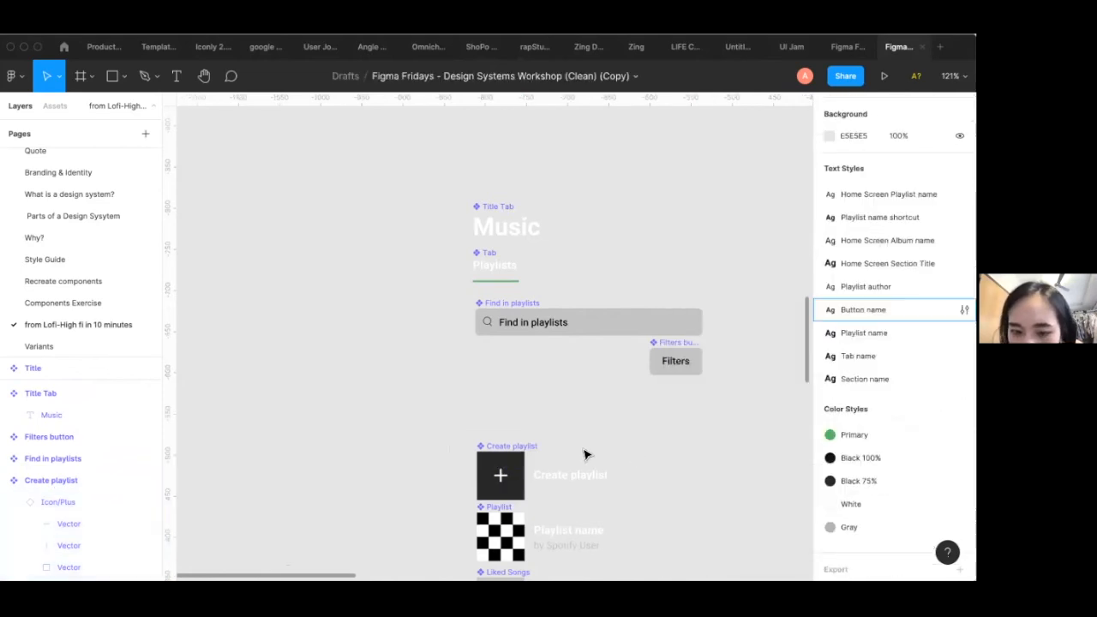
Change the fill of the square behind the heart in the Liked Songs instance on iPhone 11 Pro / X - 3 to a linear gradient
scroll(585, 452, "down", 5)
scroll(608, 460, "down", 5)
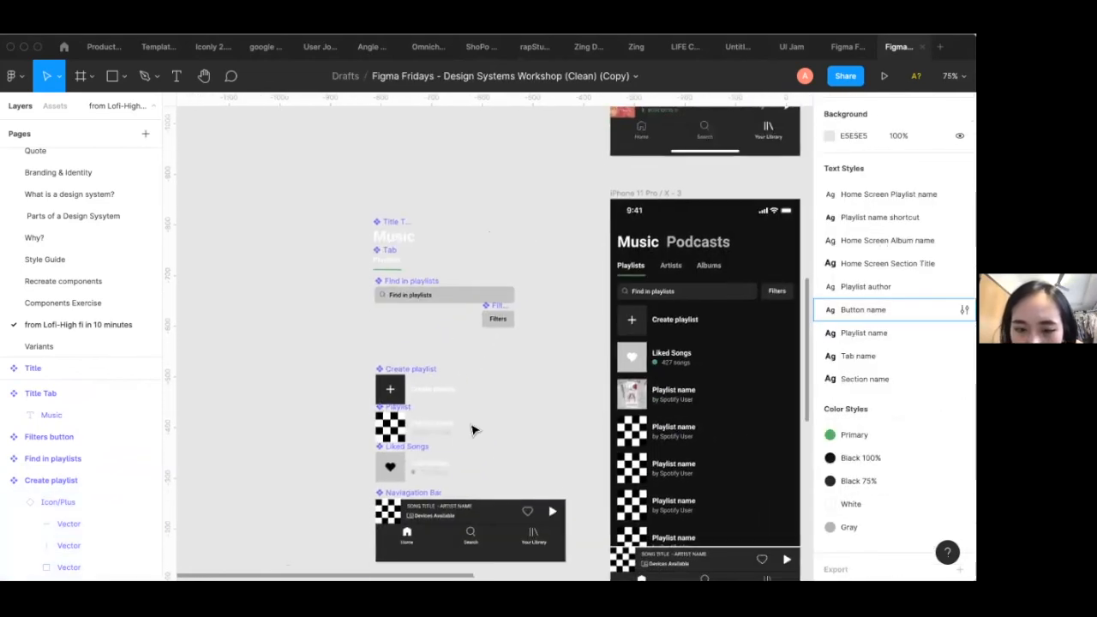
scroll(465, 426, "right", 4)
scroll(465, 426, "up", 10)
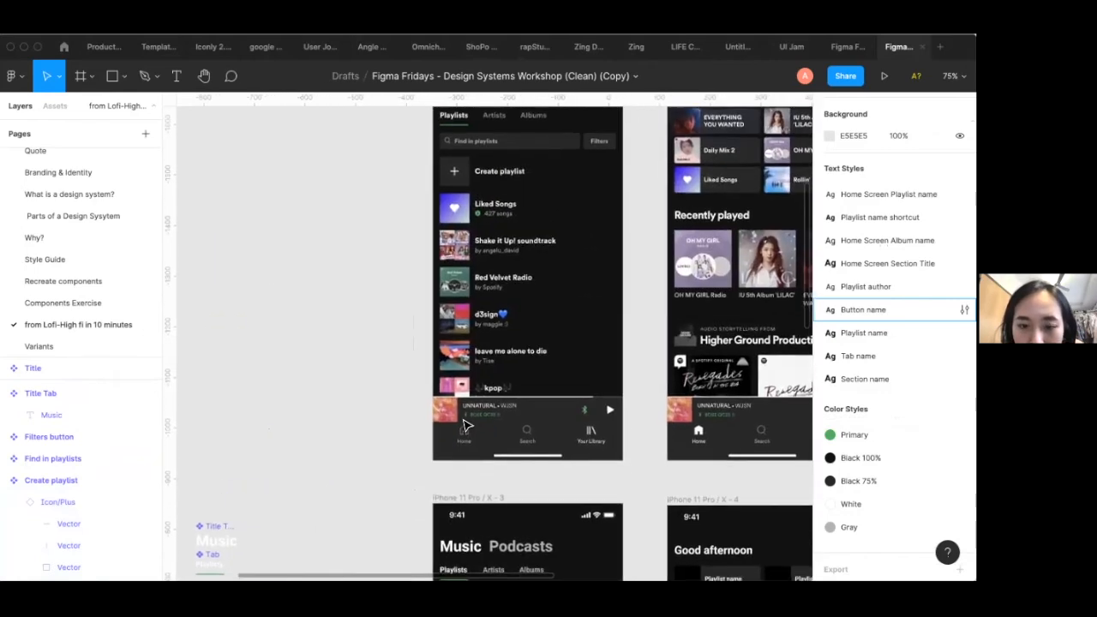
scroll(465, 426, "down", 5)
left_click(469, 460)
left_click(469, 460)
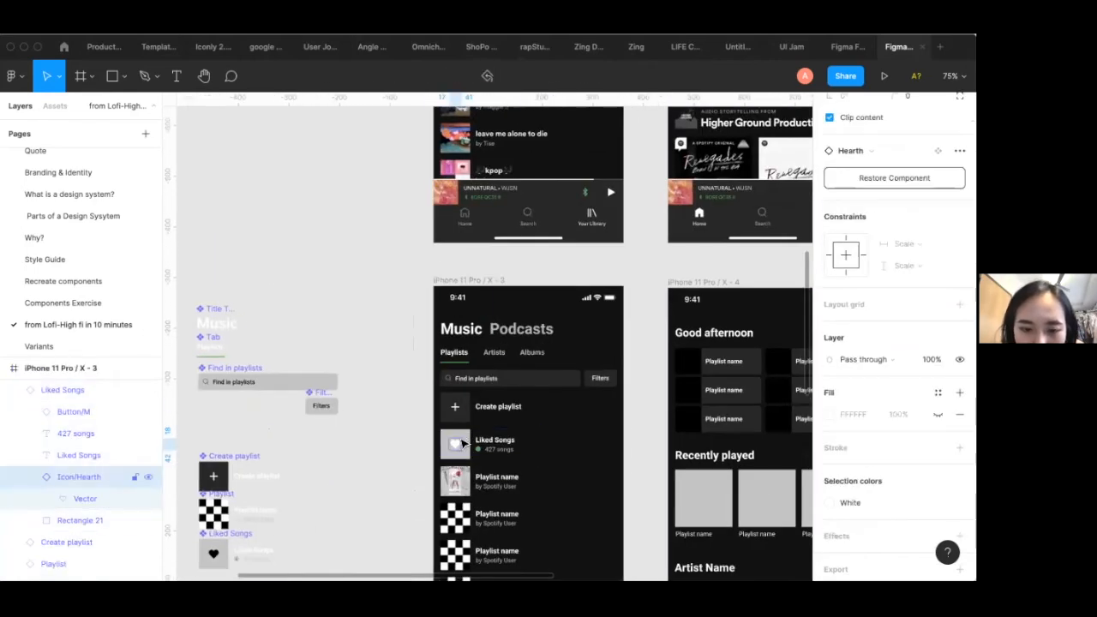
left_click(468, 441)
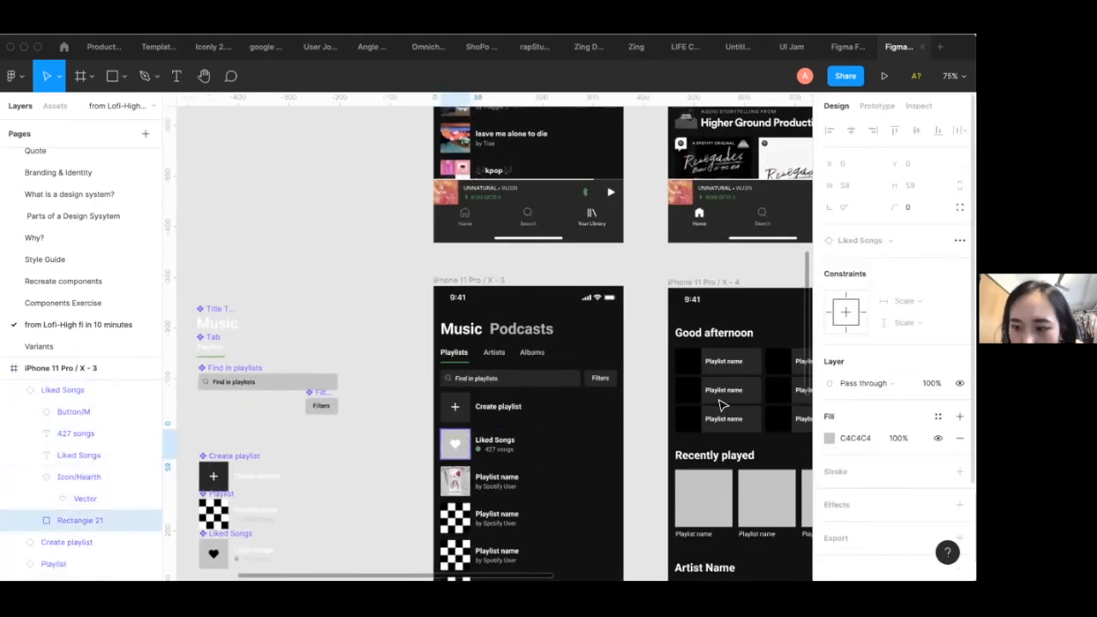
scroll(476, 209, "up", 5)
scroll(476, 209, "down", 5)
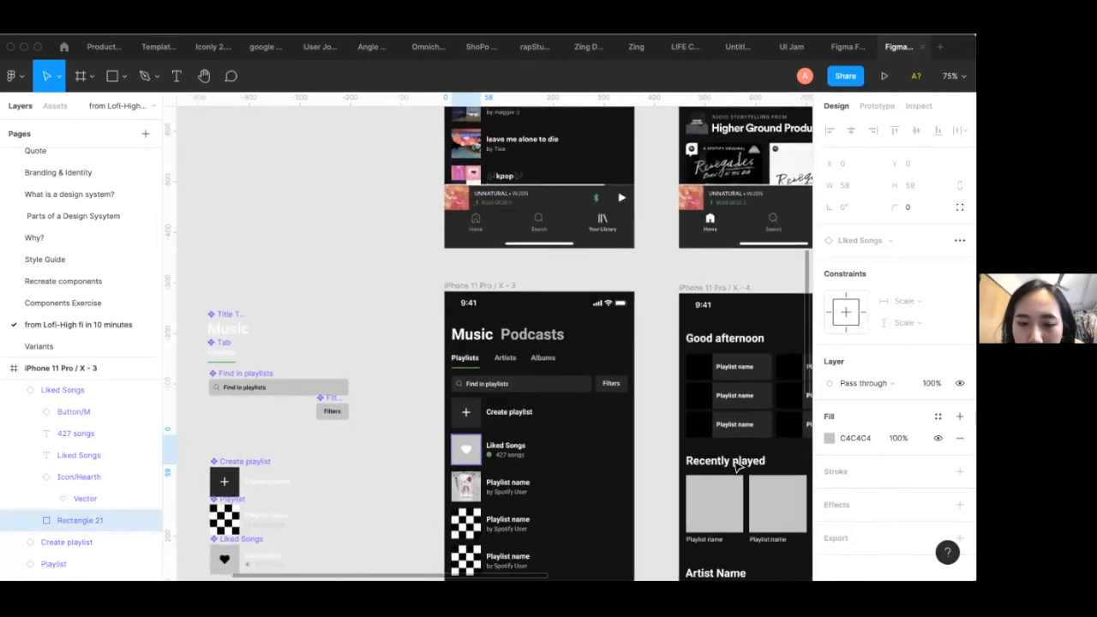
left_click(828, 439)
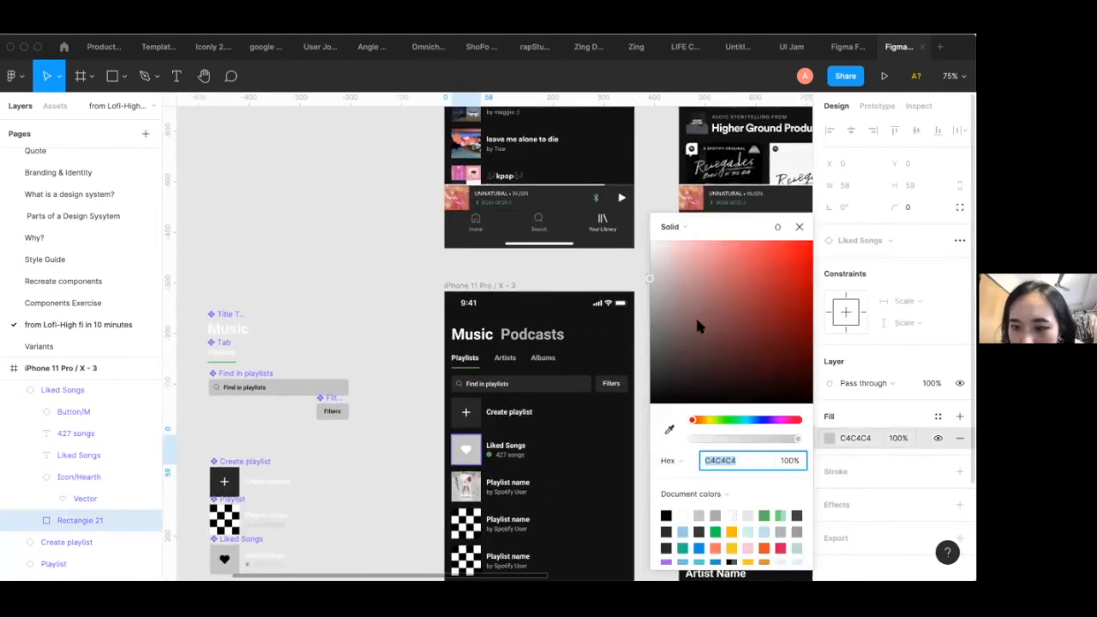
left_click(676, 226)
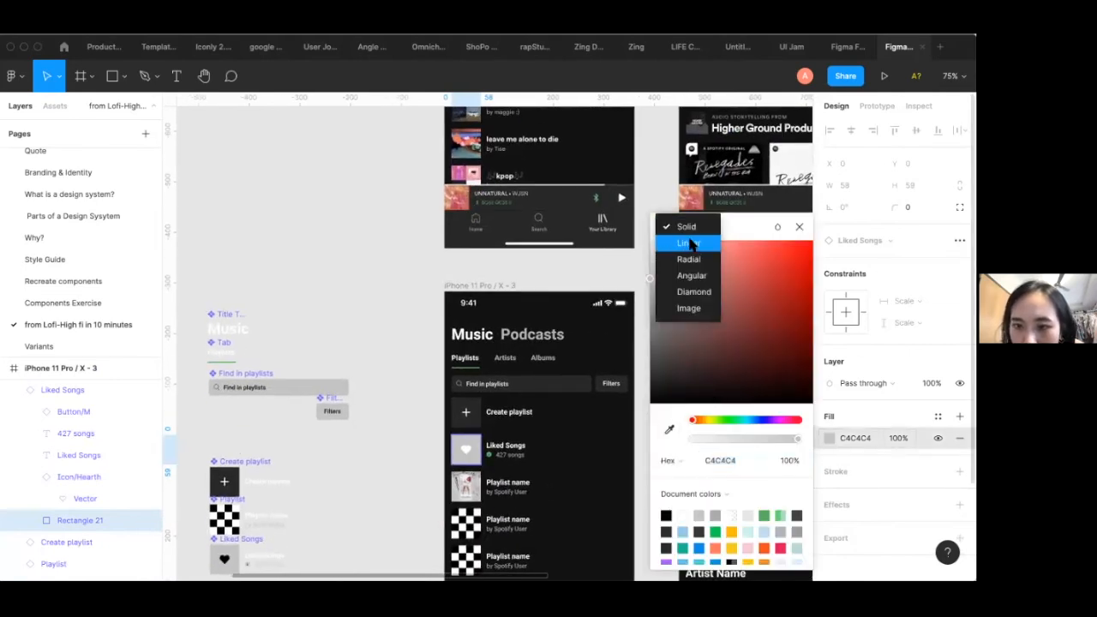
left_click(690, 244)
Sample the gradient's start colour 3C09EA and end colour C7E7DA from opposite corners of the Liked Songs cover on the reference screen
scroll(542, 303, "up", 3)
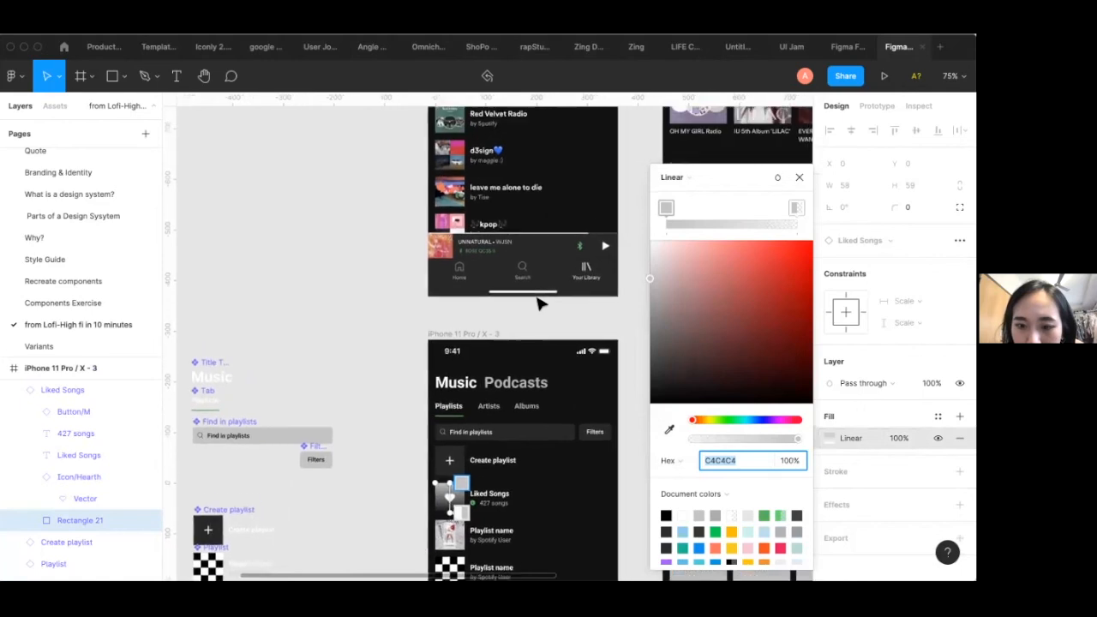
scroll(599, 247, "up", 5)
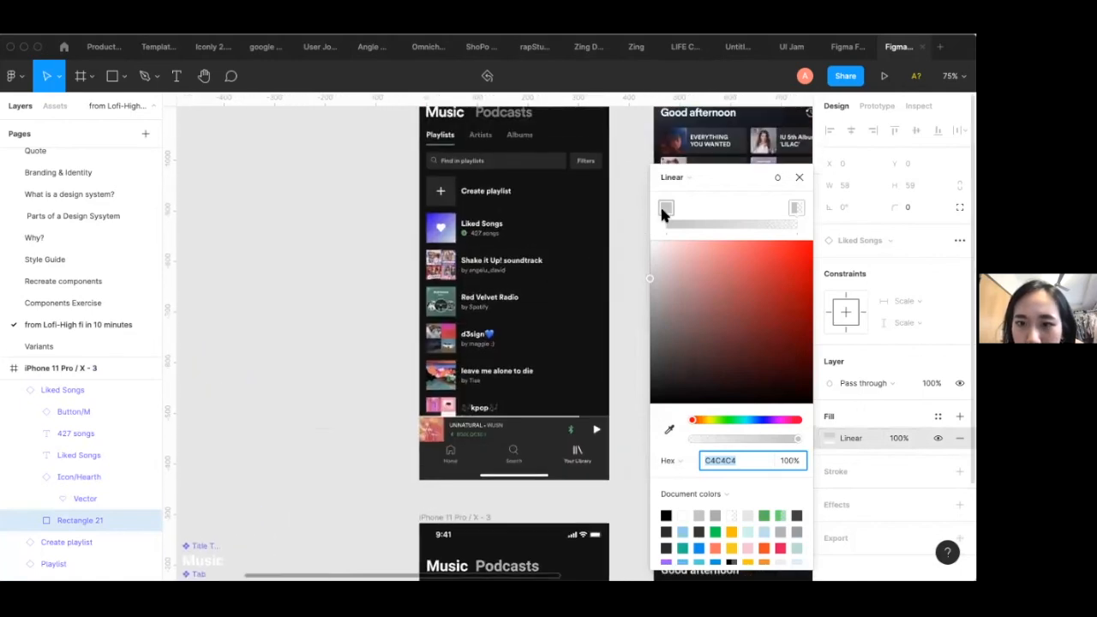
left_click(666, 207)
scroll(445, 192, "up", 5)
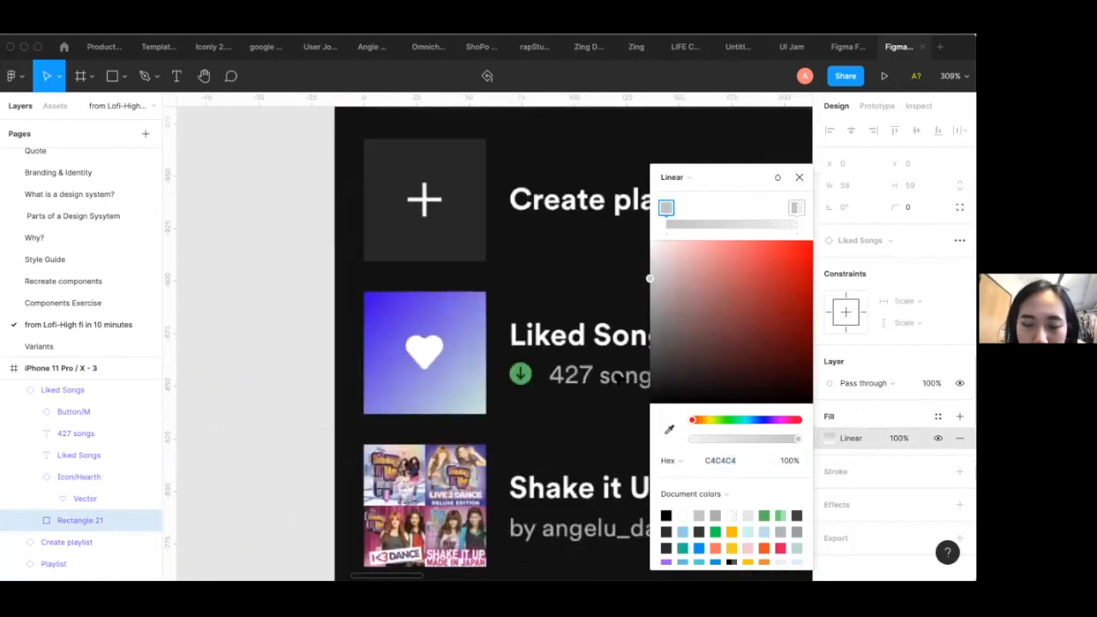
left_click(667, 430)
left_click(374, 291)
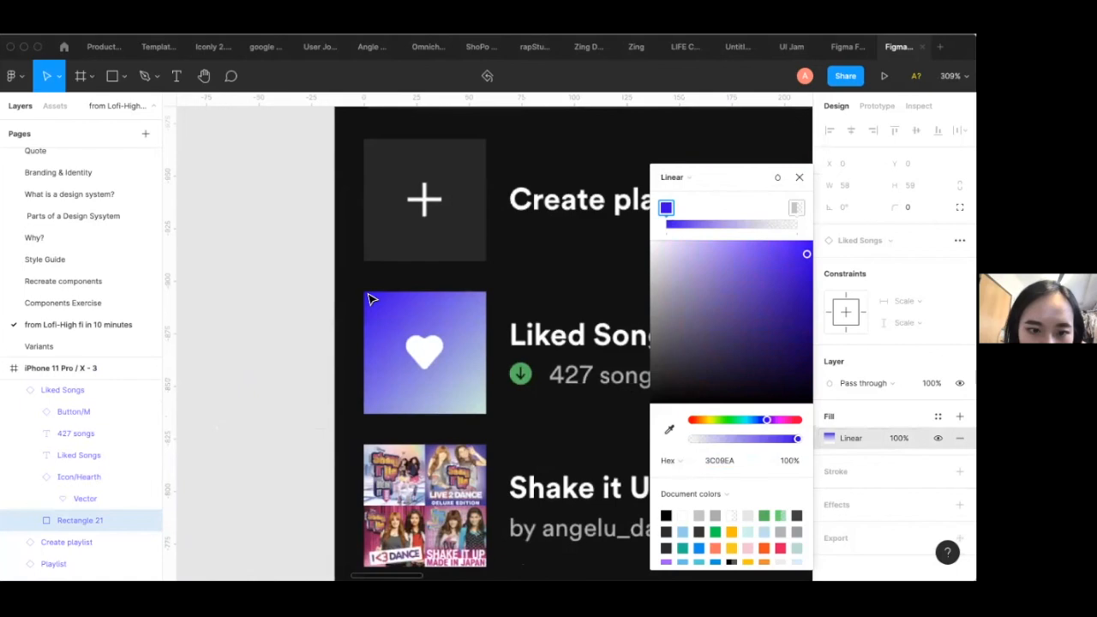
left_click(795, 208)
left_click(669, 430)
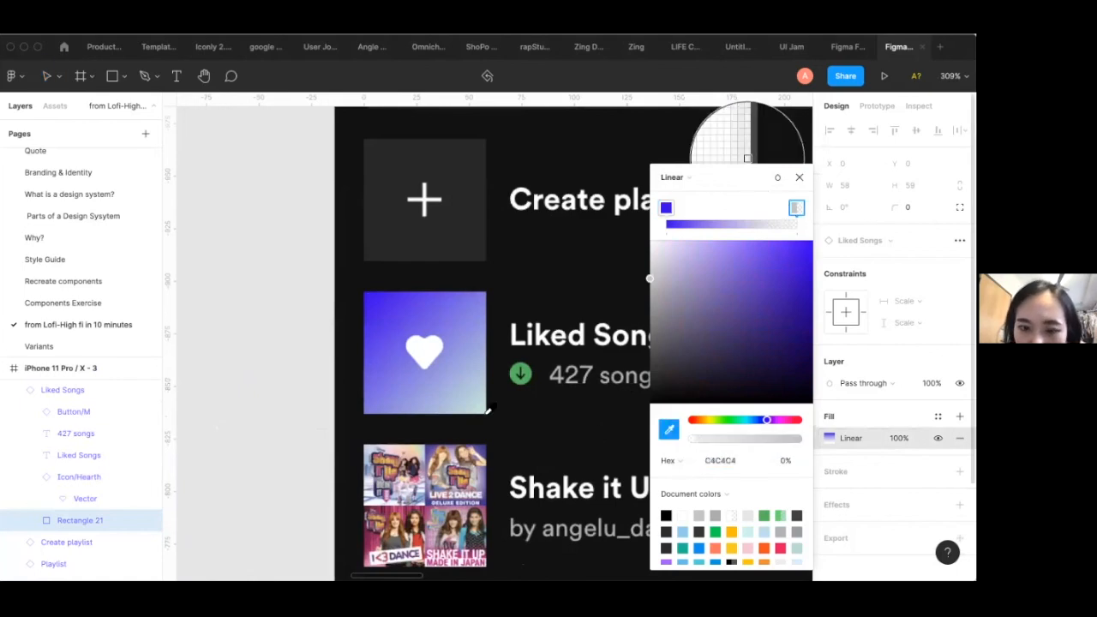
left_click(484, 415)
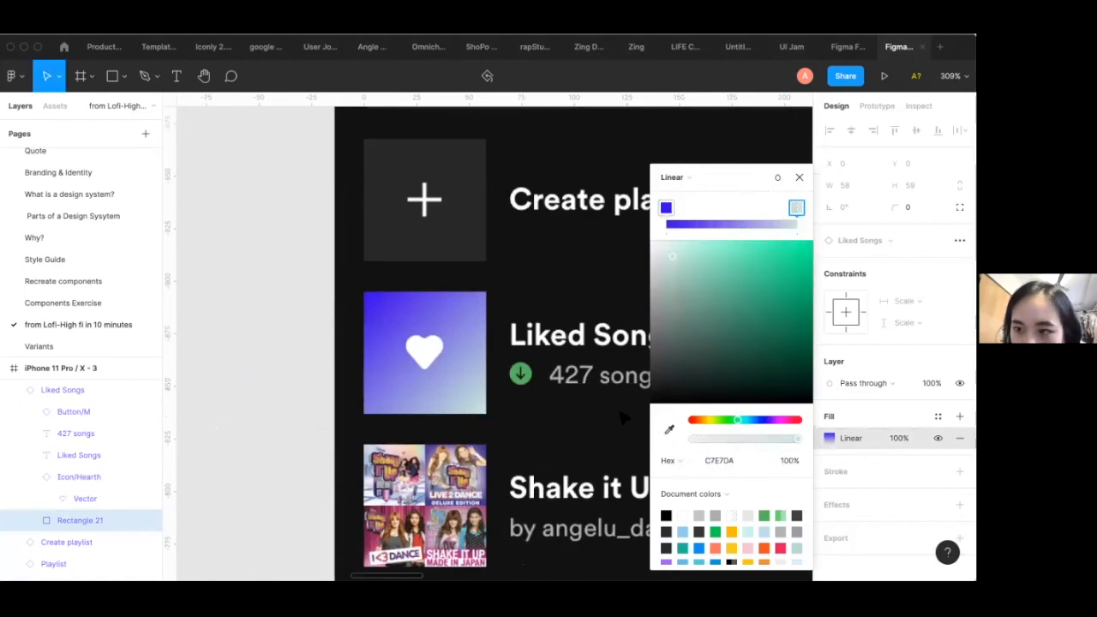
Angle the Liked Songs gradient diagonally from the square's upper-left corner to its lower-right corner, and close the fill settings
scroll(563, 406, "down", 5)
scroll(563, 406, "down", 10)
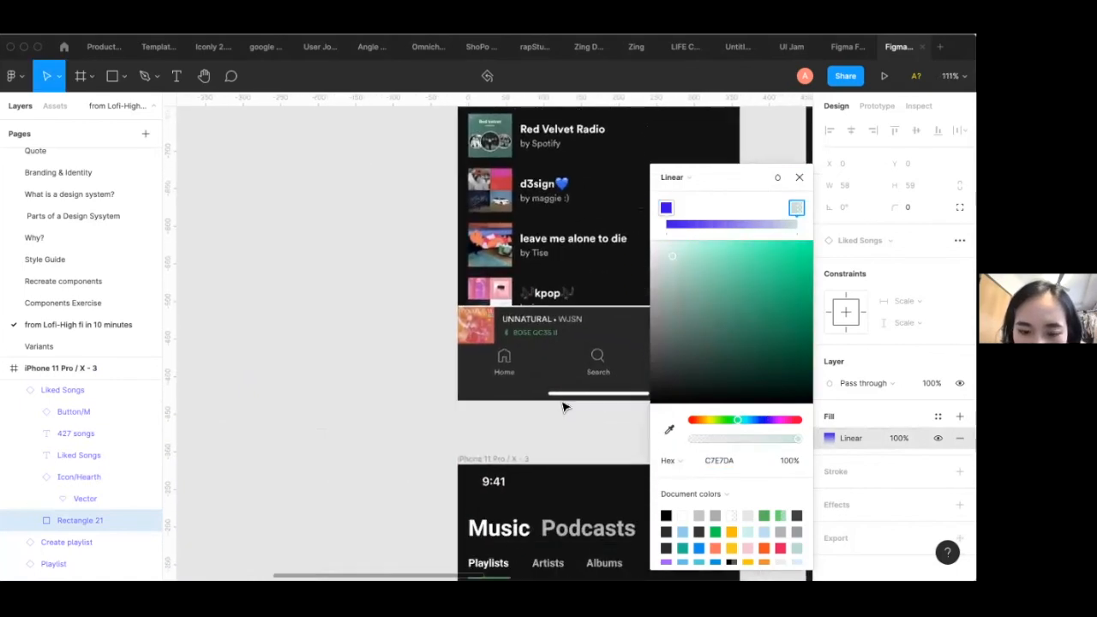
scroll(563, 406, "down", 10)
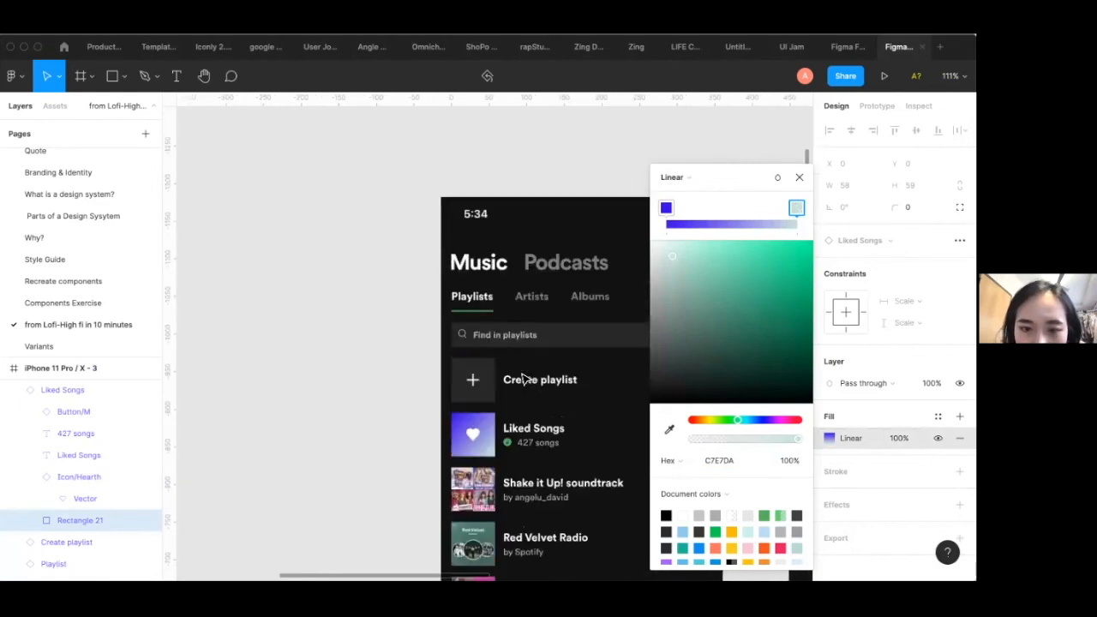
scroll(524, 377, "down", 10)
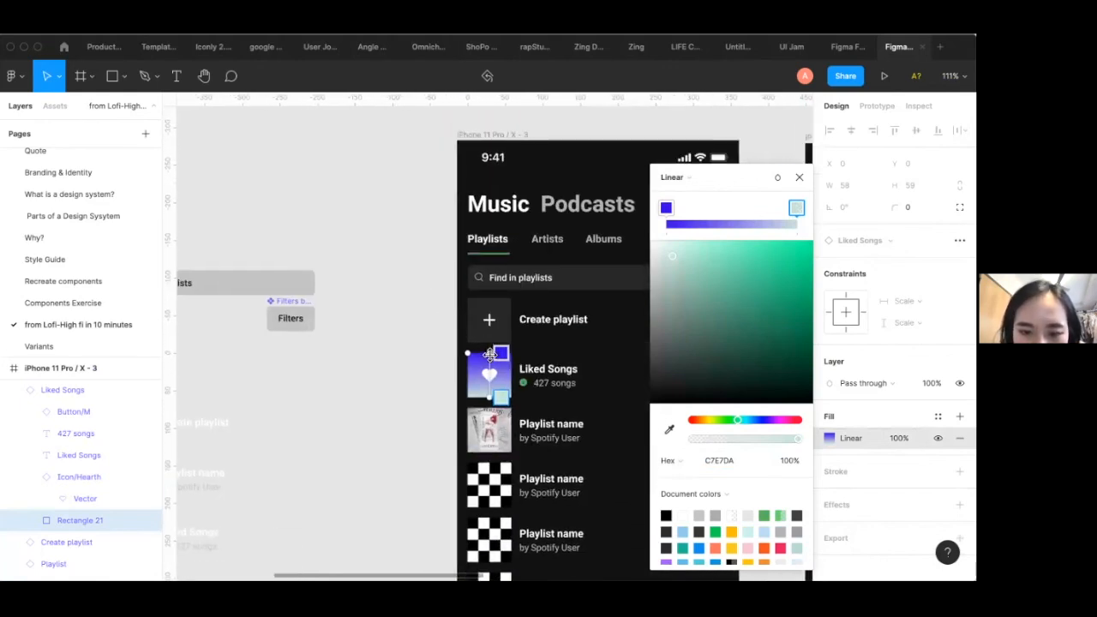
left_click_drag(489, 353, 467, 358)
left_click_drag(489, 397, 505, 396)
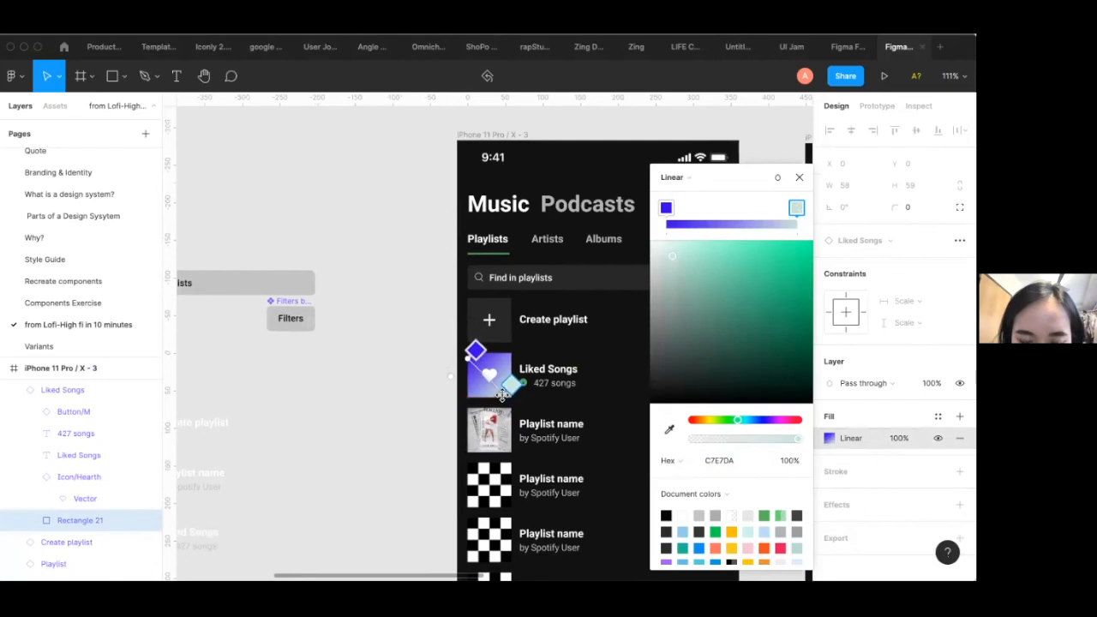
left_click(381, 416)
left_click(798, 176)
Replace the placeholder image fill of the second Playlist instance on iPhone 11 Pro / X - 3 with the red-haired portrait picture
scroll(514, 476, "down", 5)
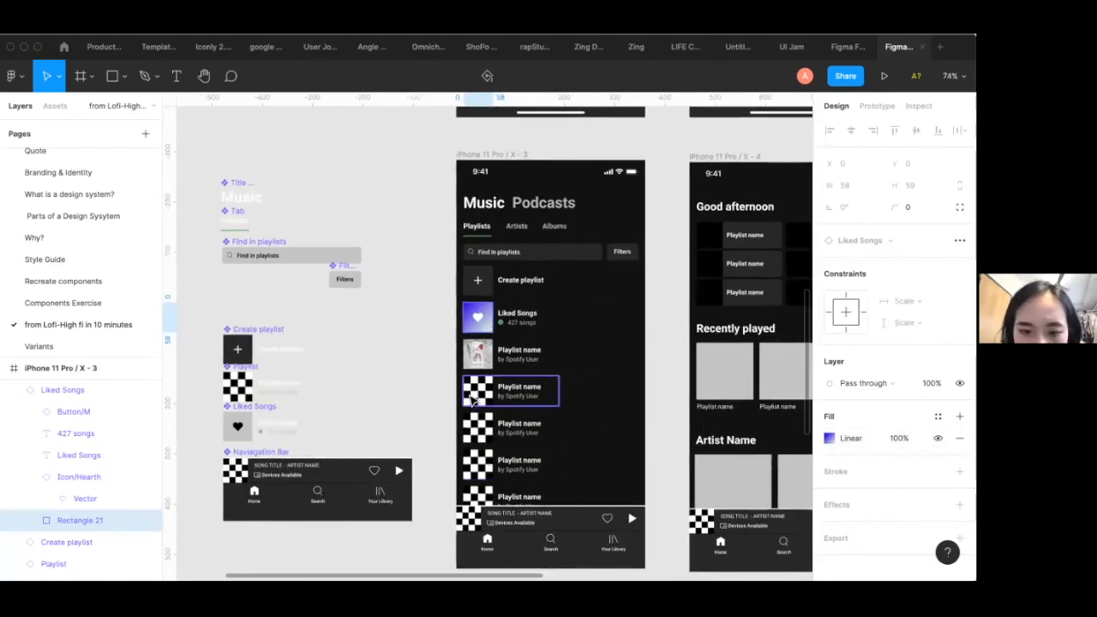
left_click(472, 401)
left_click(829, 437)
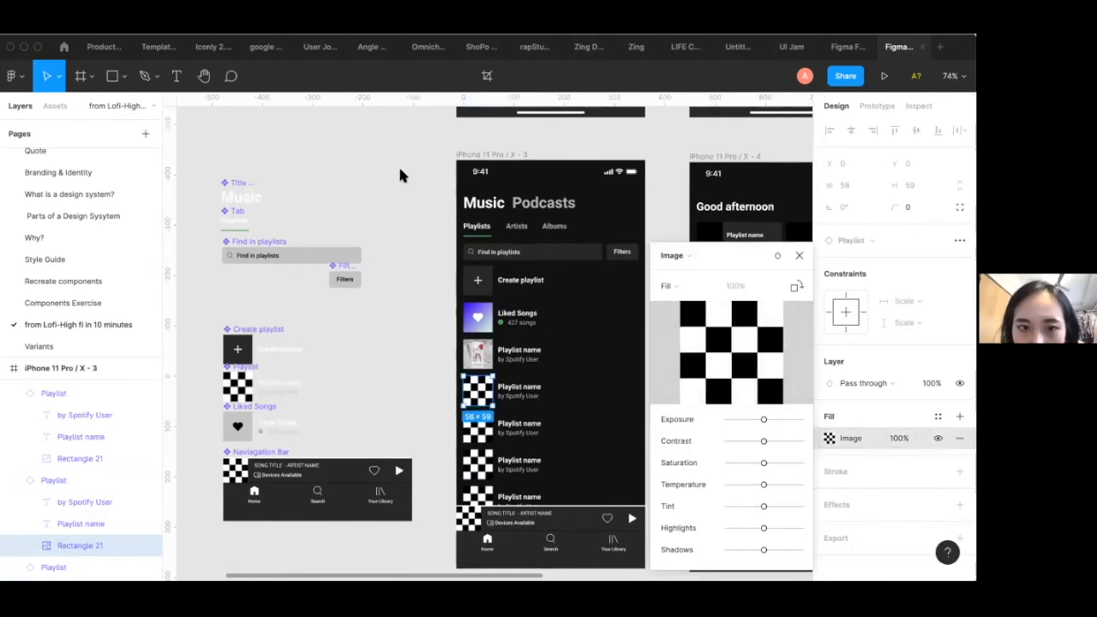
scroll(577, 374, "right", 5)
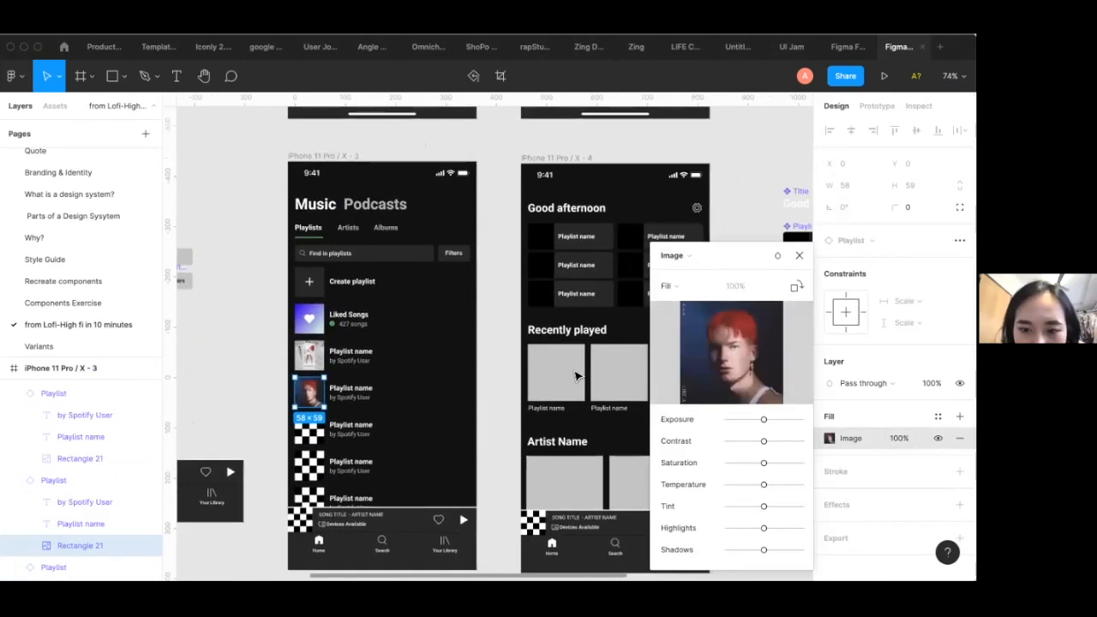
scroll(531, 381, "right", 2)
left_click(501, 396)
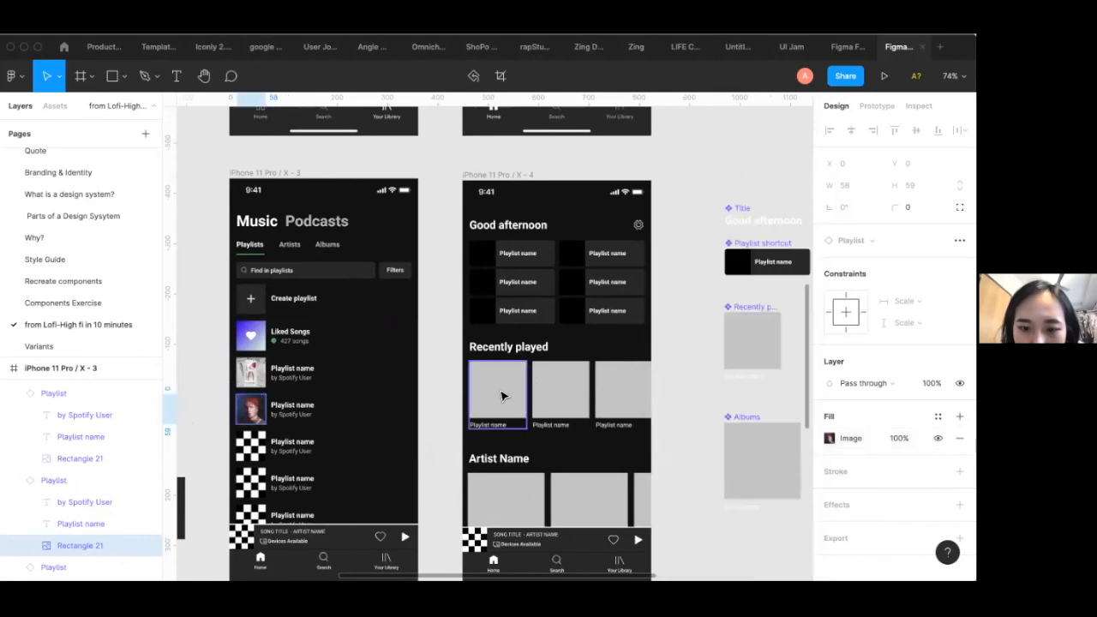
double_click(502, 396)
left_click(828, 438)
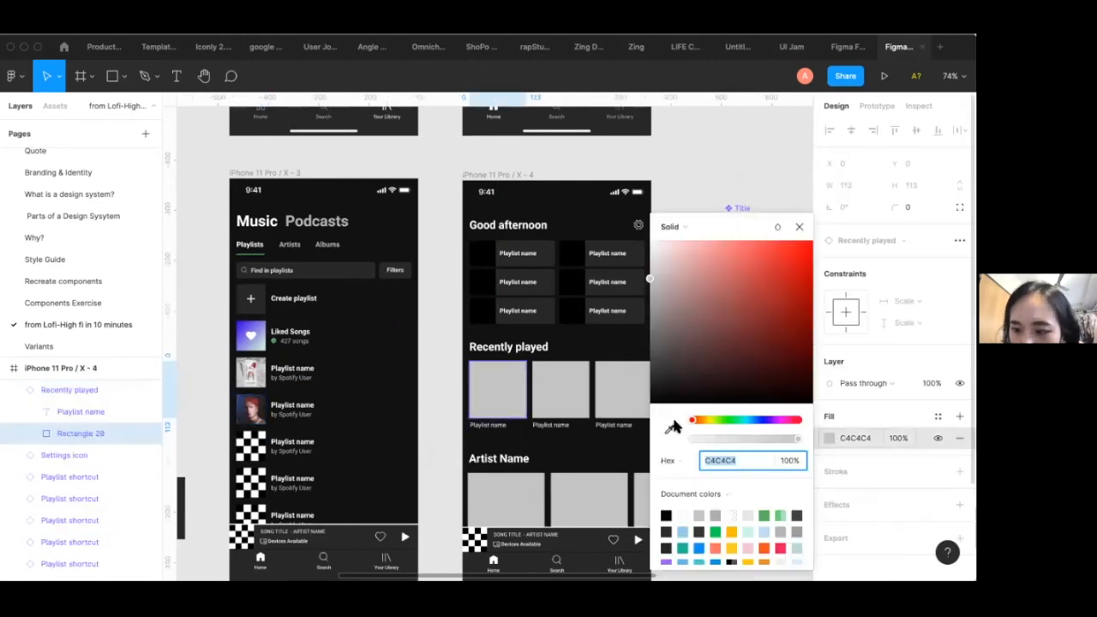
left_click(685, 227)
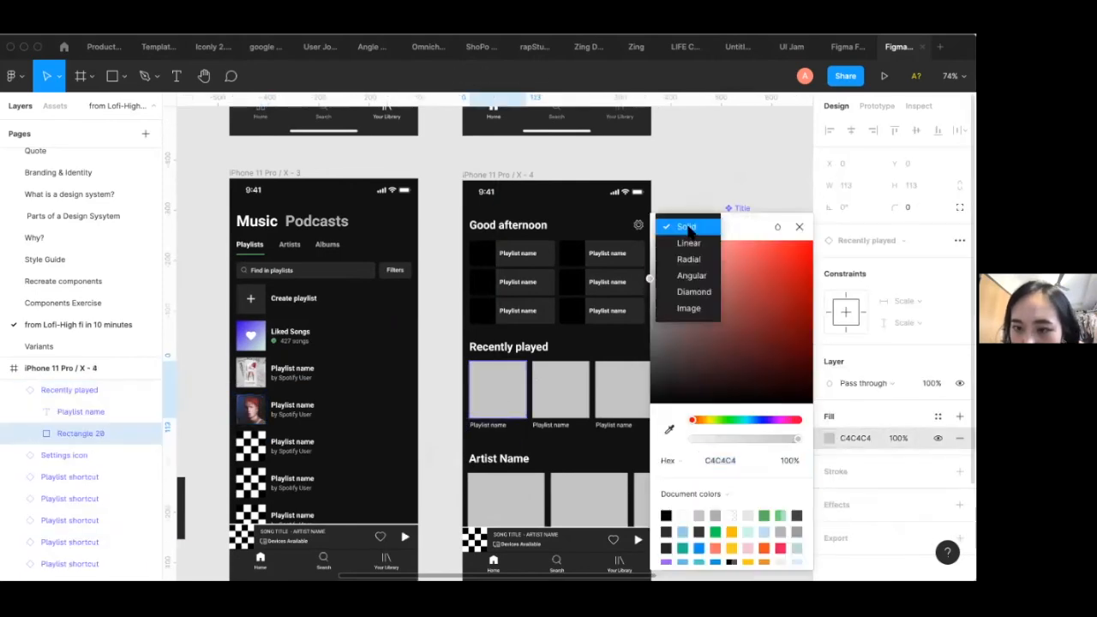
left_click(736, 231)
Change the fill of the cover square in the Playlist shortcut main component from solid to Image
scroll(677, 207, "right", 6)
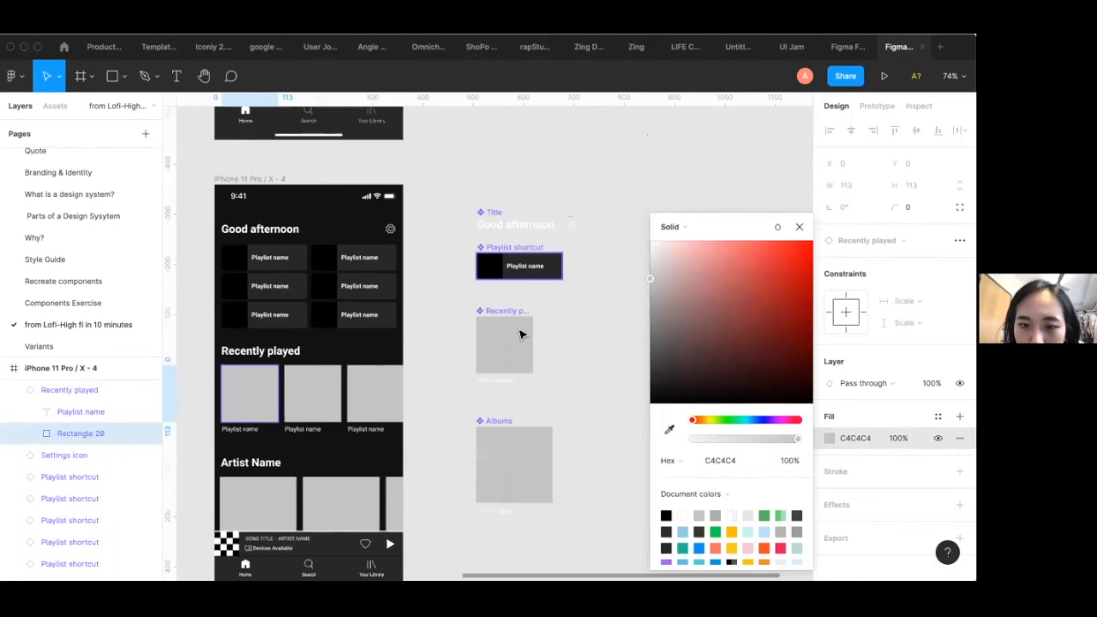
left_click(520, 334)
scroll(856, 420, "down", 2)
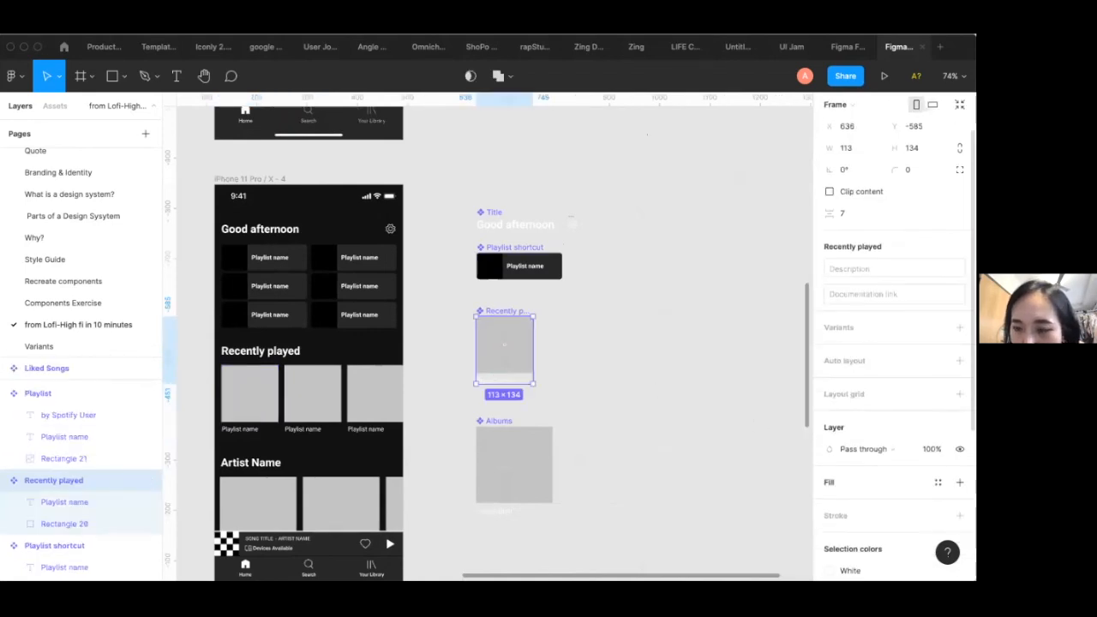
left_click(488, 265)
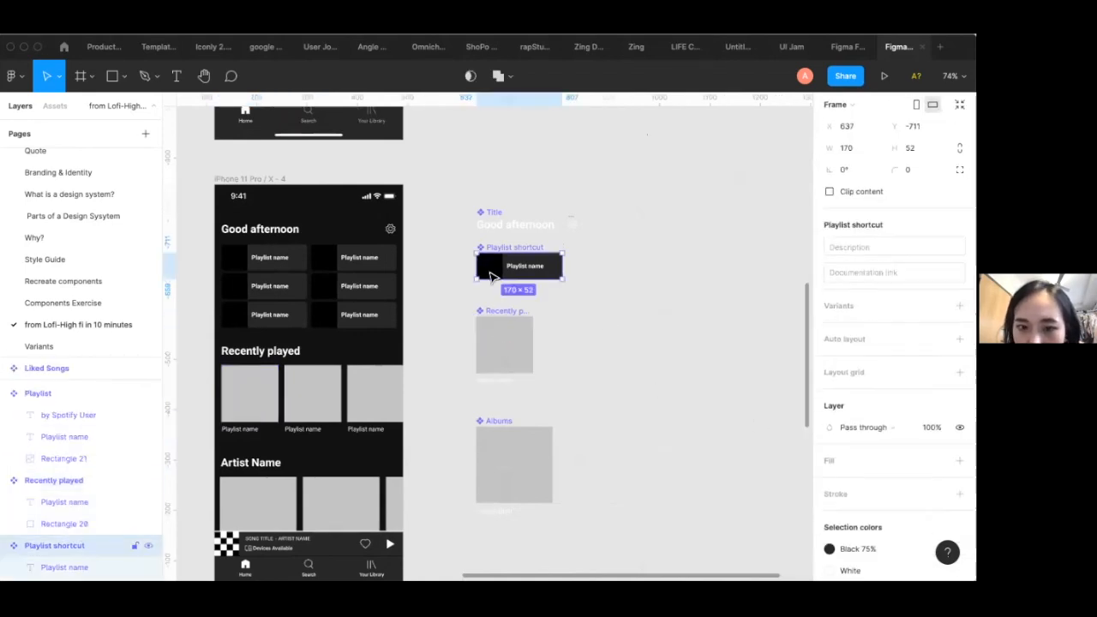
left_click(488, 264)
left_click(828, 369)
left_click(675, 226)
left_click(710, 309)
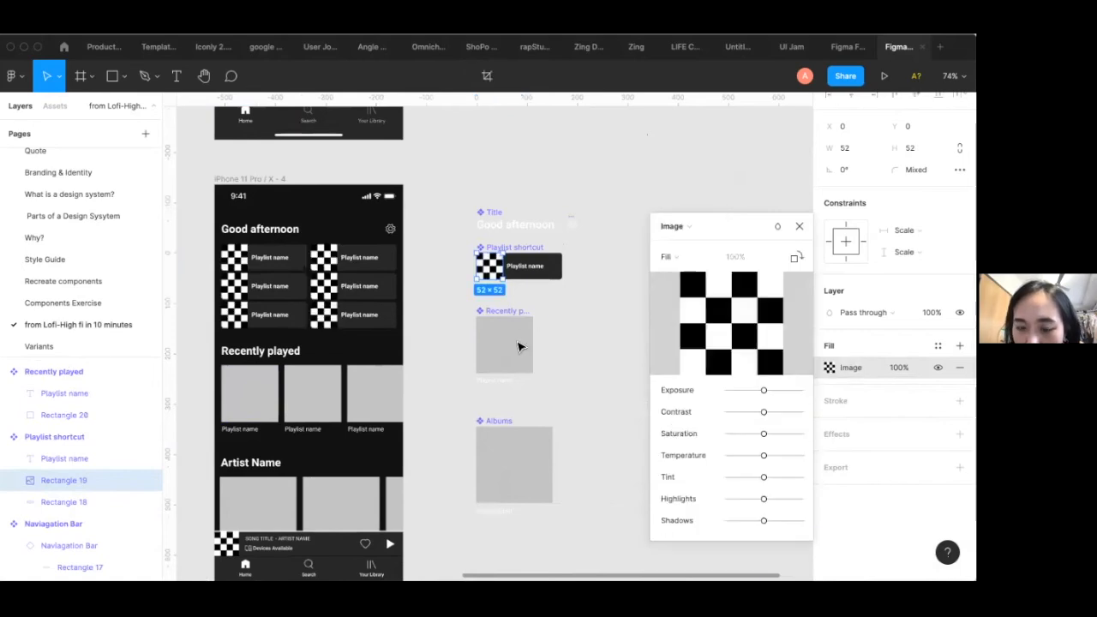
Change the fill of the cover square in the Recently played main component from solid to Image
left_click(500, 337)
left_click(501, 337)
left_click(827, 367)
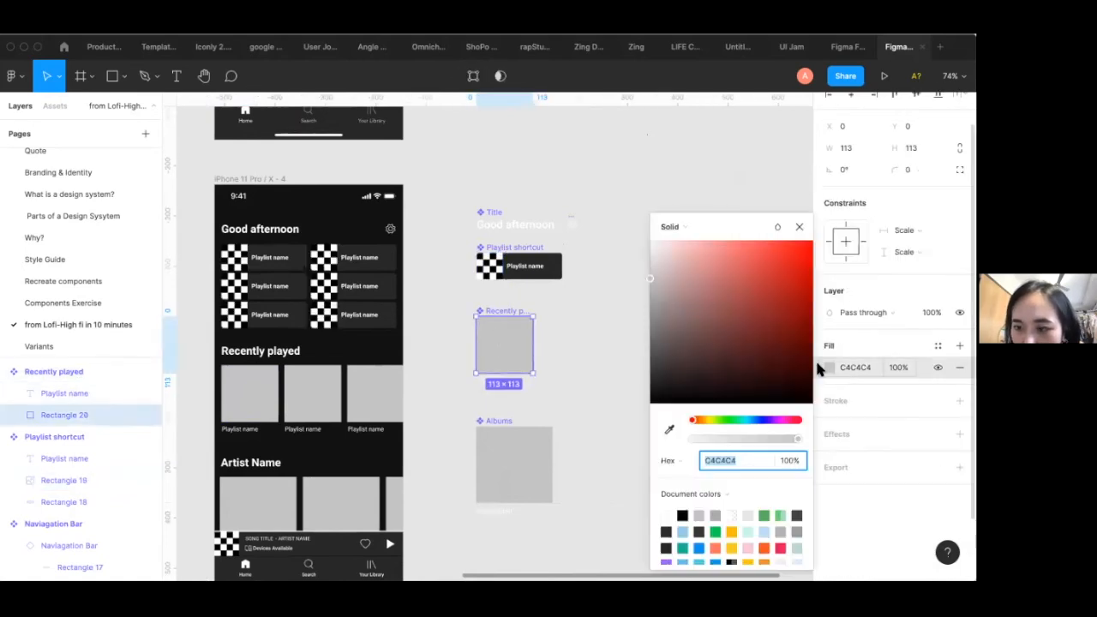
left_click(676, 231)
left_click(685, 307)
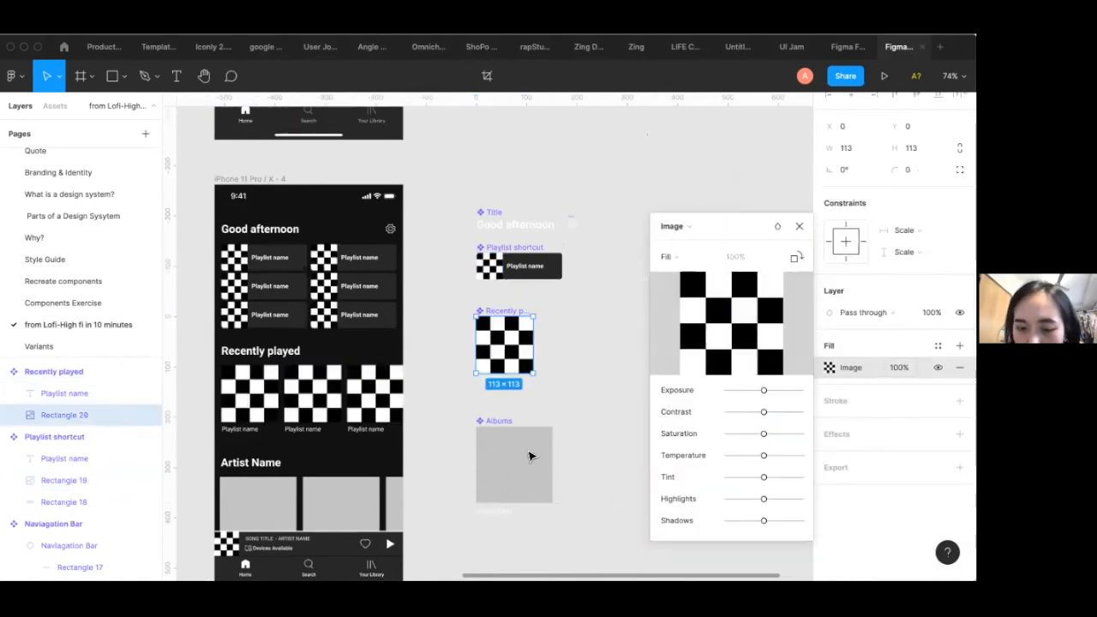
key("Escape")
Change the fill of the cover square in the Albums main component from solid to Image, and close the fill settings
double_click(511, 457)
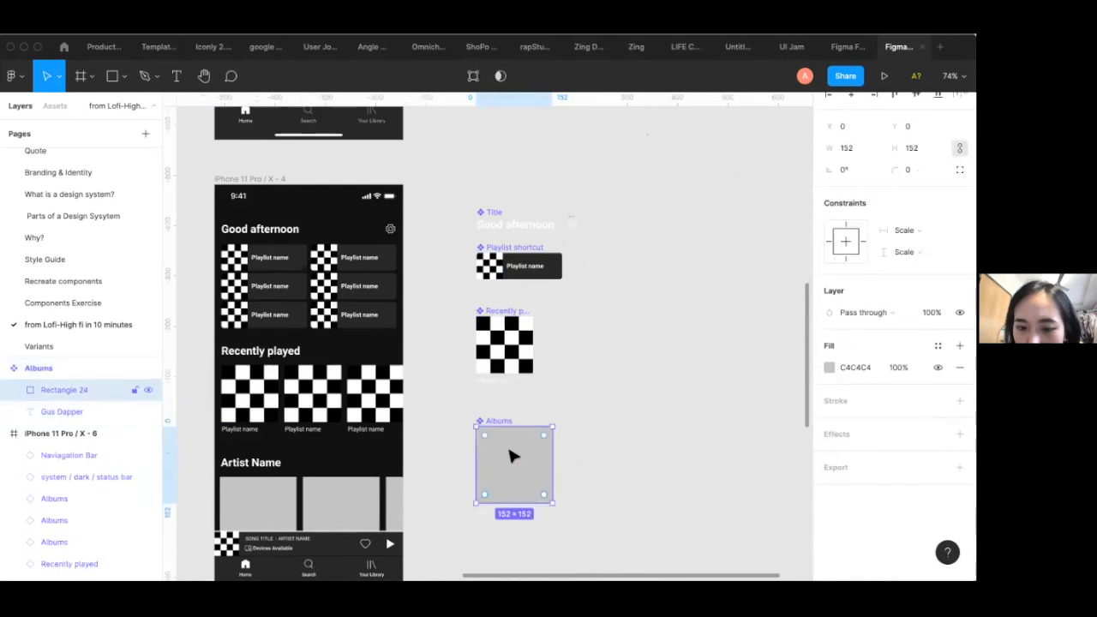
left_click(827, 367)
left_click(670, 226)
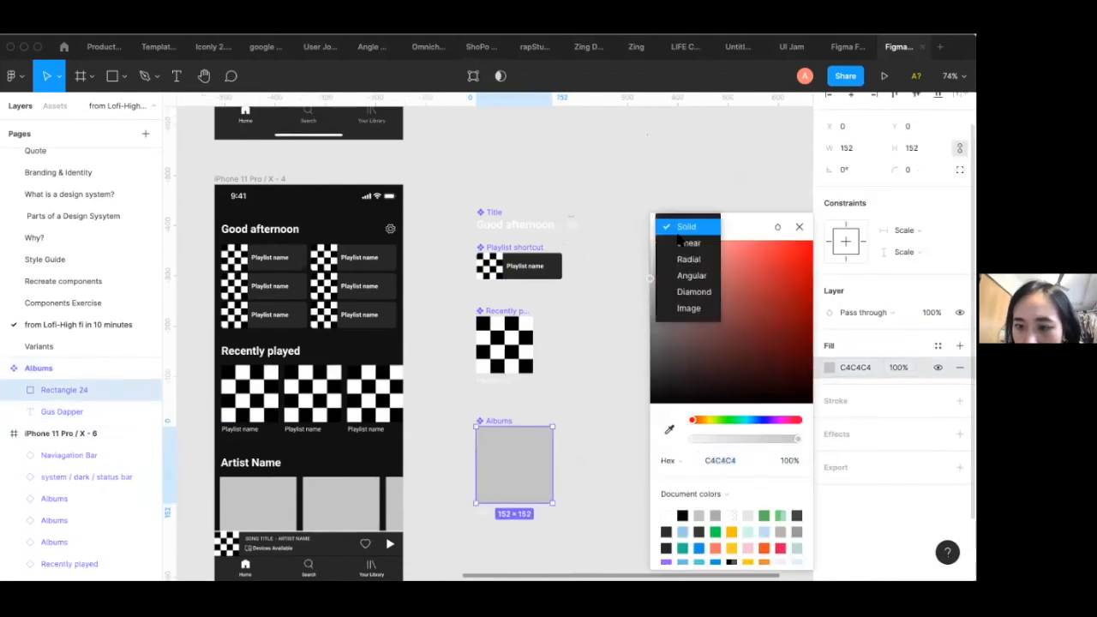
left_click(689, 309)
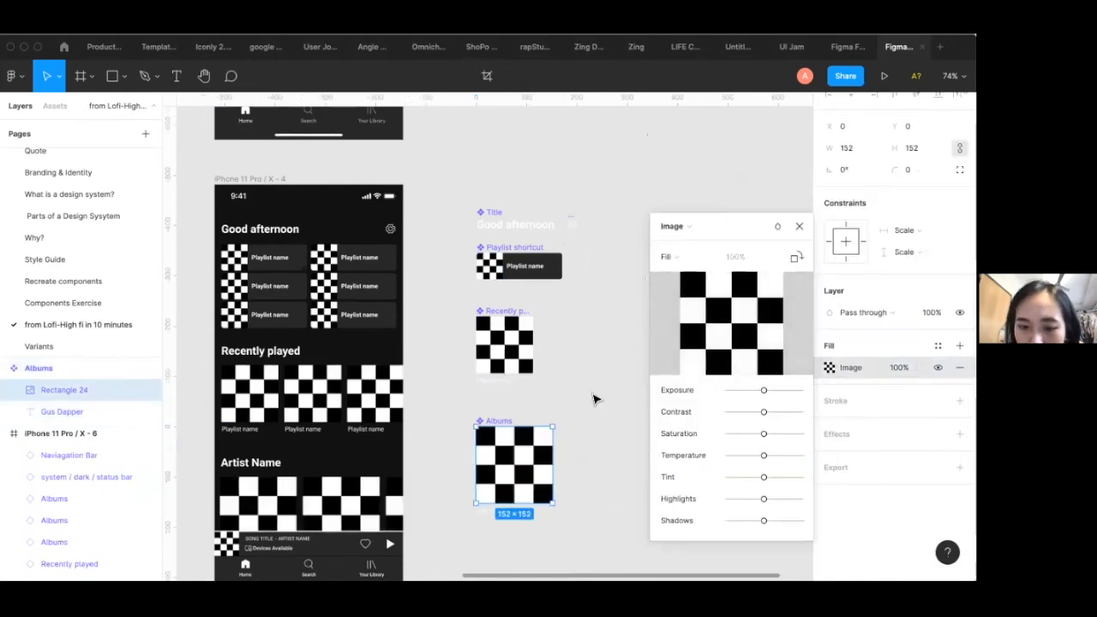
scroll(578, 397, "down", 5)
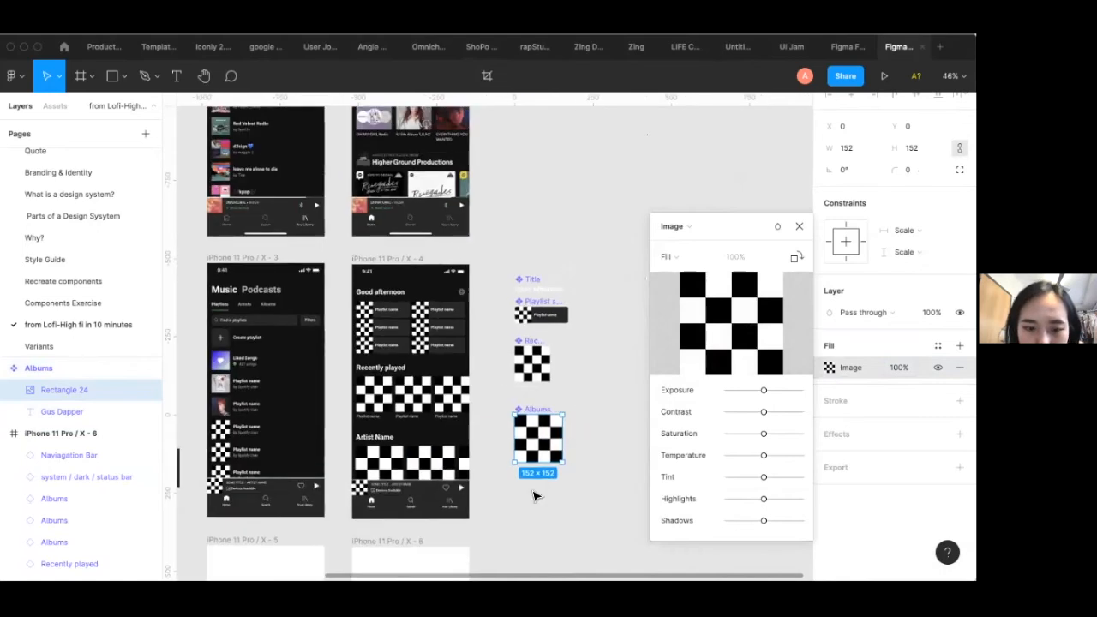
scroll(533, 495, "left", 3)
scroll(339, 418, "left", 2)
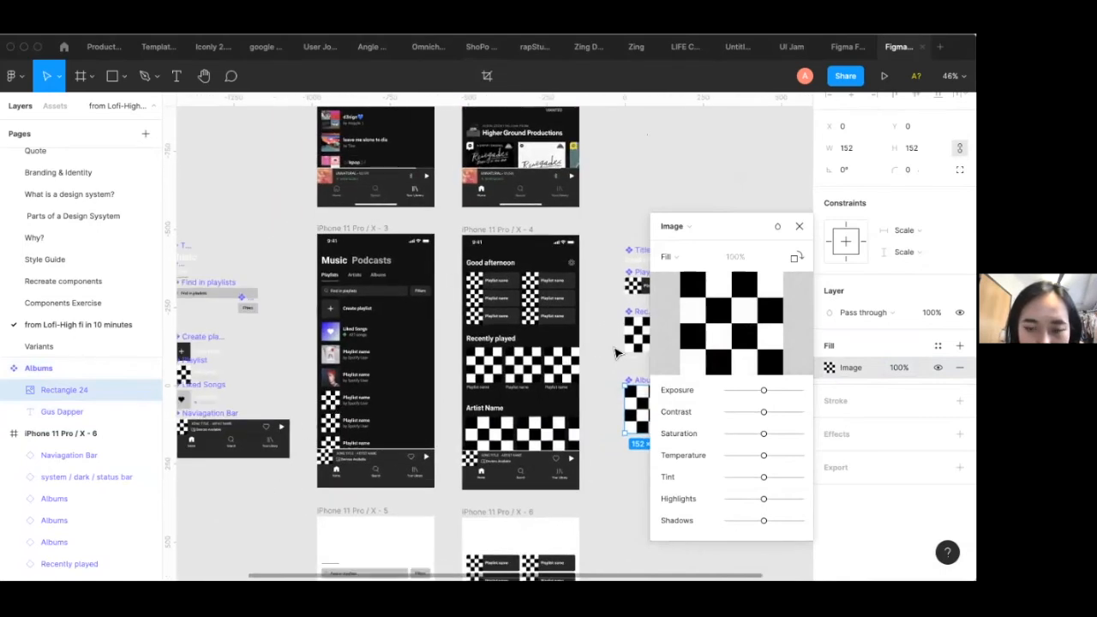
left_click(800, 227)
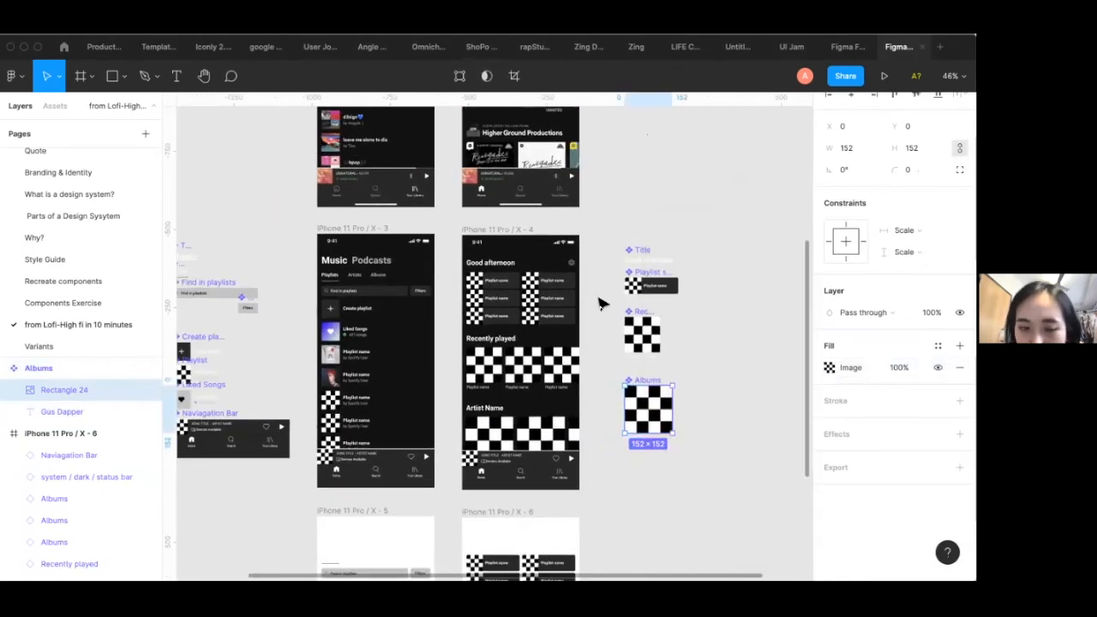
Replace the placeholder image fill of the third Playlist instance on iPhone 11 Pro / X - 3 with the newspaper-style STALLION cover picture
scroll(341, 400, "up", 5)
double_click(320, 405)
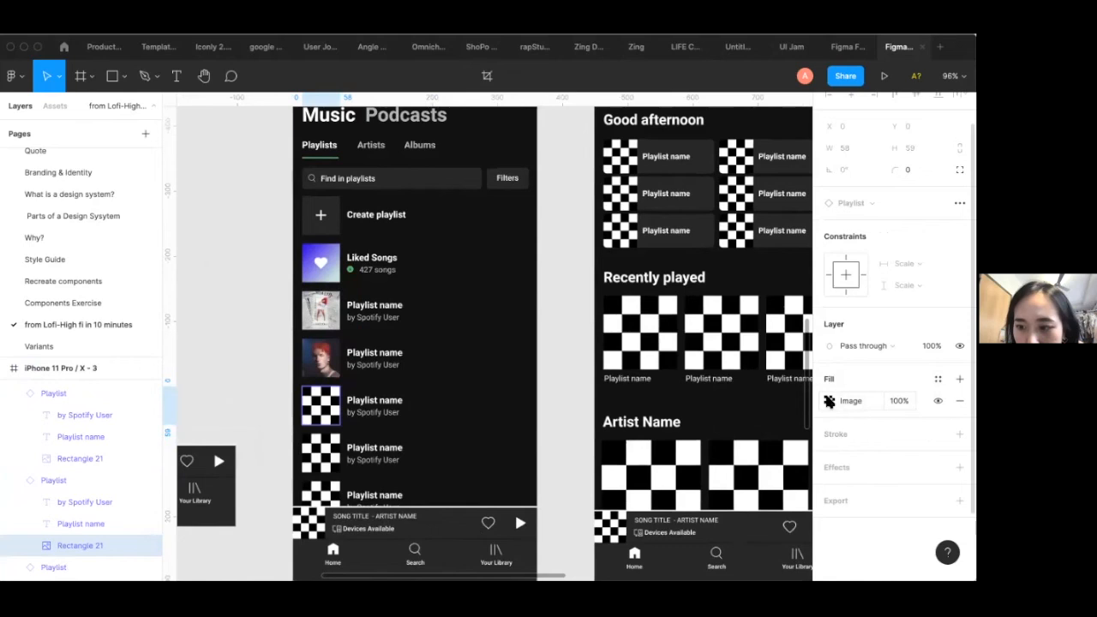
left_click(828, 401)
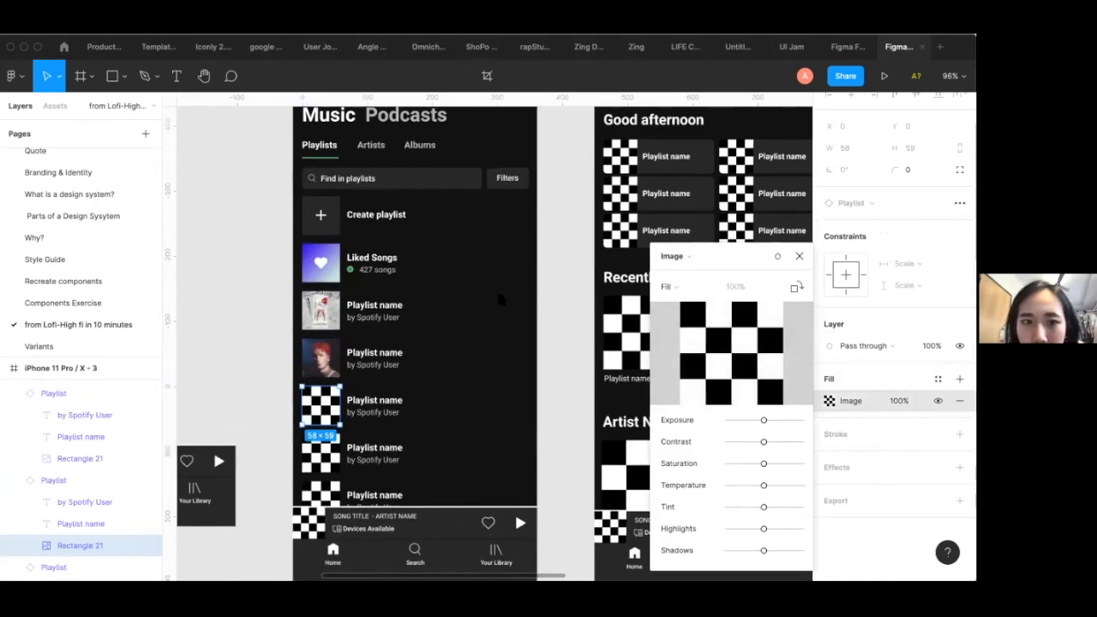
left_click(583, 414)
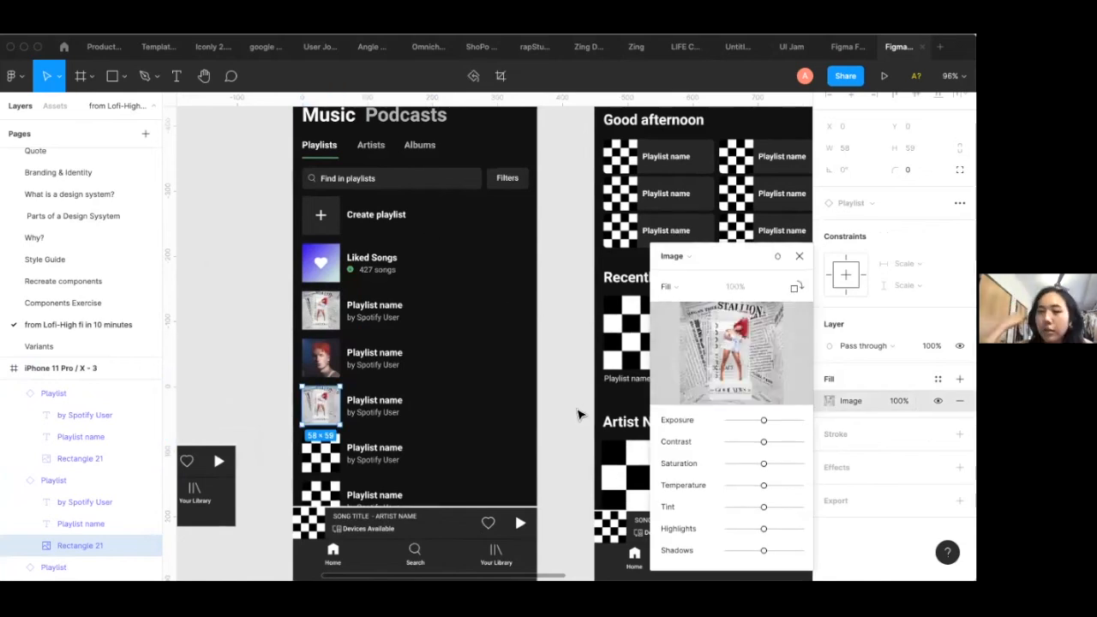
left_click(798, 256)
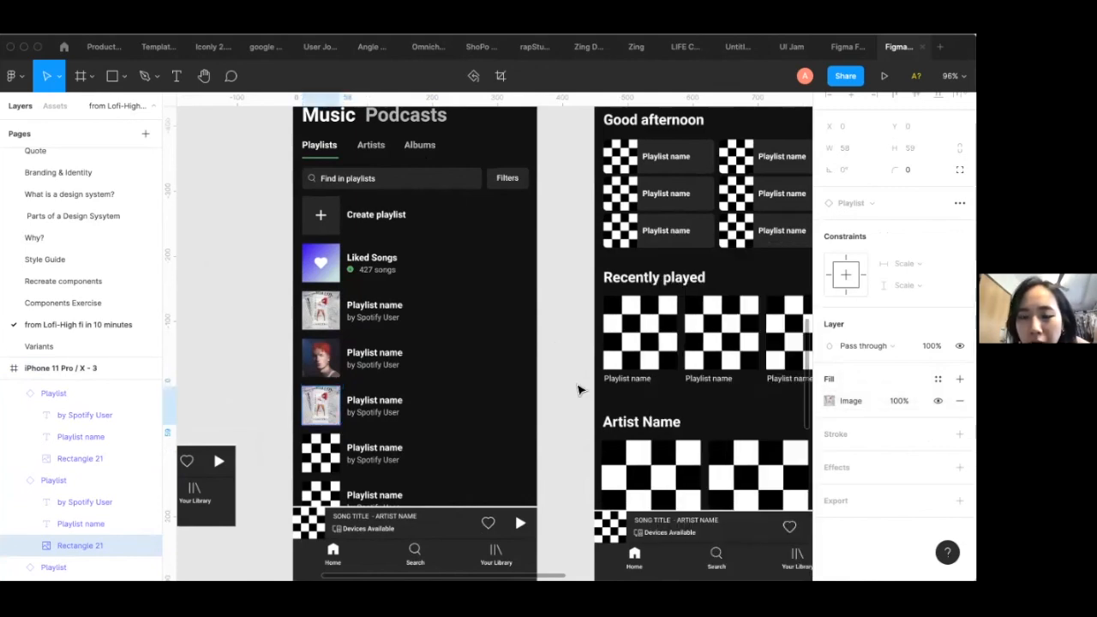
Replace the placeholder image fill of the fourth Playlist instance on iPhone 11 Pro / X - 3 with the red-haired portrait picture
scroll(578, 391, "down", 3)
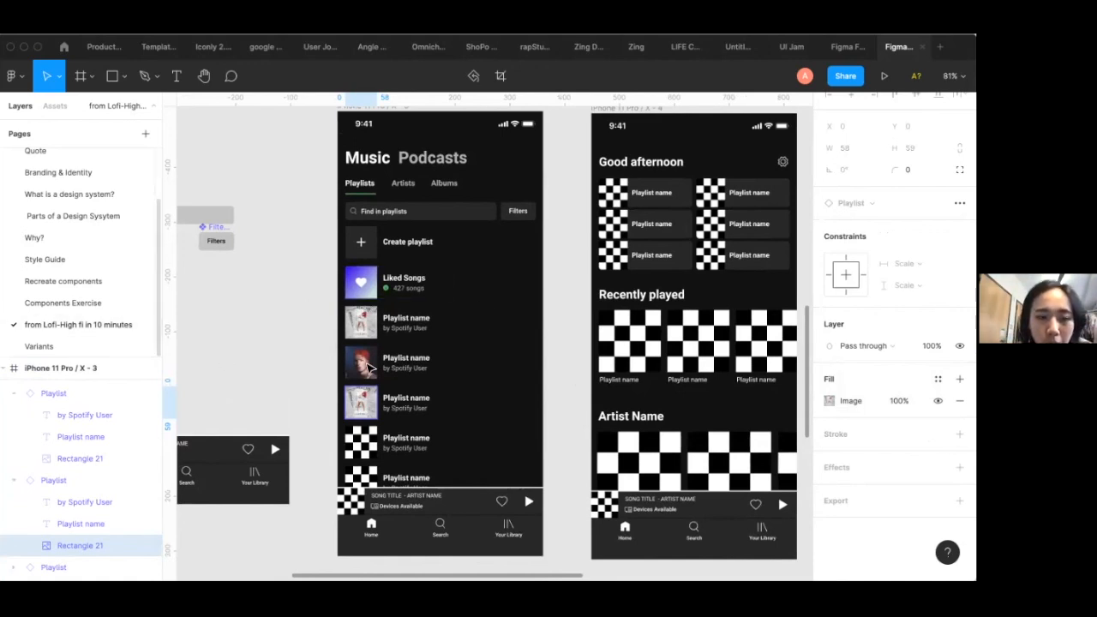
scroll(390, 430, "down", 2)
left_click(377, 441)
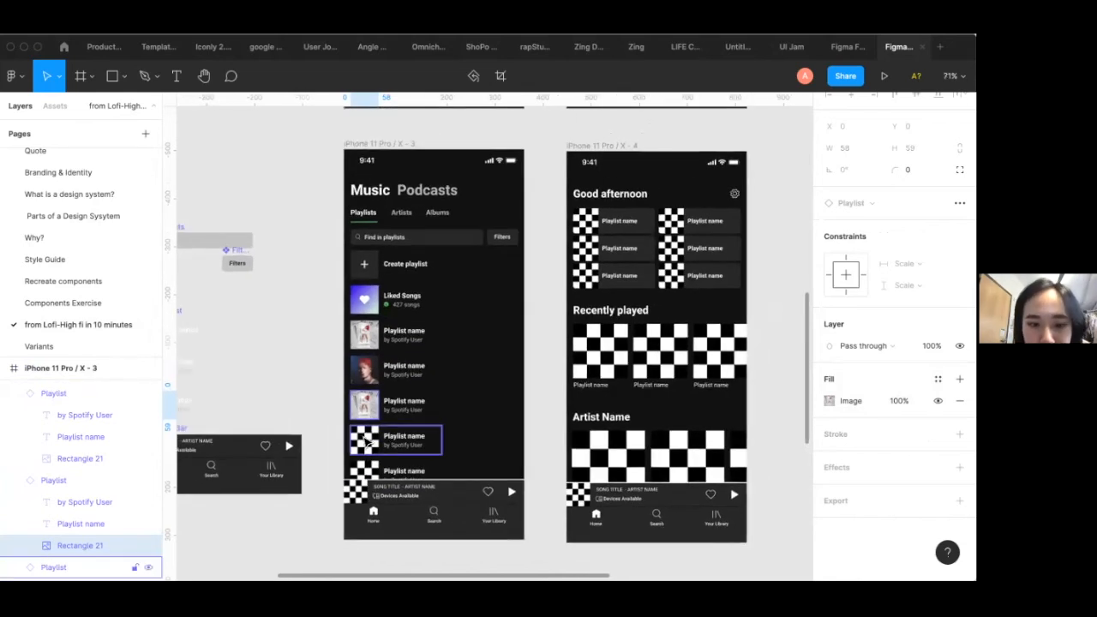
left_click(375, 441)
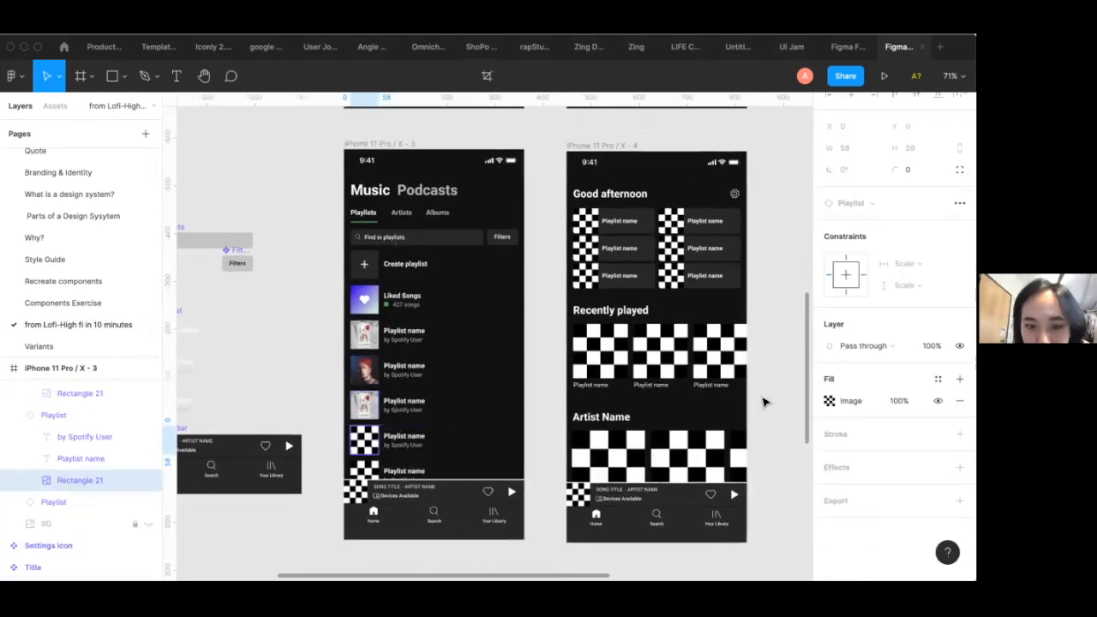
left_click(937, 377)
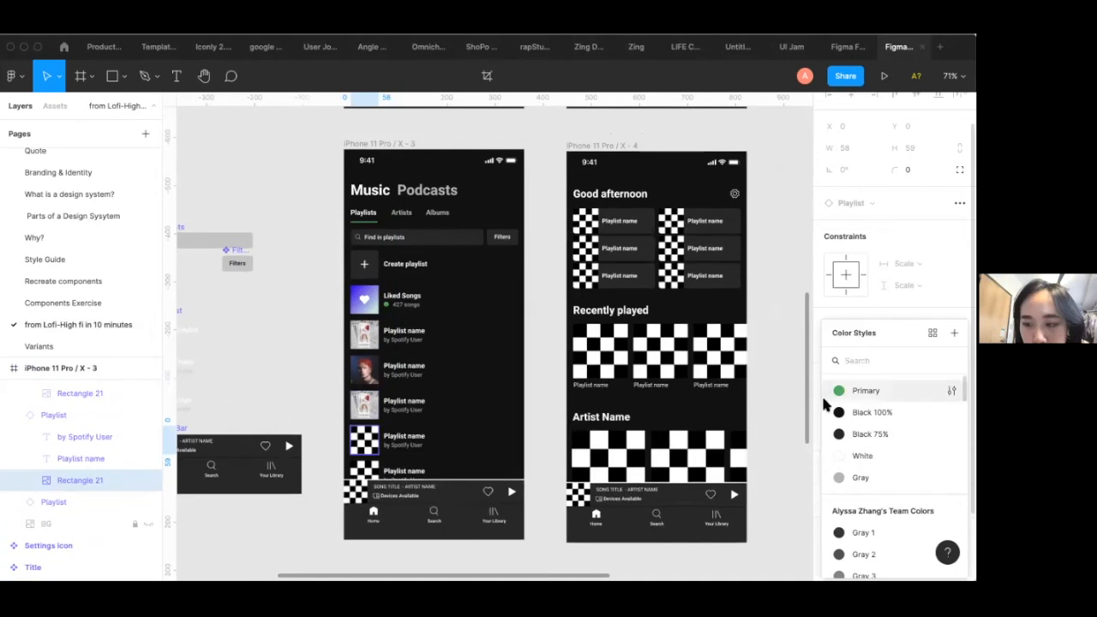
left_click(795, 412)
left_click(363, 414)
double_click(376, 451)
left_click(937, 378)
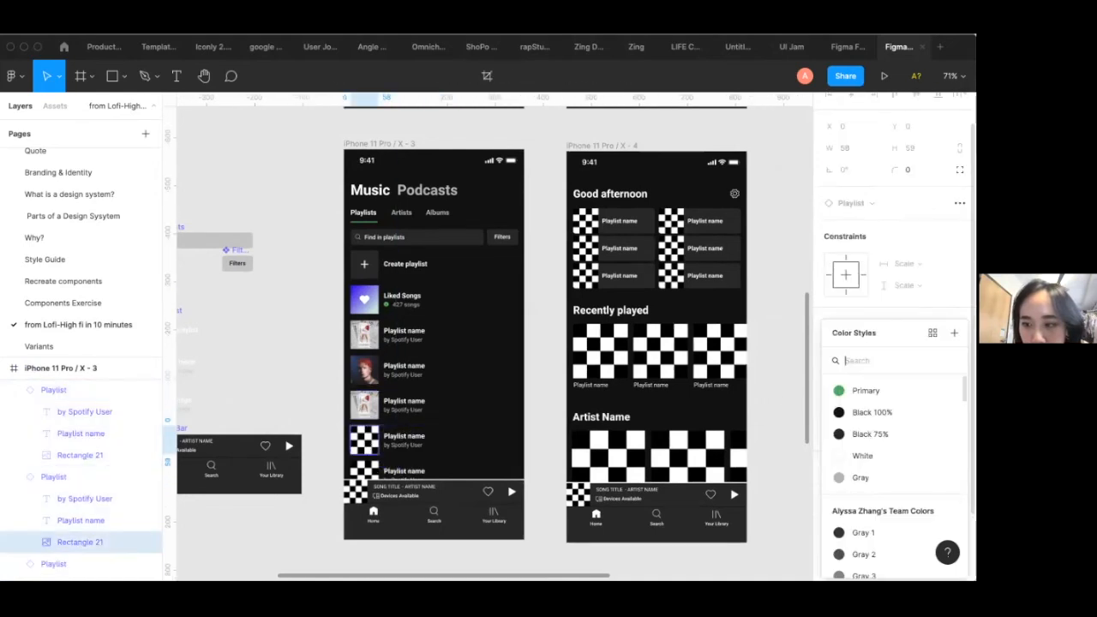
left_click(817, 369)
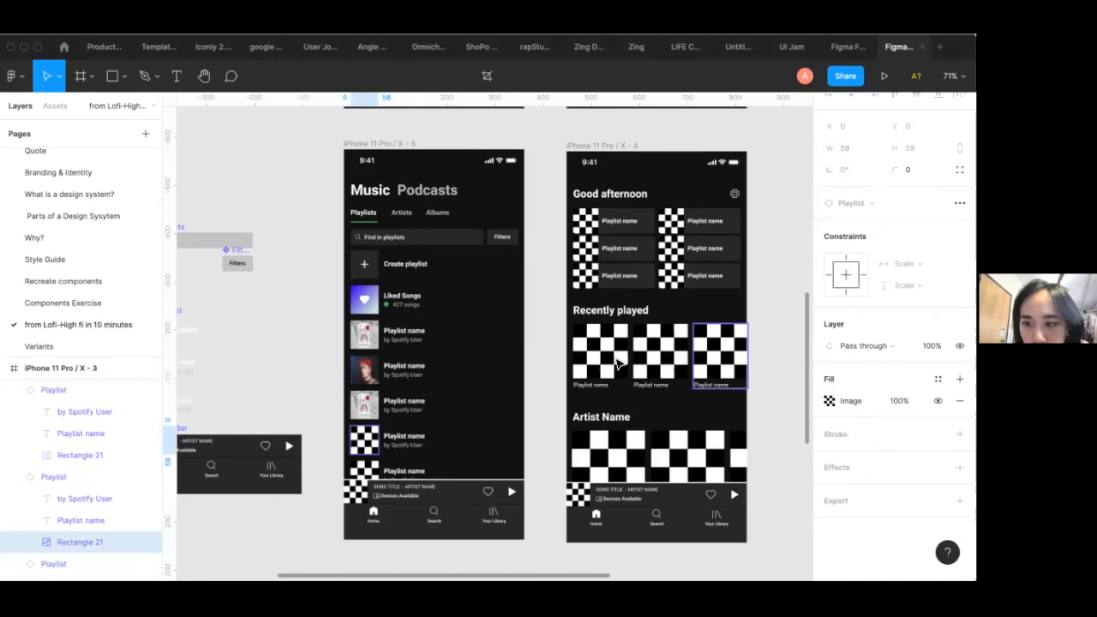
left_click(828, 400)
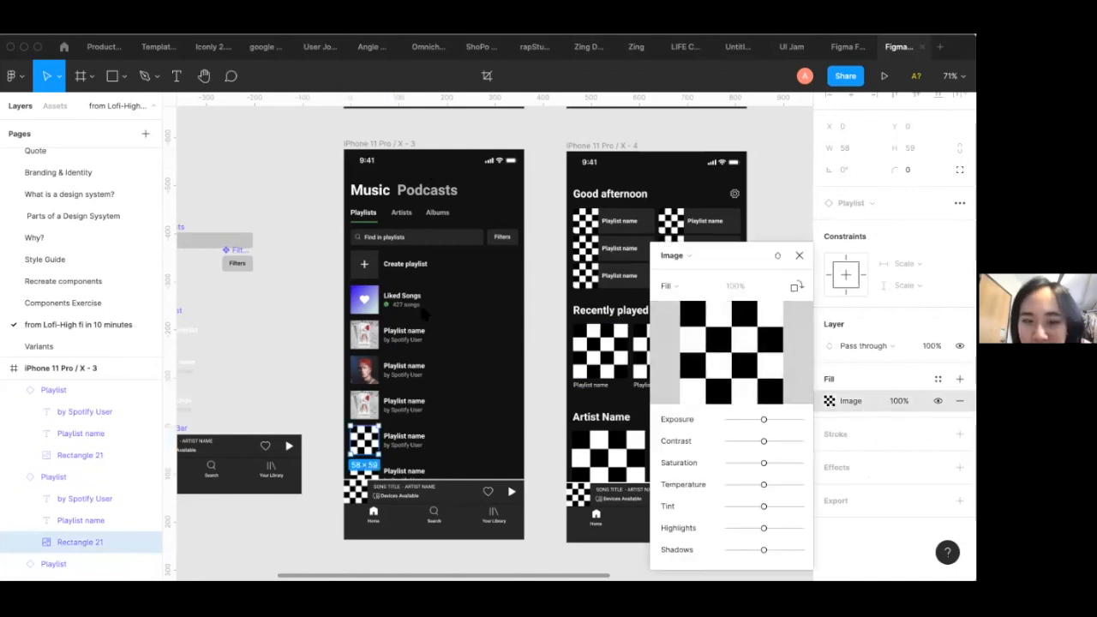
double_click(424, 314)
Give the fifth Playlist instance on iPhone 11 Pro / X - 3, partly behind the player bar, the red-haired portrait as its image fill
left_click(363, 472)
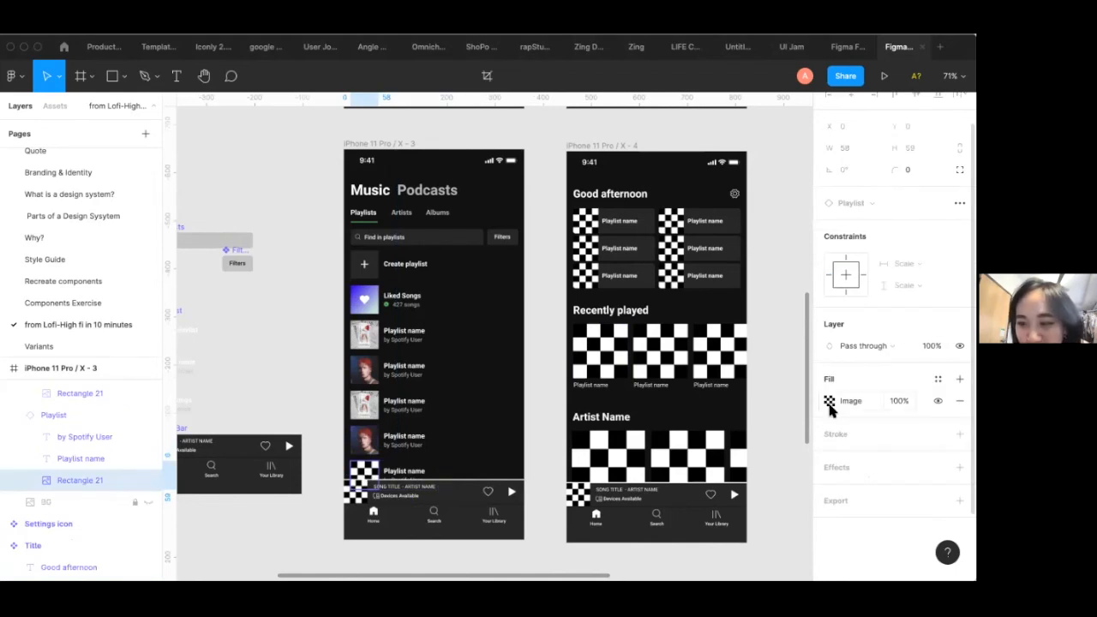
left_click(830, 403)
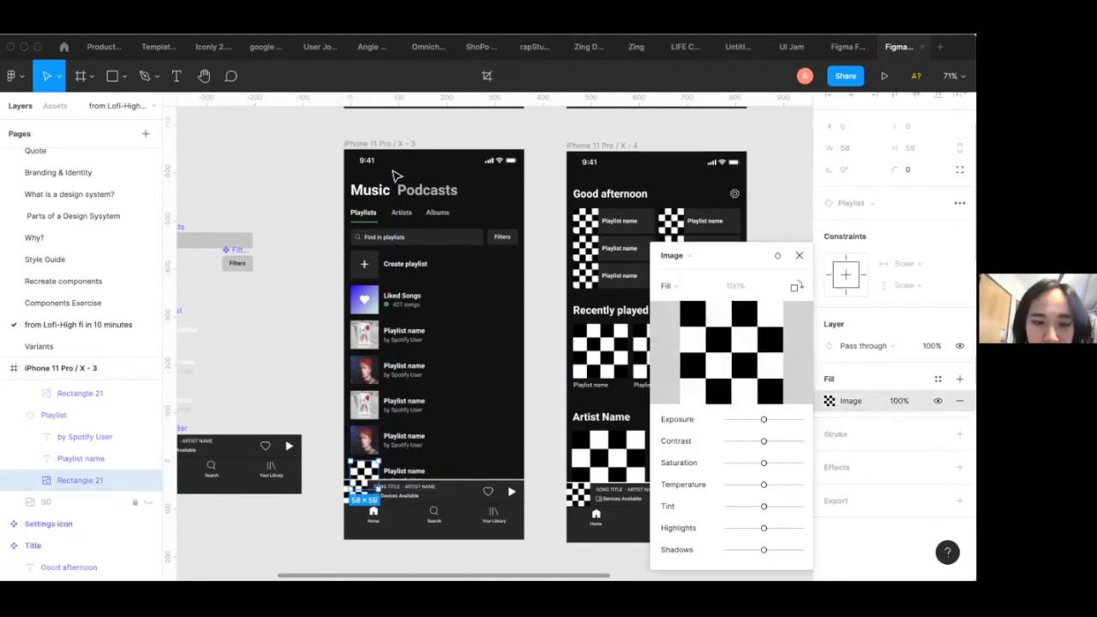
double_click(394, 175)
left_click(335, 502)
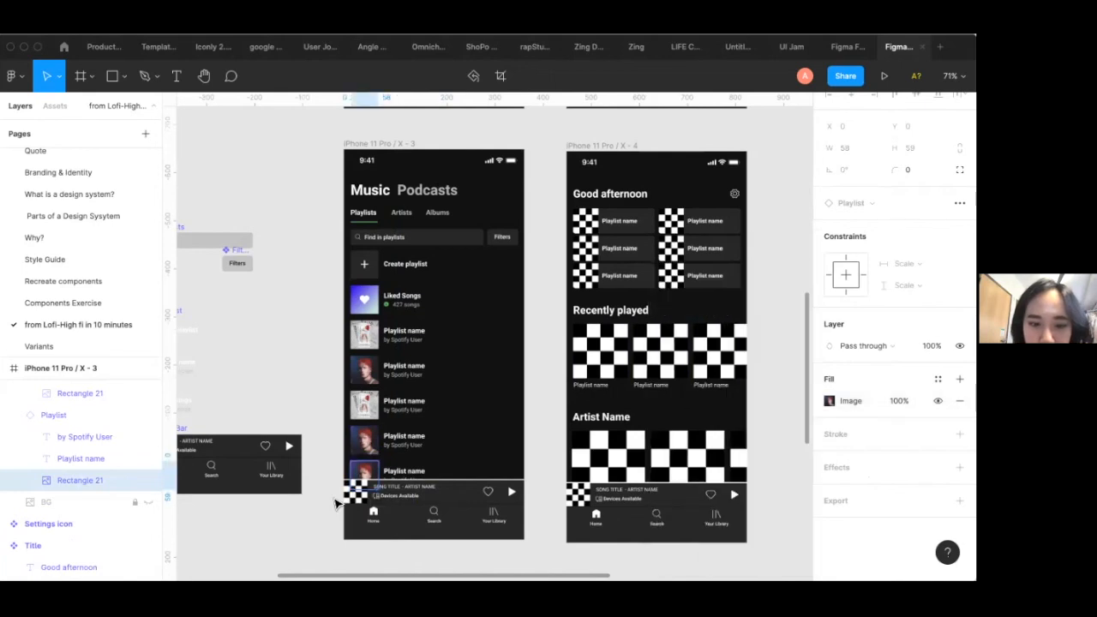
Replace the song thumbnail in the Naviagation Bar instance on iPhone 11 Pro / X - 3 with the newspaper-style STALLION cover picture
left_click(353, 501)
double_click(354, 501)
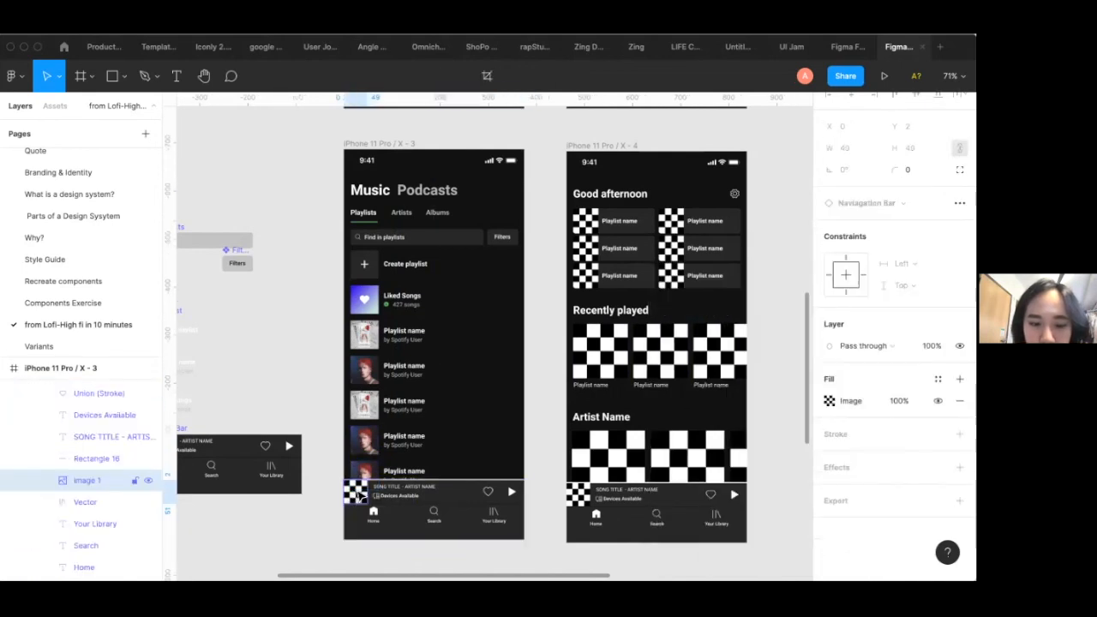
left_click(829, 402)
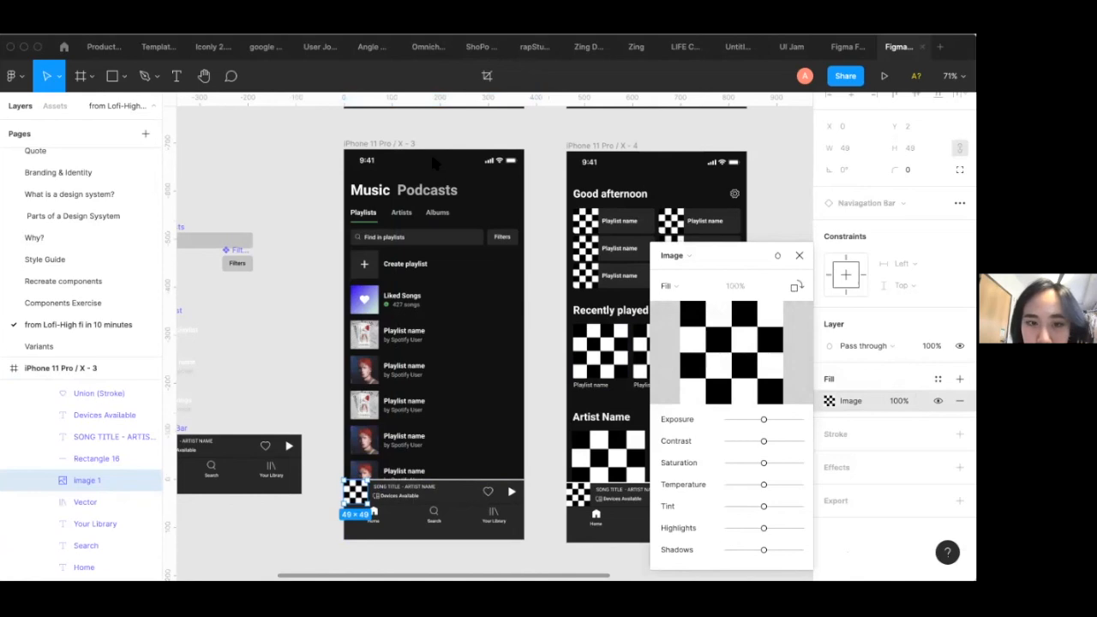
scroll(544, 437, "right", 5)
scroll(544, 437, "up", 3)
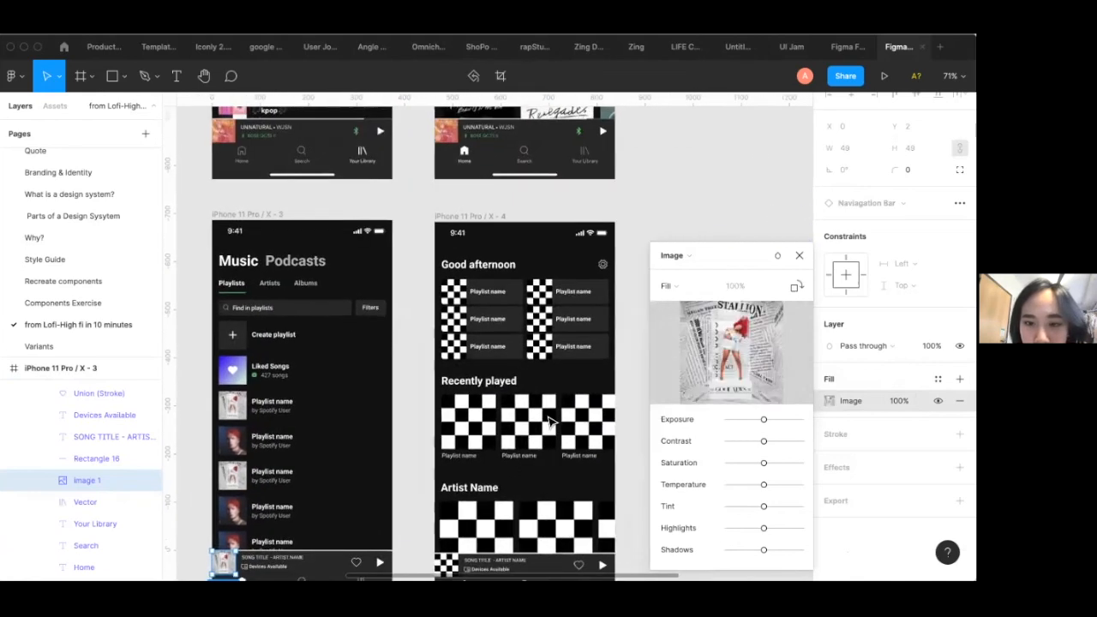
left_click(798, 254)
Review the high-fidelity screens against the reference screens, the main components and the iPhone 11 Pro / X - 5 and - 6 frames
scroll(599, 289, "down", 3)
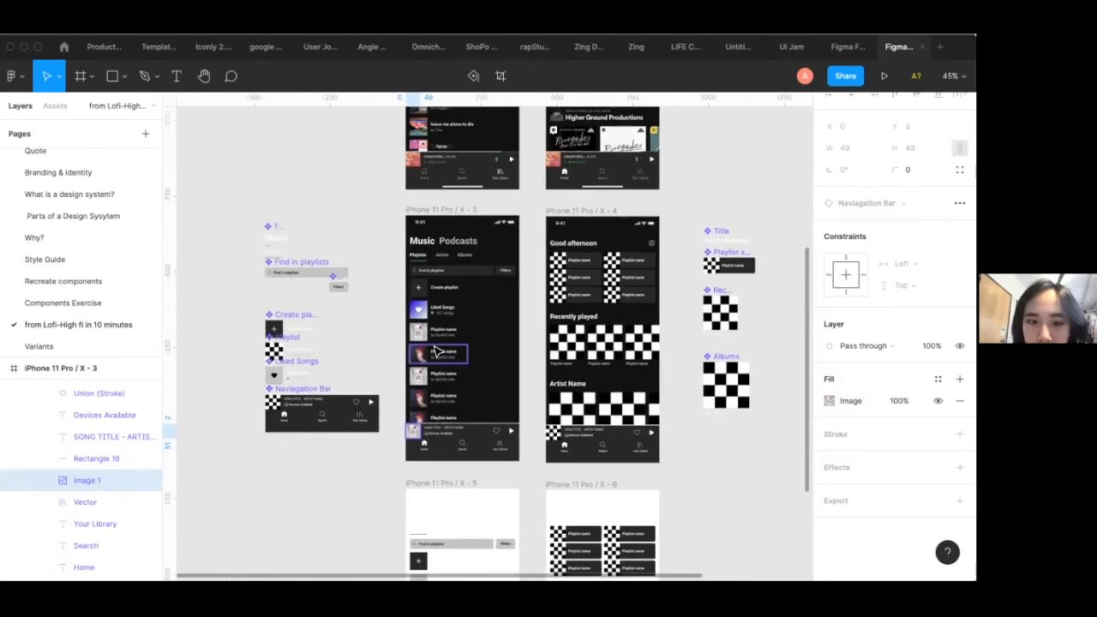
scroll(437, 351, "up", 3)
scroll(437, 351, "down", 4)
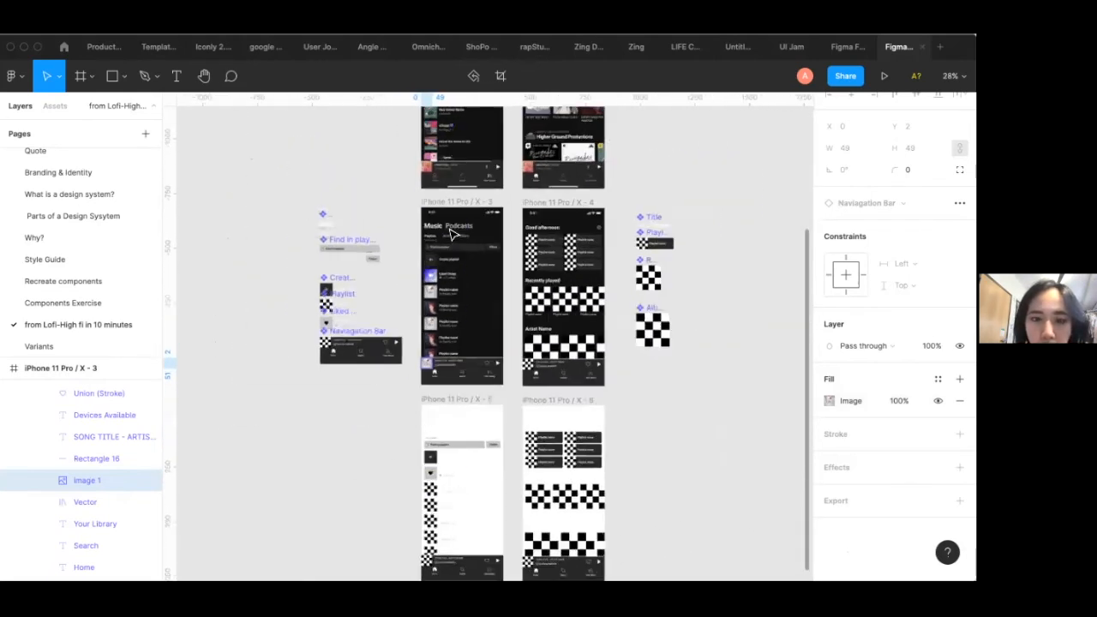
scroll(450, 233, "up", 5)
scroll(481, 418, "down", 2)
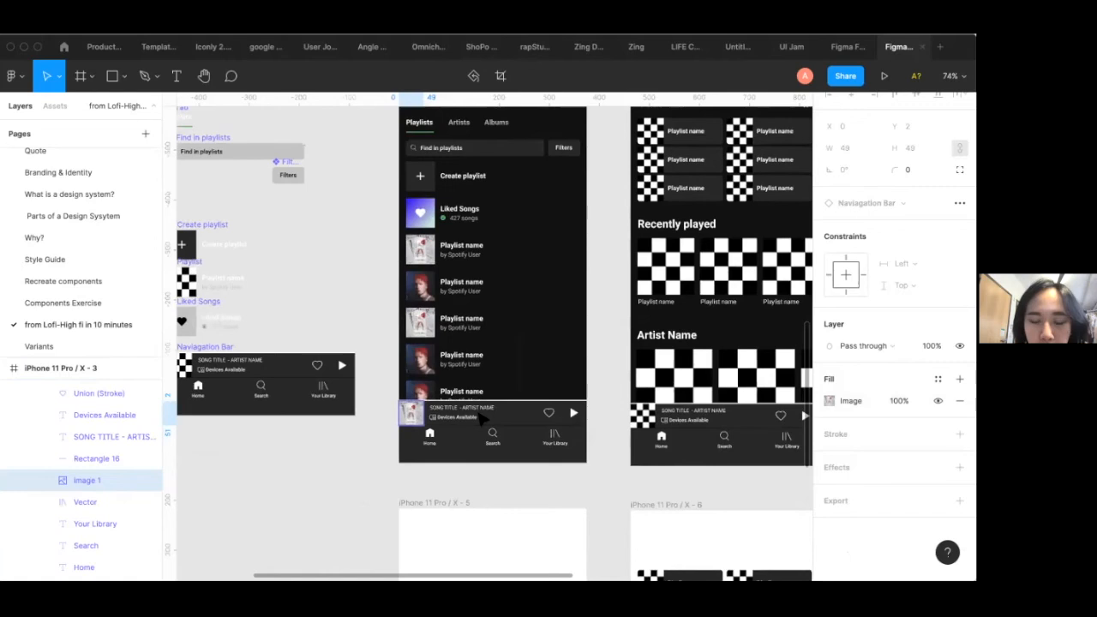
scroll(480, 417, "down", 5)
scroll(489, 261, "up", 4)
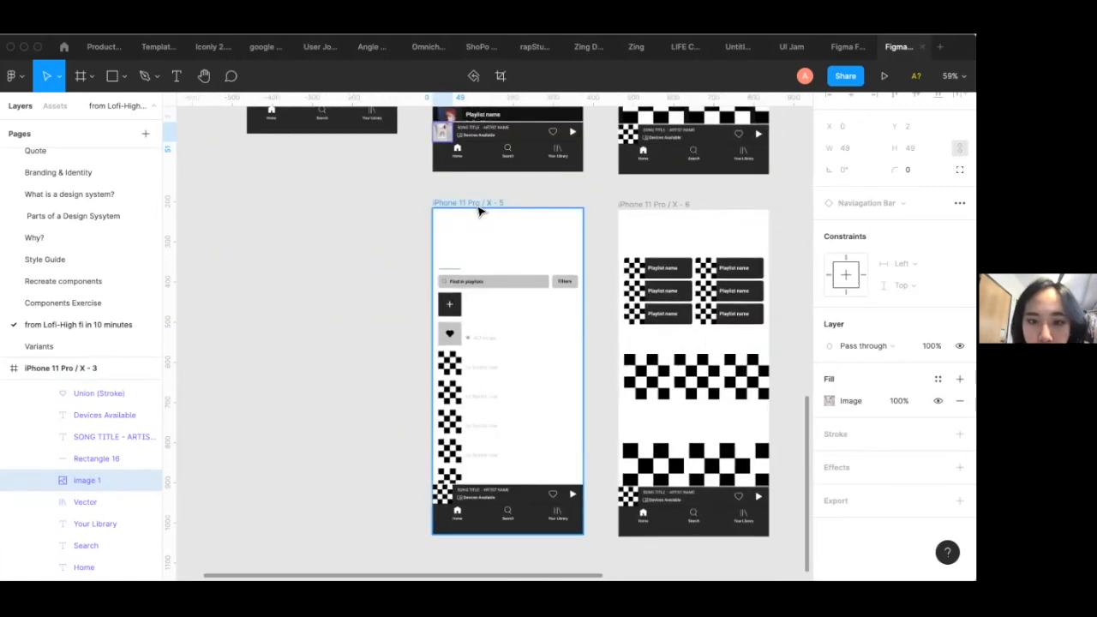
scroll(467, 224, "down", 4)
scroll(467, 225, "up", 5)
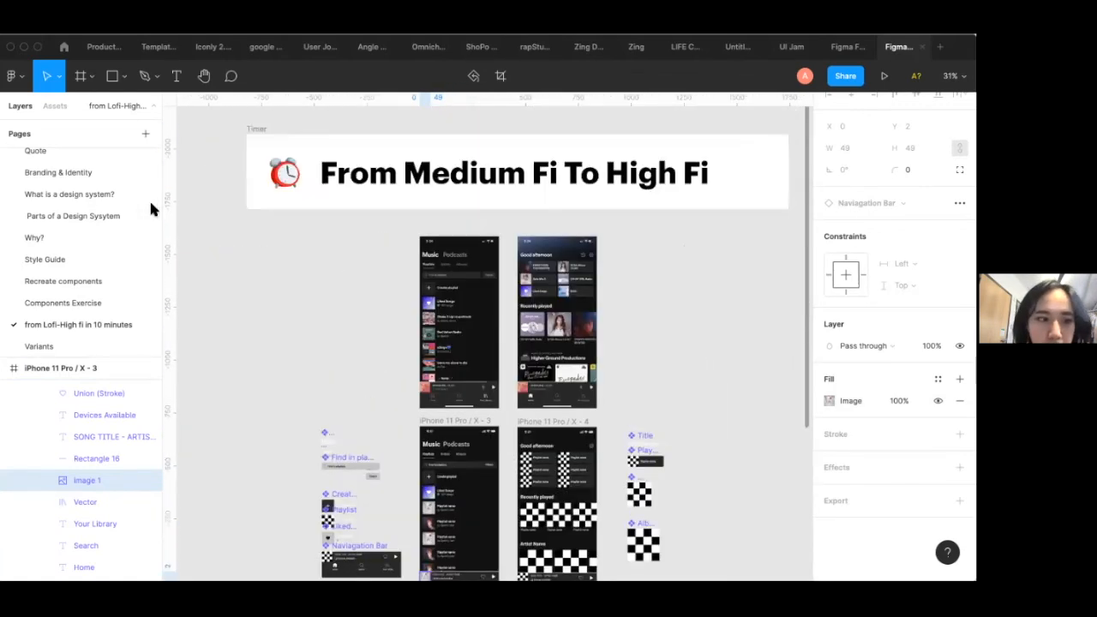
Open the Variants page and examine the Naviagation Bar component and the separate home, search and library icons
left_click(39, 346)
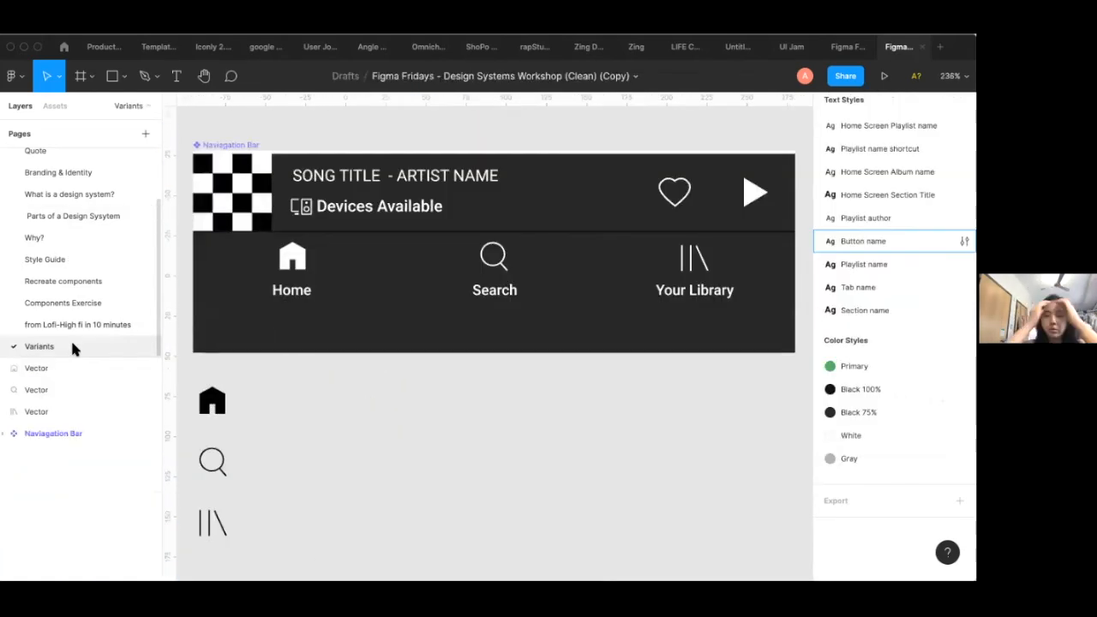
scroll(440, 289, "down", 3)
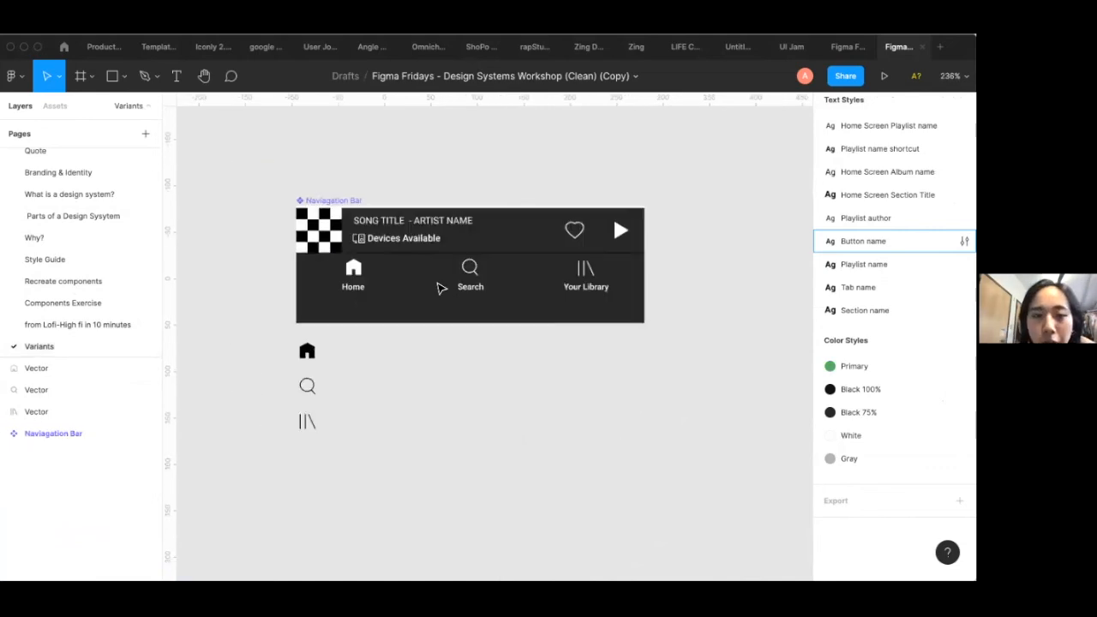
scroll(439, 289, "down", 3)
left_click(385, 255)
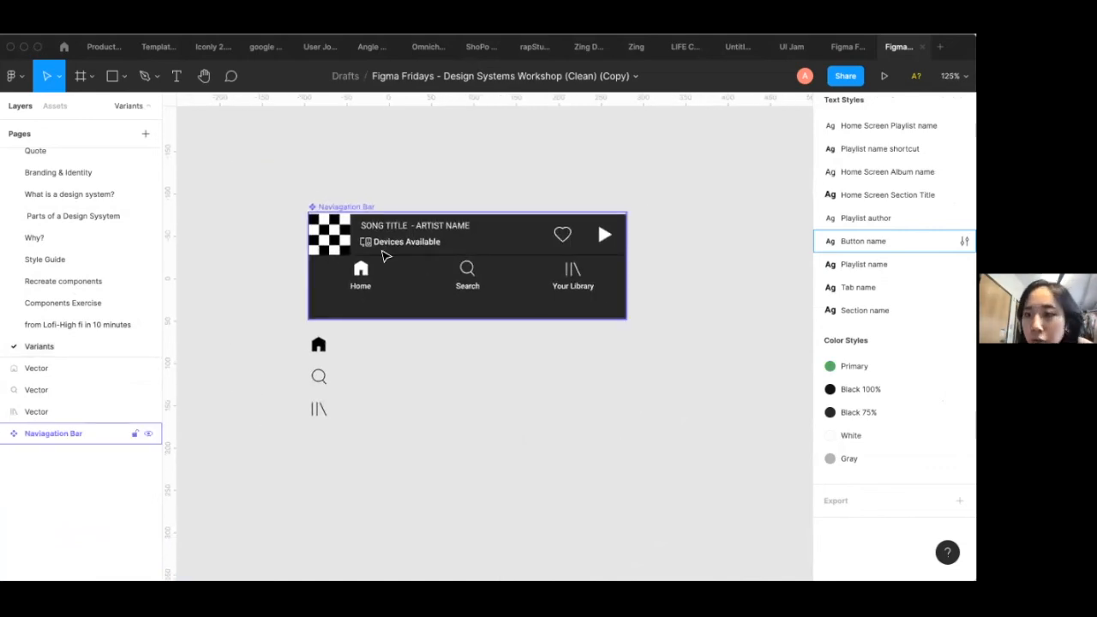
scroll(506, 290, "right", 1)
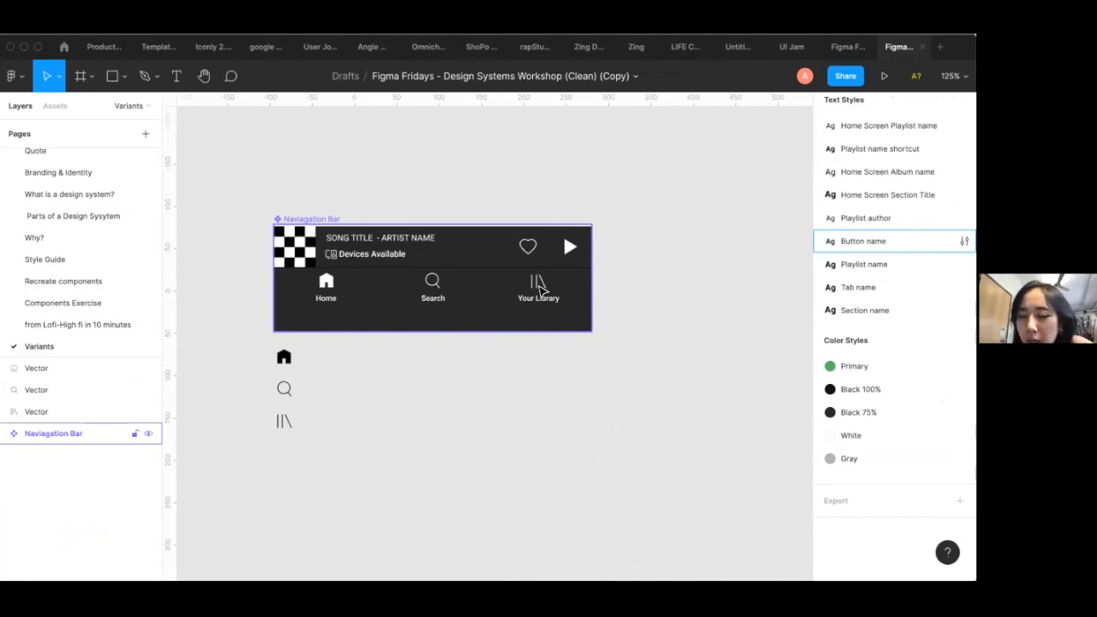
scroll(540, 289, "down", 2)
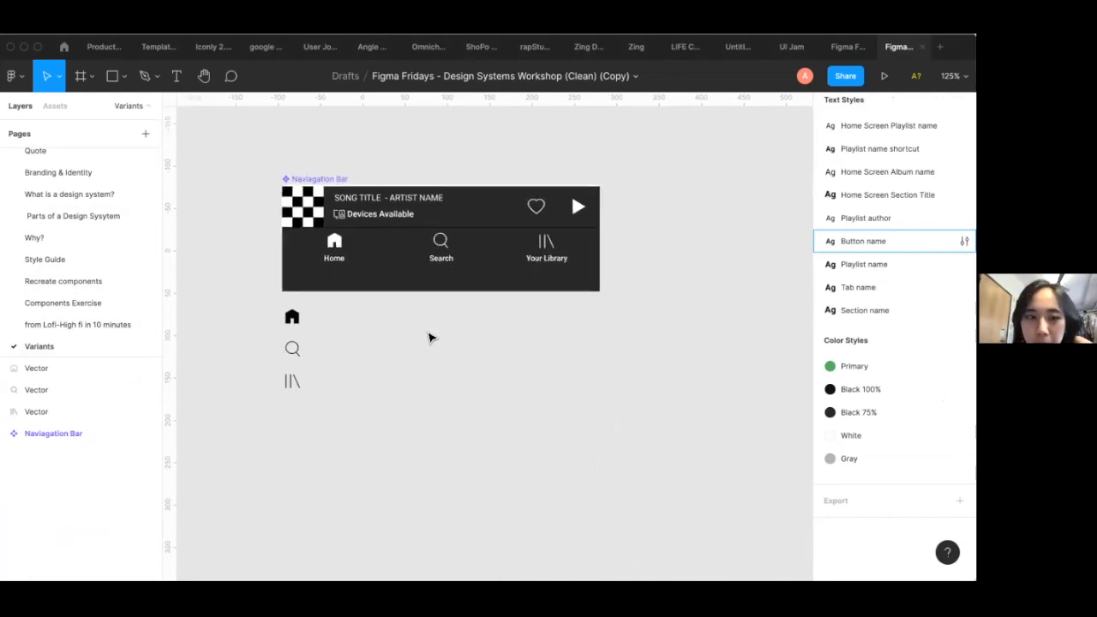
Duplicate the black home icon and place the copy beside the original at X -70, Y 69
left_click(292, 317)
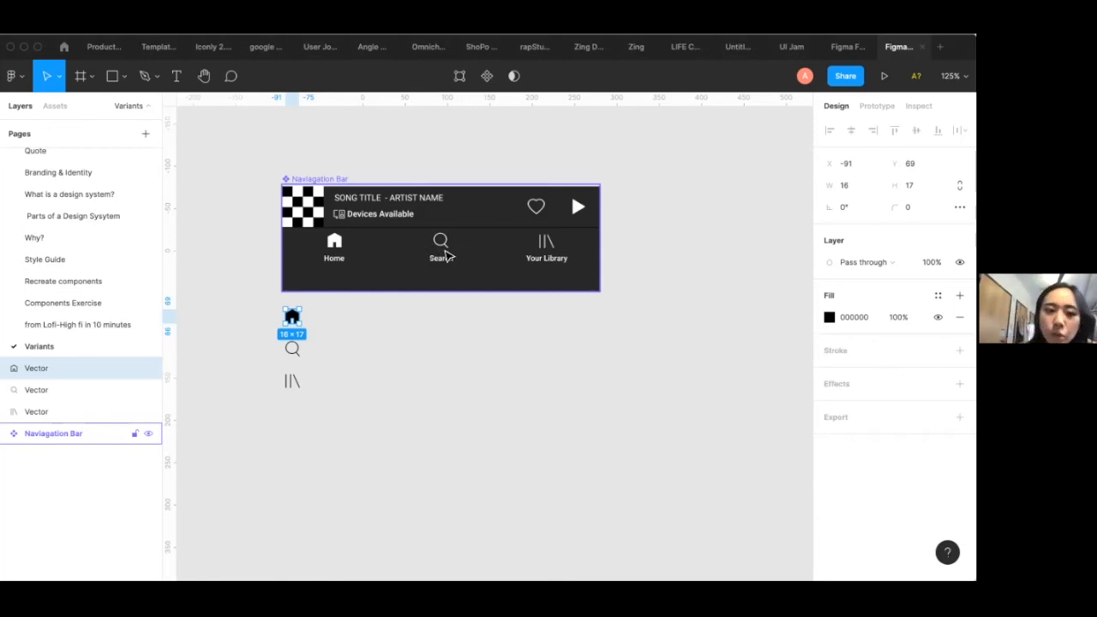
scroll(335, 244, "up", 3)
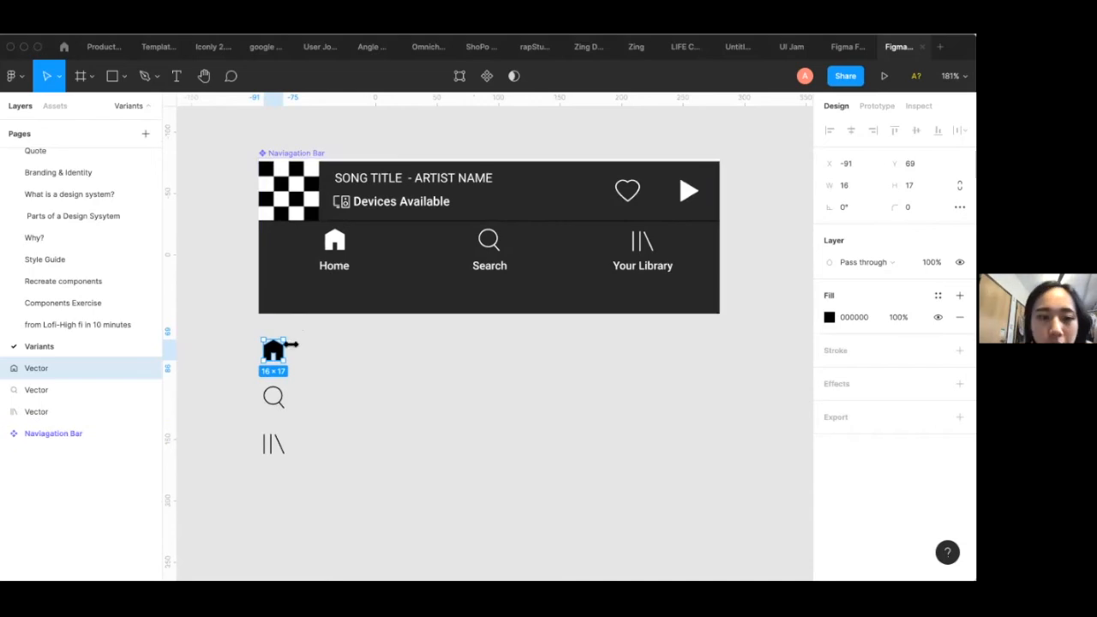
scroll(272, 351, "up", 3)
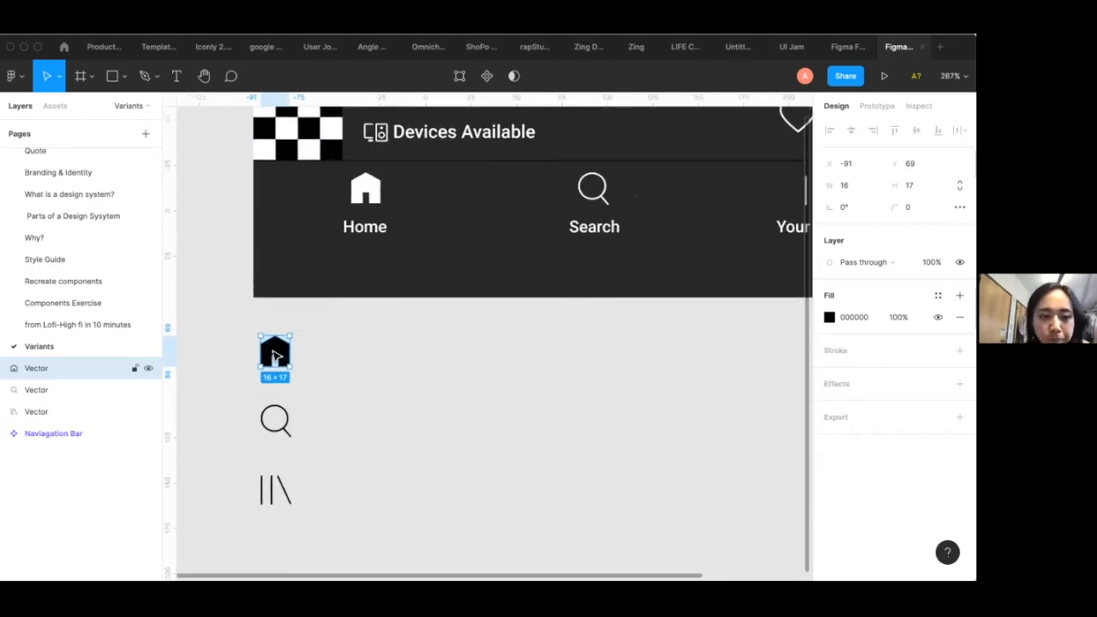
key("ctrl+v")
left_click_drag(274, 354, 311, 358)
left_click(276, 355)
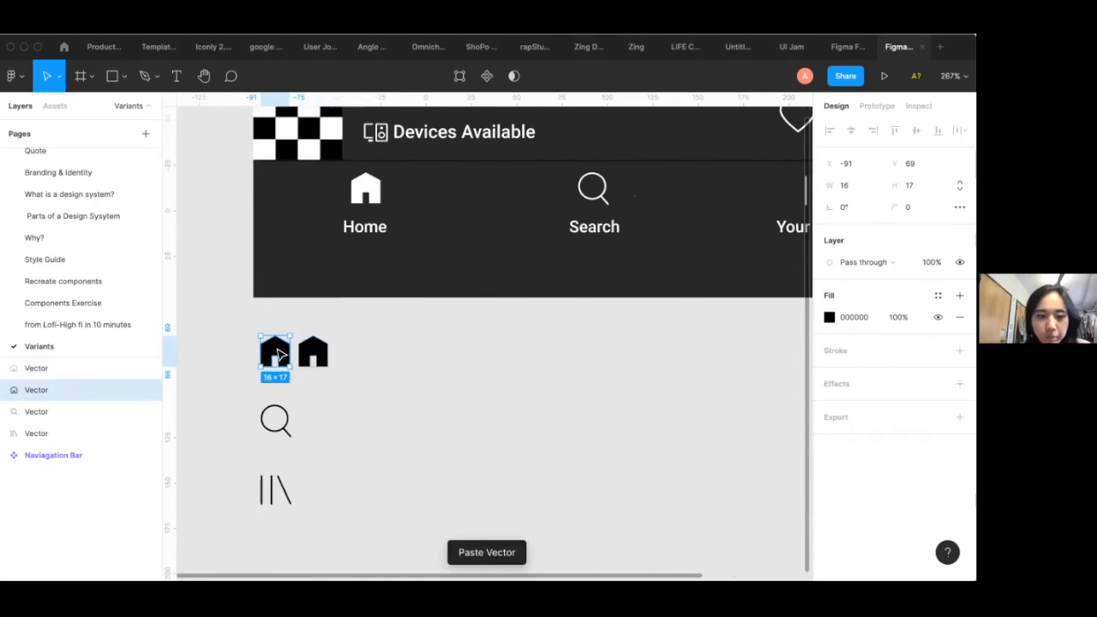
Turn the copied home icon into an outline with a 1 px inside stroke in 000000 and no fill
left_click(313, 353)
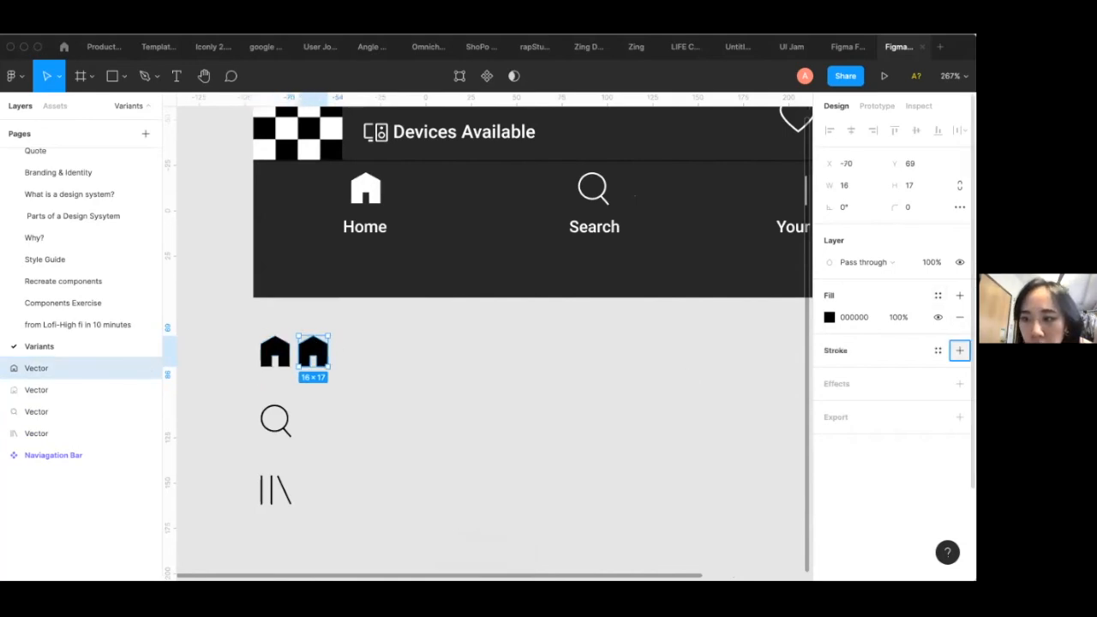
left_click(958, 350)
left_click(958, 317)
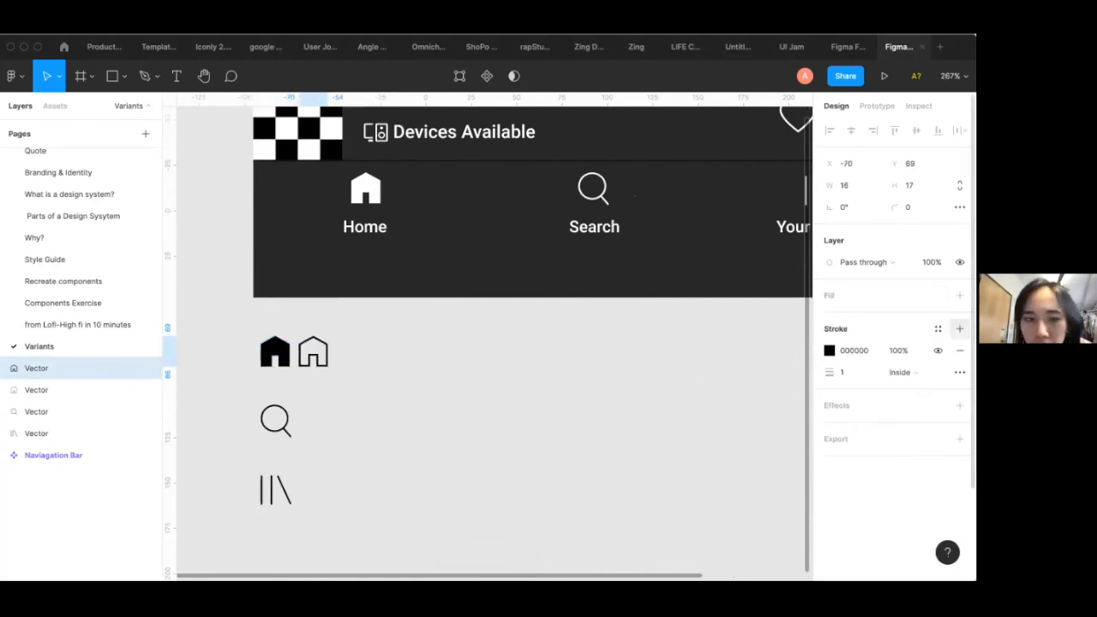
left_click(565, 392)
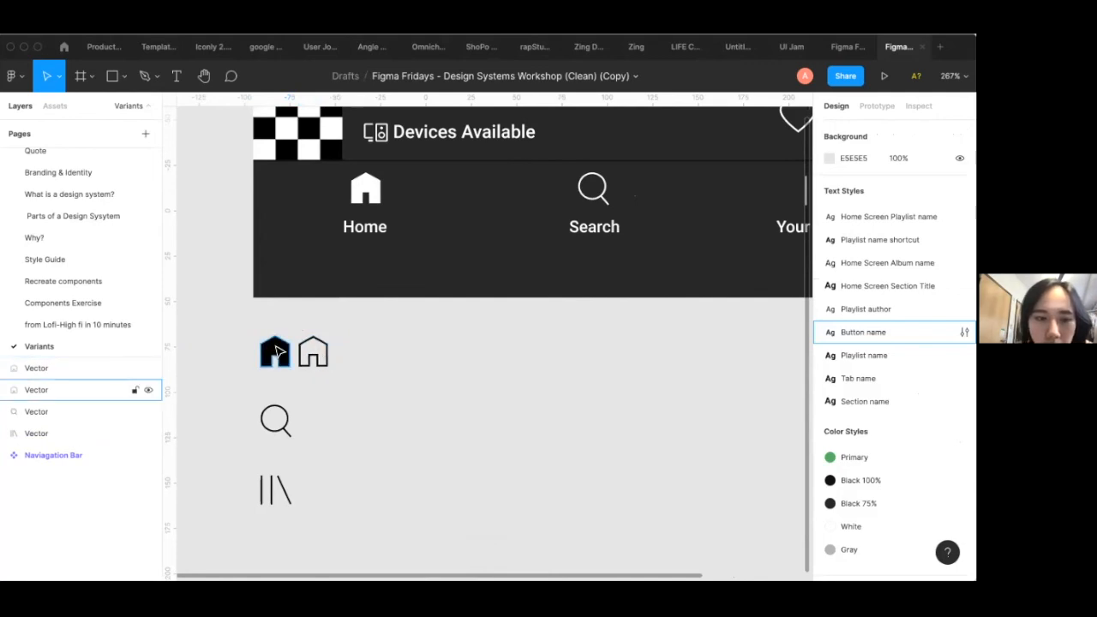
Make the filled and the outlined home icons separate components and combine them as variants
left_click(276, 351)
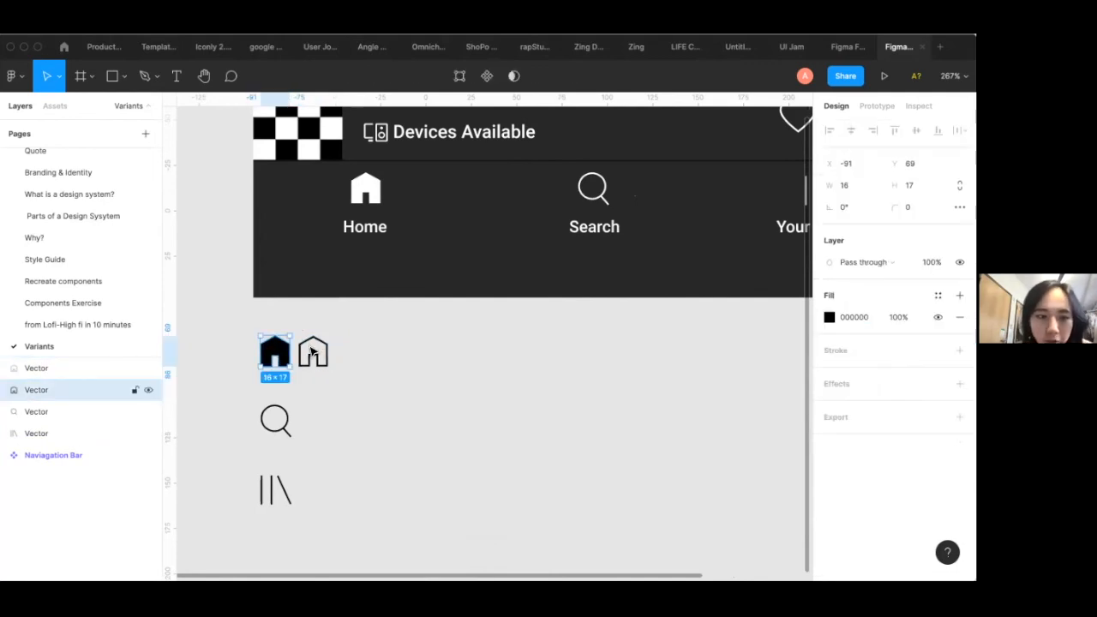
left_click(486, 76)
left_click(312, 351)
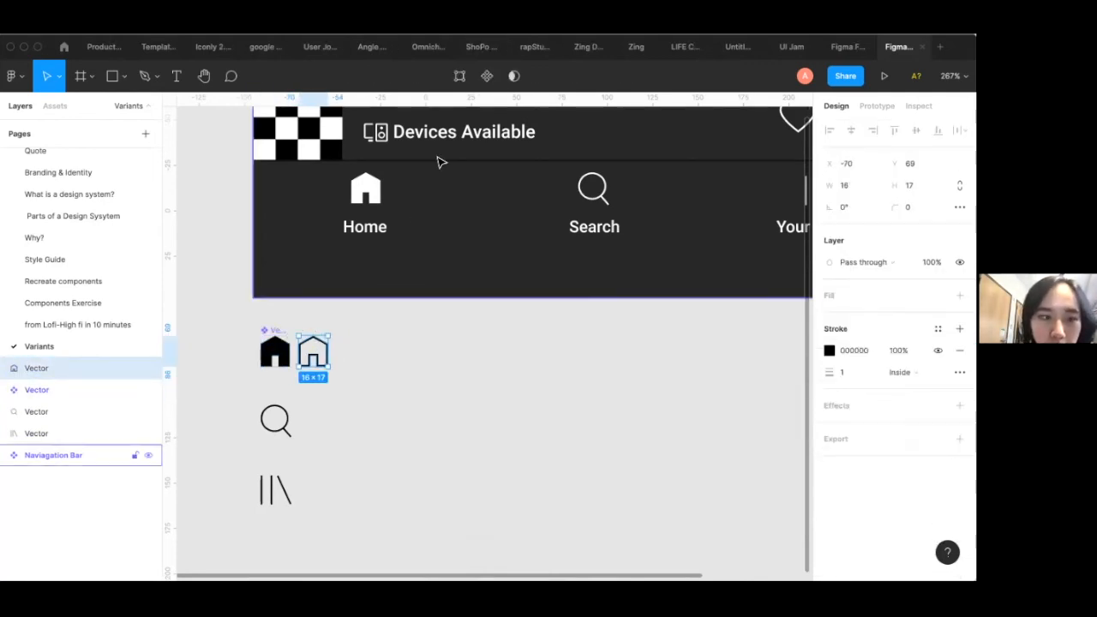
left_click(486, 76)
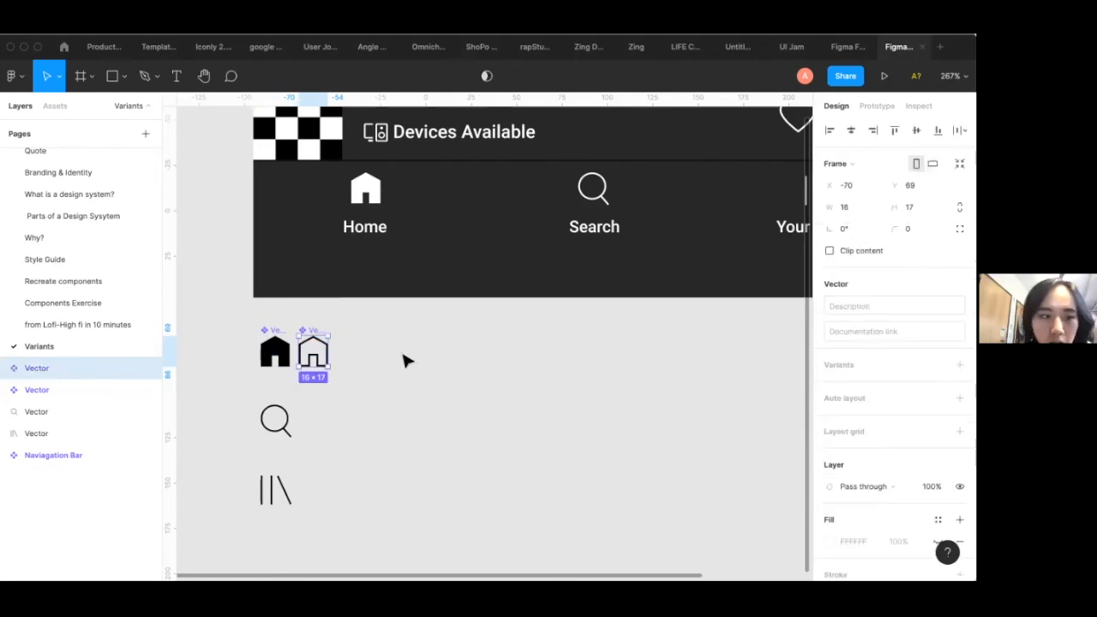
left_click(385, 382)
left_click_drag(363, 394, 248, 326)
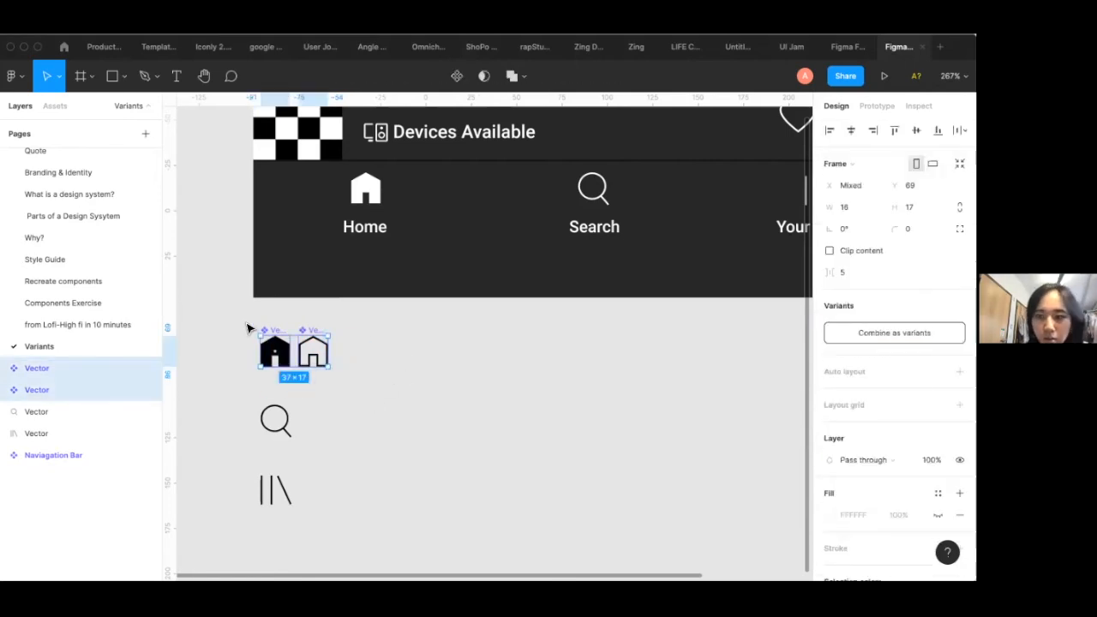
left_click(893, 332)
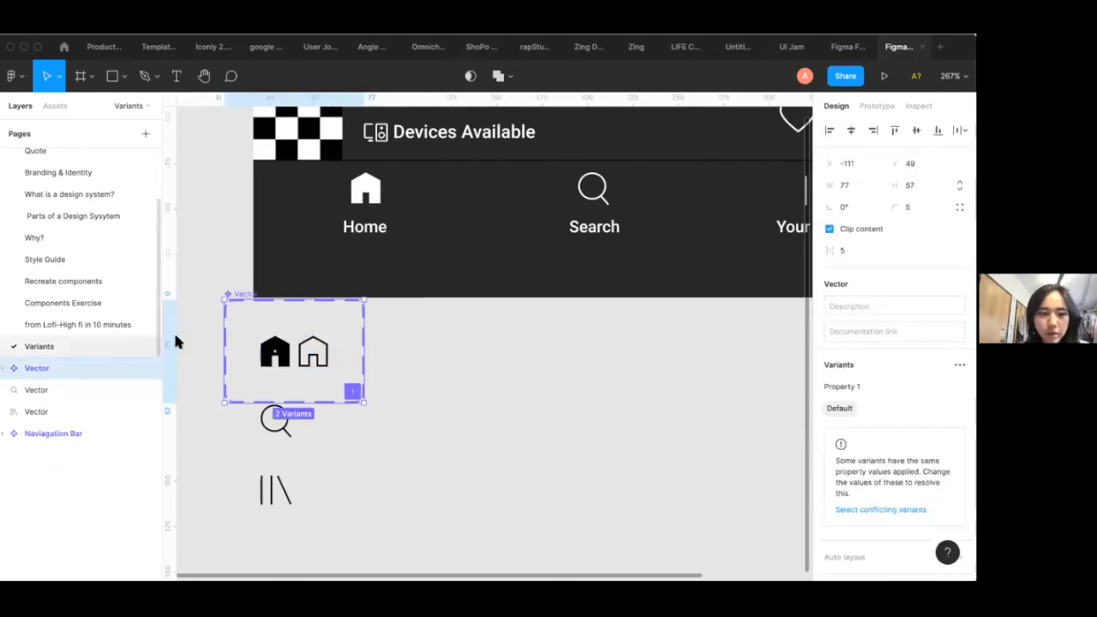
Rename the home icon component set Home and its variant property Selected
double_click(60, 363)
type("Home")
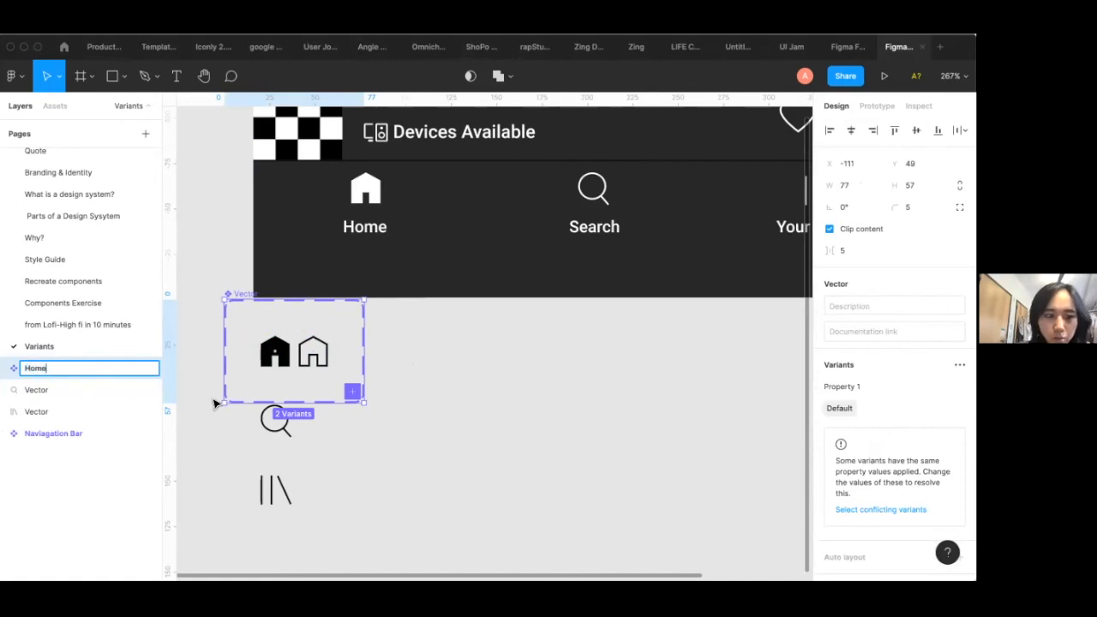
left_click(524, 444)
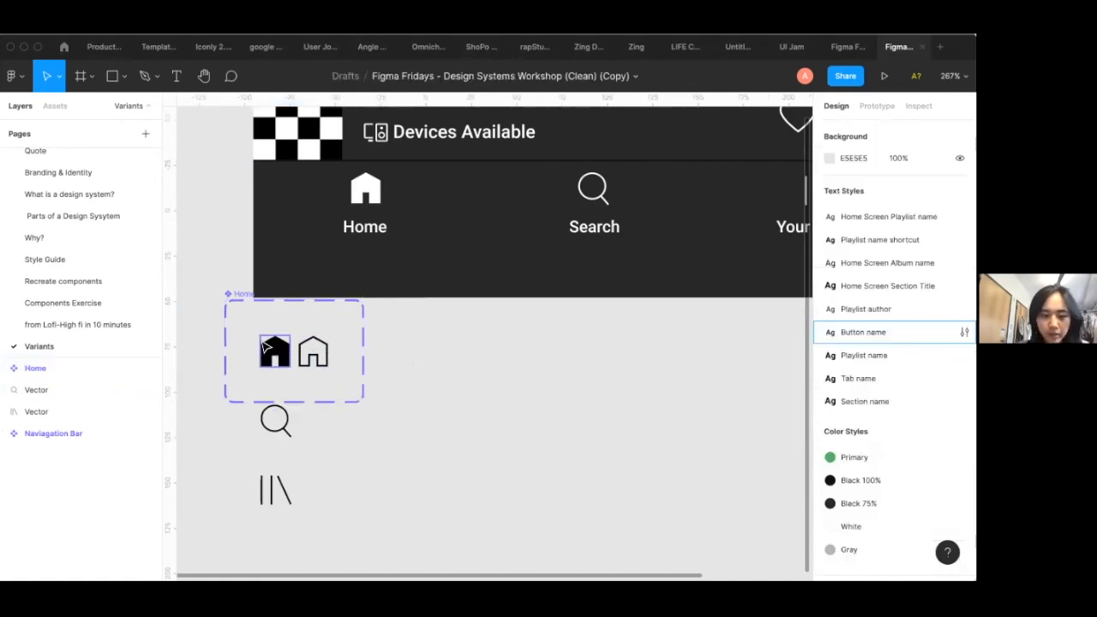
left_click(242, 309)
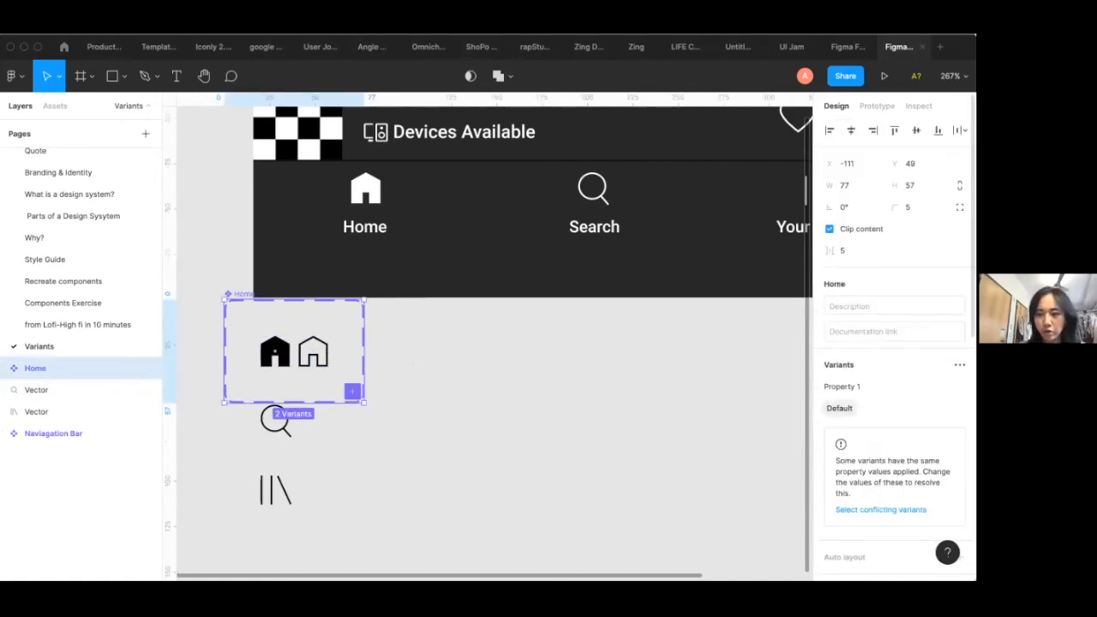
double_click(845, 390)
type("H")
key("BackSpace")
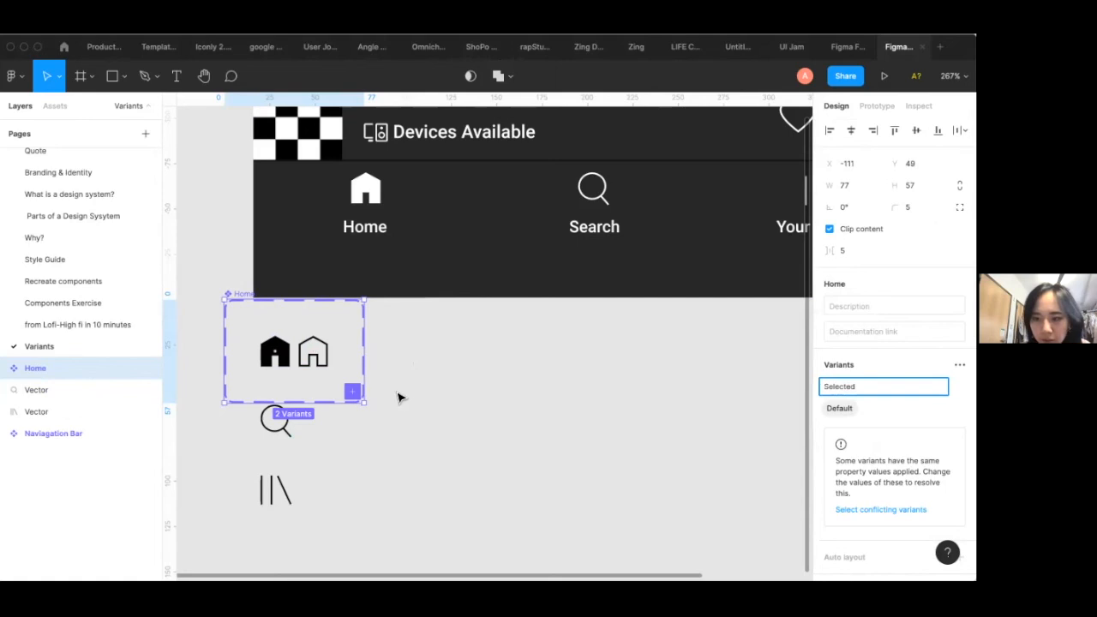
type("Selected")
Set the Selected value to True for the filled home icon and False for the outlined one
left_click(271, 362)
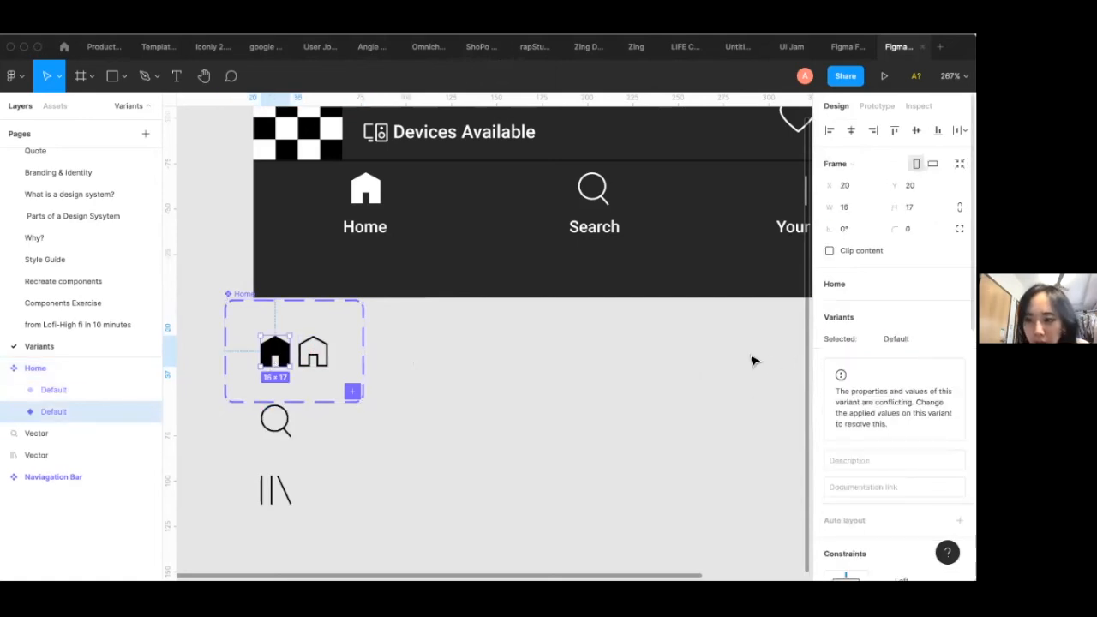
left_click(895, 338)
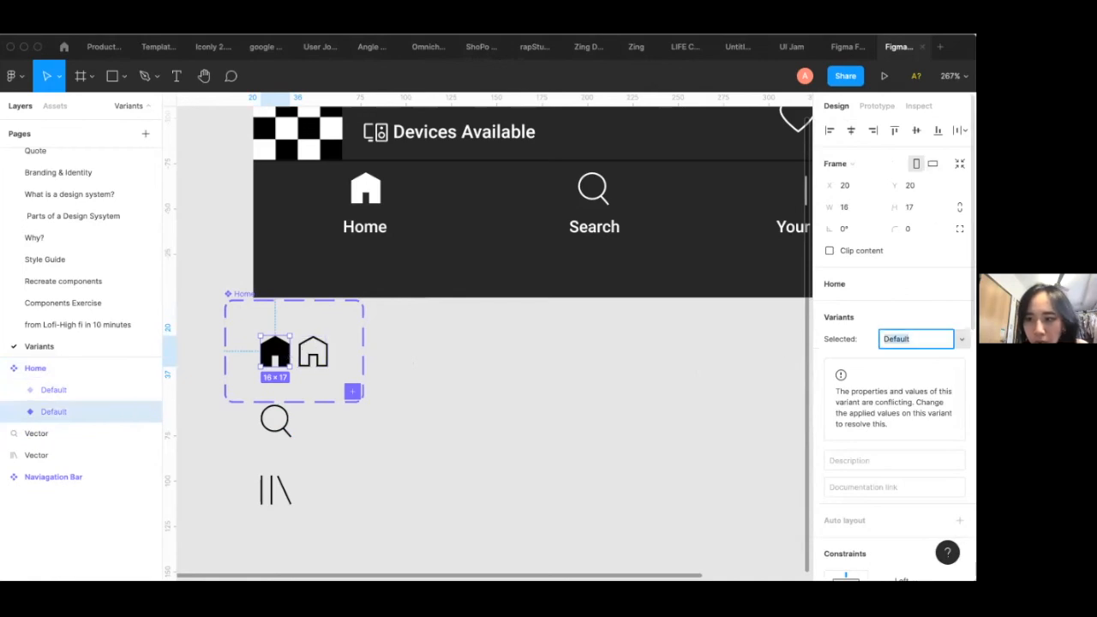
type("True")
key("Return")
left_click(314, 352)
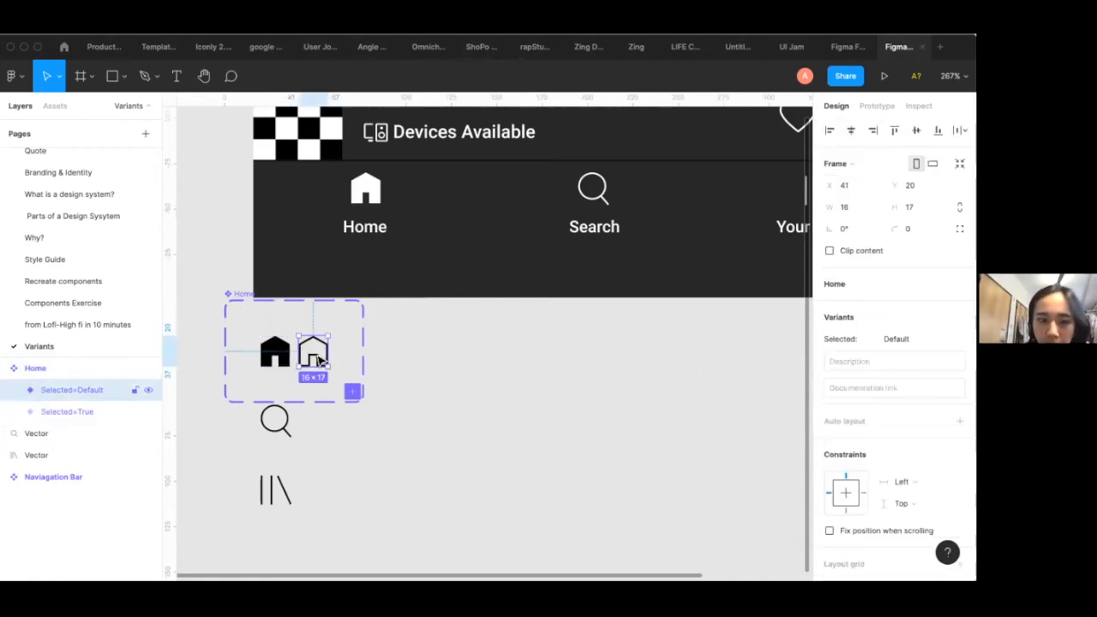
left_click(895, 338)
type("False")
left_click(551, 380)
Place an instance of the Home component from the Variants page's local components on the empty canvas
scroll(533, 374, "down", 3)
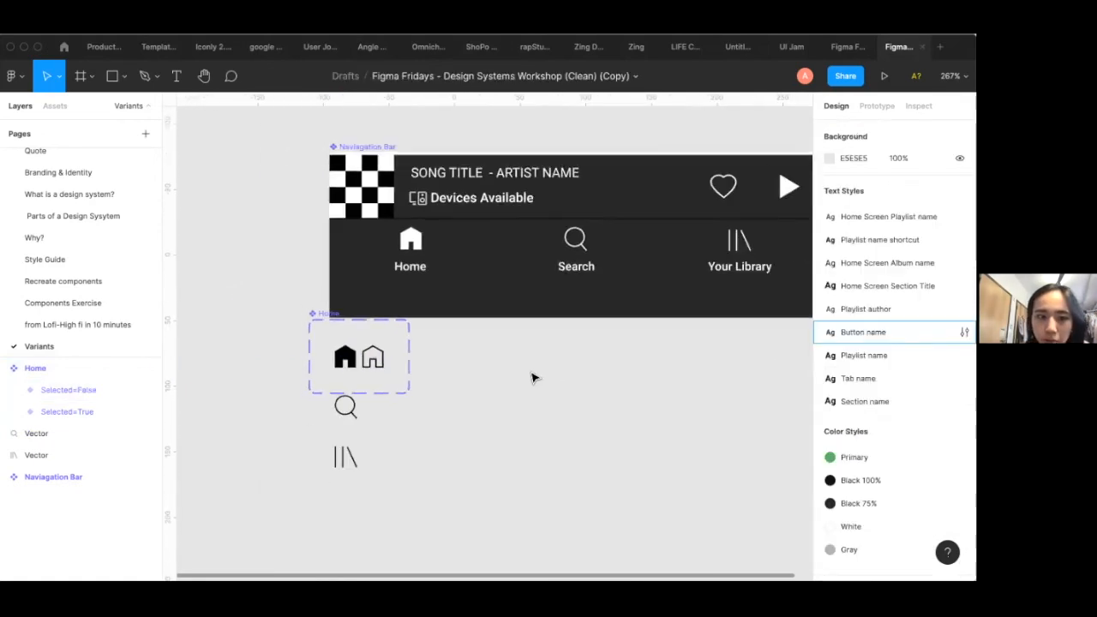
left_click(55, 105)
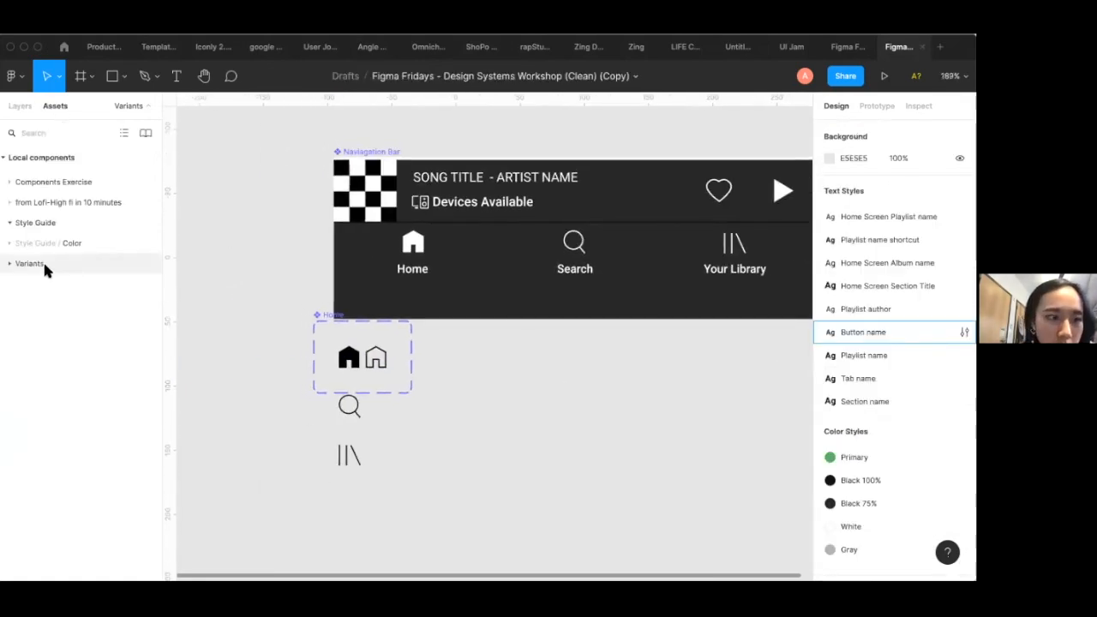
left_click(43, 264)
scroll(363, 289, "down", 5)
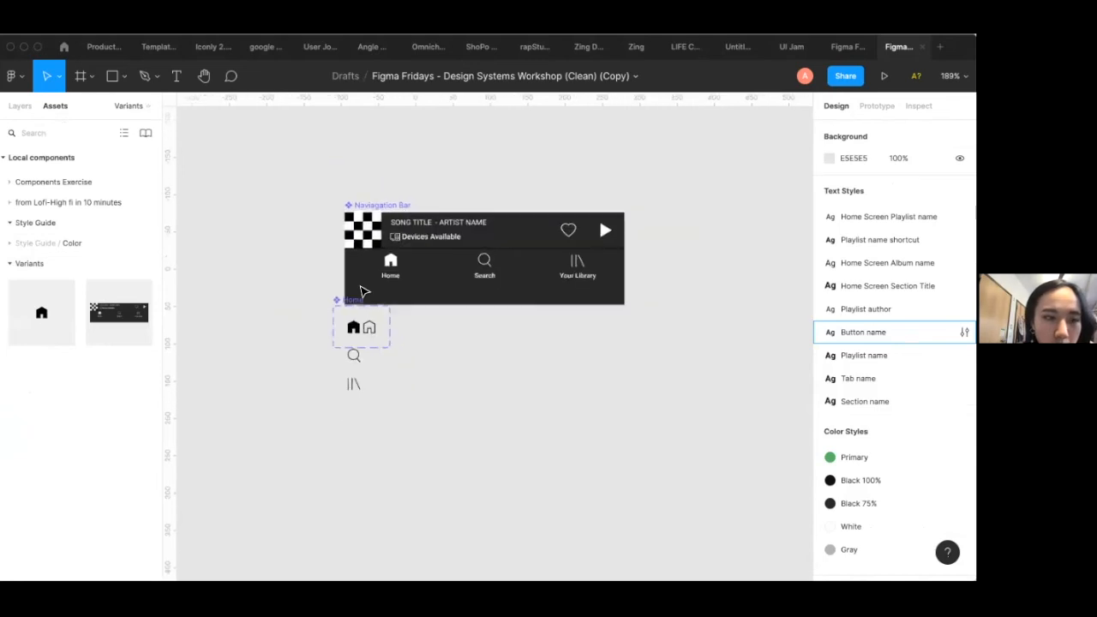
left_click_drag(47, 313, 323, 195)
scroll(330, 194, "up", 5)
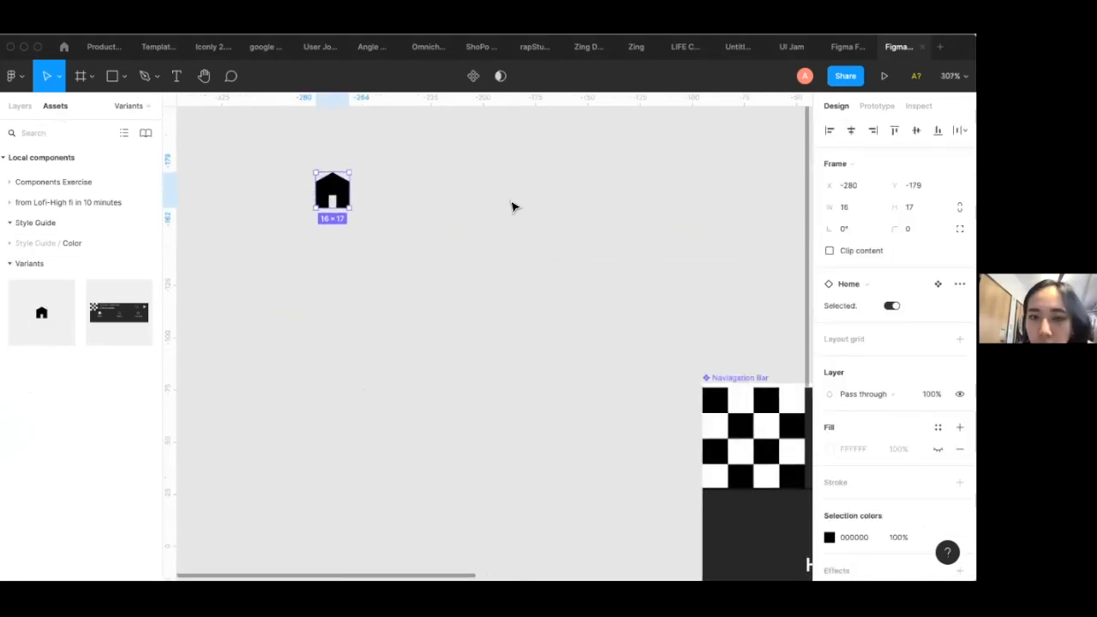
Switch the Home instance's Selected property on and off repeatedly to test it, and delete the instance
left_click(892, 306)
left_click(892, 306)
left_click(892, 306)
left_click(892, 305)
left_click(892, 306)
left_click(892, 306)
left_click(891, 306)
left_click(892, 306)
left_click(892, 305)
left_click(891, 306)
left_click(892, 306)
left_click(892, 306)
left_click(892, 306)
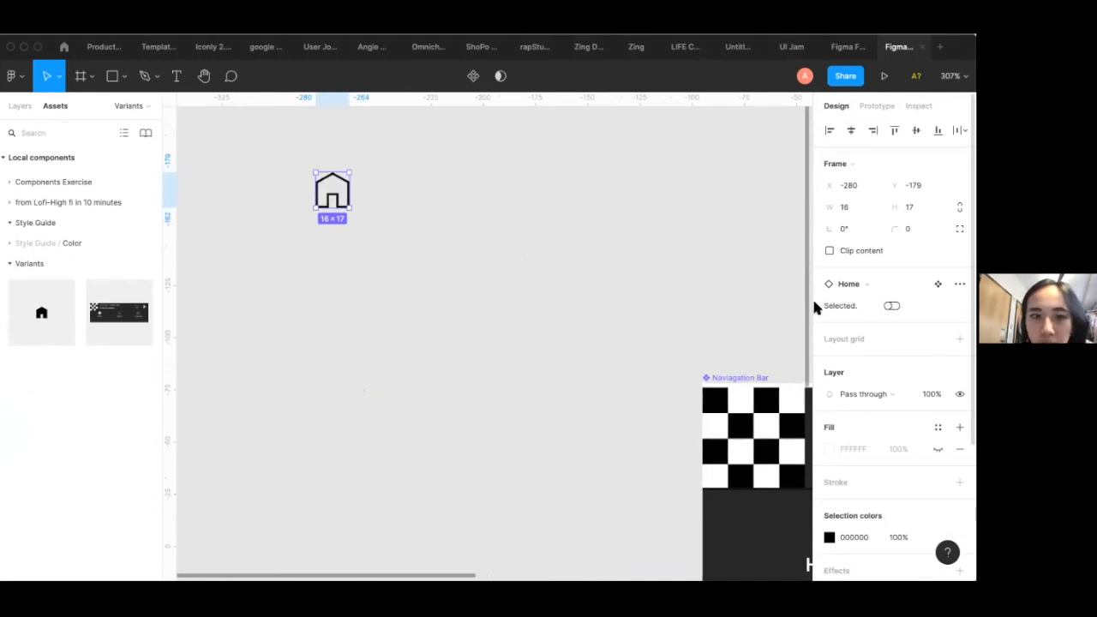
scroll(539, 271, "down", 5)
key("Delete")
Duplicate the search icon and place the copy beside the original at X -66, Y 107
scroll(505, 382, "down", 3)
scroll(504, 382, "right", 2)
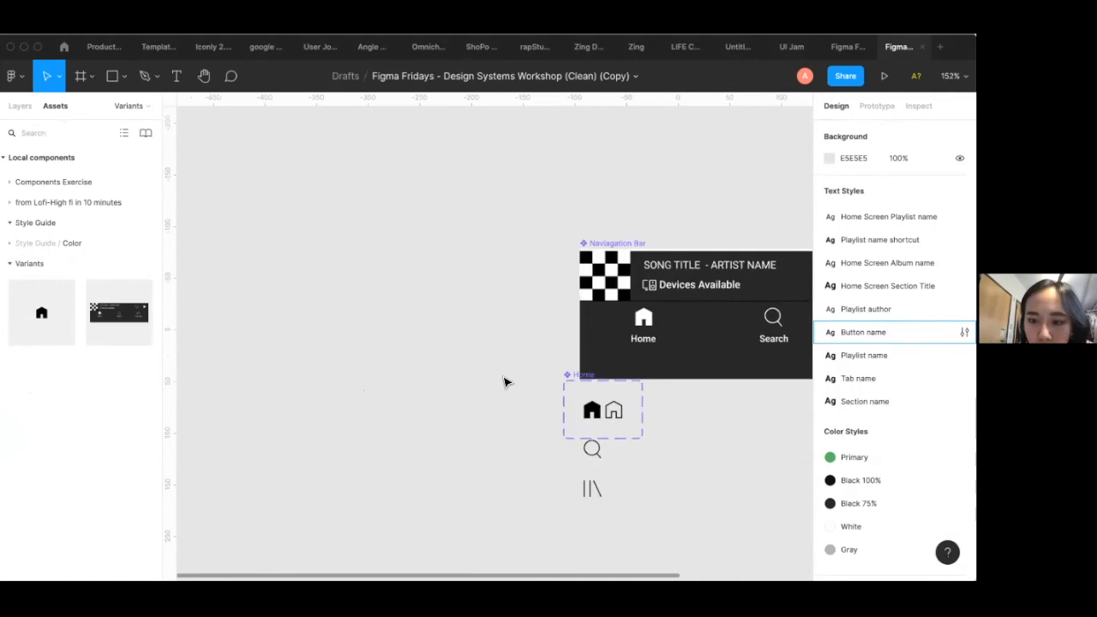
left_click(572, 409)
scroll(573, 412, "up", 5)
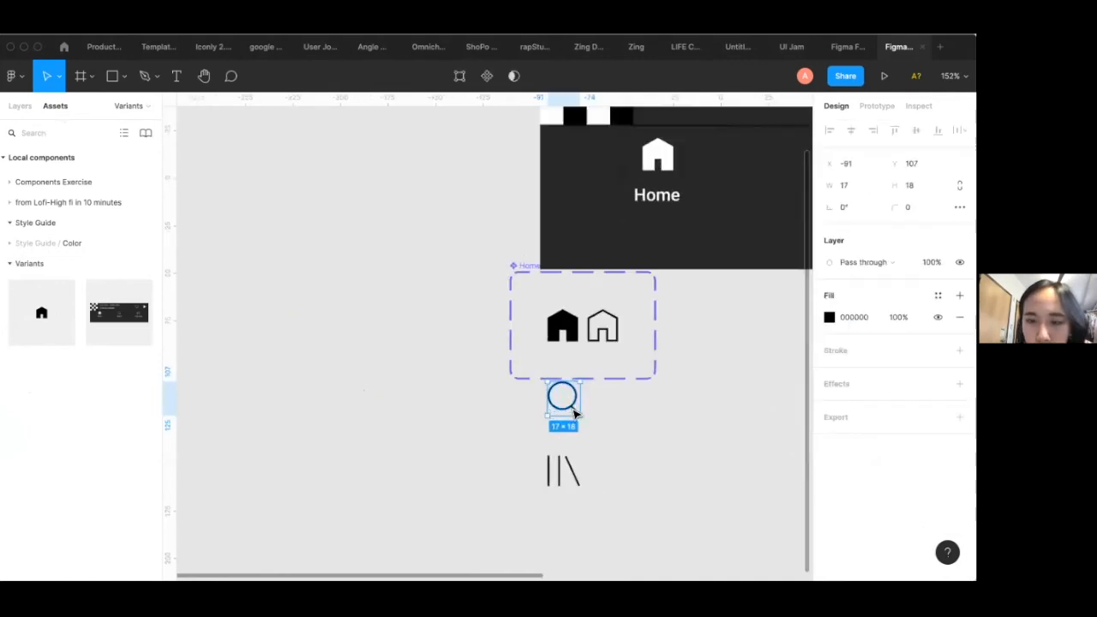
key("ctrl+v")
left_click_drag(492, 397, 548, 403)
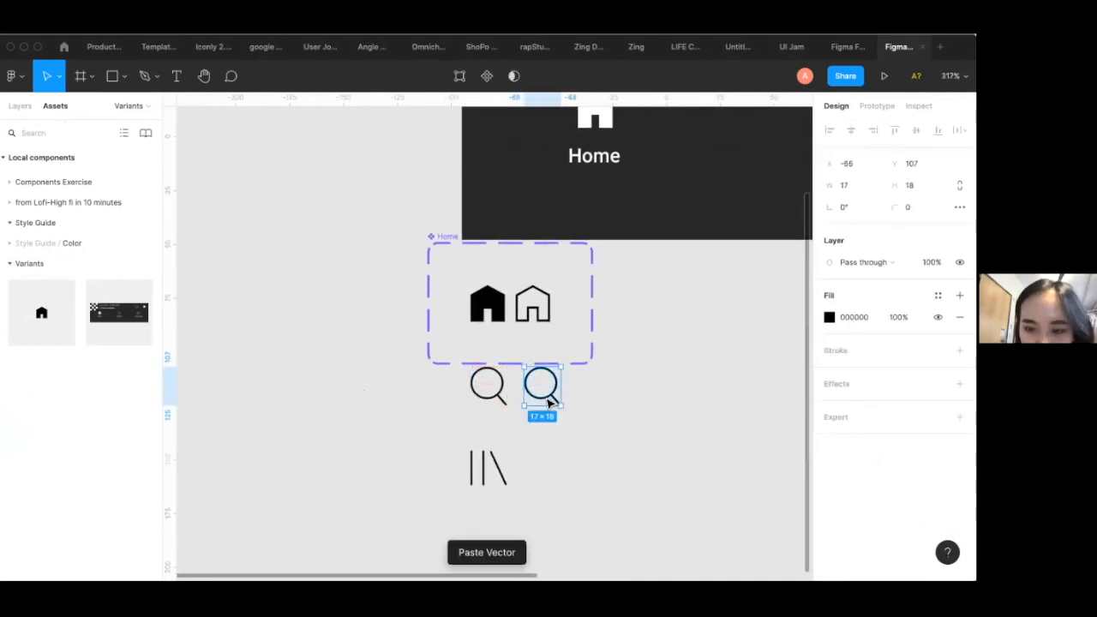
Thicken the copied search icon with a 1 px outside stroke in 000000
left_click(958, 350)
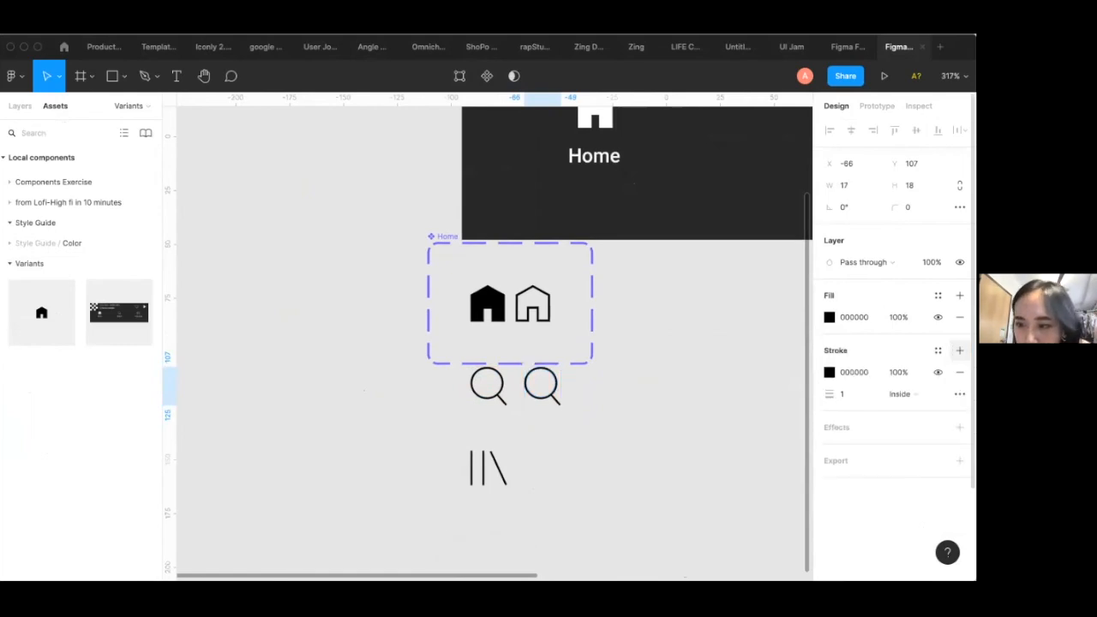
left_click(899, 393)
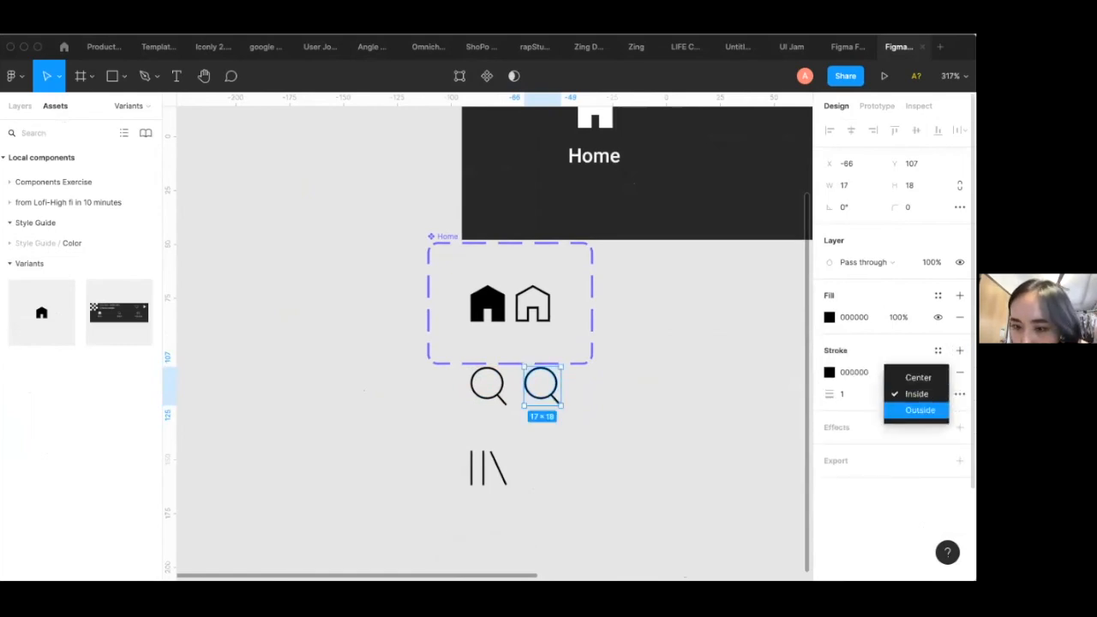
left_click(919, 409)
left_click(592, 433)
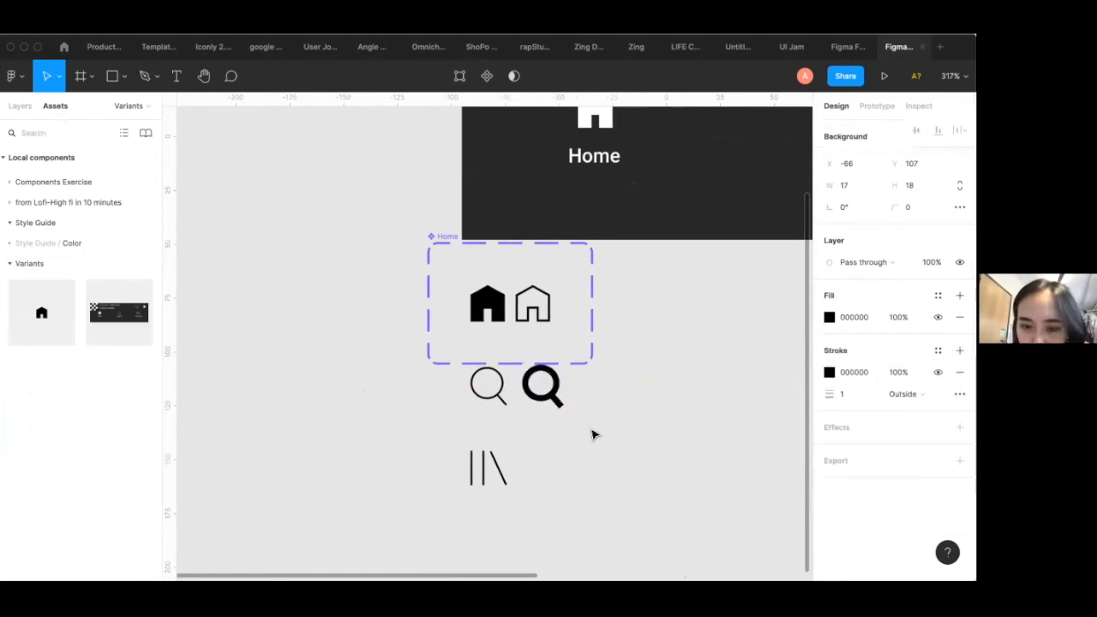
Make the thin and the bold search icons separate components and combine them as variants
left_click(488, 396)
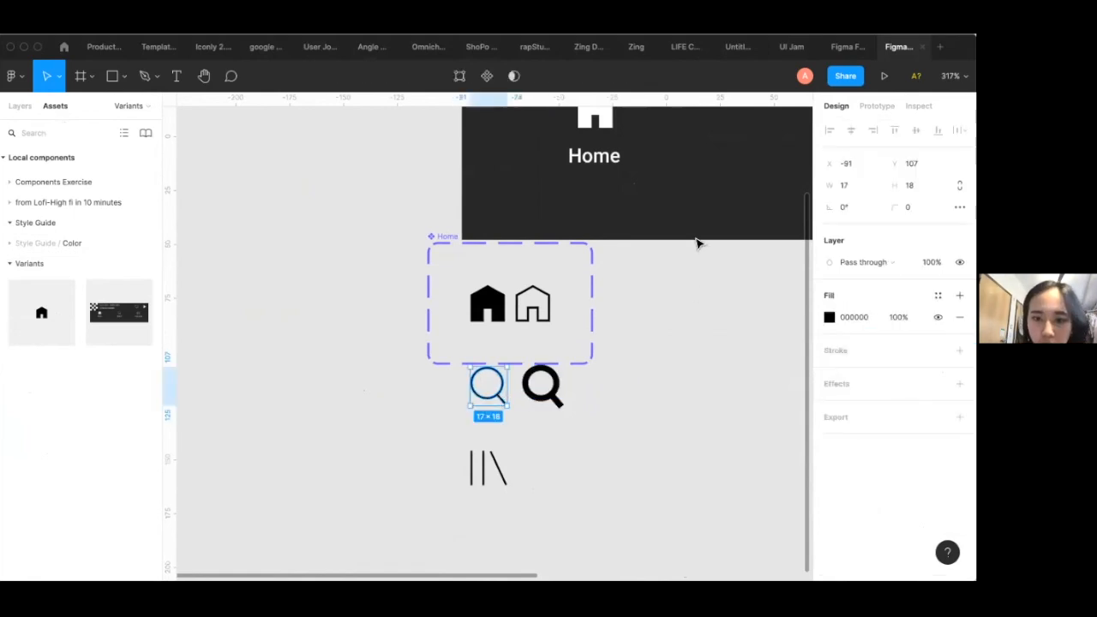
left_click(486, 76)
left_click(541, 385)
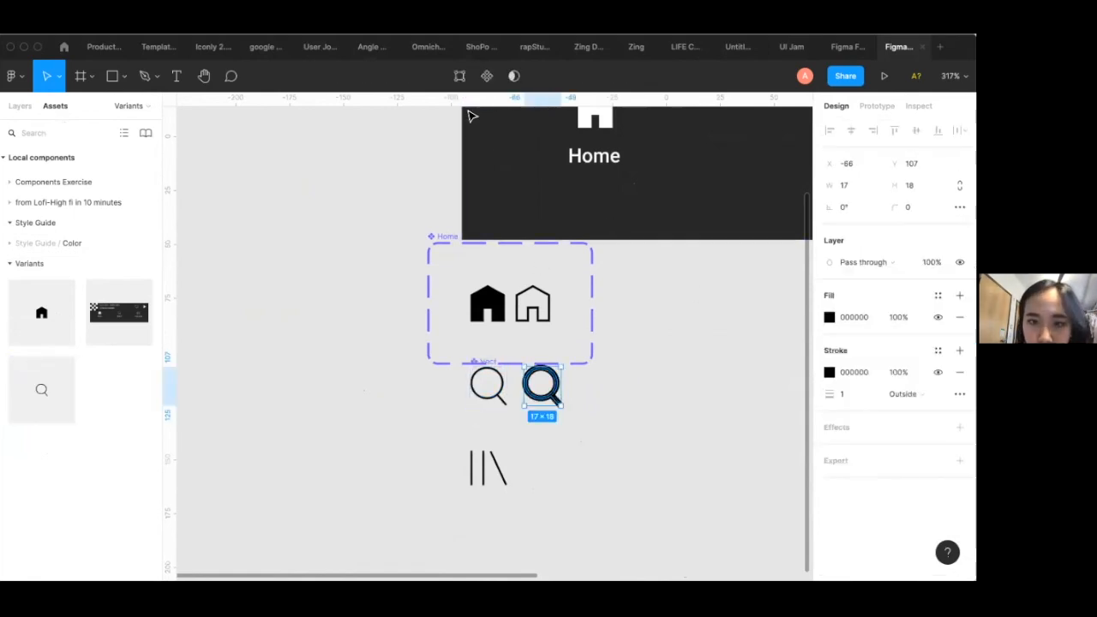
key("ctrl+alt+k")
left_click(488, 386)
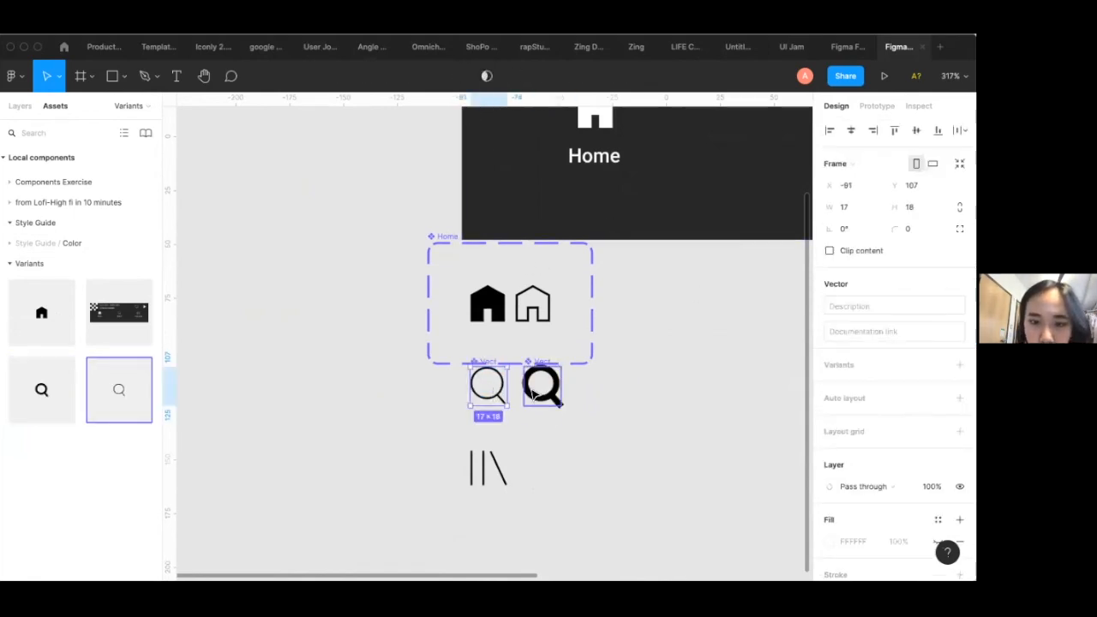
left_click(535, 393, "shift")
left_click(844, 331)
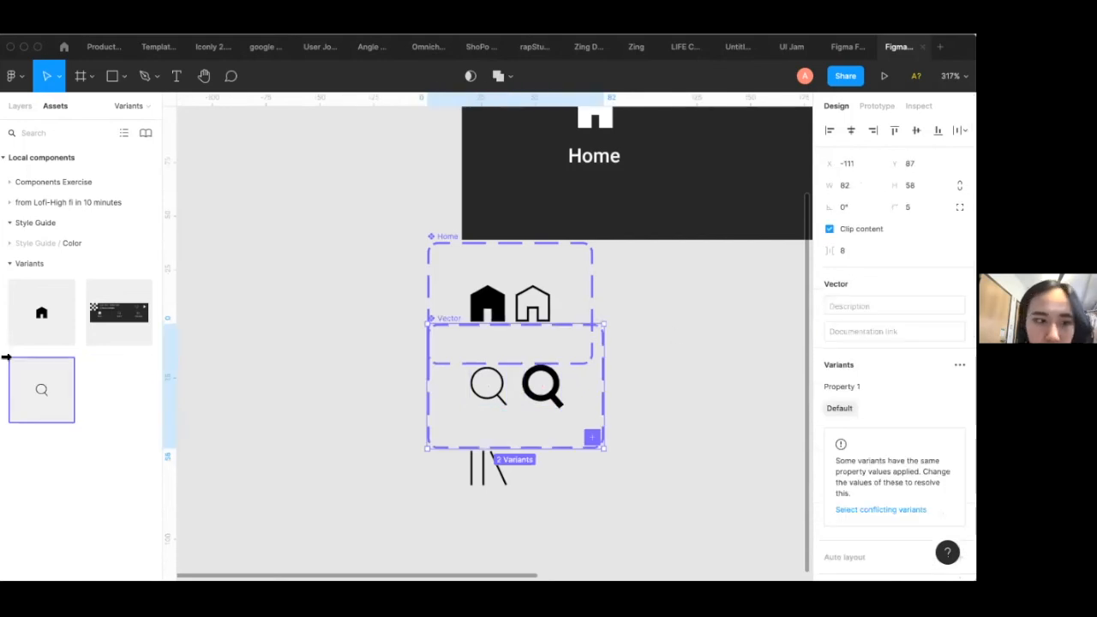
Rename the new search icon component set as Search and keep it selected
left_click(19, 105)
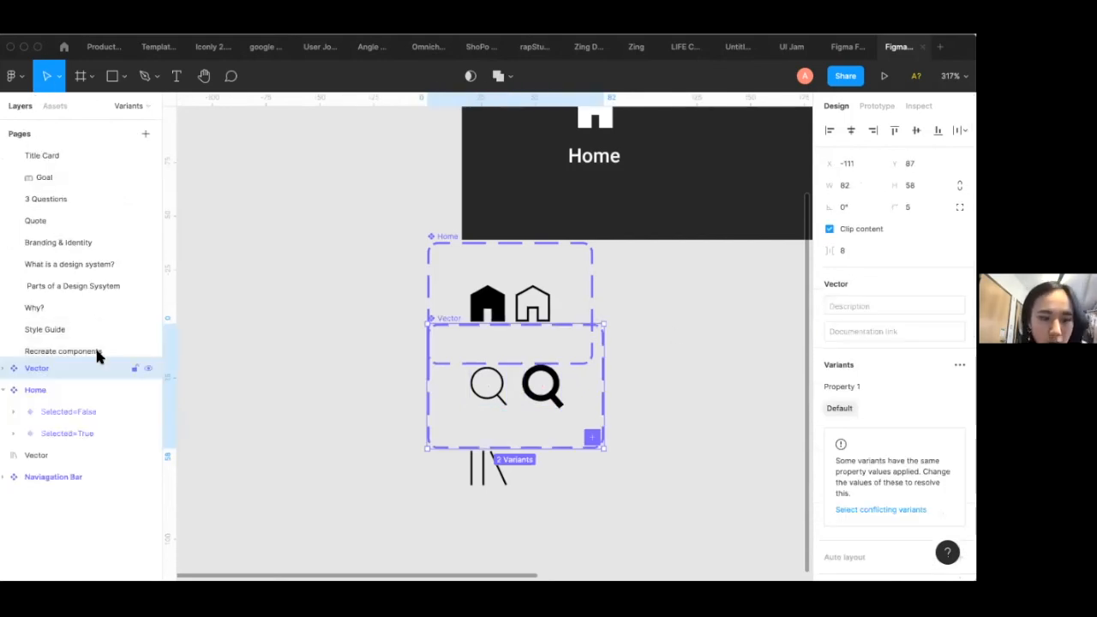
key("ctrl+r")
type("Searc")
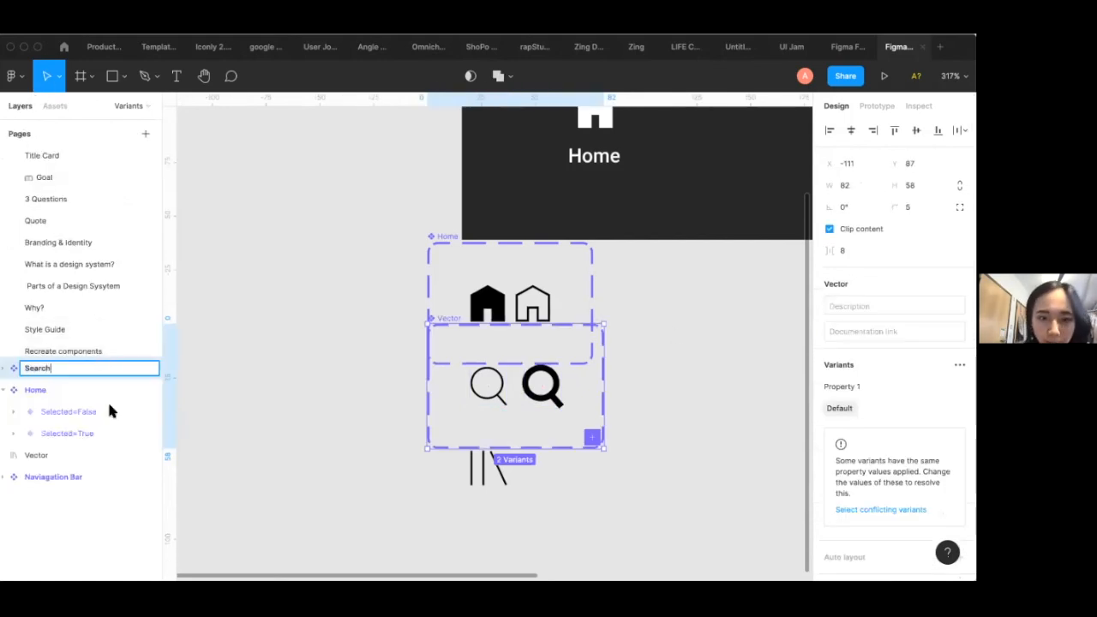
left_click(234, 450)
left_click(73, 372)
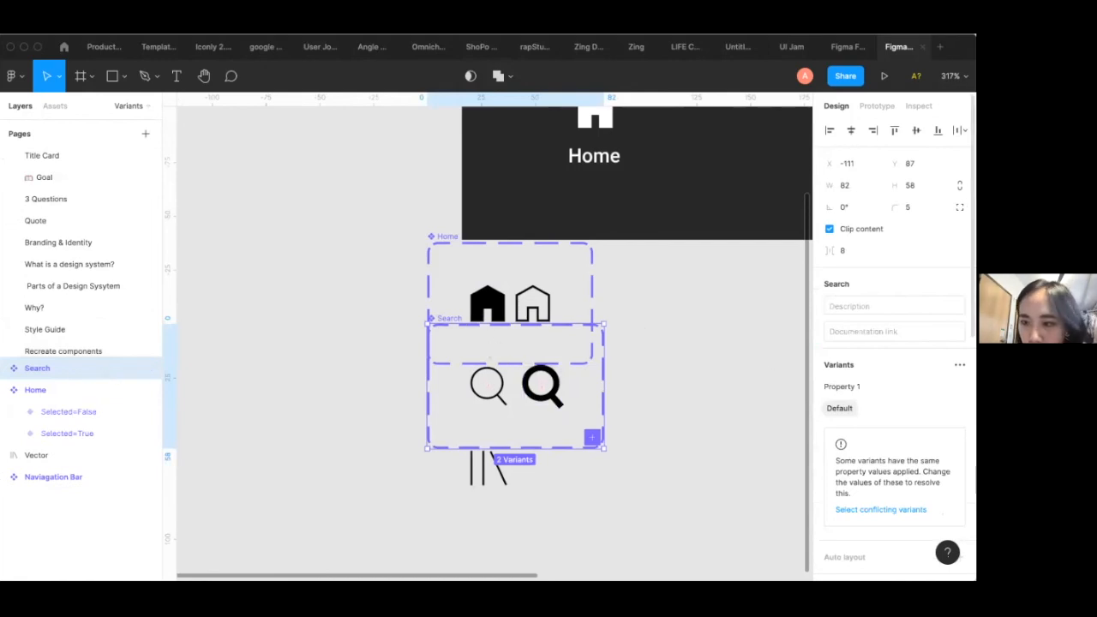
Rename the Search set's variant property to Selected and change its Default value to True
double_click(842, 386)
type("Selected")
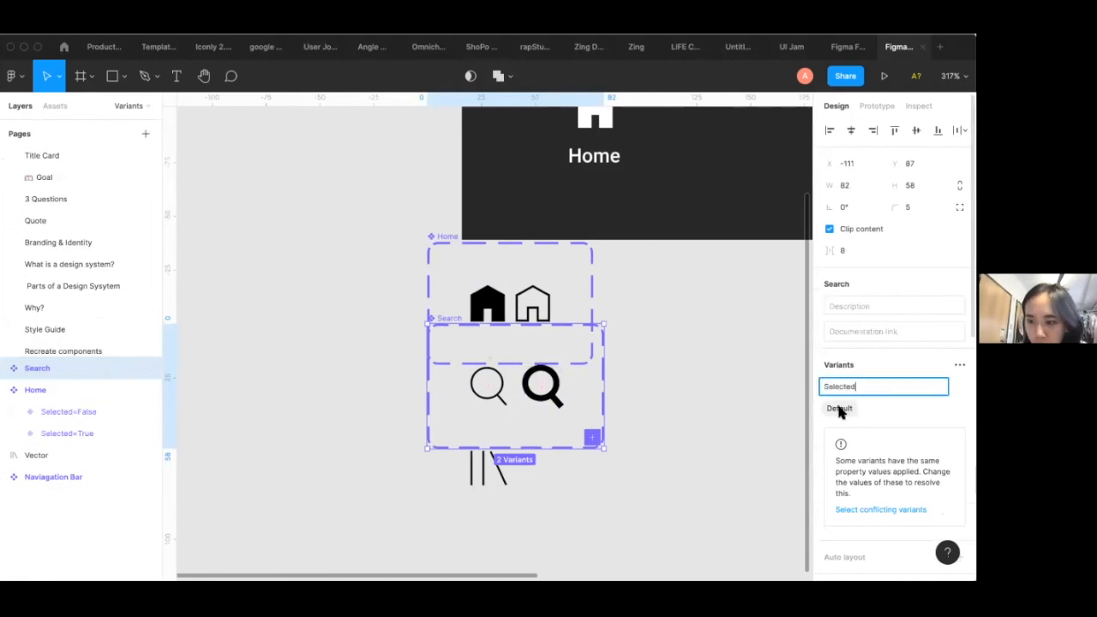
double_click(840, 410)
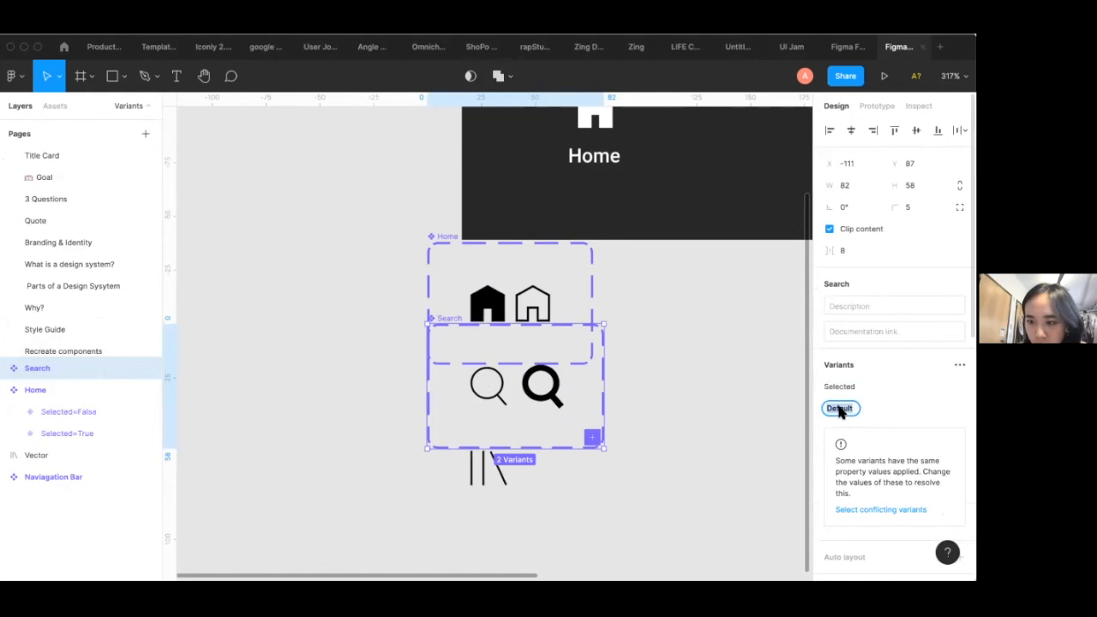
type("True")
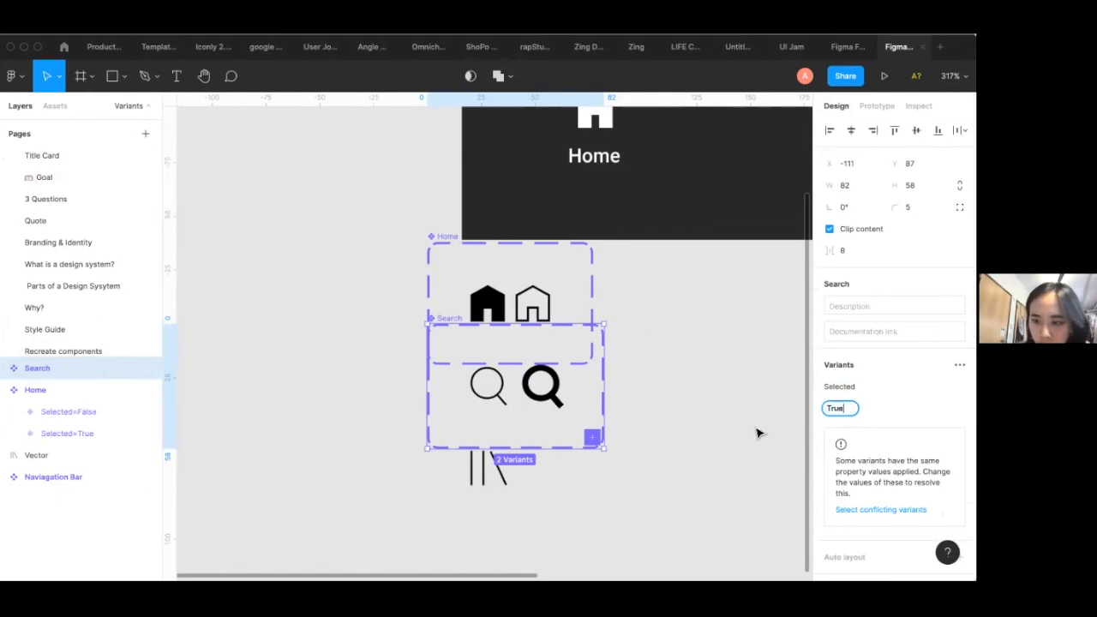
left_click(753, 433)
Set the thin search icon variant's Selected value to False, leaving the bold one as True
left_click(557, 399)
left_click(895, 338)
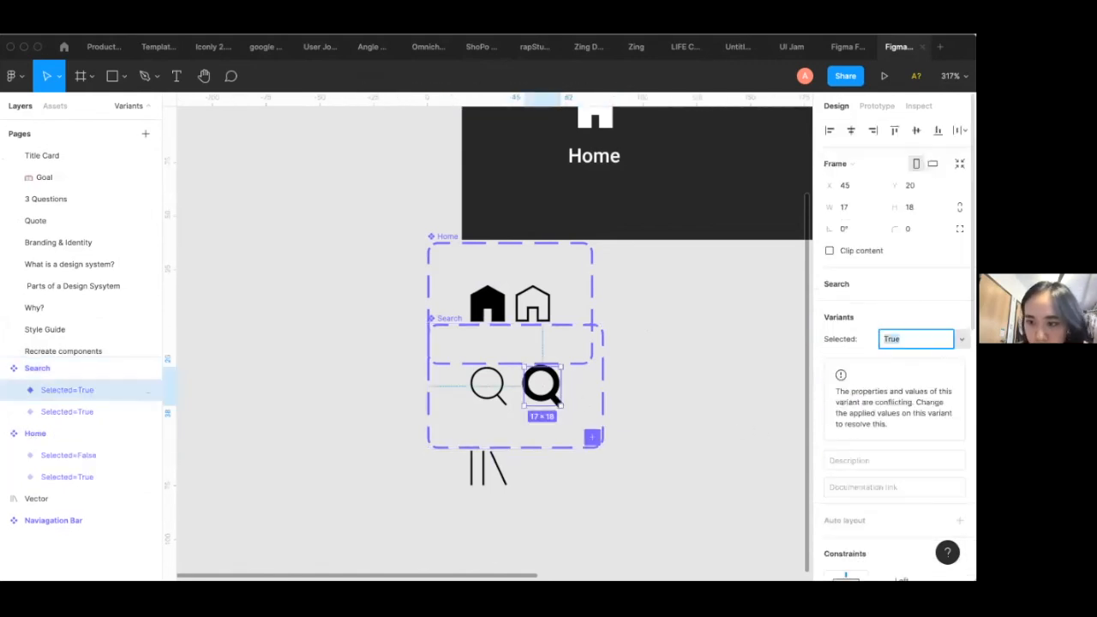
type("False")
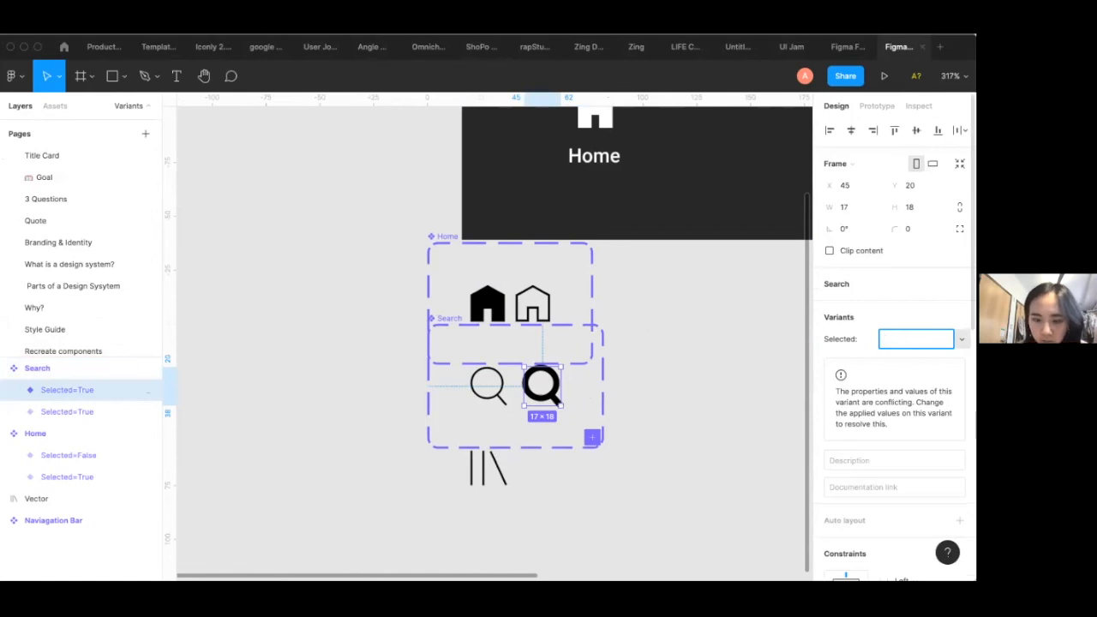
left_click(782, 372)
left_click(503, 391)
left_click(895, 338)
type("False")
left_click(755, 356)
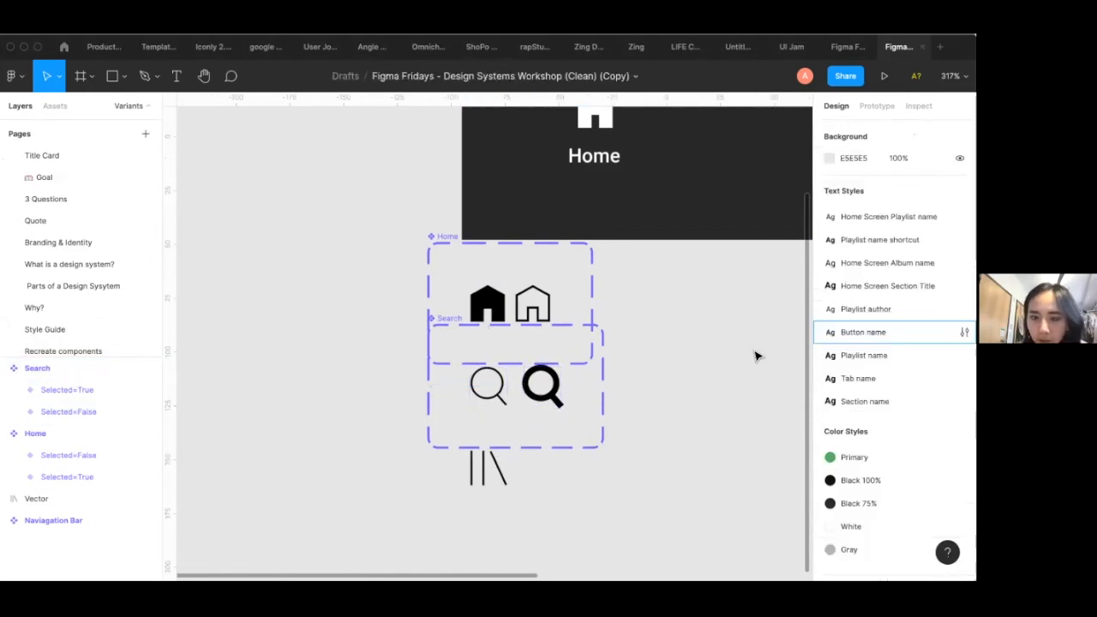
Duplicate the library icon and place the copy beside the original at X -67, Y 146
scroll(756, 355, "down", 2)
left_click(524, 467)
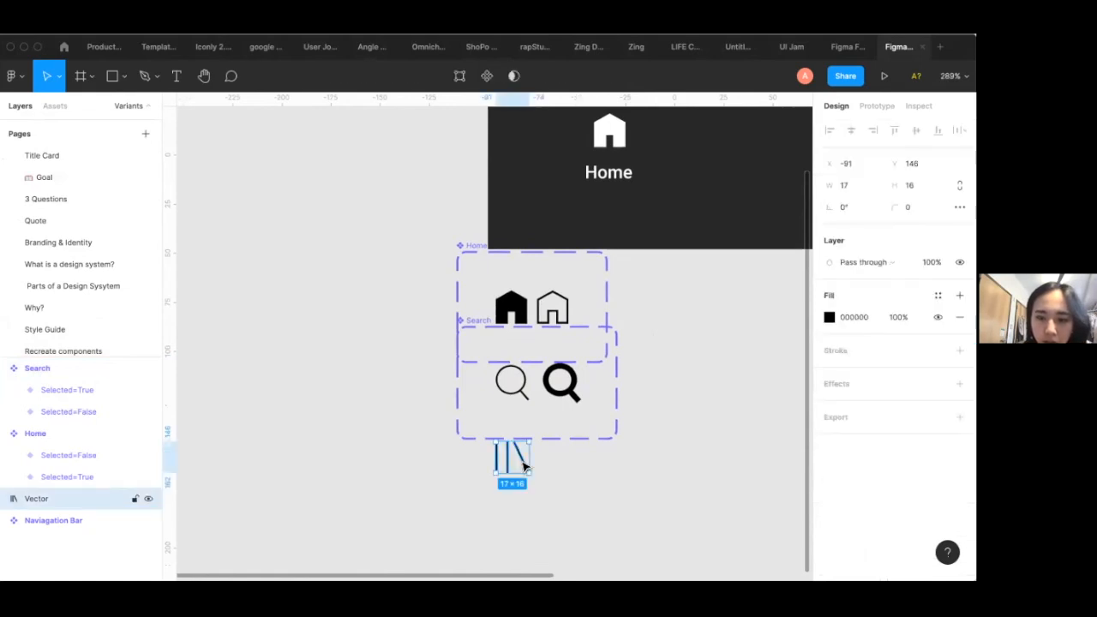
scroll(520, 463, "down", 2)
key("ctrl+v")
left_click_drag(495, 438, 541, 437)
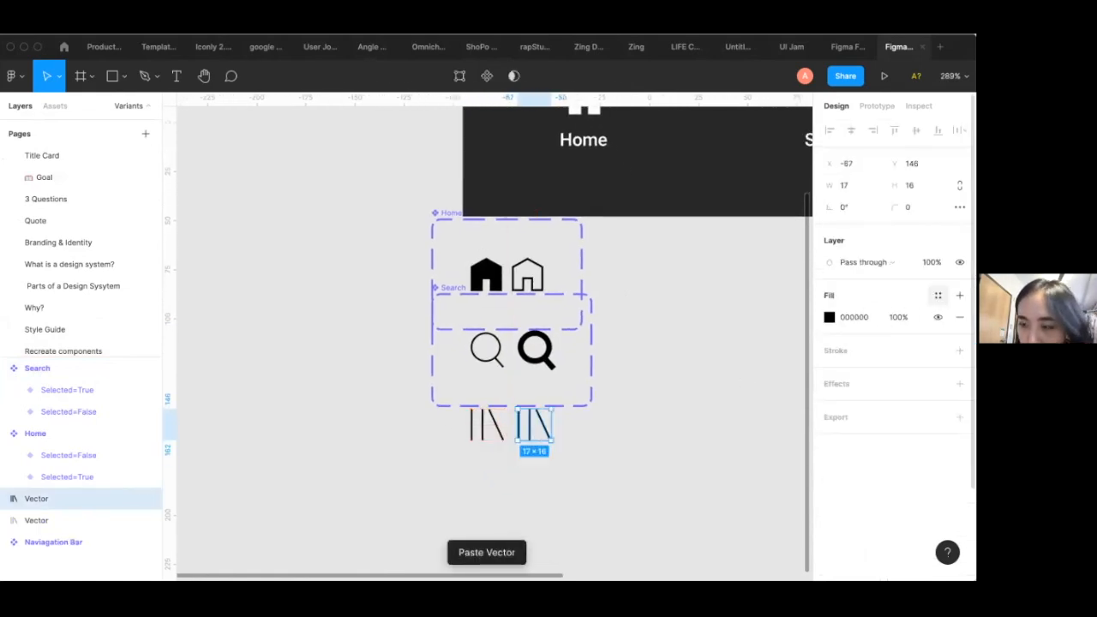
Thicken the copied library icon with a 1 px outside stroke in 000000
left_click(959, 350)
left_click(899, 393)
left_click(910, 409)
left_click(698, 456)
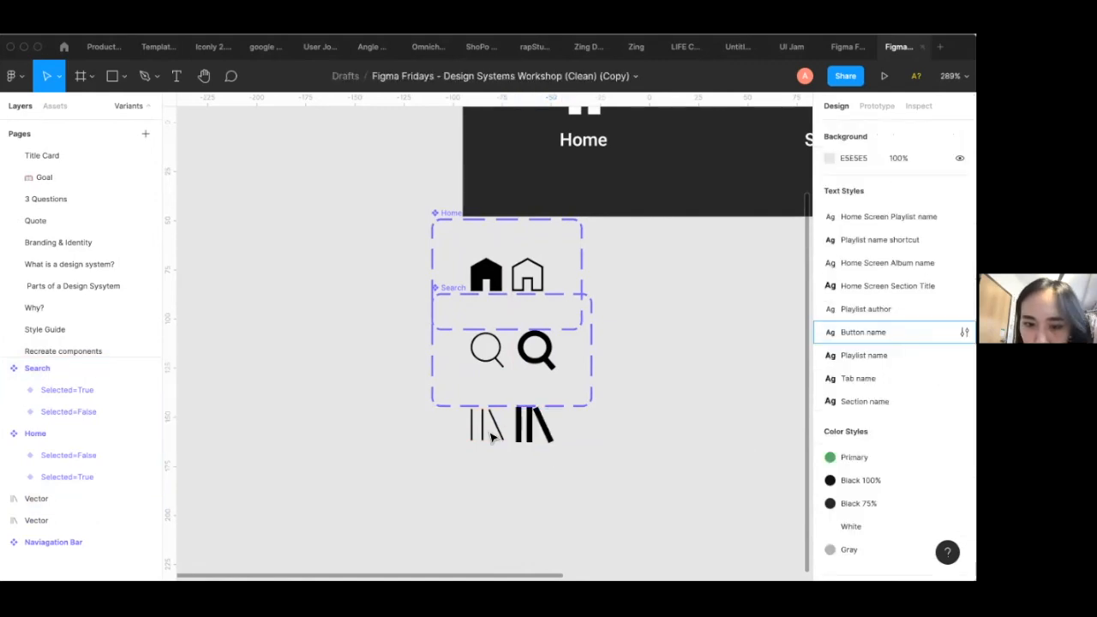
Make the thin and the bold library icons separate components and combine them as variants
left_click(481, 427)
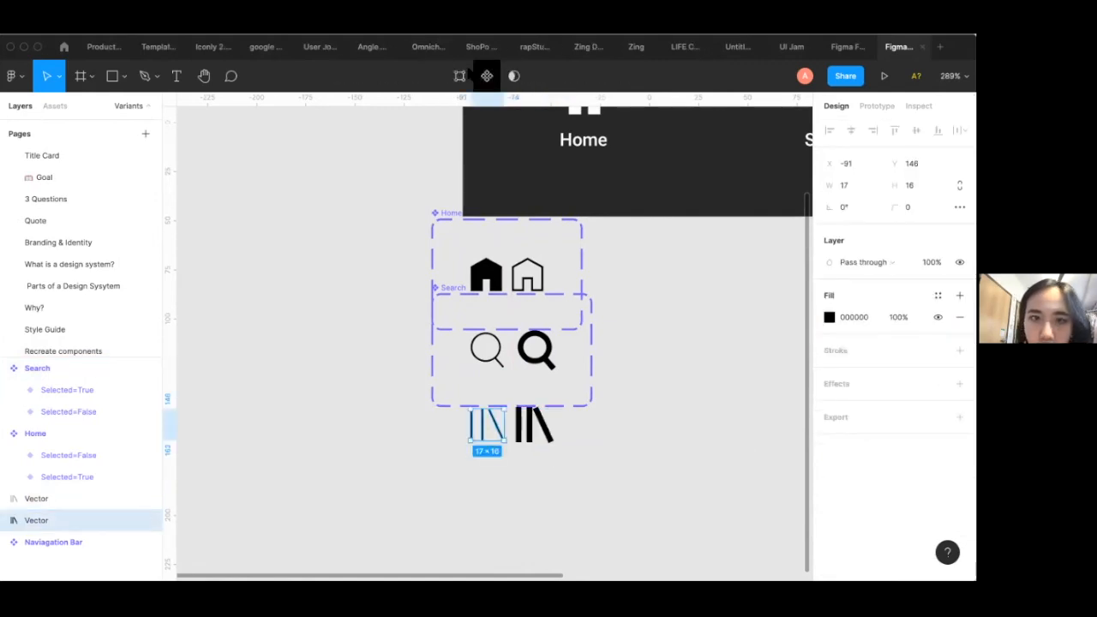
left_click(538, 422)
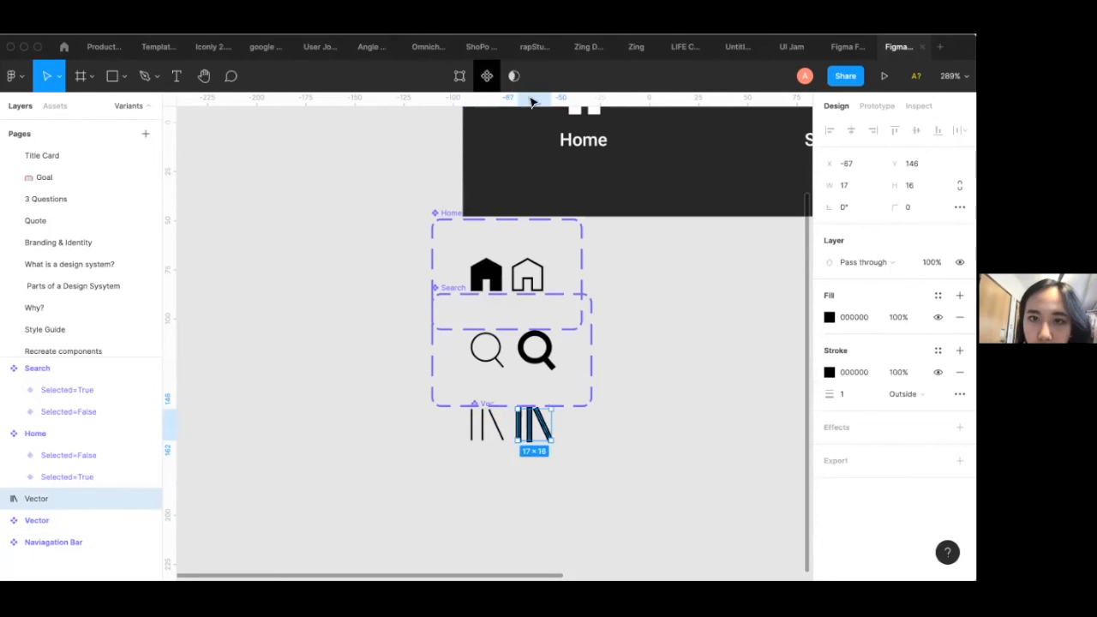
left_click(485, 75)
left_click_drag(651, 460, 467, 406)
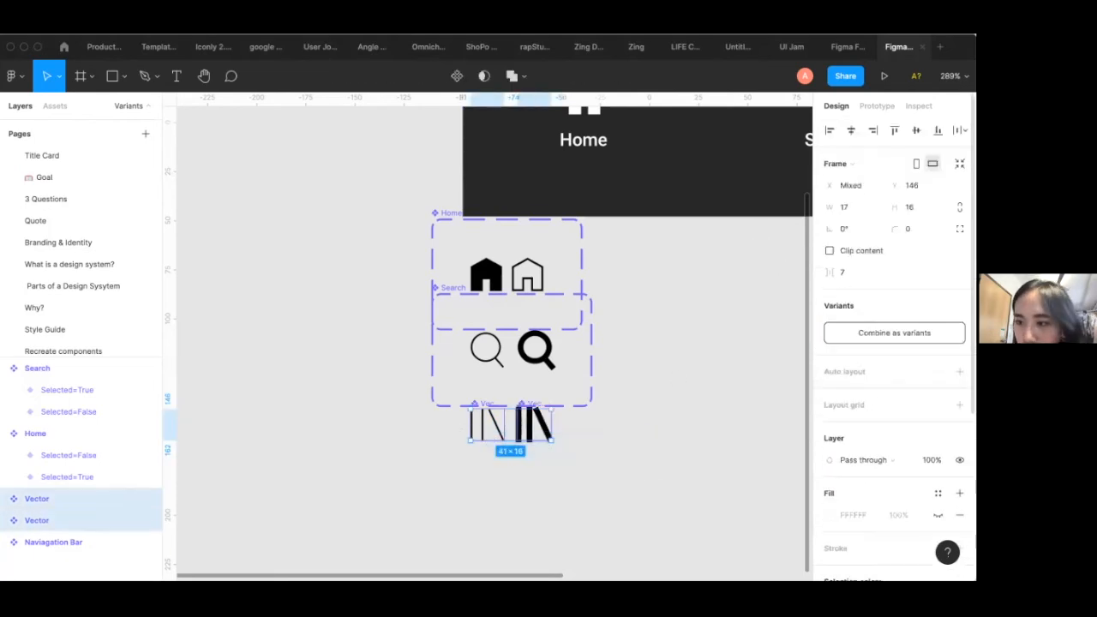
left_click(891, 330)
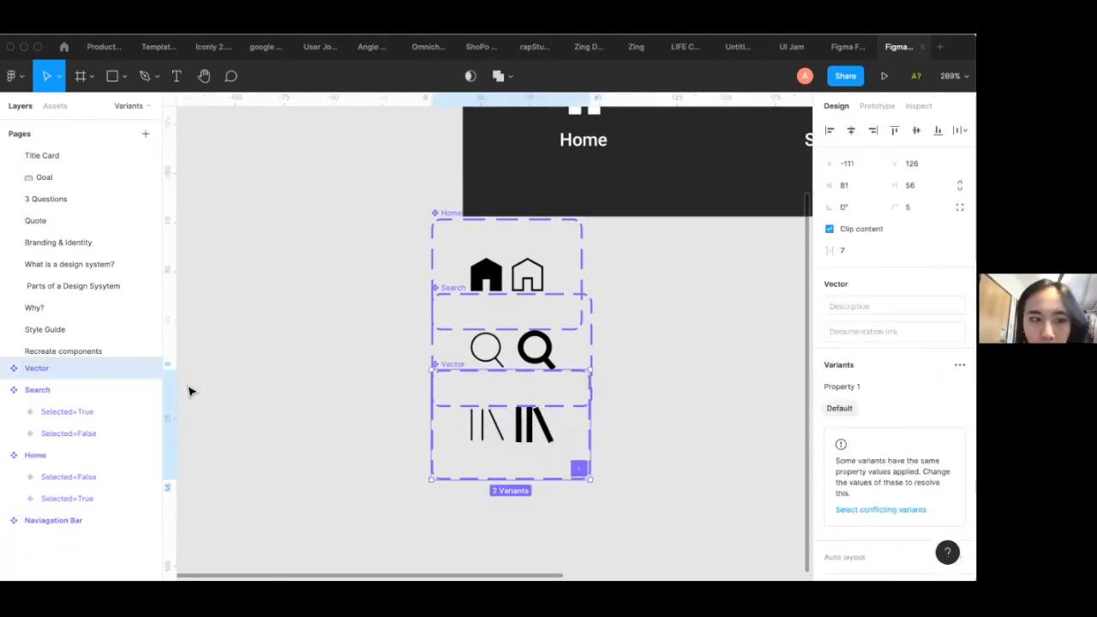
Rename the new library icon component set as Library
double_click(41, 366)
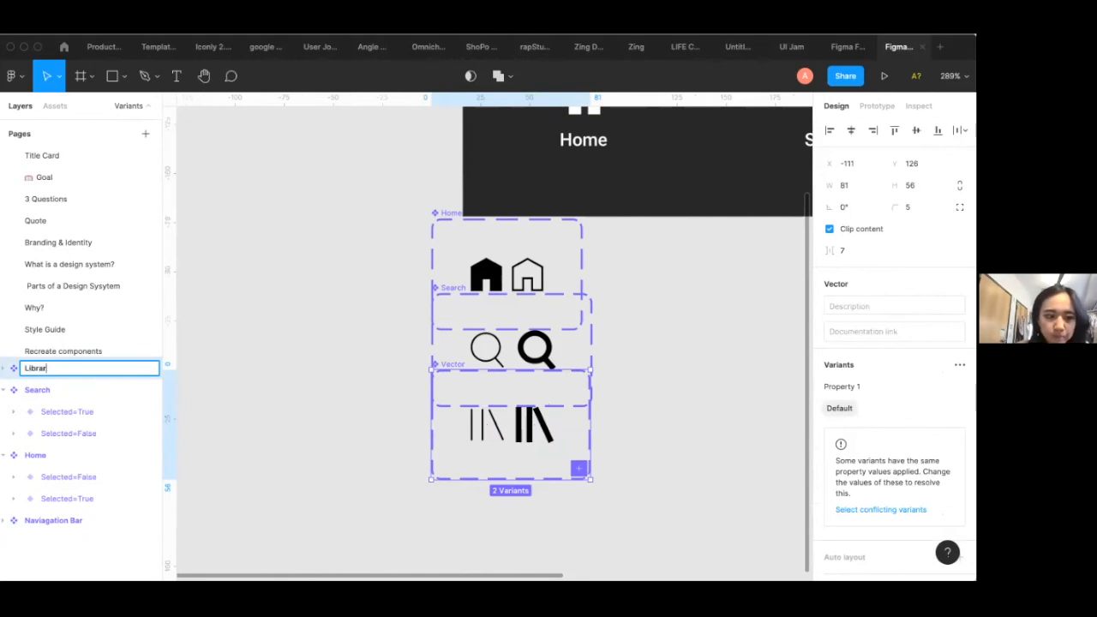
left_click(417, 408)
left_click(481, 425)
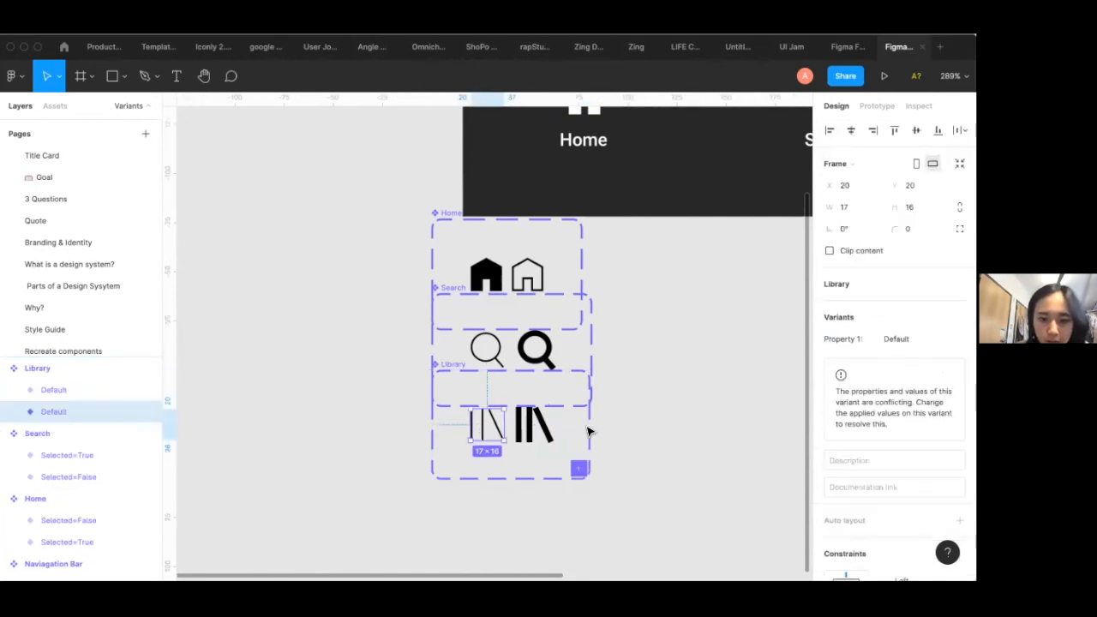
left_click(895, 338)
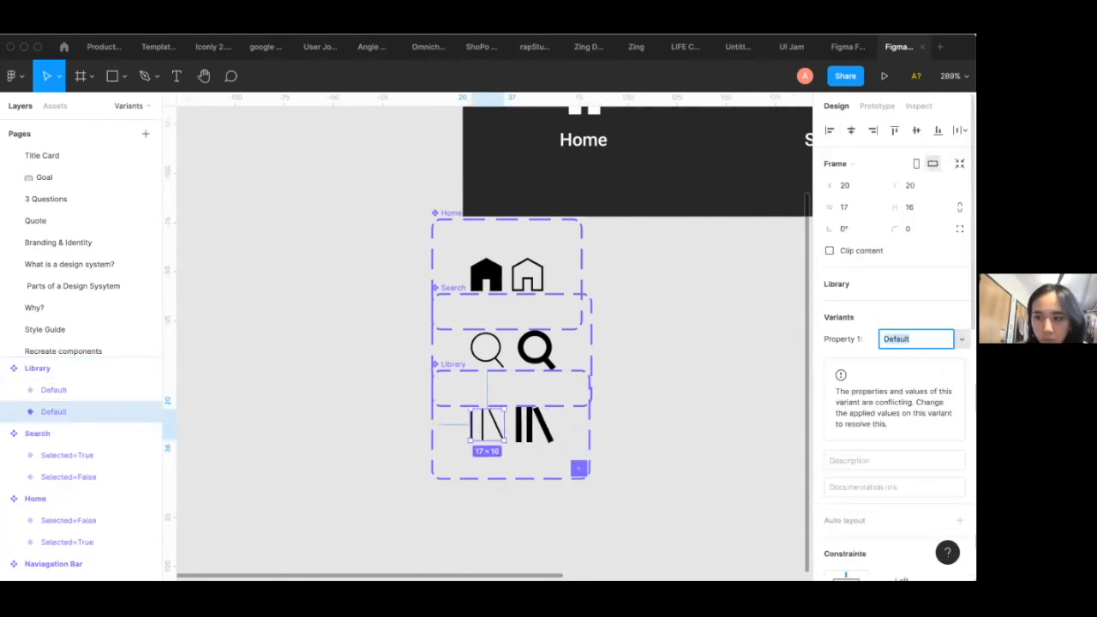
key("Return")
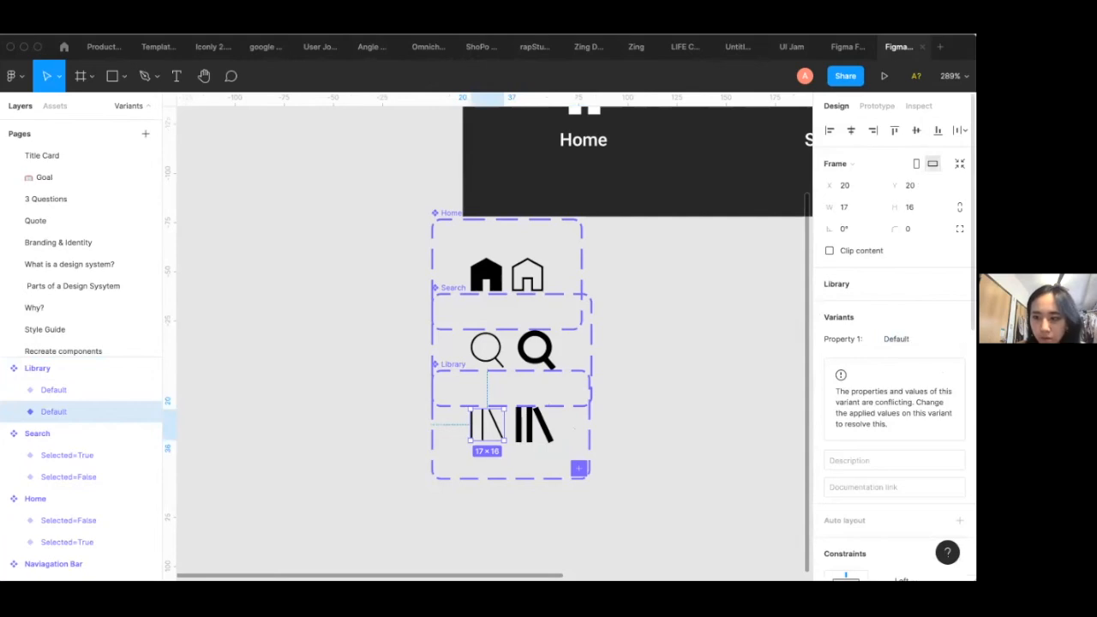
left_click(787, 322)
Rename the Library set's variant property to Selected
left_click(452, 364)
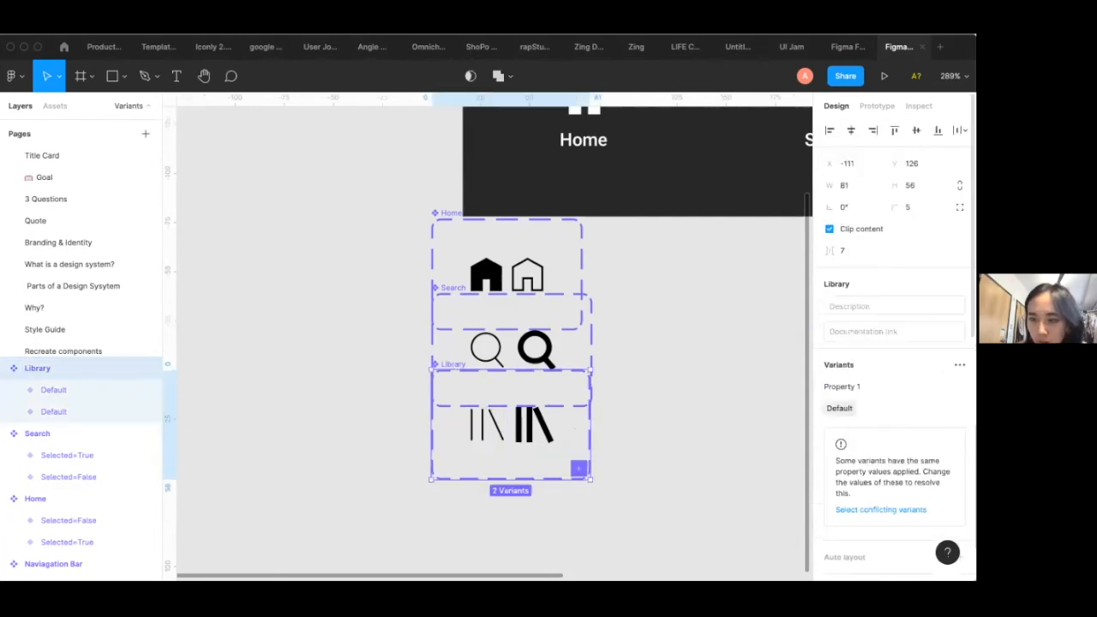
left_click(840, 387)
type("Selected")
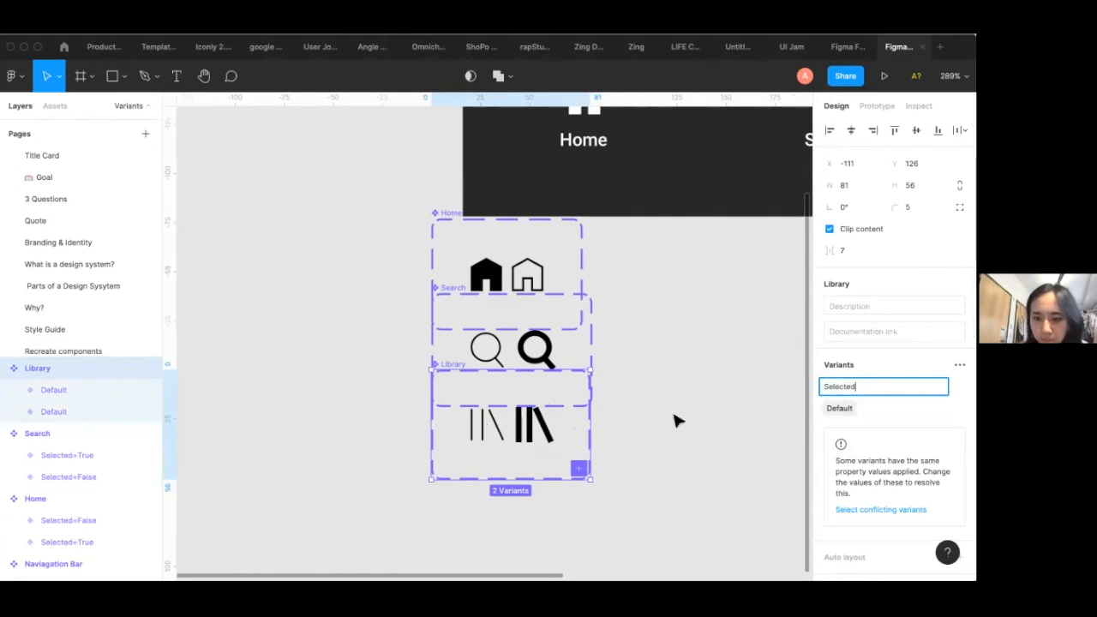
left_click(681, 419)
Set Selected to False for the thin library icon variant and to True for the bold one
left_click(471, 435)
left_click(913, 340)
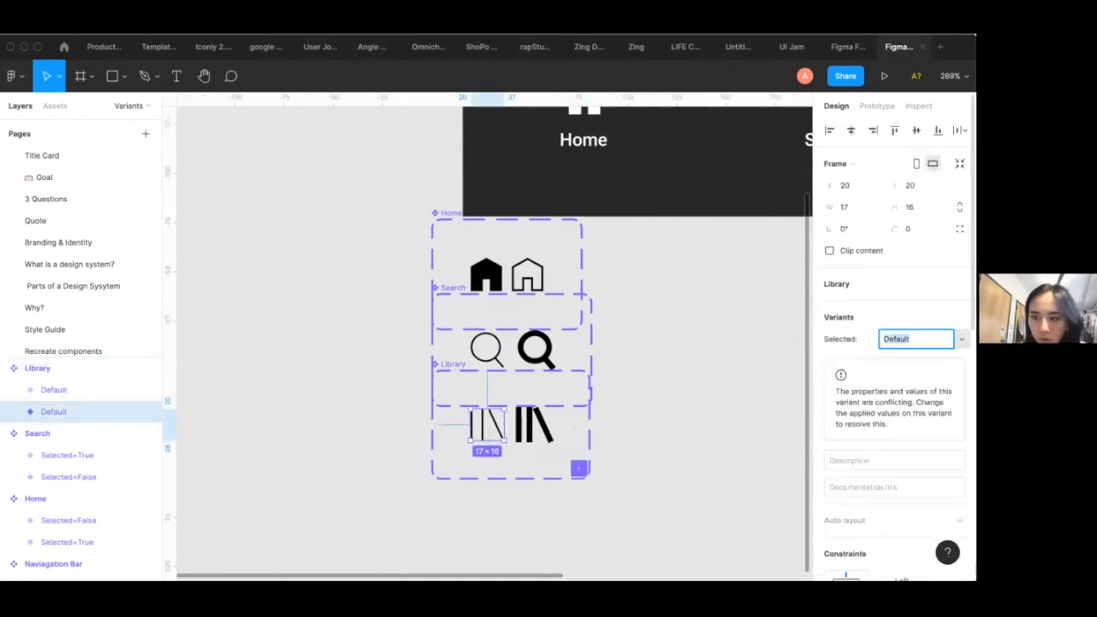
type("False")
left_click(683, 411)
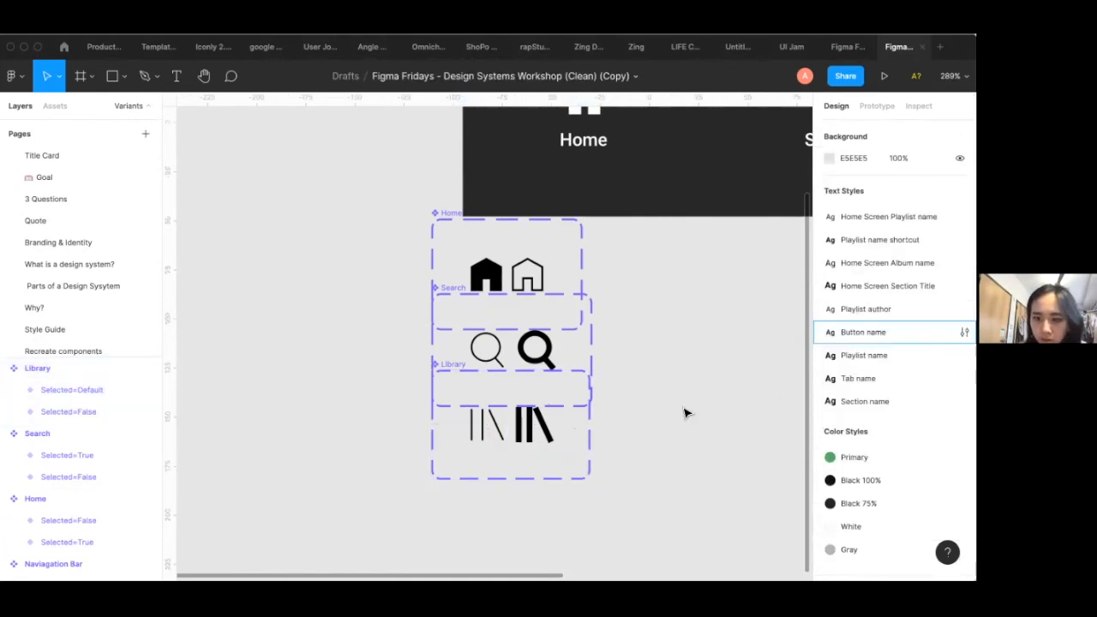
left_click(534, 424)
left_click(913, 339)
key("Return")
scroll(599, 342, "down", 2)
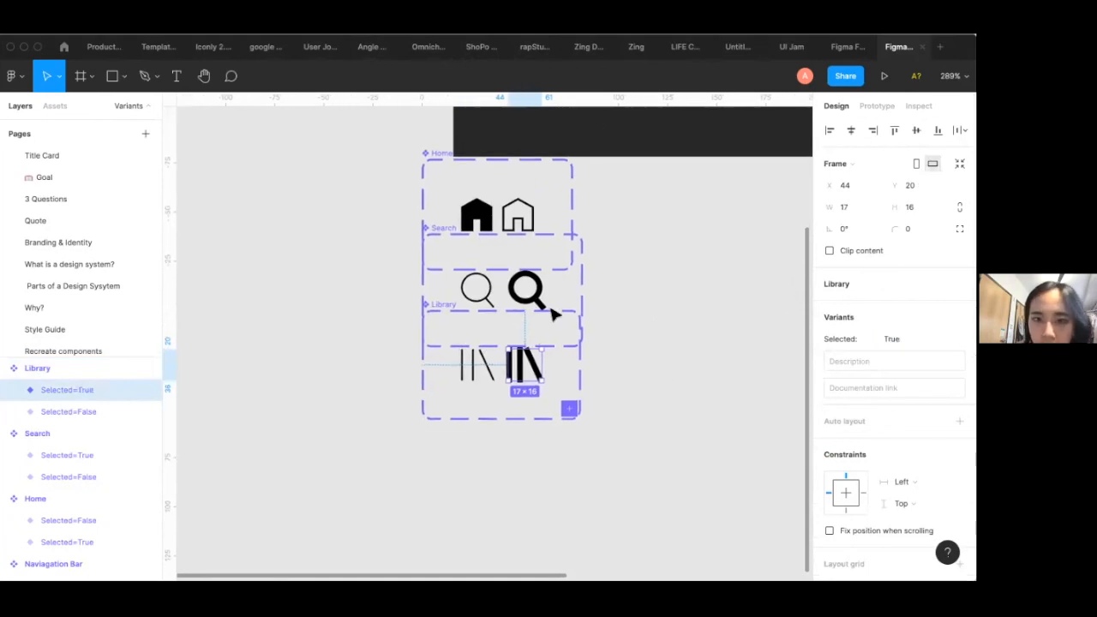
left_click(445, 407)
left_click(470, 377)
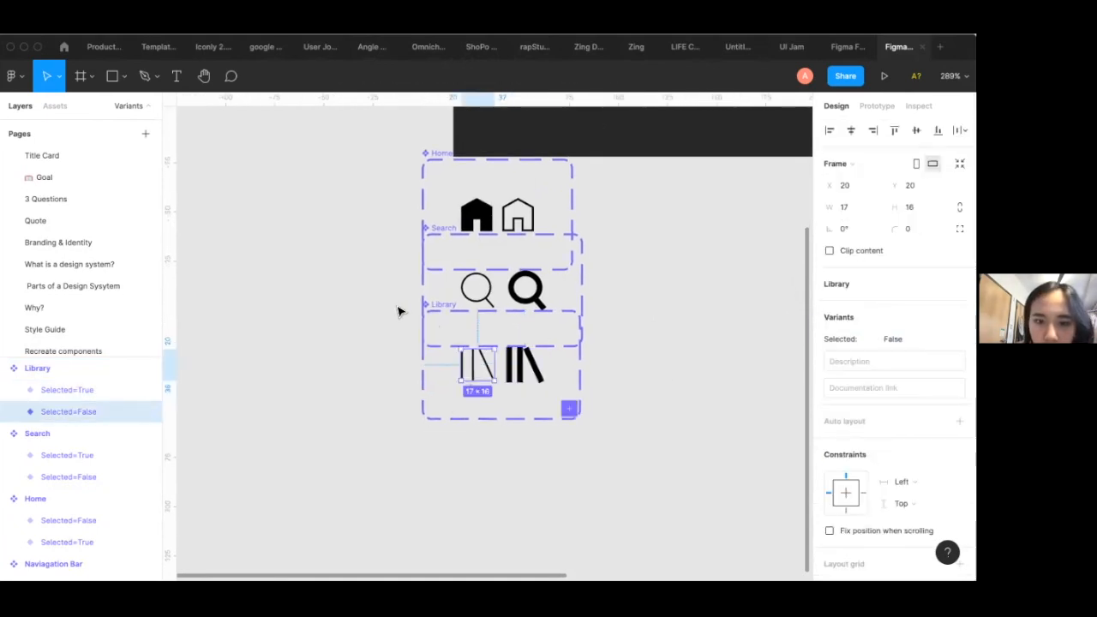
Separate the overlapping sets by moving Library down to X -105, Y 219 and Search to X -114, Y 137
left_click(77, 365)
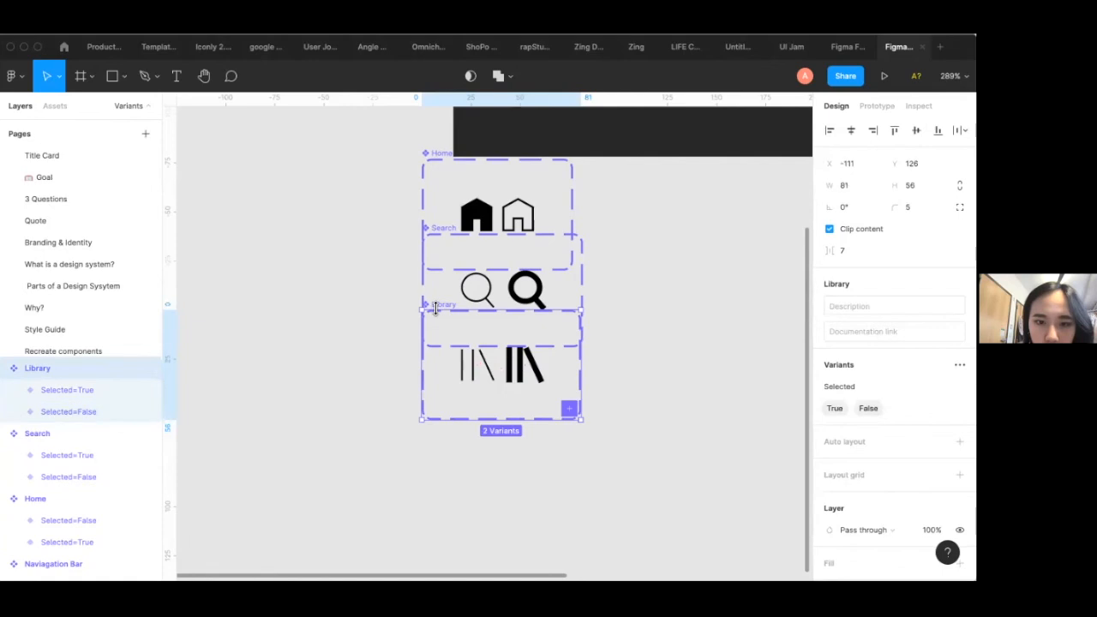
left_click_drag(441, 310, 454, 491)
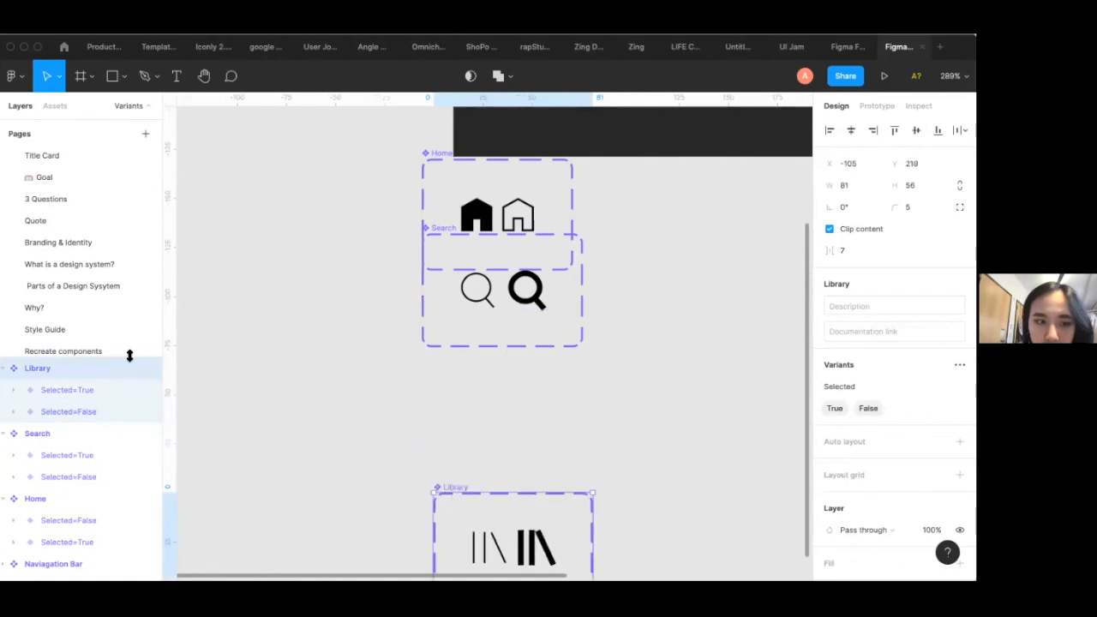
left_click(36, 434)
left_click_drag(446, 227, 443, 326)
scroll(446, 334, "down", 3)
scroll(446, 335, "right", 2)
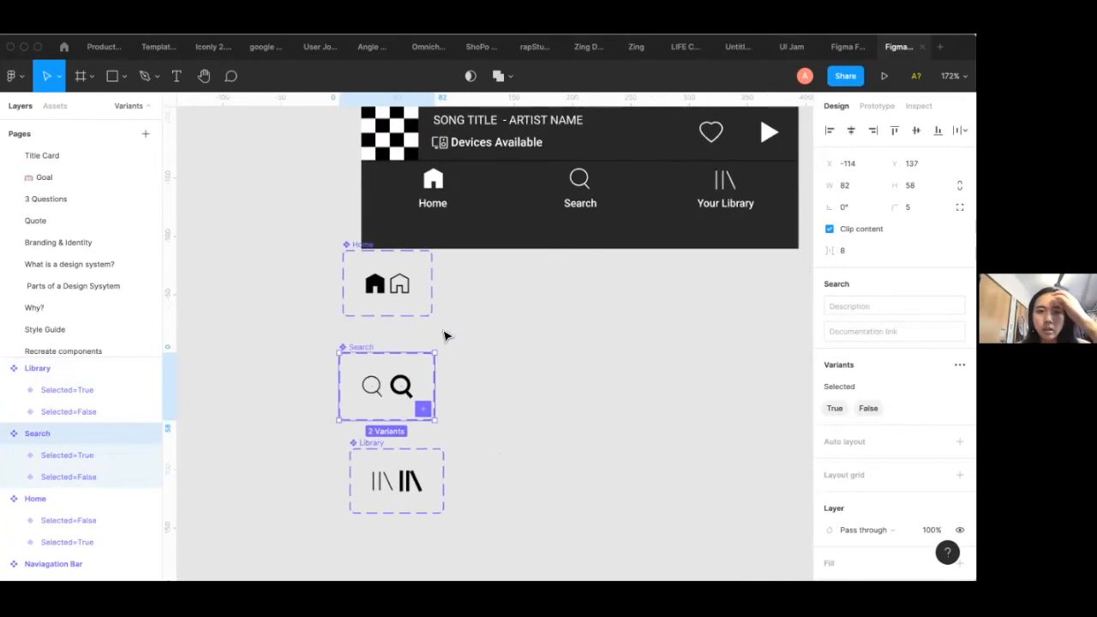
Inspect the Navigation Bar component by selecting the home icon nested inside it
scroll(445, 335, "up", 2)
left_click(309, 243)
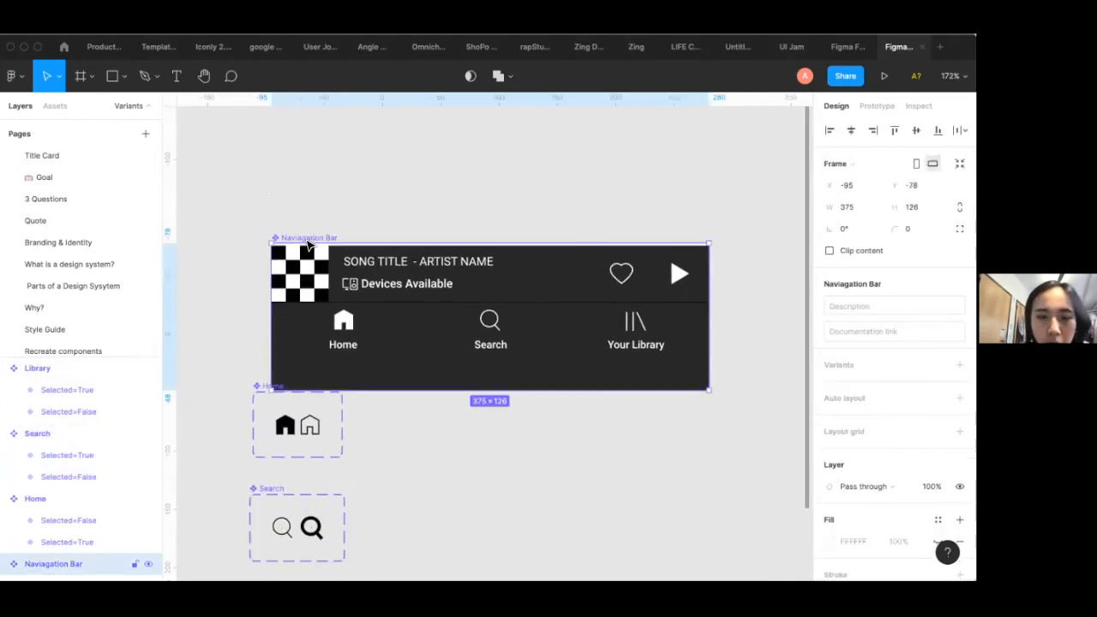
scroll(309, 244, "down", 2)
scroll(307, 243, "down", 1)
scroll(463, 289, "up", 2)
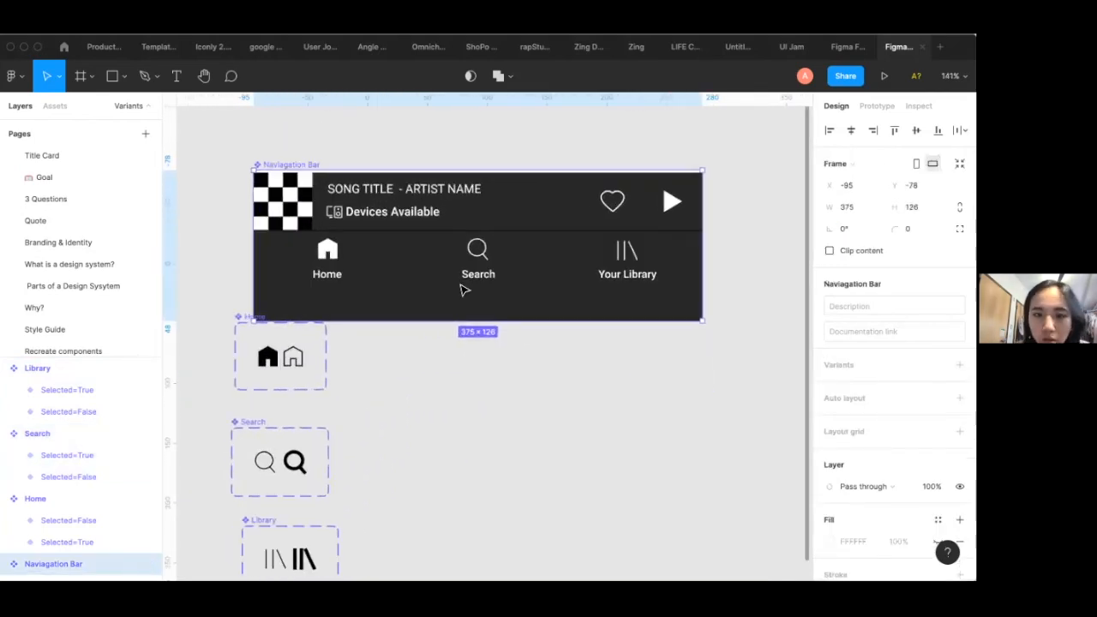
scroll(464, 289, "up", 1)
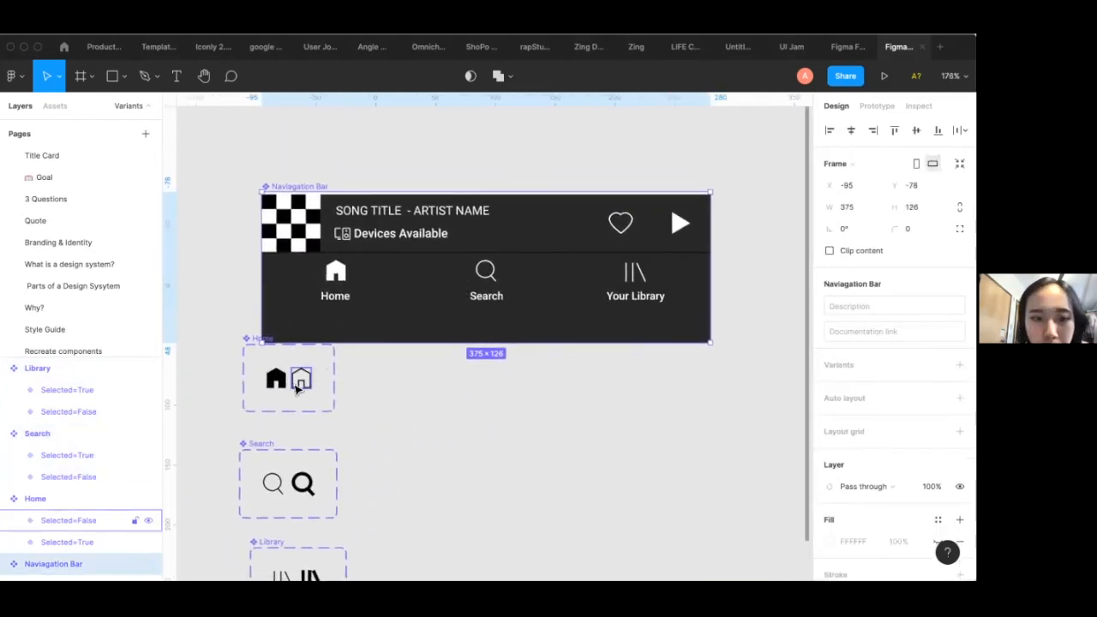
double_click(337, 272)
double_click(337, 272)
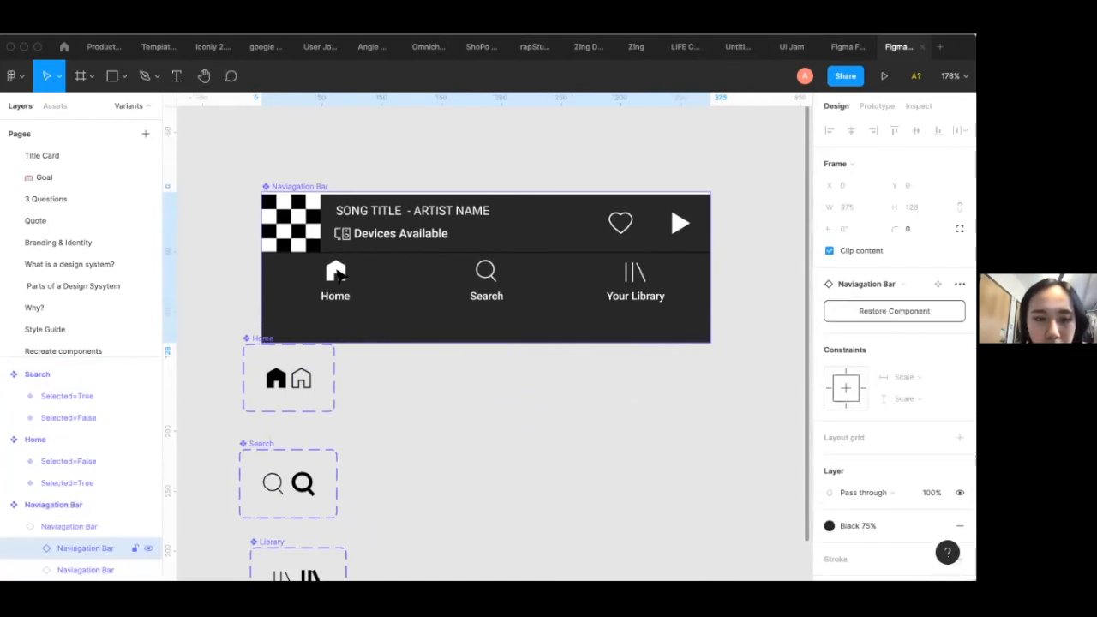
double_click(336, 273)
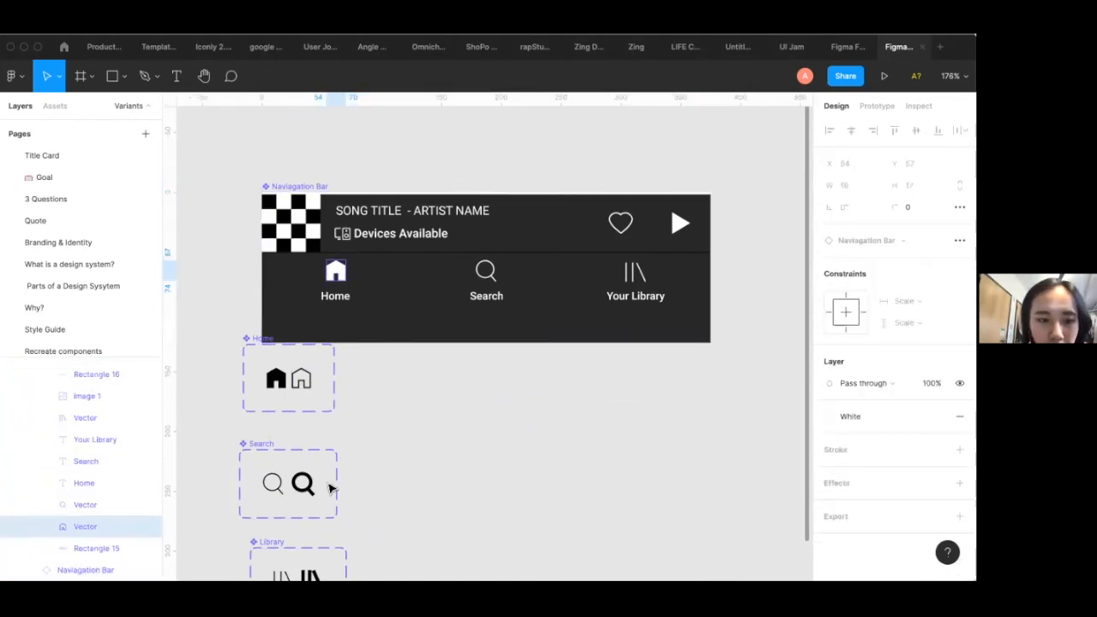
Place an instance of the Search component in the Navigation Bar over its search icon at X 179, Y 57
scroll(317, 487, "down", 1)
left_click(303, 468)
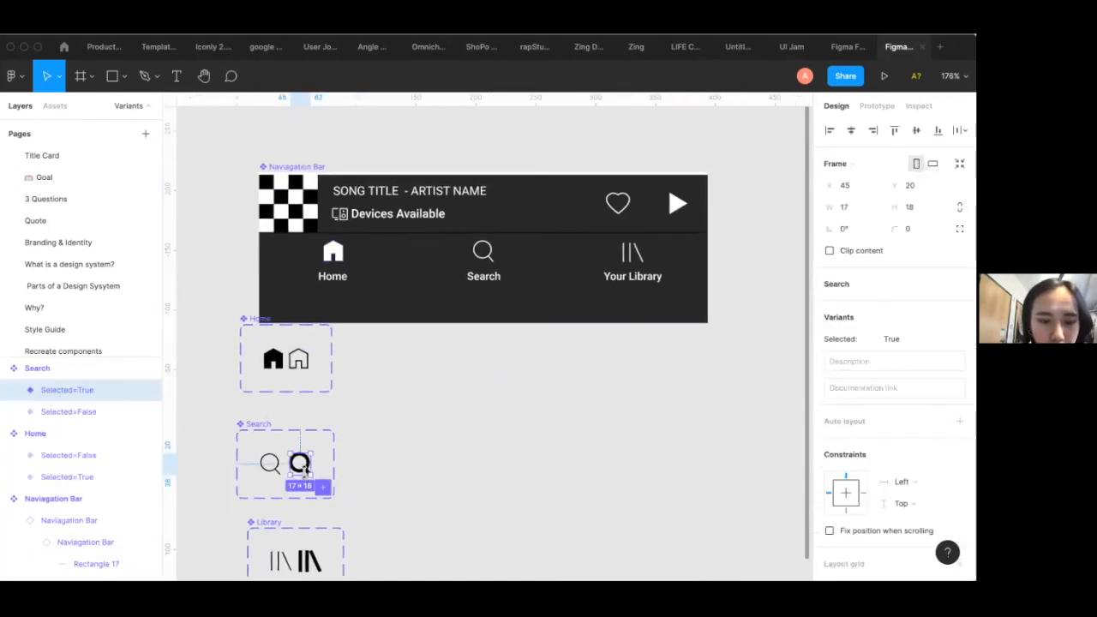
left_click(55, 105)
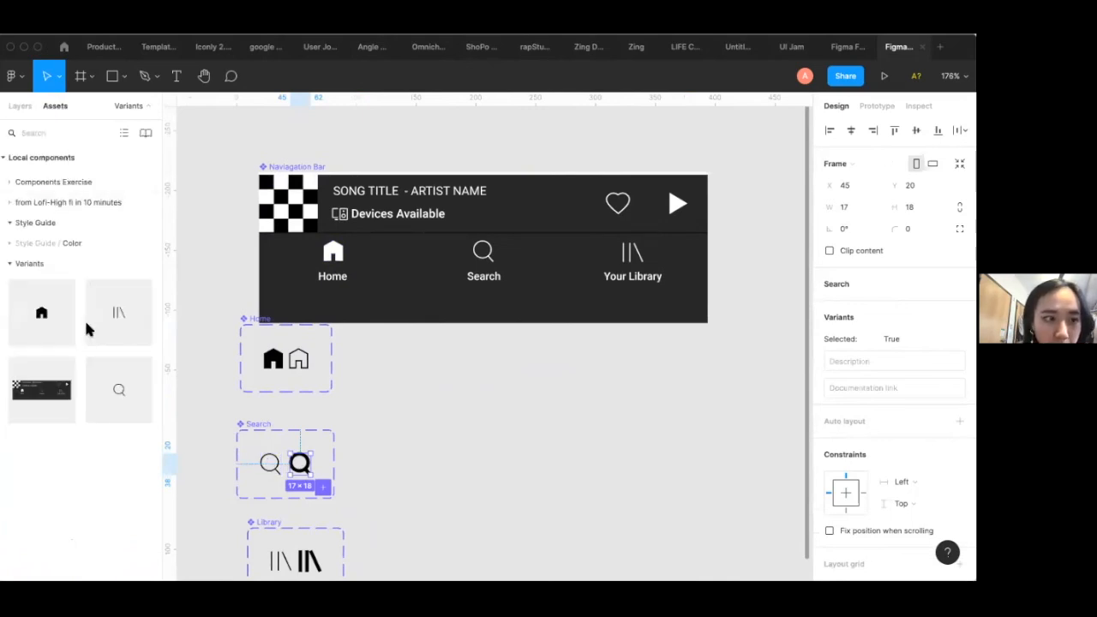
left_click_drag(366, 261, 435, 271)
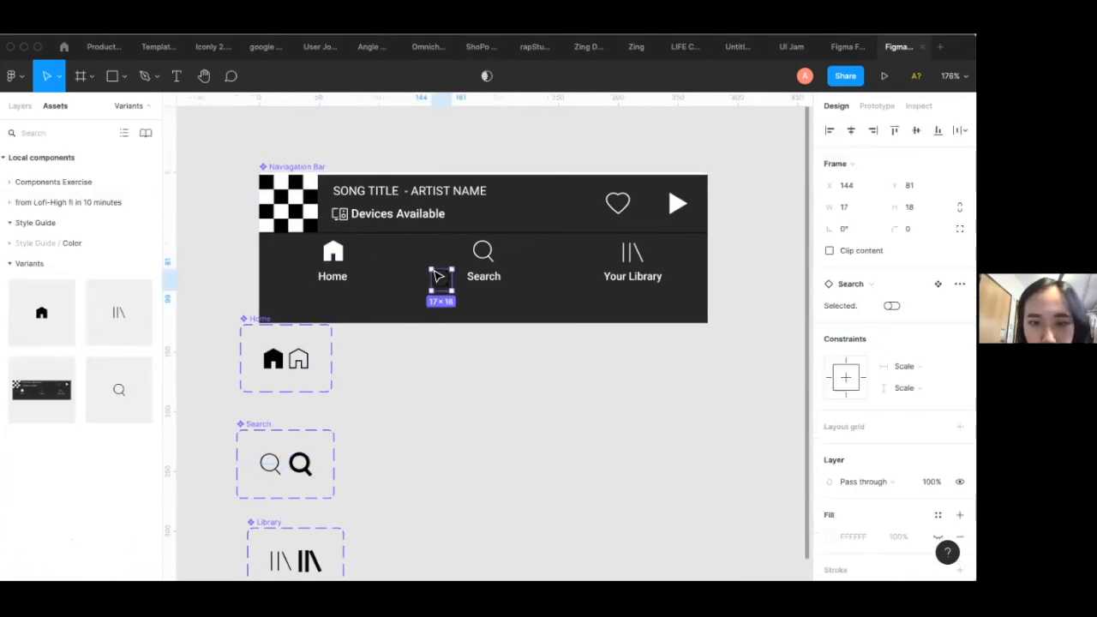
scroll(435, 270, "up", 4)
left_click_drag(507, 247, 522, 246)
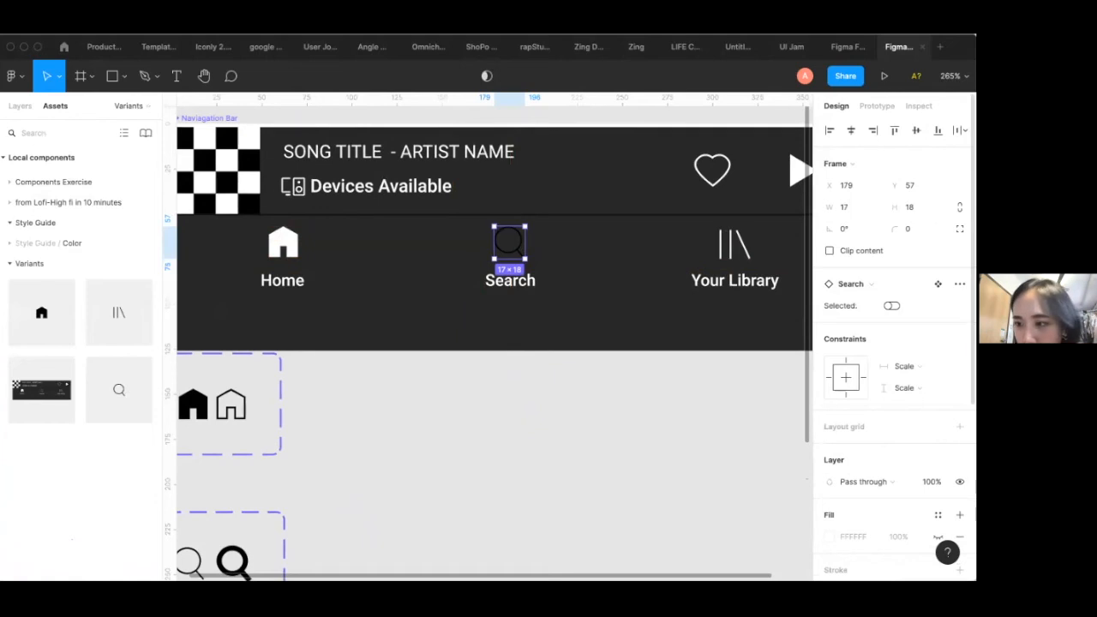
Apply the White color style to the search icon instance inside the Navigation Bar
scroll(891, 343, "down", 3)
left_click(937, 495)
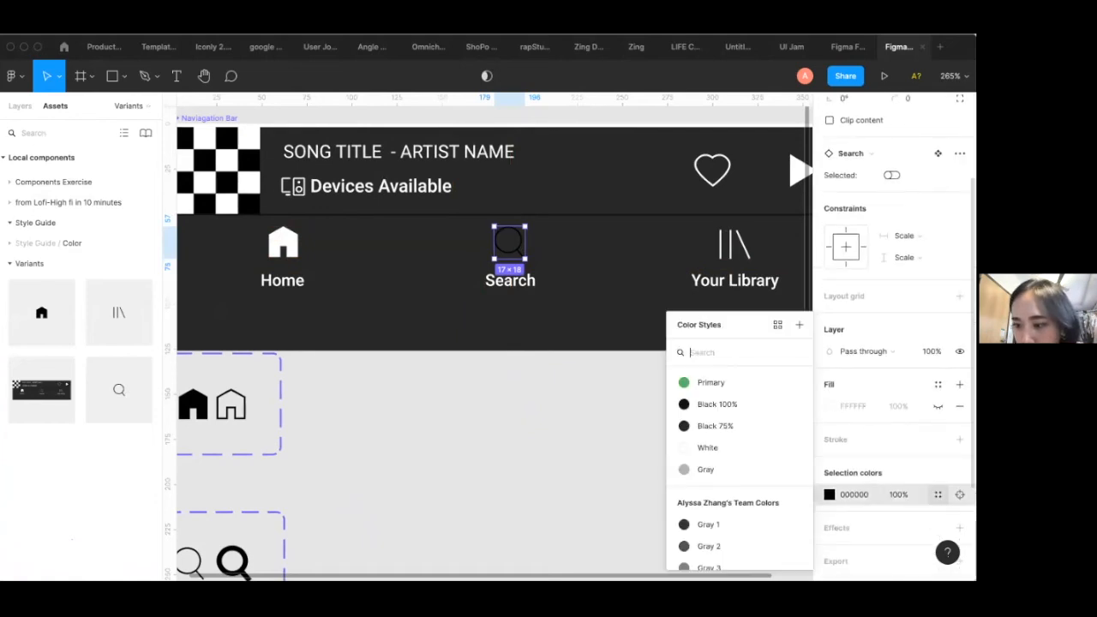
left_click(711, 447)
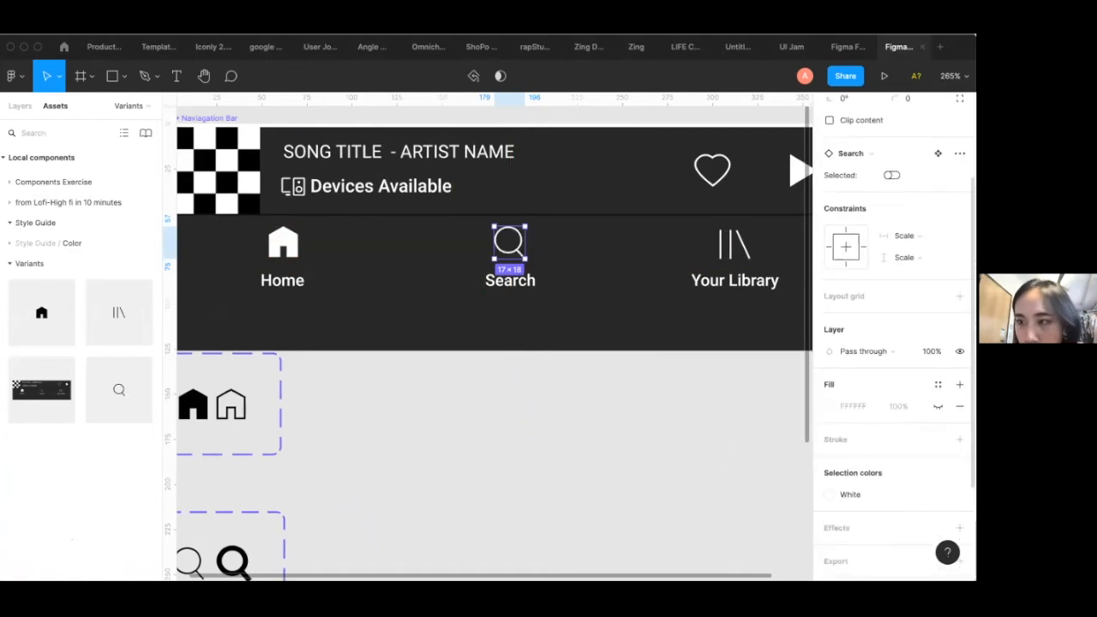
Apply the White color style to both the bold and thin variants in the Search set
scroll(440, 455, "down", 2)
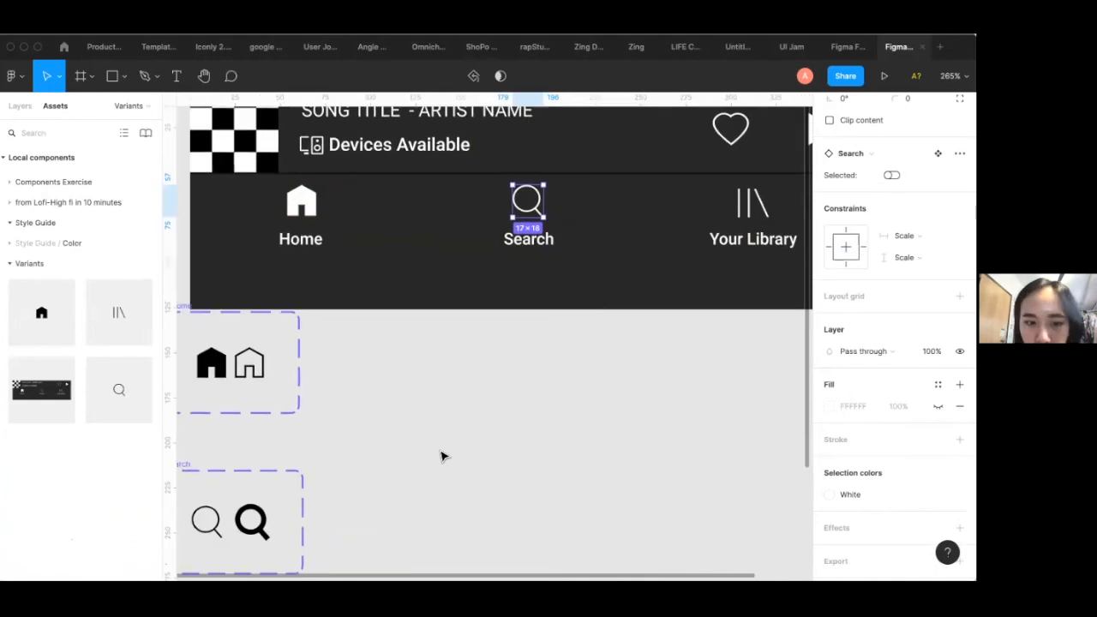
scroll(441, 455, "down", 2)
left_click(280, 507)
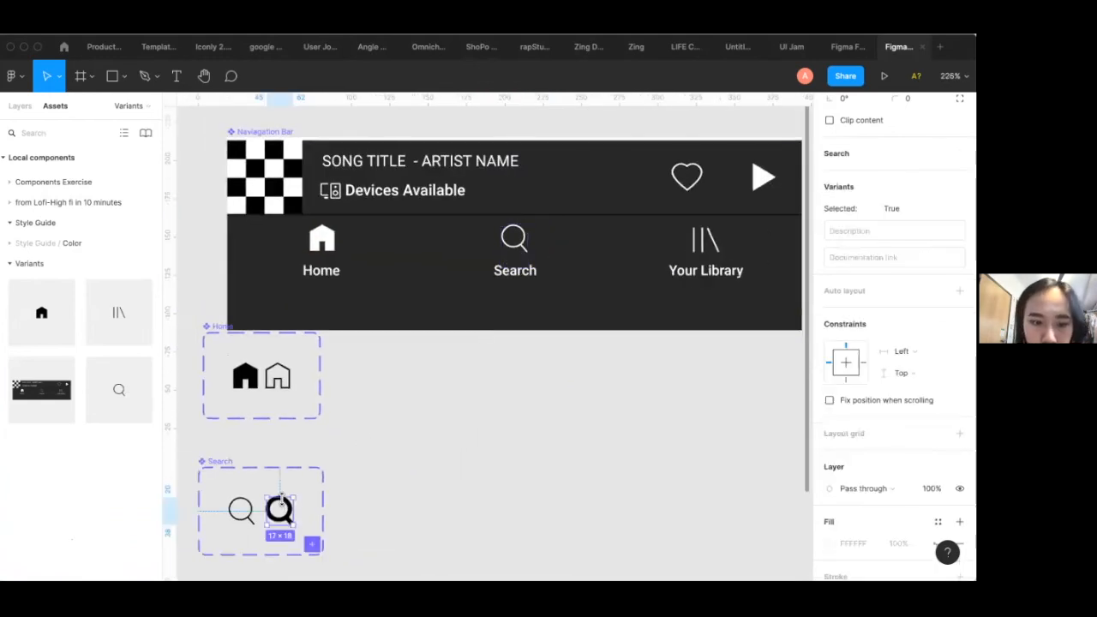
scroll(900, 386, "down", 4)
left_click(937, 475)
left_click(715, 446)
left_click(243, 507)
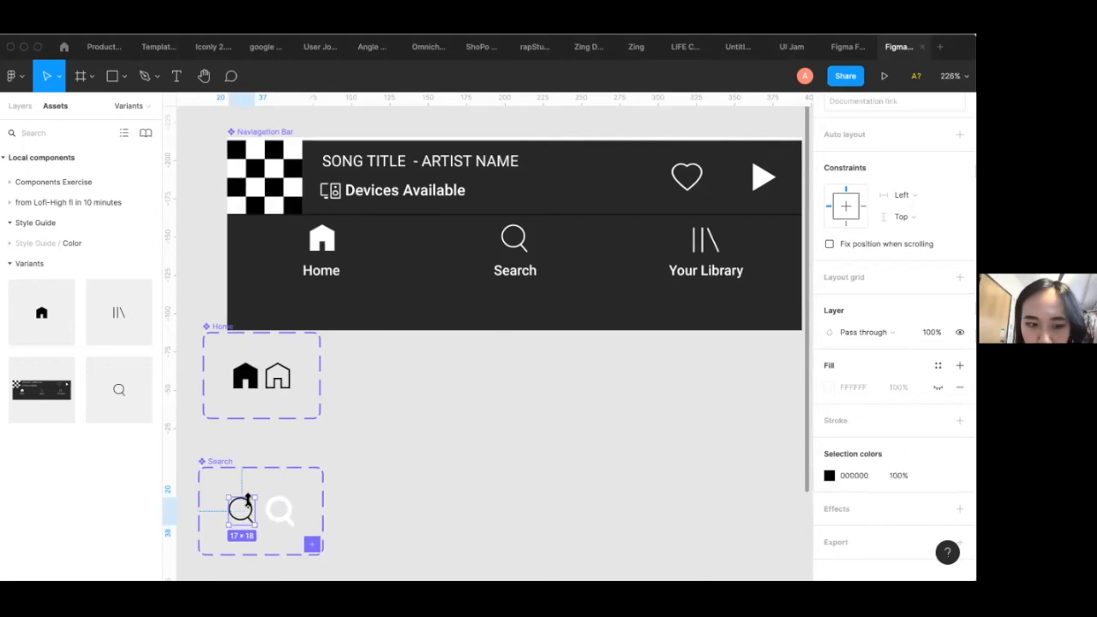
left_click(938, 475)
left_click(715, 447)
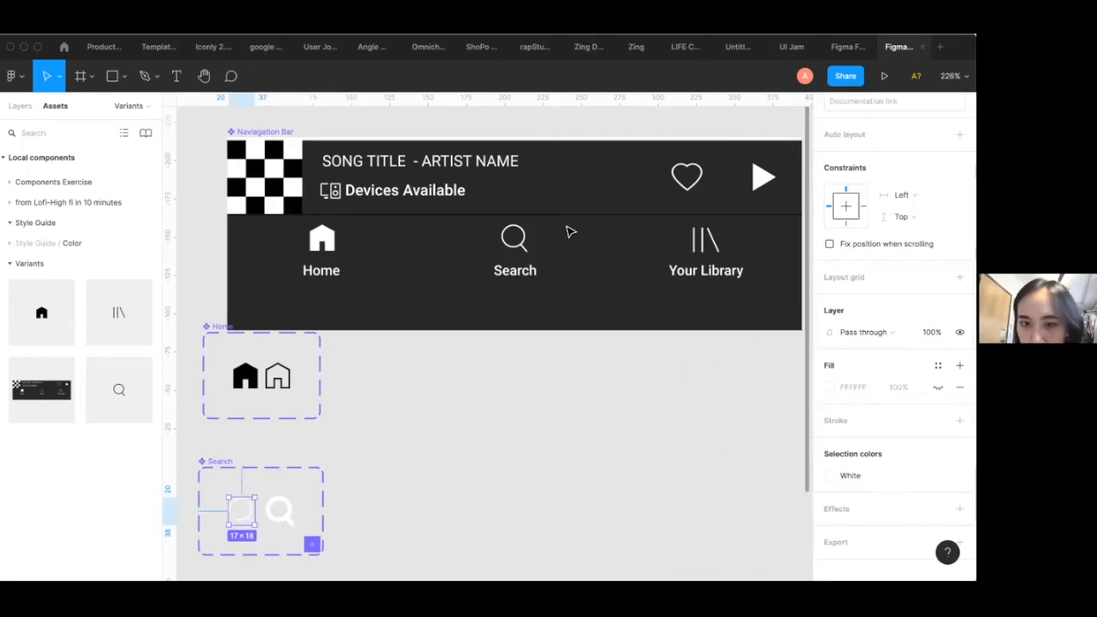
Test the Selected property of the Navigation Bar's search icon by switching it repeatedly, leaving it off
double_click(517, 235)
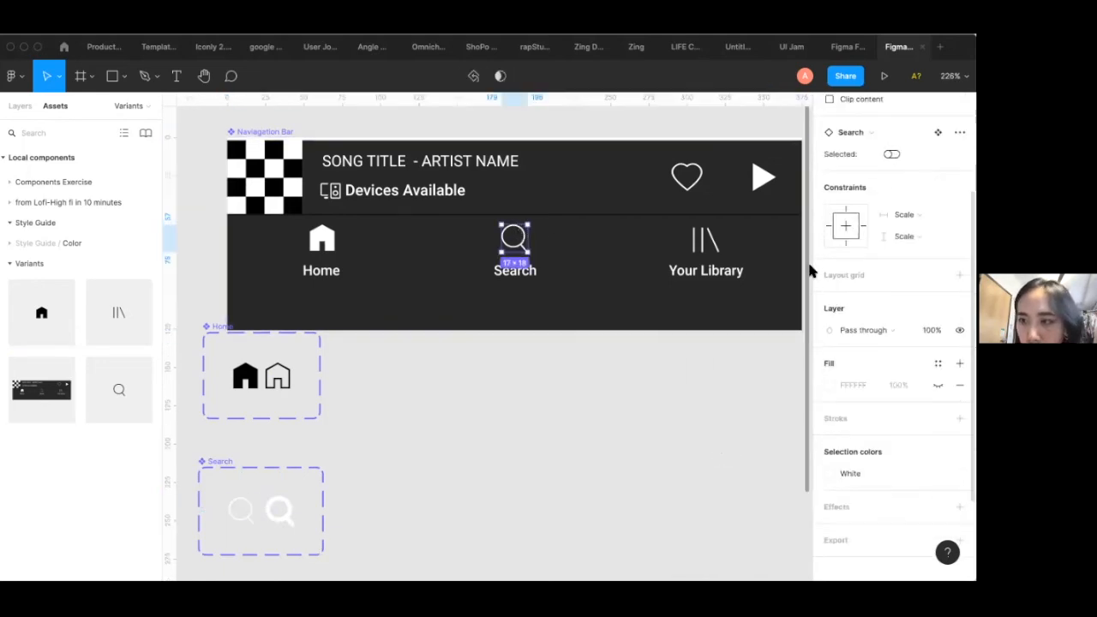
scroll(857, 275, "up", 2)
left_click(892, 236)
left_click(892, 236)
left_click(892, 236)
left_click(892, 236)
left_click(891, 237)
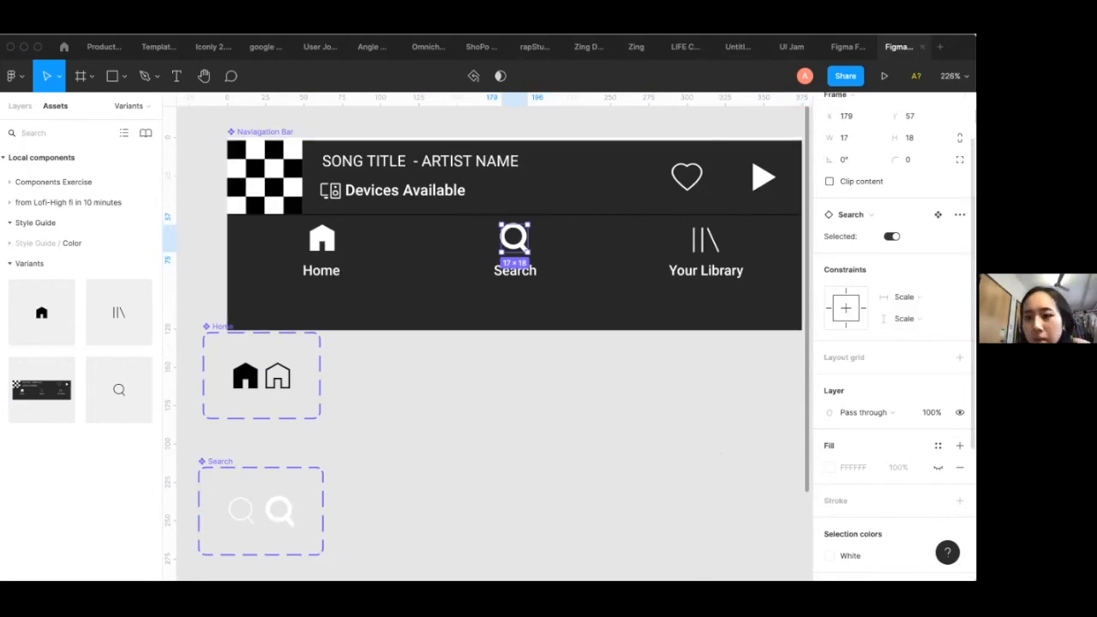
left_click(892, 236)
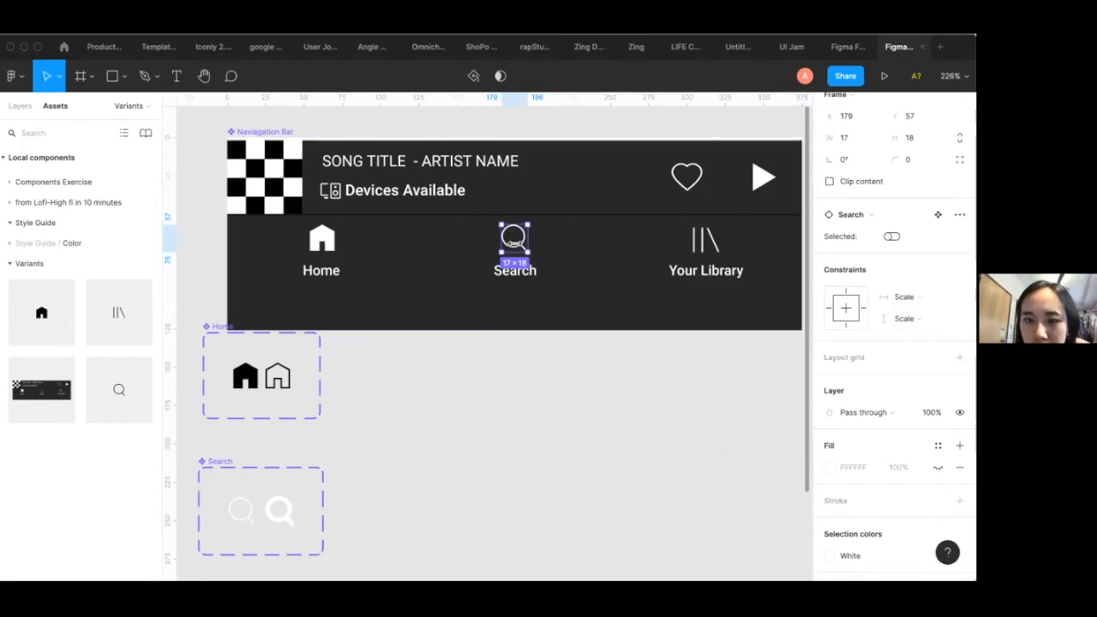
left_click(505, 442)
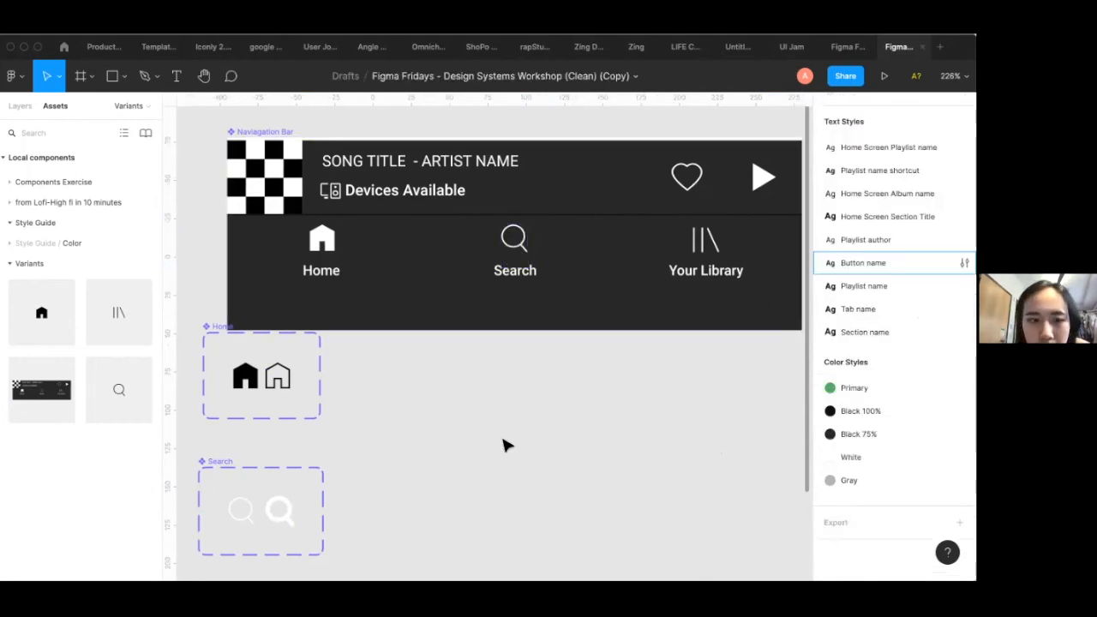
scroll(505, 445, "down", 5)
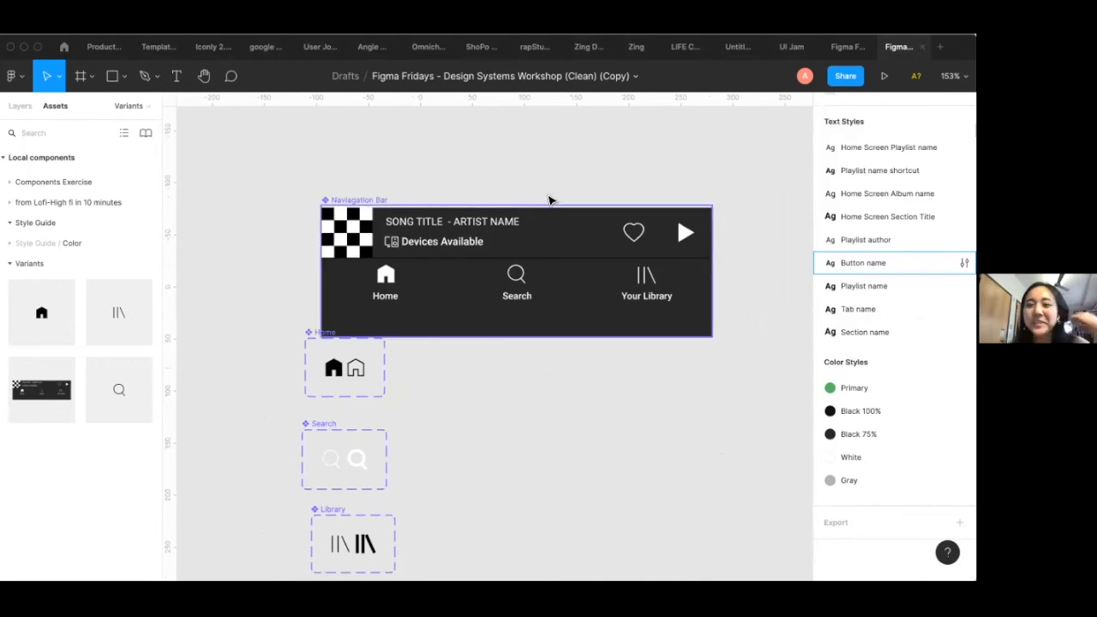
left_click(351, 203)
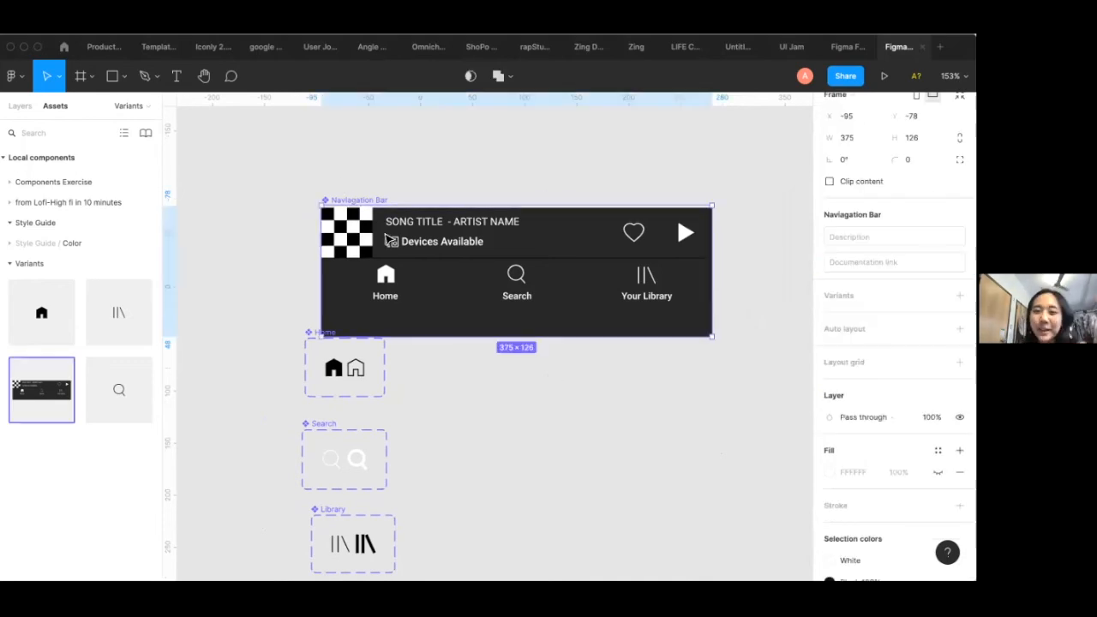
scroll(388, 240, "down", 2)
scroll(388, 240, "right", 1)
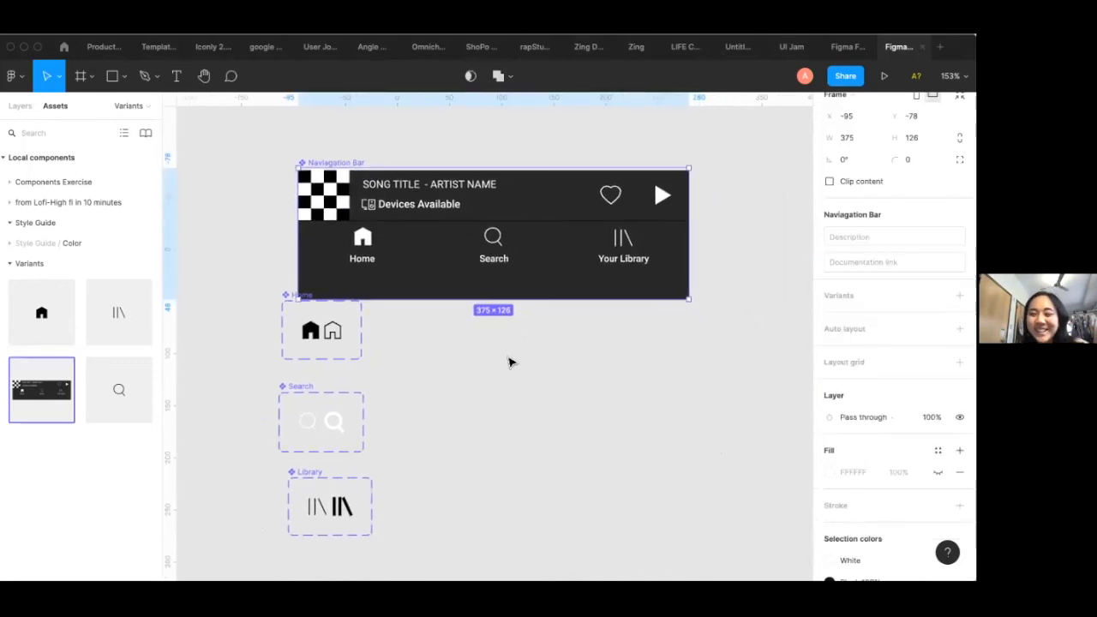
scroll(693, 277, "down", 2)
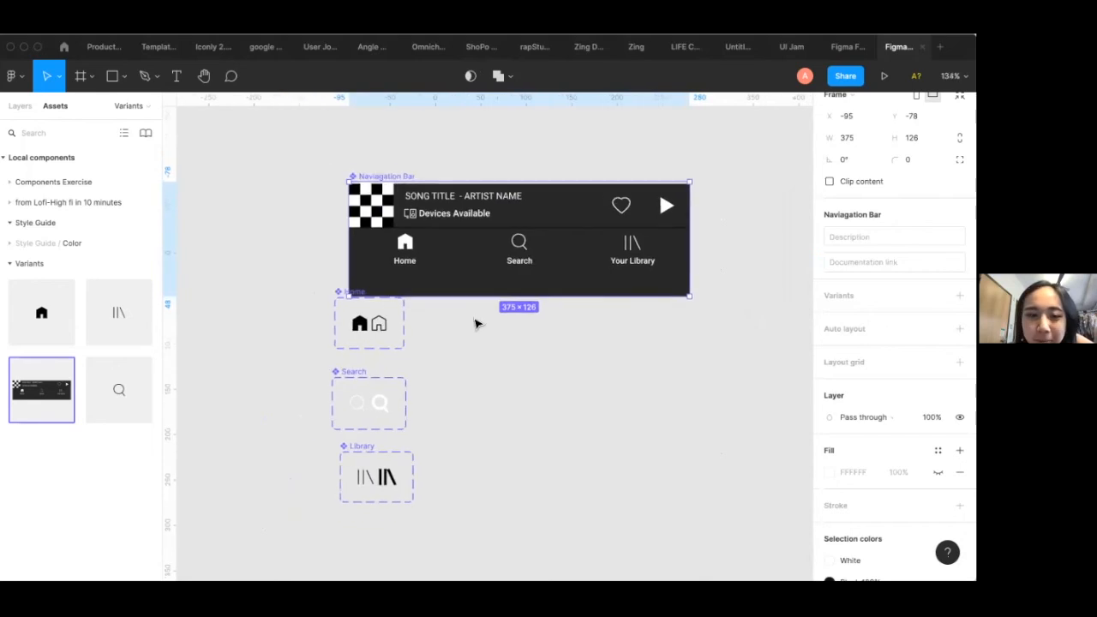
left_click(340, 297)
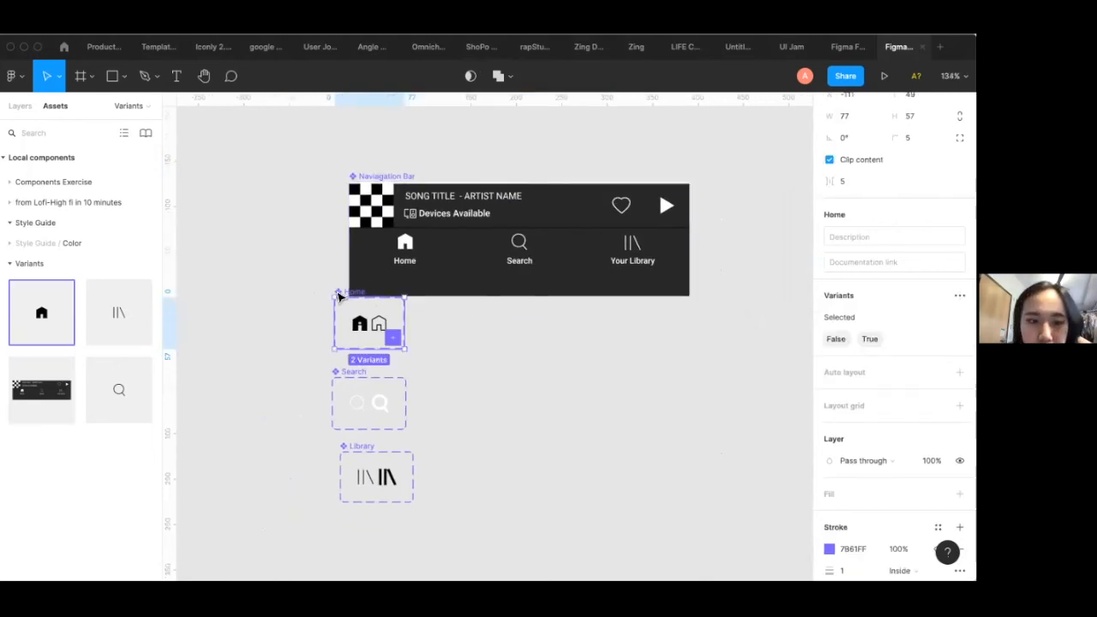
Open the "from Lofi-High fi in 10 minutes" page at its iPhone screens with nothing selected
left_click(19, 106)
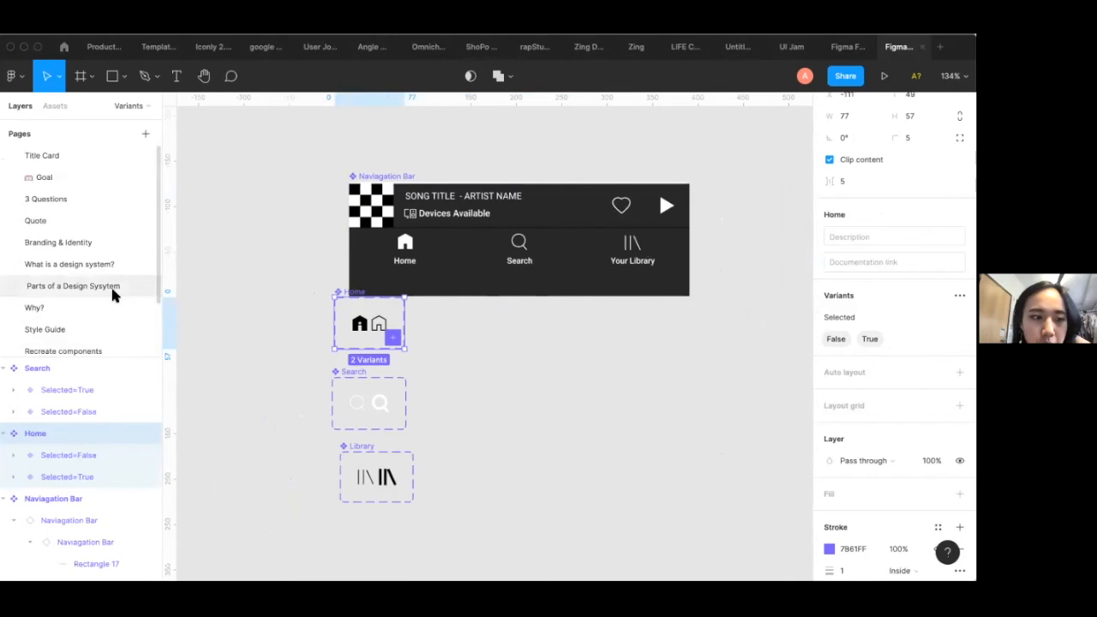
scroll(112, 292, "down", 2)
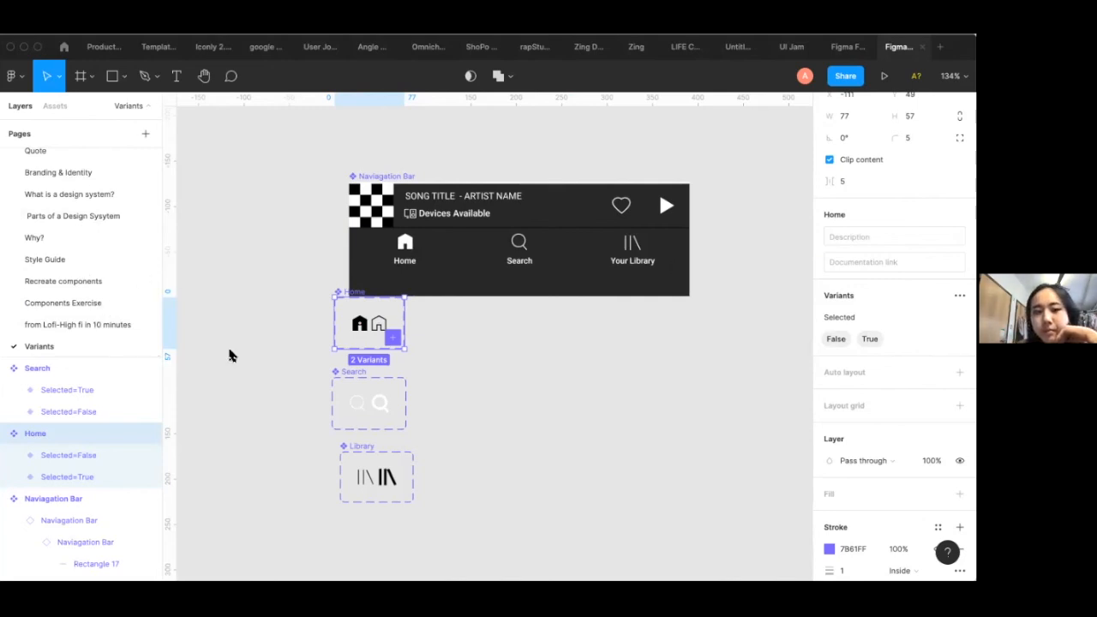
left_click(73, 323)
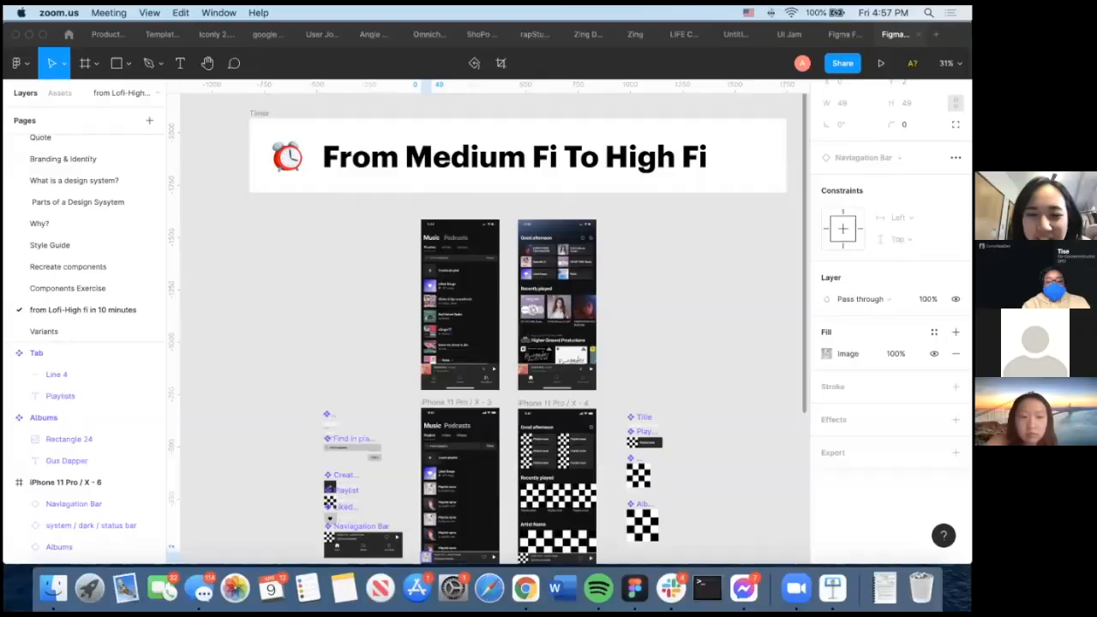
scroll(204, 261, "down", 5)
left_click(420, 204)
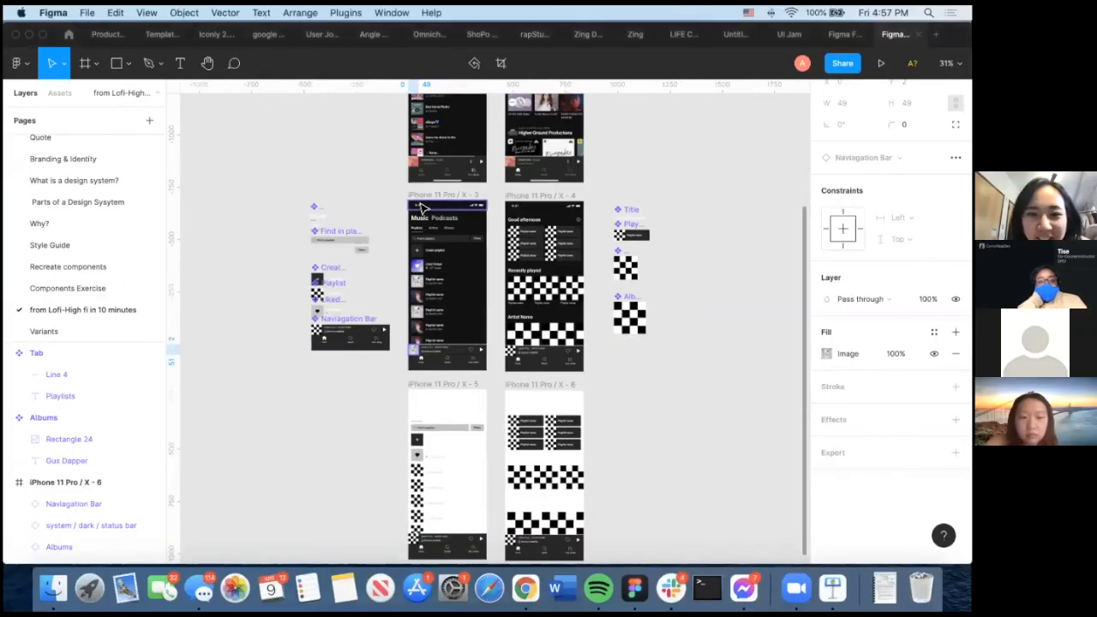
left_click(761, 140)
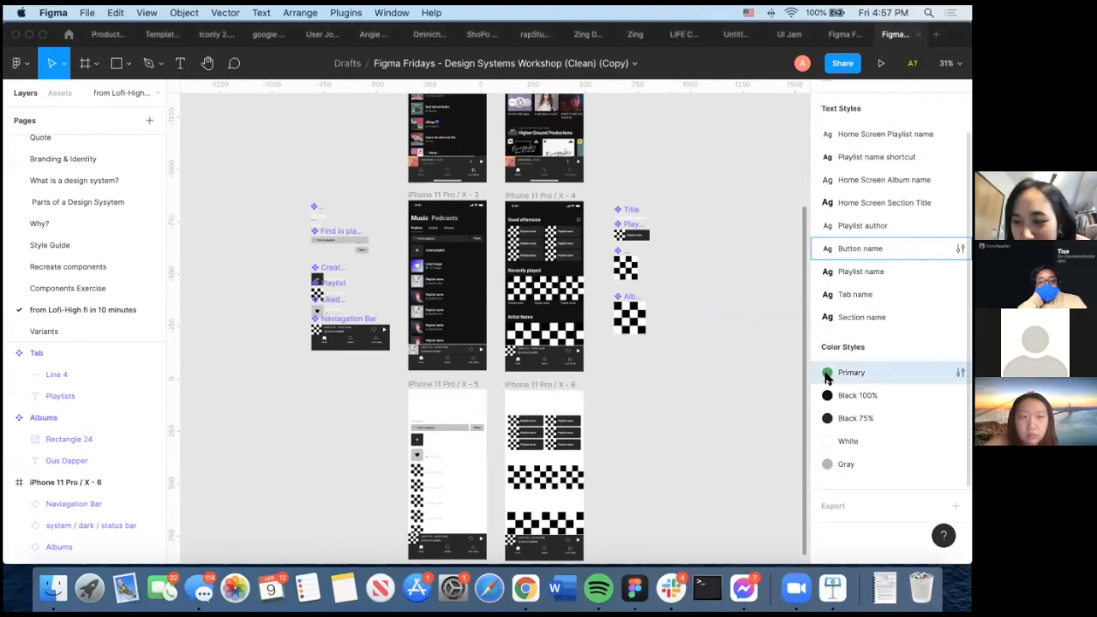
Edit the Primary color style and change its color to bright red E71919
scroll(826, 377, "down", 2)
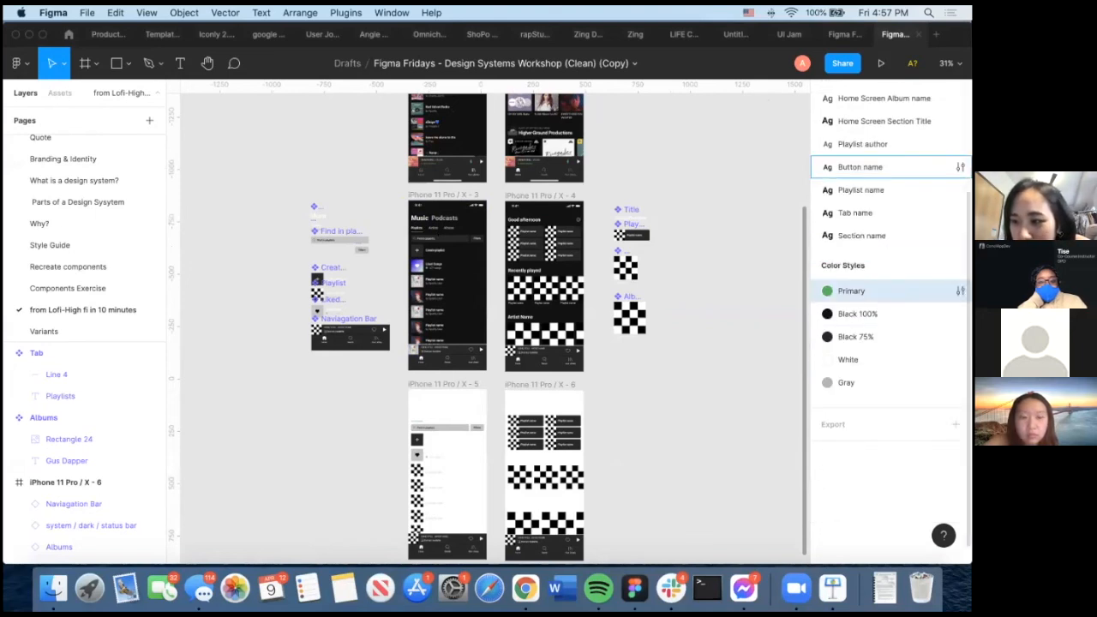
left_click(959, 290)
left_click(665, 486)
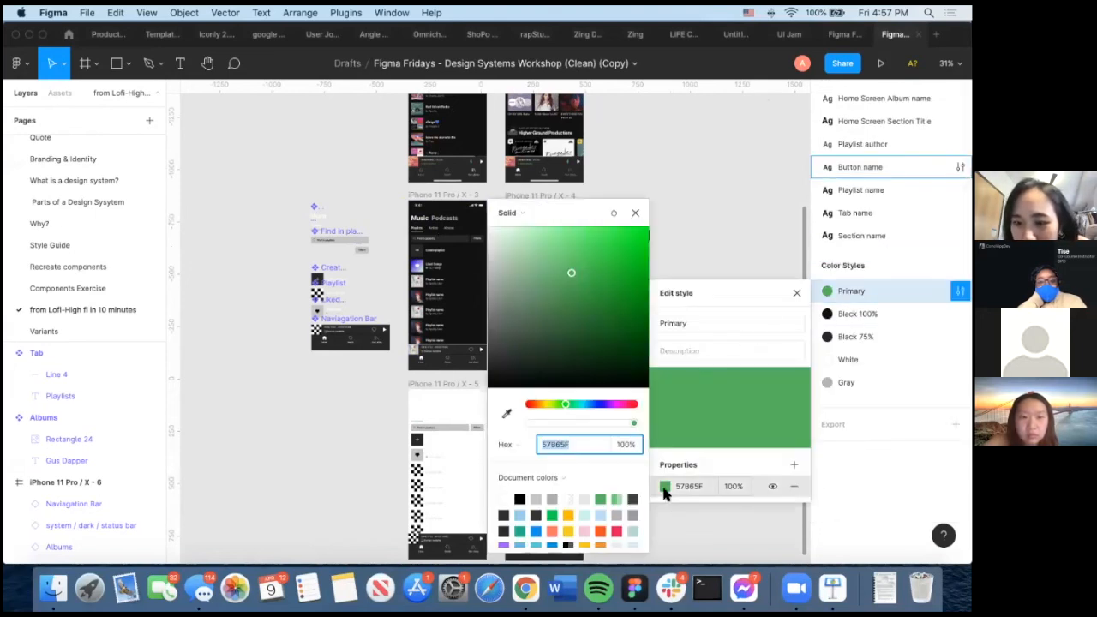
left_click(634, 404)
scroll(381, 283, "up", 5)
scroll(382, 283, "down", 3)
scroll(381, 283, "right", 2)
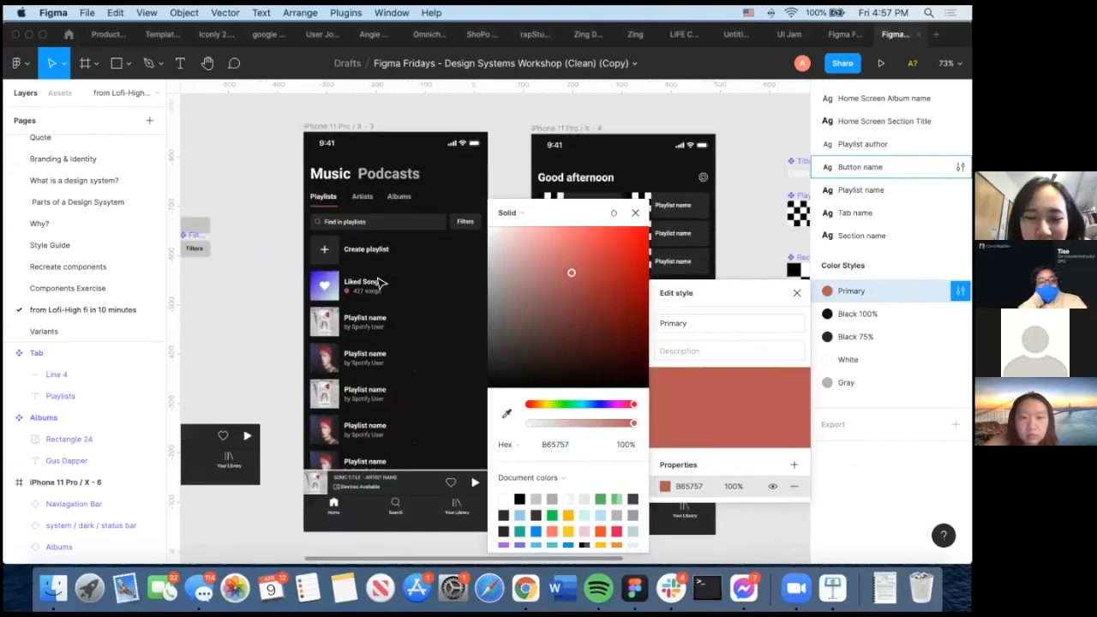
left_click(543, 251)
left_click_drag(520, 273, 632, 247)
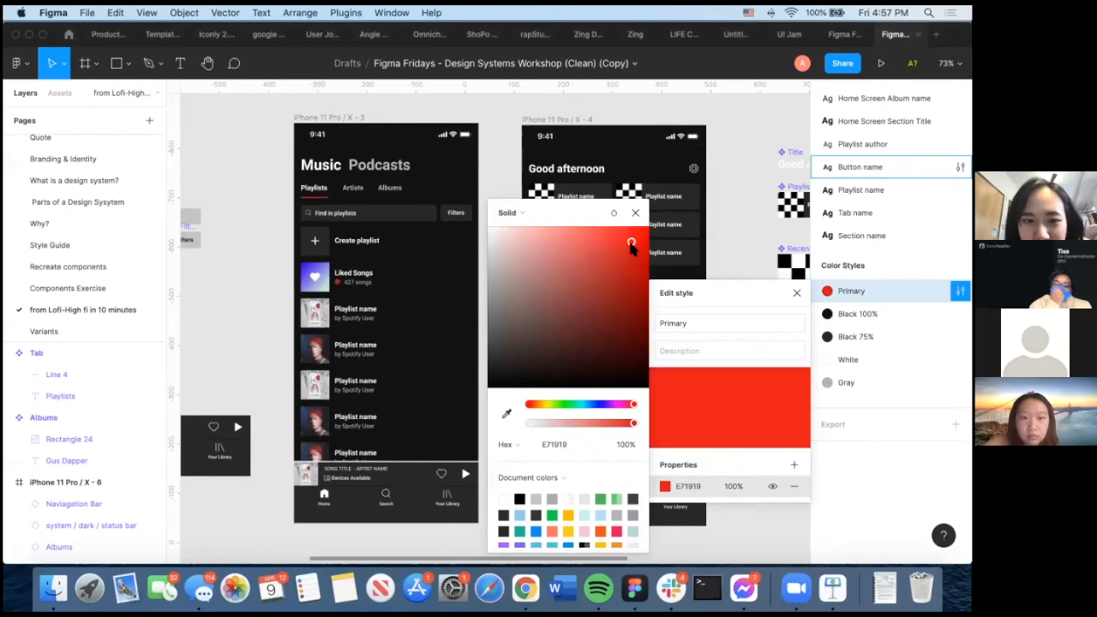
Try blue shades for the Primary color style, including 7166E8, 1E1A48 and 564FA7
left_click(577, 241)
left_click(599, 405)
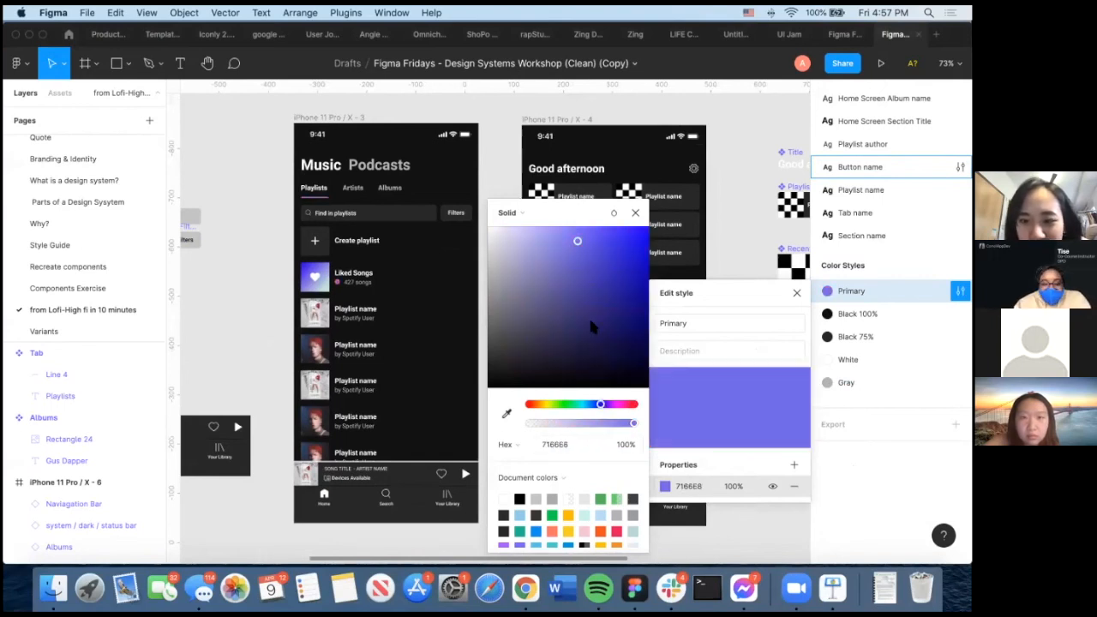
left_click(523, 275)
left_click(610, 238)
left_click_drag(611, 239, 589, 343)
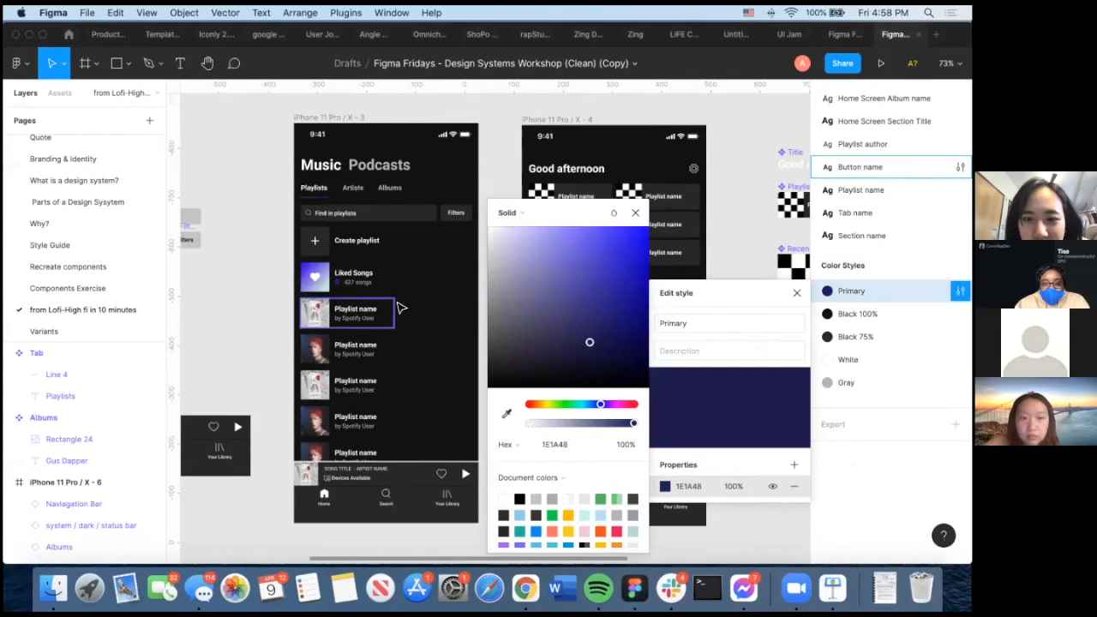
scroll(400, 307, "right", 5)
scroll(400, 307, "left", 5)
left_click_drag(587, 321, 572, 282)
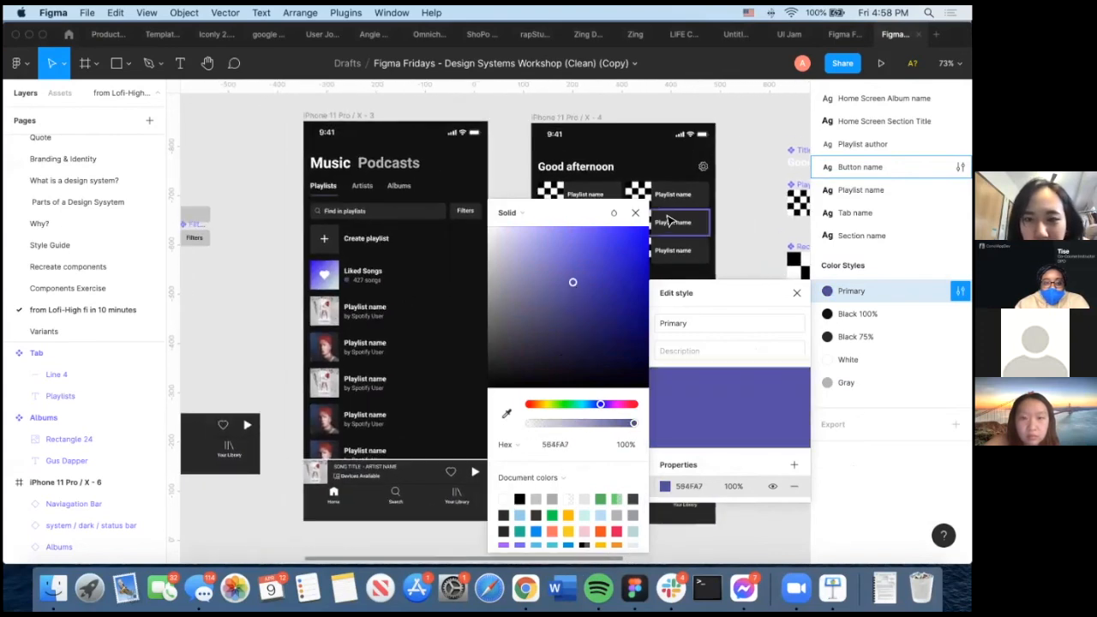
Set the Primary color style to yellow E3D33E
left_click_drag(554, 405, 544, 404)
left_click(603, 244)
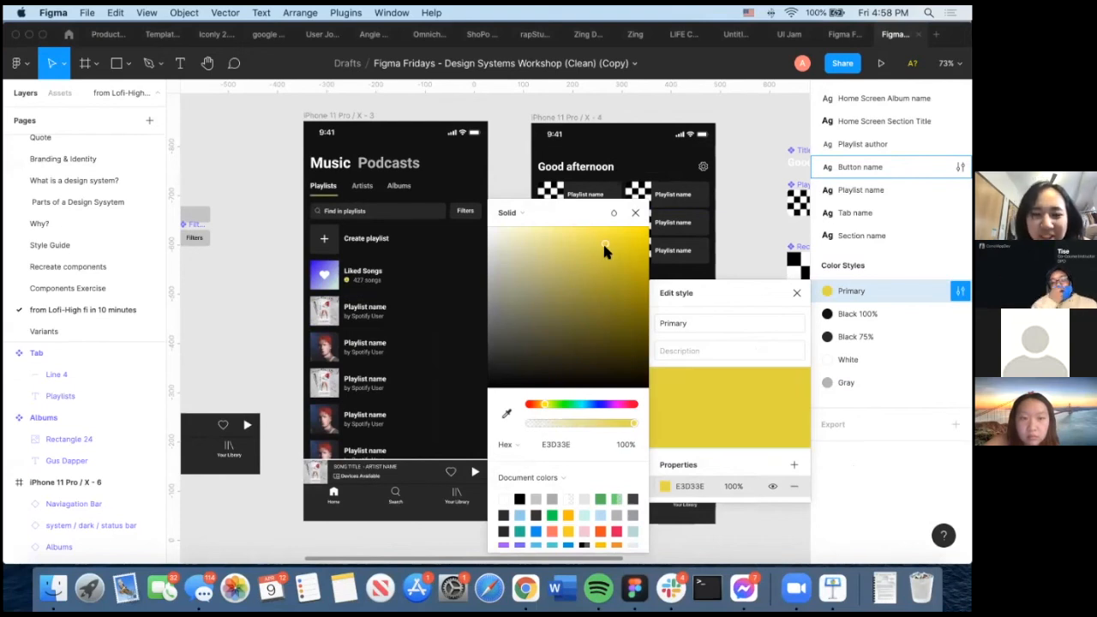